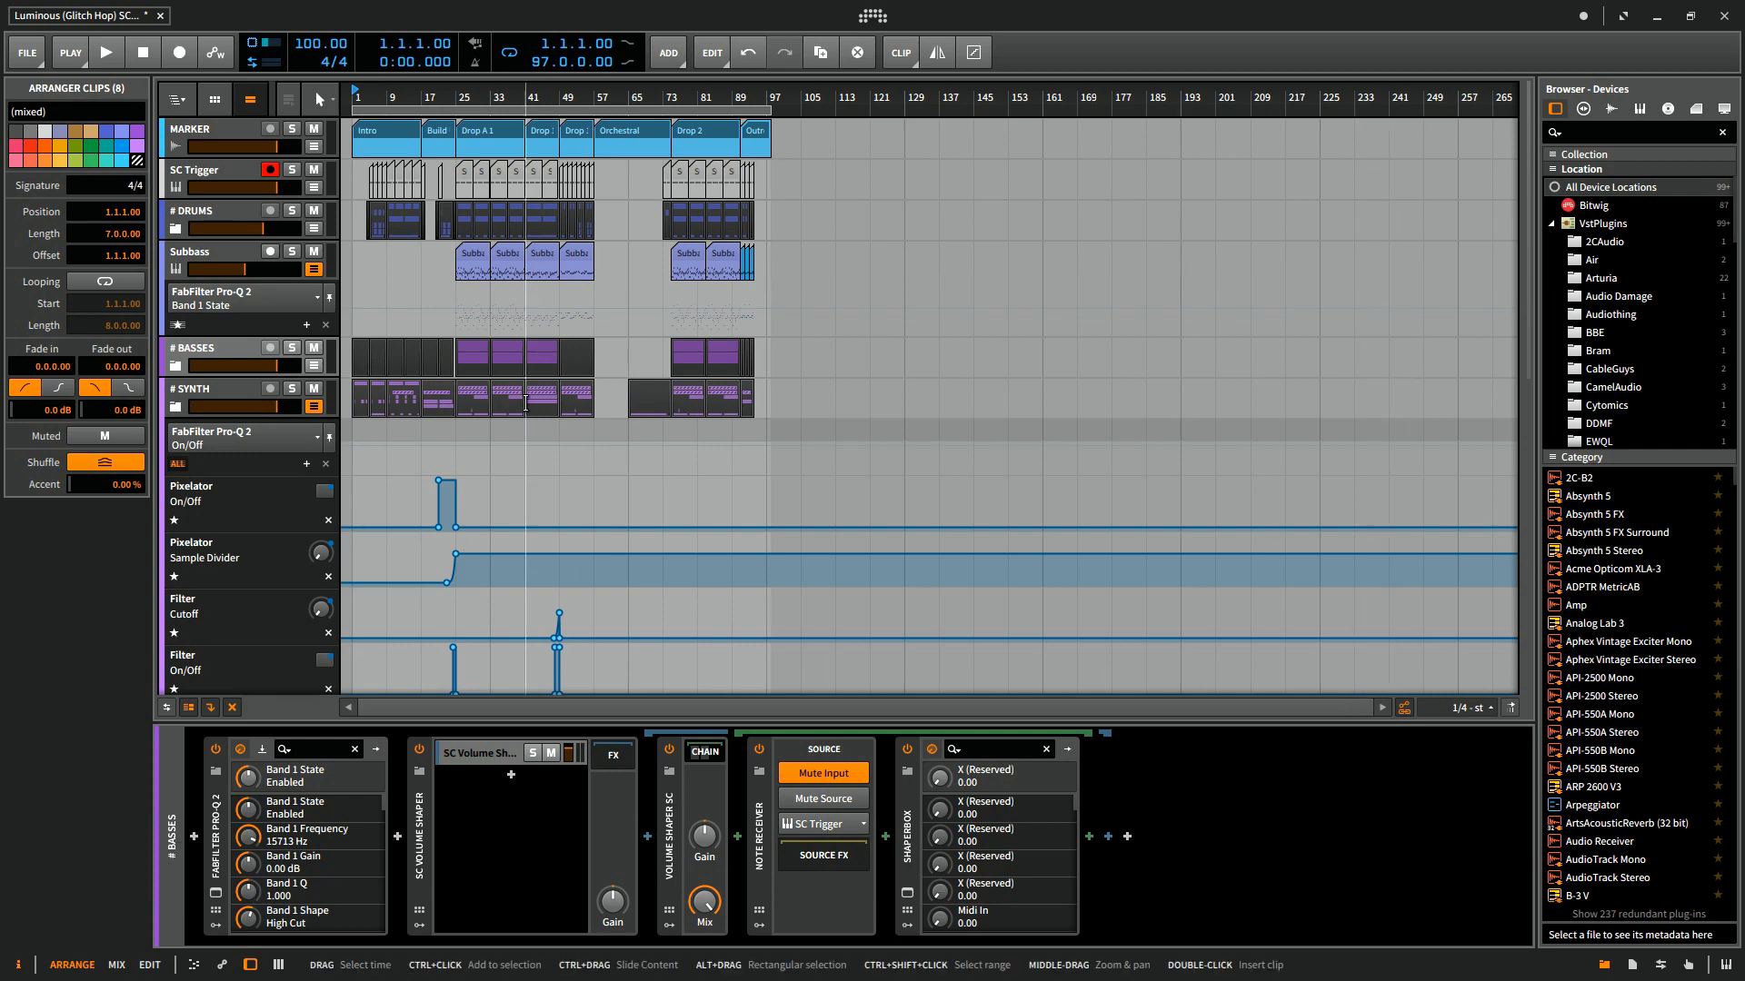
# Step: Zoom the arranger to fit the whole song and play it through from bar 1 into the Outro
pyautogui.moveTo(400, 448); pyautogui.dragTo(469, 448)
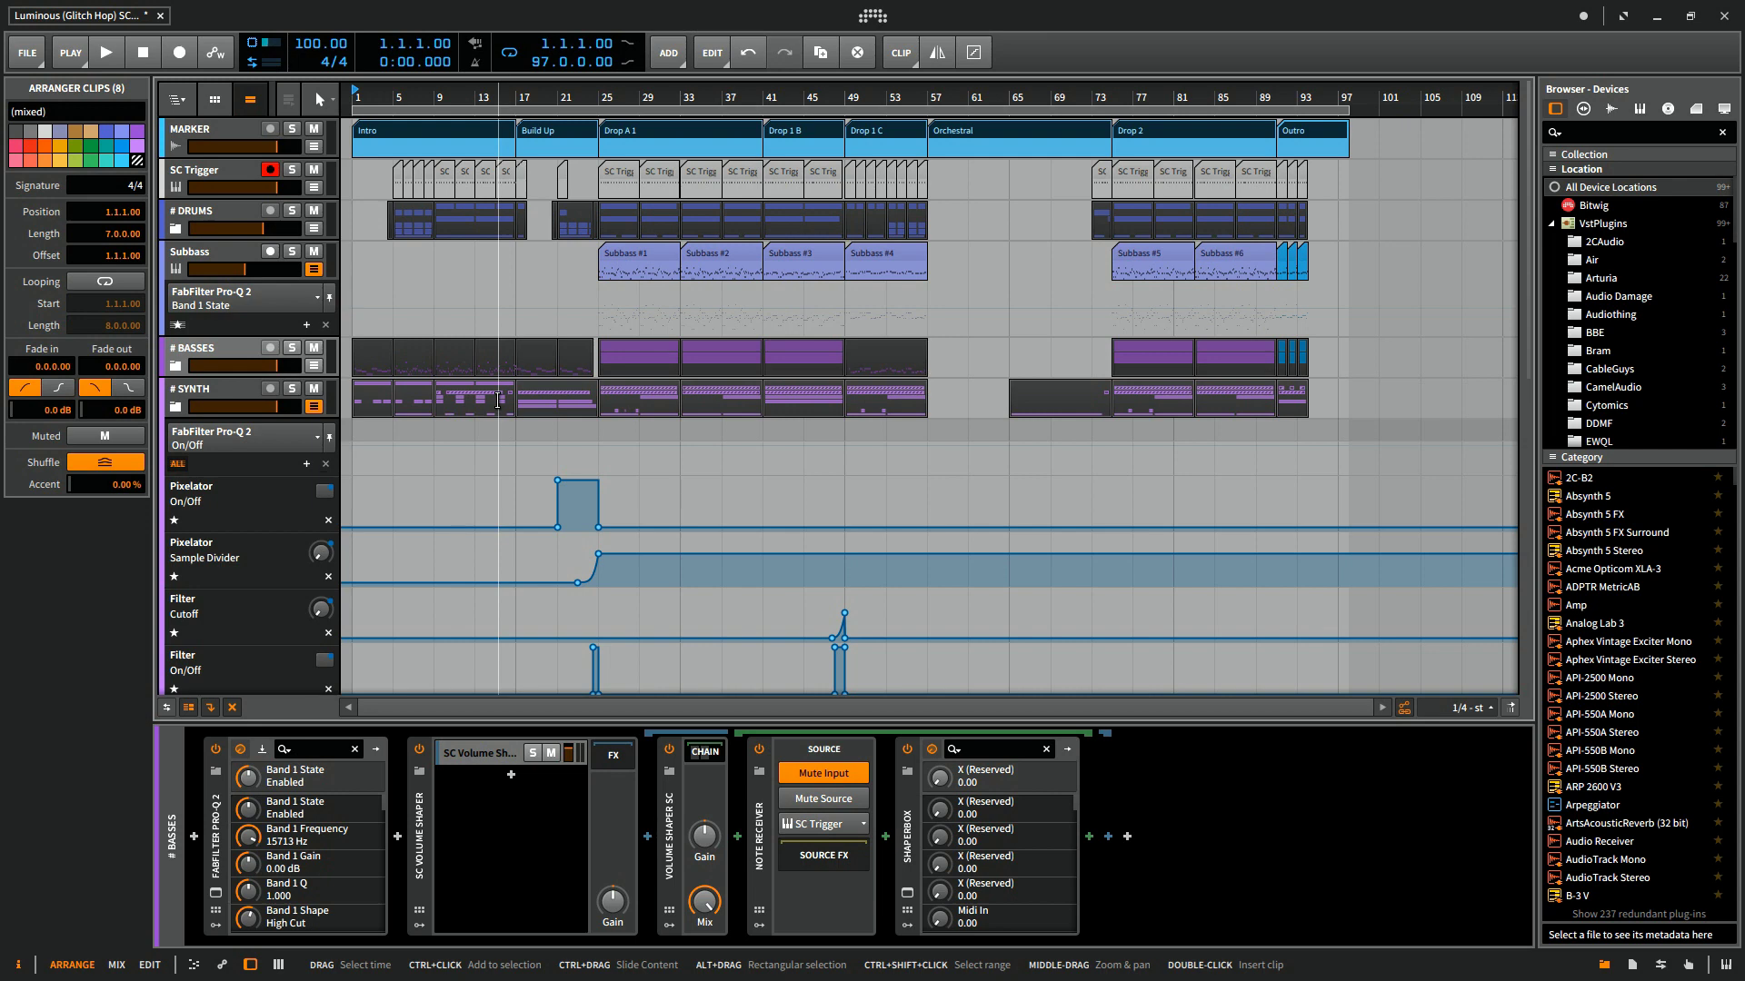
pyautogui.scroll(2, 445, 494)
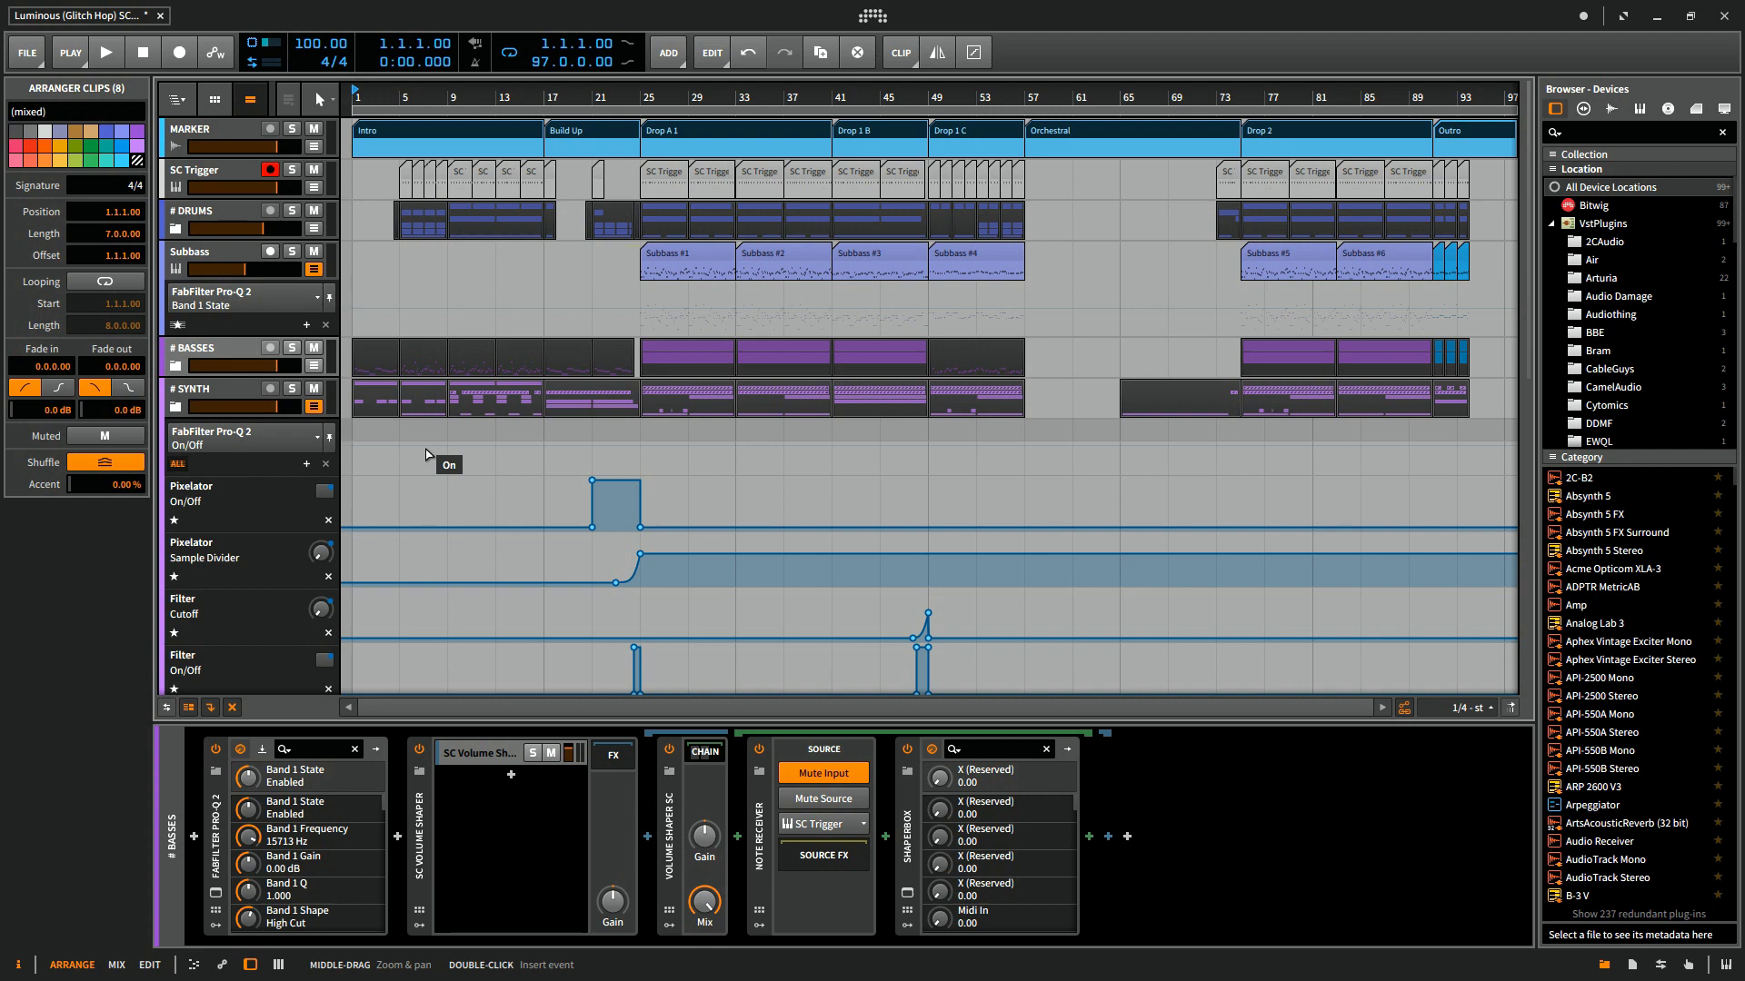
pyautogui.click(108, 54)
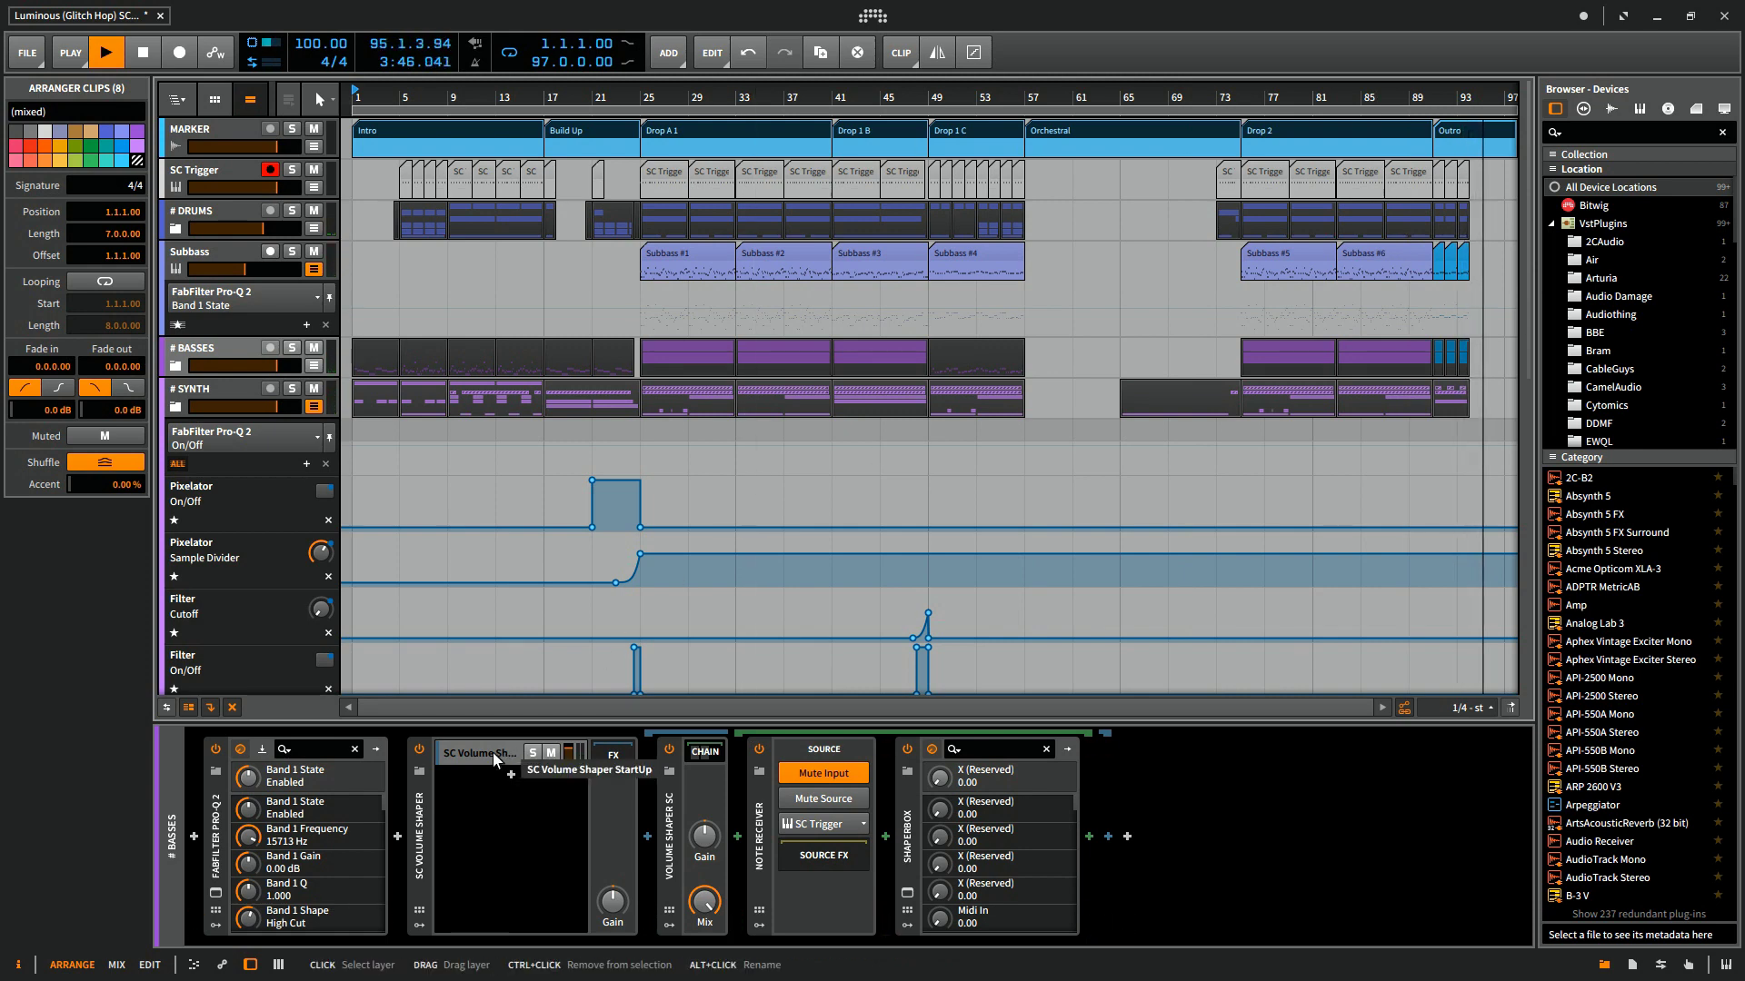
pyautogui.press('space')
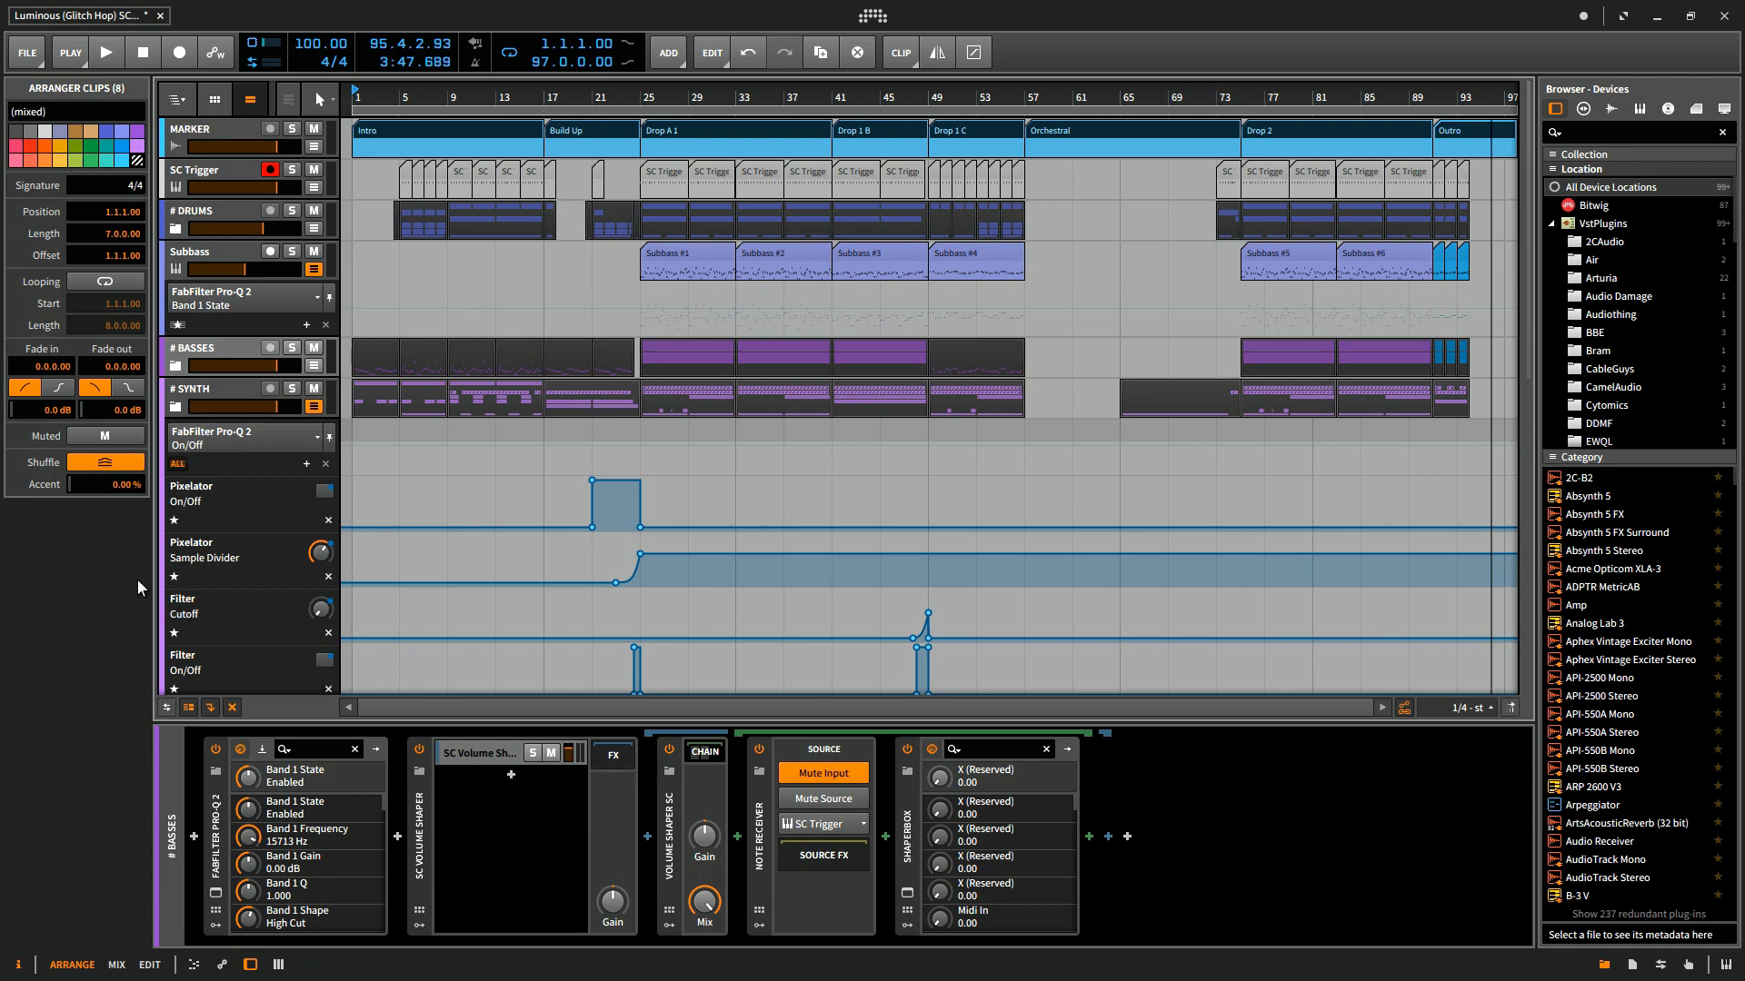
# Step: Loop the Drop A 1 section on the MARKER track and play it briefly
pyautogui.click(271, 134)
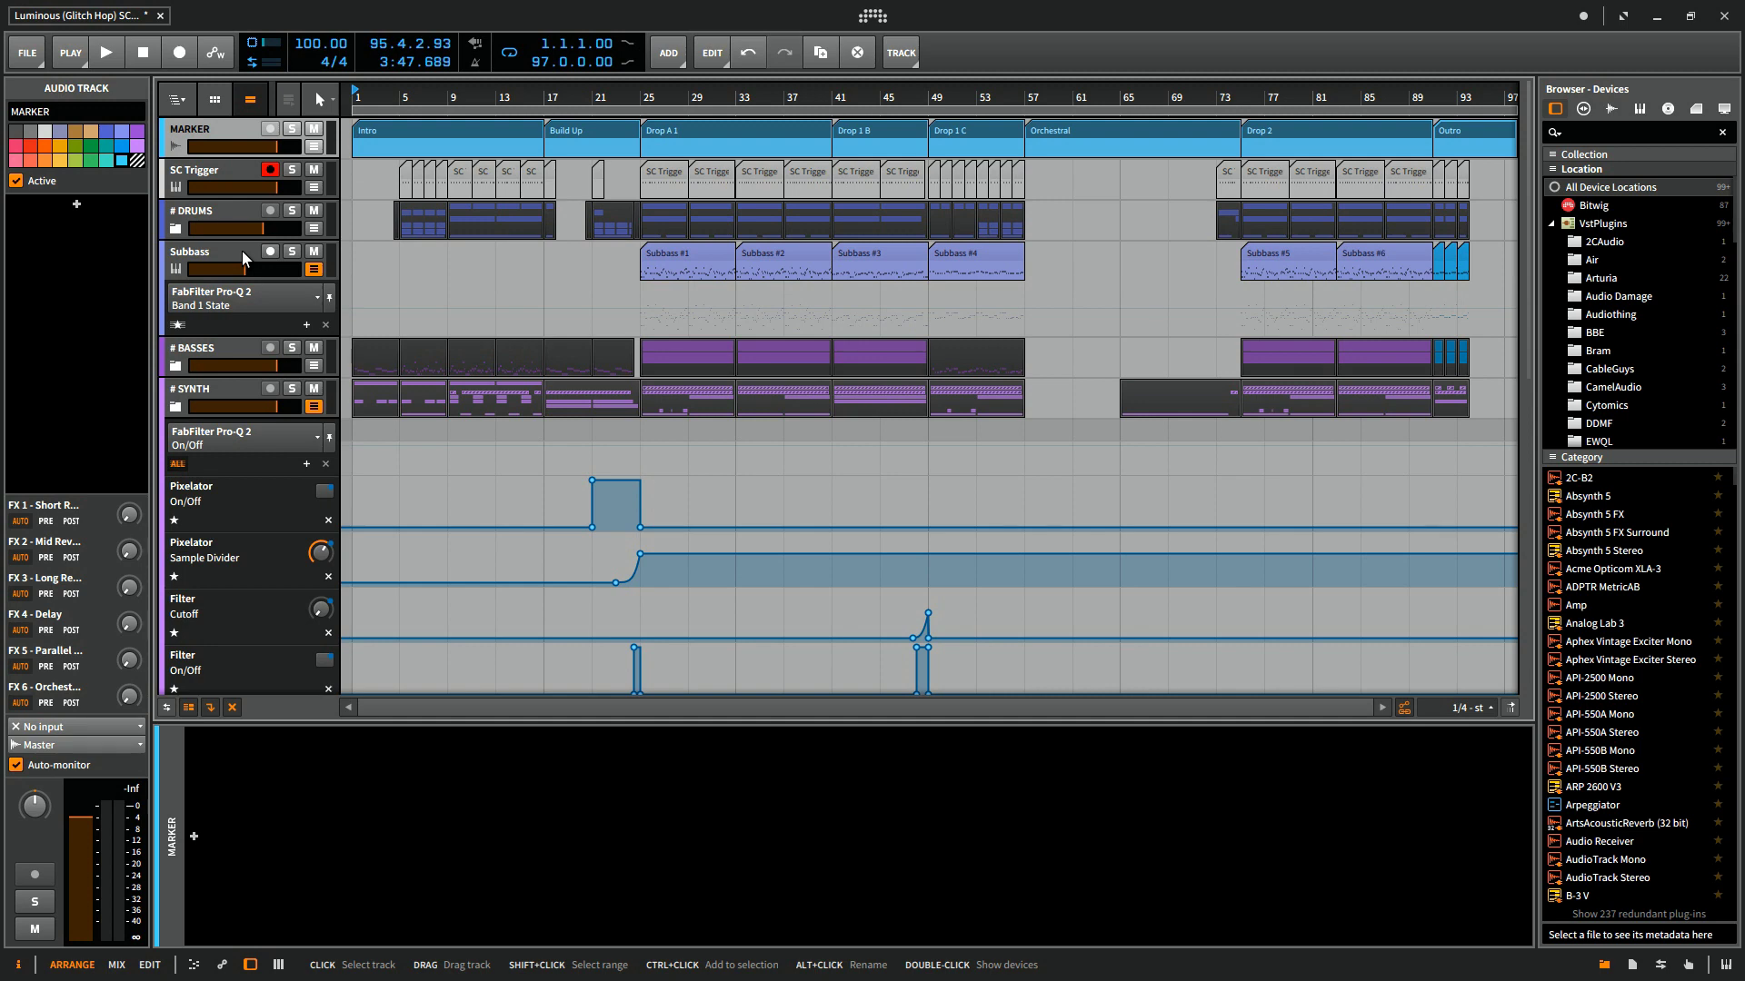
pyautogui.click(700, 129)
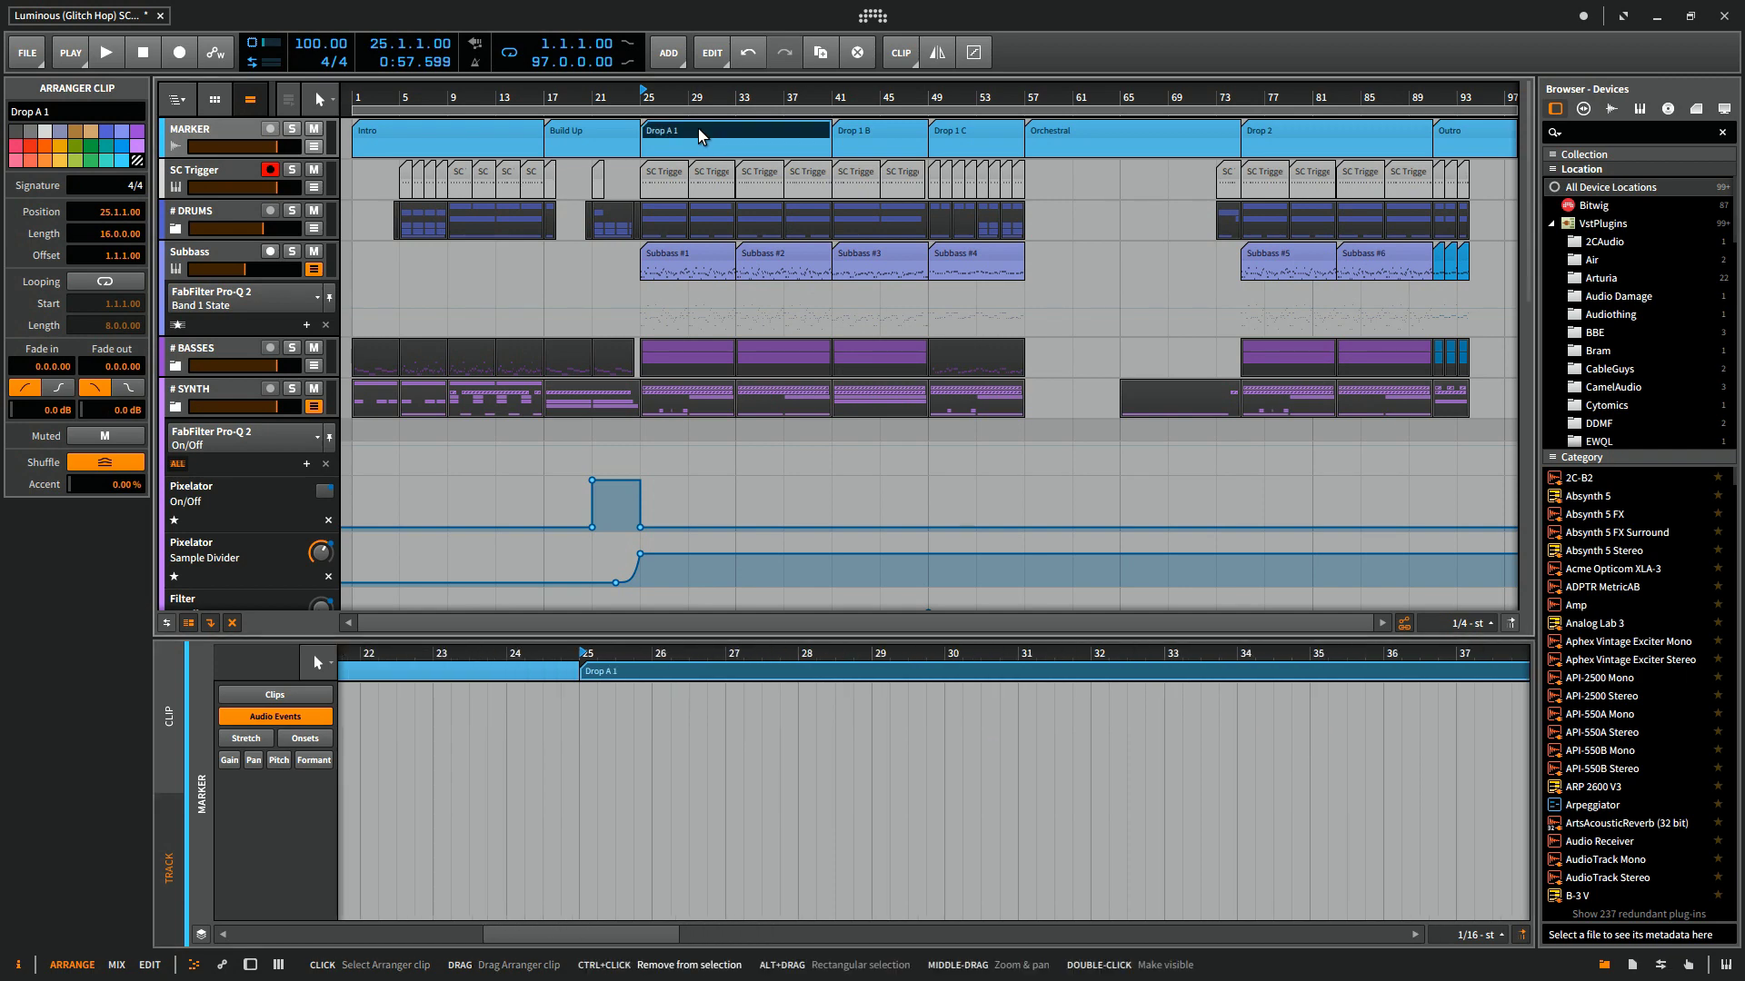
pyautogui.hotkey('ctrl', 'l')
pyautogui.press('space')
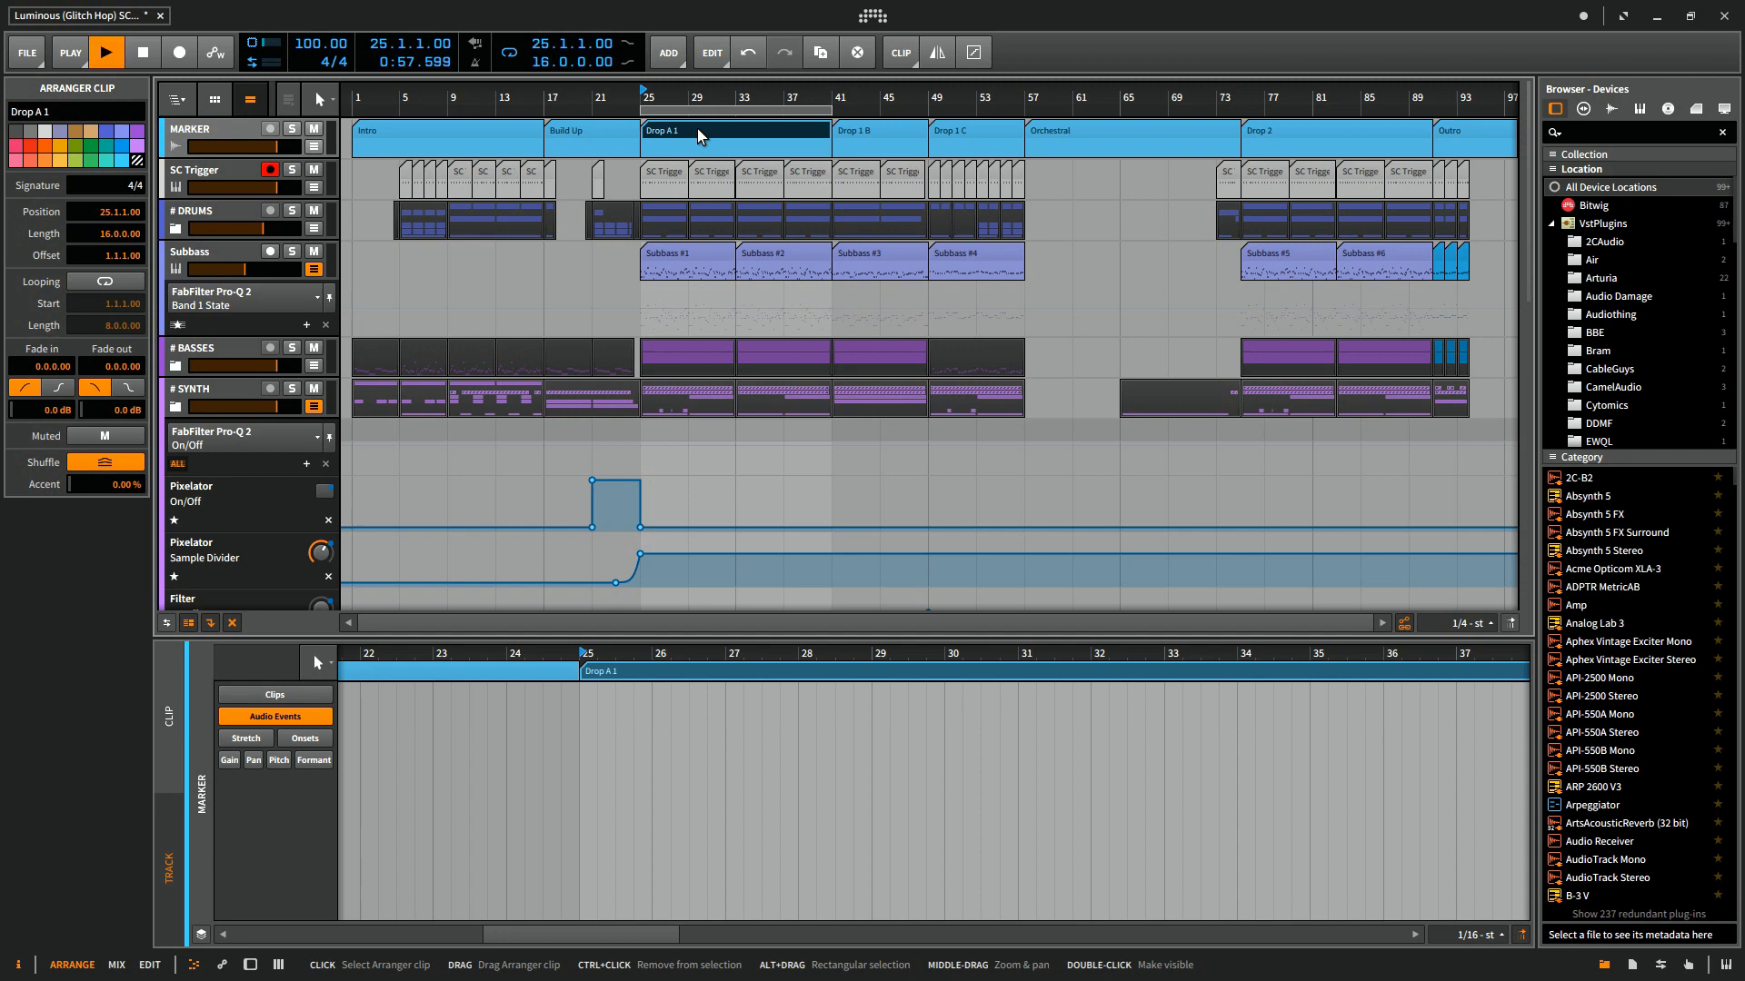
pyautogui.press('space')
# Step: Set the arranger loop to the Drop 1 C section of the MARKER track
pyautogui.click(1009, 136)
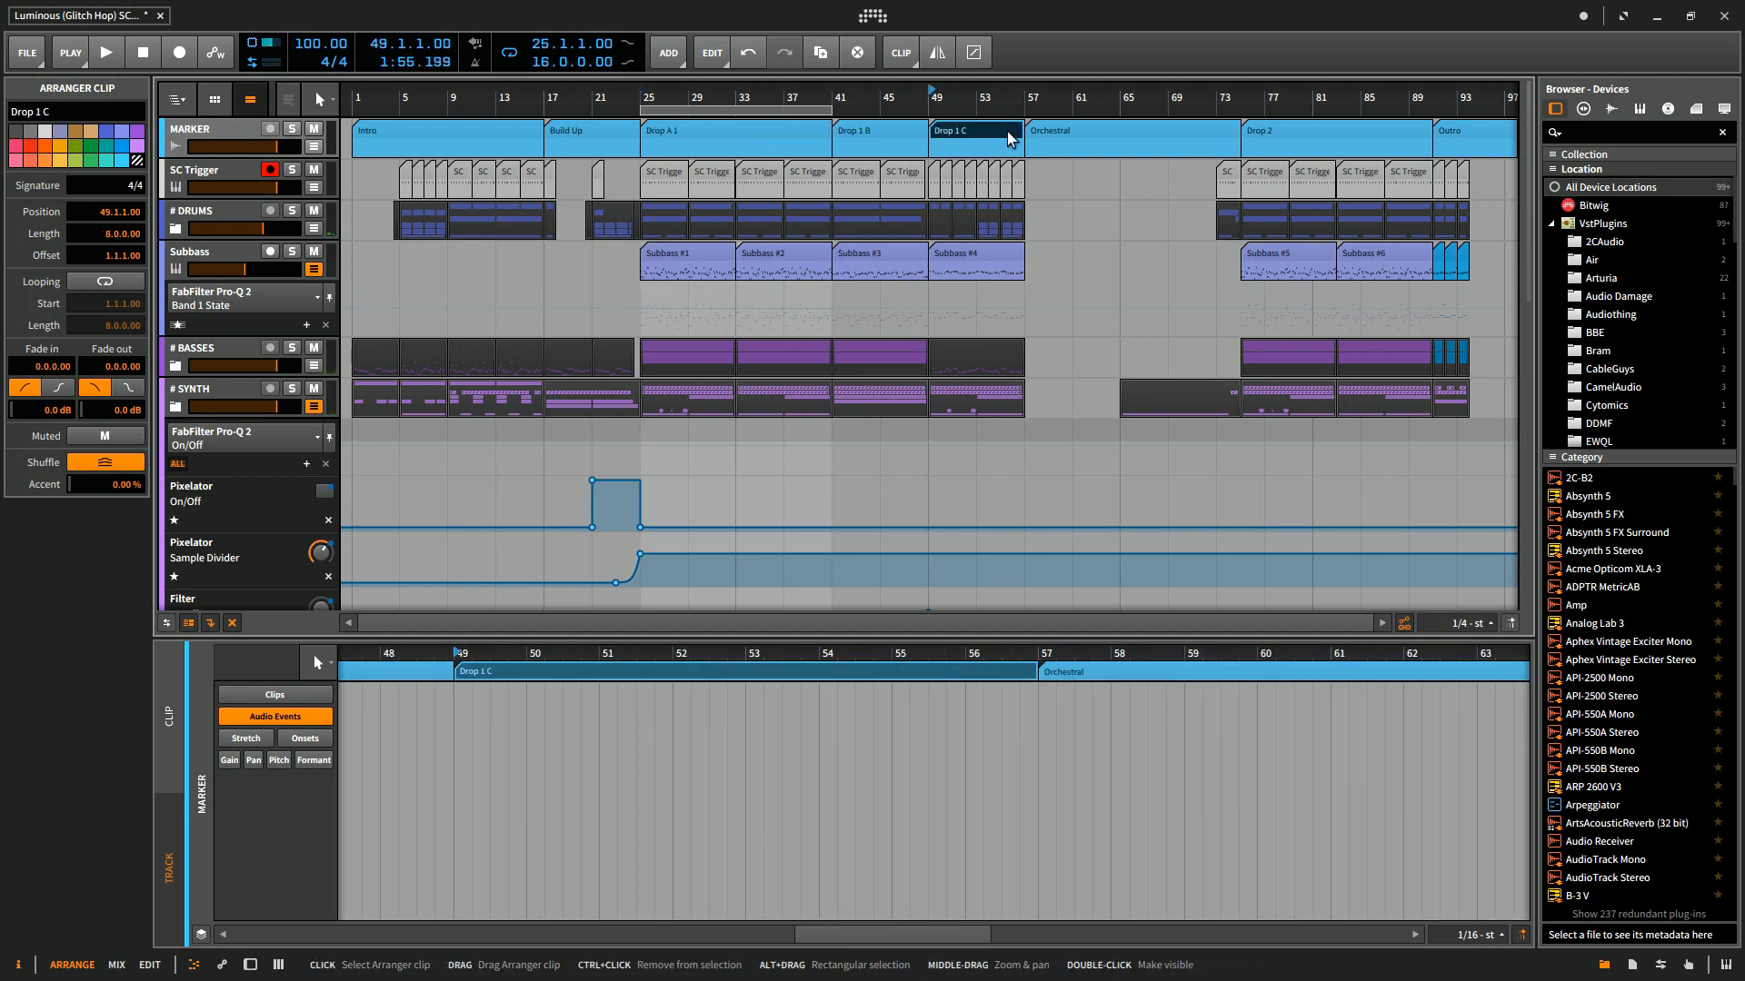
pyautogui.hotkey('ctrl', 'l')
pyautogui.moveTo(1094, 198)
pyautogui.mouseDown()
pyautogui.moveTo(1090, 164)
pyautogui.moveTo(1081, 191)
pyautogui.mouseUp()
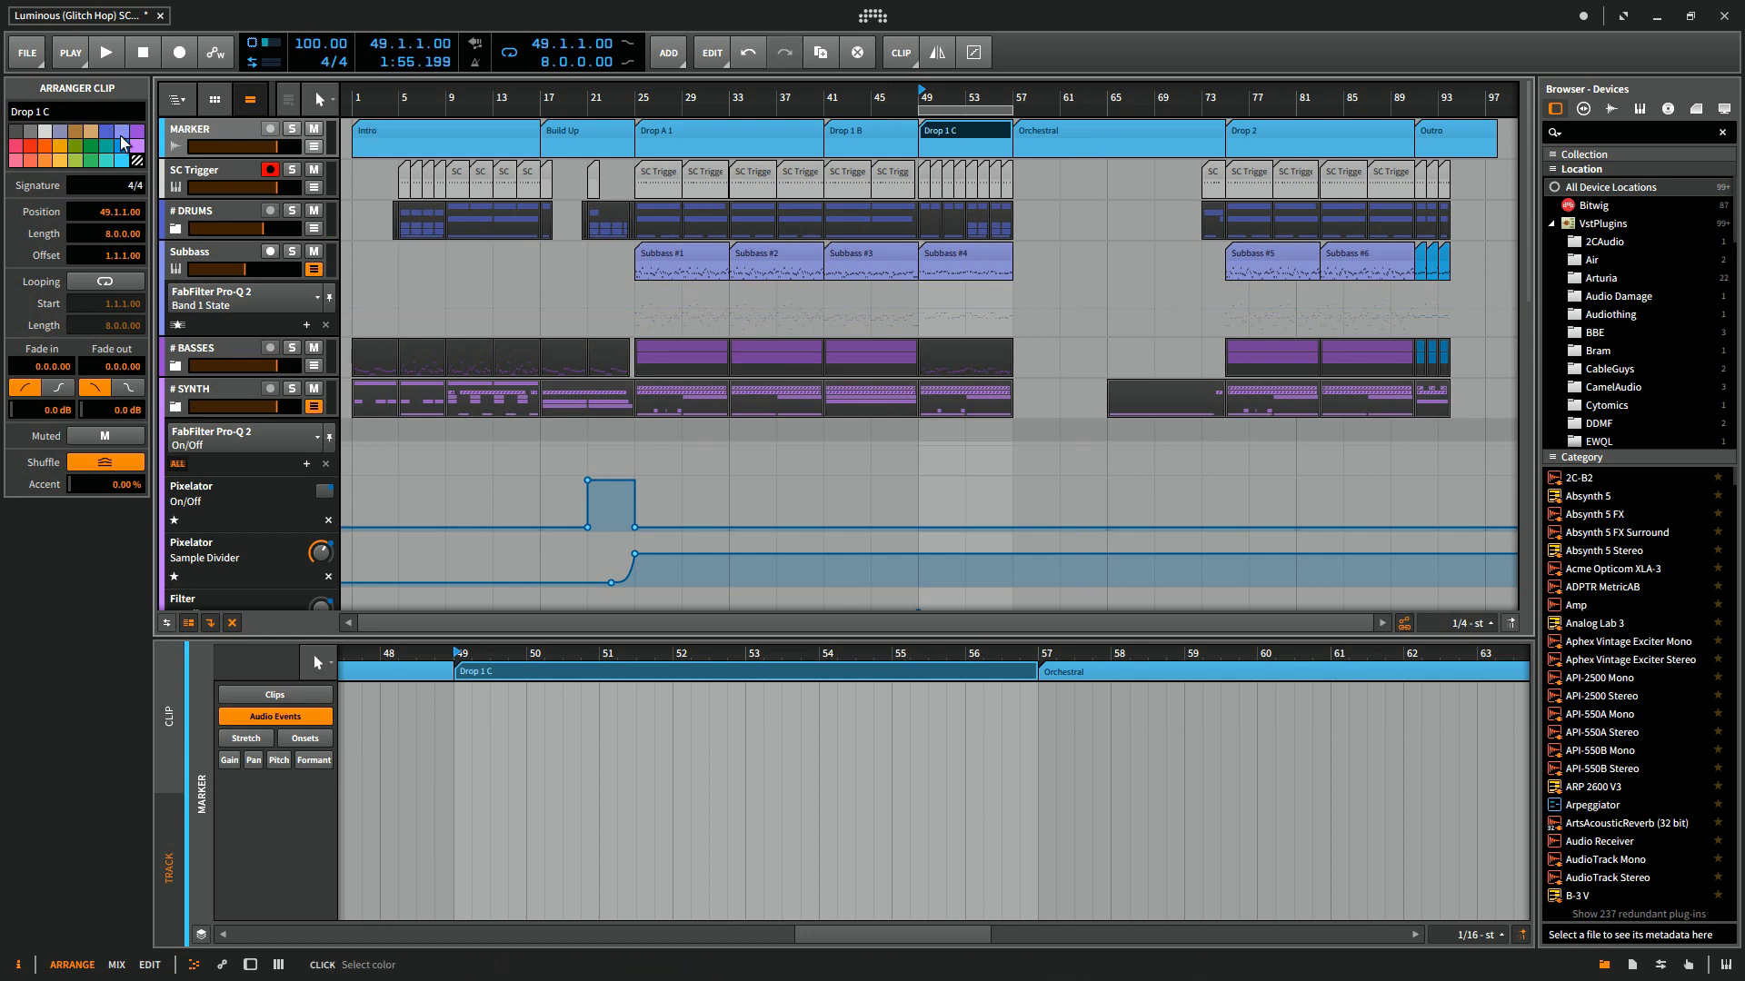
# Step: Examine the SC Trigger track's notes and the SC Volume Shaper device chain on the BASSES group
pyautogui.click(210, 172)
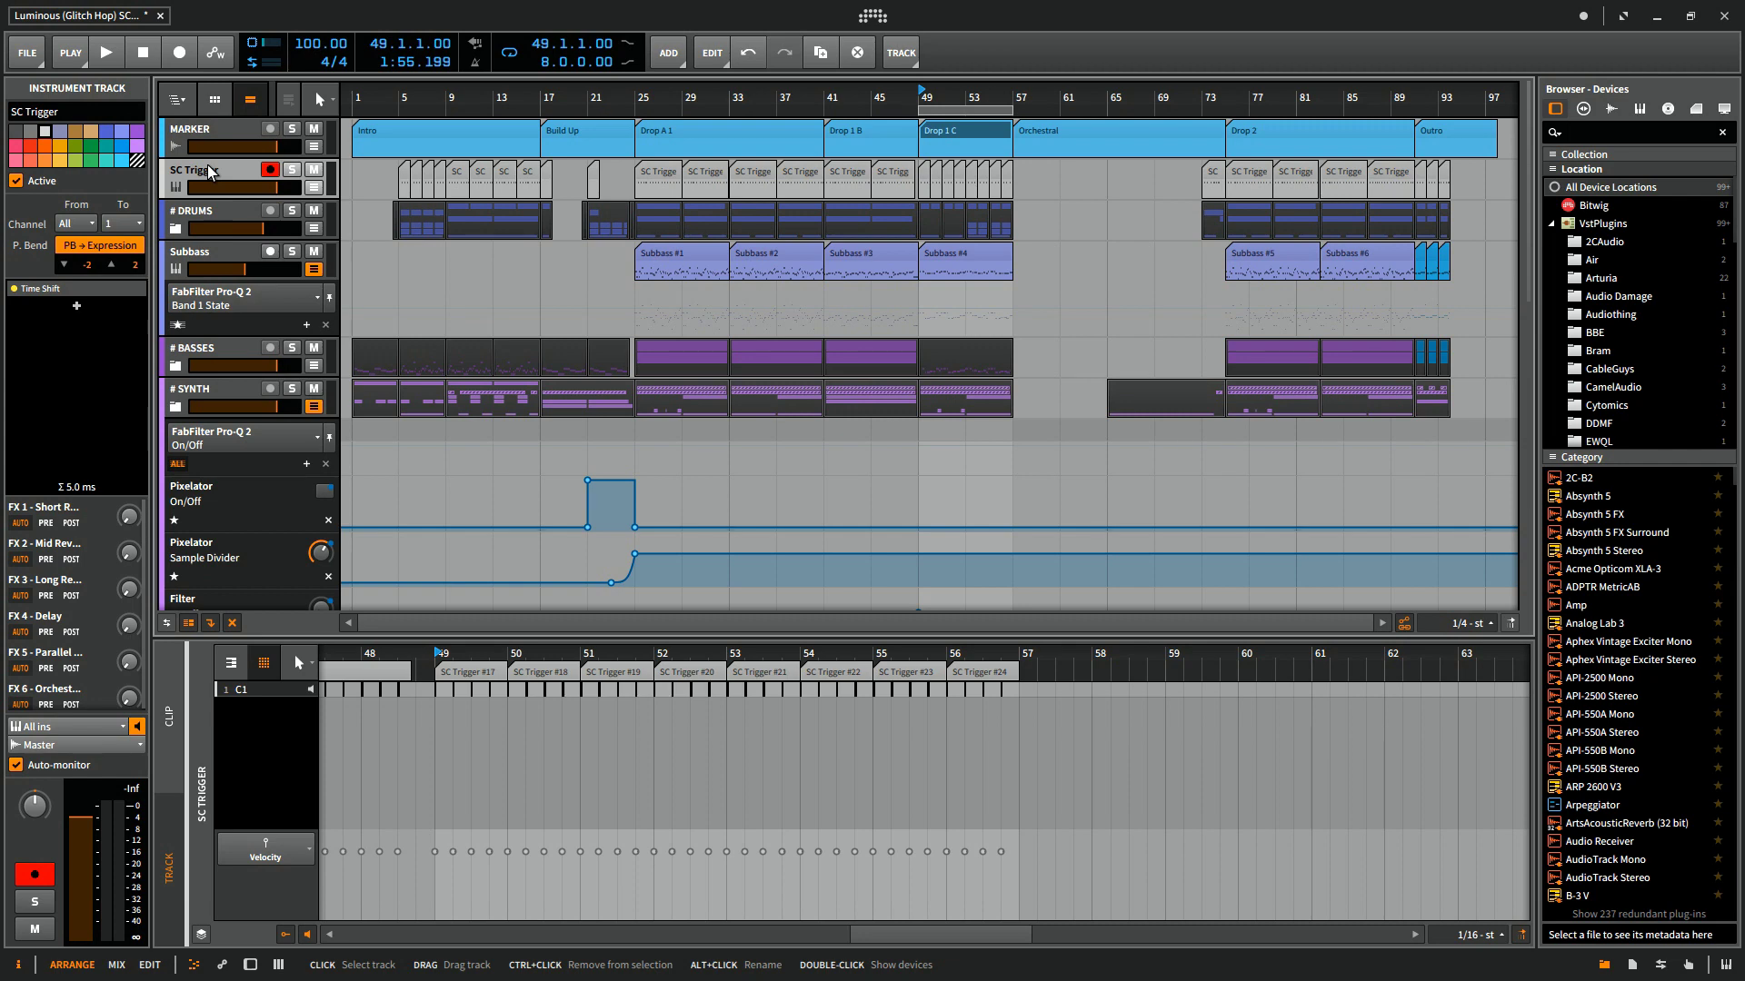
pyautogui.click(231, 348)
pyautogui.doubleClick(232, 347)
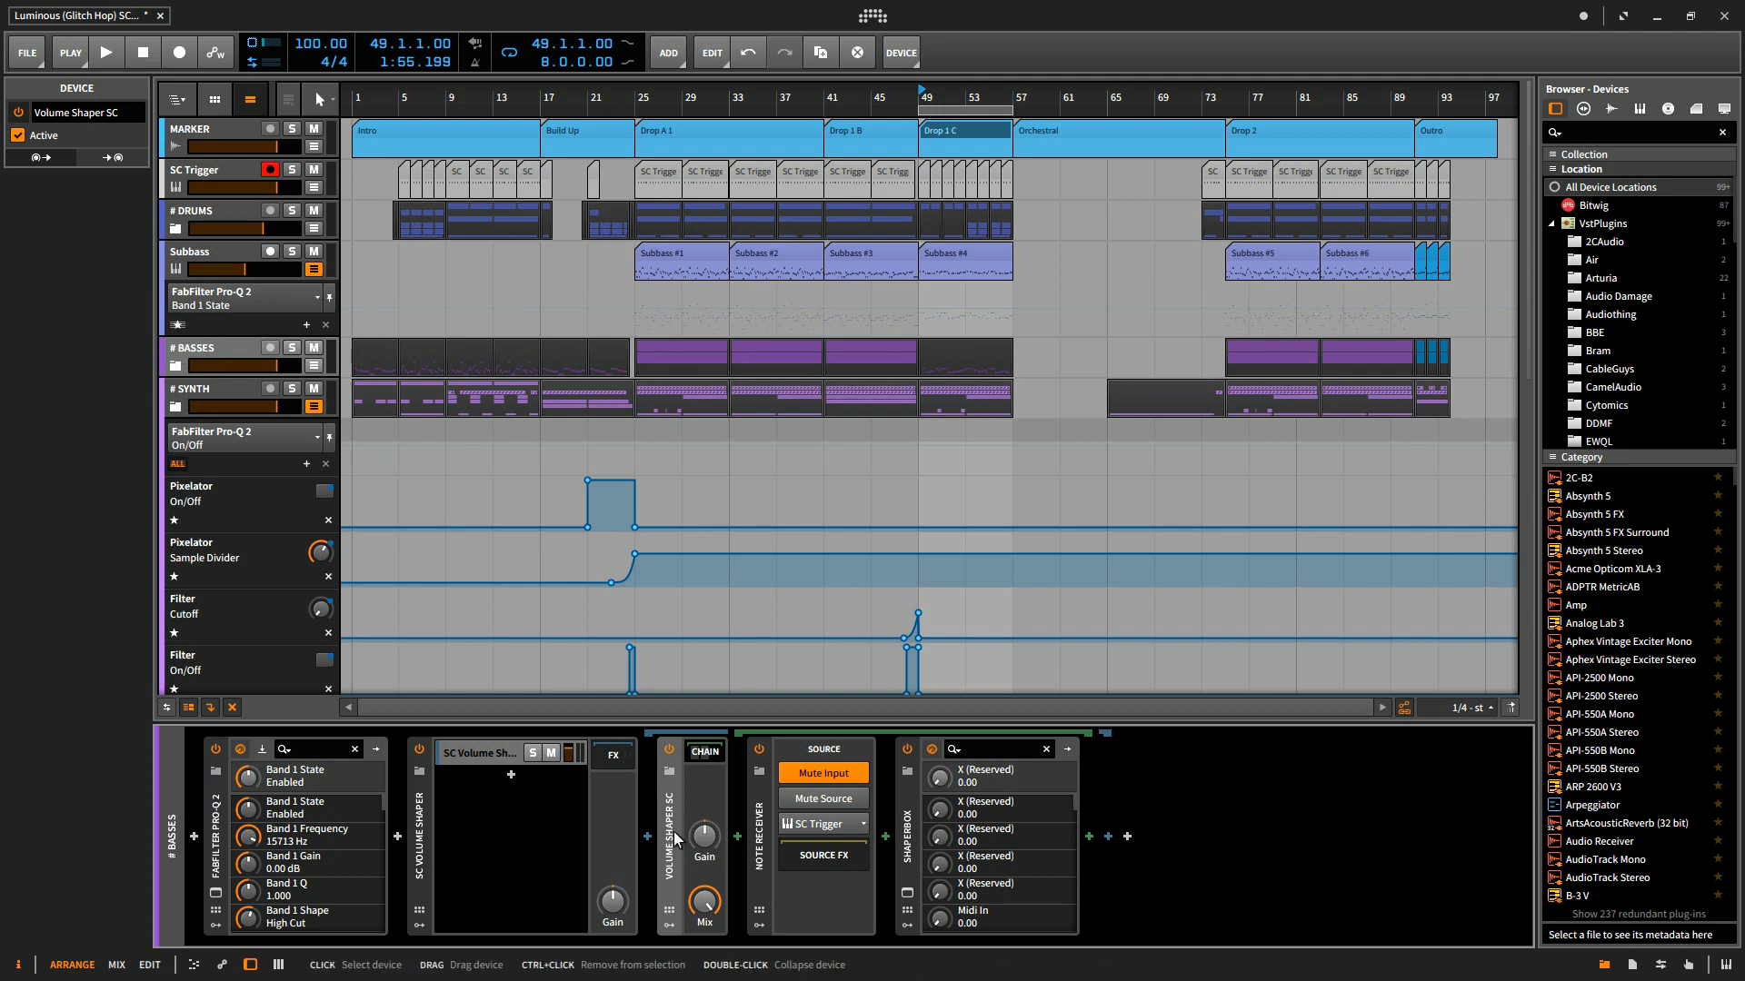
pyautogui.click(224, 342)
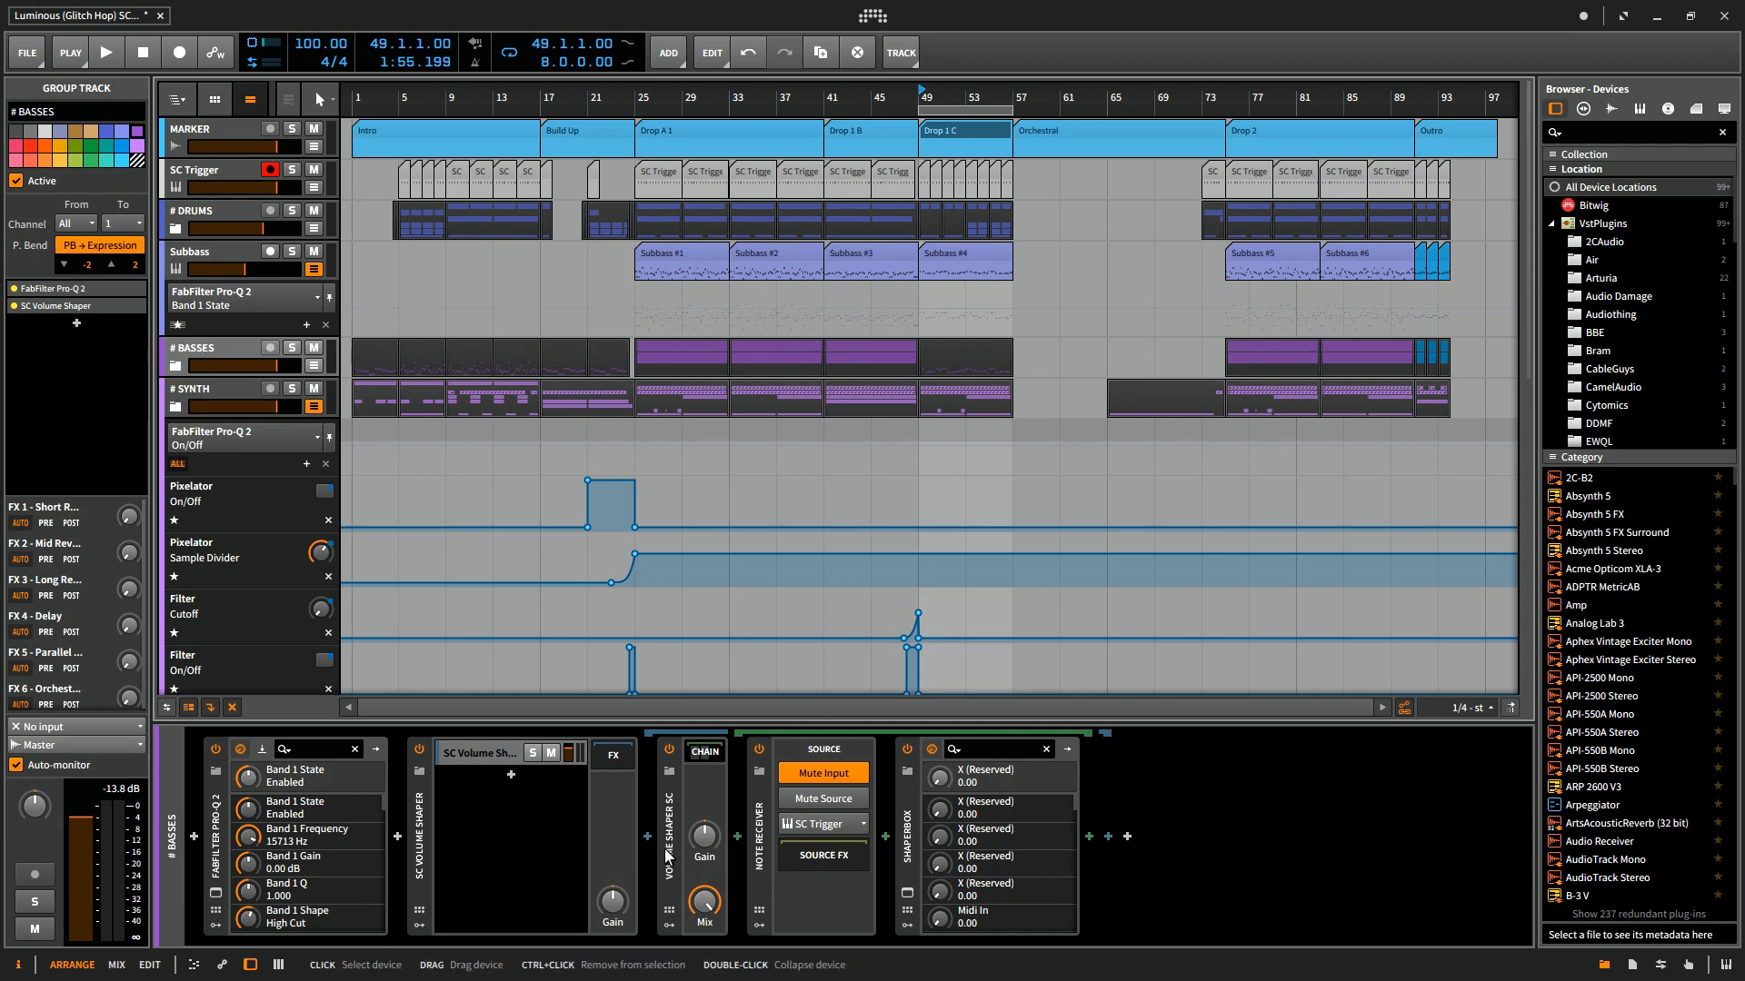
# Step: Examine the Note Receiver and the ShaperBox volume curve in the BASSES sidechain, closing the plug-in window when done
pyautogui.click(760, 834)
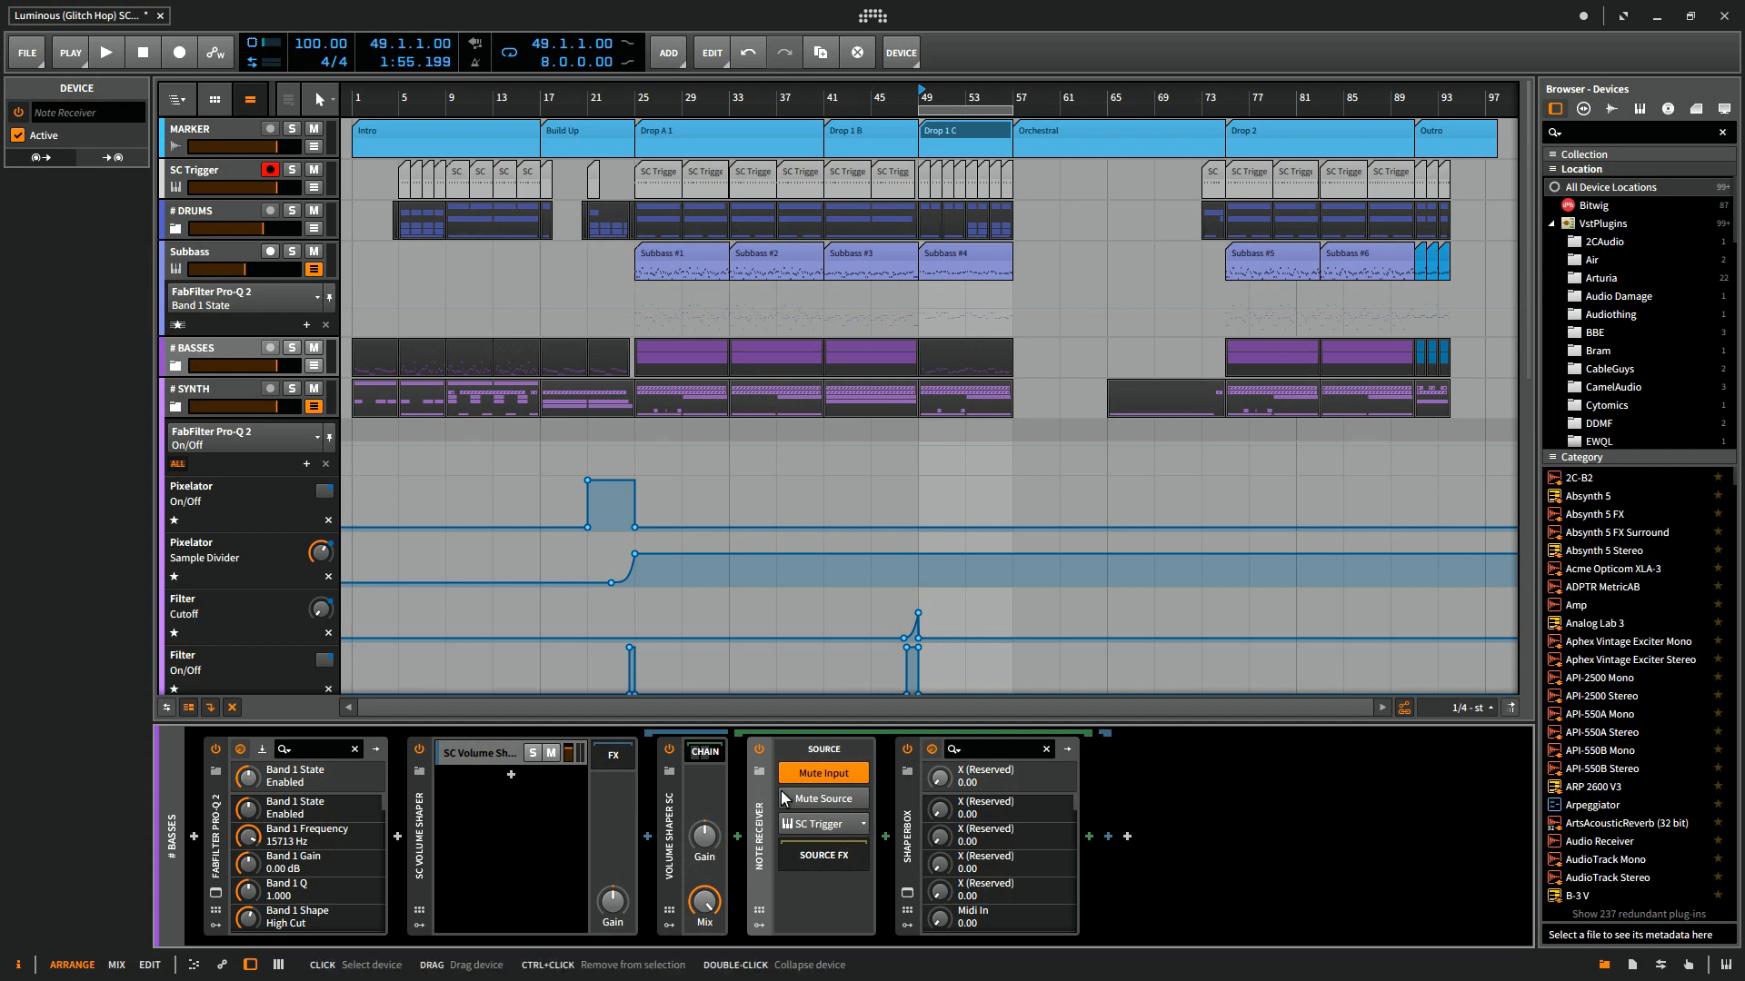
pyautogui.click(907, 892)
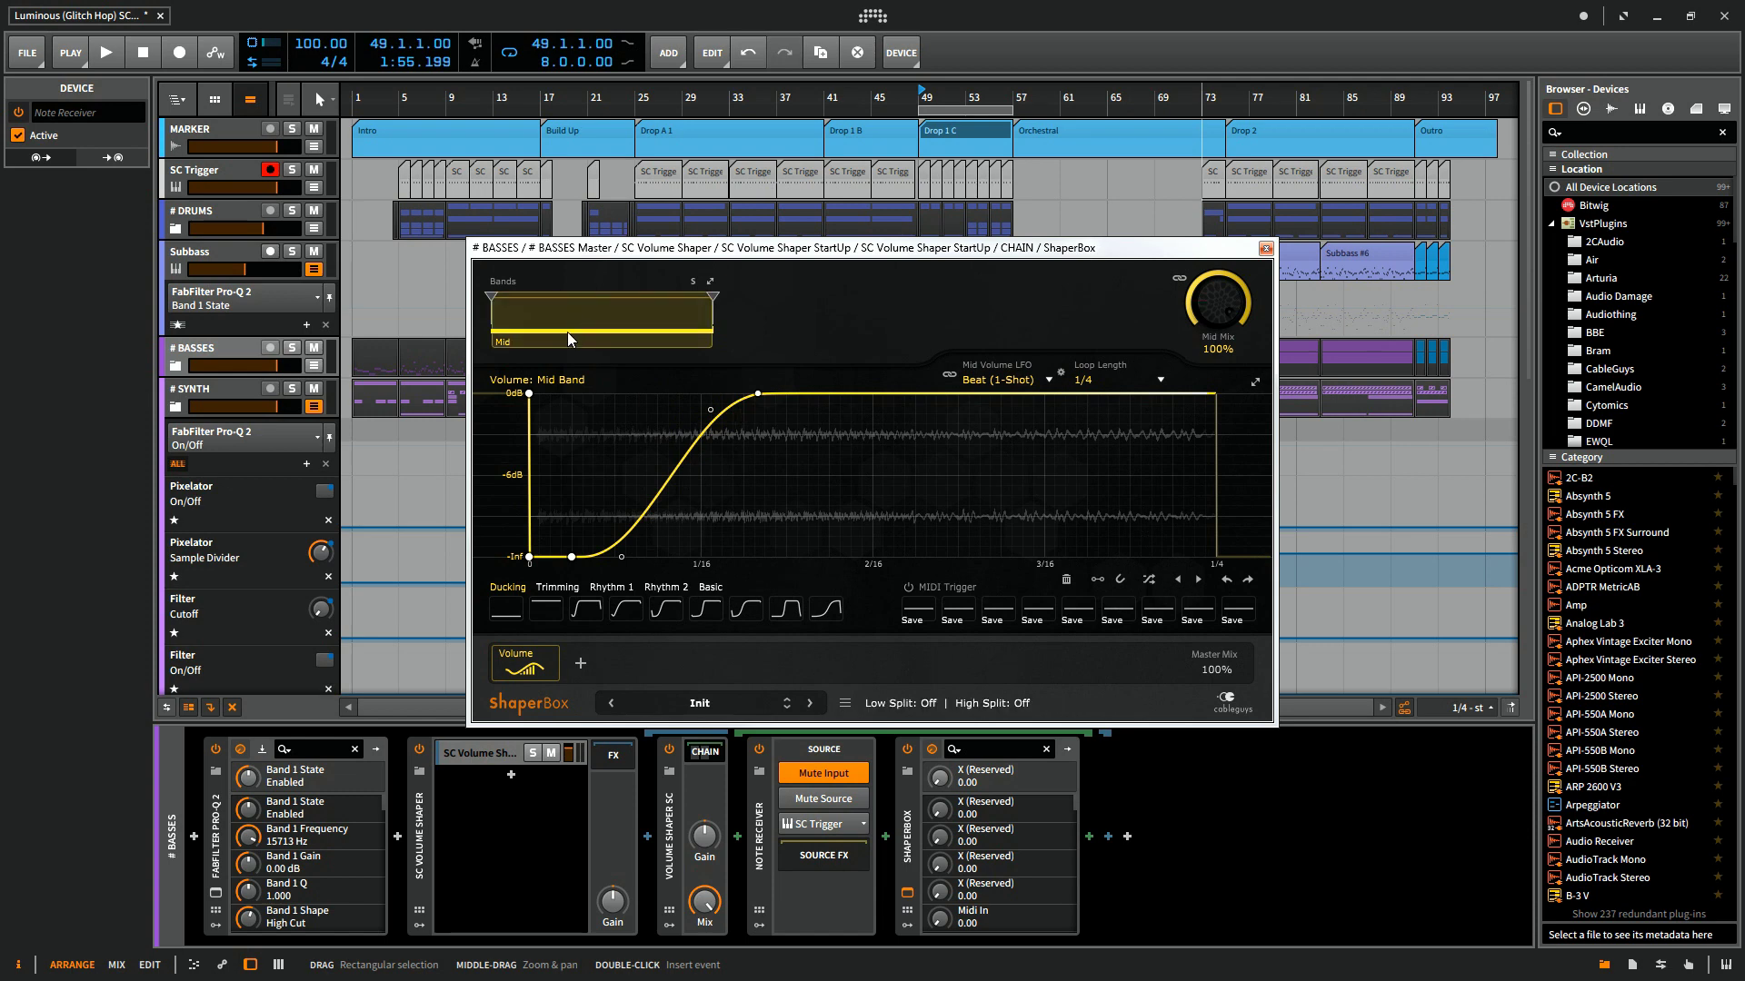
pyautogui.click(1264, 248)
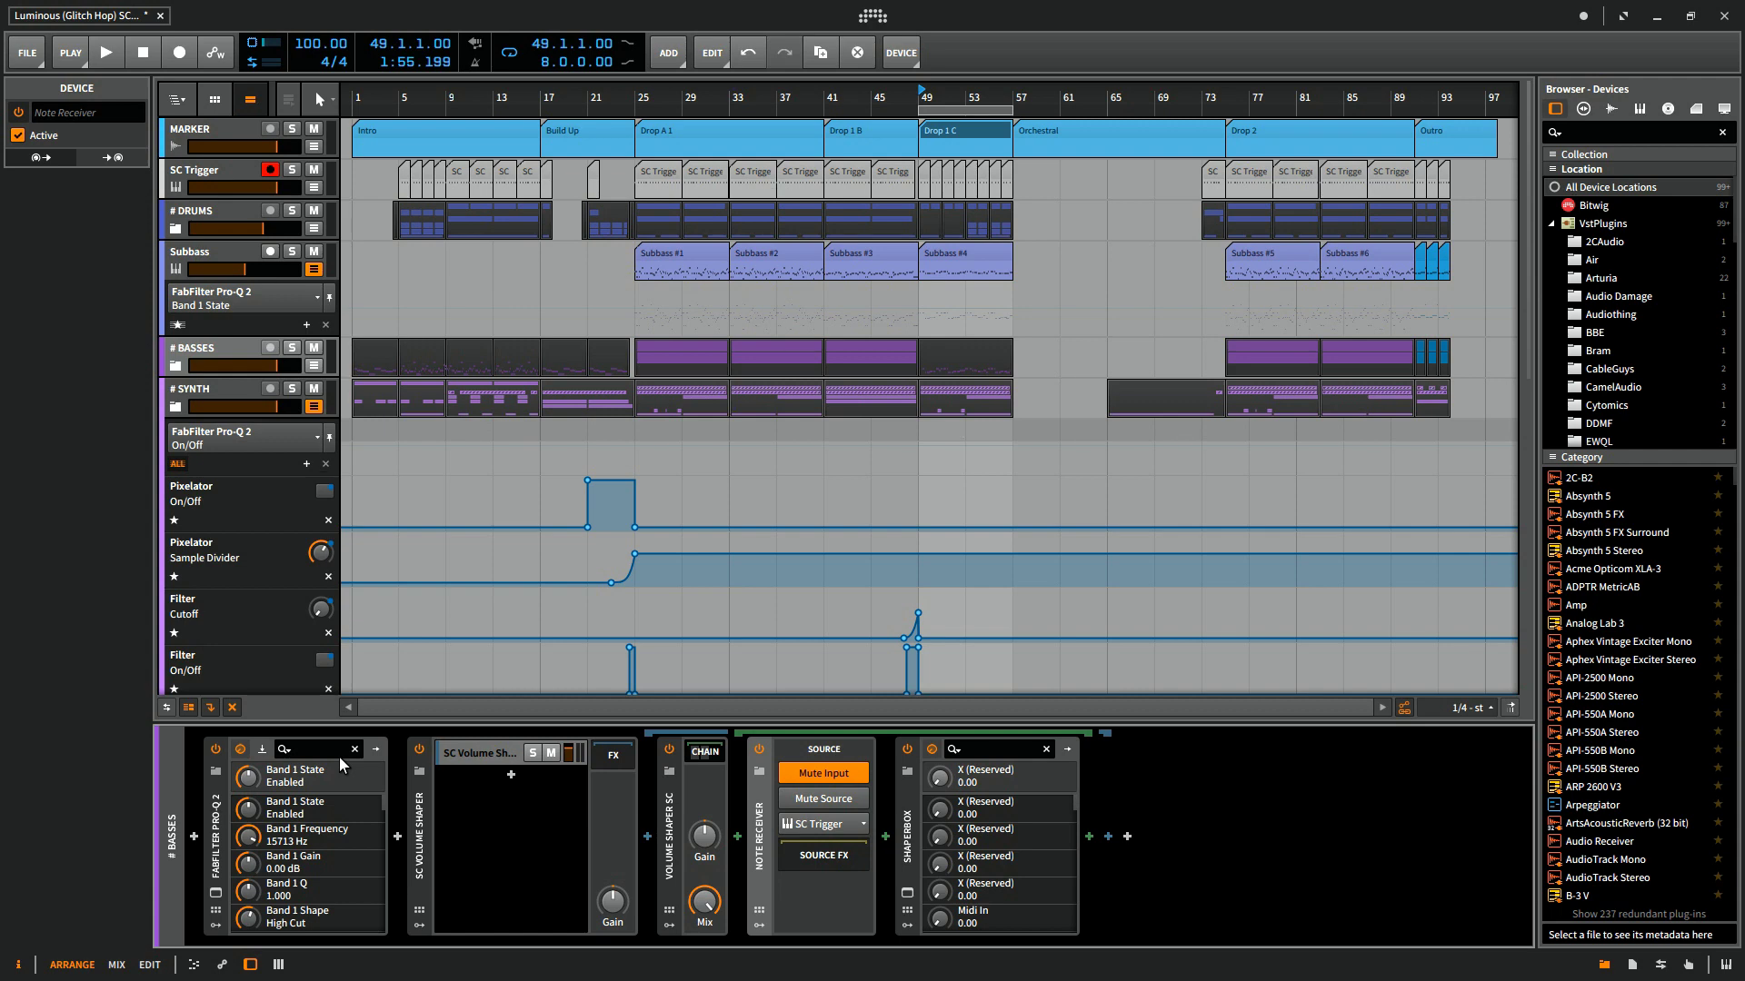
# Step: Solo the Subbass track and play the loop with its FabFilter Pro-Q 2 window open
pyautogui.click(215, 253)
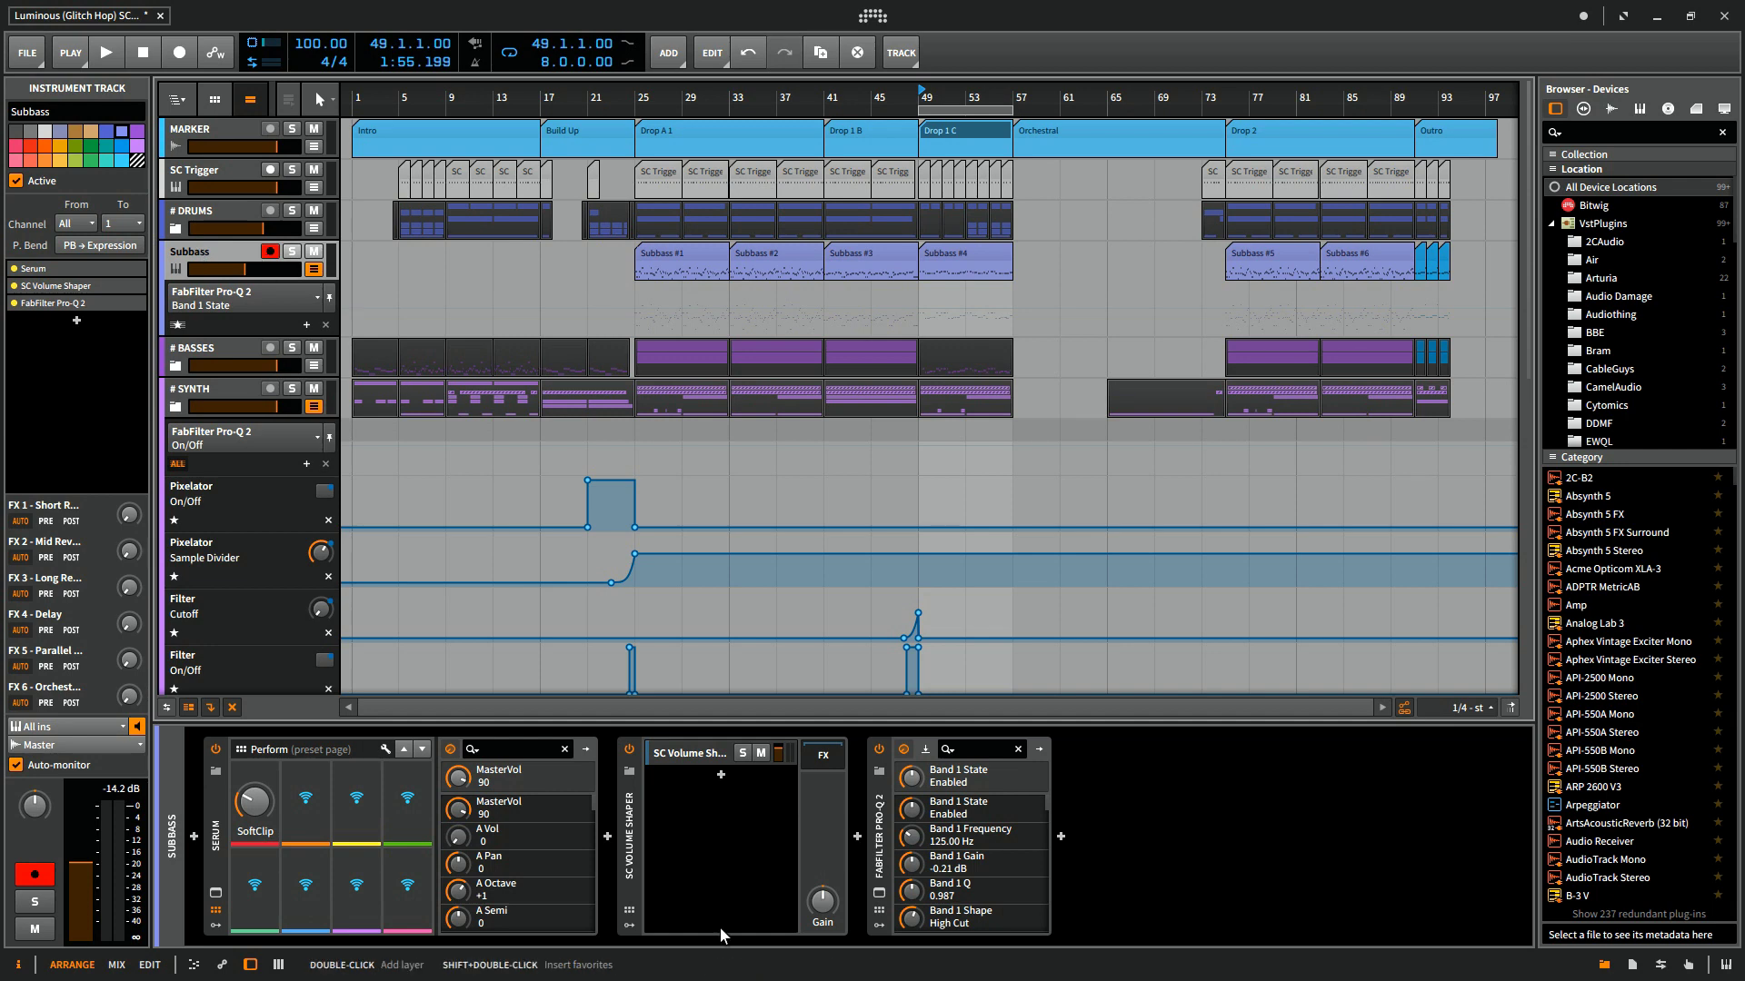
pyautogui.click(879, 893)
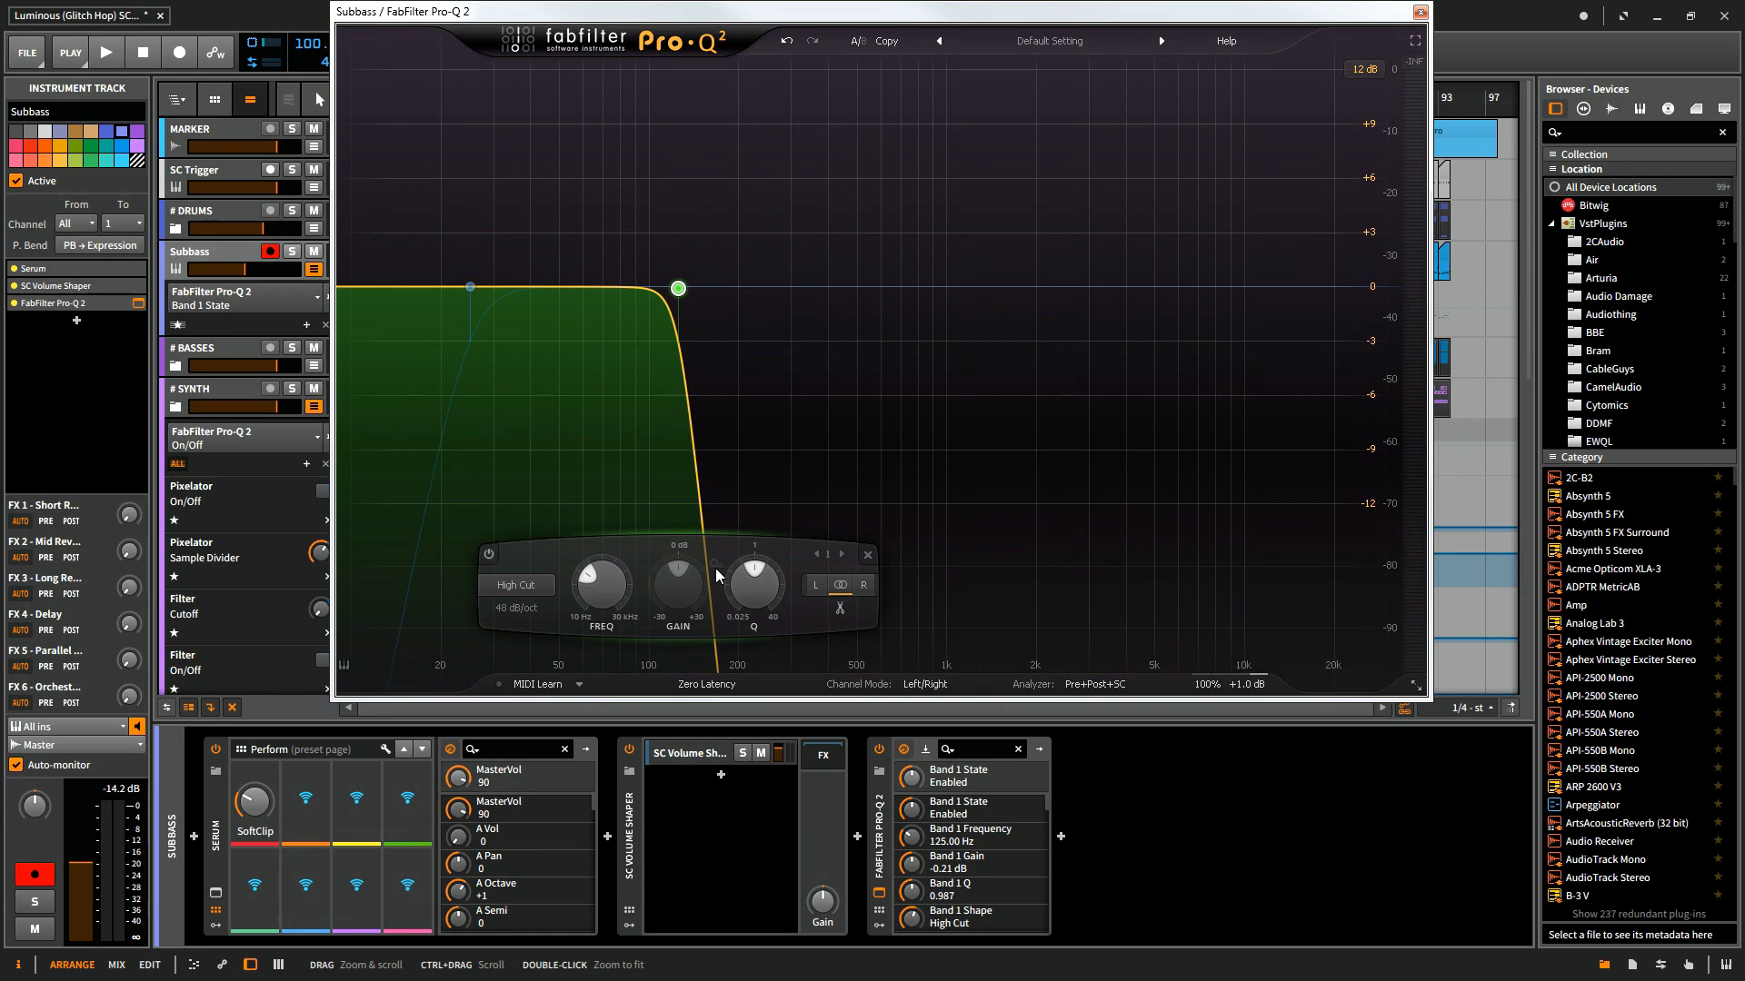
pyautogui.click(290, 251)
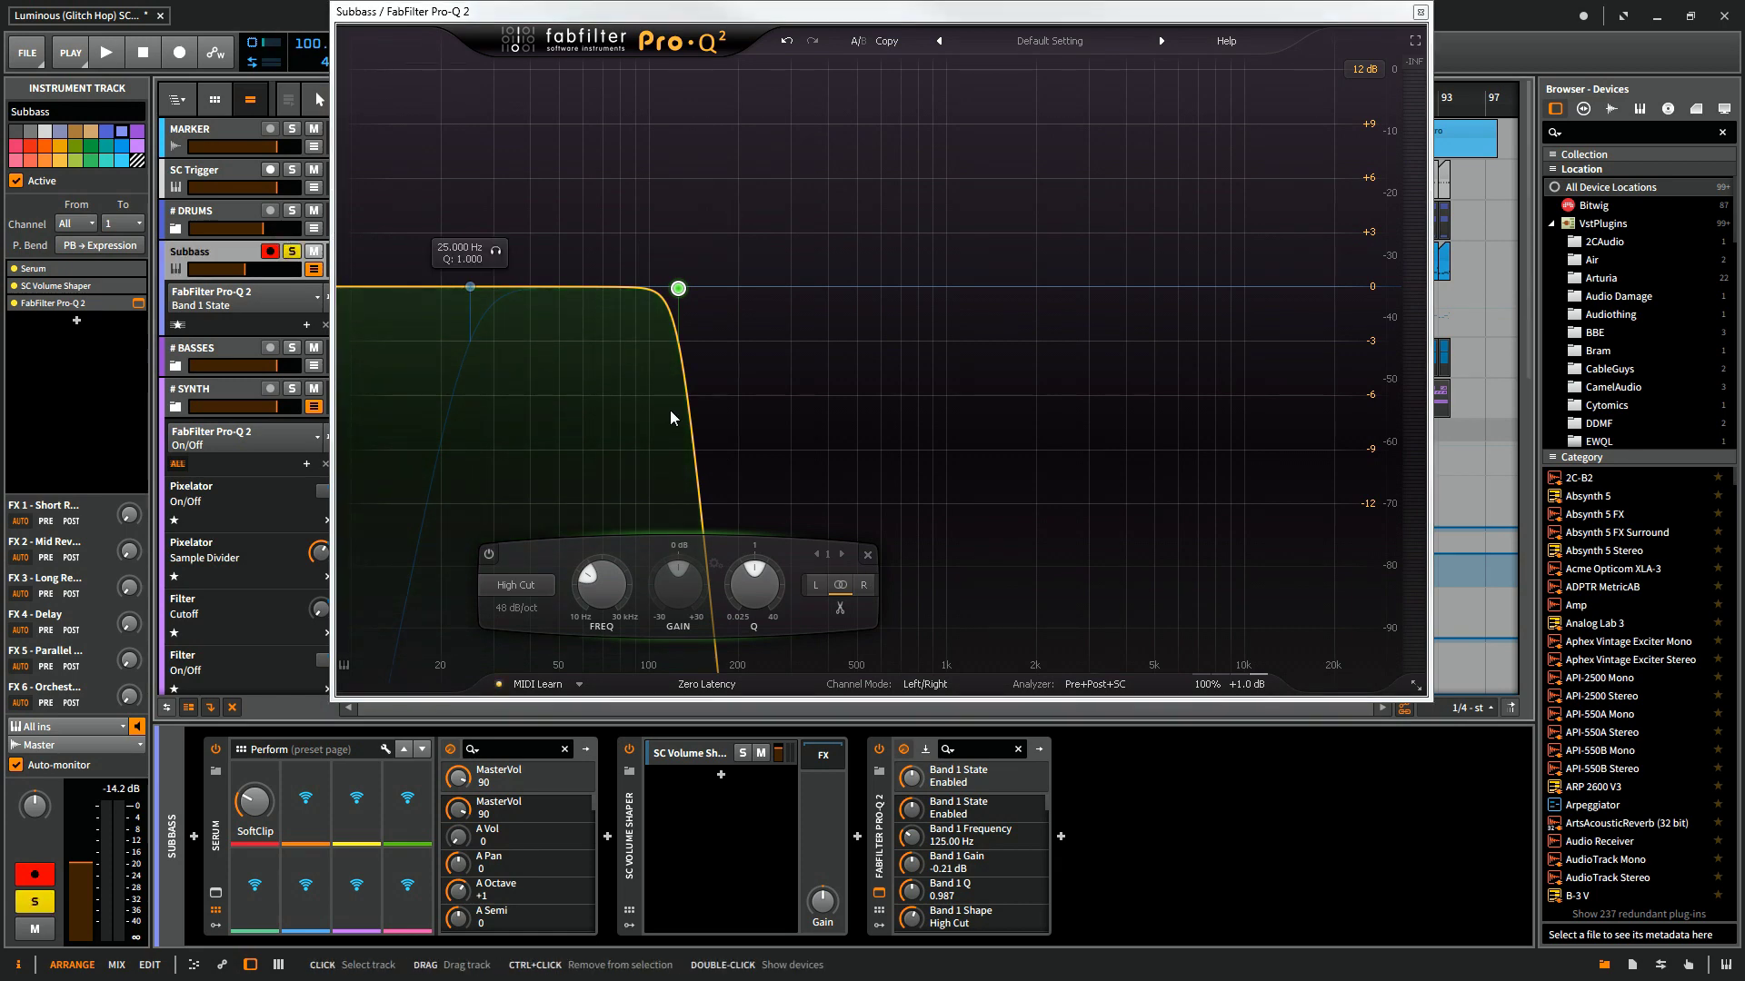
pyautogui.press('space')
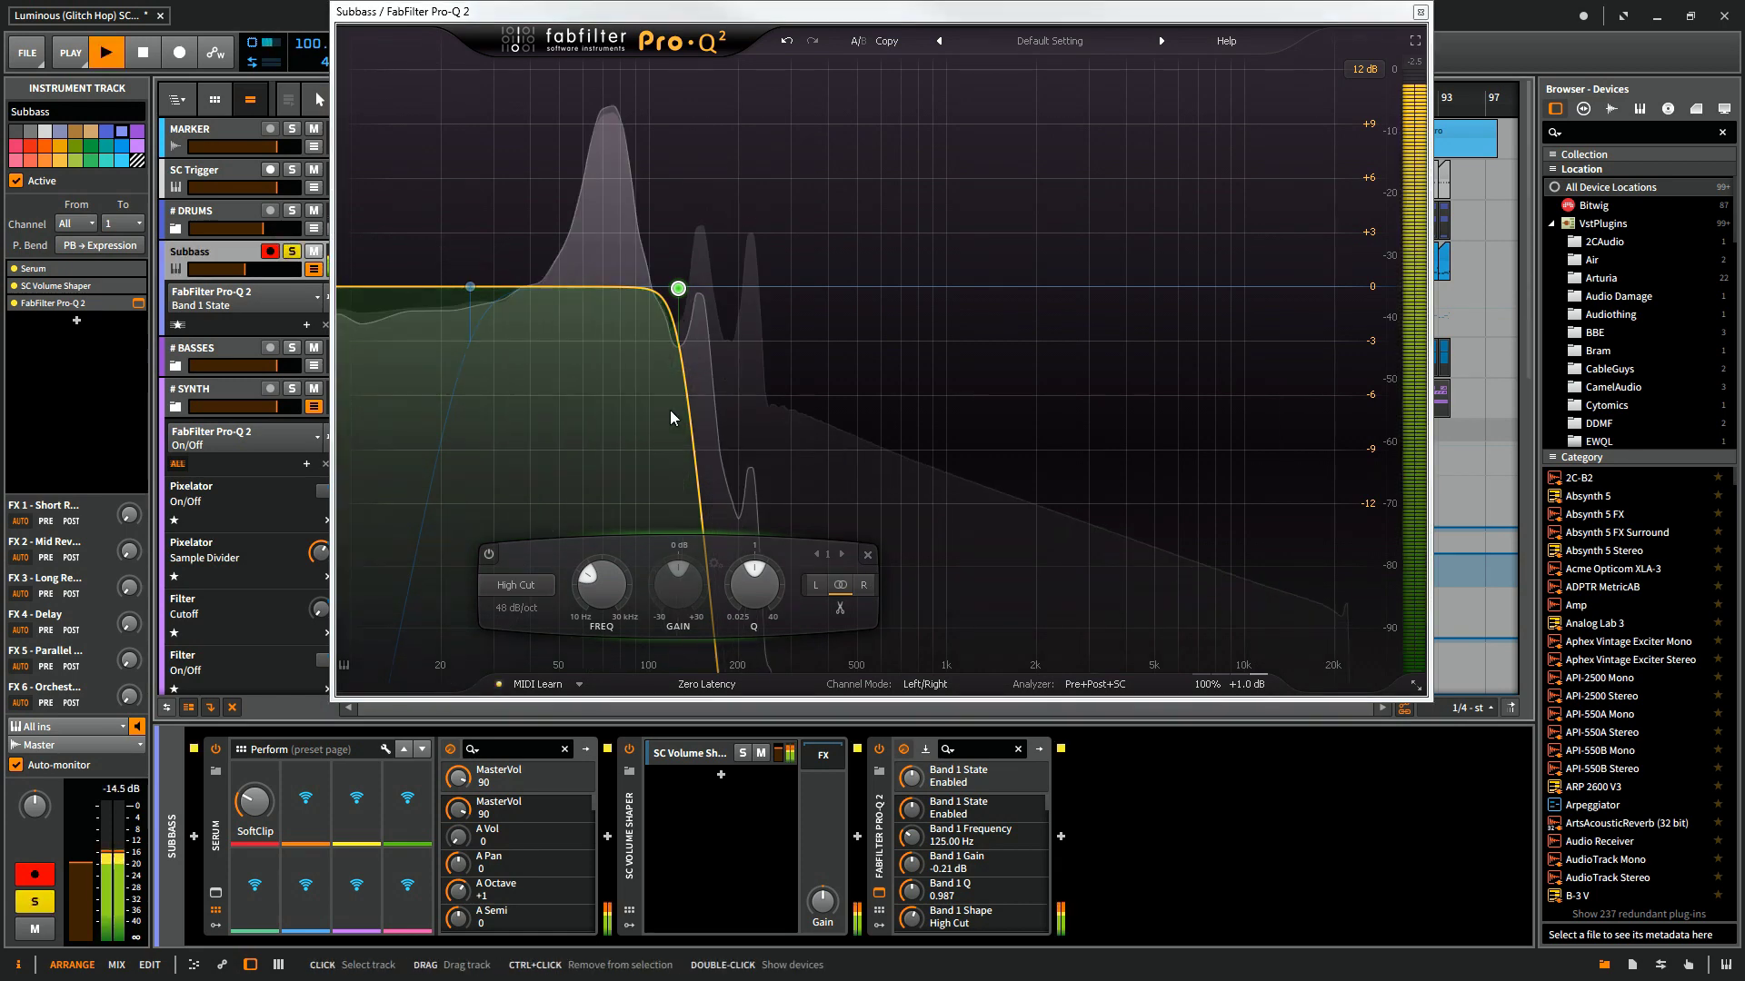
# Step: Compare the Subbass sound with Pro-Q 2 bypassed and re-enabled, stopping playback and closing the EQ window at the end
pyautogui.click(880, 748)
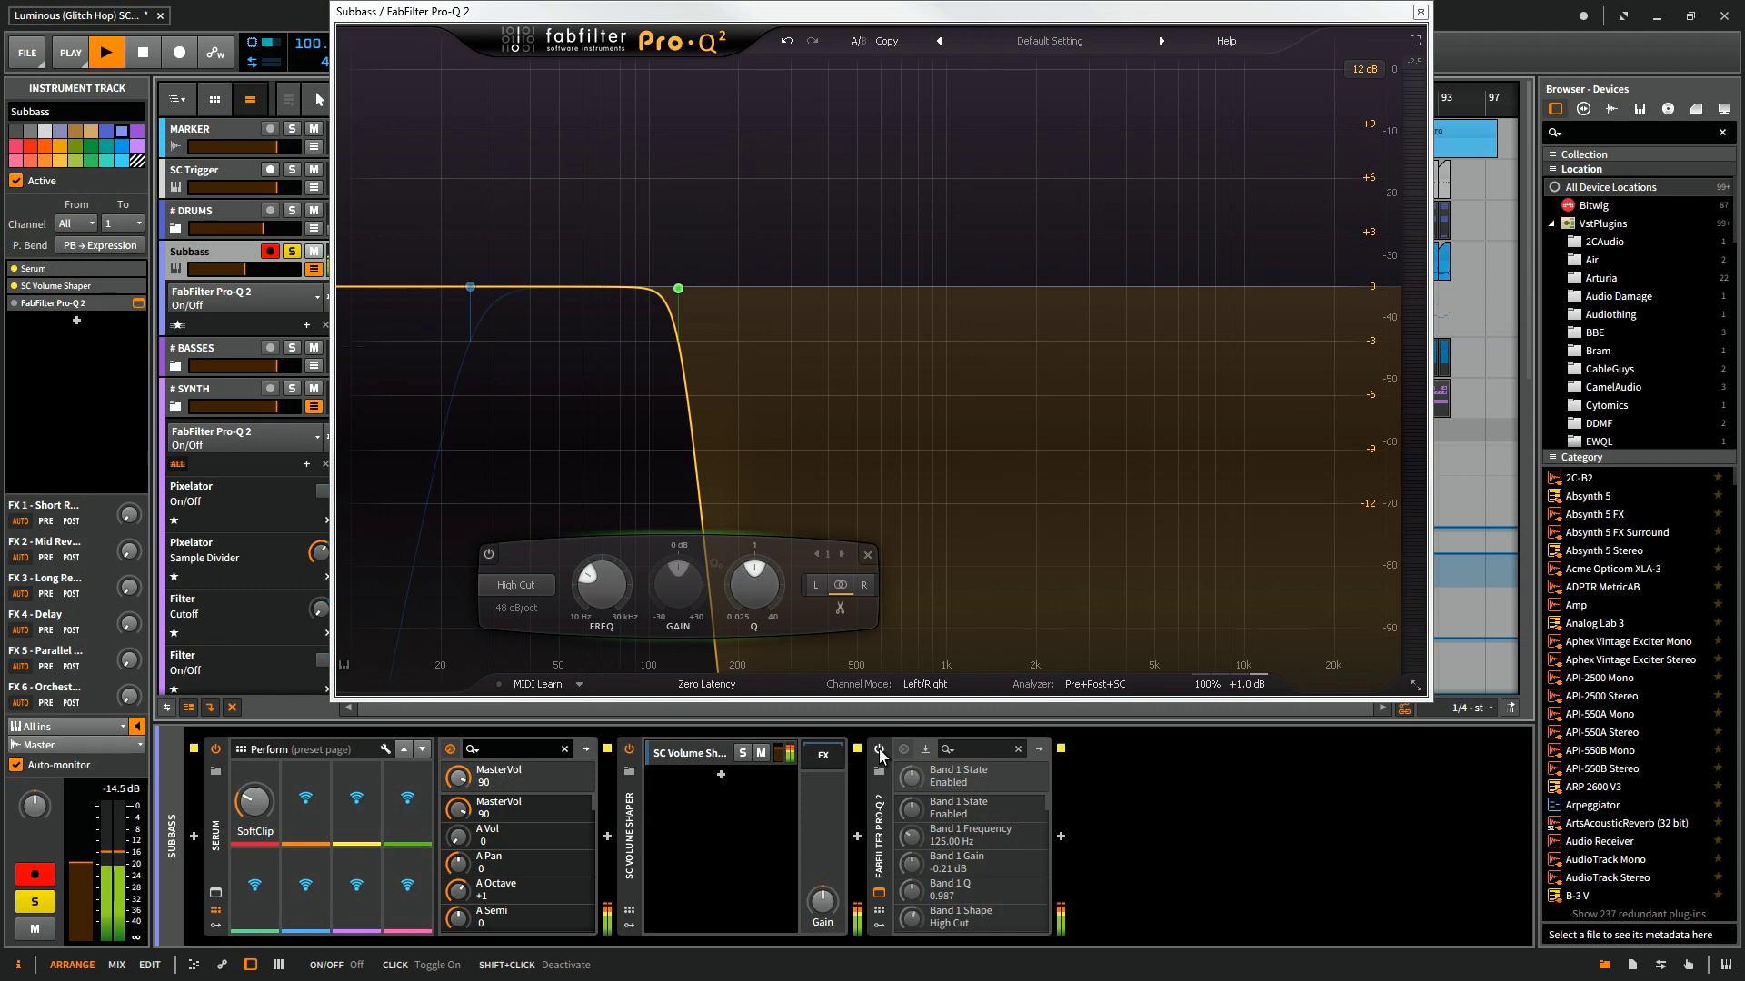
pyautogui.click(879, 750)
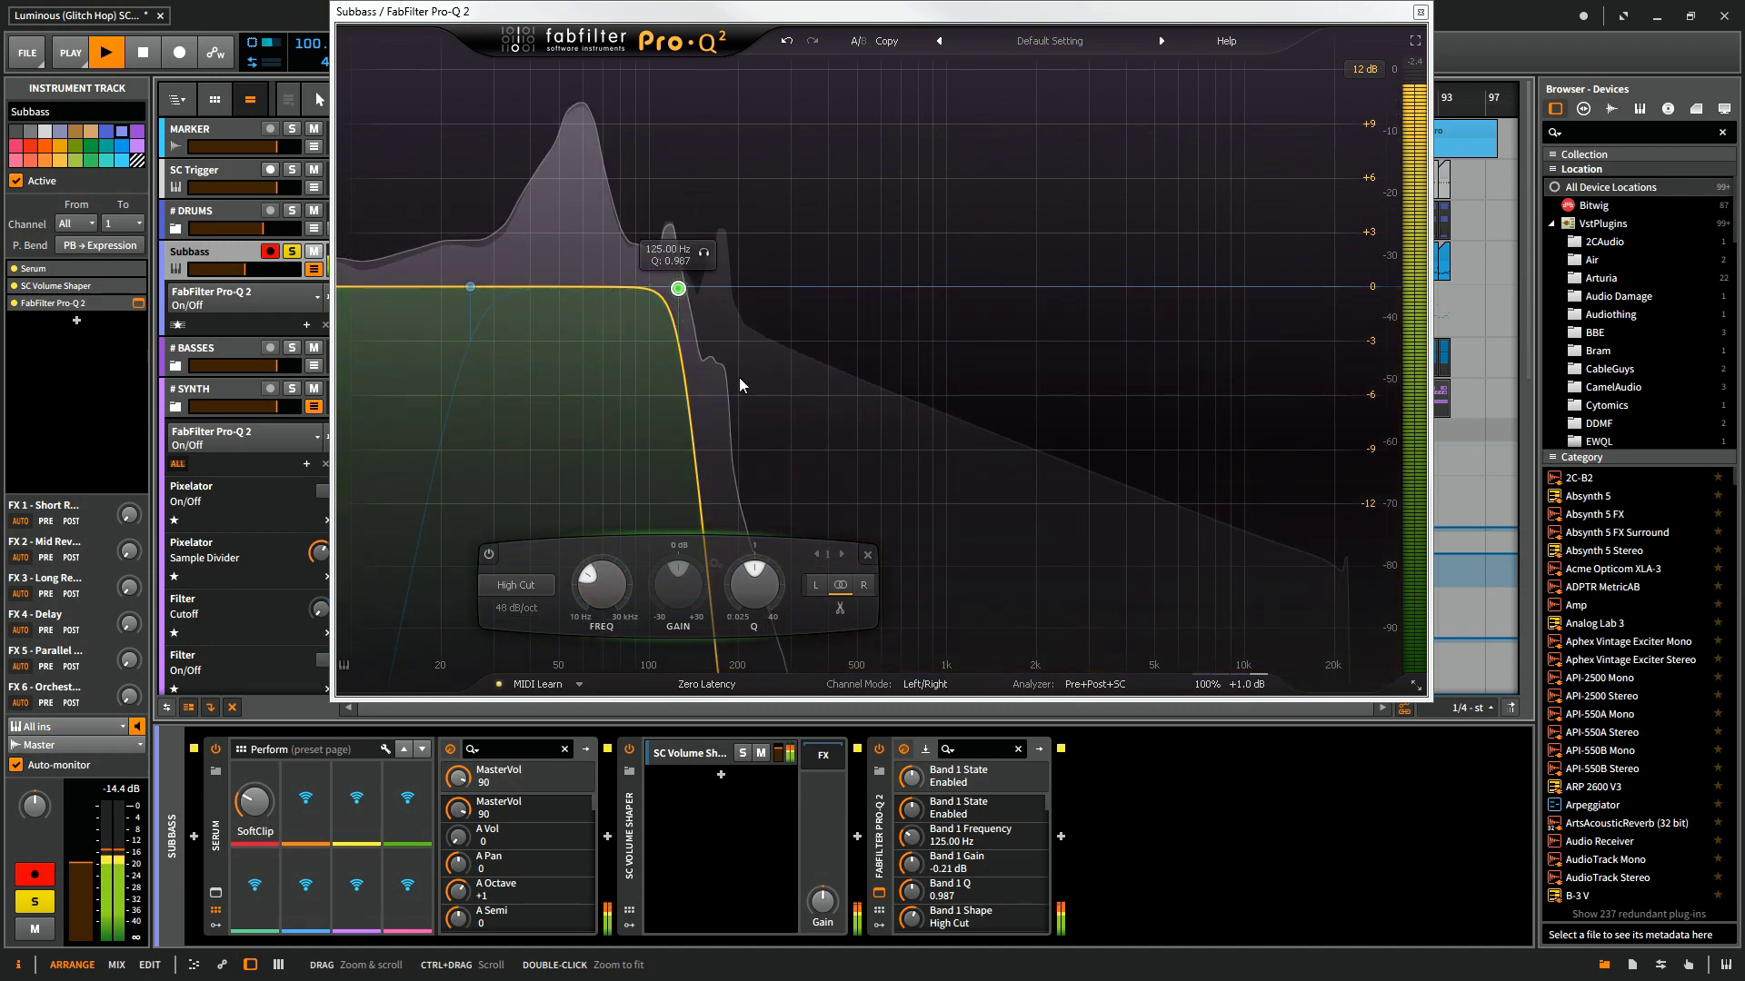
pyautogui.press('space')
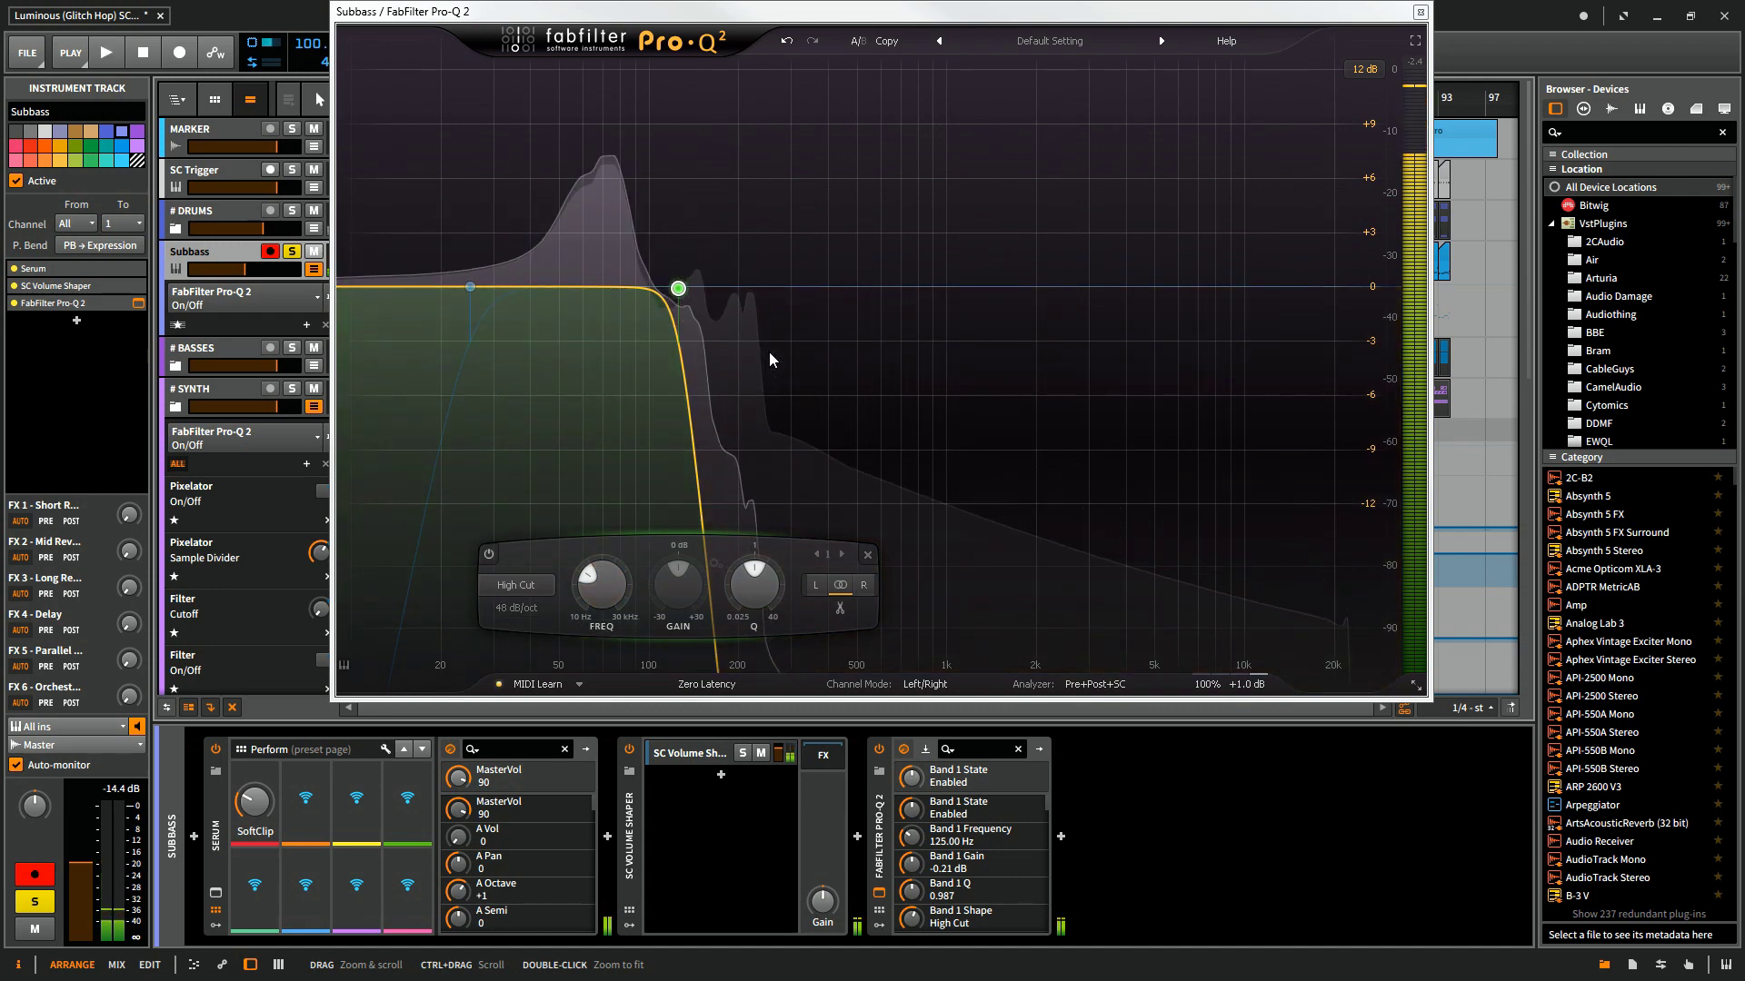
pyautogui.click(1420, 12)
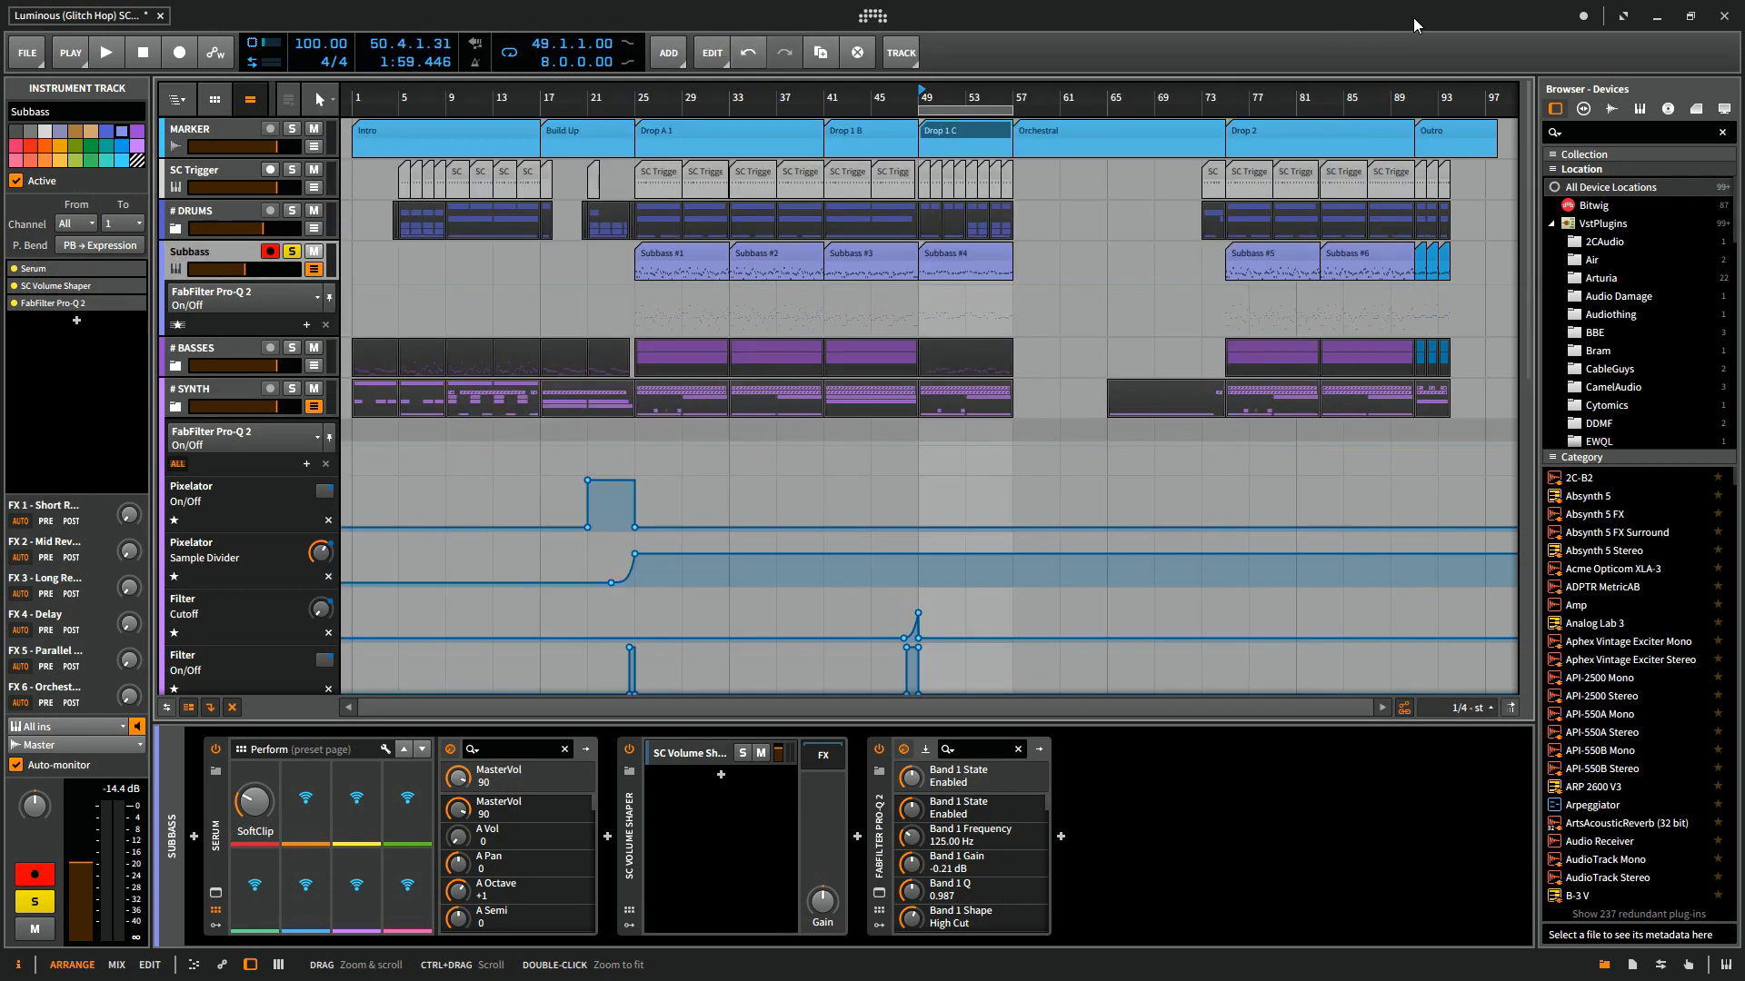
# Step: Examine the Time Shift device on the SC Trigger track
pyautogui.click(215, 172)
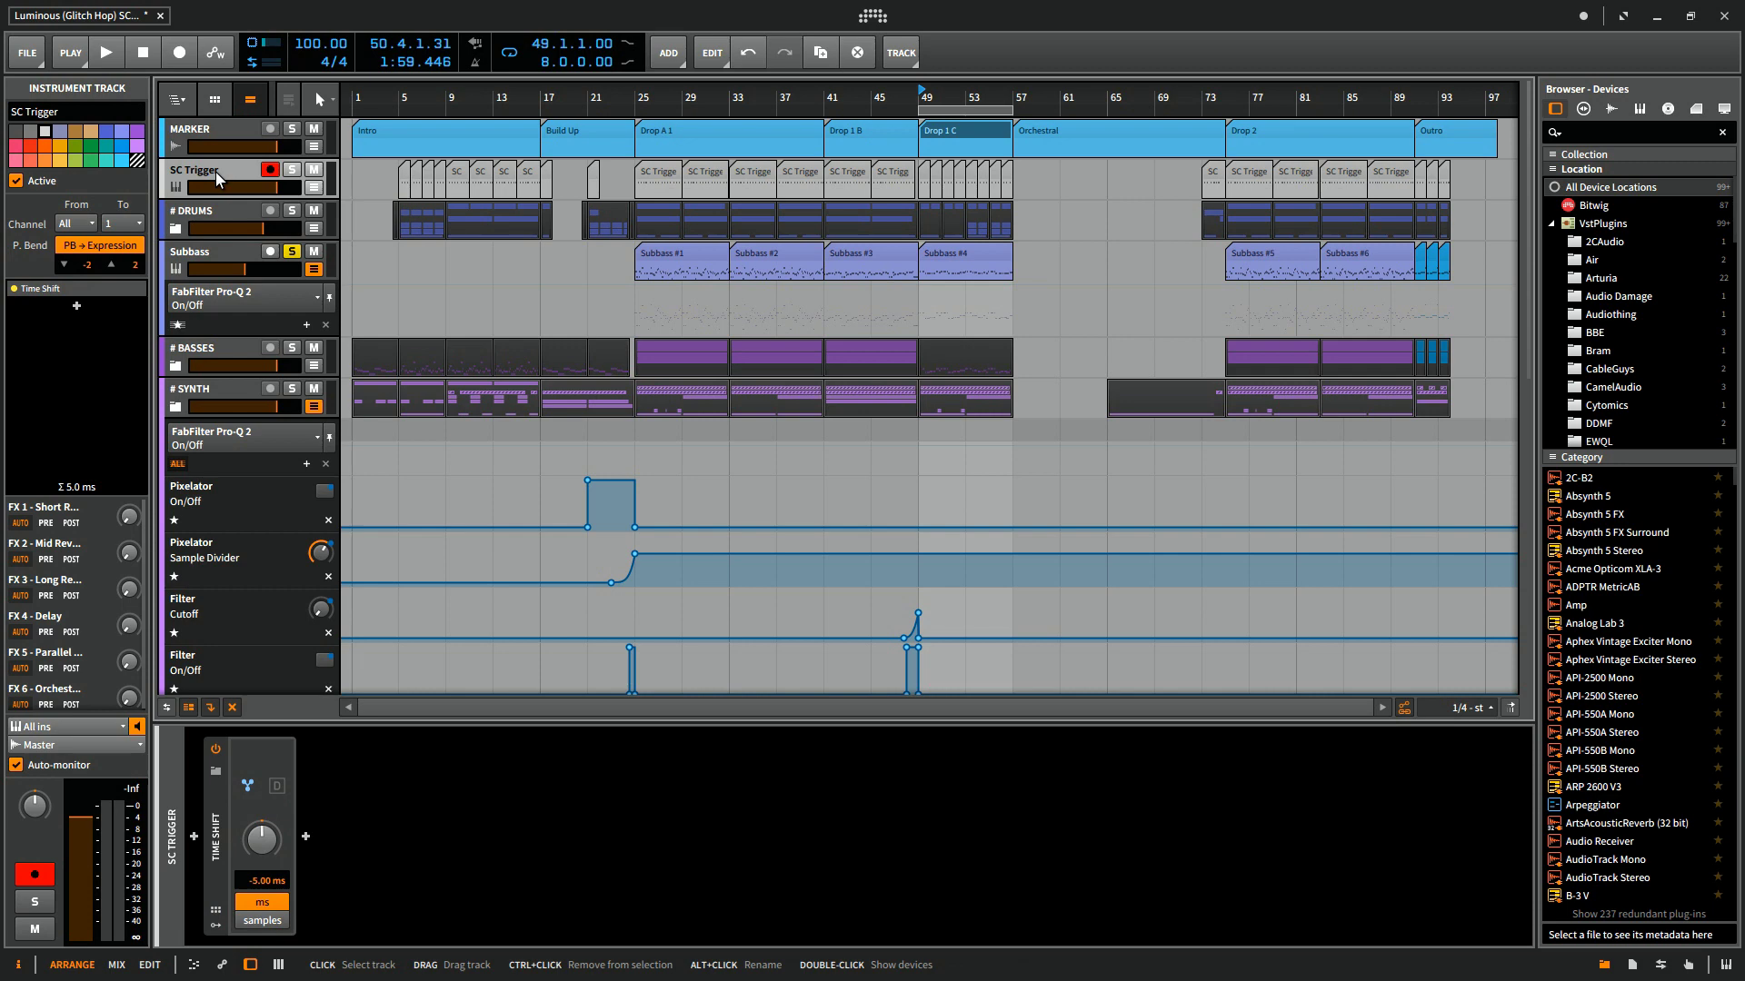
pyautogui.click(214, 836)
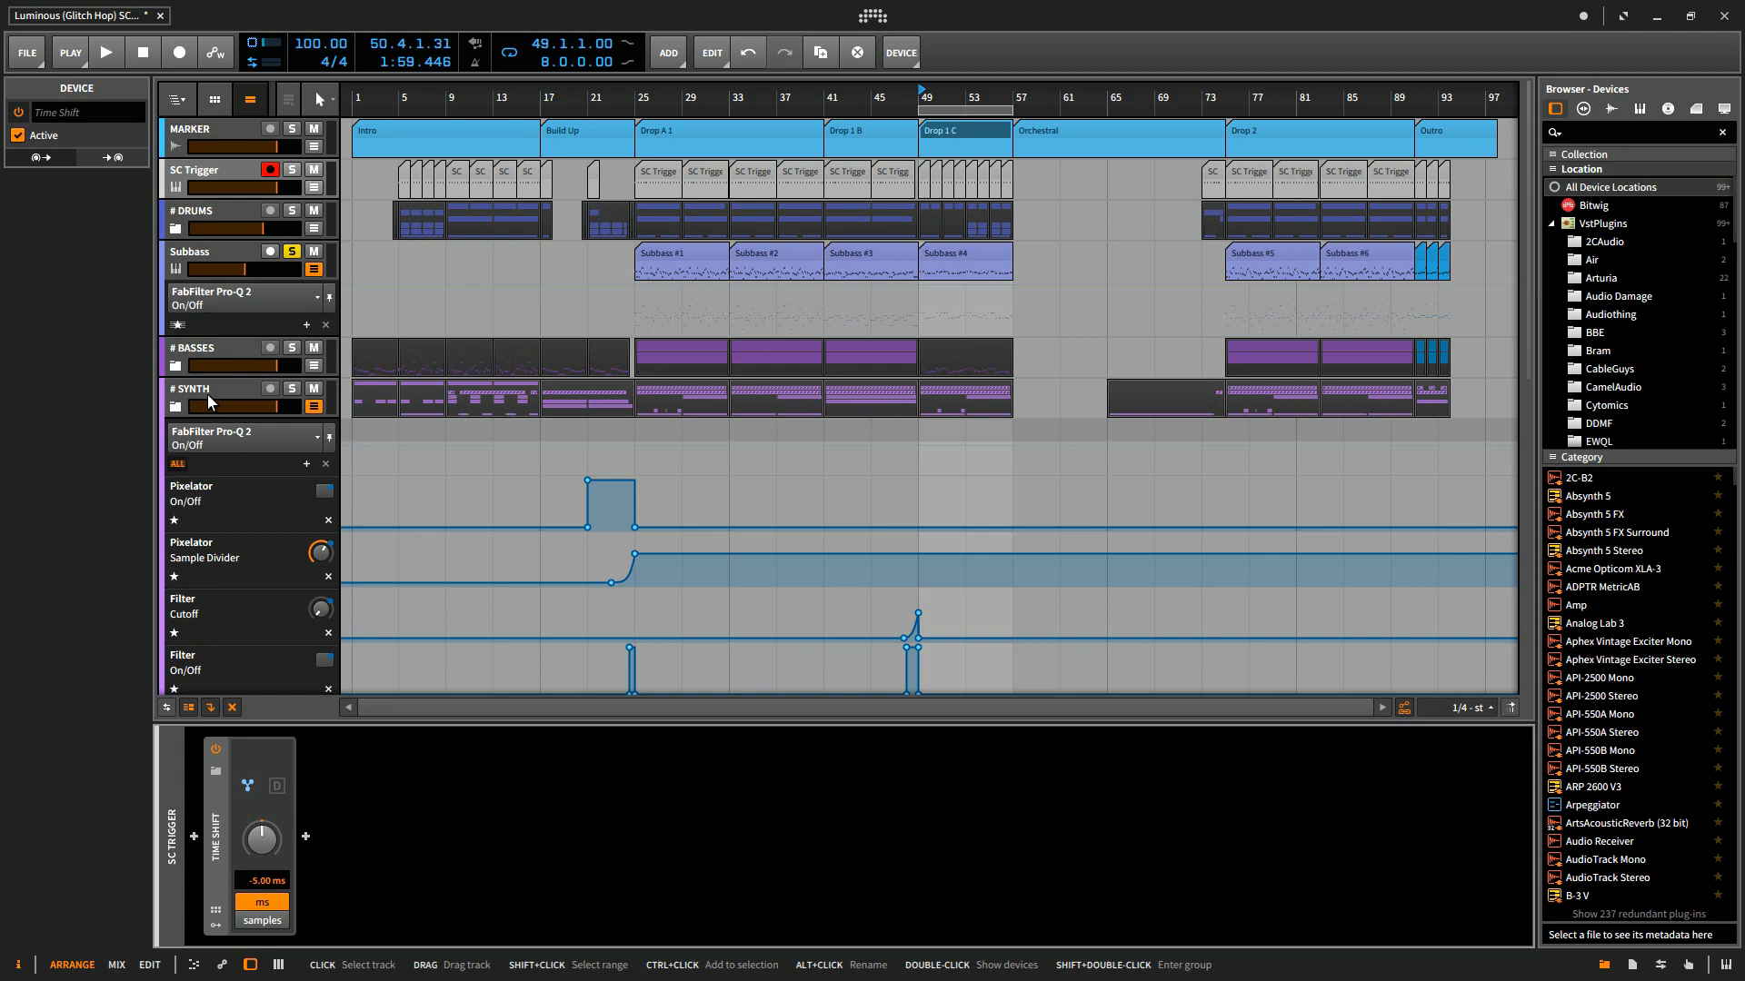
# Step: Look through the remaining tracks down to Master, including the devices on the FX 6 orchestral reverb track
pyautogui.scroll(-3, 202, 504)
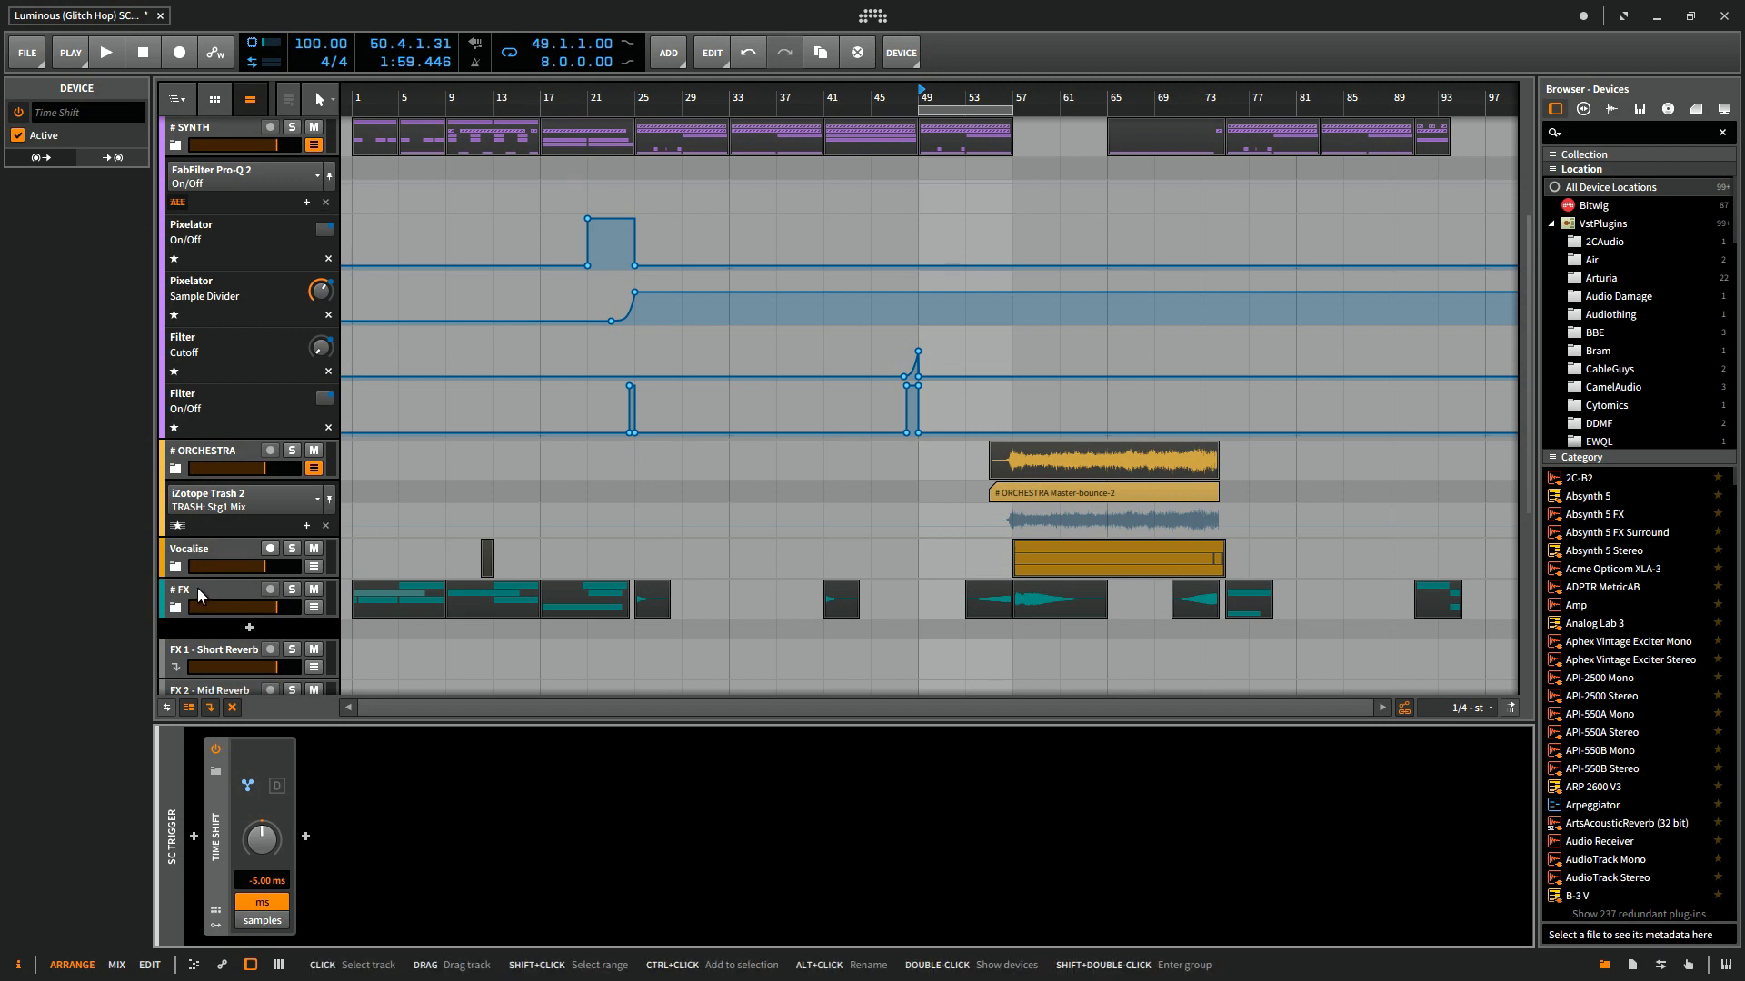
pyautogui.scroll(-3, 232, 602)
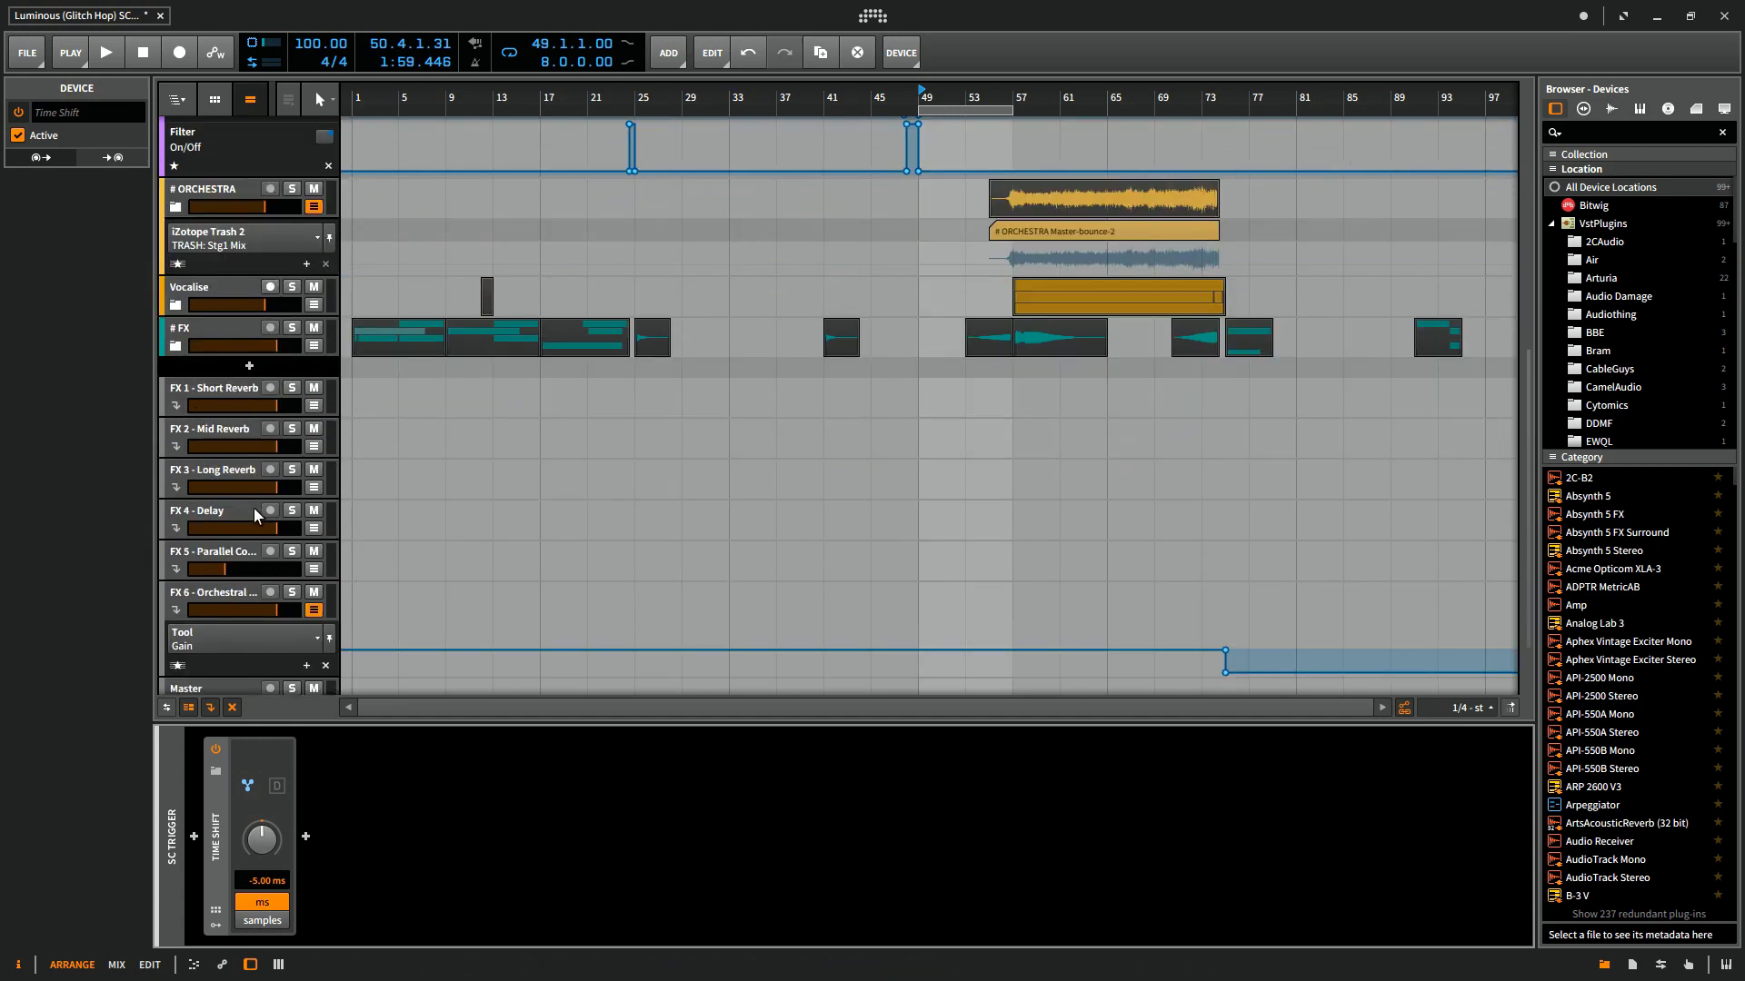
pyautogui.click(196, 587)
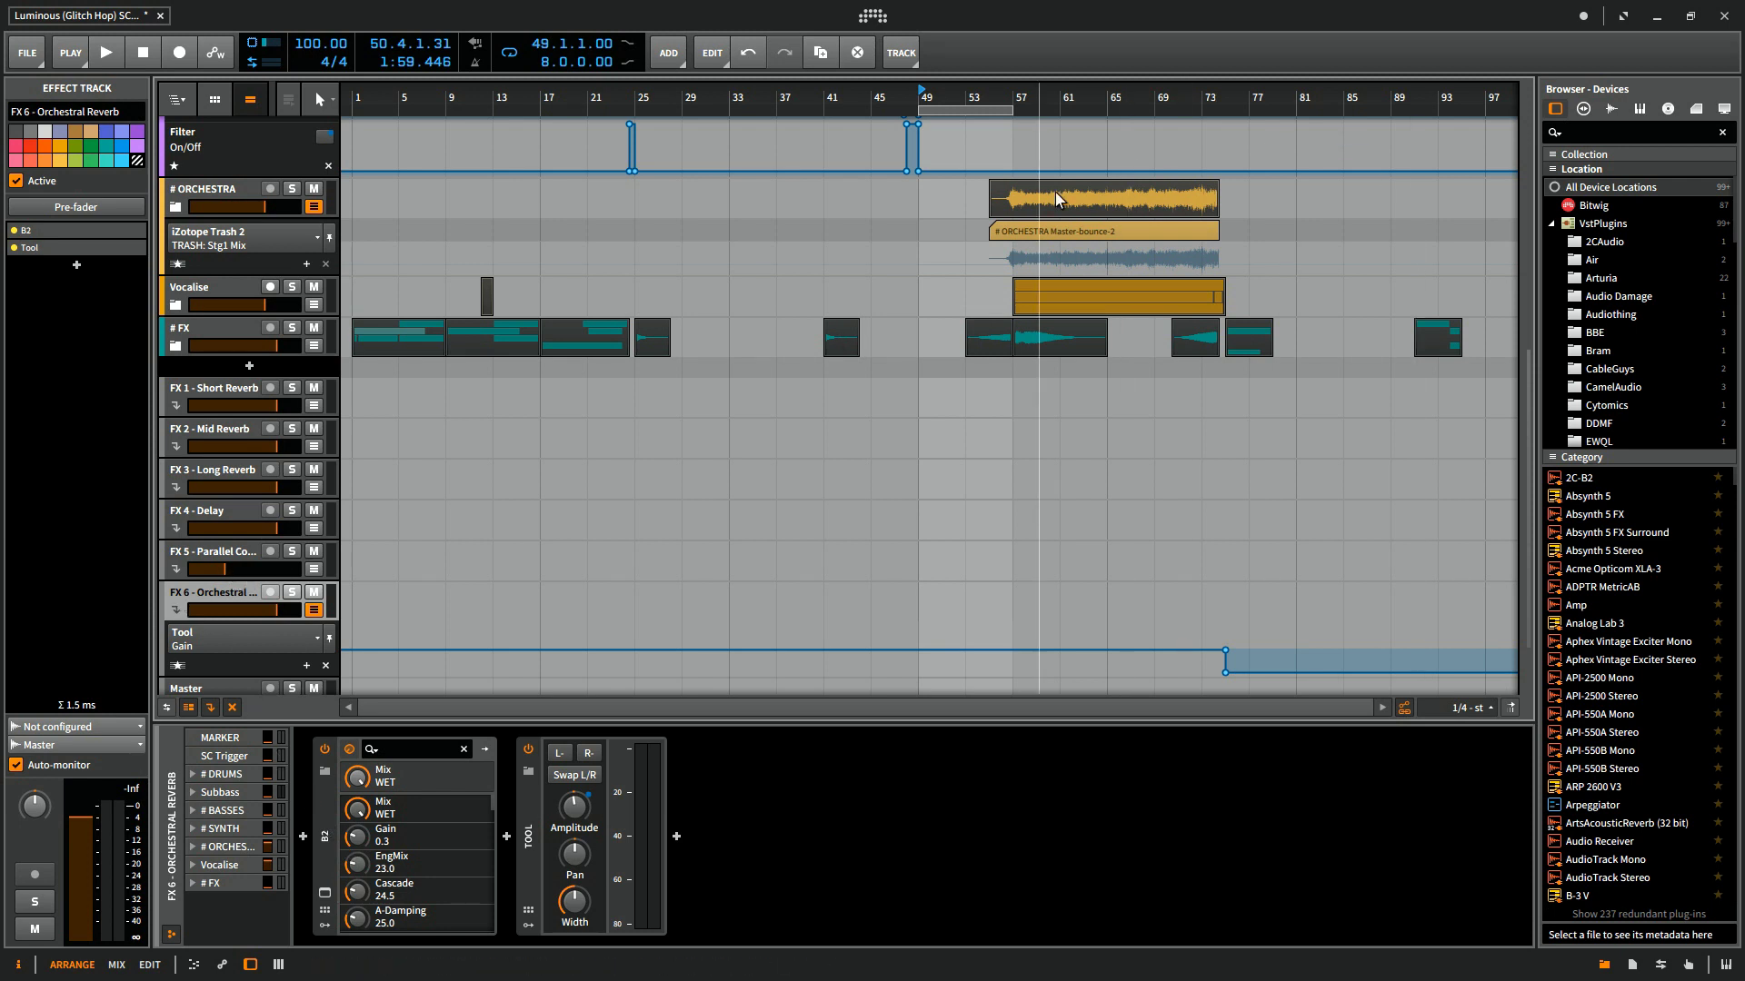
pyautogui.scroll(-3, 215, 562)
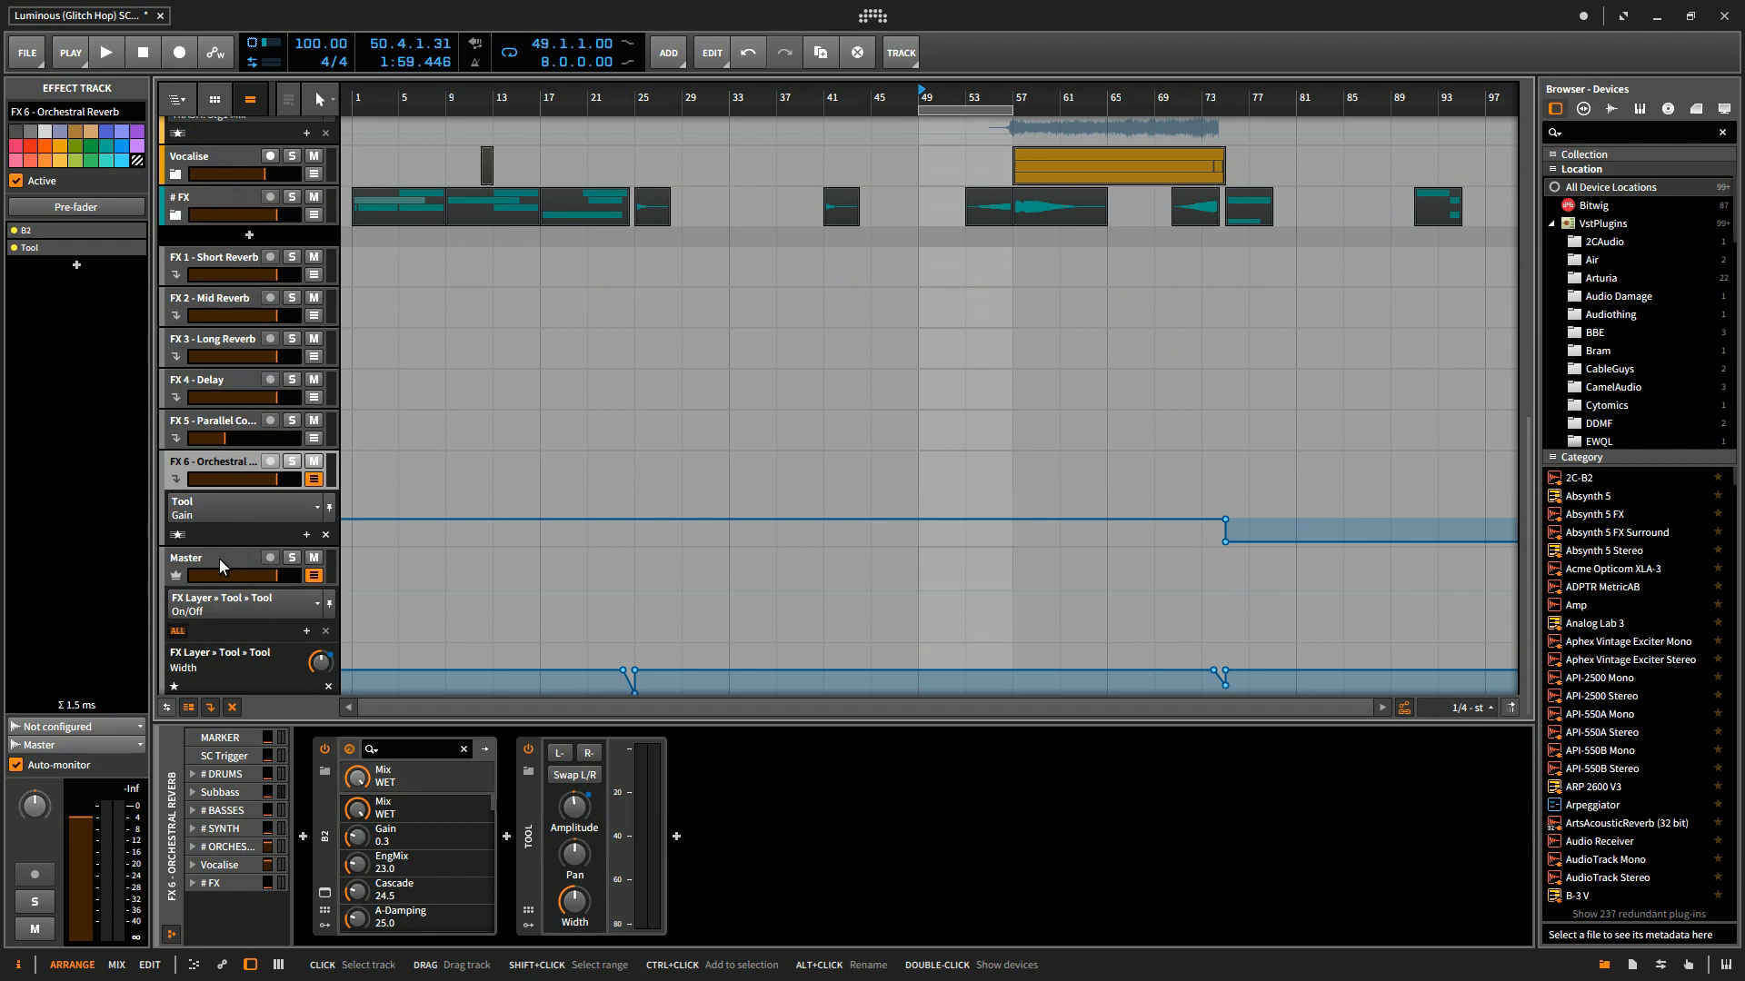
pyautogui.scroll(15, 414, 533)
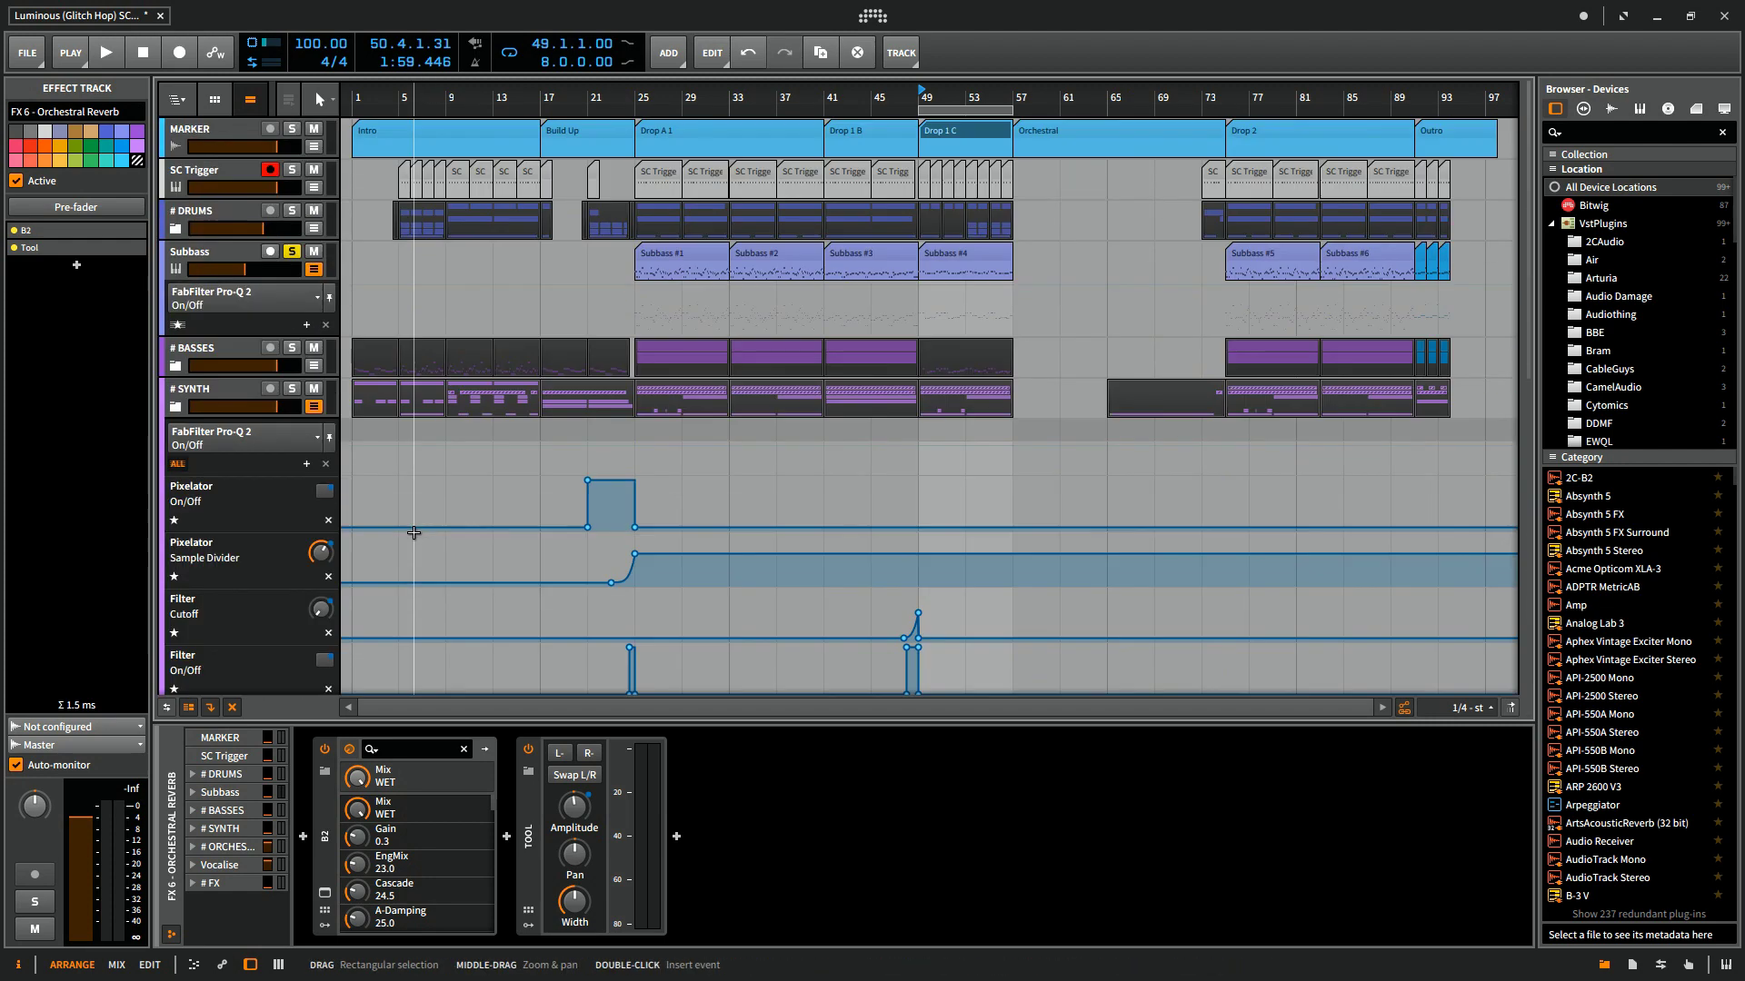
# Step: Solo the DRUMS group and unfold it to show its tracks
pyautogui.click(291, 210)
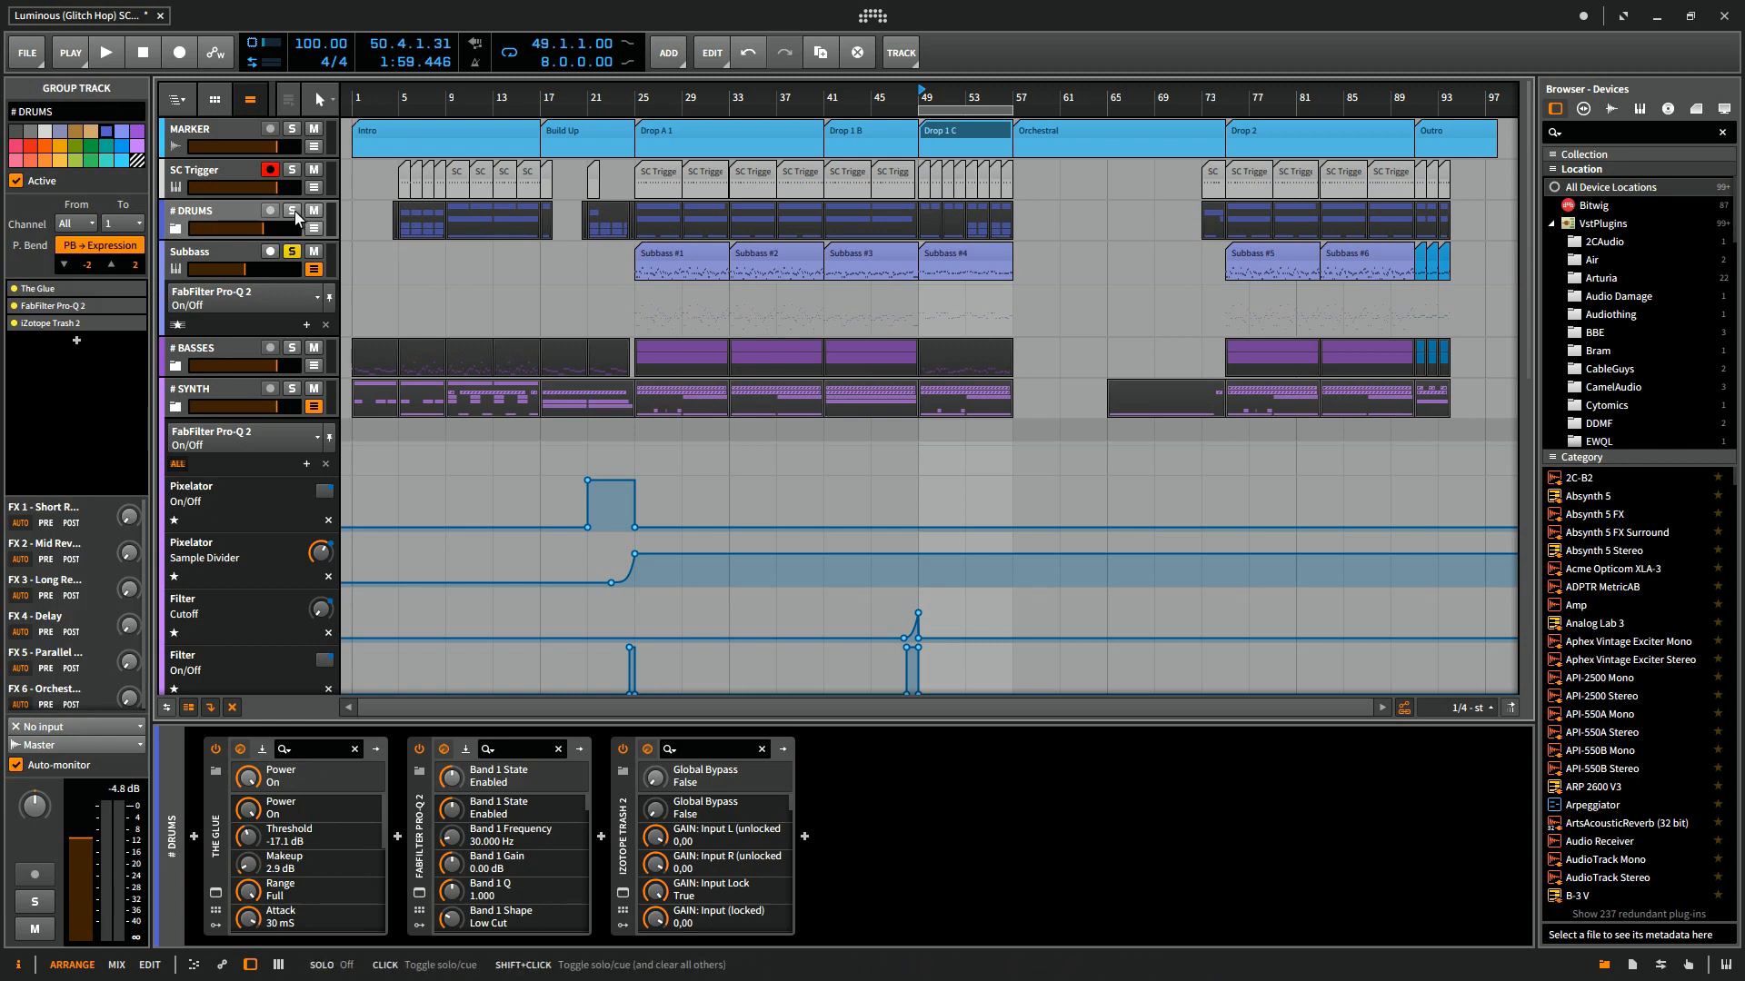
pyautogui.click(176, 229)
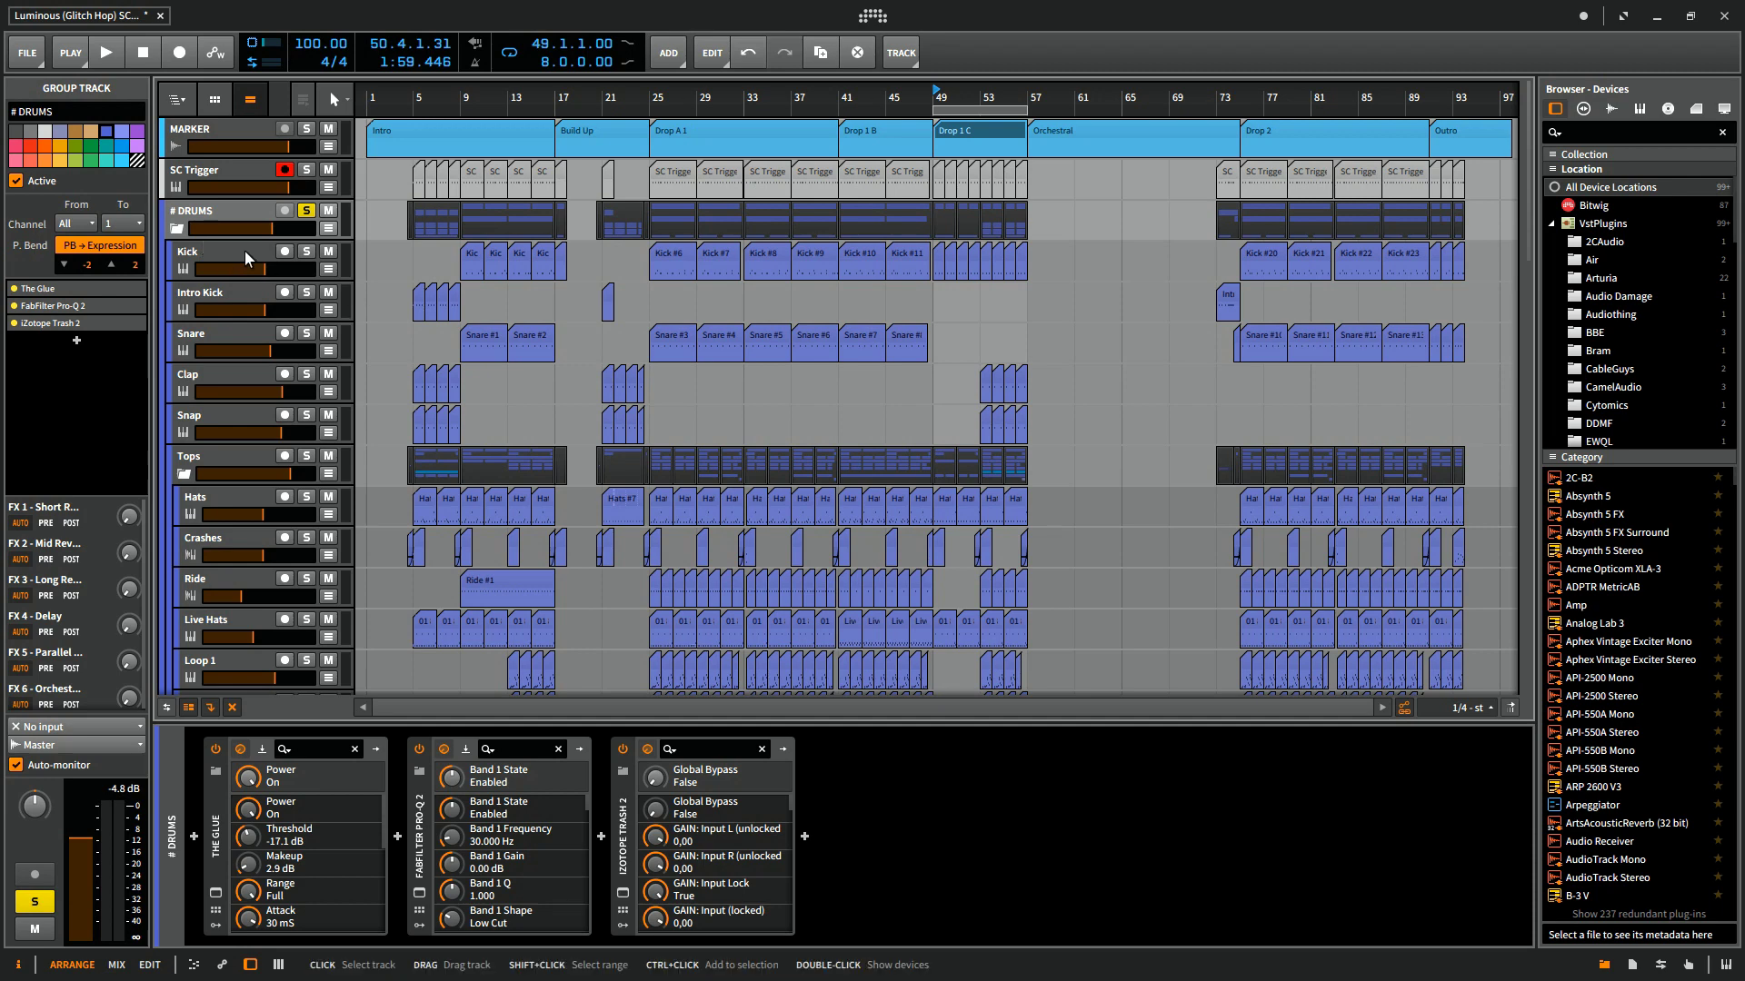
# Step: Examine the device chains of the Intro Kick, Kick and Tops tracks inside the DRUMS group
pyautogui.click(200, 297)
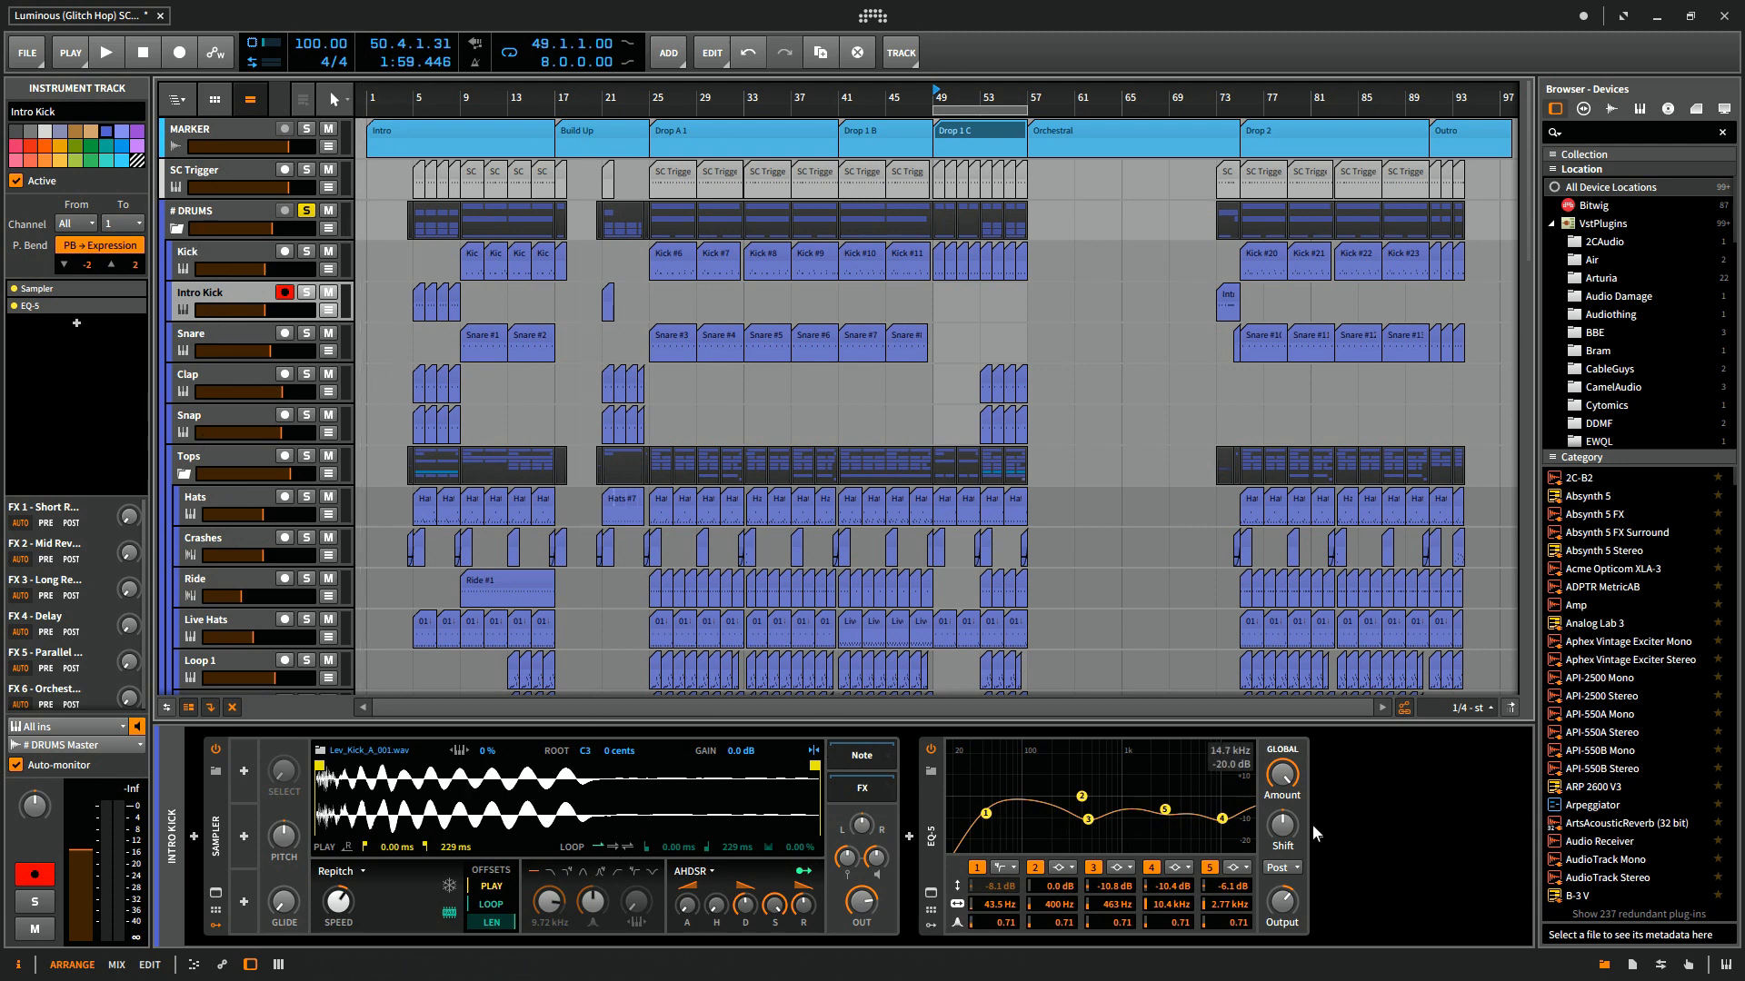
pyautogui.click(232, 251)
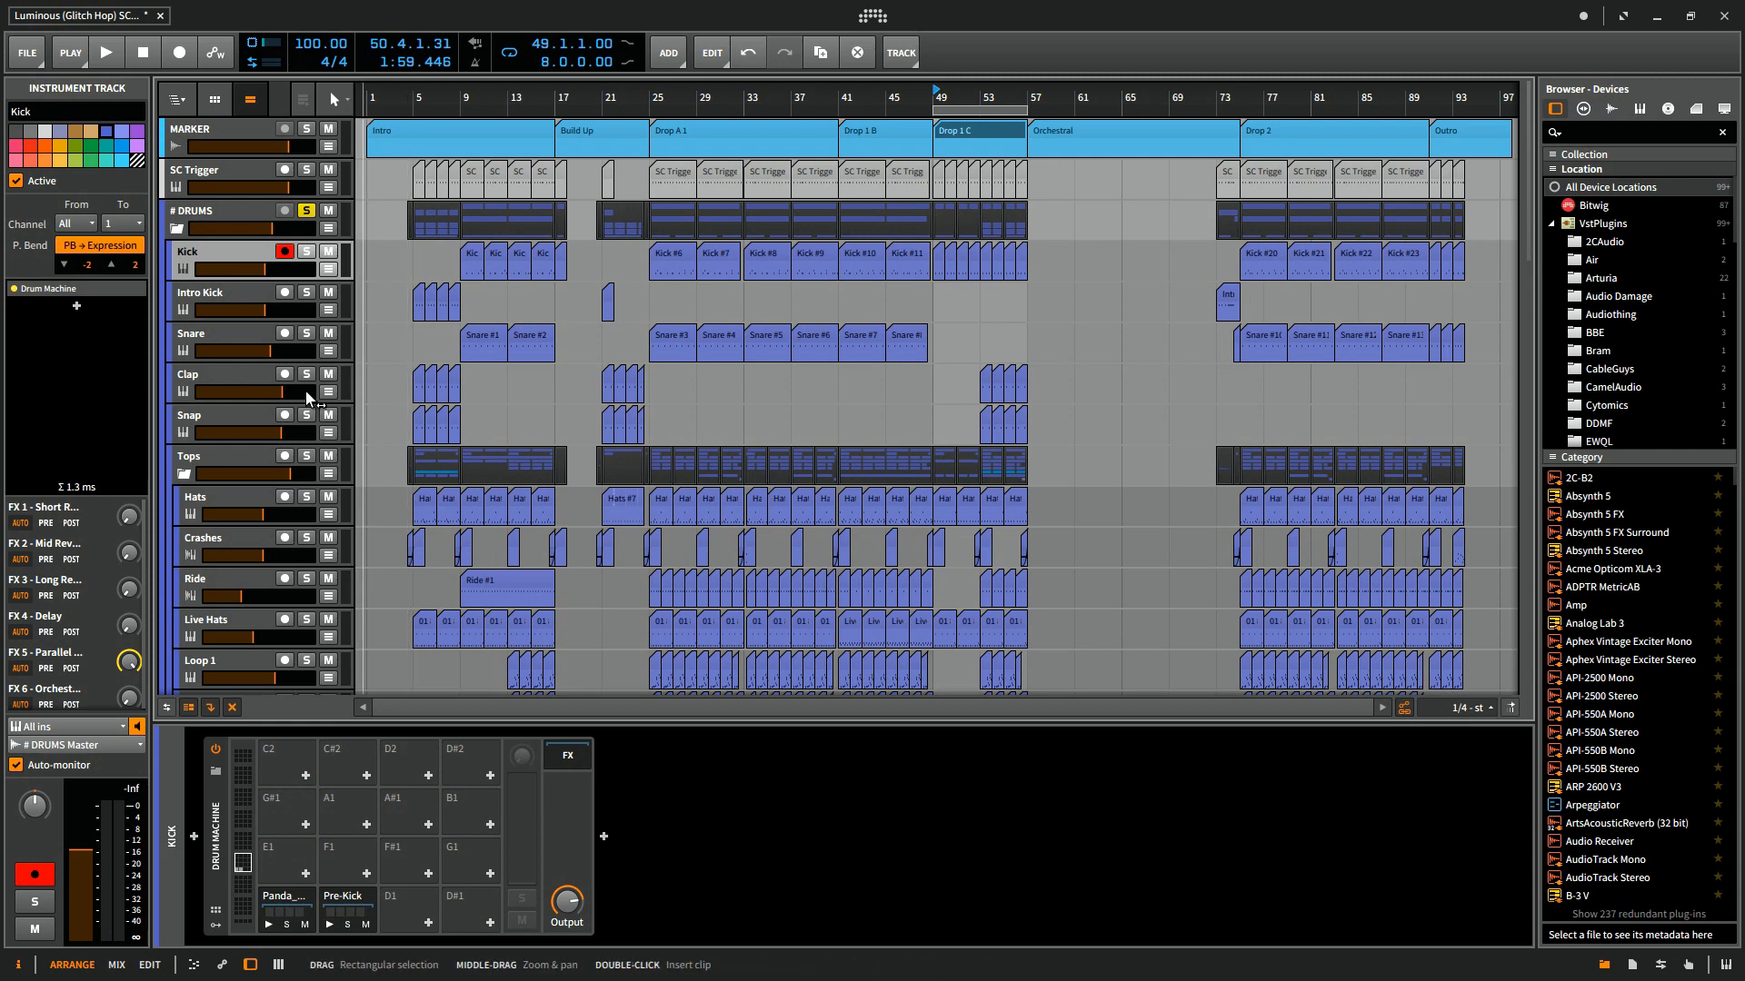
pyautogui.click(226, 454)
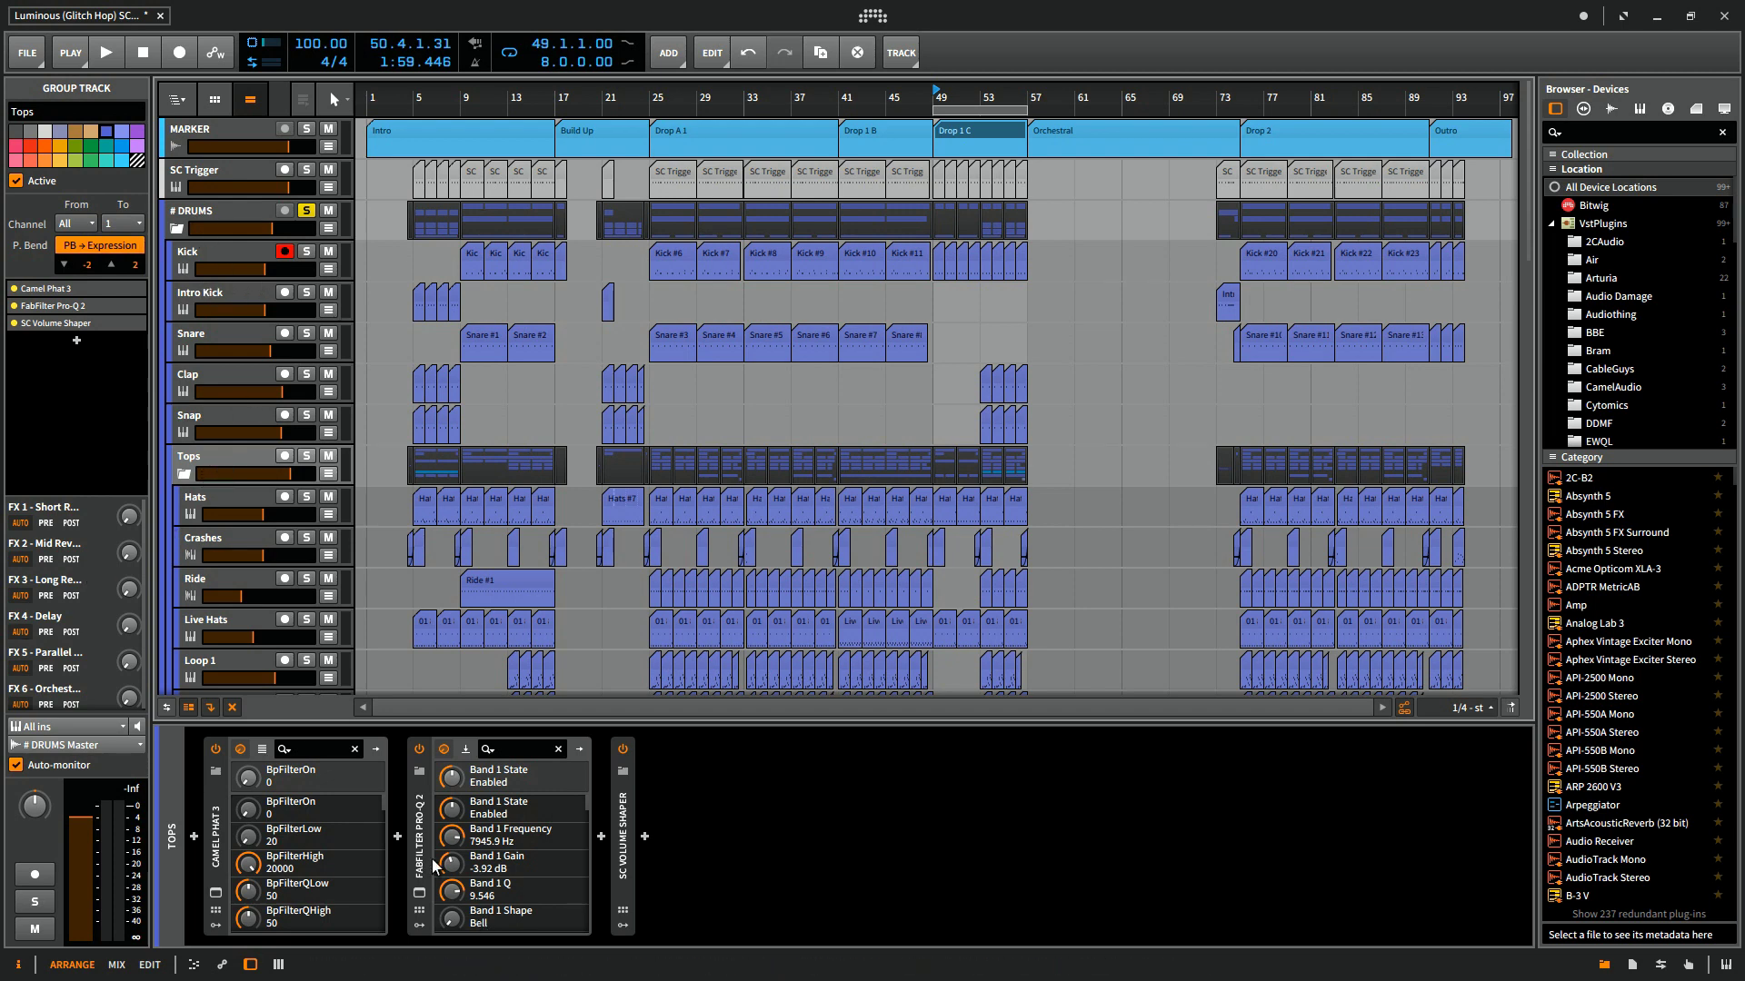
# Step: Expand the SC Volume Shaper device on the Tops group, inspect its Volume Shaper SC chain and collapse it again
pyautogui.doubleClick(623, 838)
pyautogui.click(680, 750)
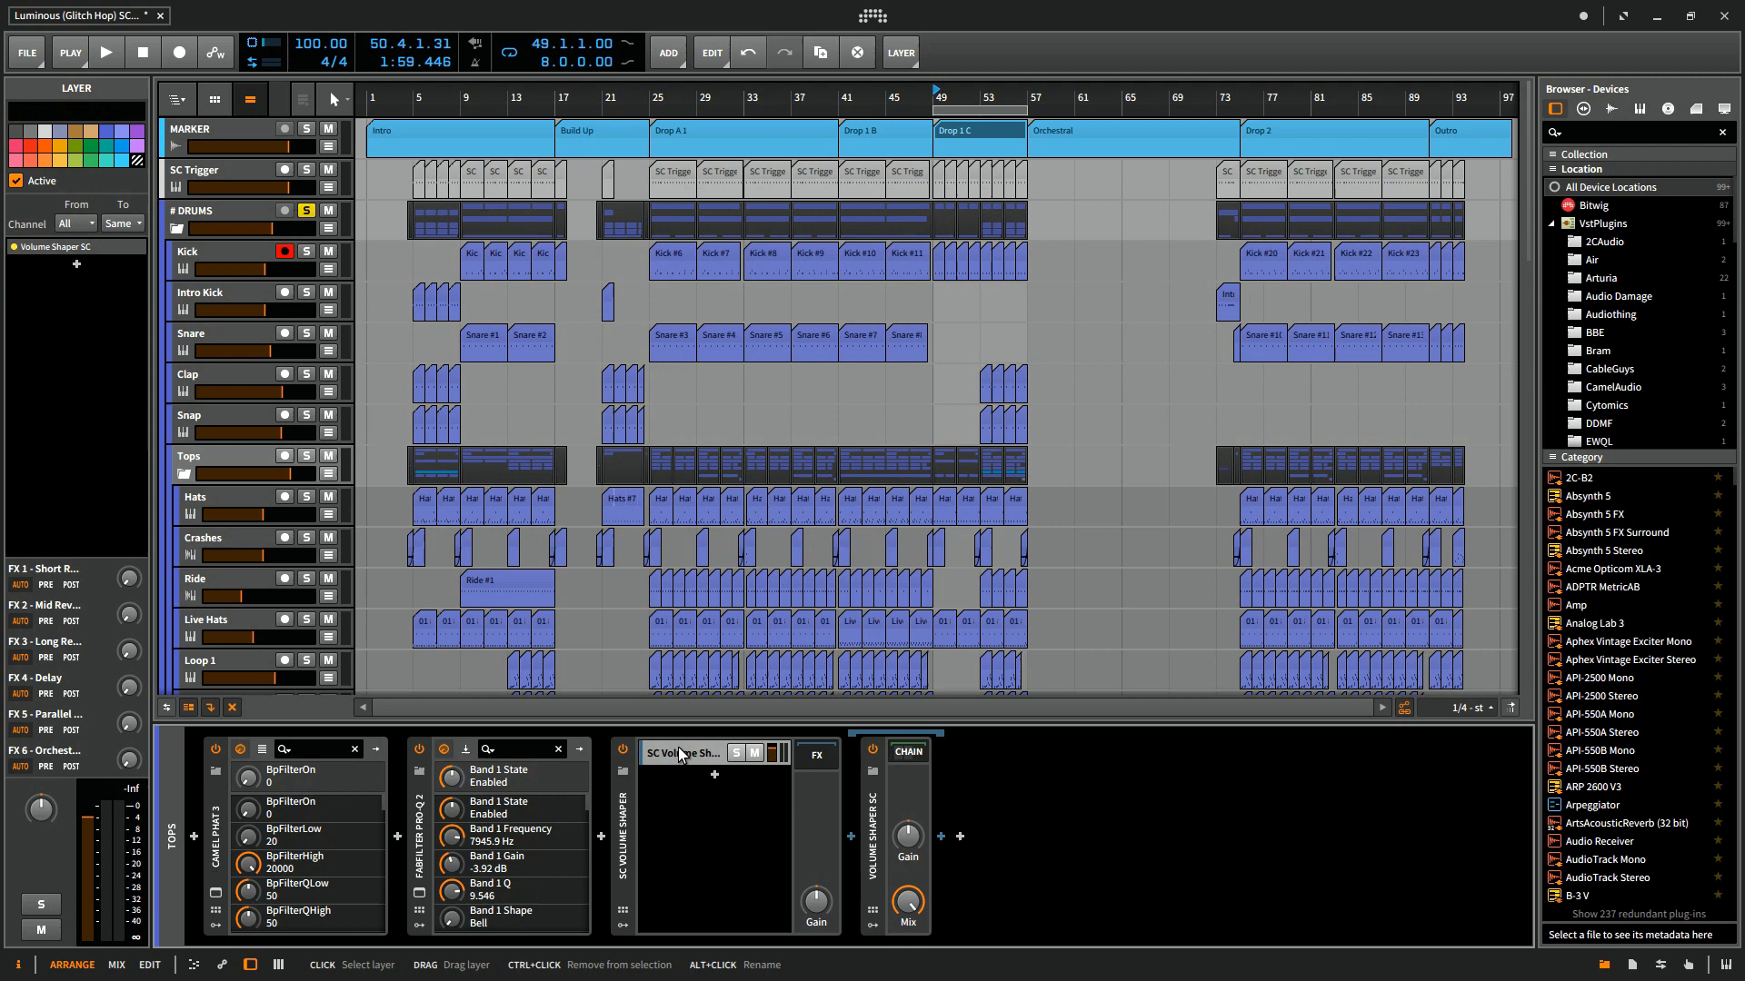
pyautogui.doubleClick(625, 807)
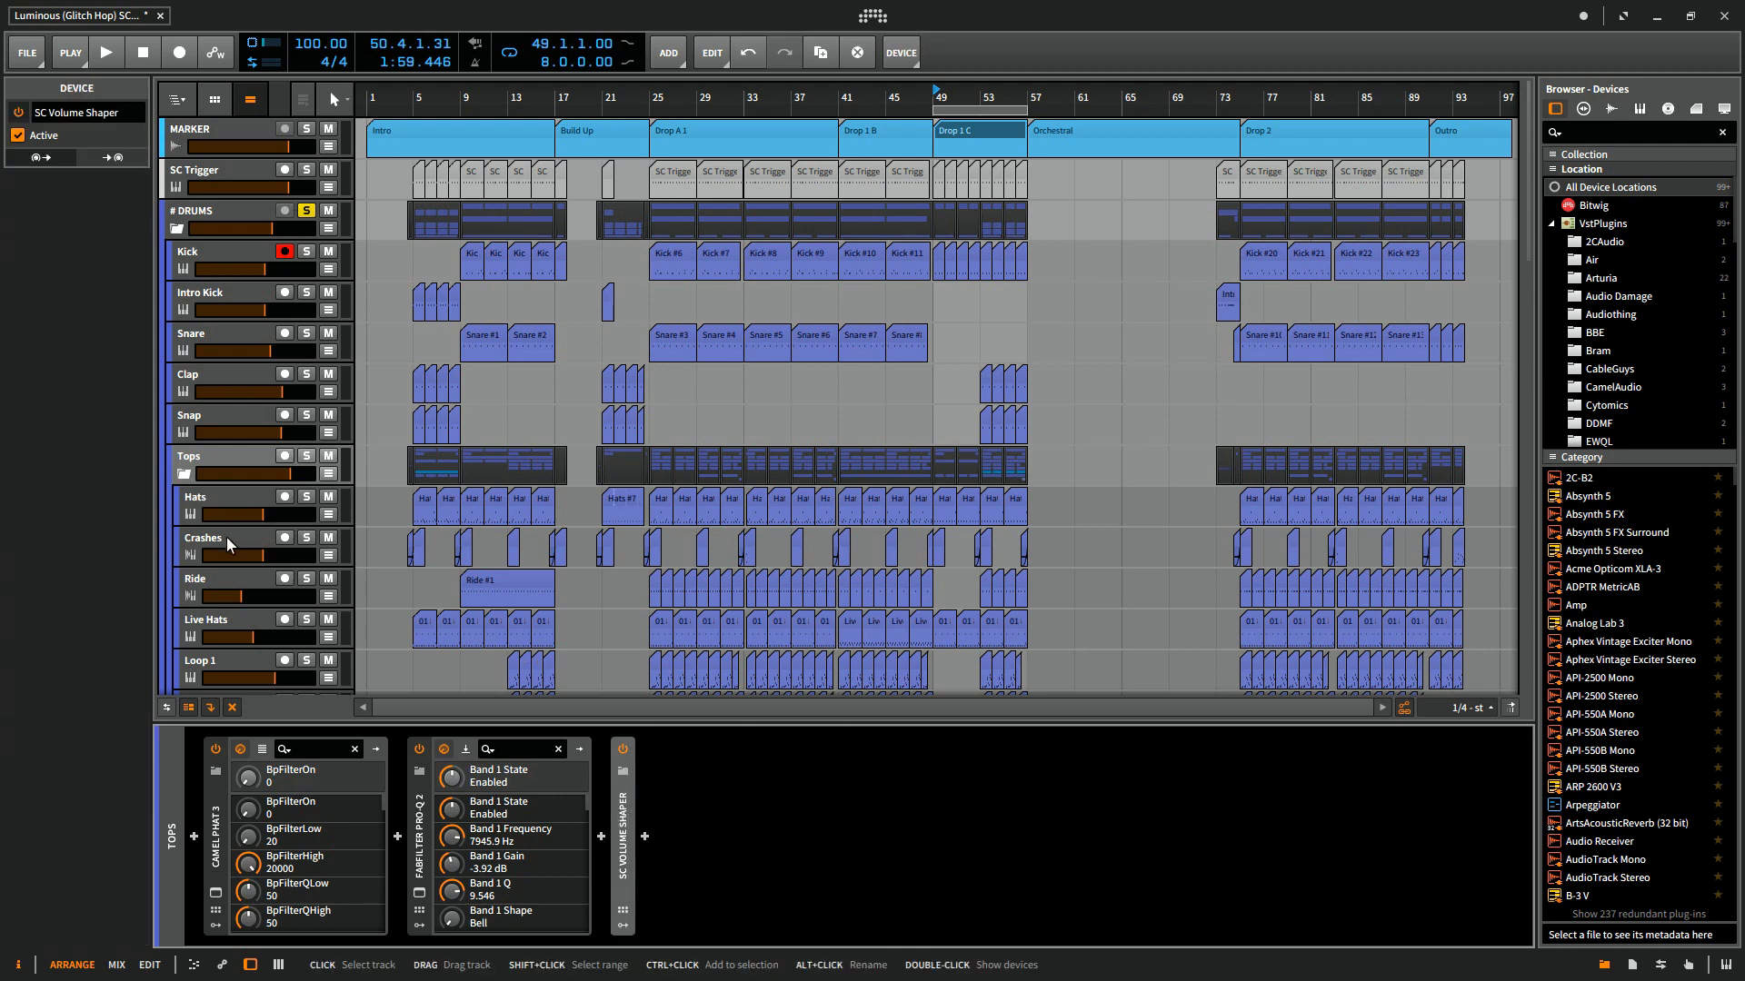
# Step: Look through the tracks of the DRUMS group from Hats down to BuildUp Snare, then return to the first tracks
pyautogui.scroll(-2, 241, 545)
pyautogui.scroll(-2, 215, 555)
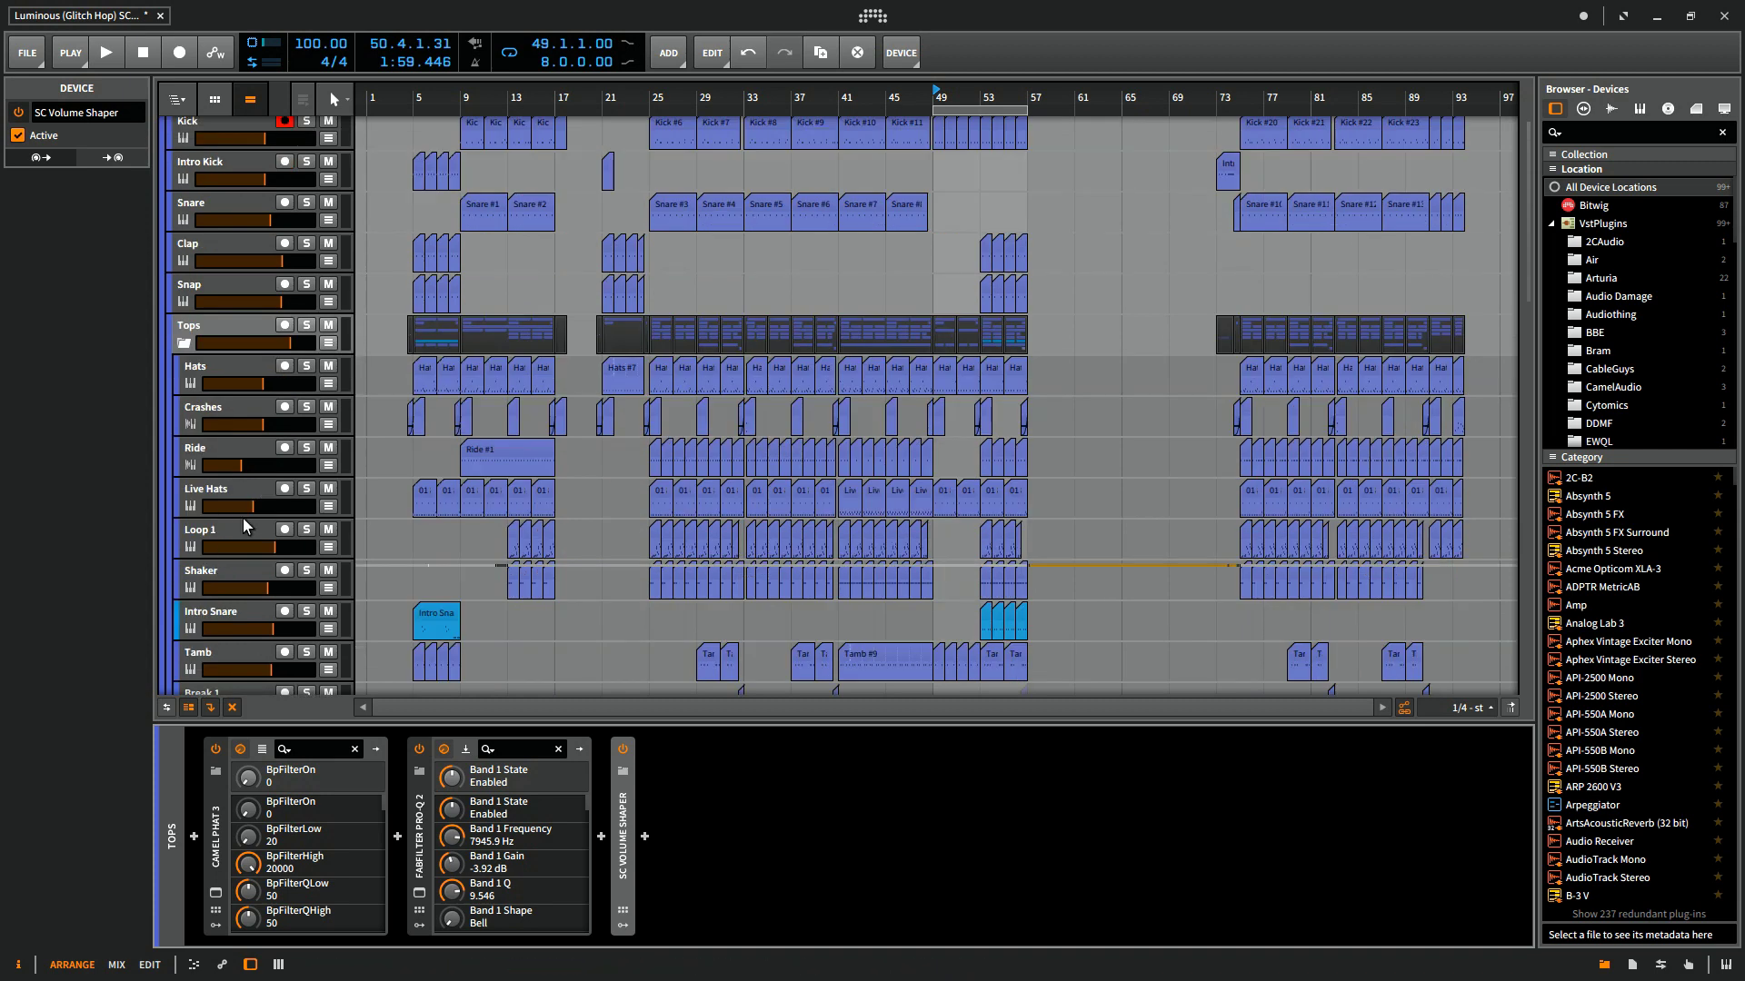
pyautogui.scroll(-2, 220, 573)
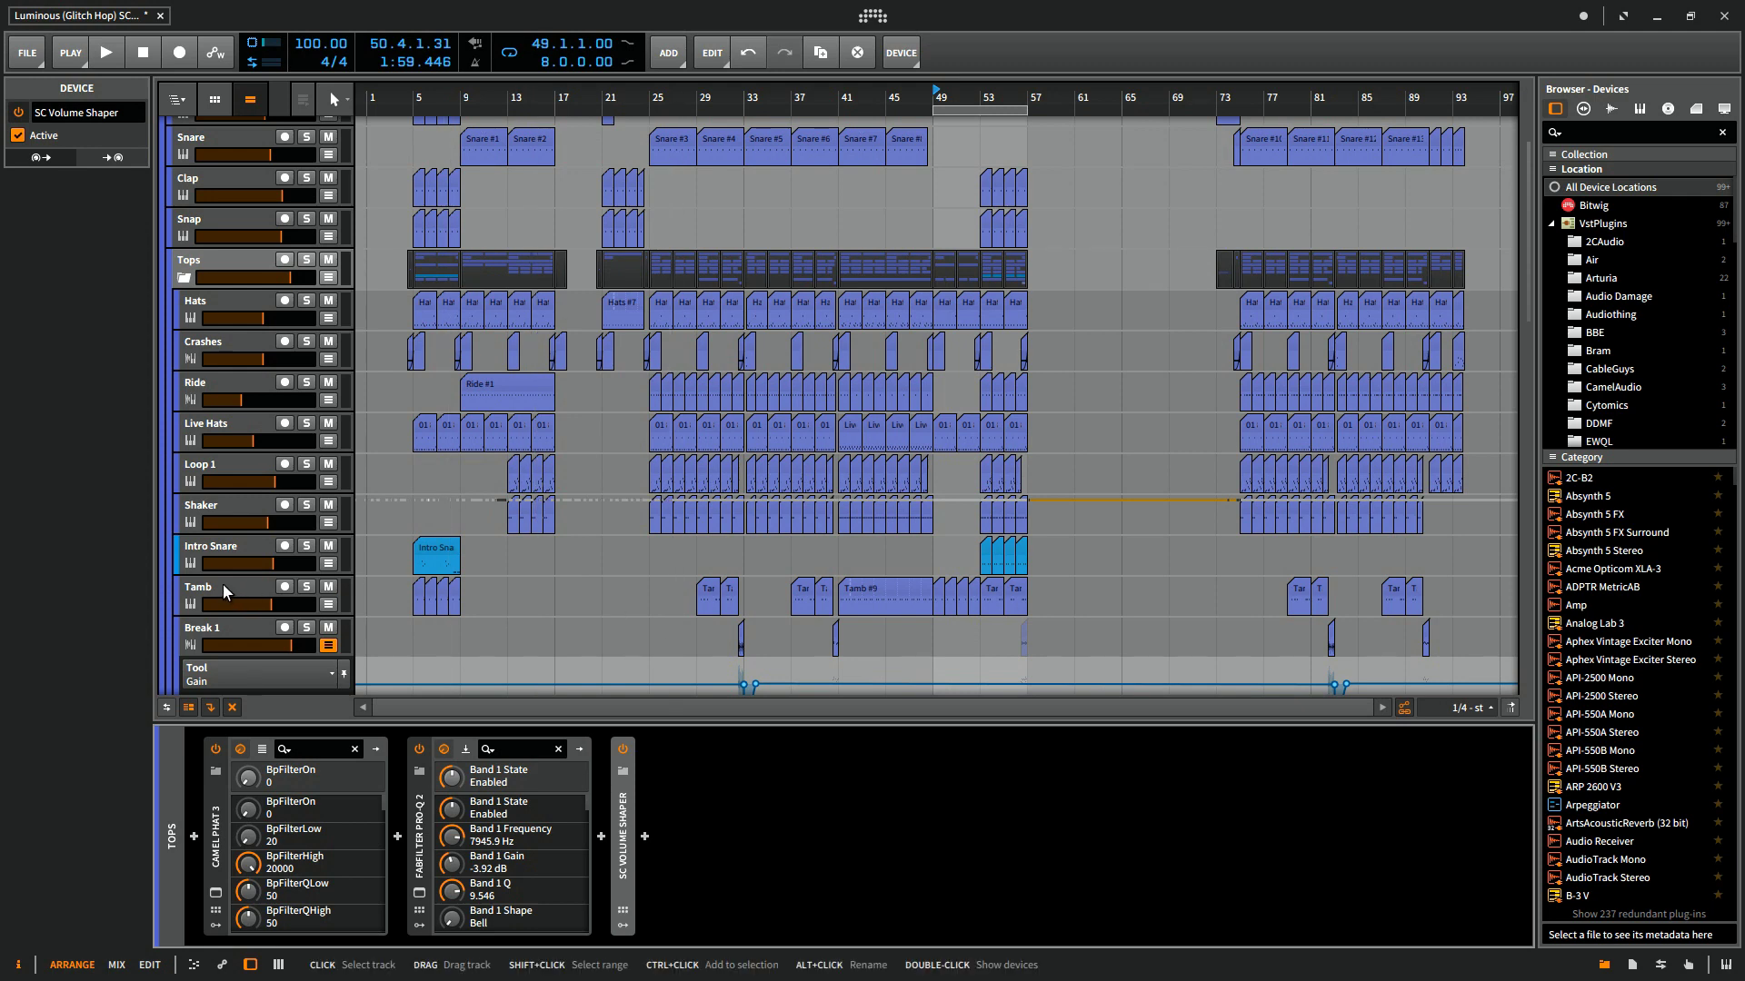
pyautogui.scroll(-2, 231, 586)
pyautogui.scroll(-6, 273, 536)
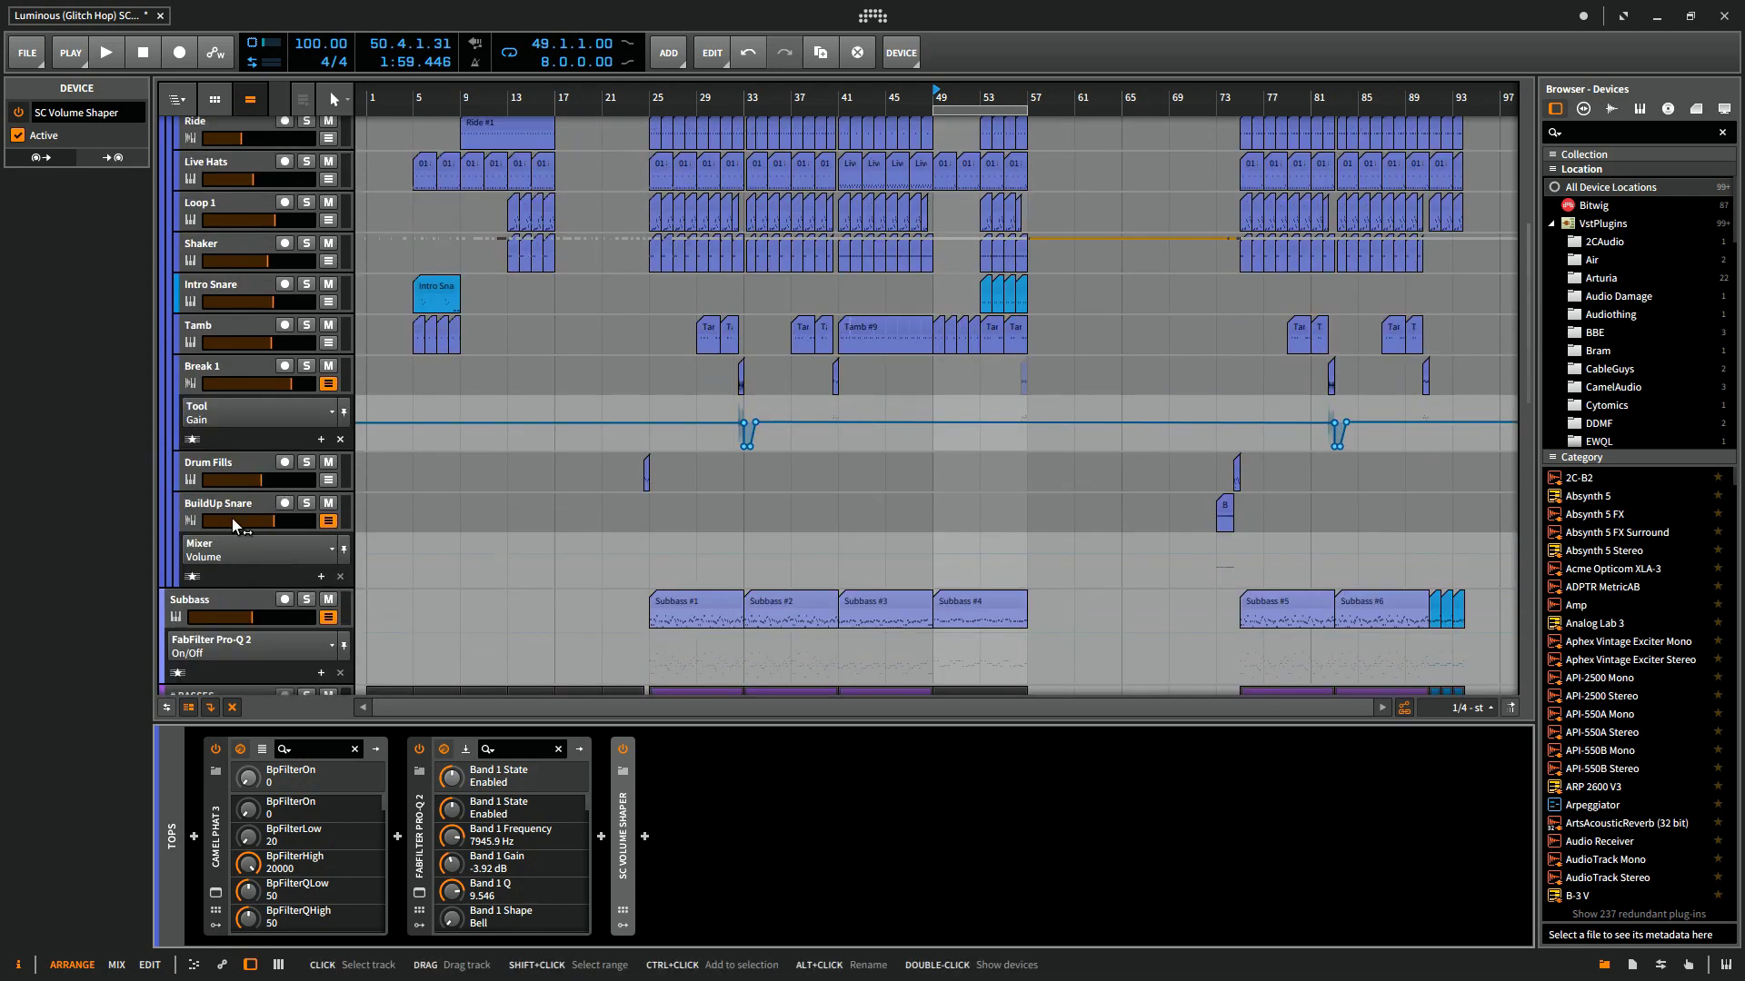
pyautogui.scroll(14, 230, 516)
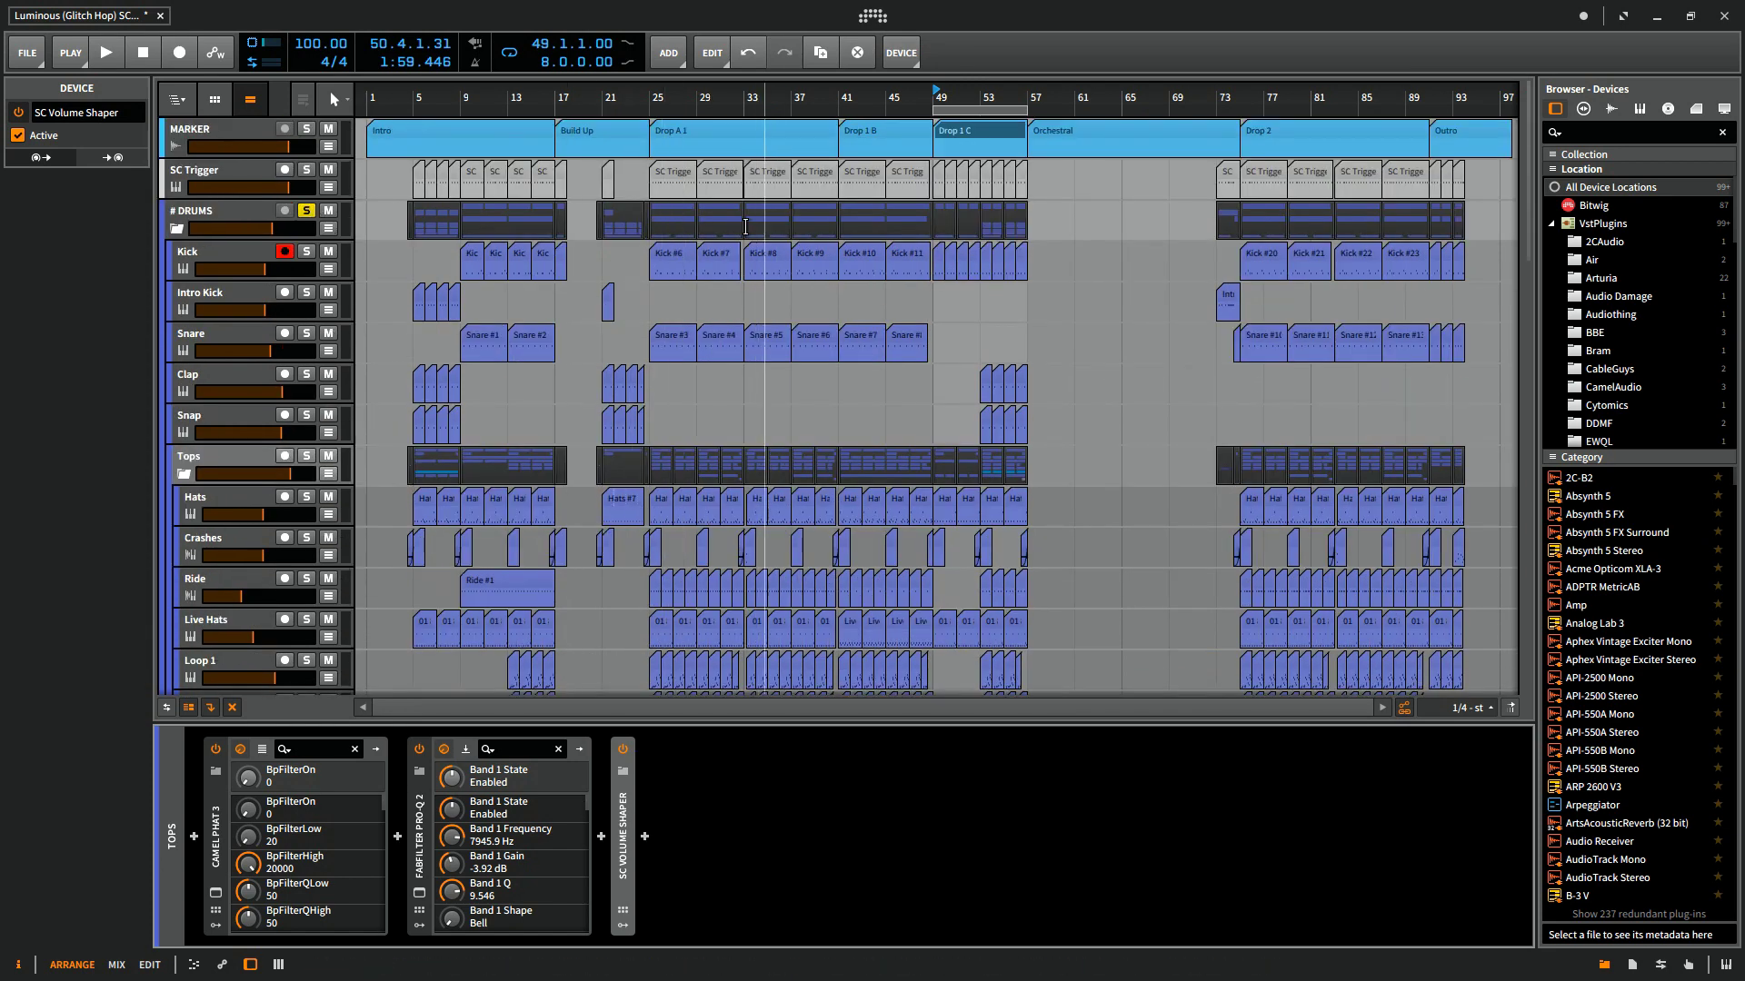
# Step: Loop the four-bar DRUMS section starting at bar 33 and play it
pyautogui.click(718, 253)
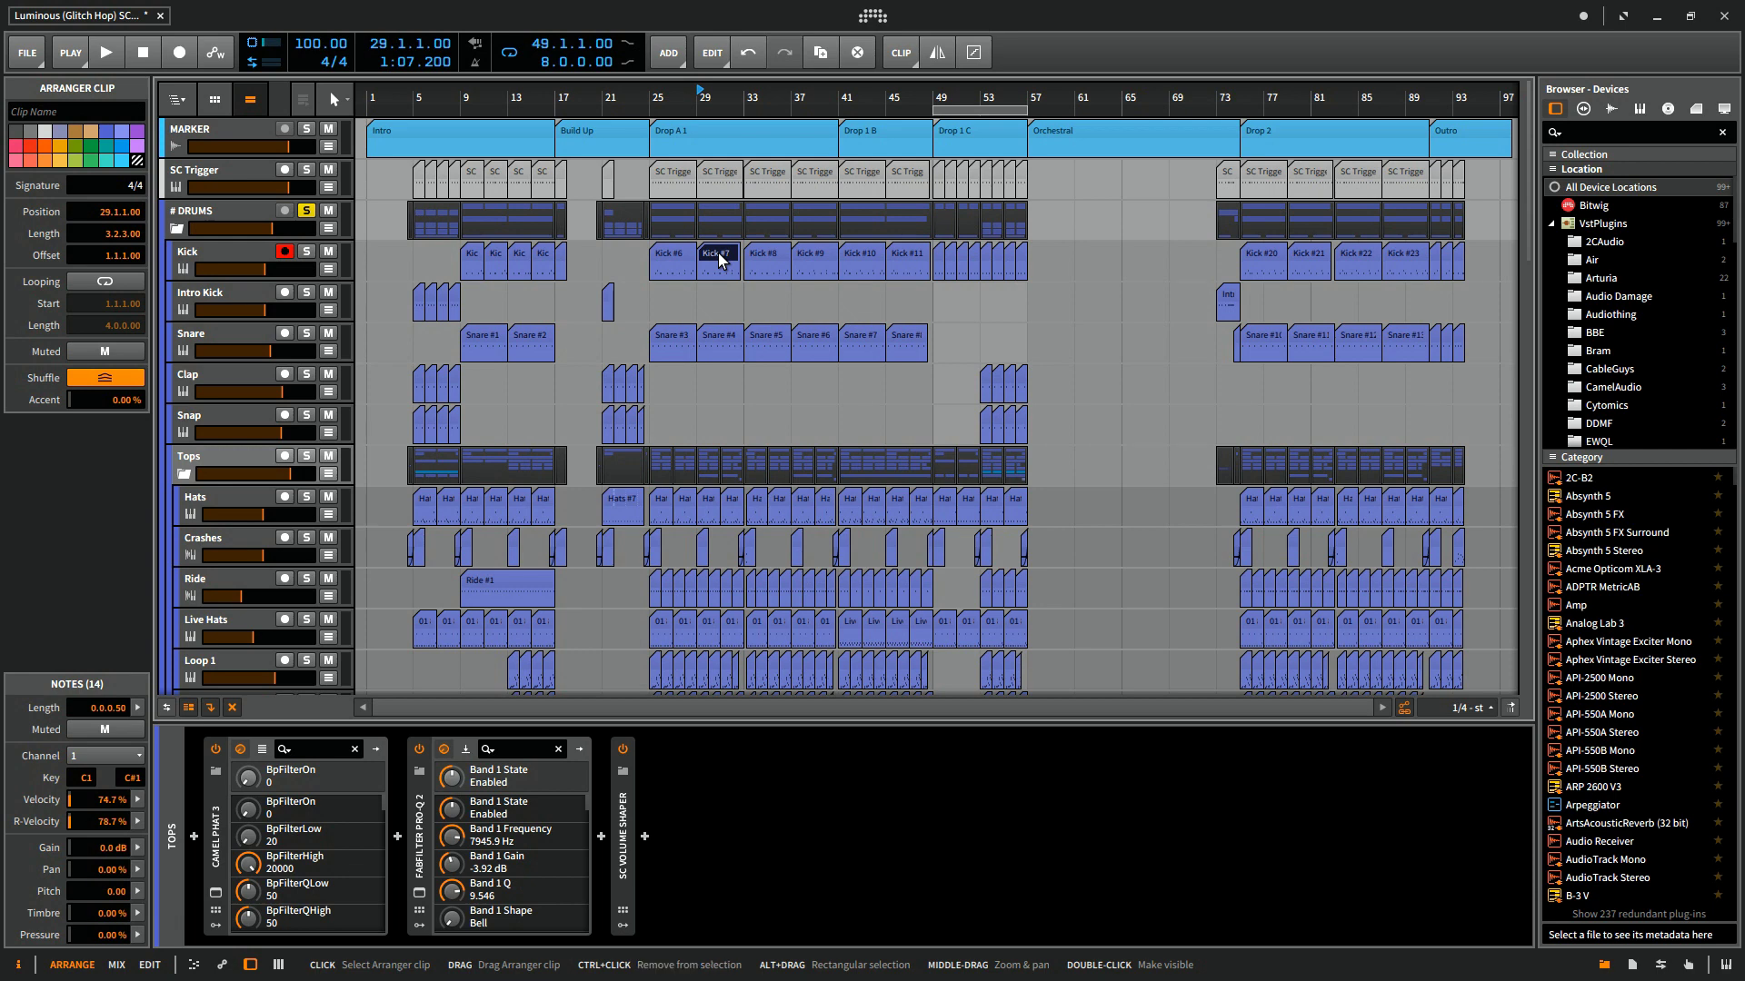
pyautogui.click(766, 210)
pyautogui.press('space')
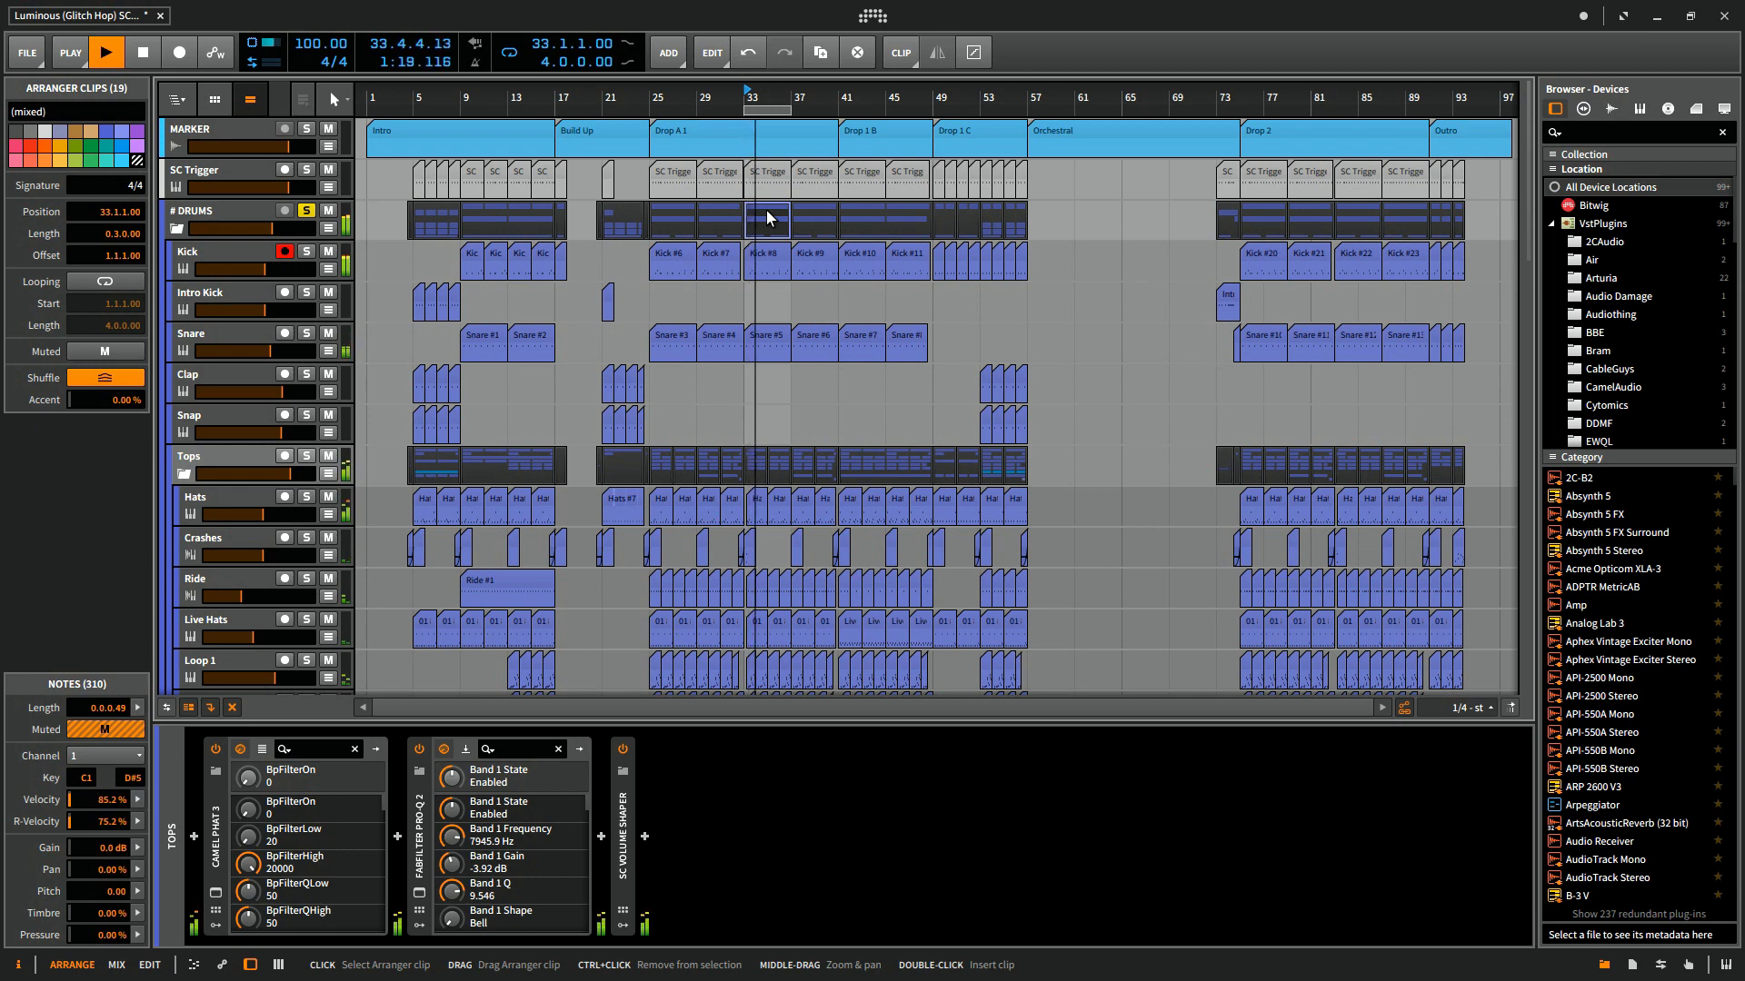
# Step: During playback, add the Kick, Snare, Hats, Crashes, Ride and Live Hats tracks to the solo one by one
pyautogui.click(307, 253)
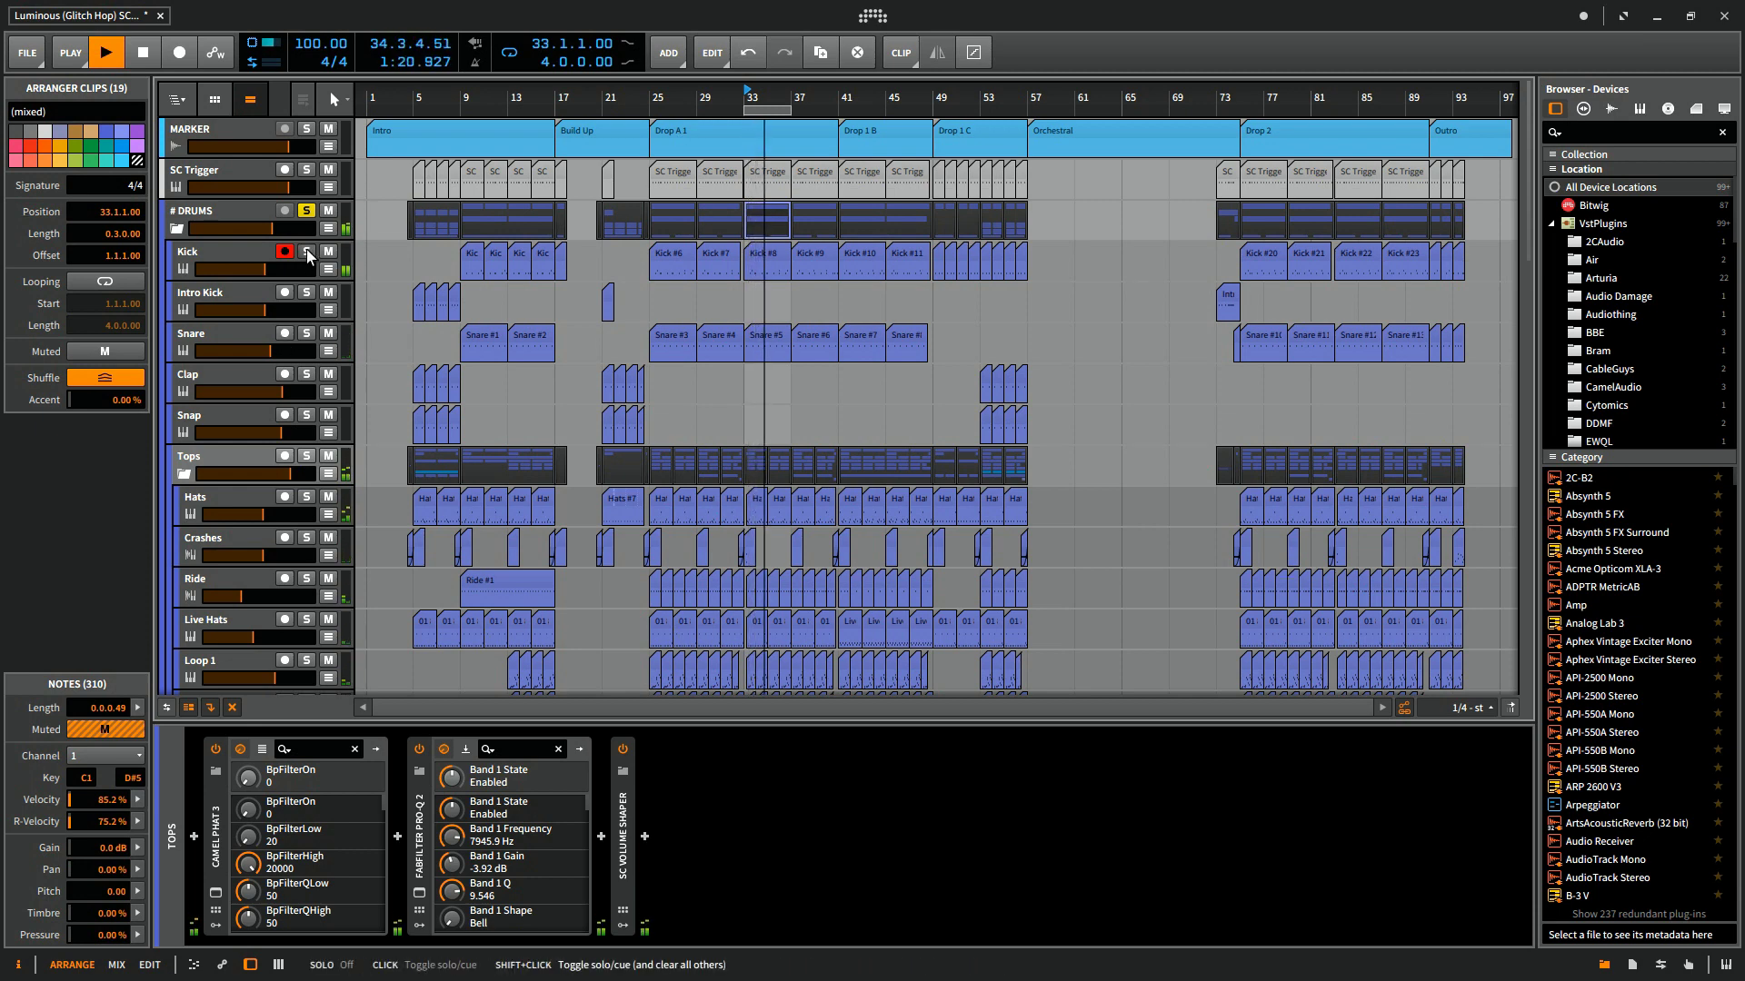
pyautogui.click(308, 333)
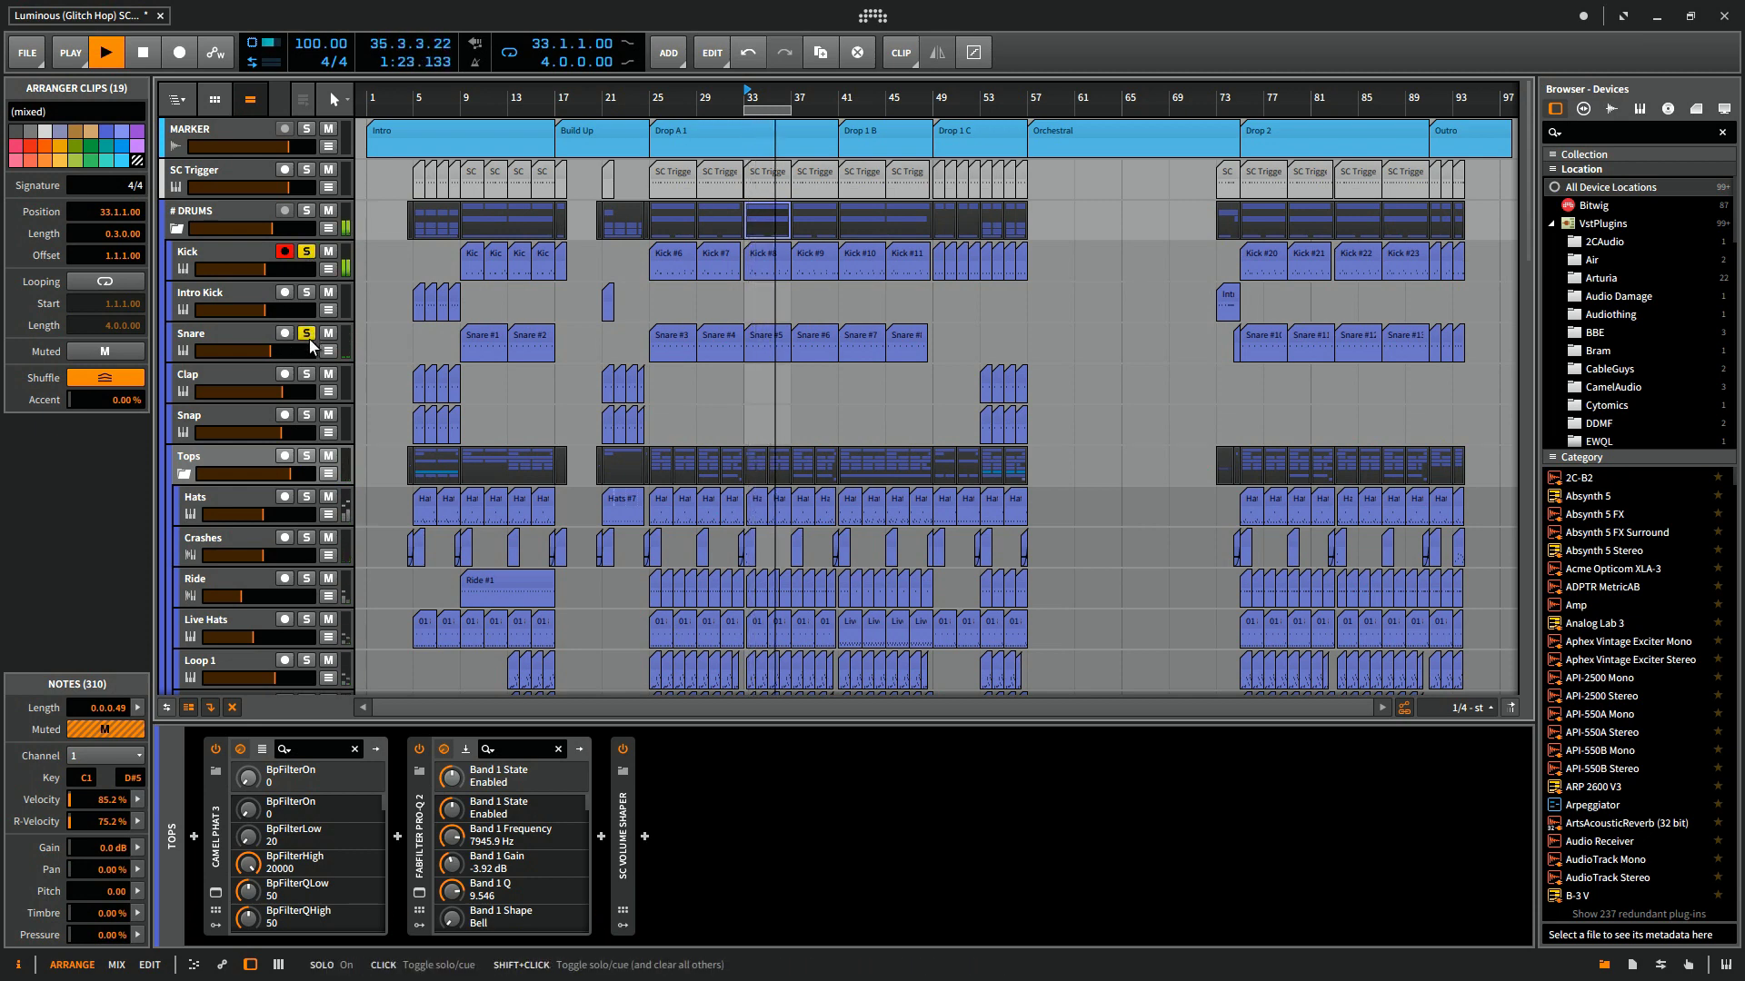
pyautogui.click(307, 496)
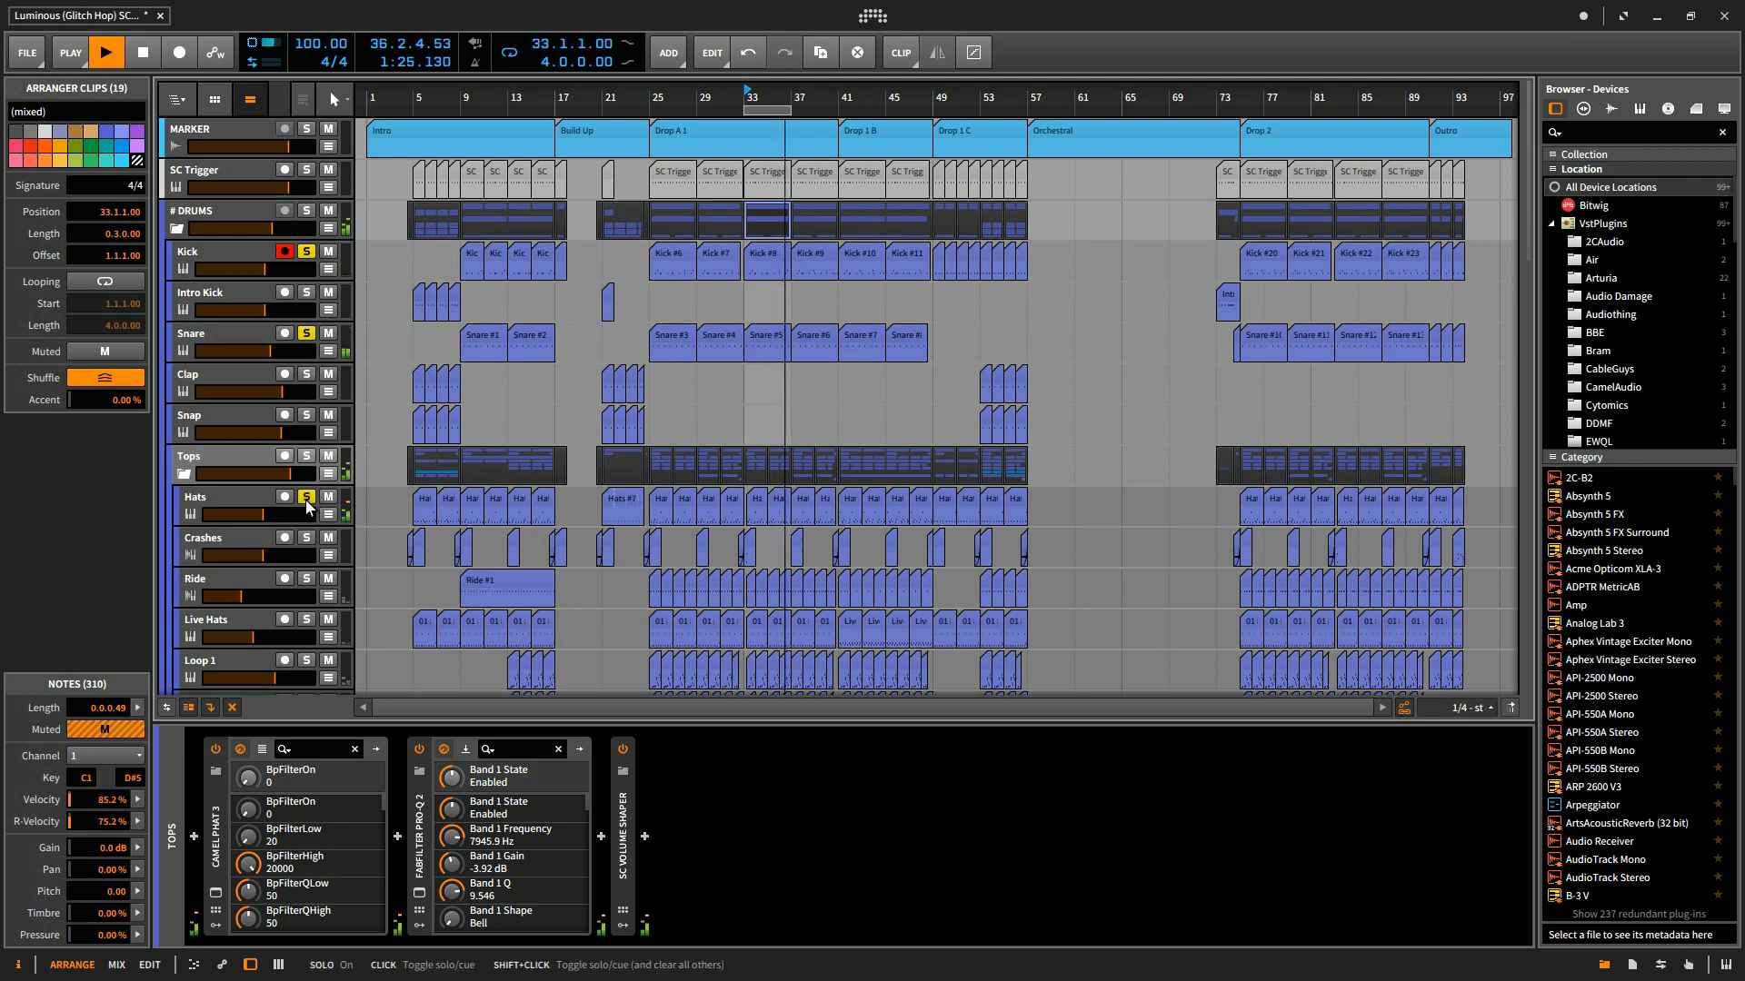
pyautogui.click(306, 537)
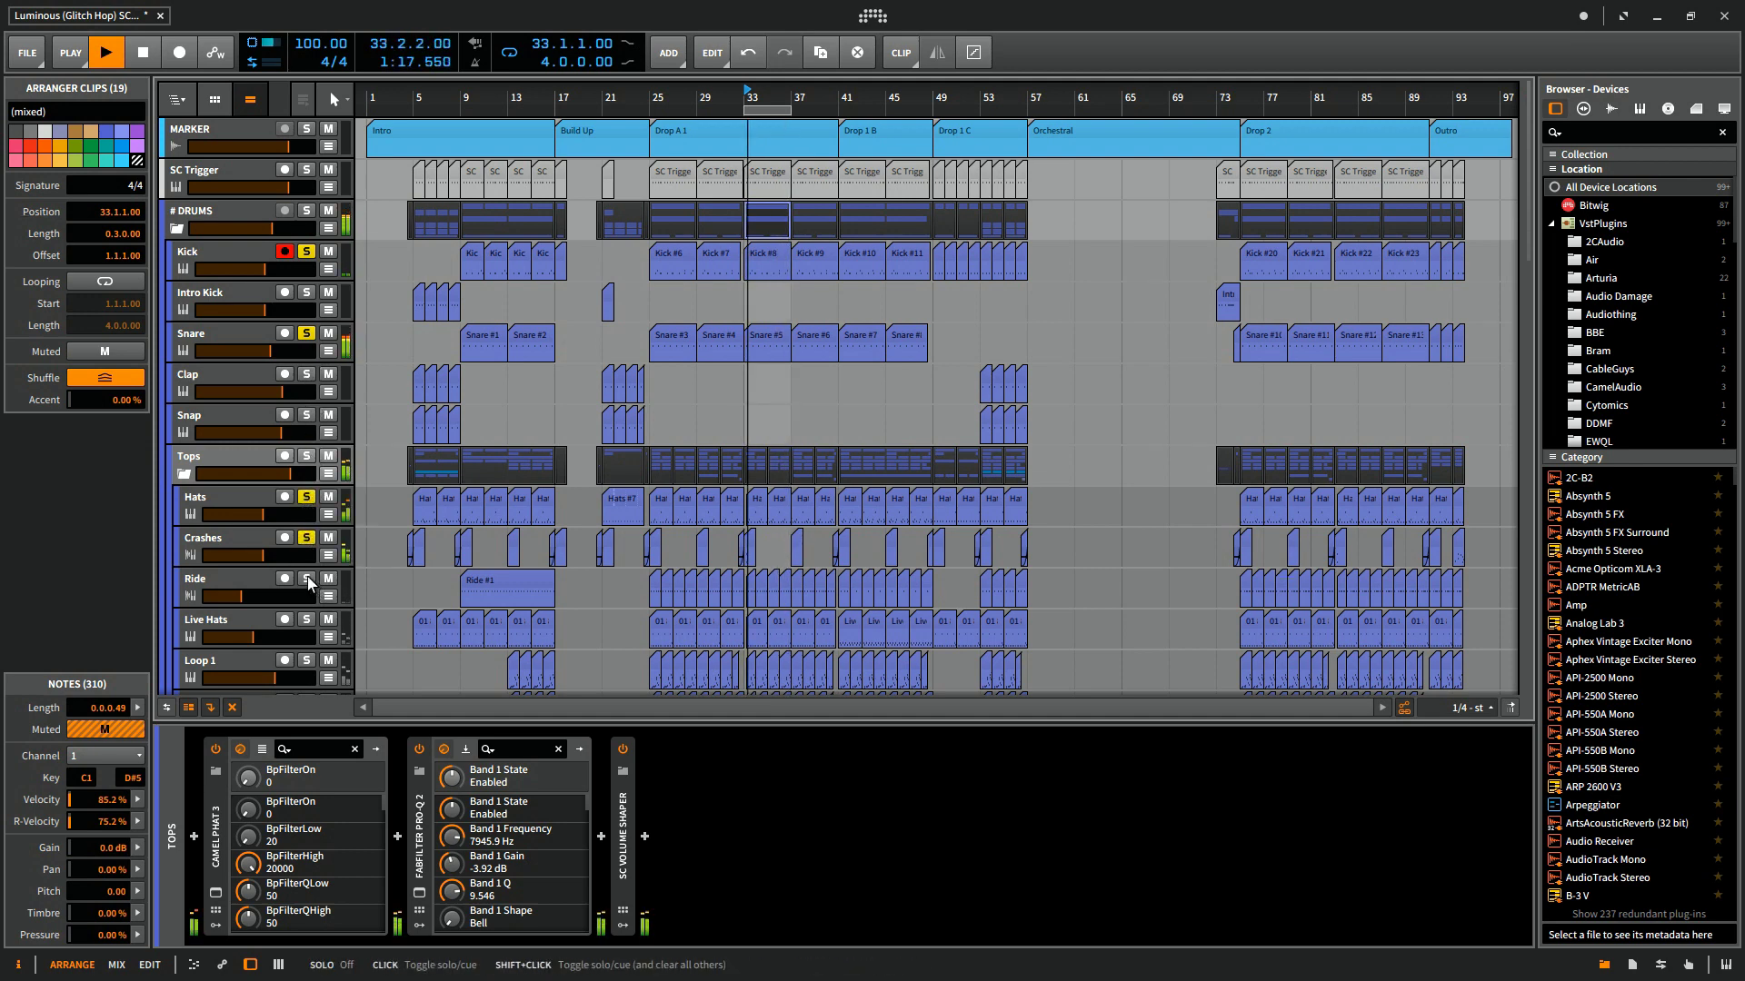
pyautogui.click(307, 579)
pyautogui.click(308, 620)
# Step: Add Loop 1, Shaker and Tamb to the soloed tracks, viewing Loop 1's device chain during playback
pyautogui.scroll(-3, 312, 658)
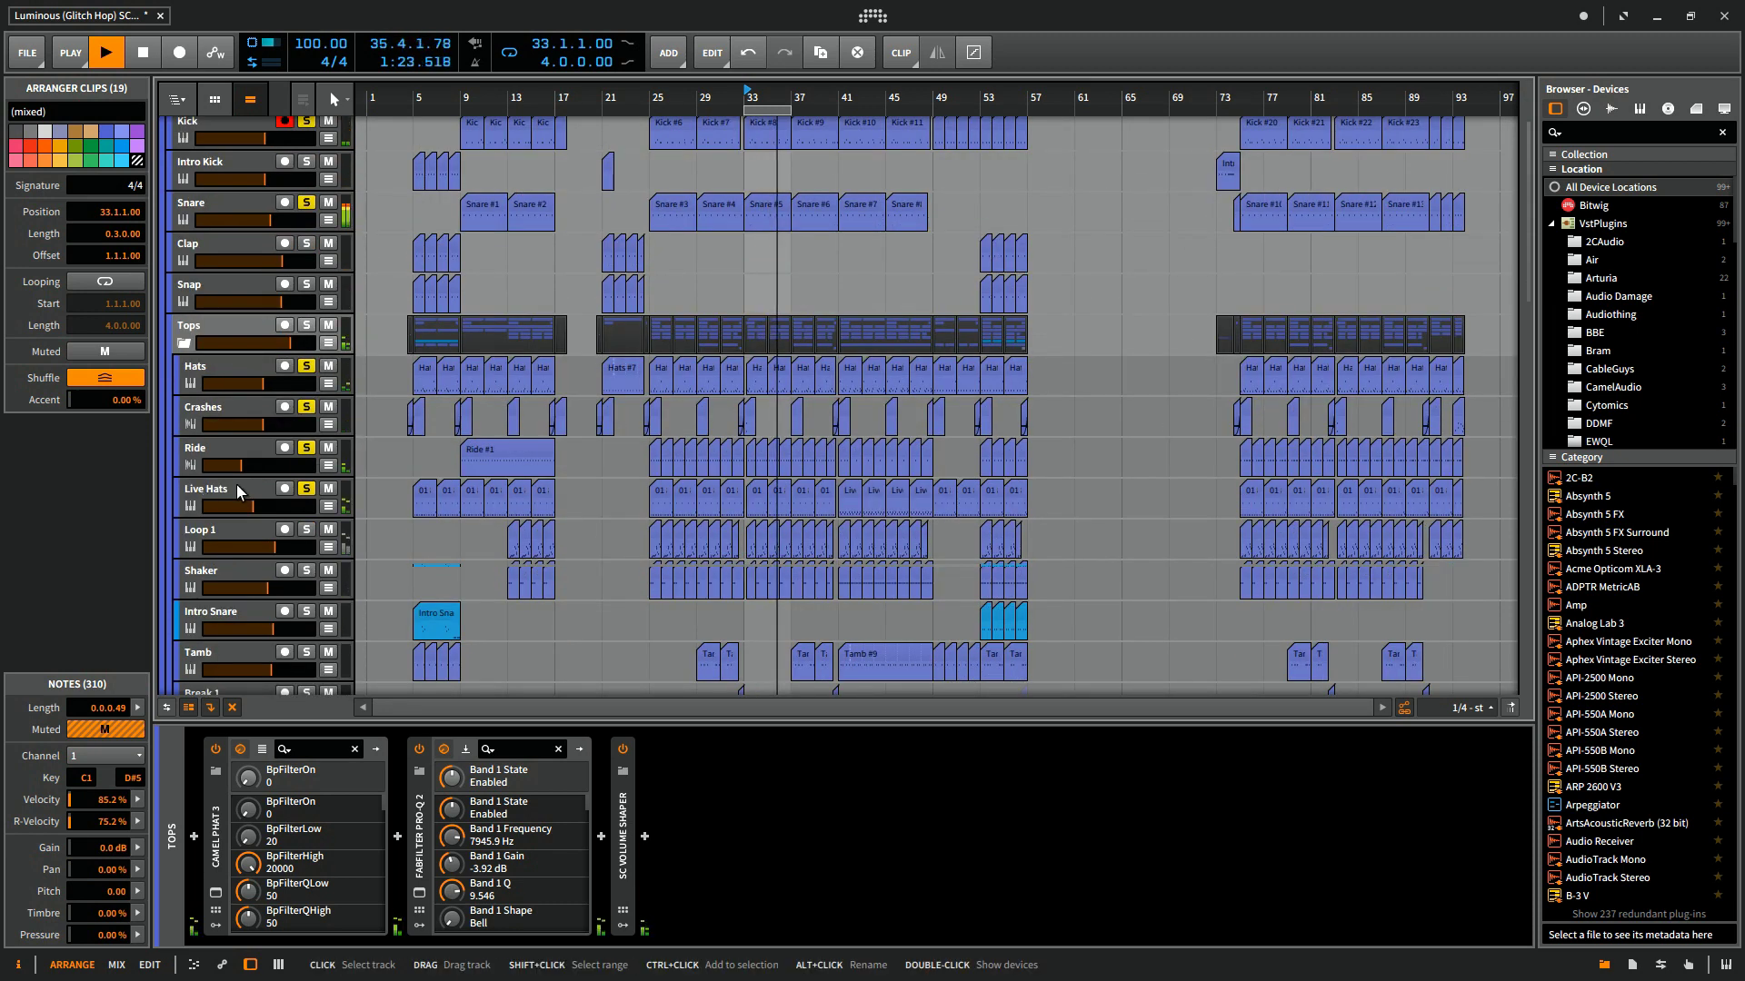
pyautogui.click(306, 530)
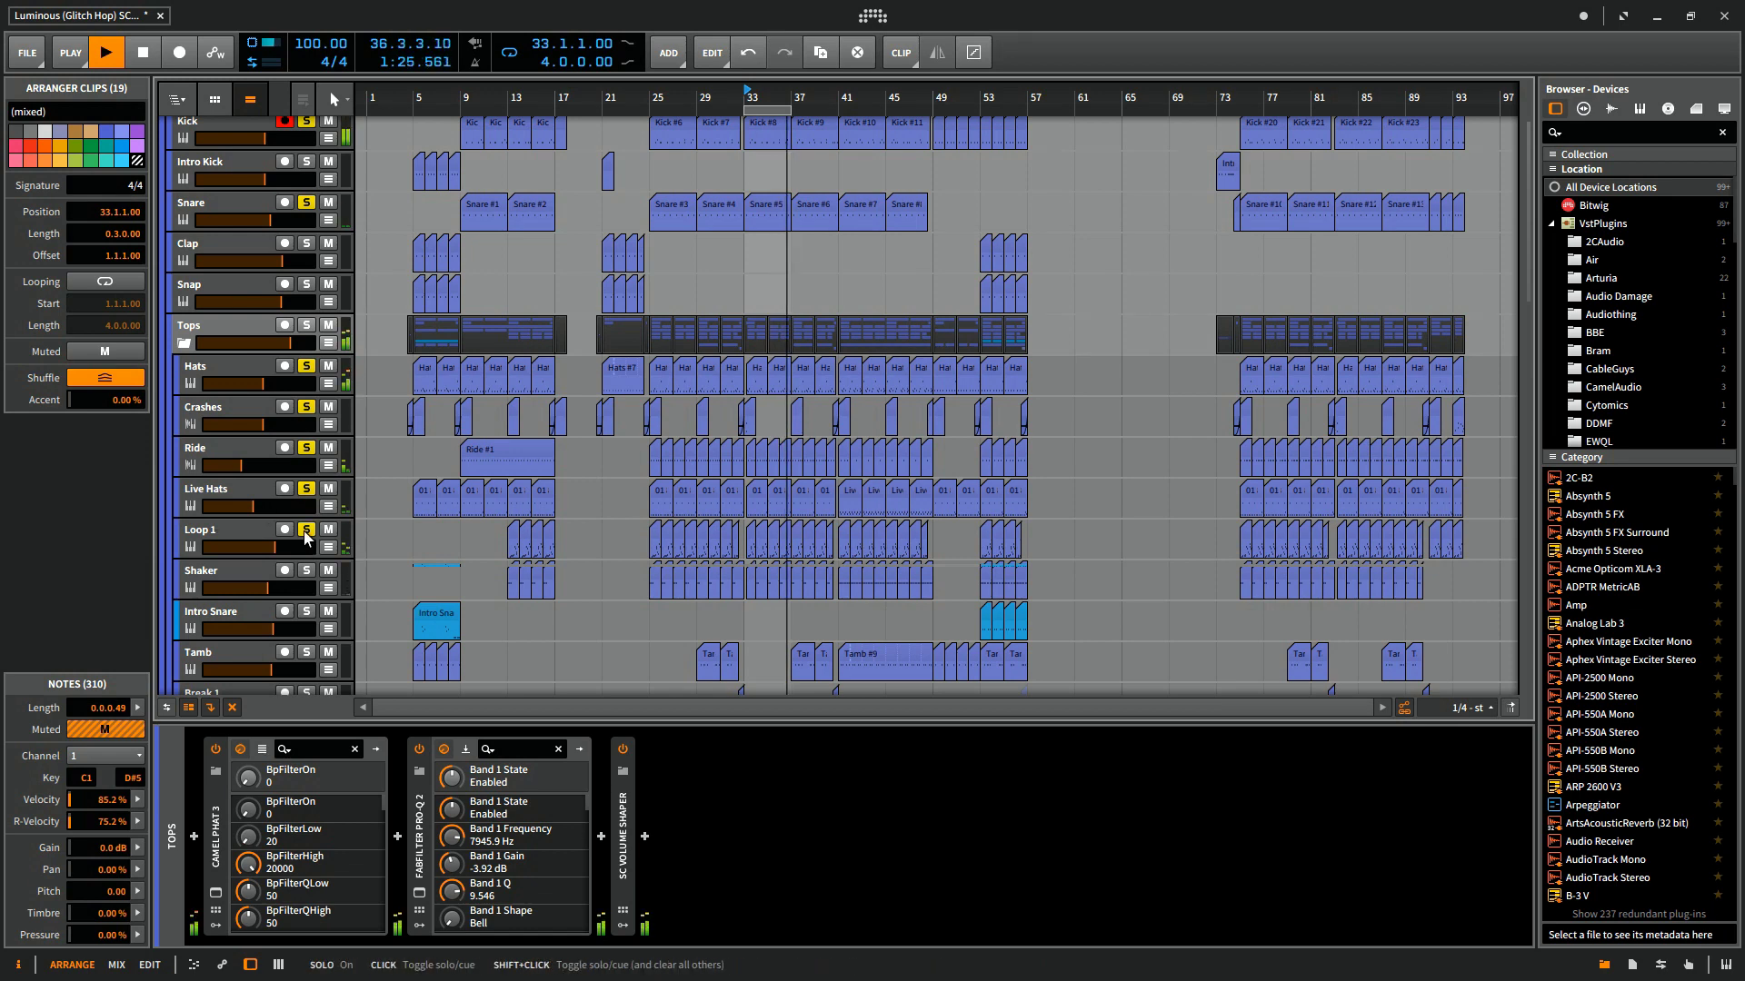
pyautogui.click(241, 536)
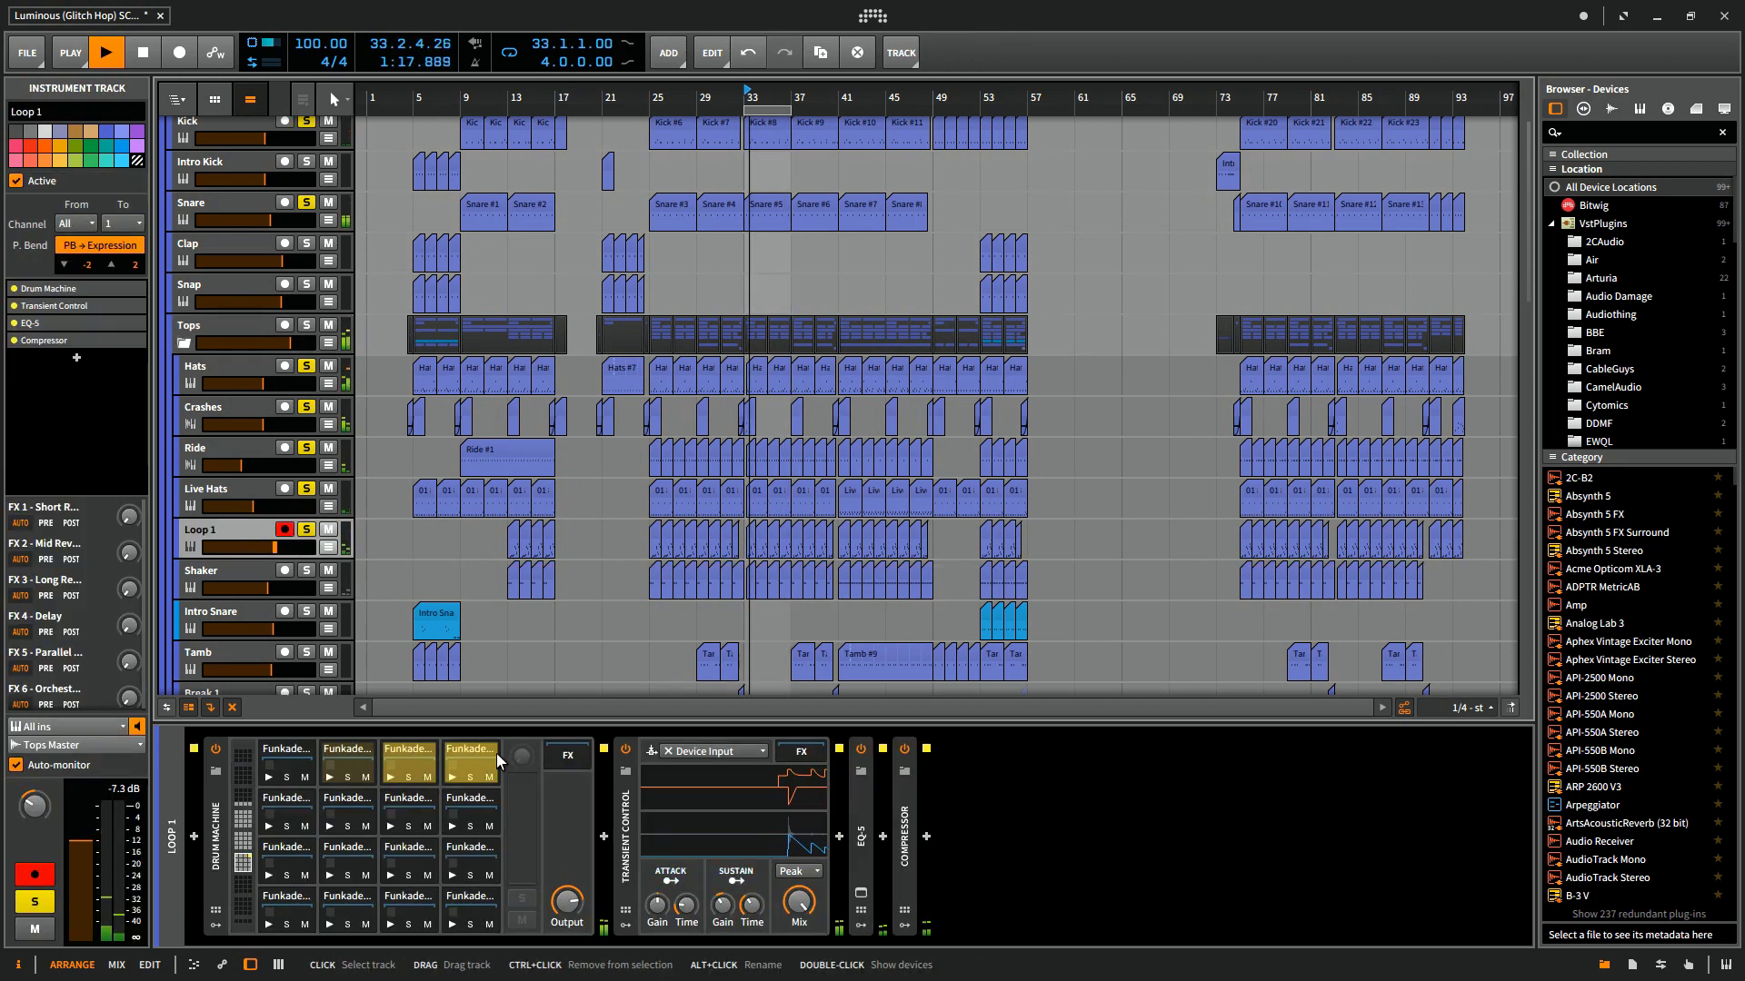
pyautogui.click(306, 574)
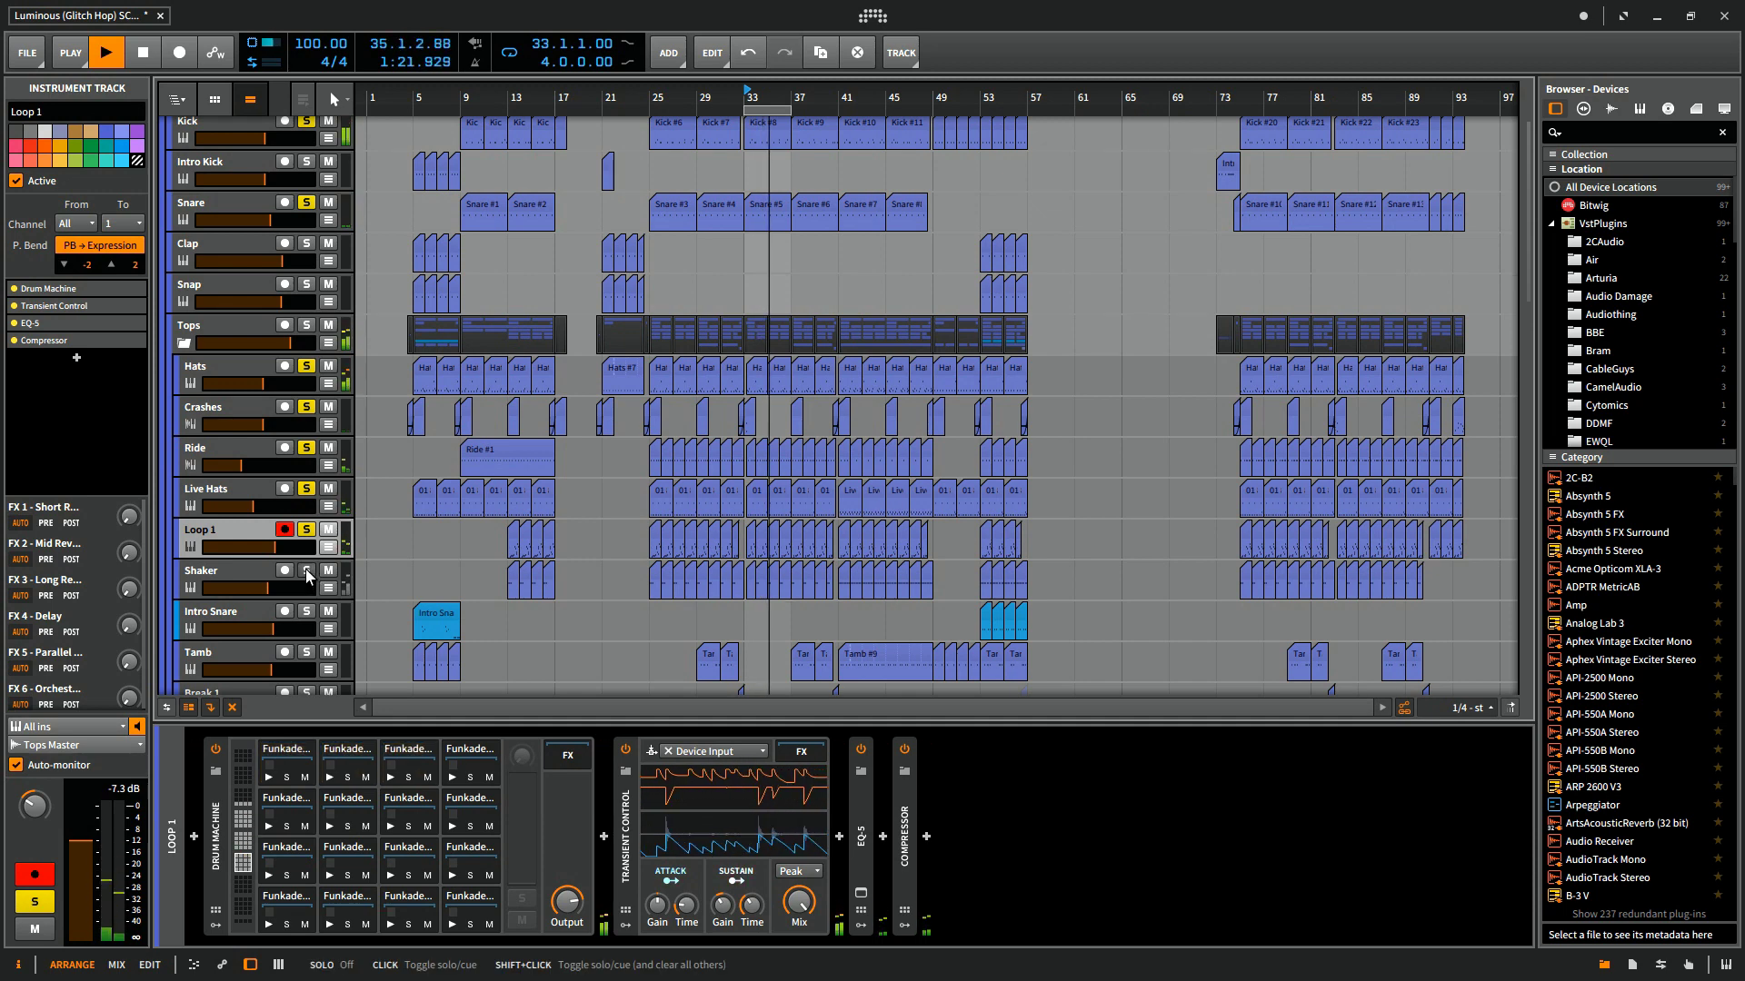
pyautogui.scroll(-3, 544, 398)
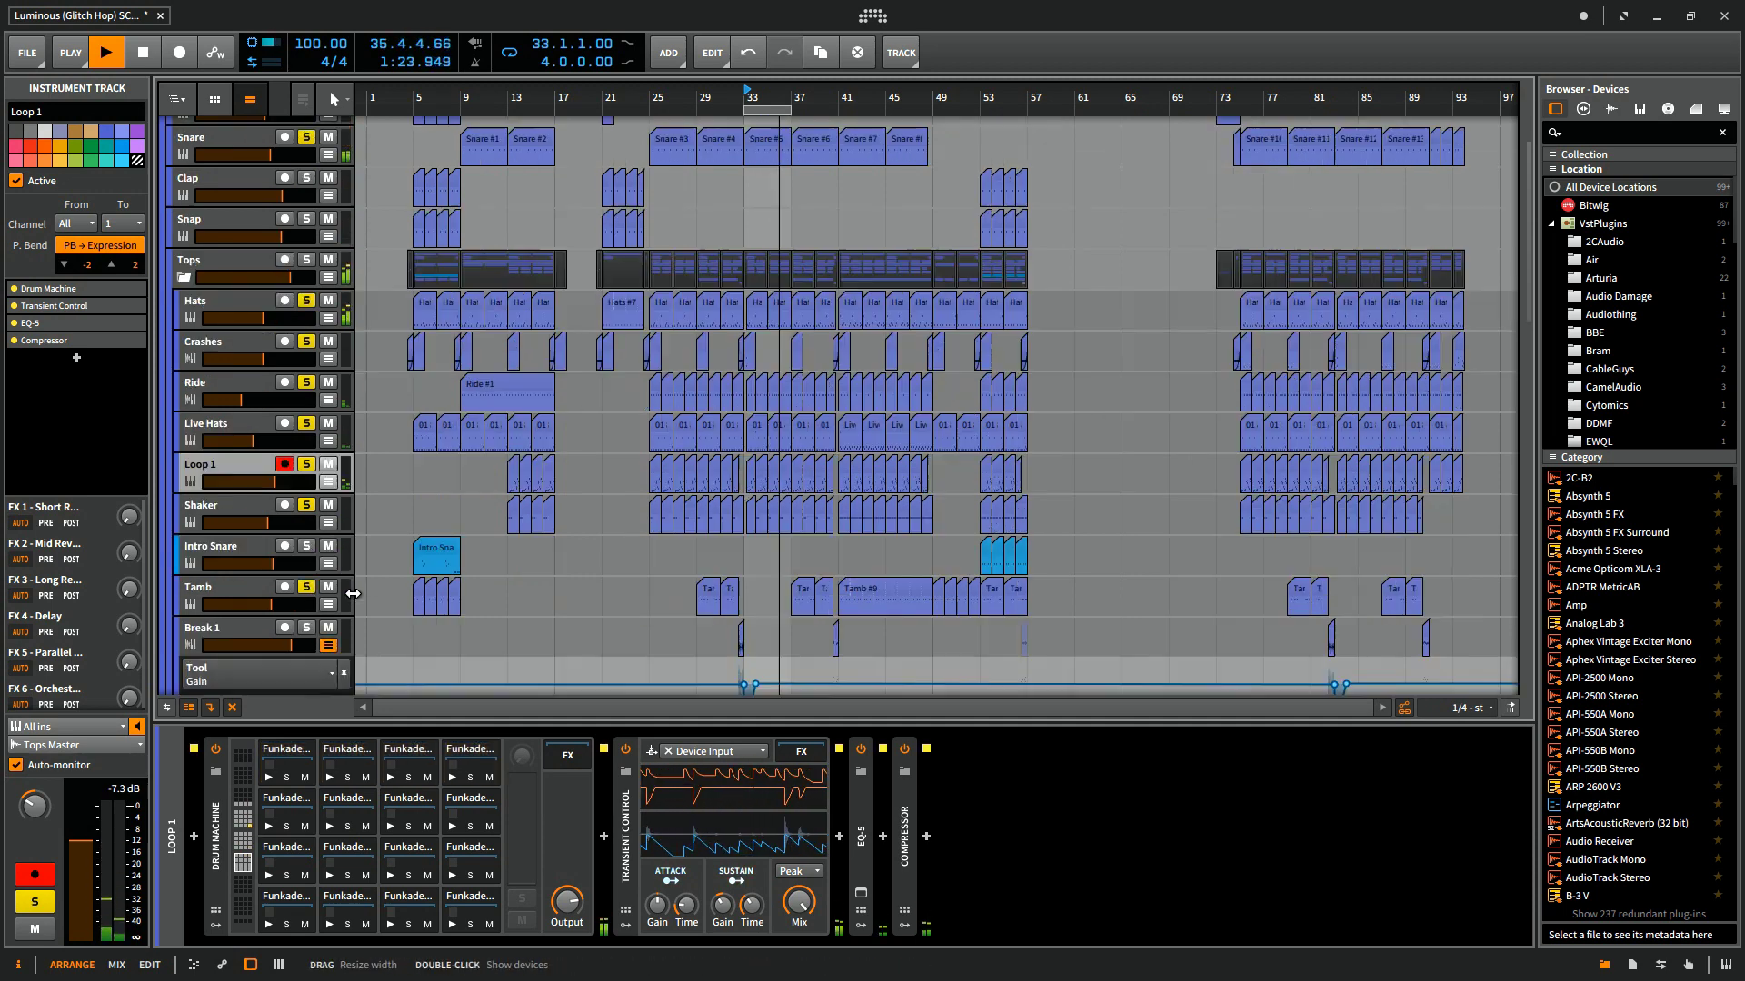
# Step: Extend the loop region from bar 33 to a length of 8.1.0.00, listen to the drums and stop playback
pyautogui.moveTo(791, 102); pyautogui.dragTo(839, 103)
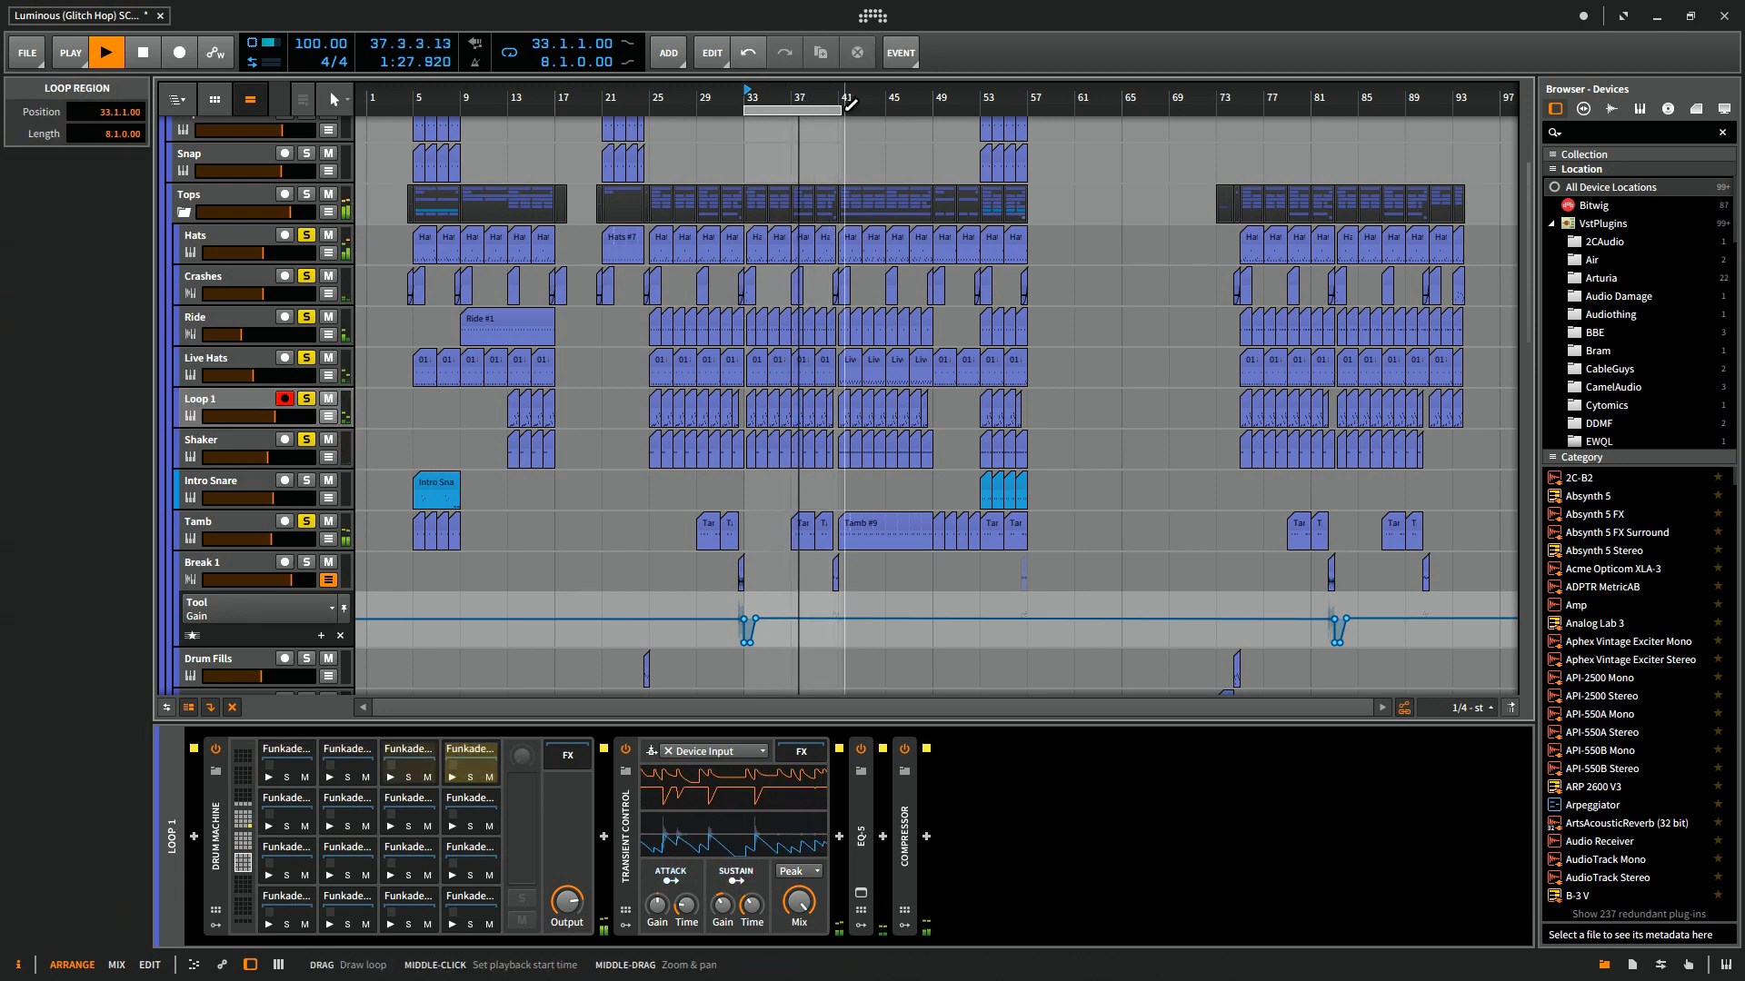
pyautogui.scroll(-5, 315, 518)
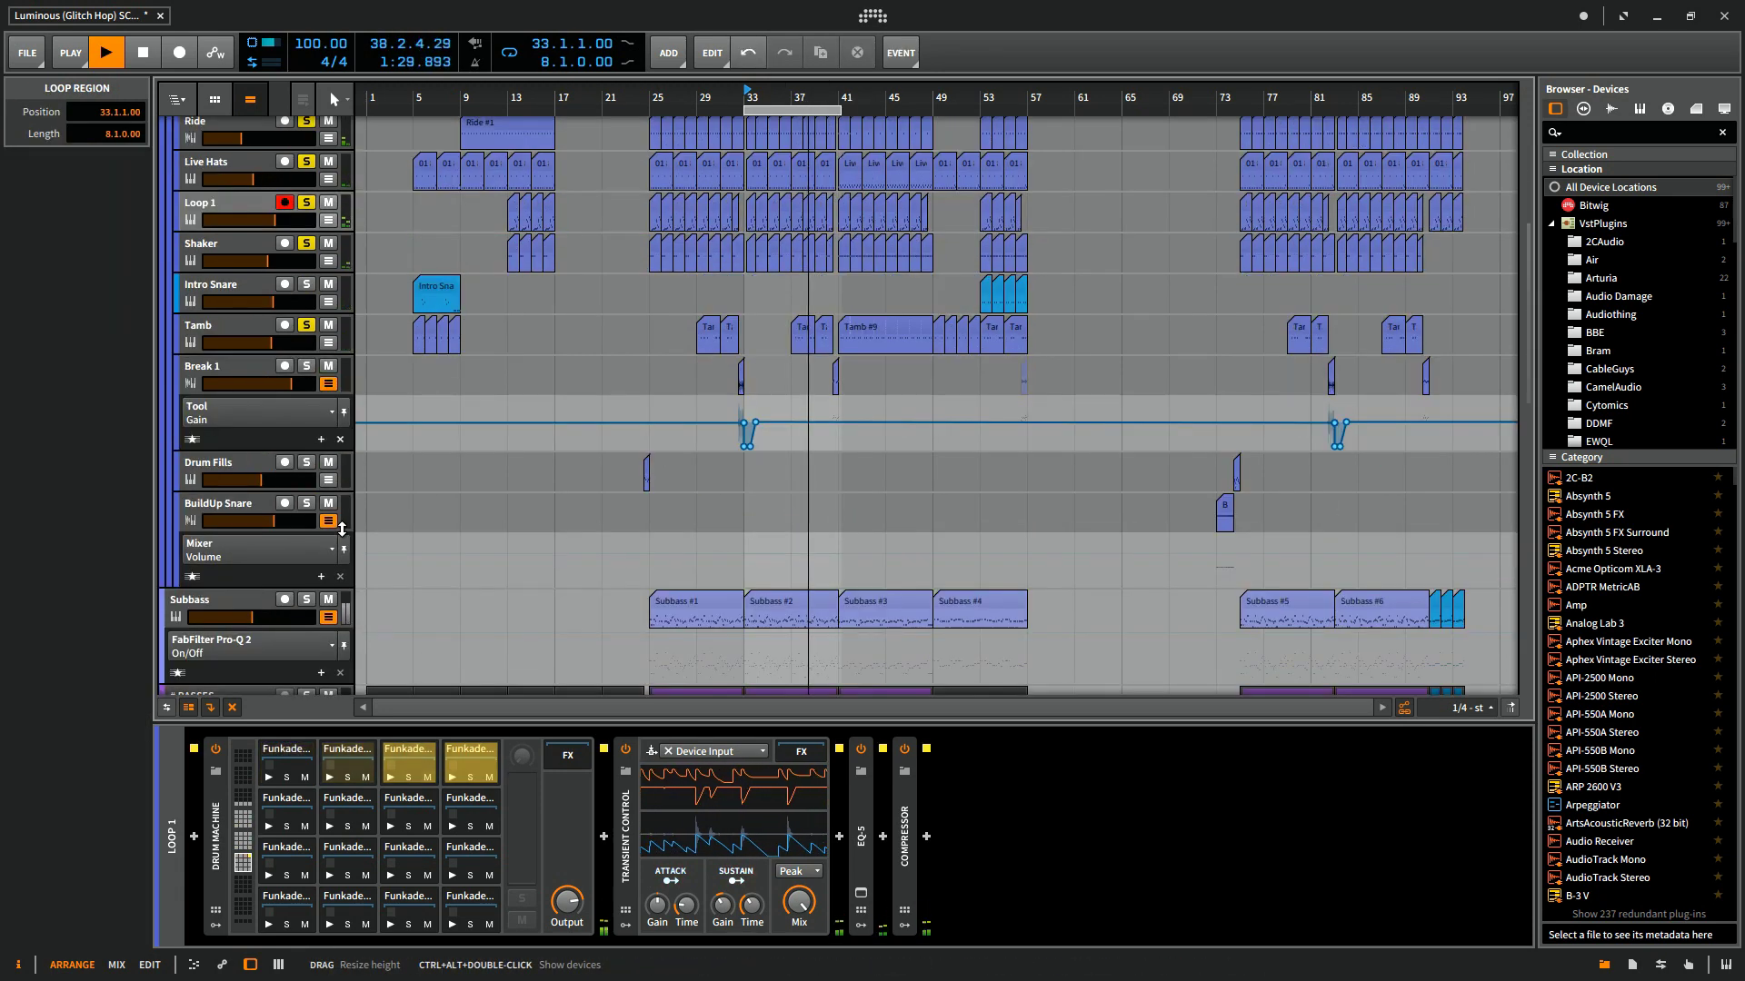
pyautogui.scroll(10, 303, 289)
pyautogui.press('space')
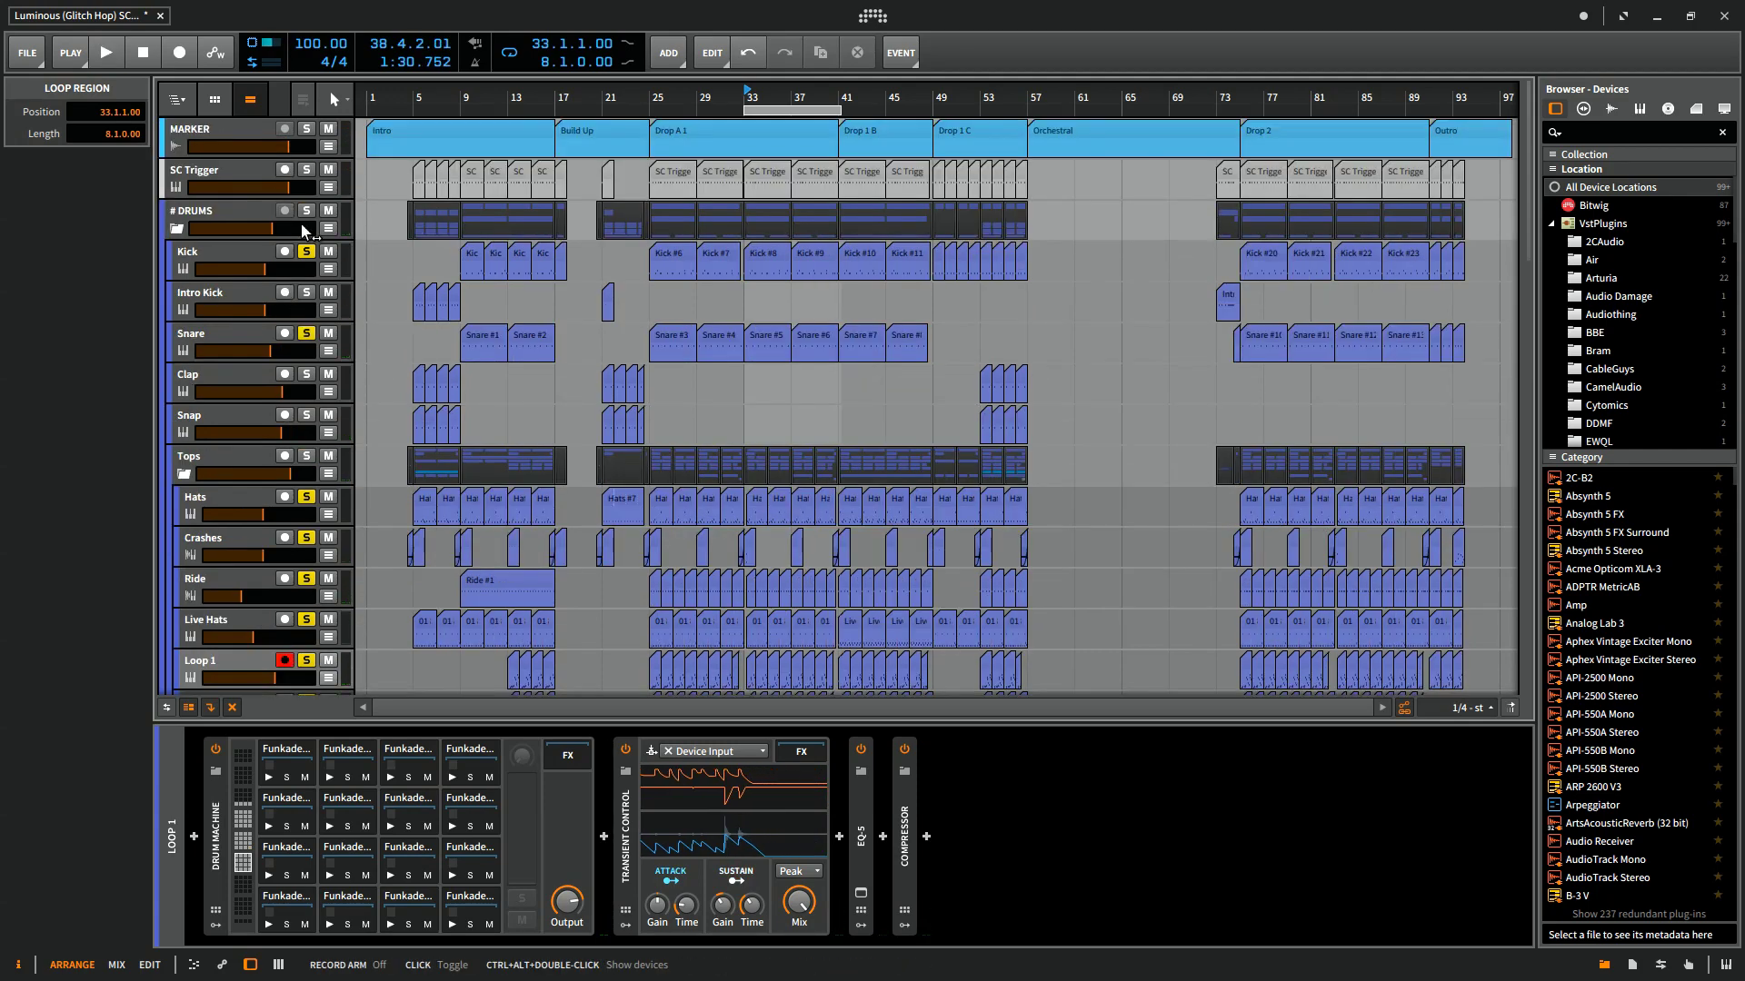
# Step: Solo only the DRUMS group and examine its The Glue and FabFilter Pro-Q 2 plug-ins, closing both windows again
pyautogui.keyDown('shift'); pyautogui.click(308, 210); pyautogui.keyUp('shift')
pyautogui.click(254, 211)
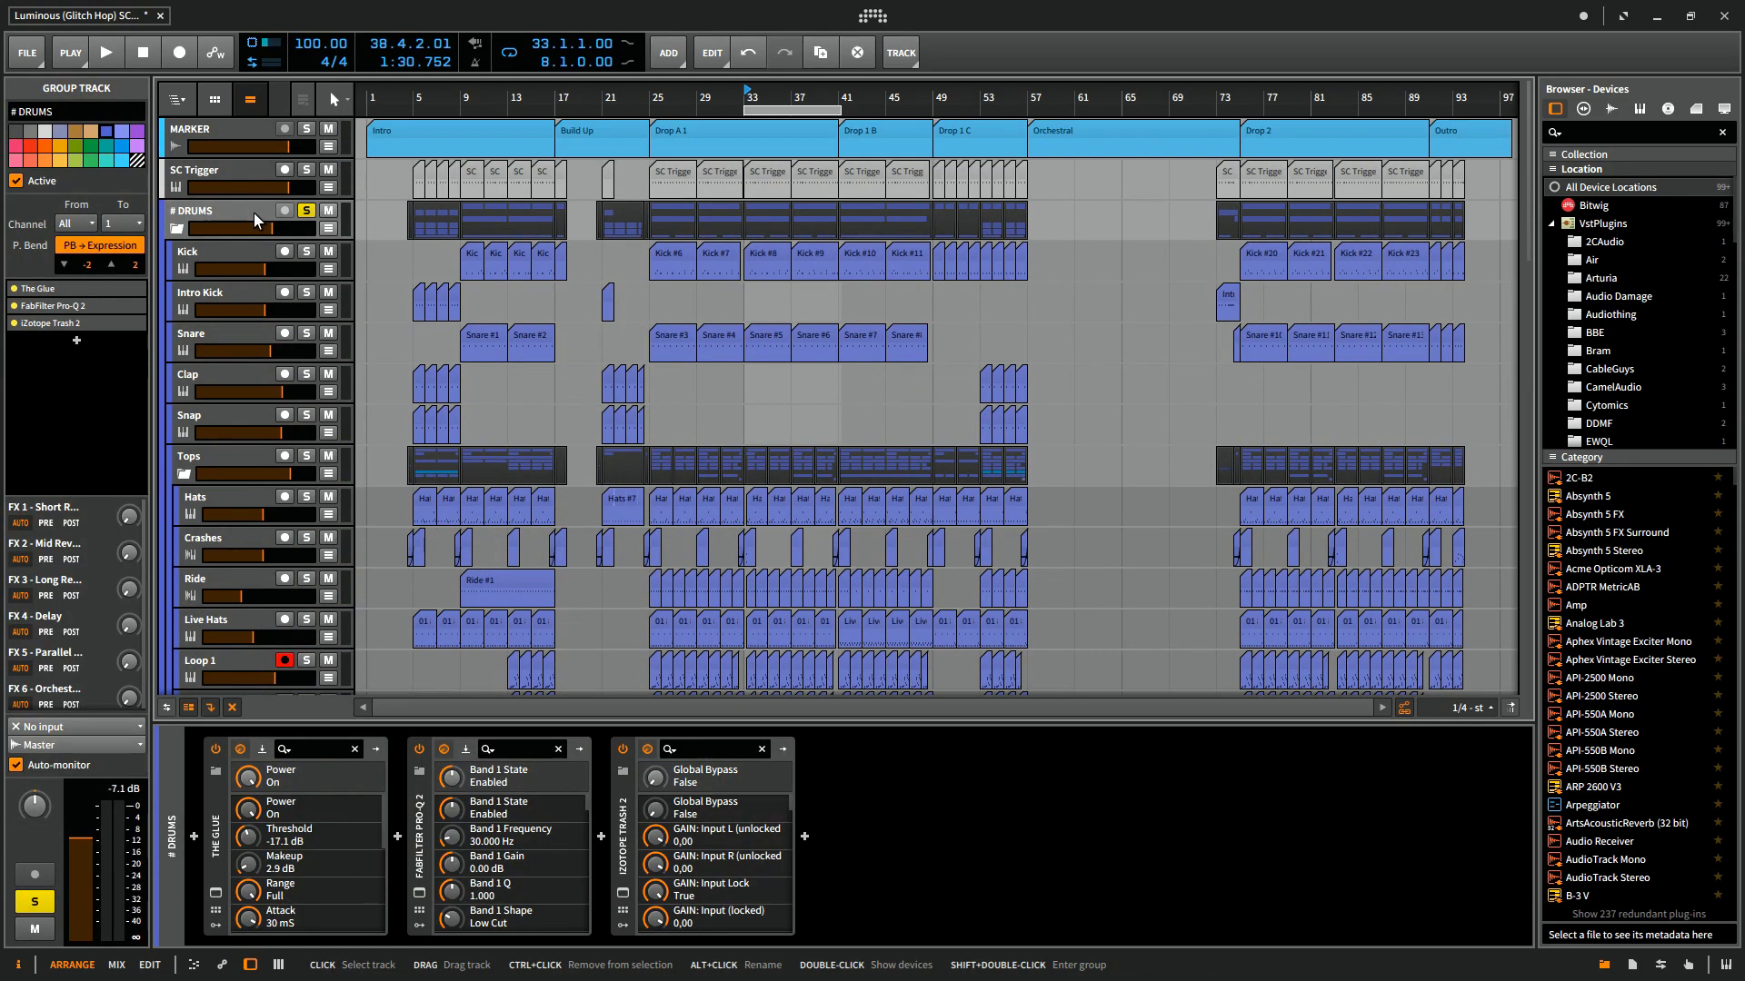
pyautogui.click(216, 892)
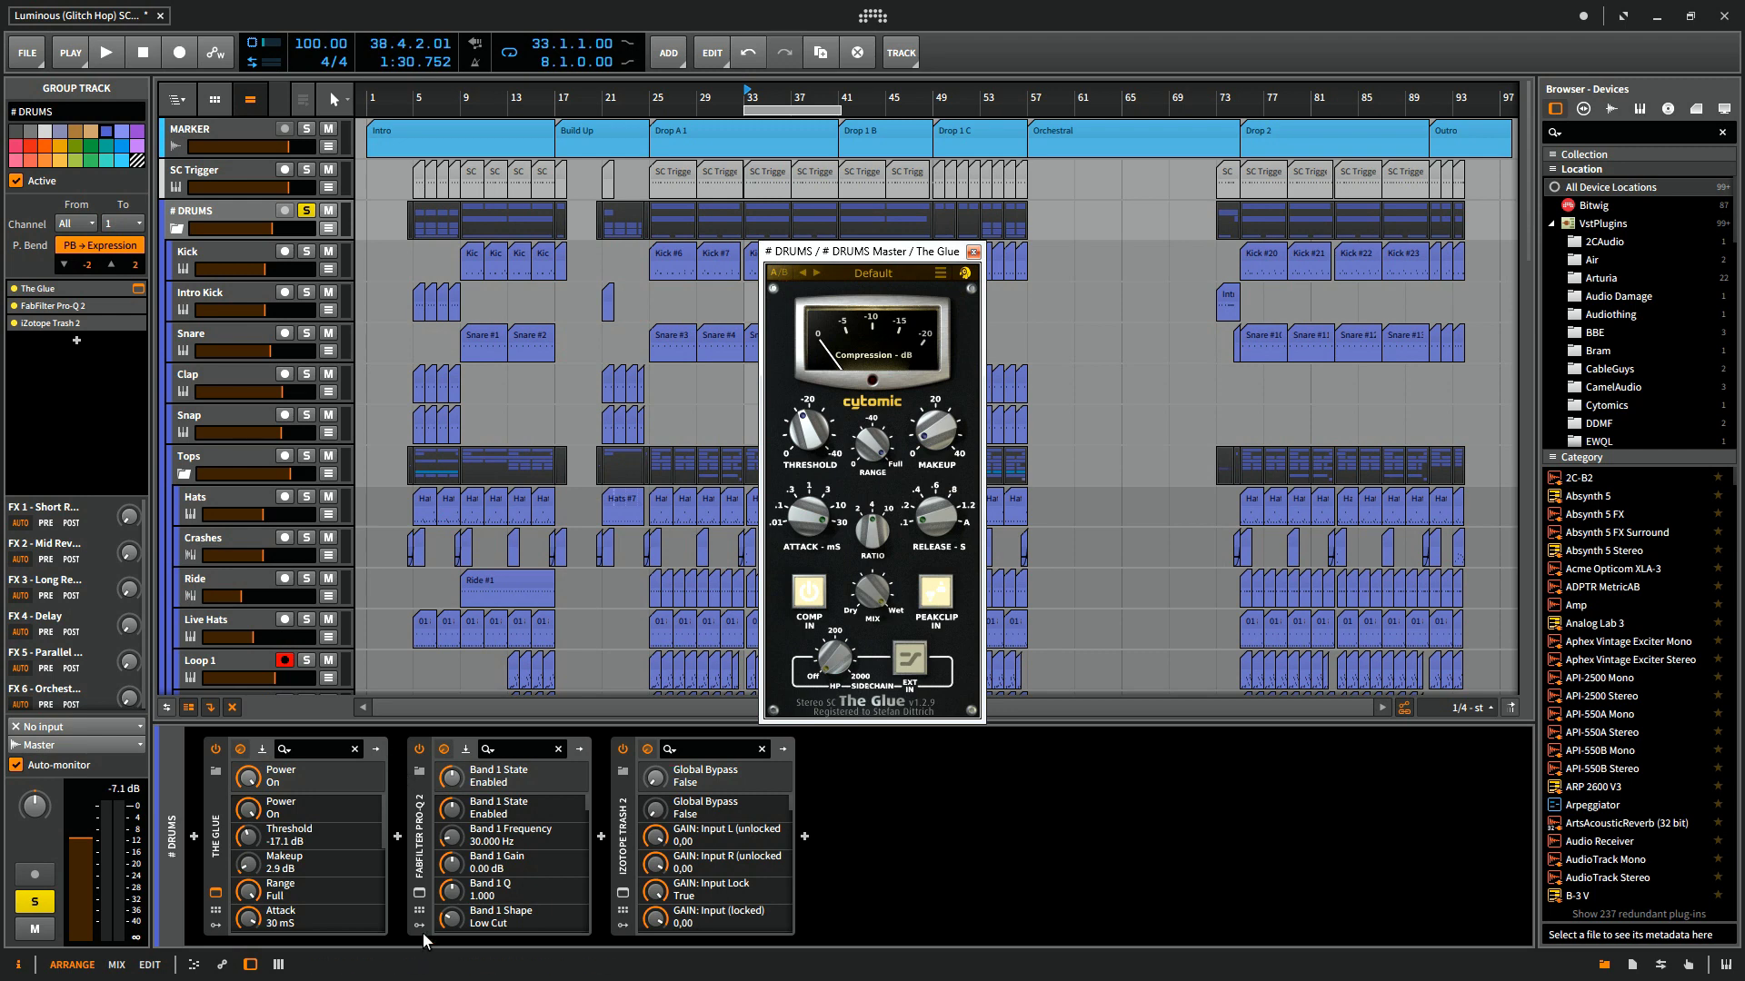
pyautogui.click(420, 892)
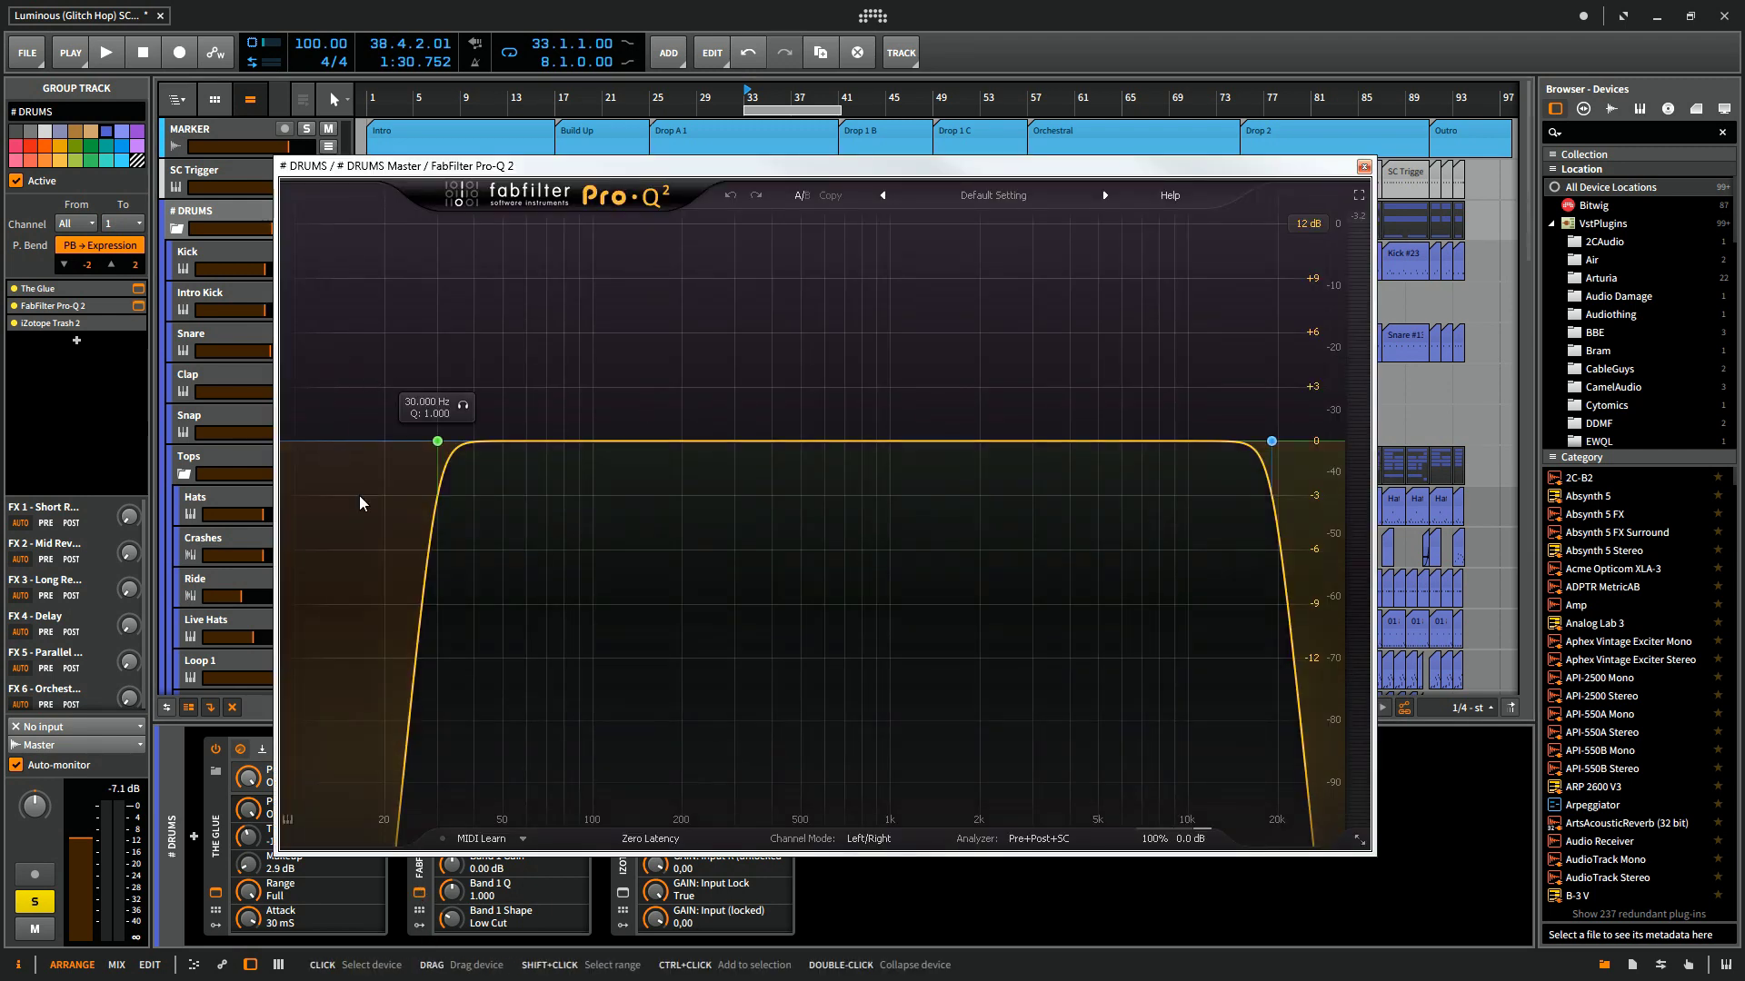
pyautogui.click(1362, 167)
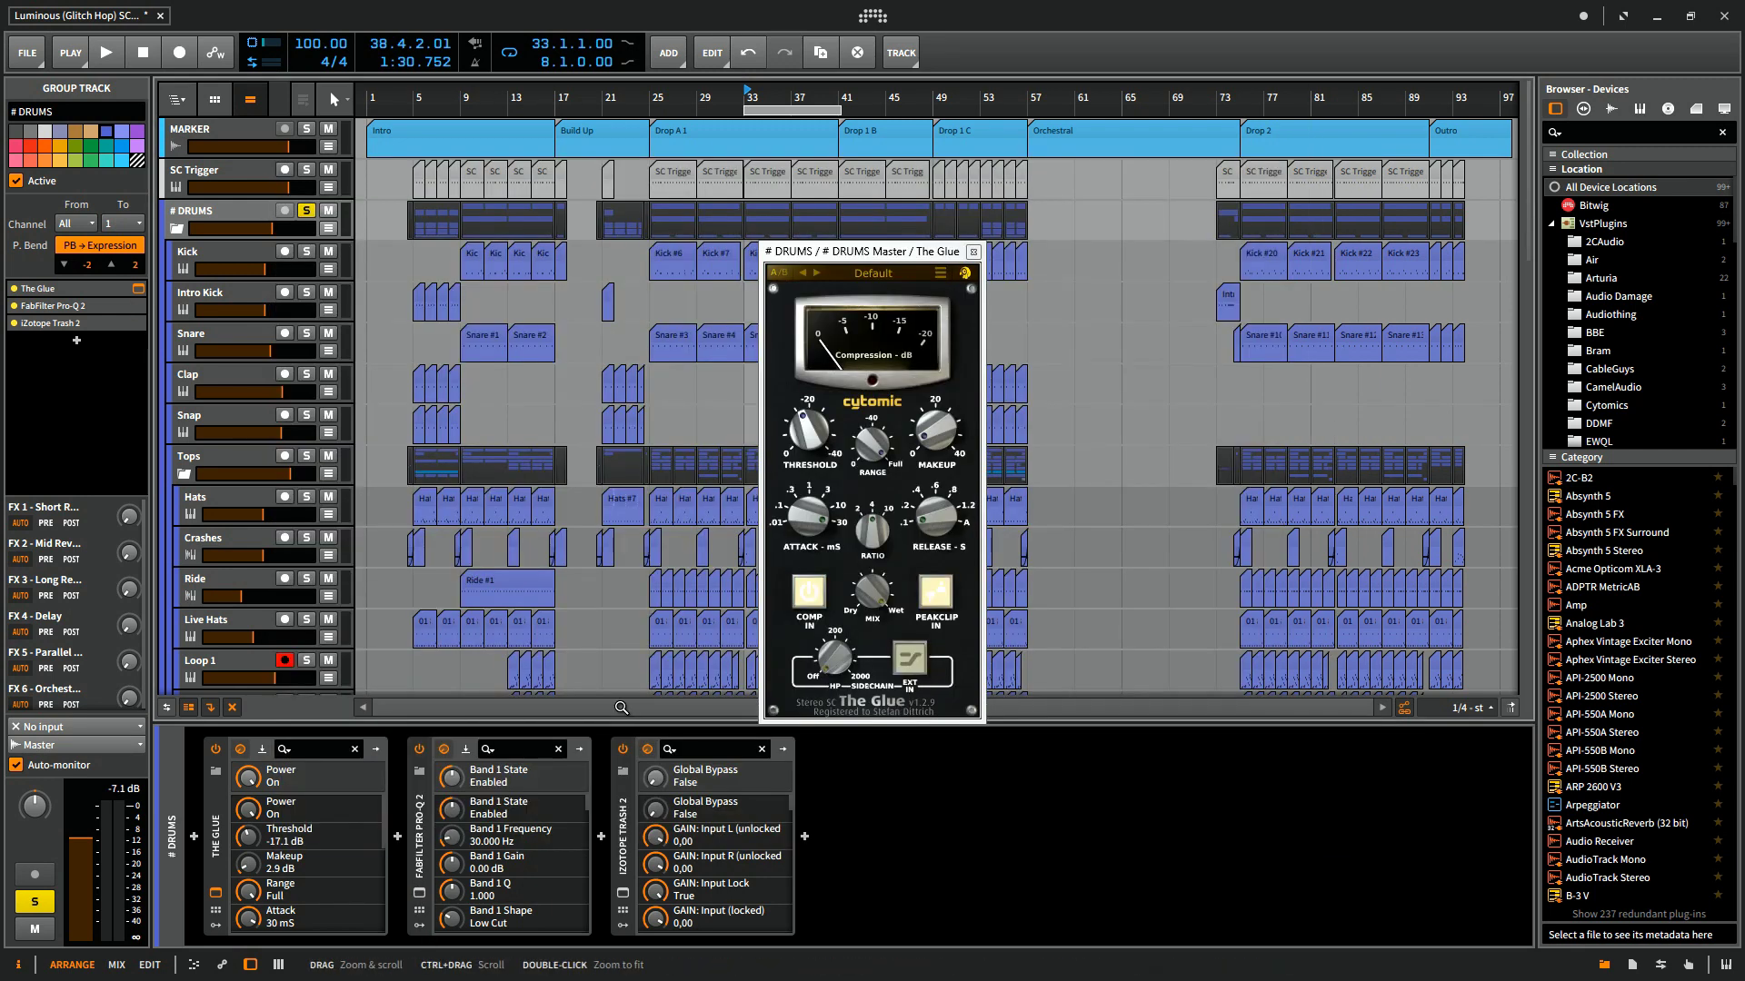
pyautogui.click(973, 252)
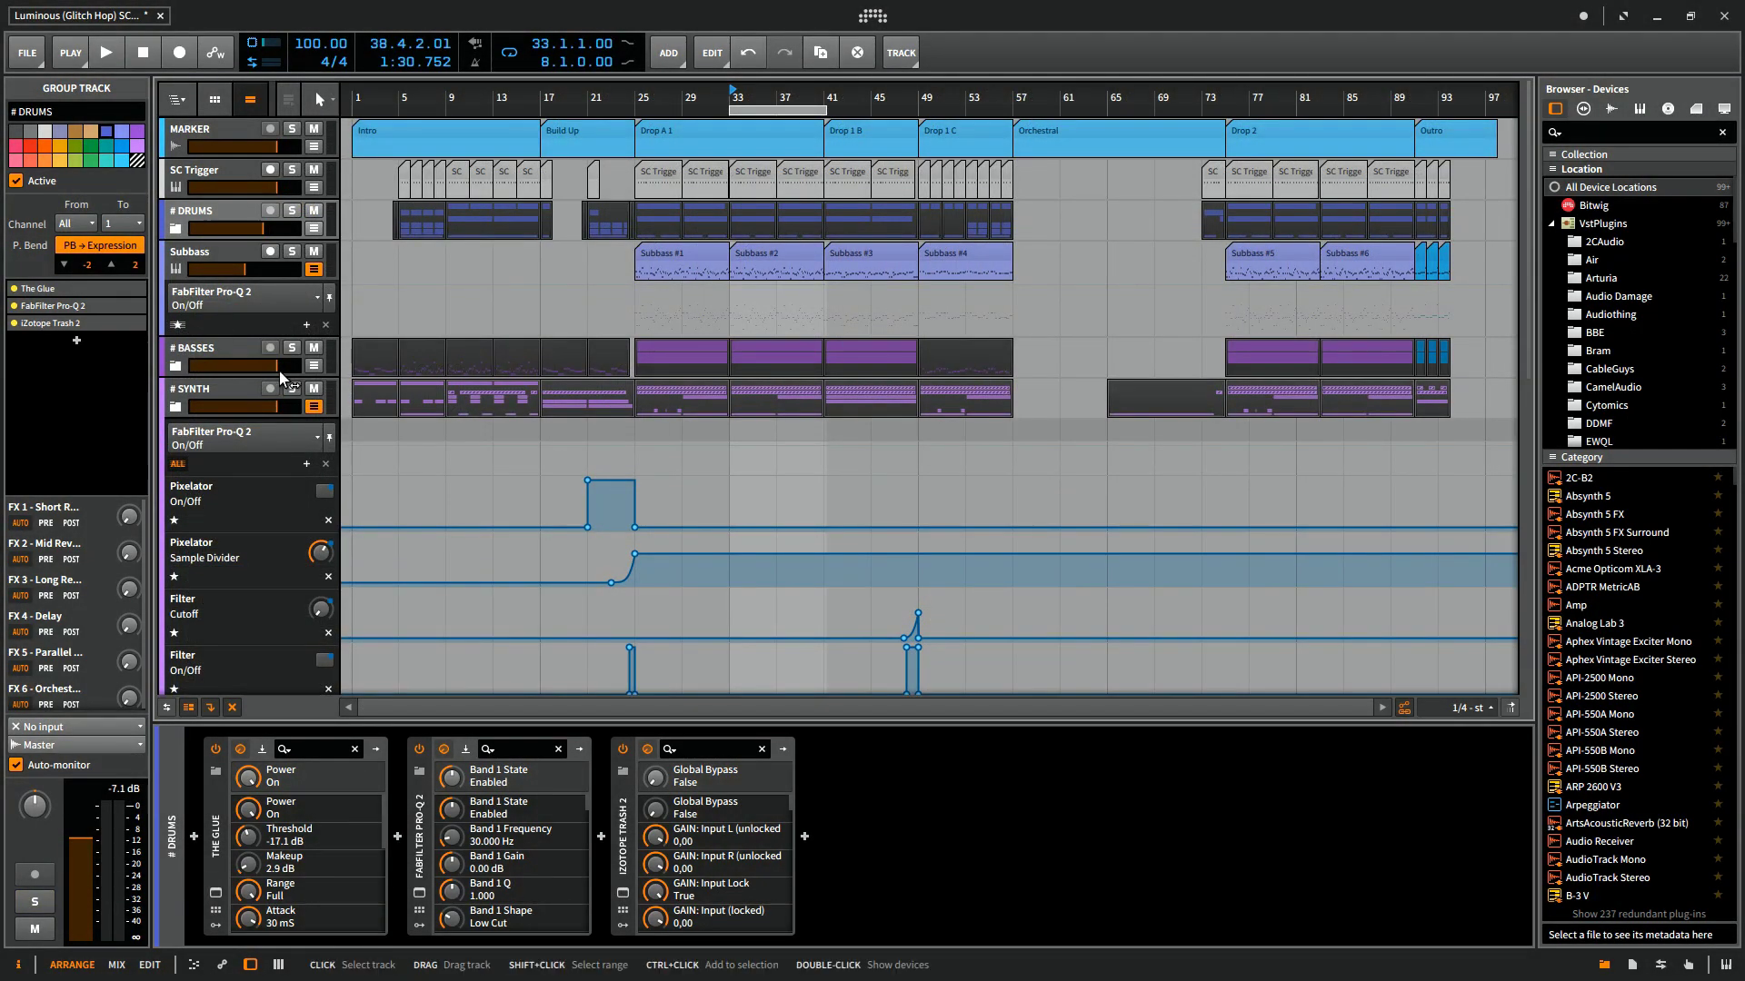
# Step: Unfold the BASSES group and view the device chains of the group and its Bass 1 track
pyautogui.click(247, 347)
pyautogui.click(177, 365)
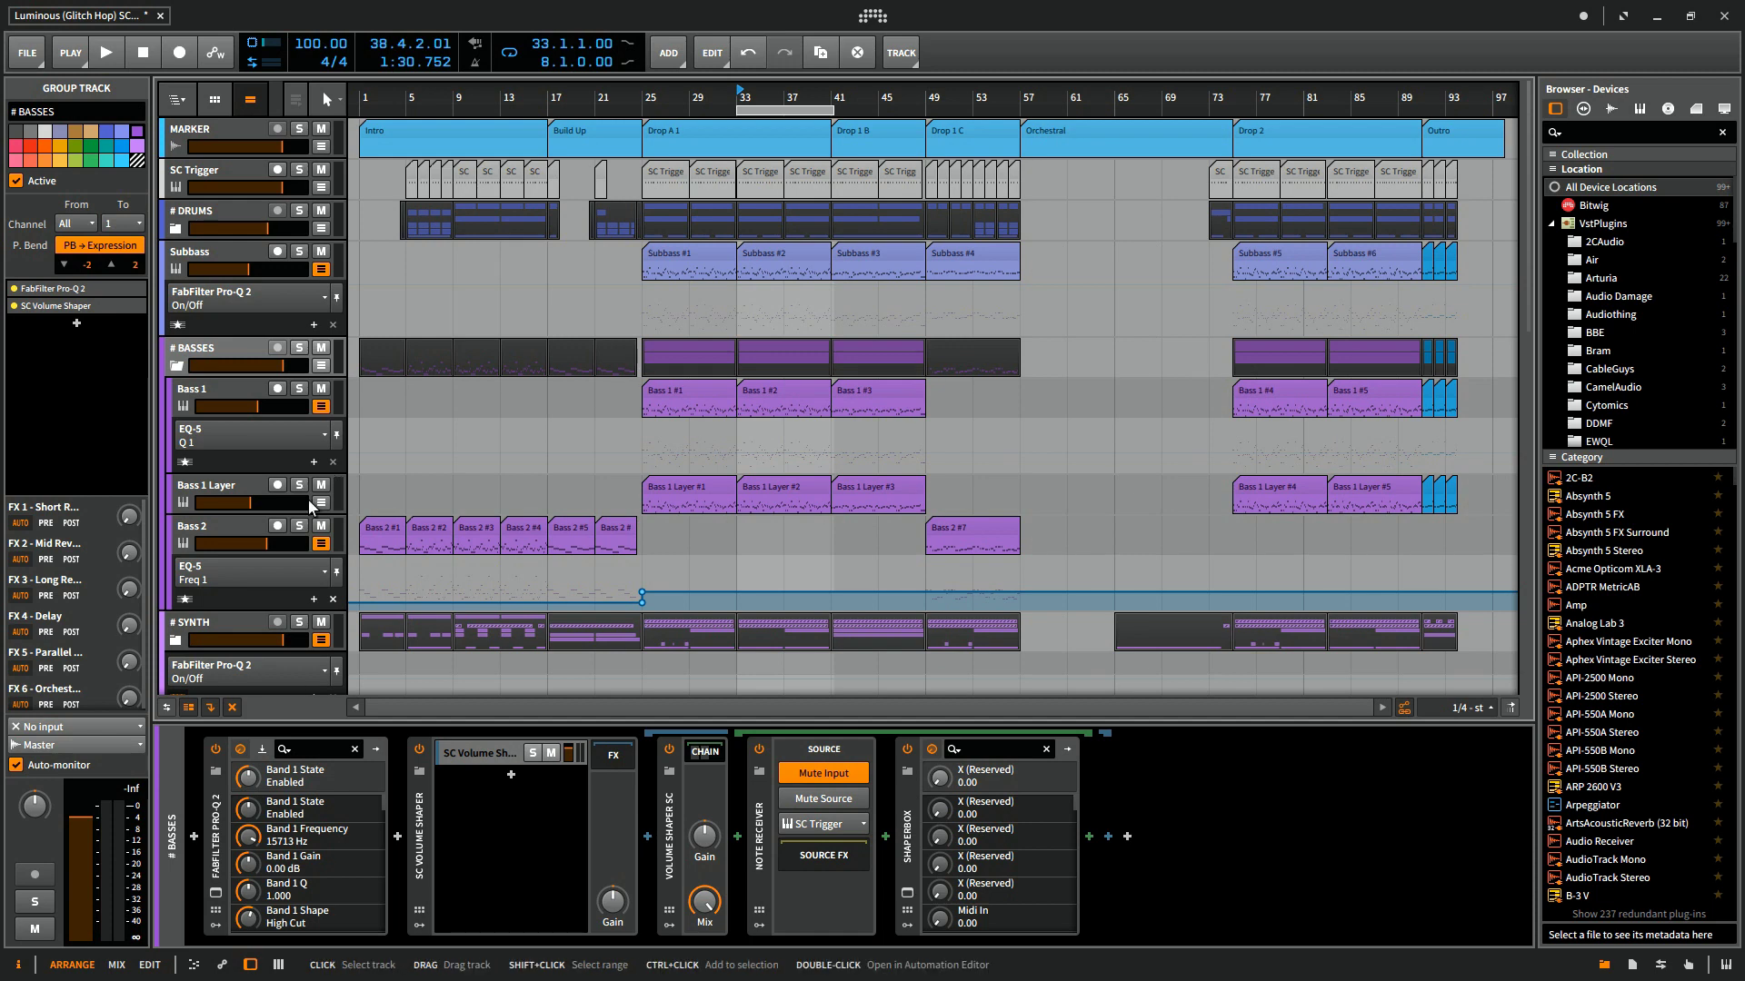
pyautogui.click(229, 389)
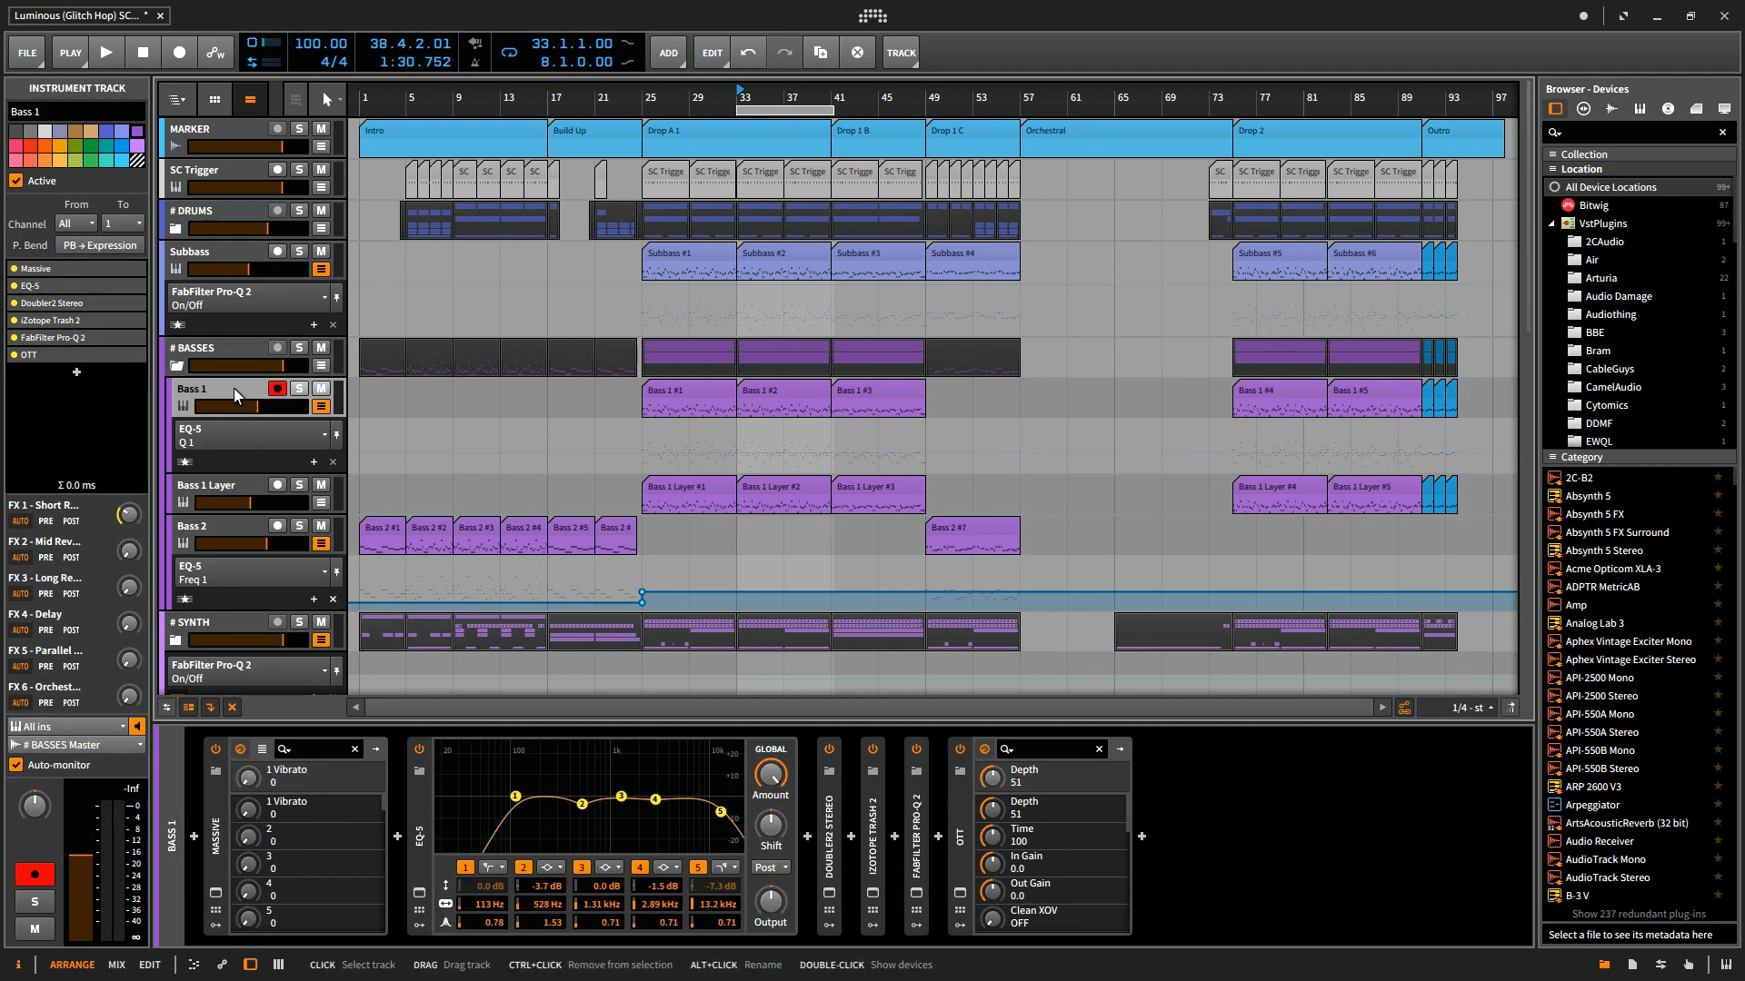
# Step: Solo the Bass 1 track, loop its first clip at bar 25, play it and stop playback
pyautogui.click(684, 392)
pyautogui.press('space')
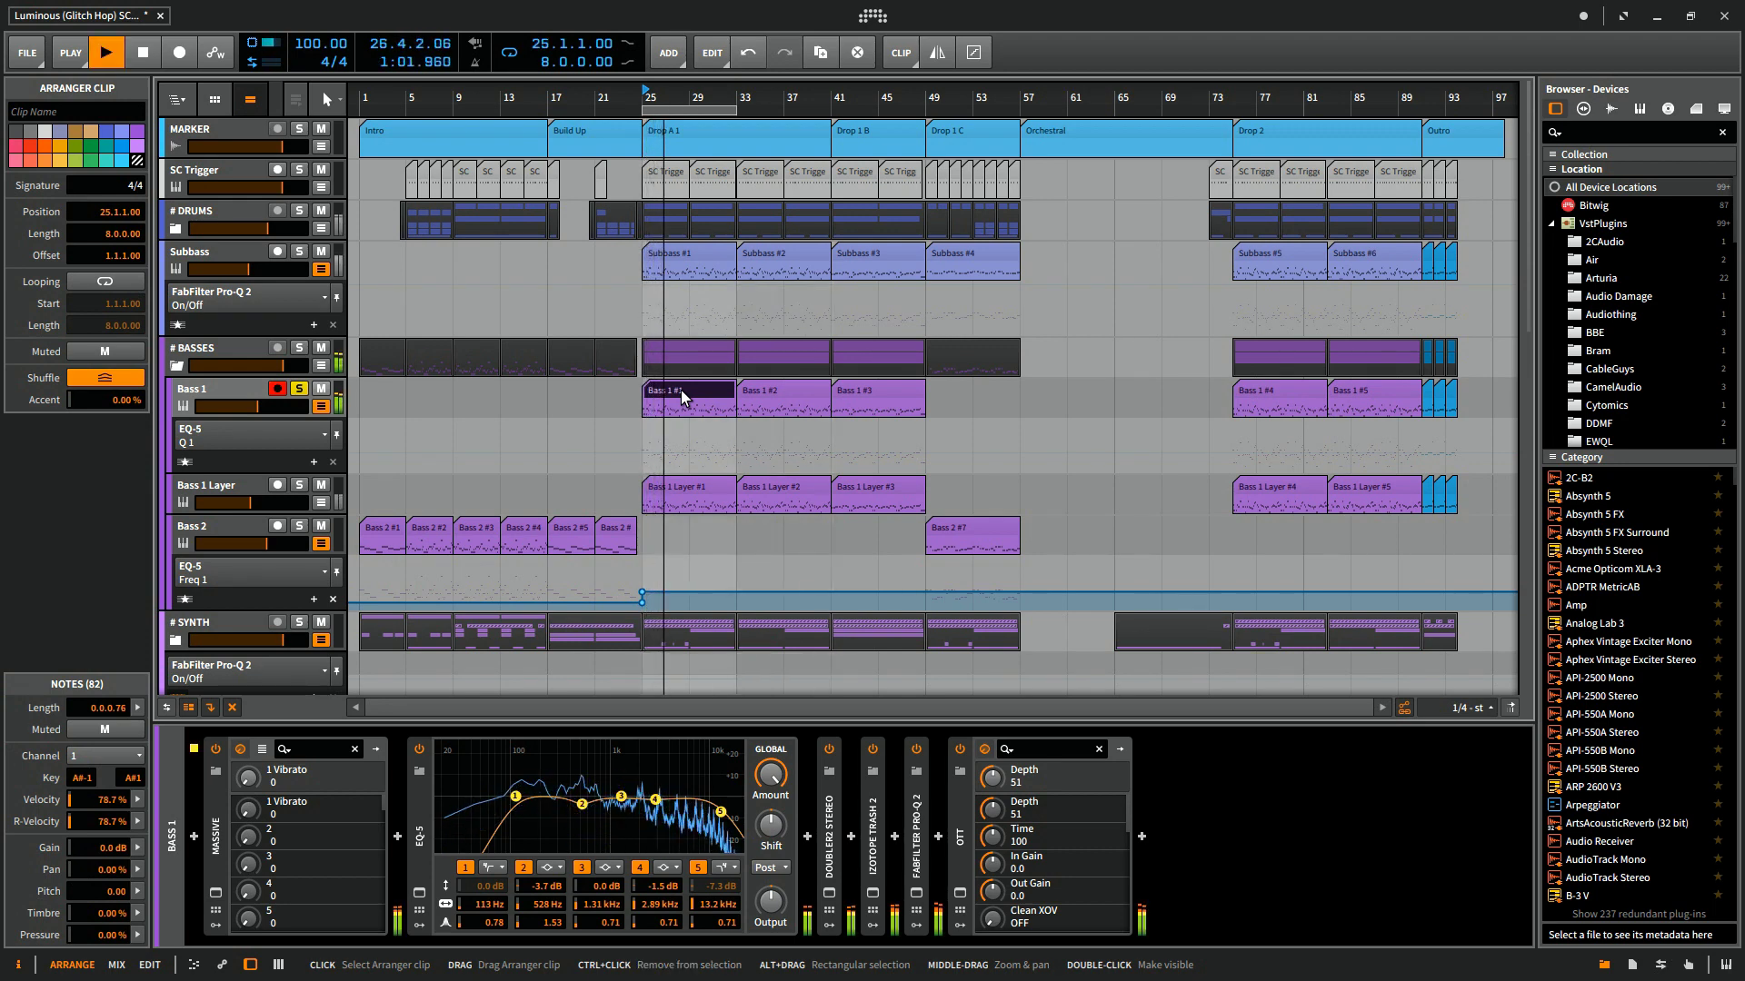
pyautogui.press('space')
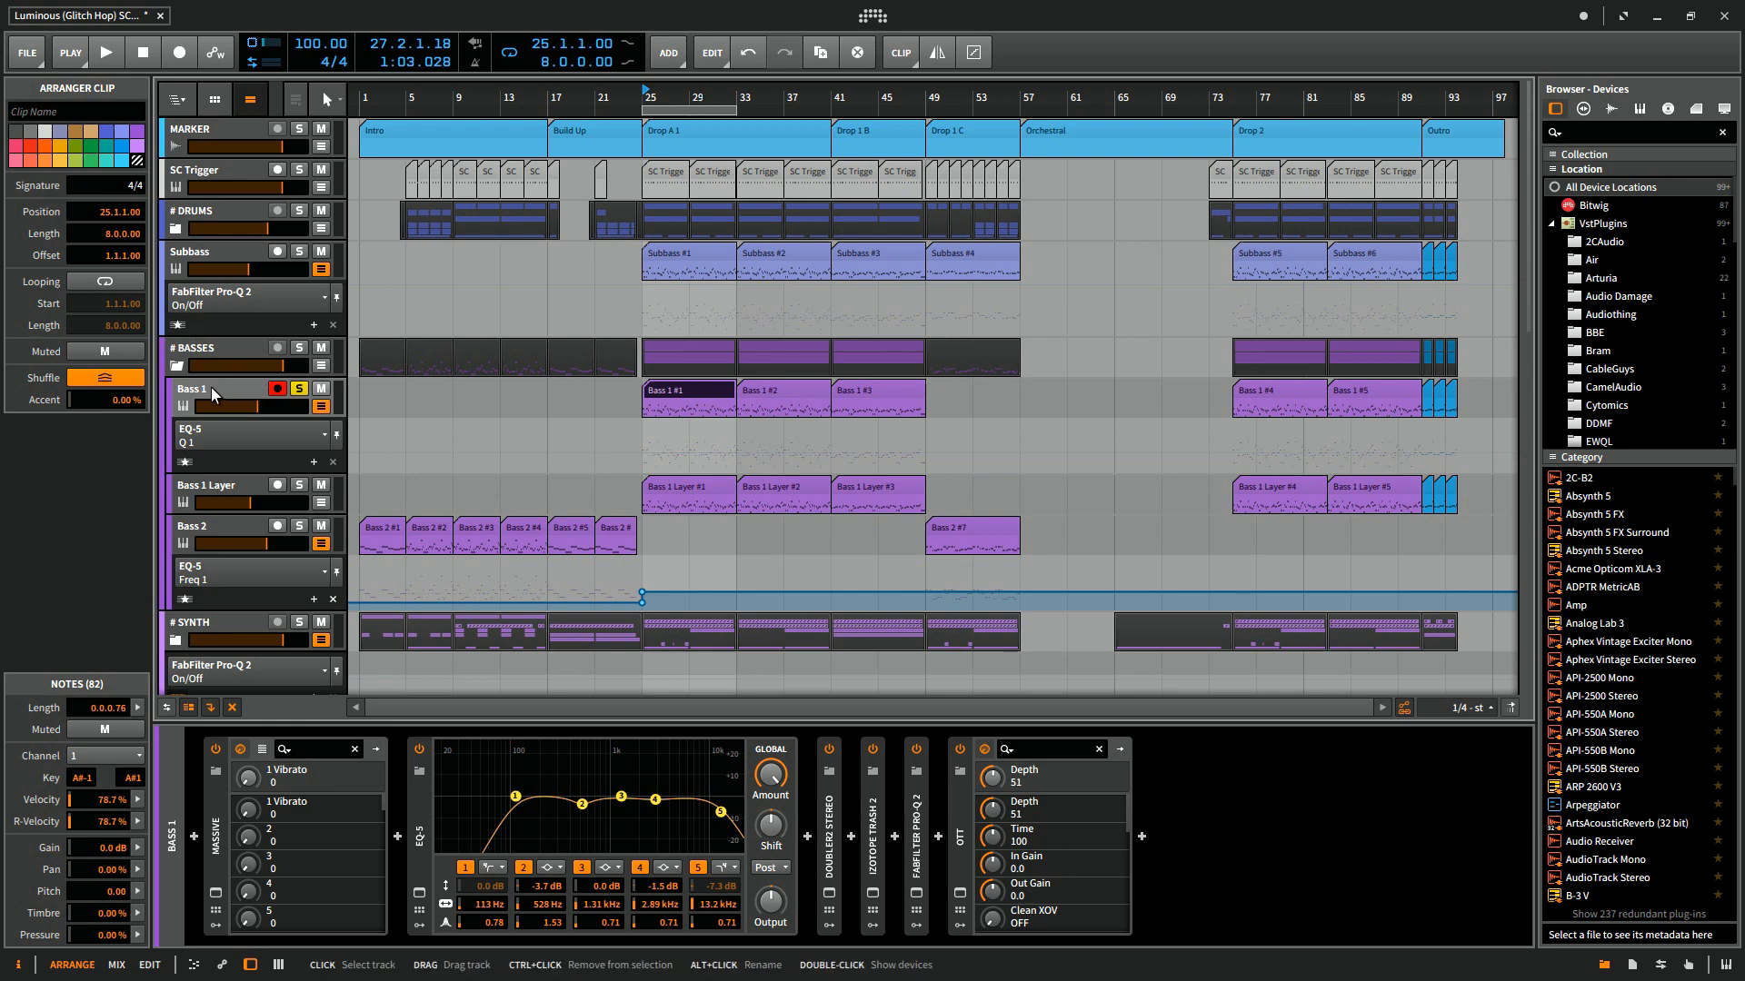
# Step: Open the Massive synth on Bass 1 and examine its oscillators, envelopes 1 and 2, FX2 and EQ settings
pyautogui.click(215, 894)
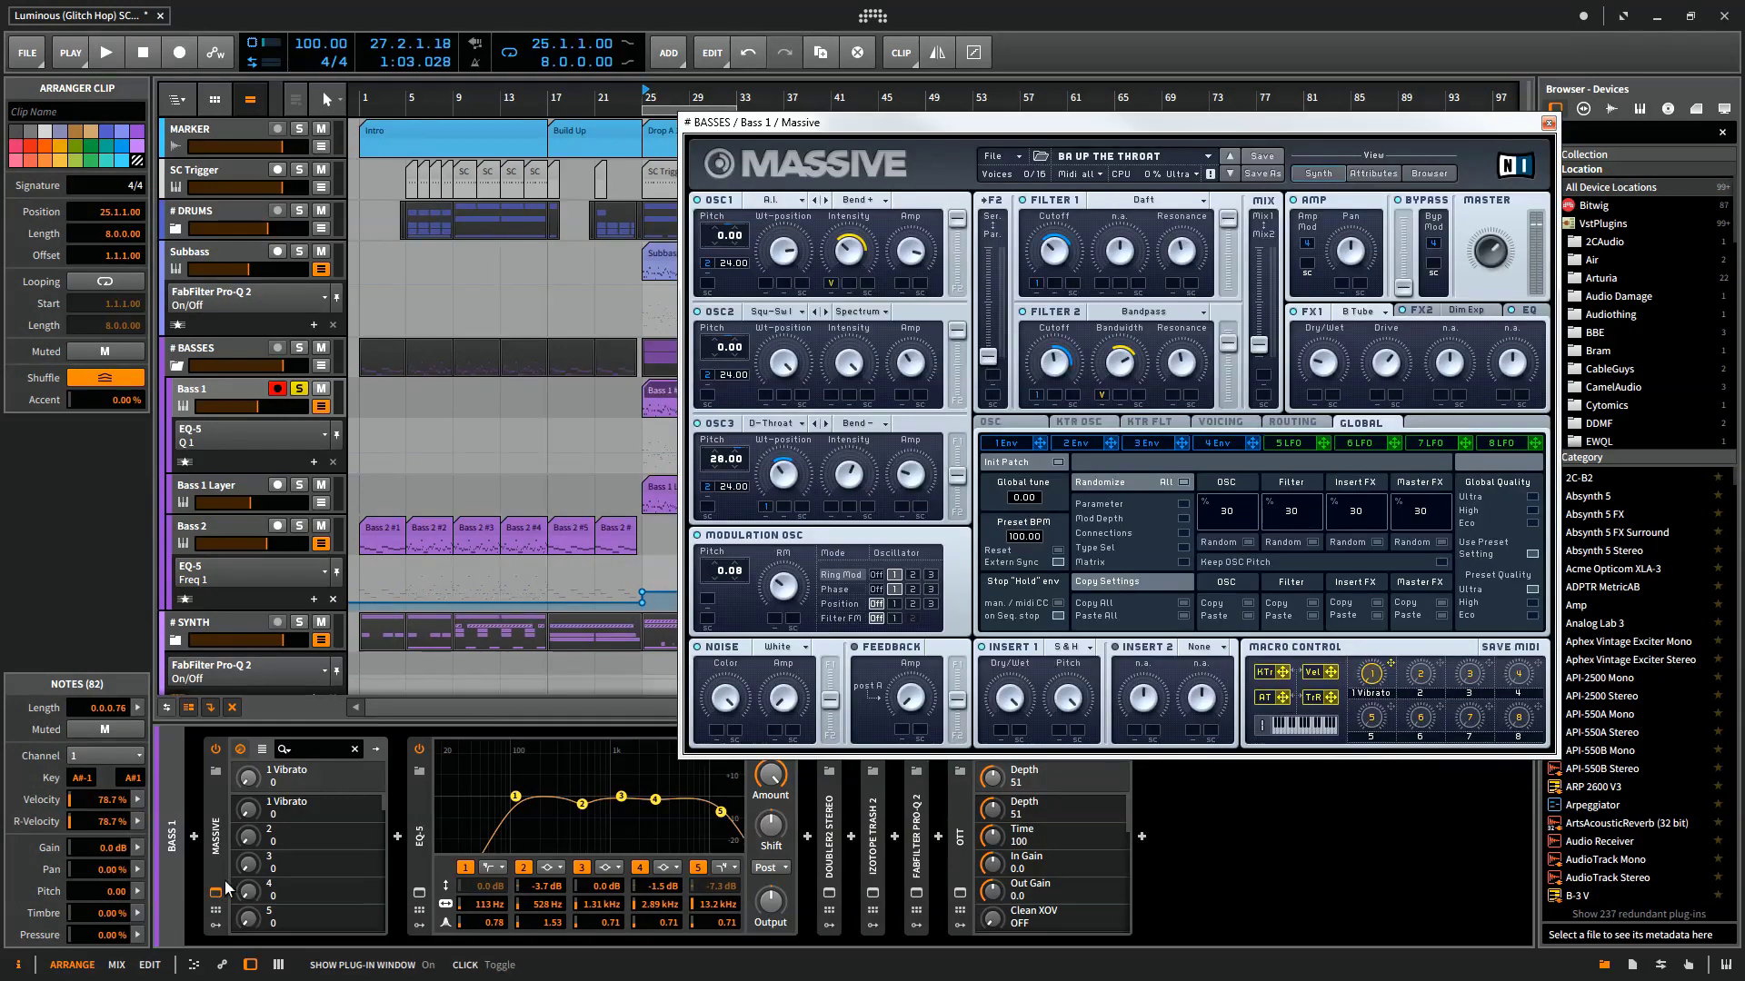
pyautogui.moveTo(992, 127); pyautogui.dragTo(798, 75)
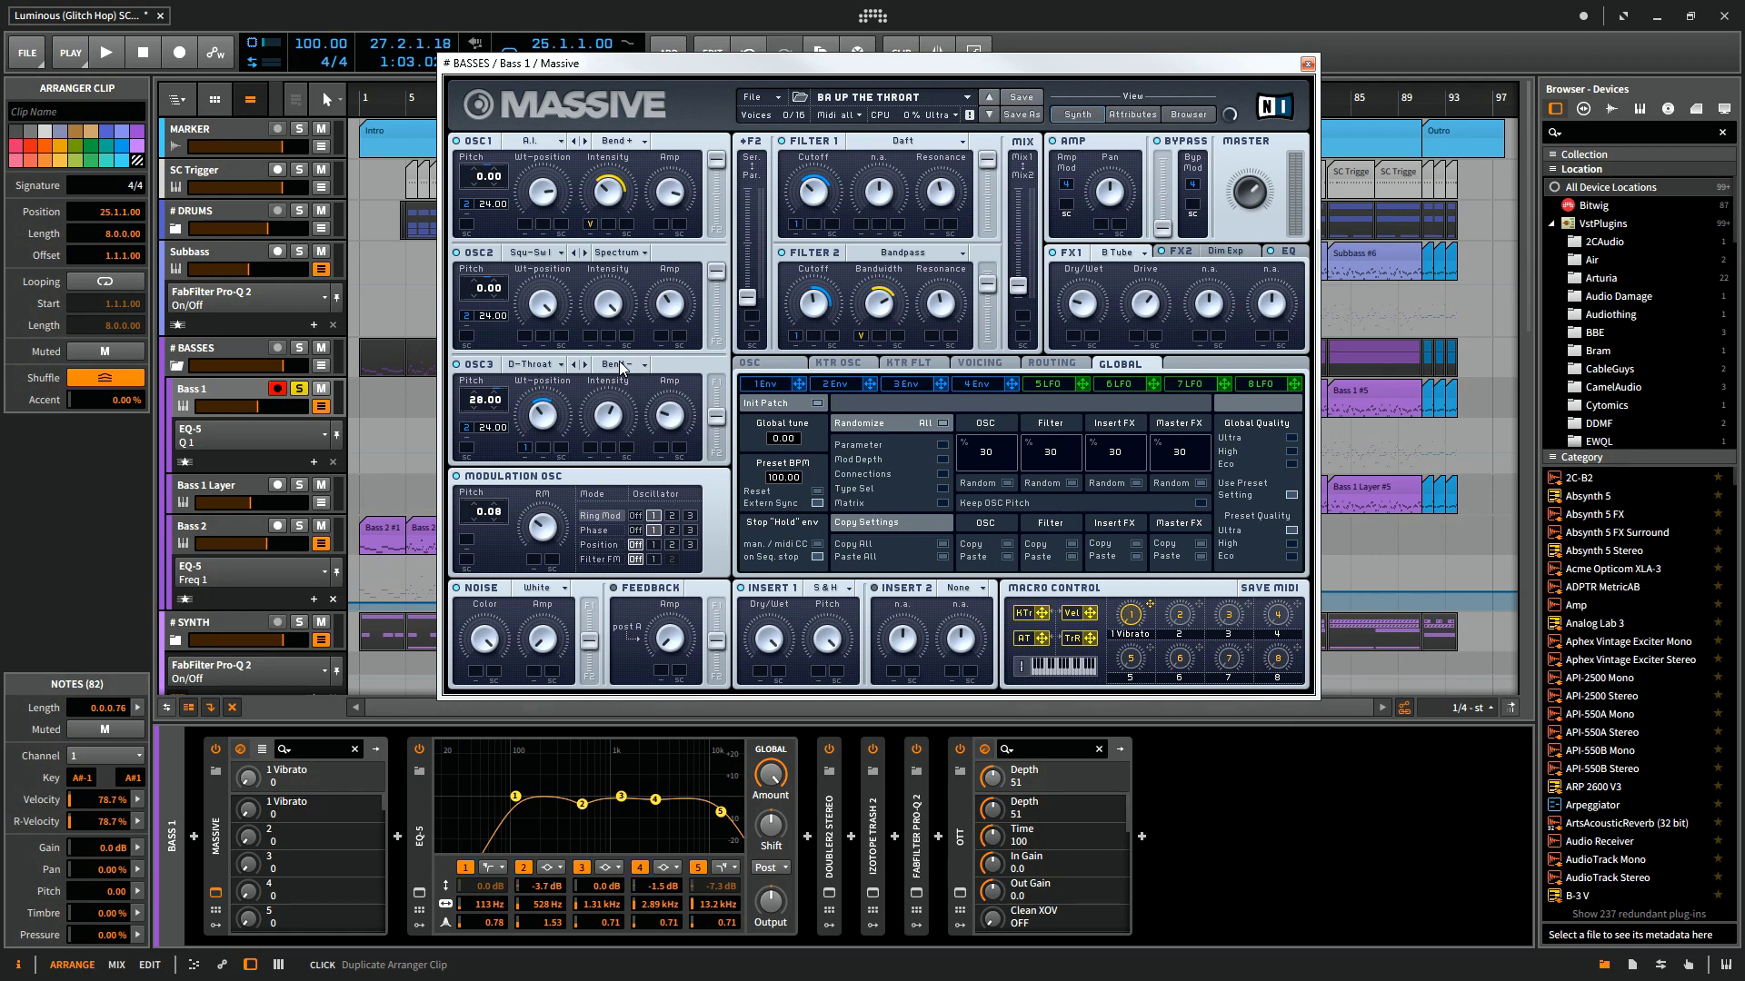
pyautogui.click(768, 385)
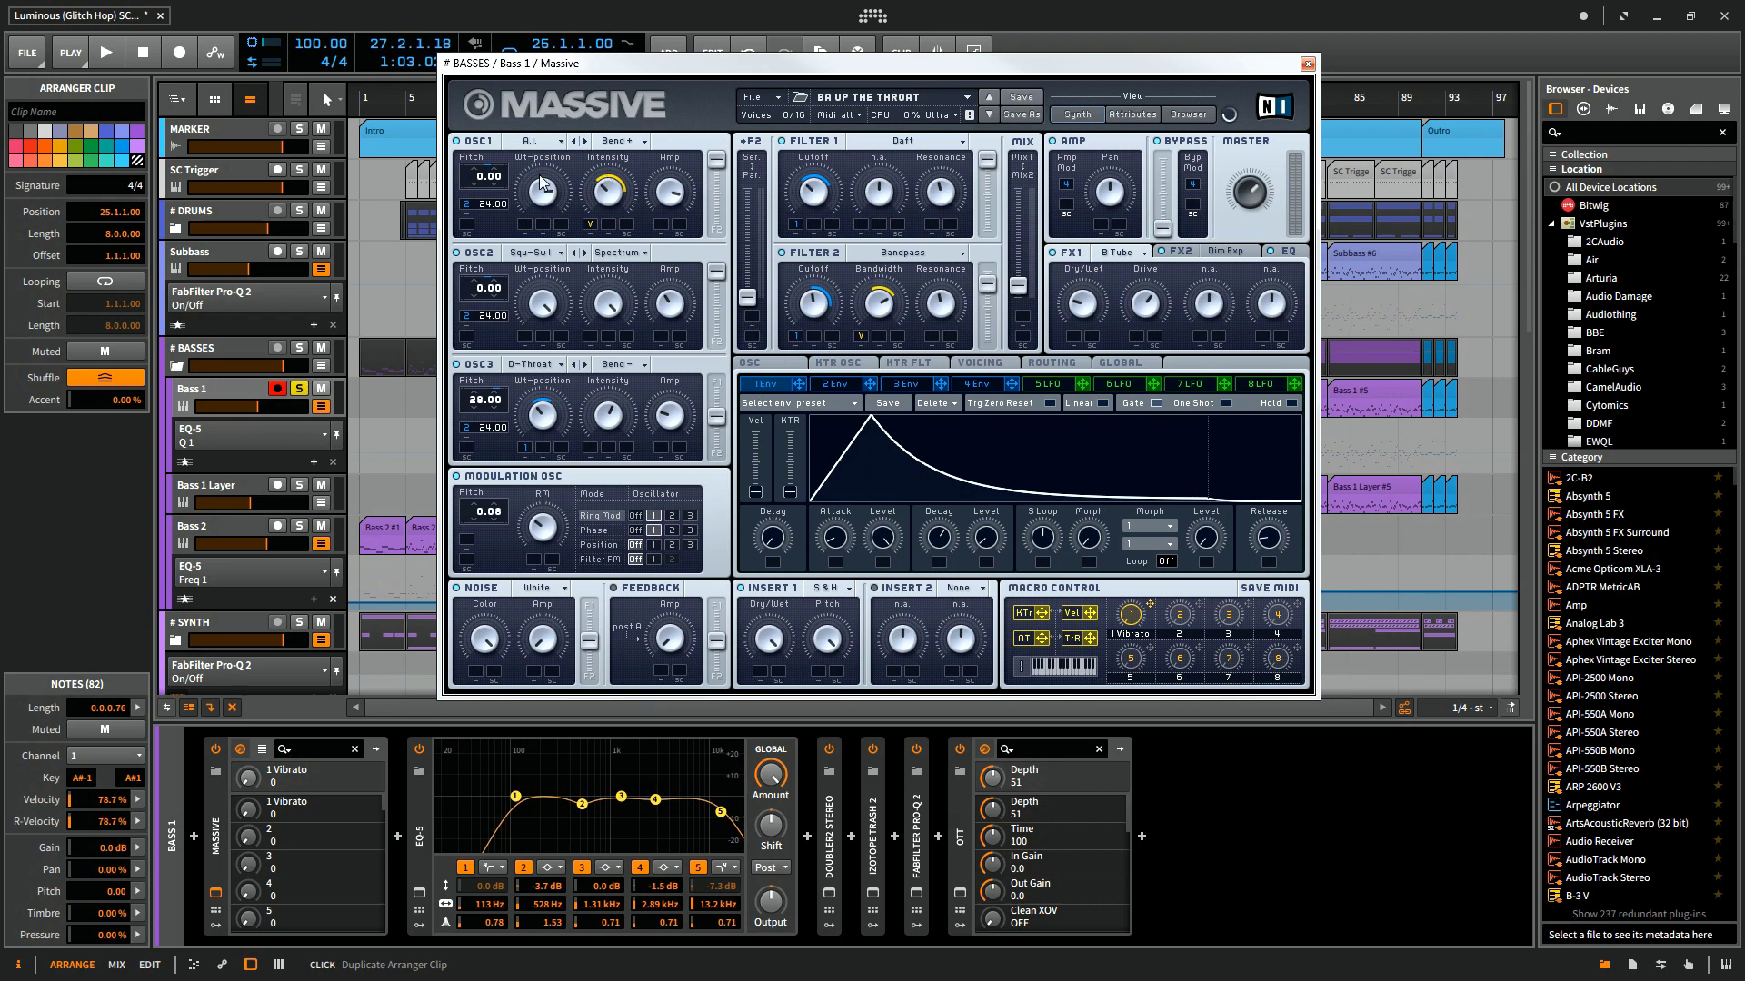
pyautogui.click(840, 384)
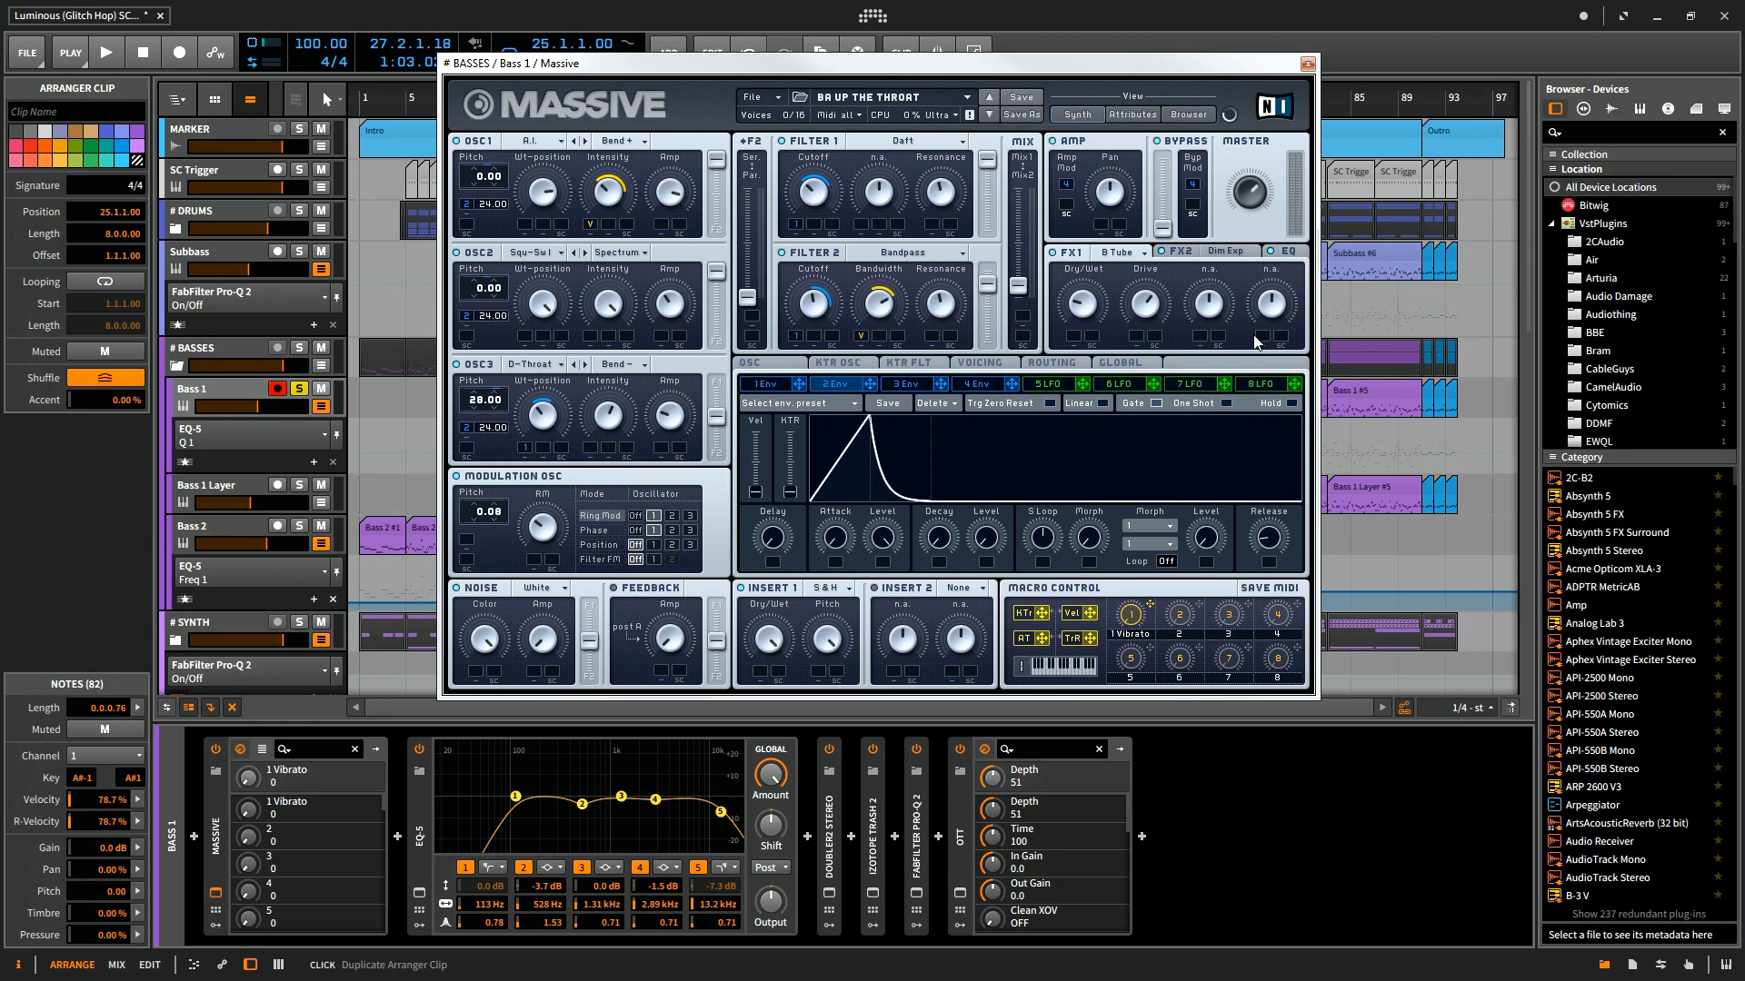
pyautogui.click(1210, 253)
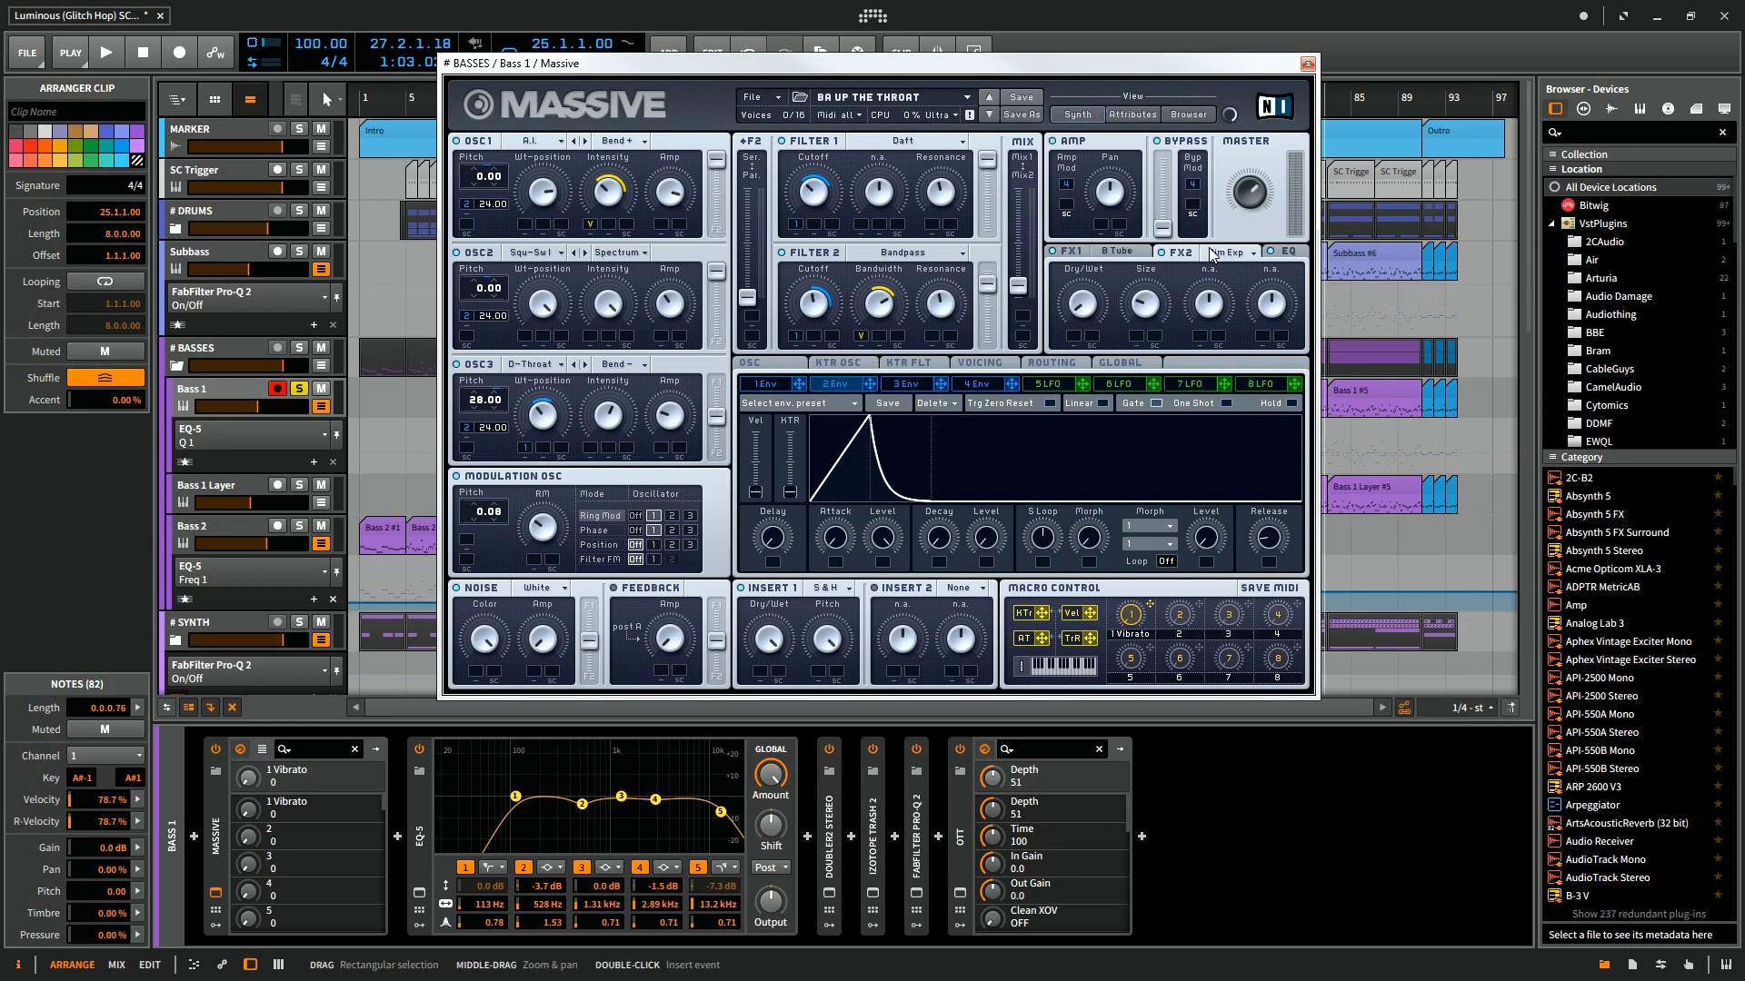
pyautogui.click(1284, 252)
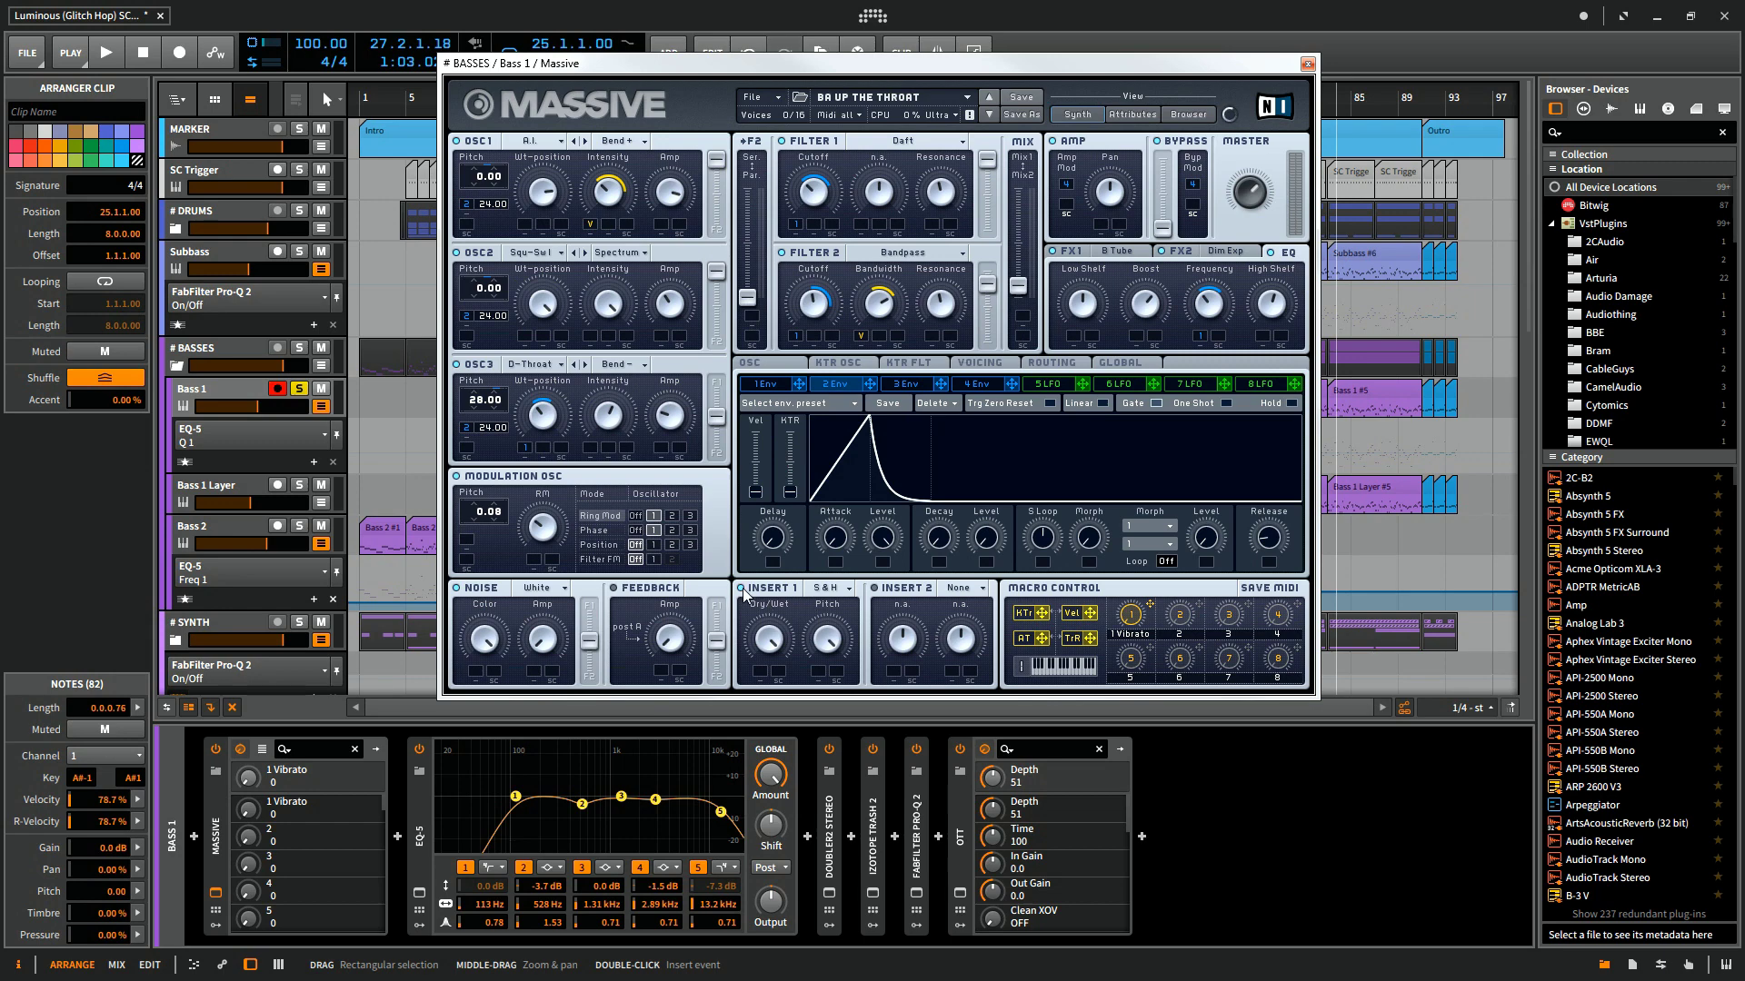
# Step: Play a short stretch of Bass 1, stop playback and close its Massive window
pyautogui.press('space')
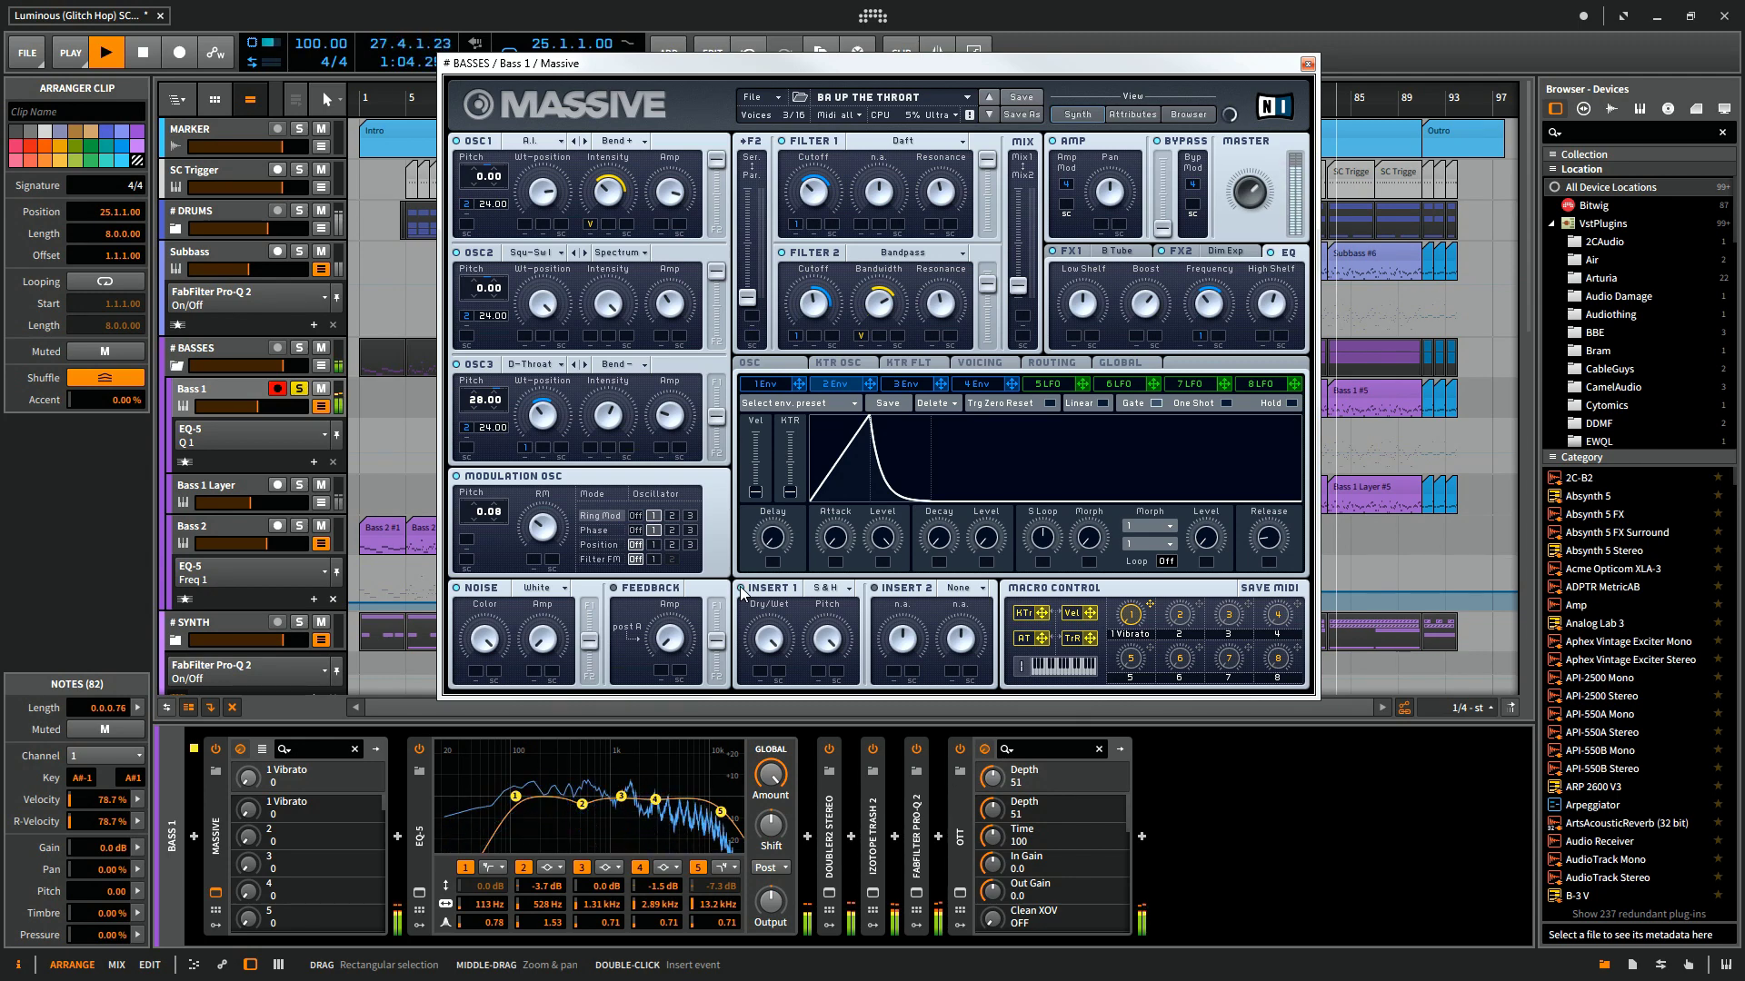
pyautogui.press('space')
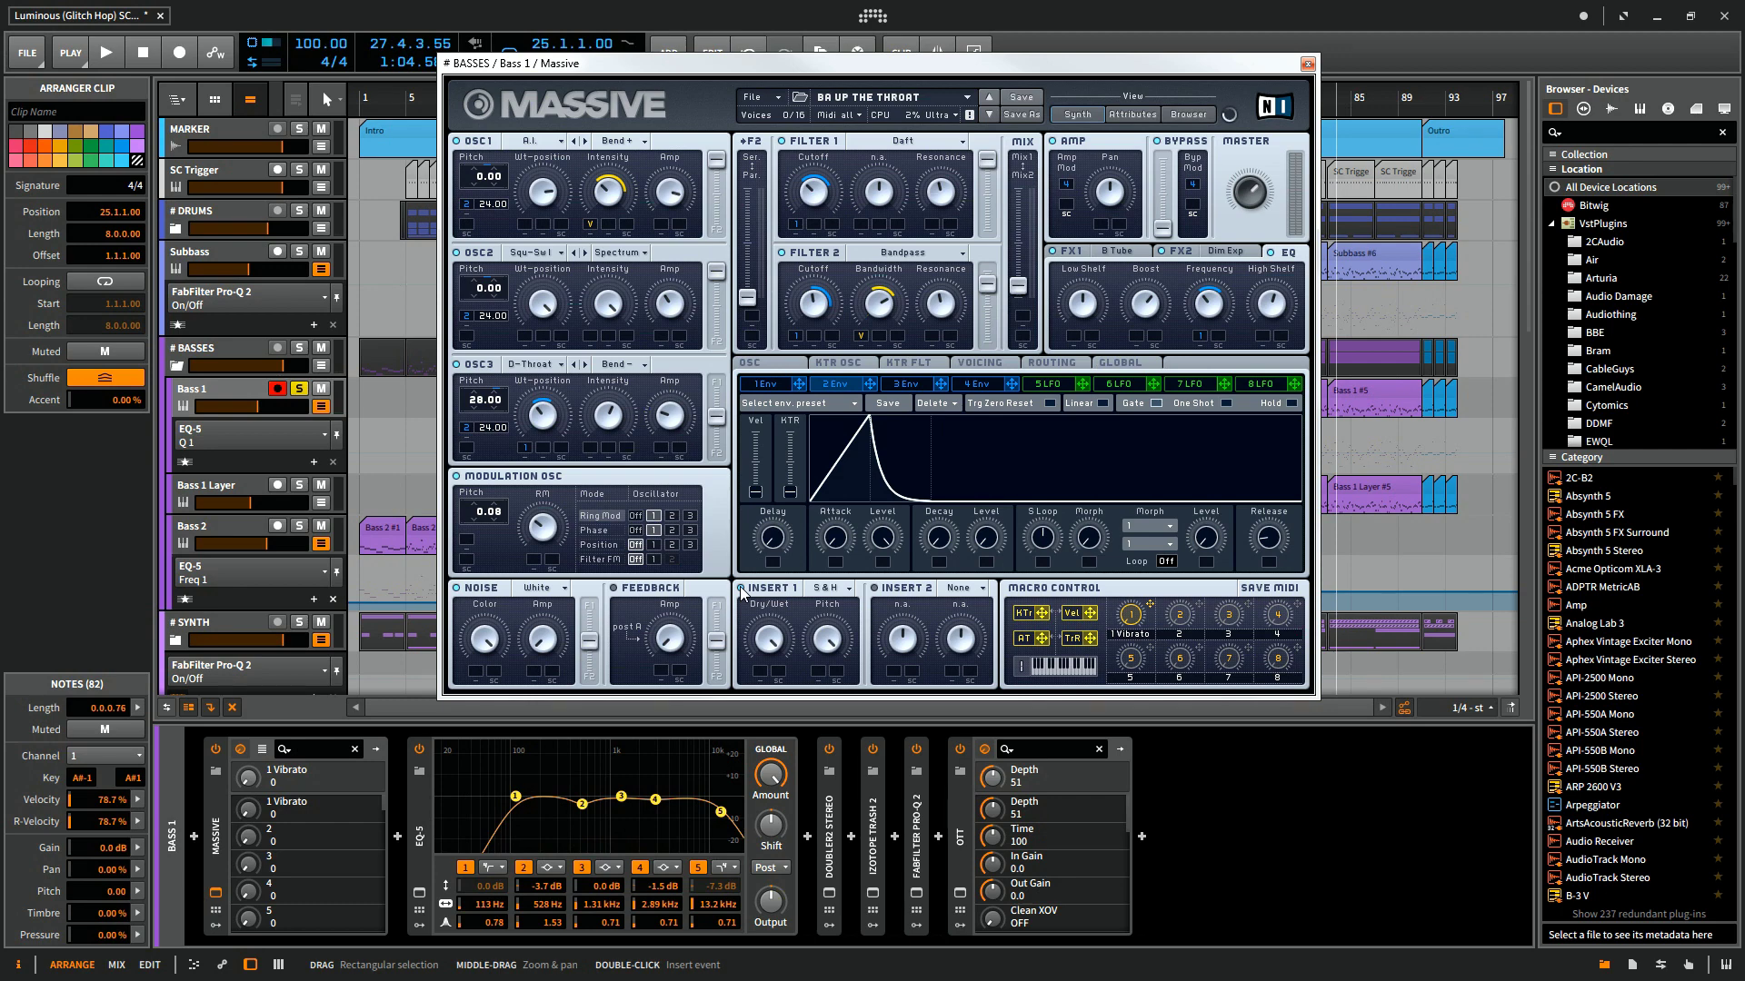
pyautogui.click(1305, 62)
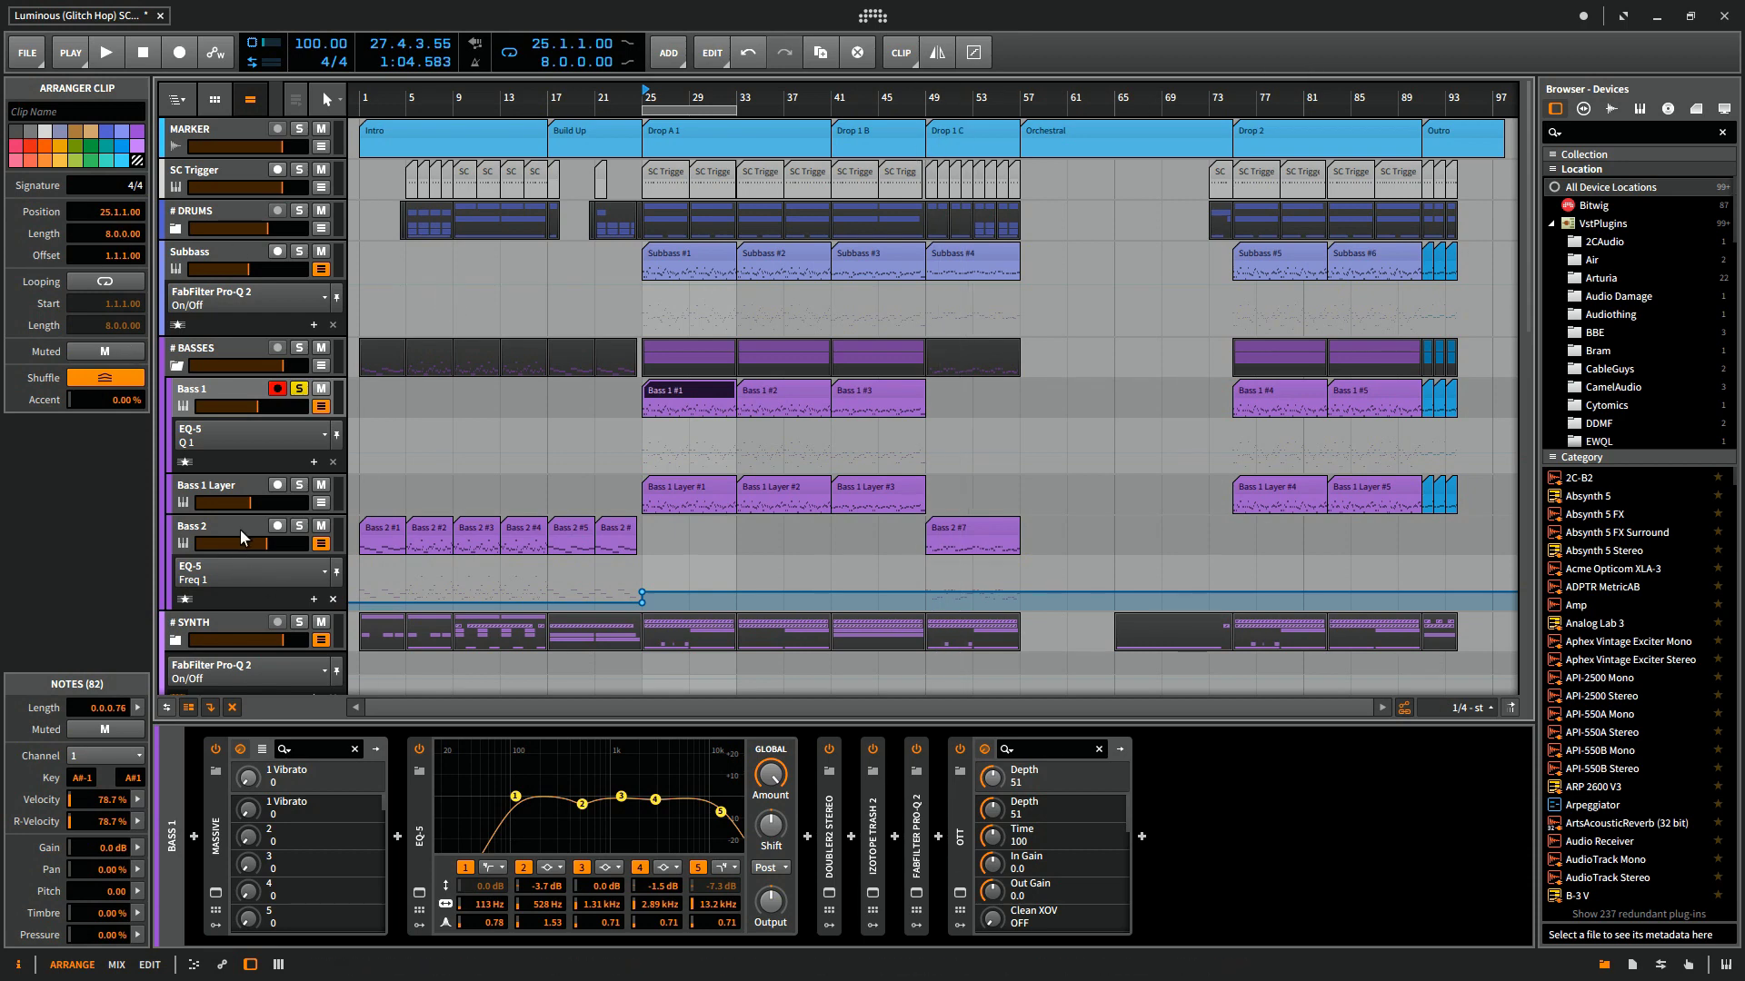
# Step: Show the Bass 1 Layer device chain and view its Massive synth settings, closing the synth window again
pyautogui.click(222, 487)
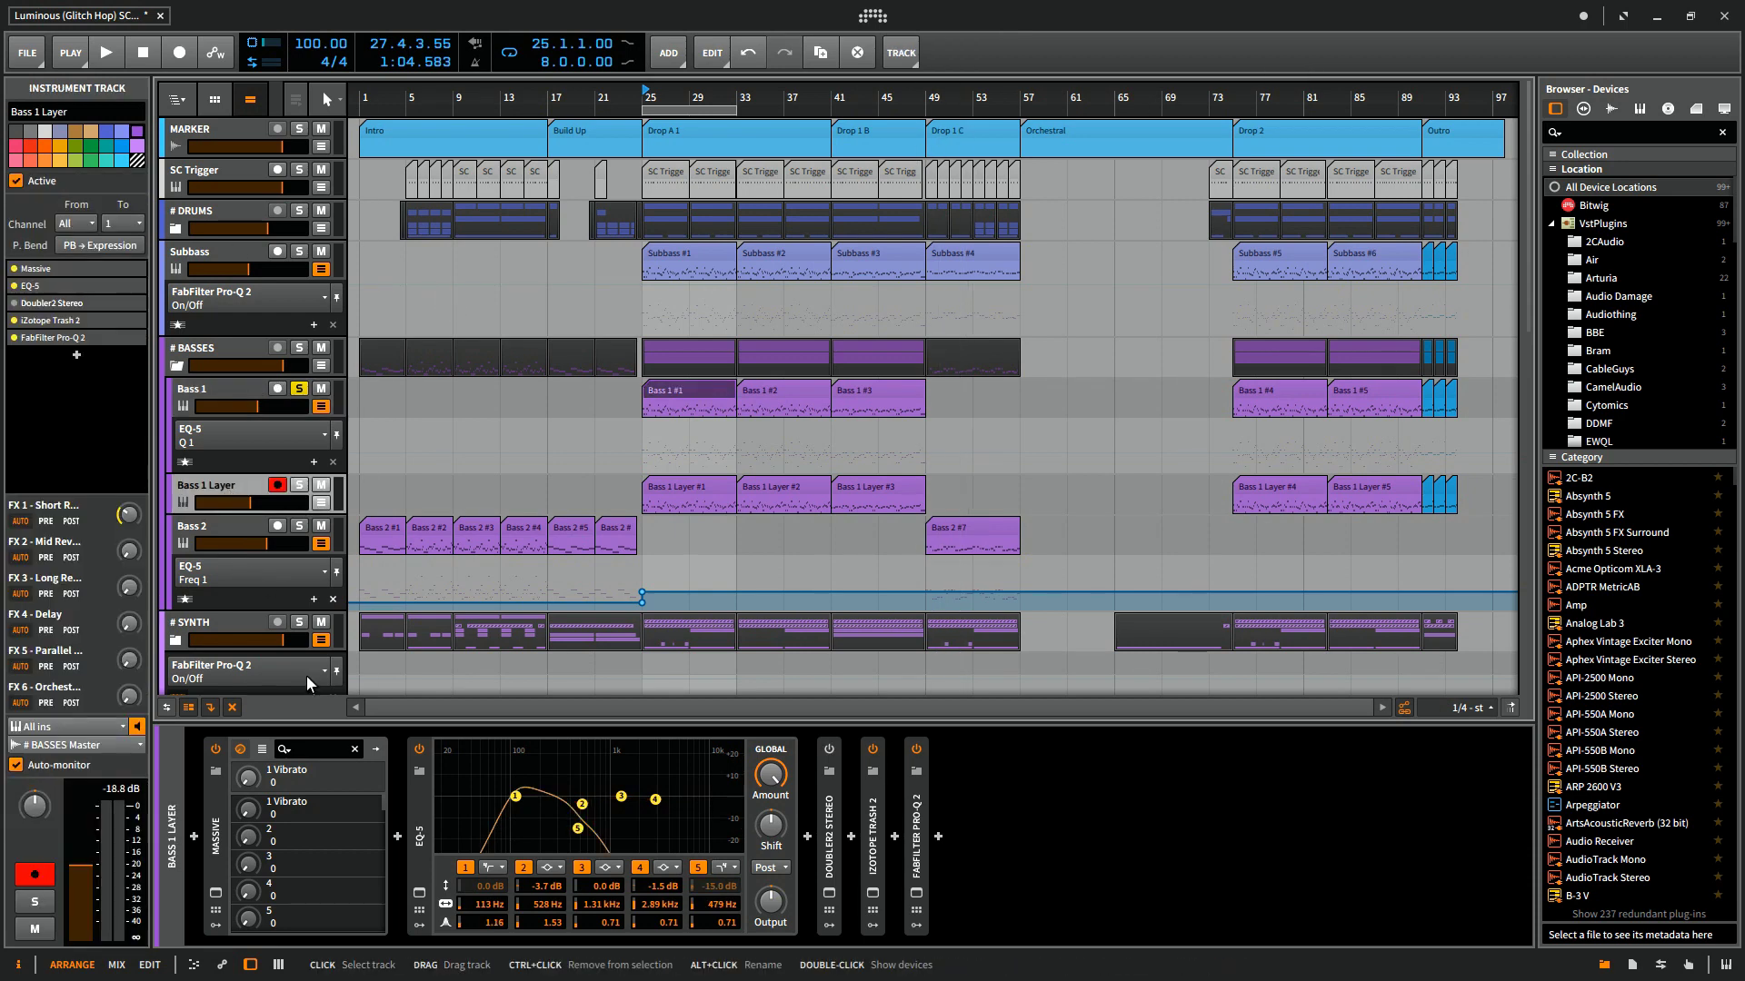
pyautogui.click(217, 892)
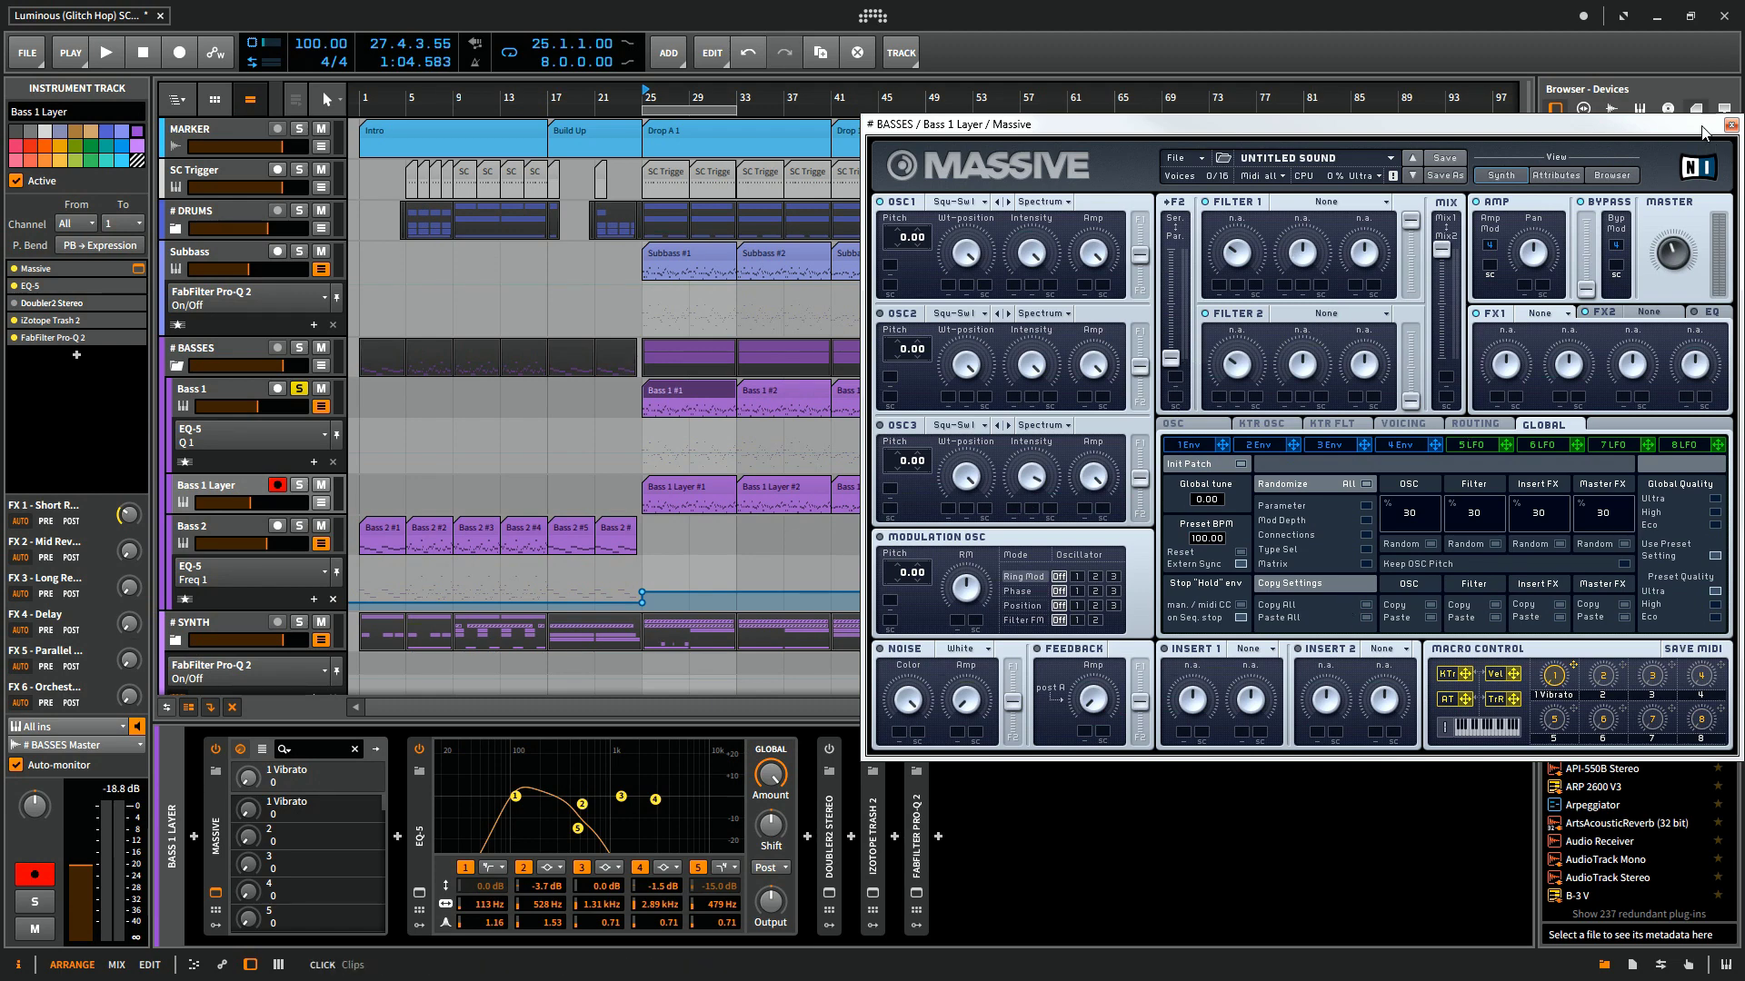
pyautogui.click(1731, 127)
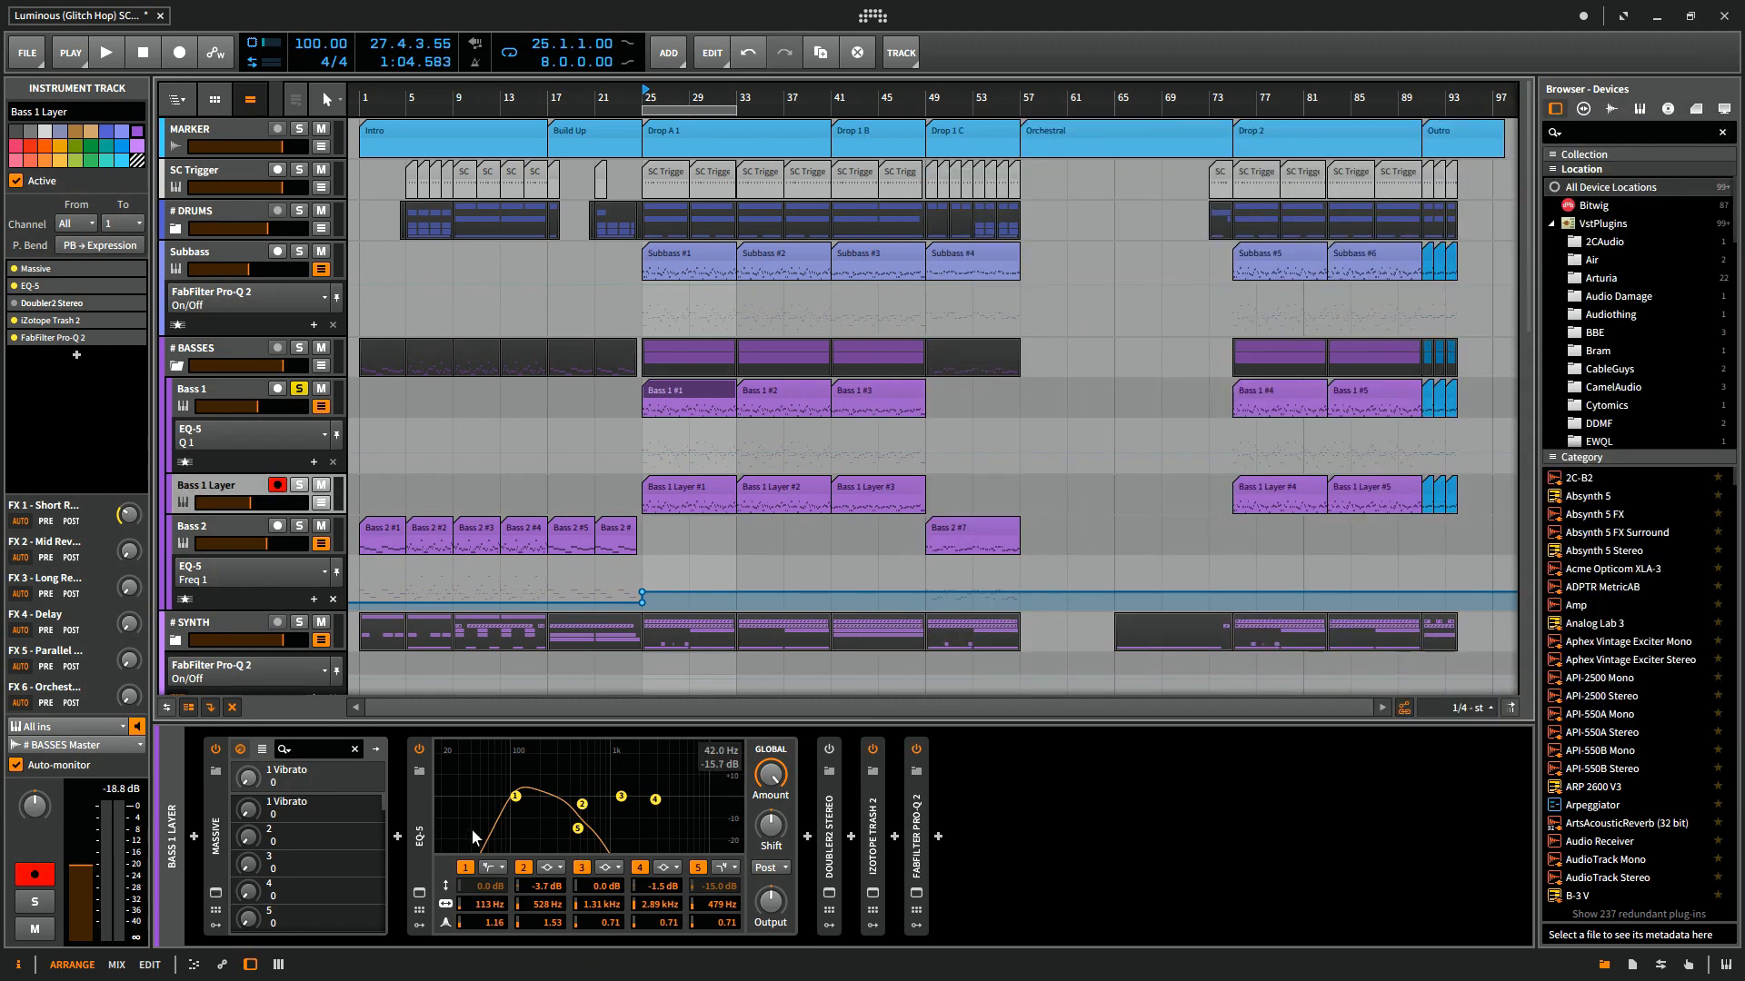
# Step: View the Filter 2 and Trash modules of iZotope Trash 2 and the FabFilter Pro-Q 2 curve on Bass 1 Layer, closing both windows again
pyautogui.click(874, 892)
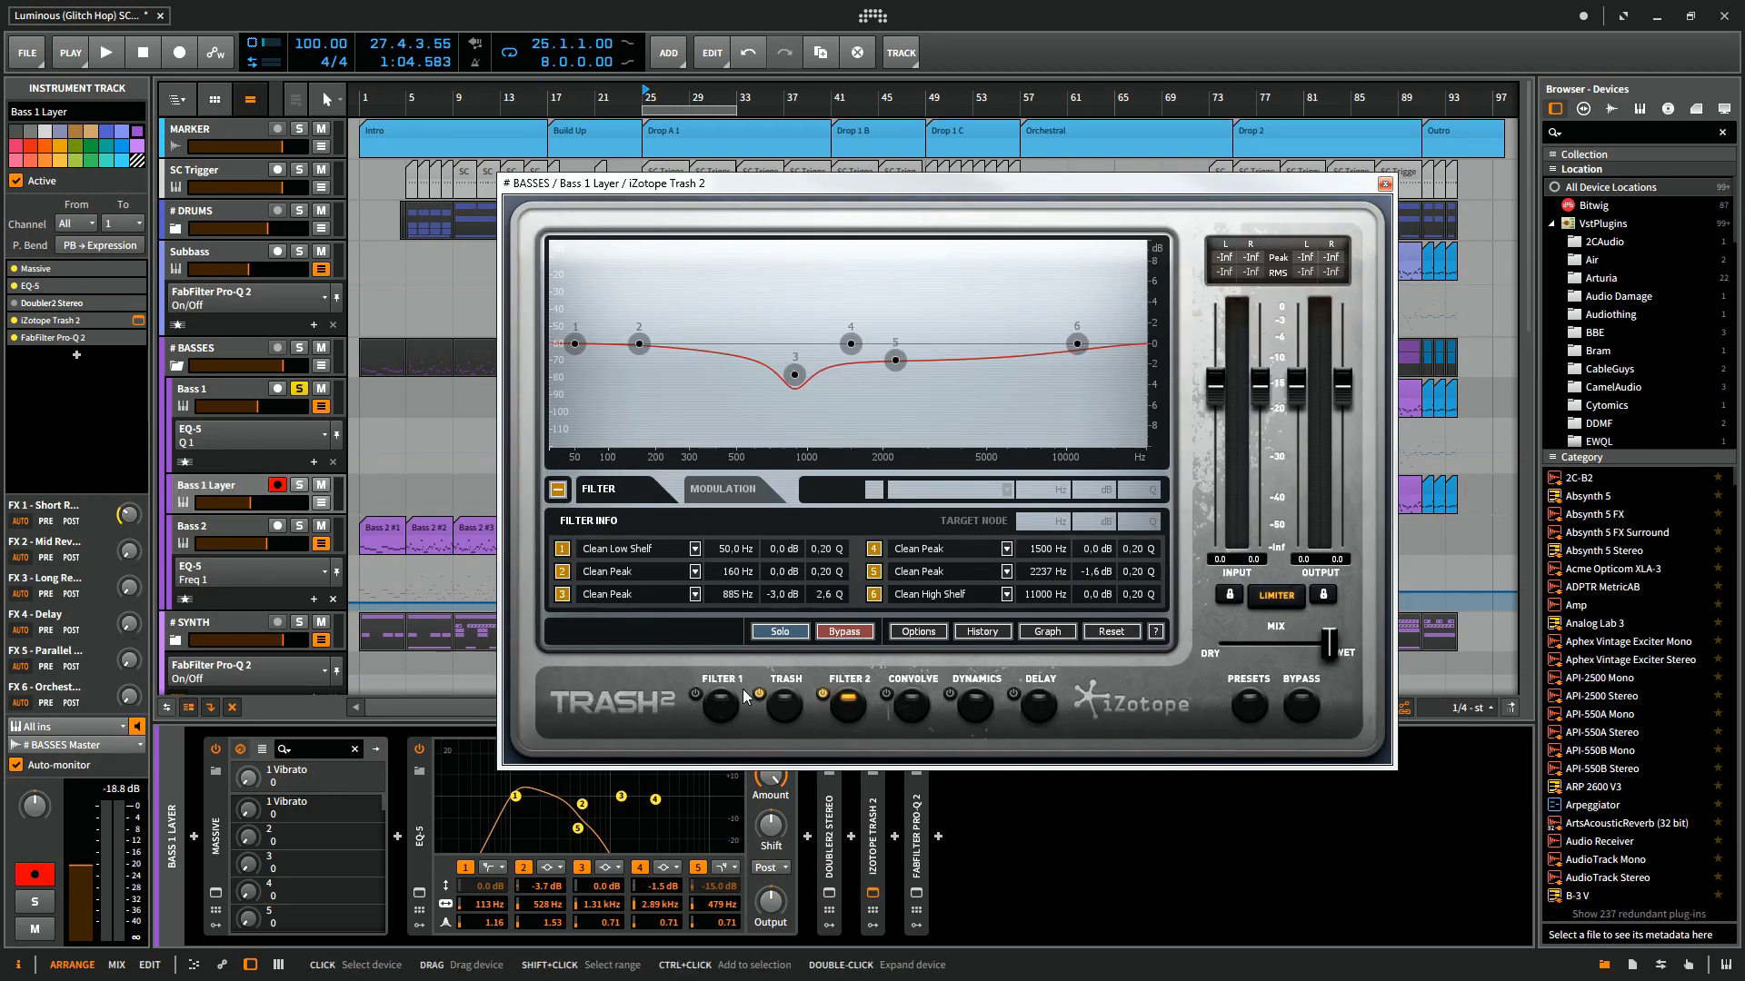
pyautogui.click(778, 706)
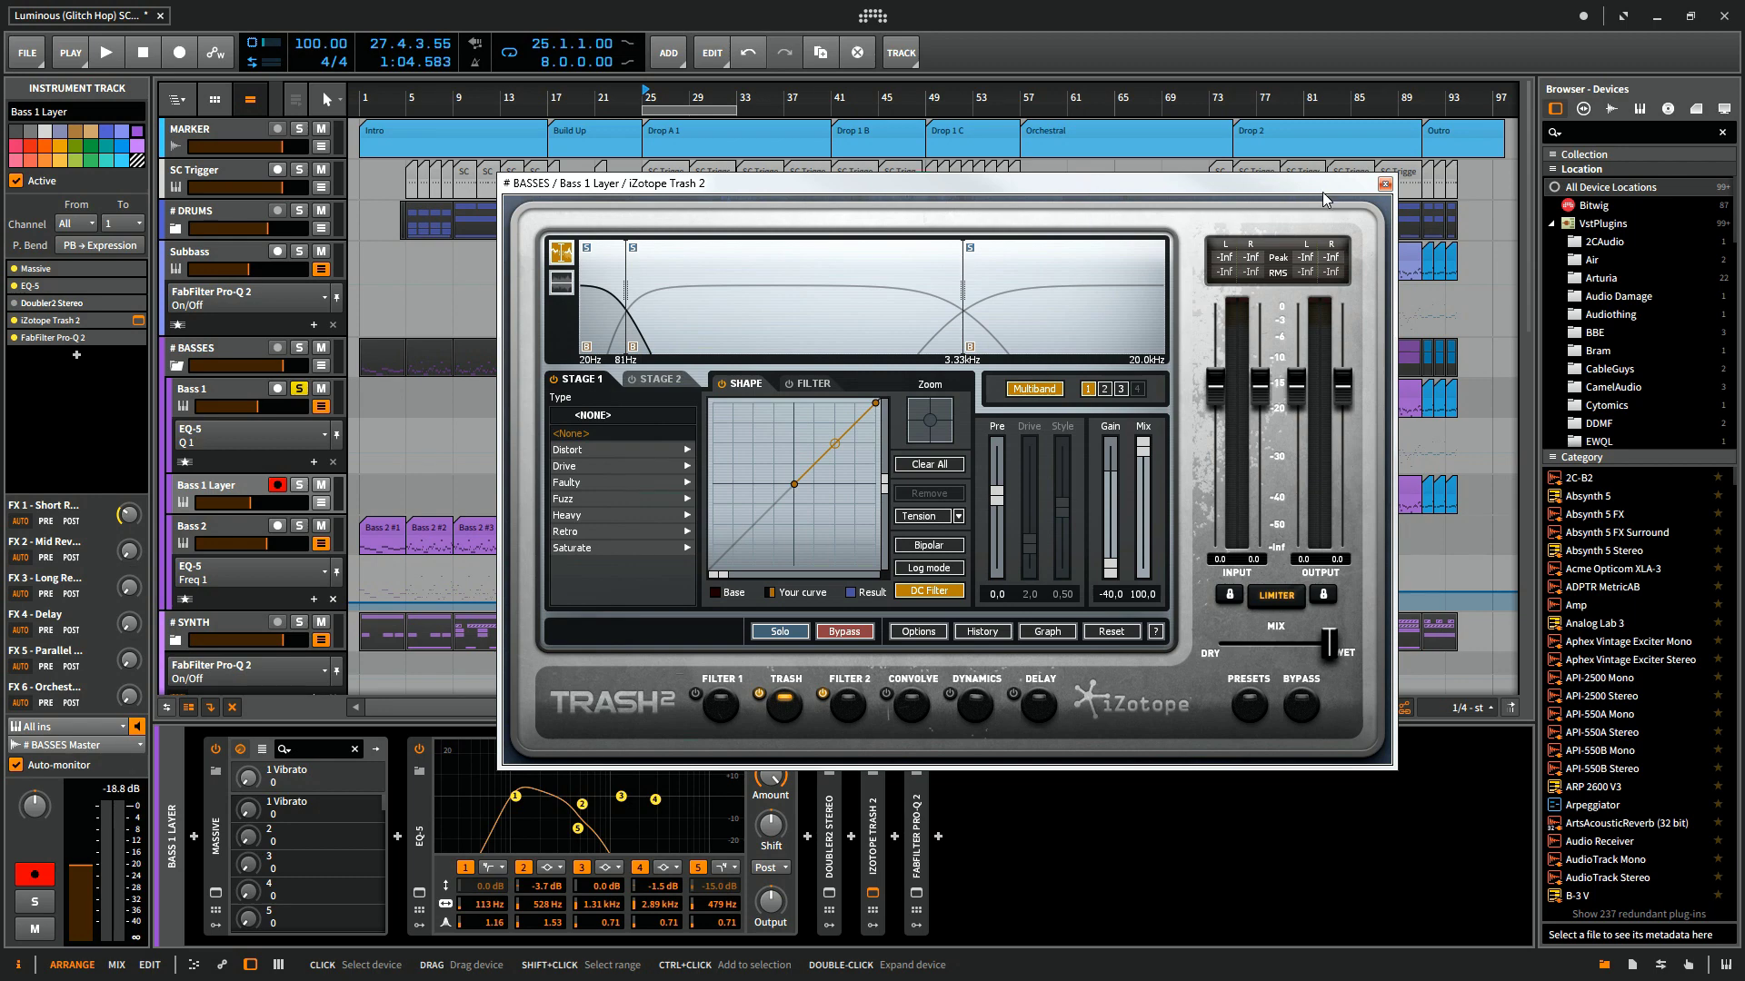
pyautogui.click(1385, 185)
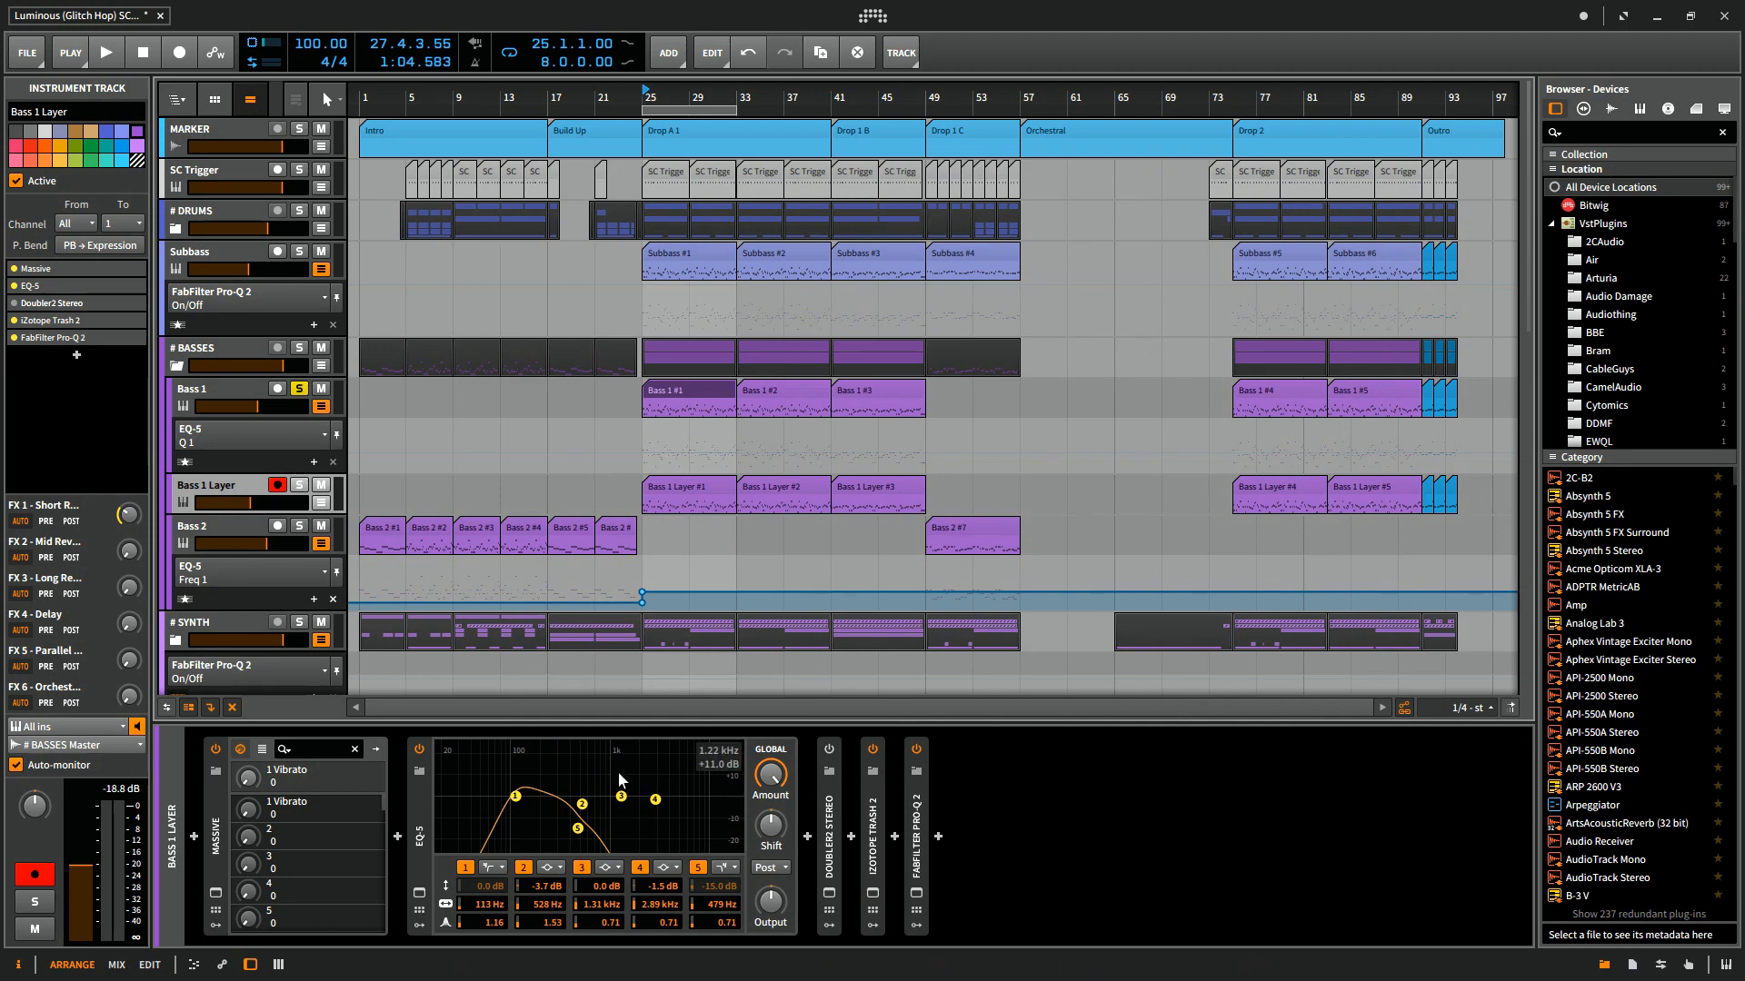
pyautogui.click(916, 892)
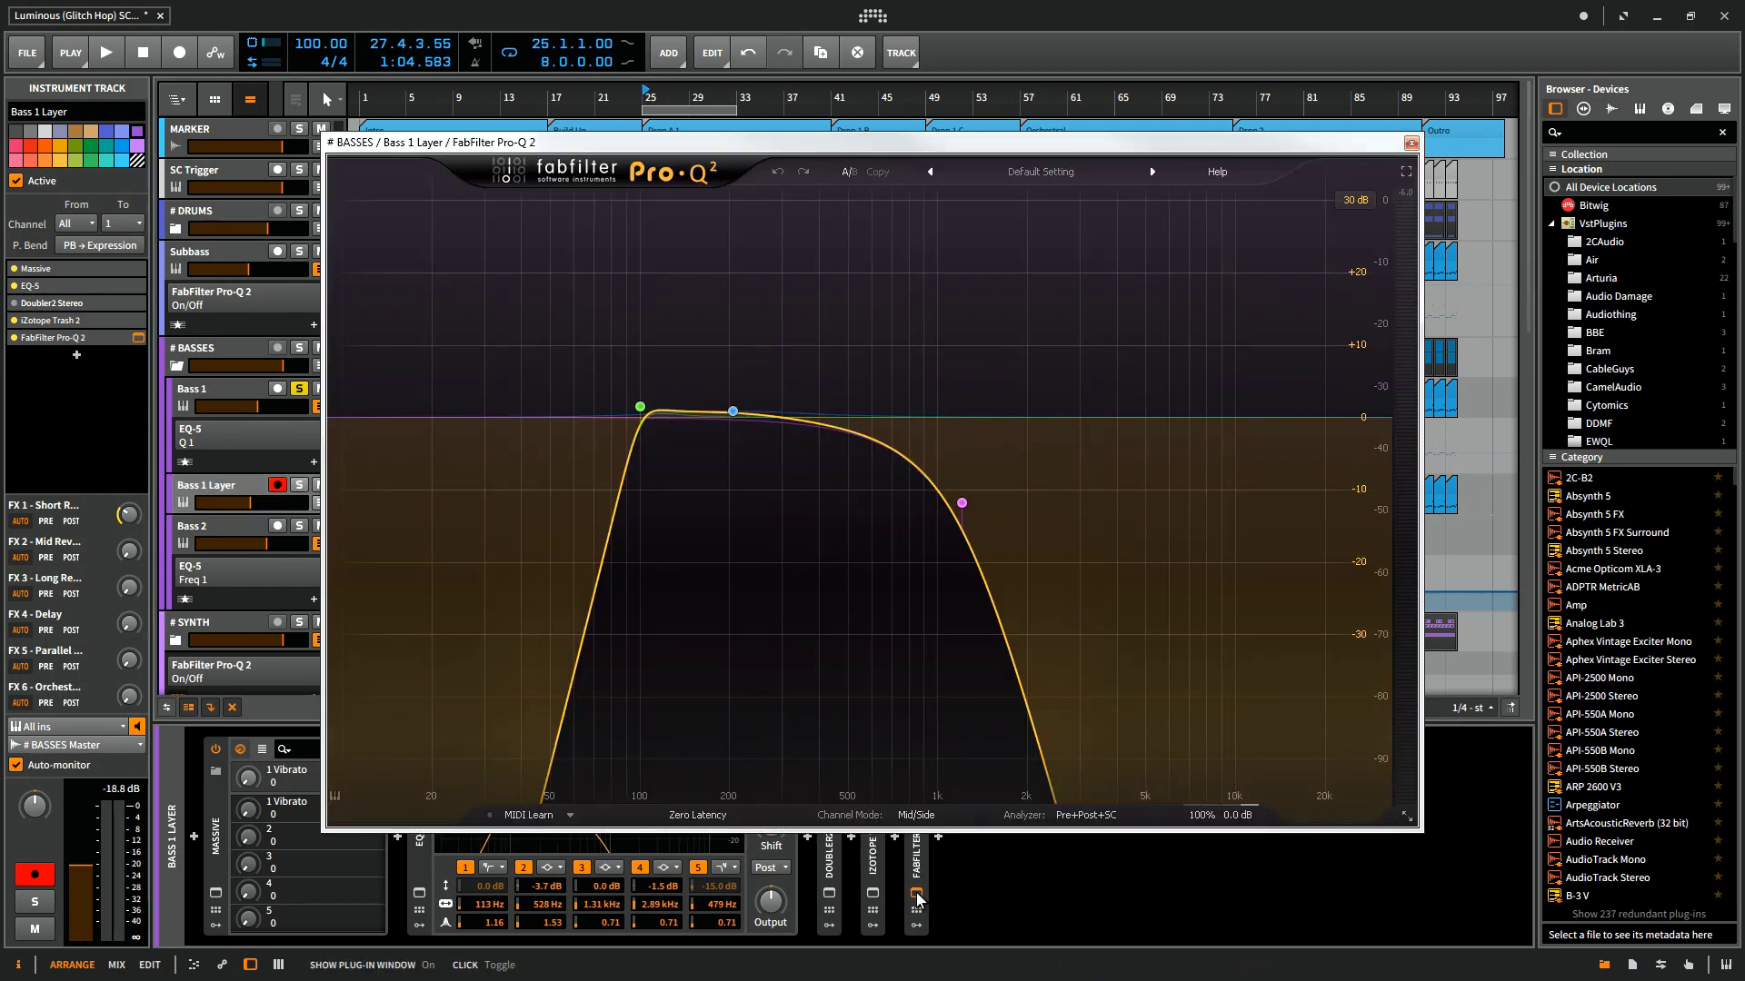
pyautogui.click(915, 893)
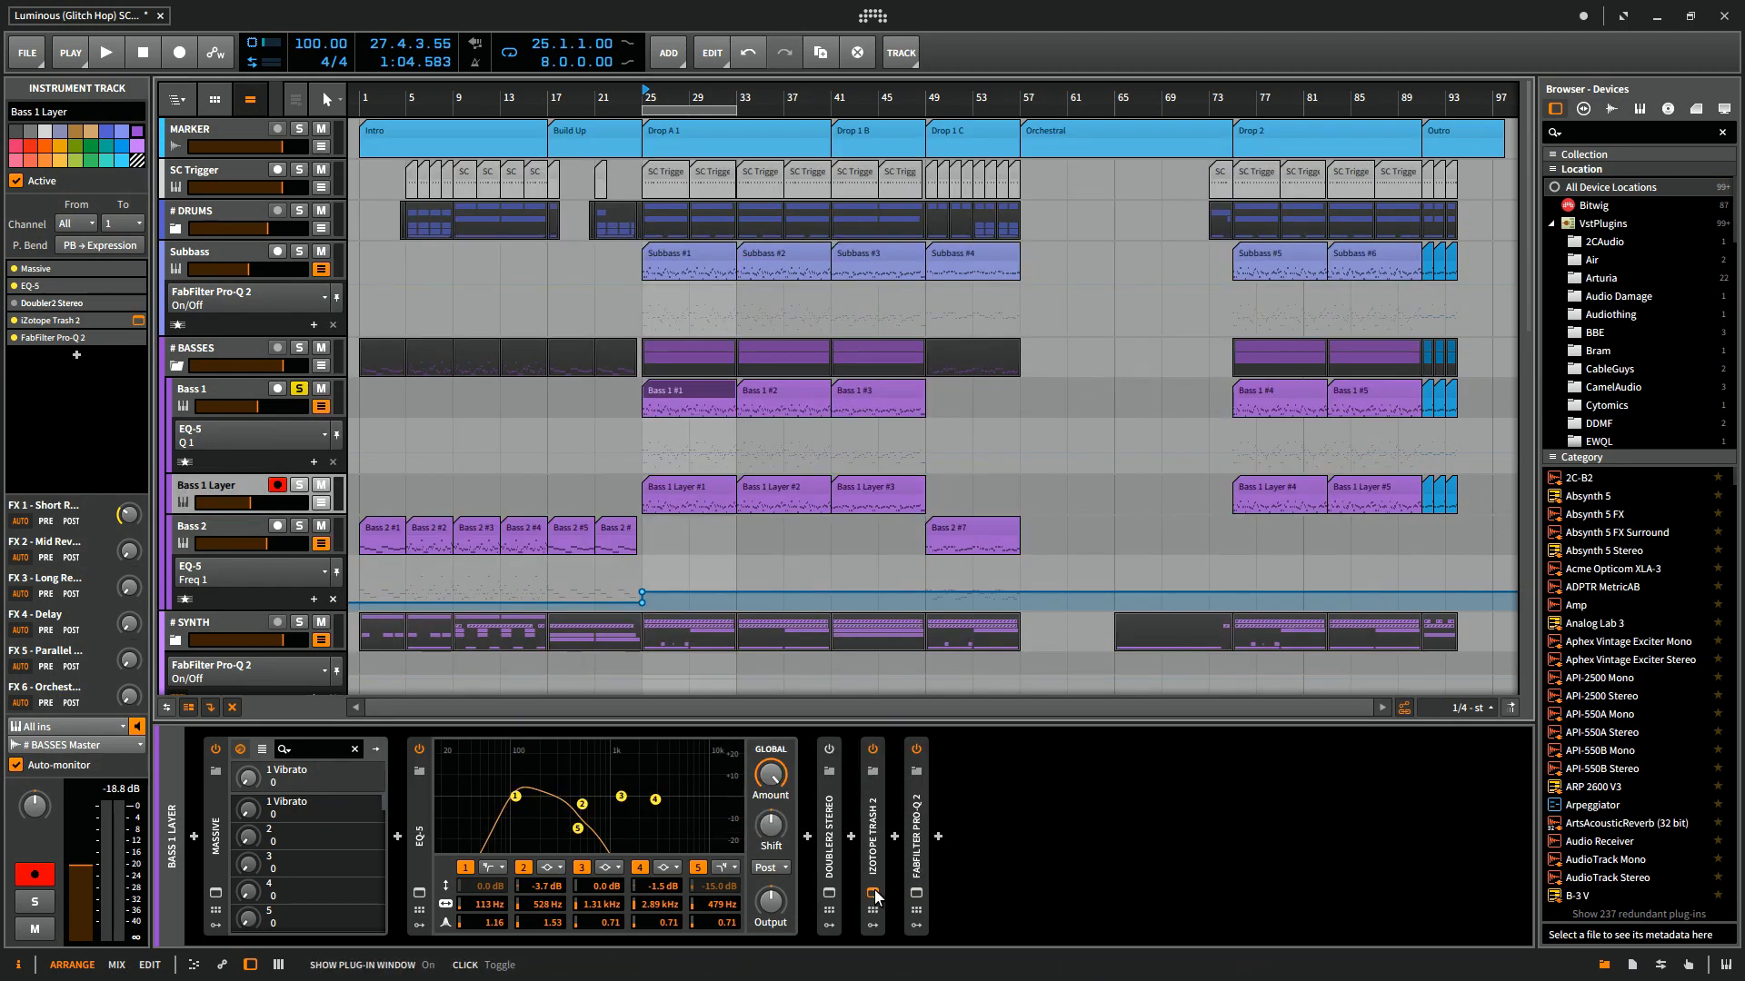
# Step: Reopen iZotope Trash 2 on Bass 1 Layer and examine the distortion settings of its middle and high bands, closing the window again
pyautogui.click(873, 893)
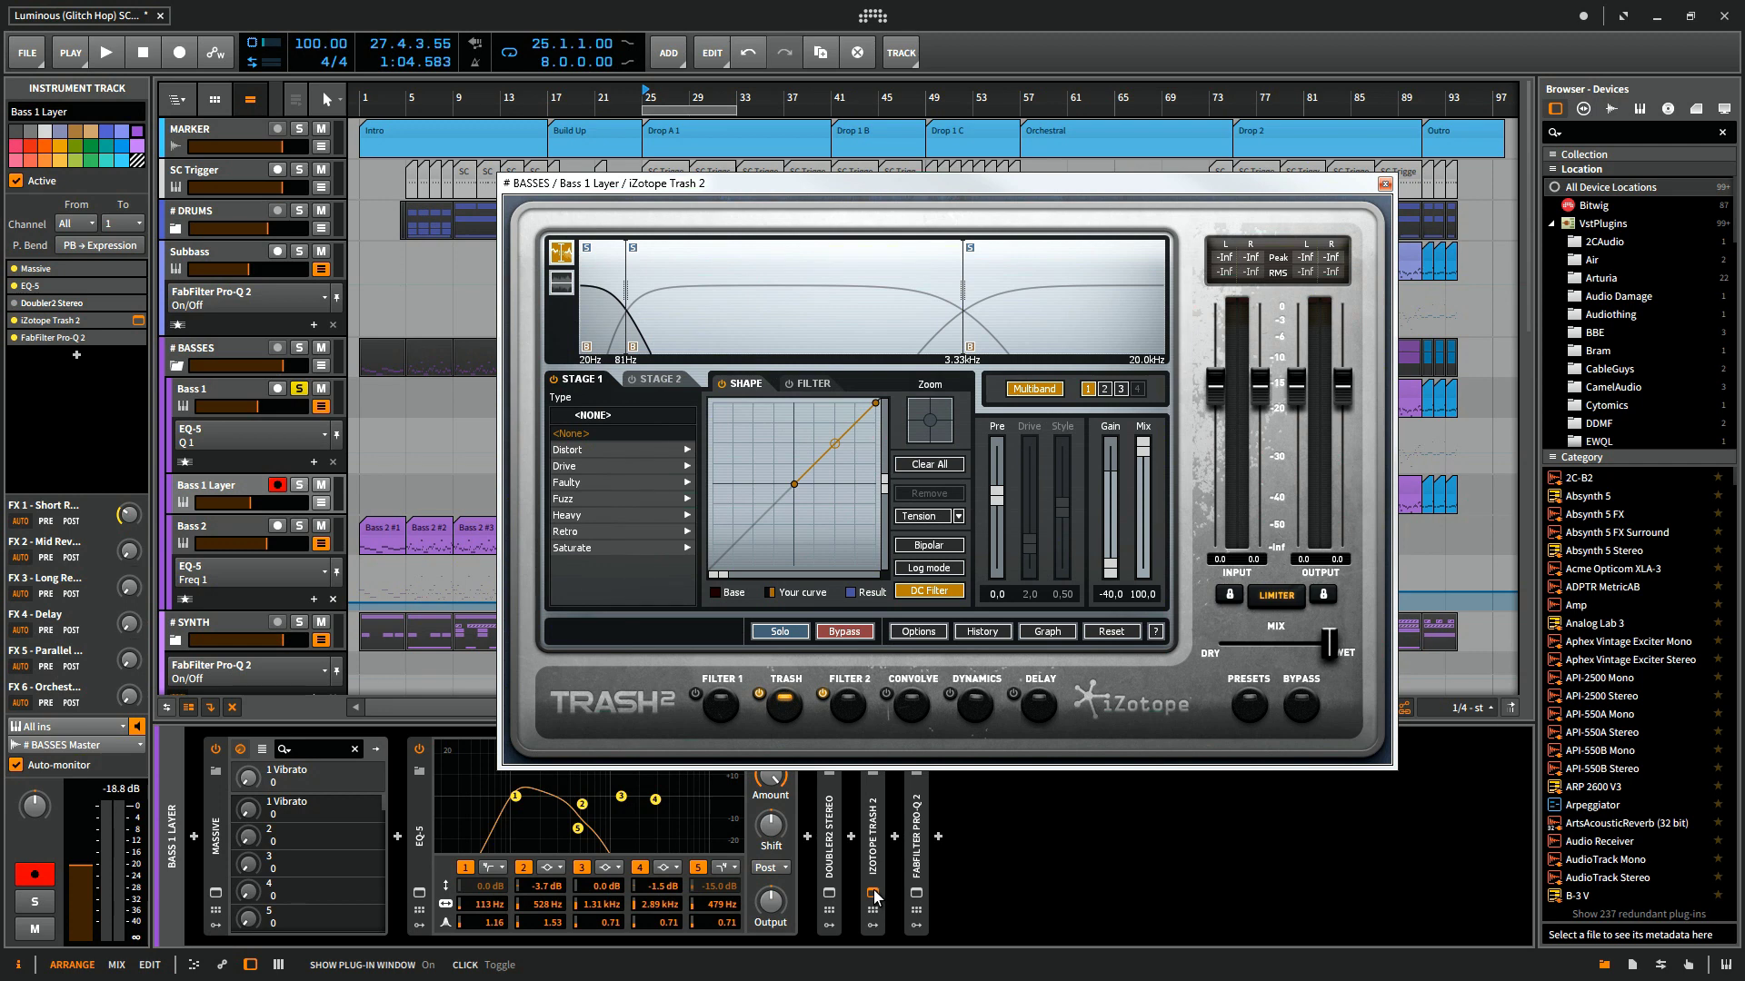
pyautogui.click(714, 261)
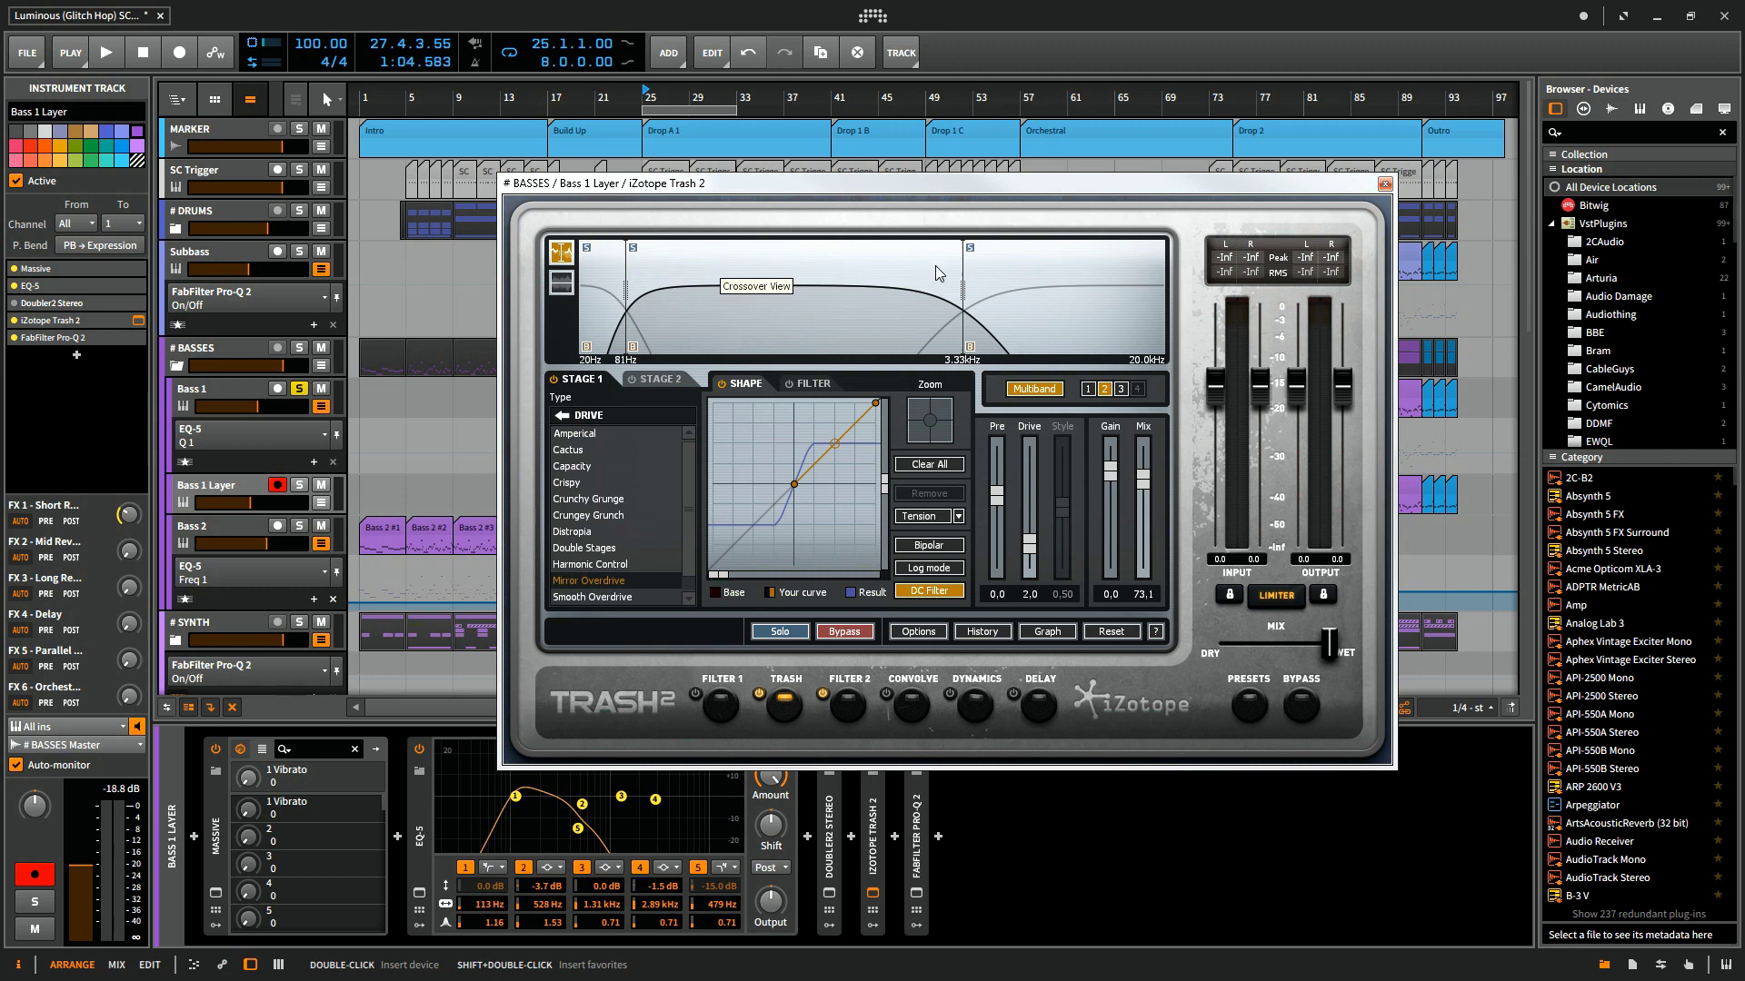
pyautogui.click(1081, 256)
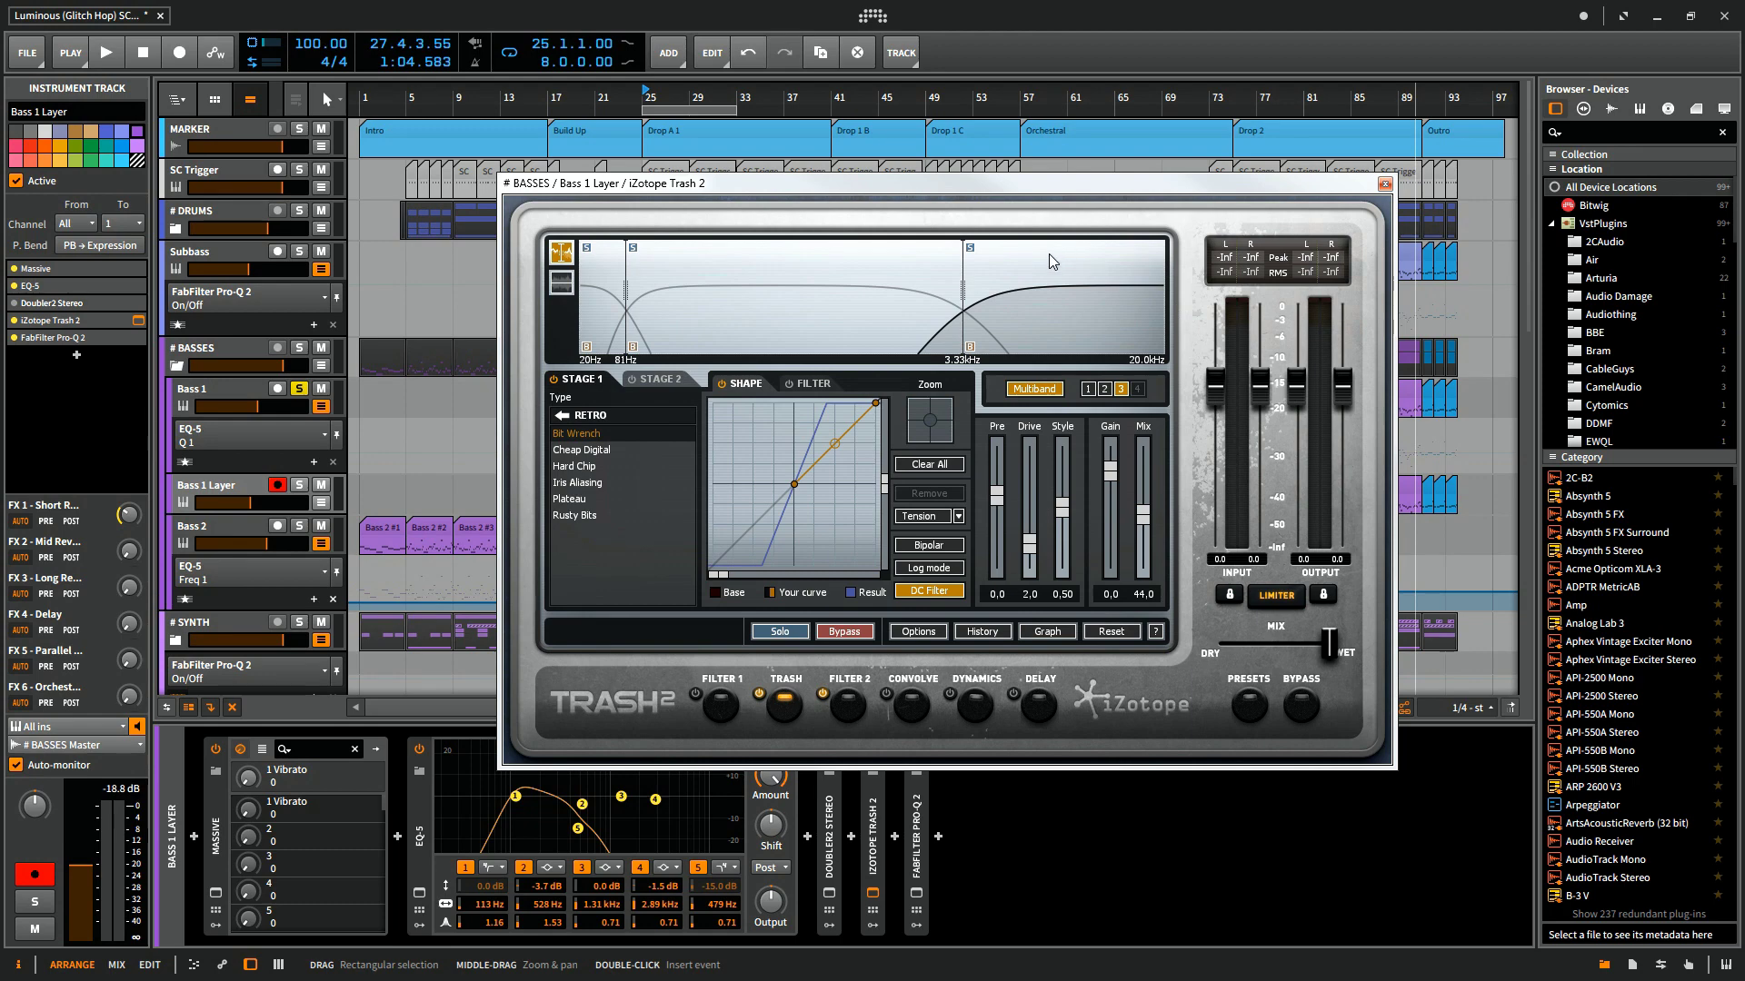
pyautogui.click(1384, 183)
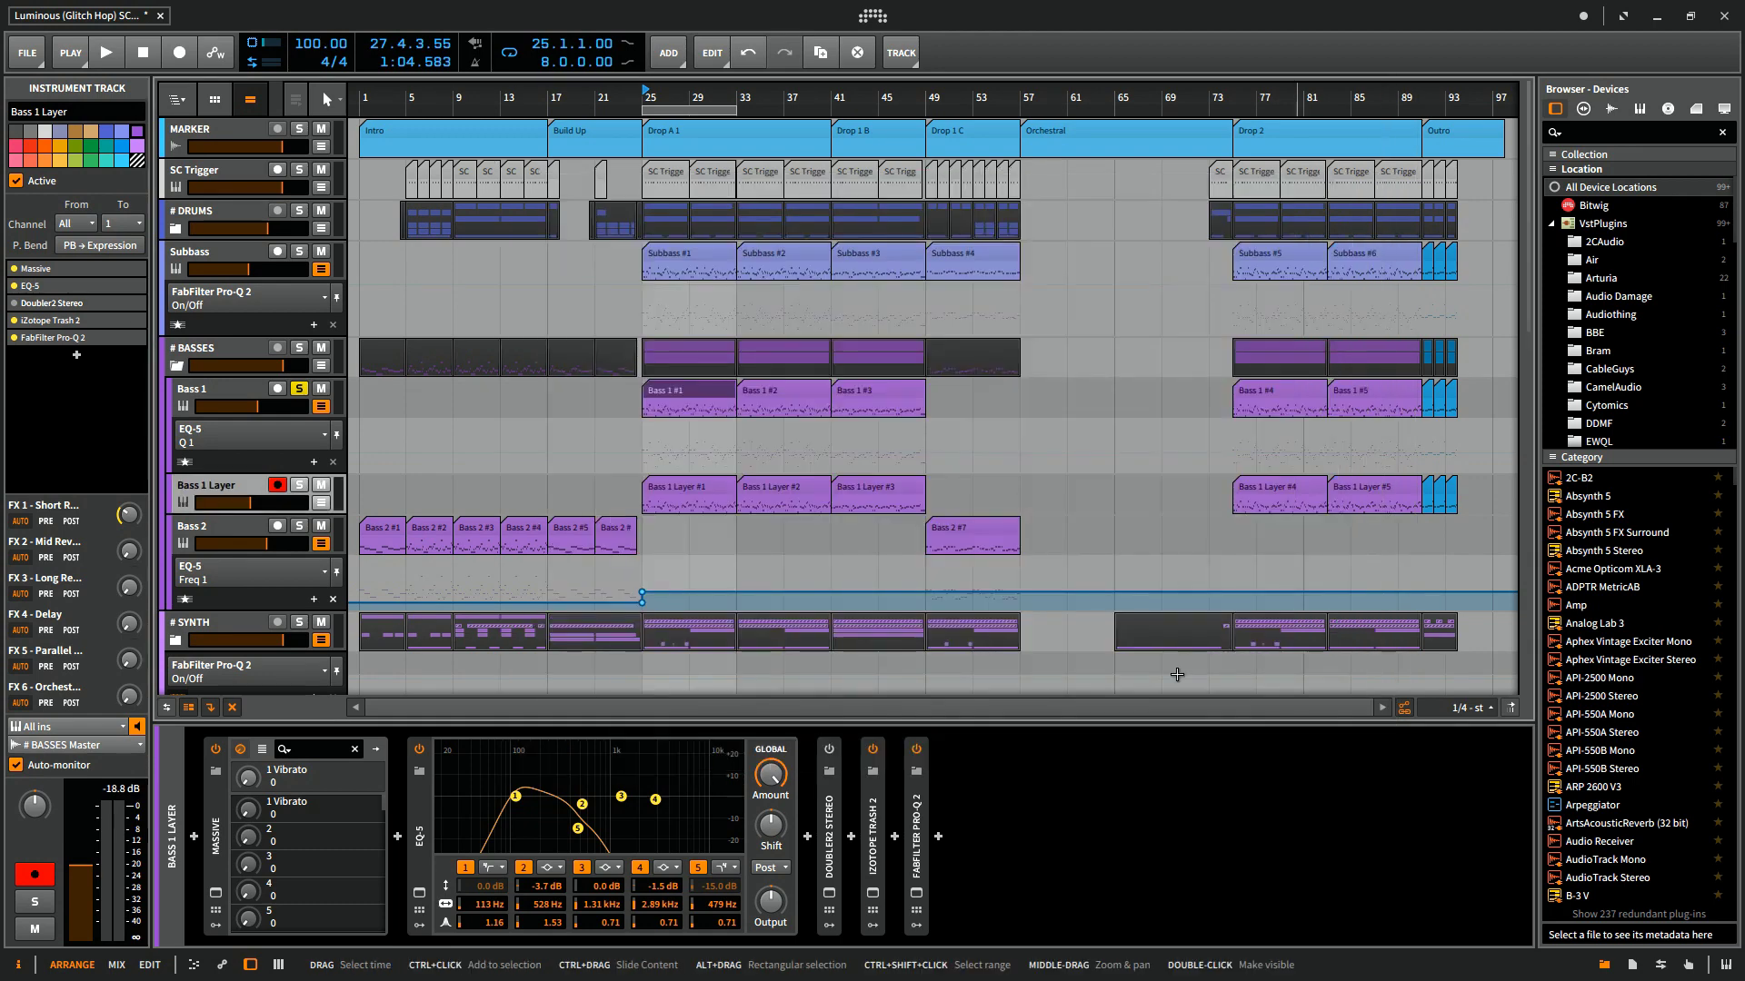
# Step: Play the loop at bar 25 with only Bass 1 Layer soloed, add Bass 1 to the solo and stop playback
pyautogui.click(300, 485)
pyautogui.press('space')
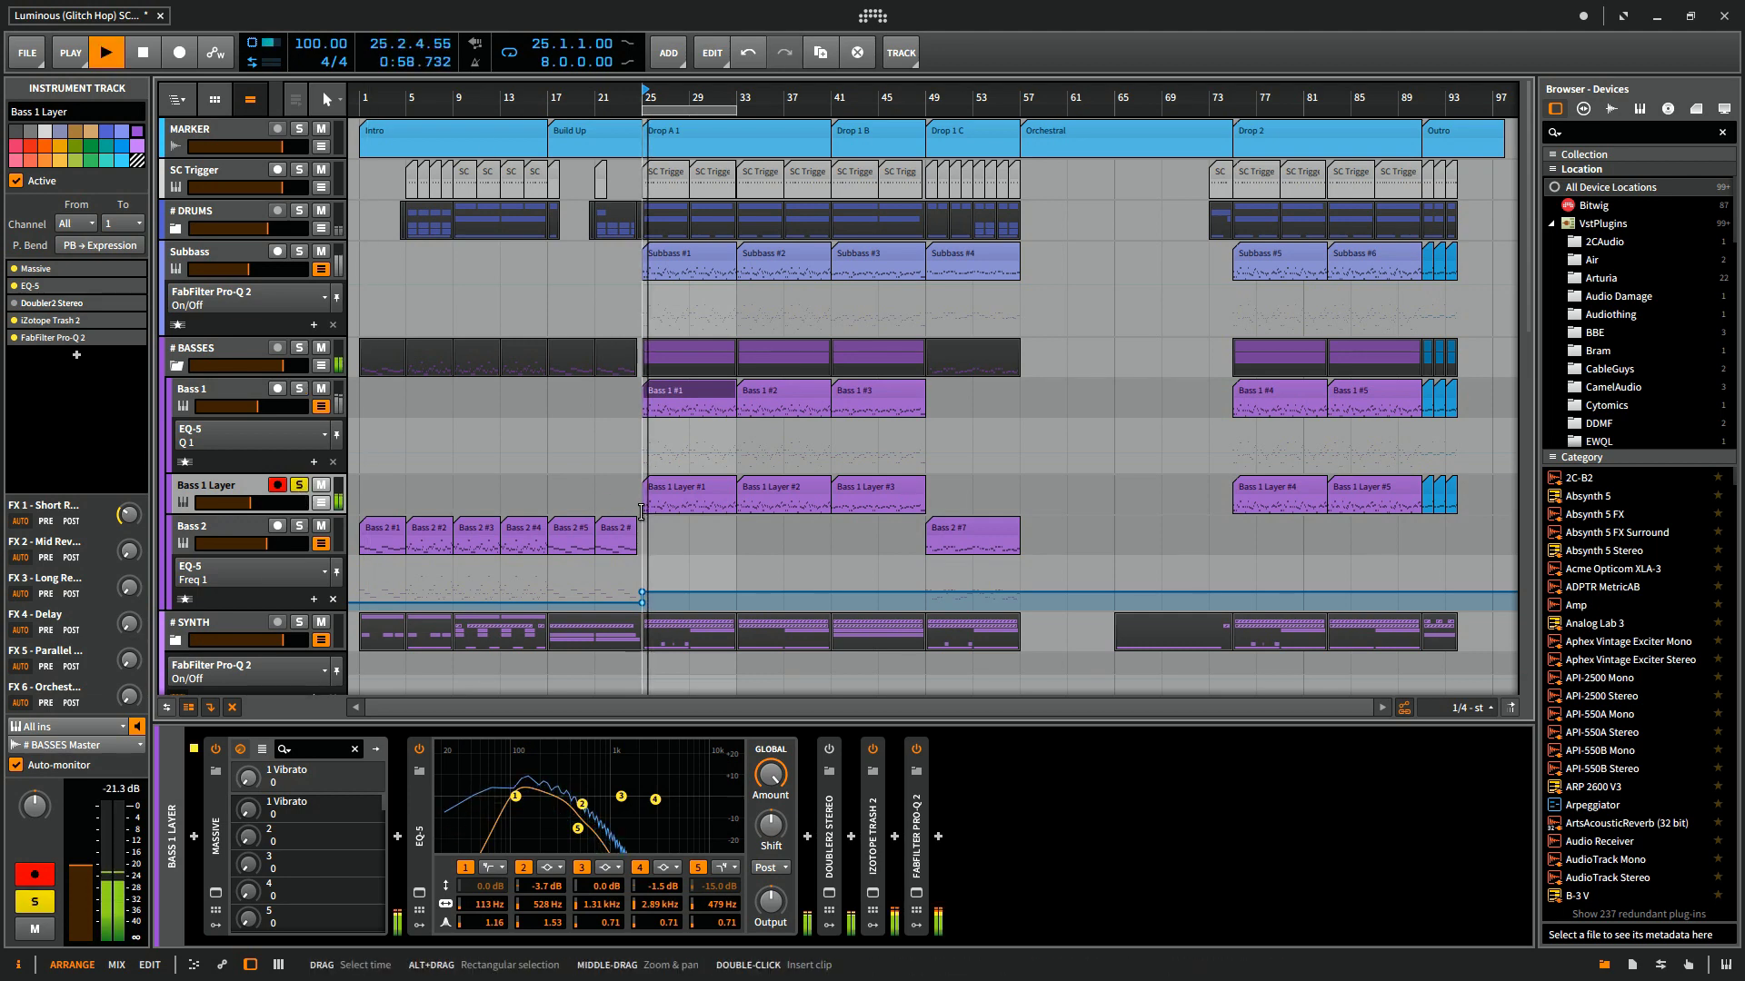
pyautogui.click(300, 389)
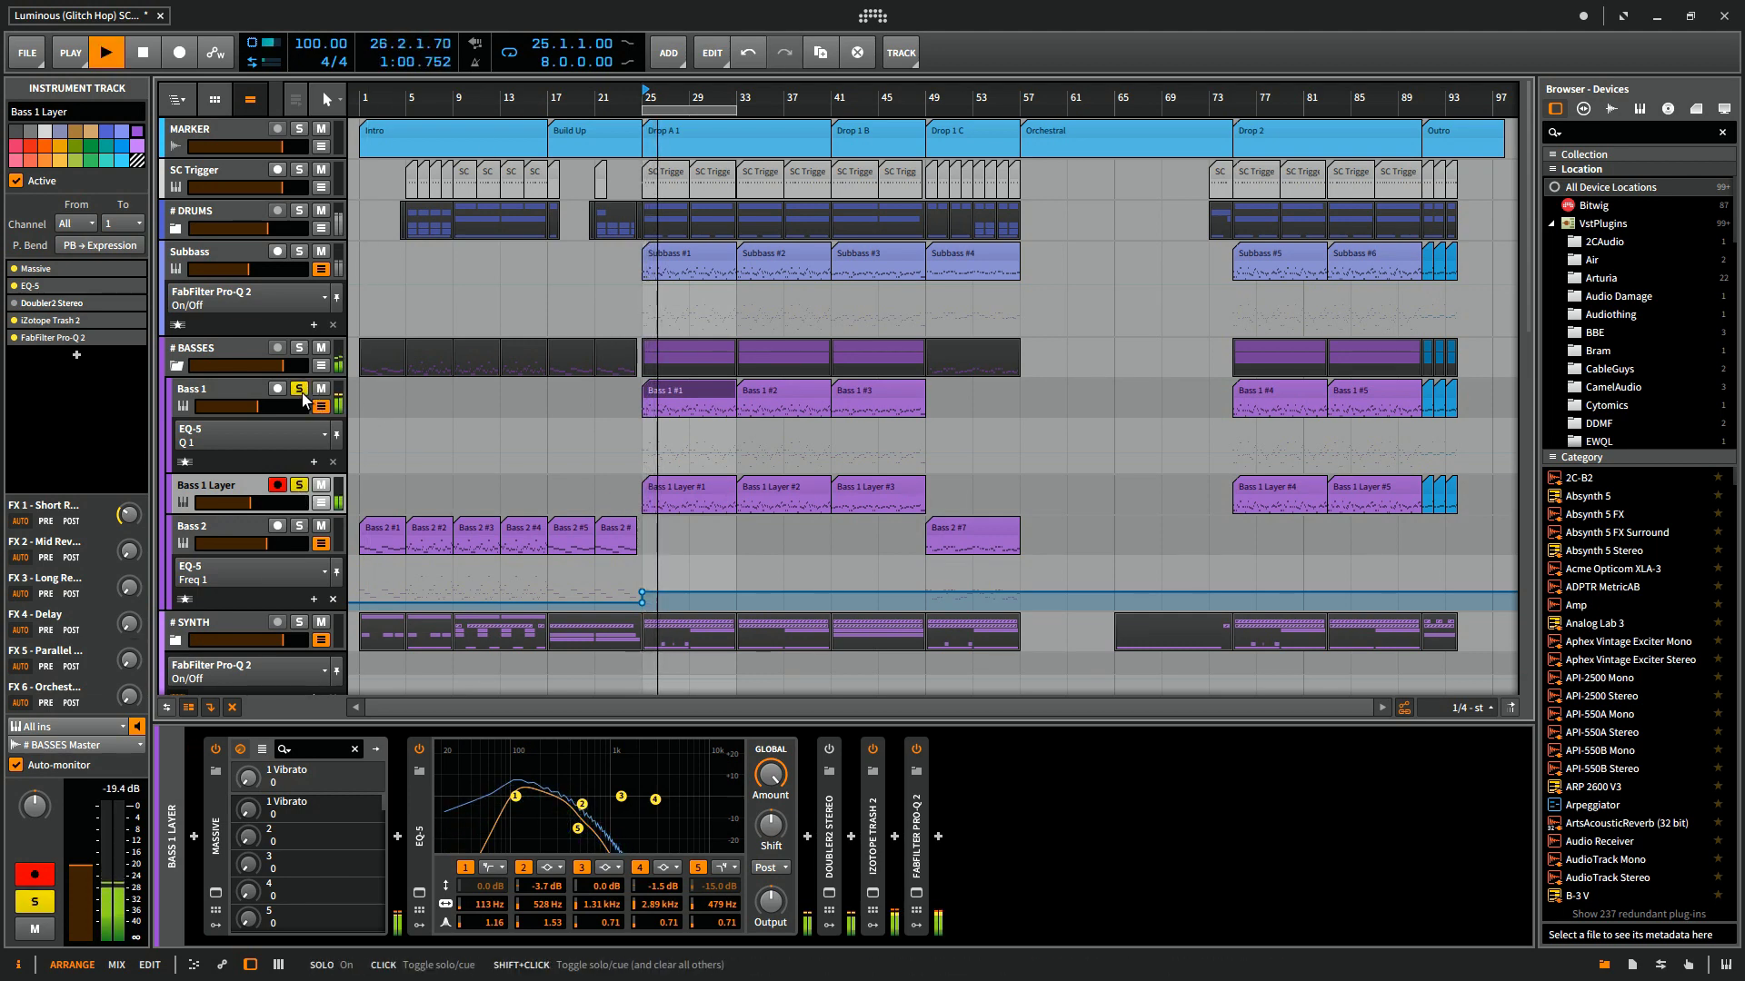
pyautogui.press('space')
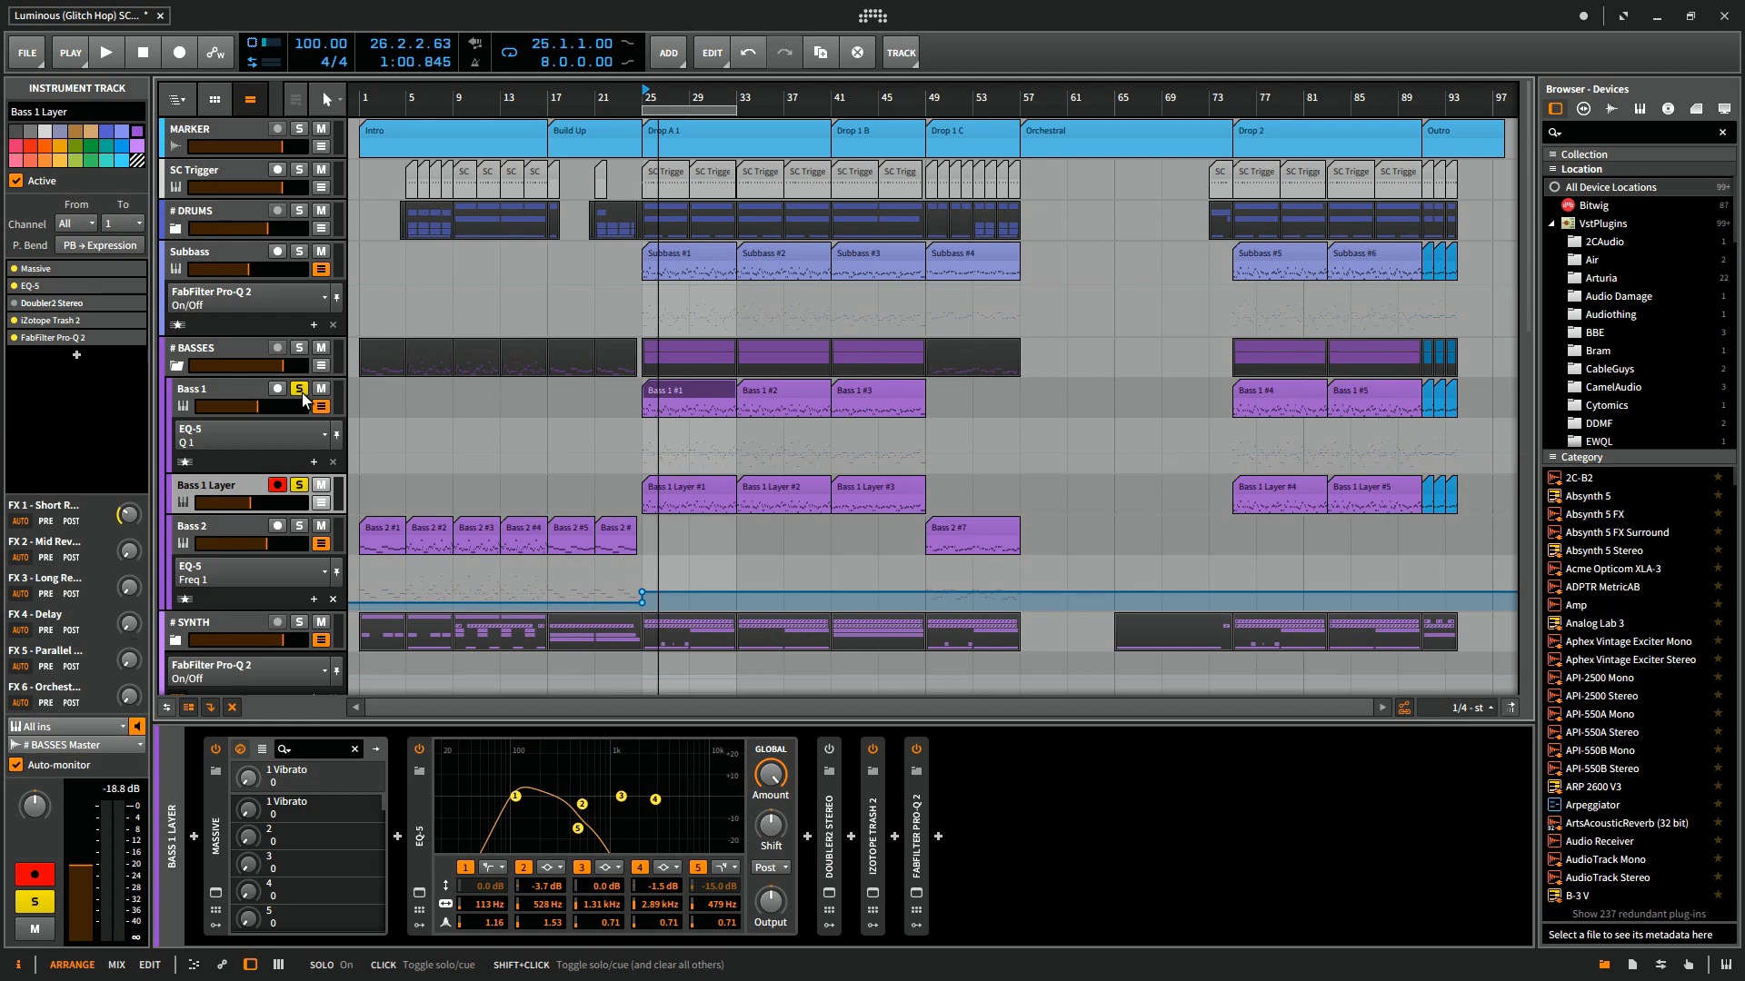
# Step: Compare Bass 1 played alone with Bass 1 and Bass 1 Layer together, stop playback and unsolo both tracks
pyautogui.click(300, 484)
pyautogui.press('space')
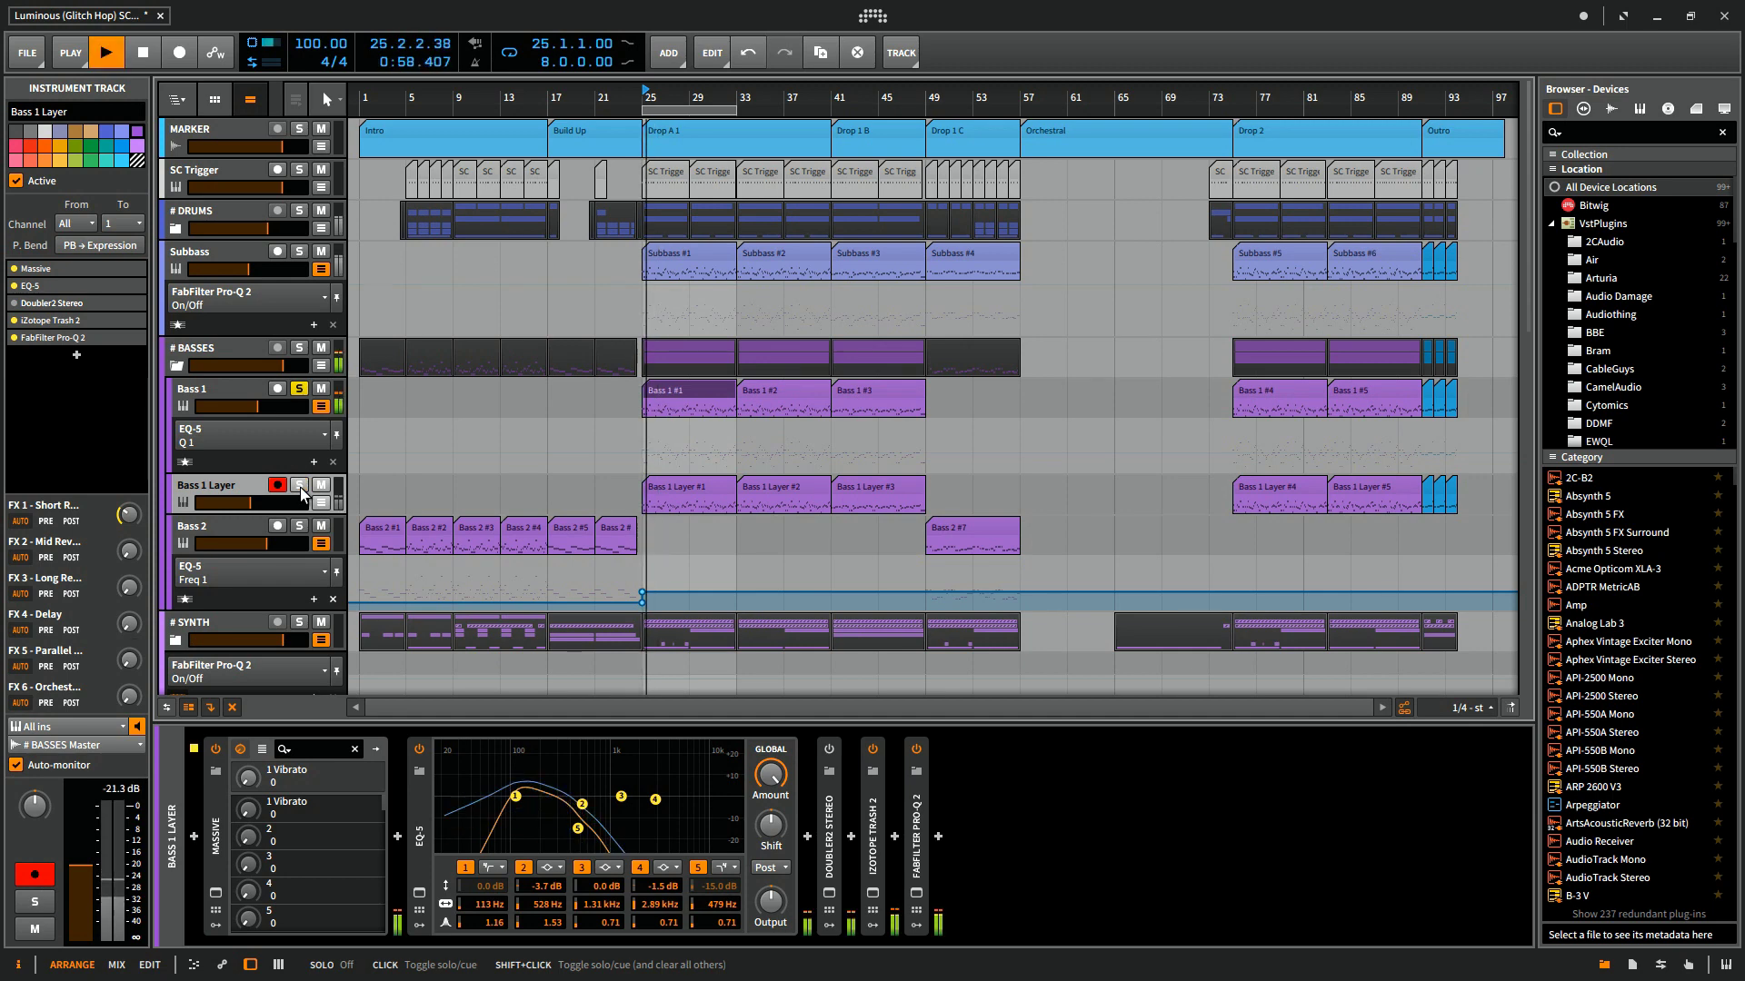
pyautogui.click(300, 486)
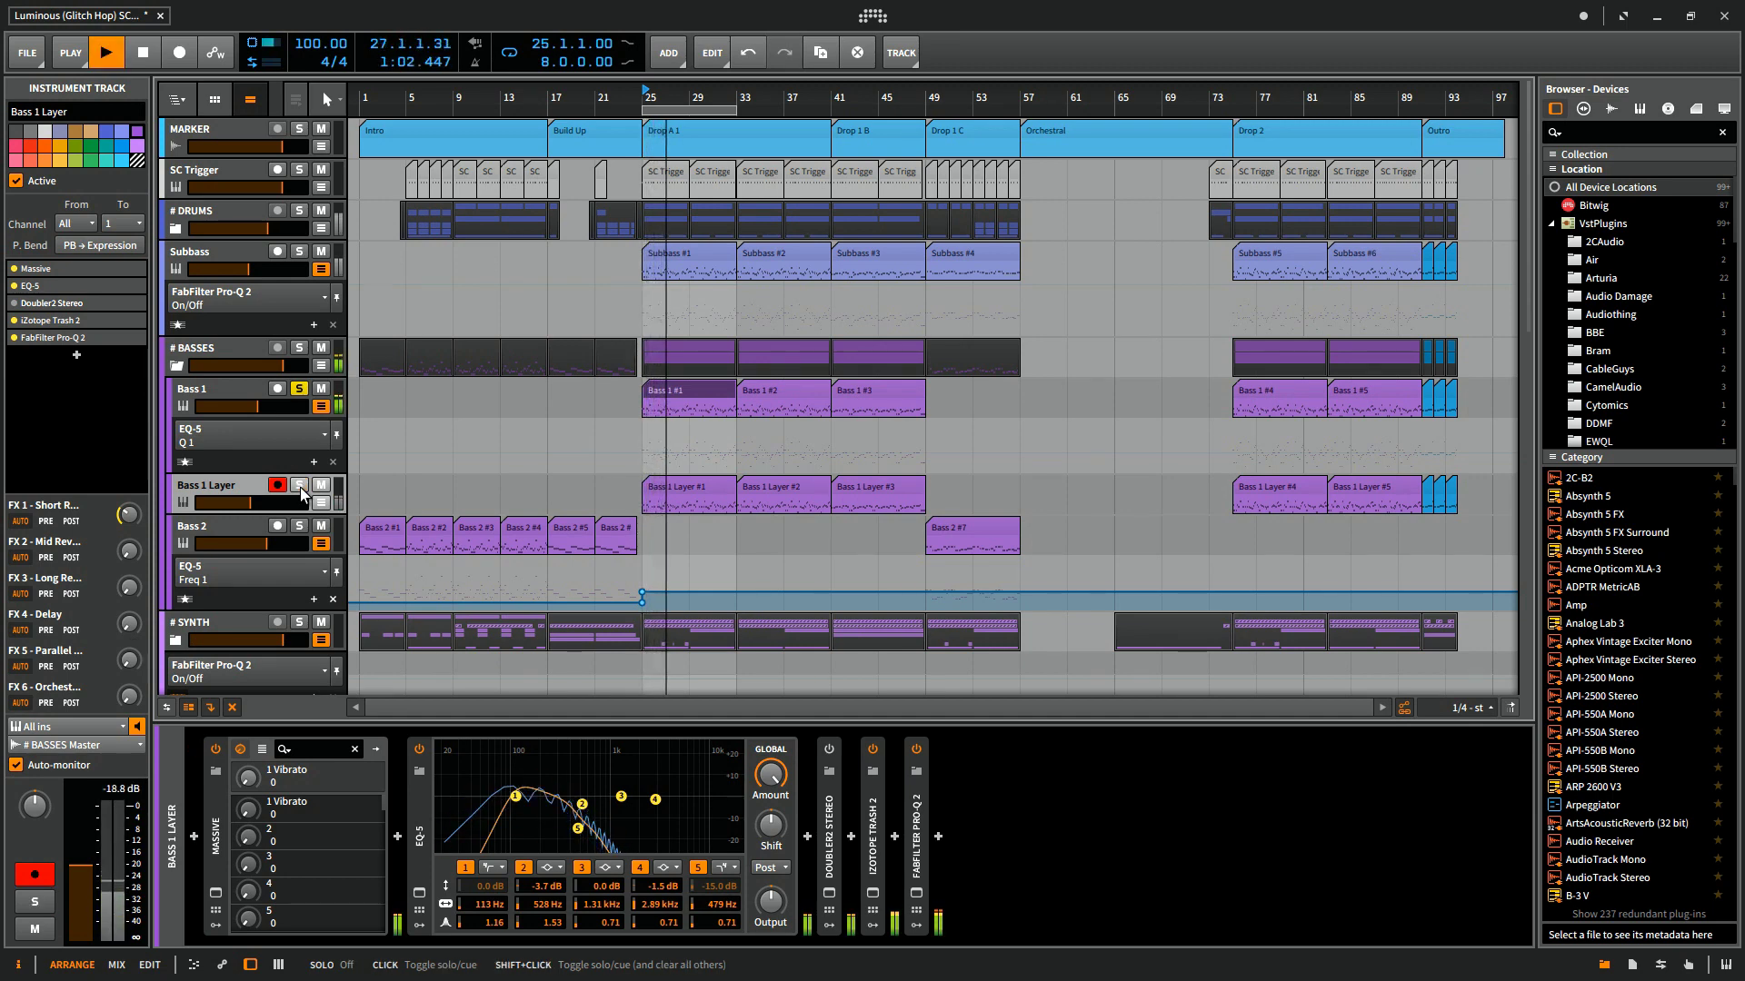
pyautogui.click(303, 391)
pyautogui.press('space')
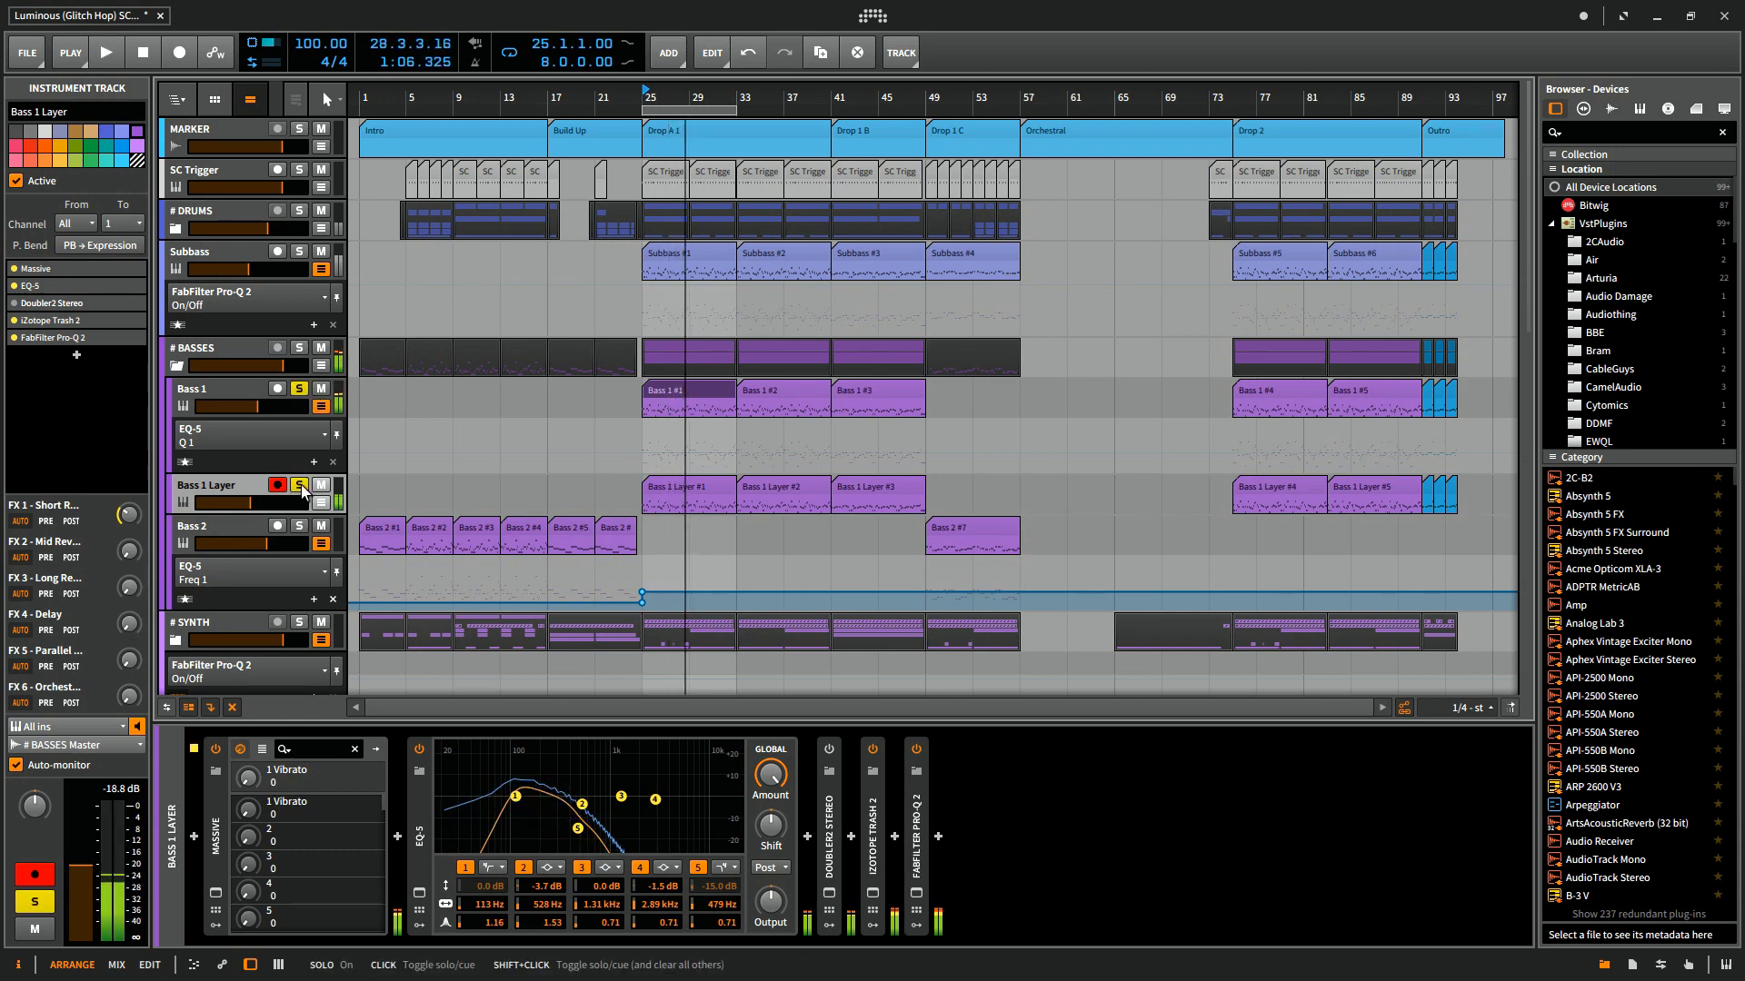
pyautogui.click(298, 485)
pyautogui.click(302, 390)
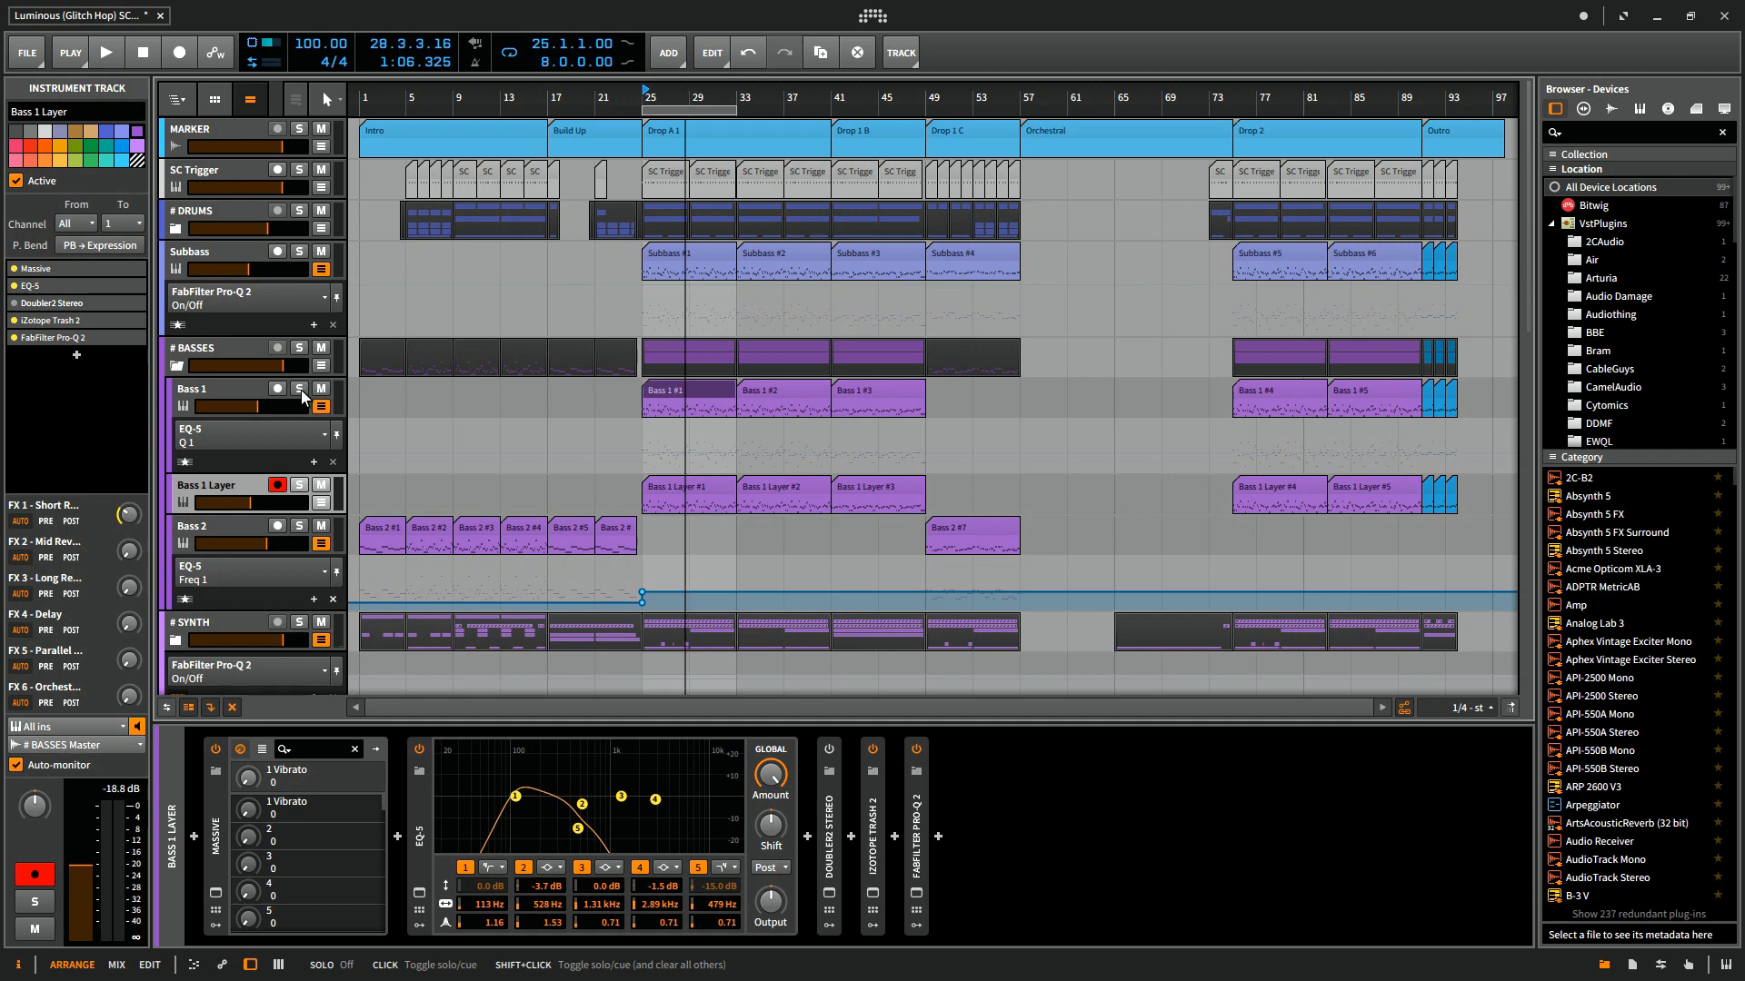
# Step: Solo the Bass 2 track and play from its first clip at bar 1
pyautogui.scroll(-2, 569, 425)
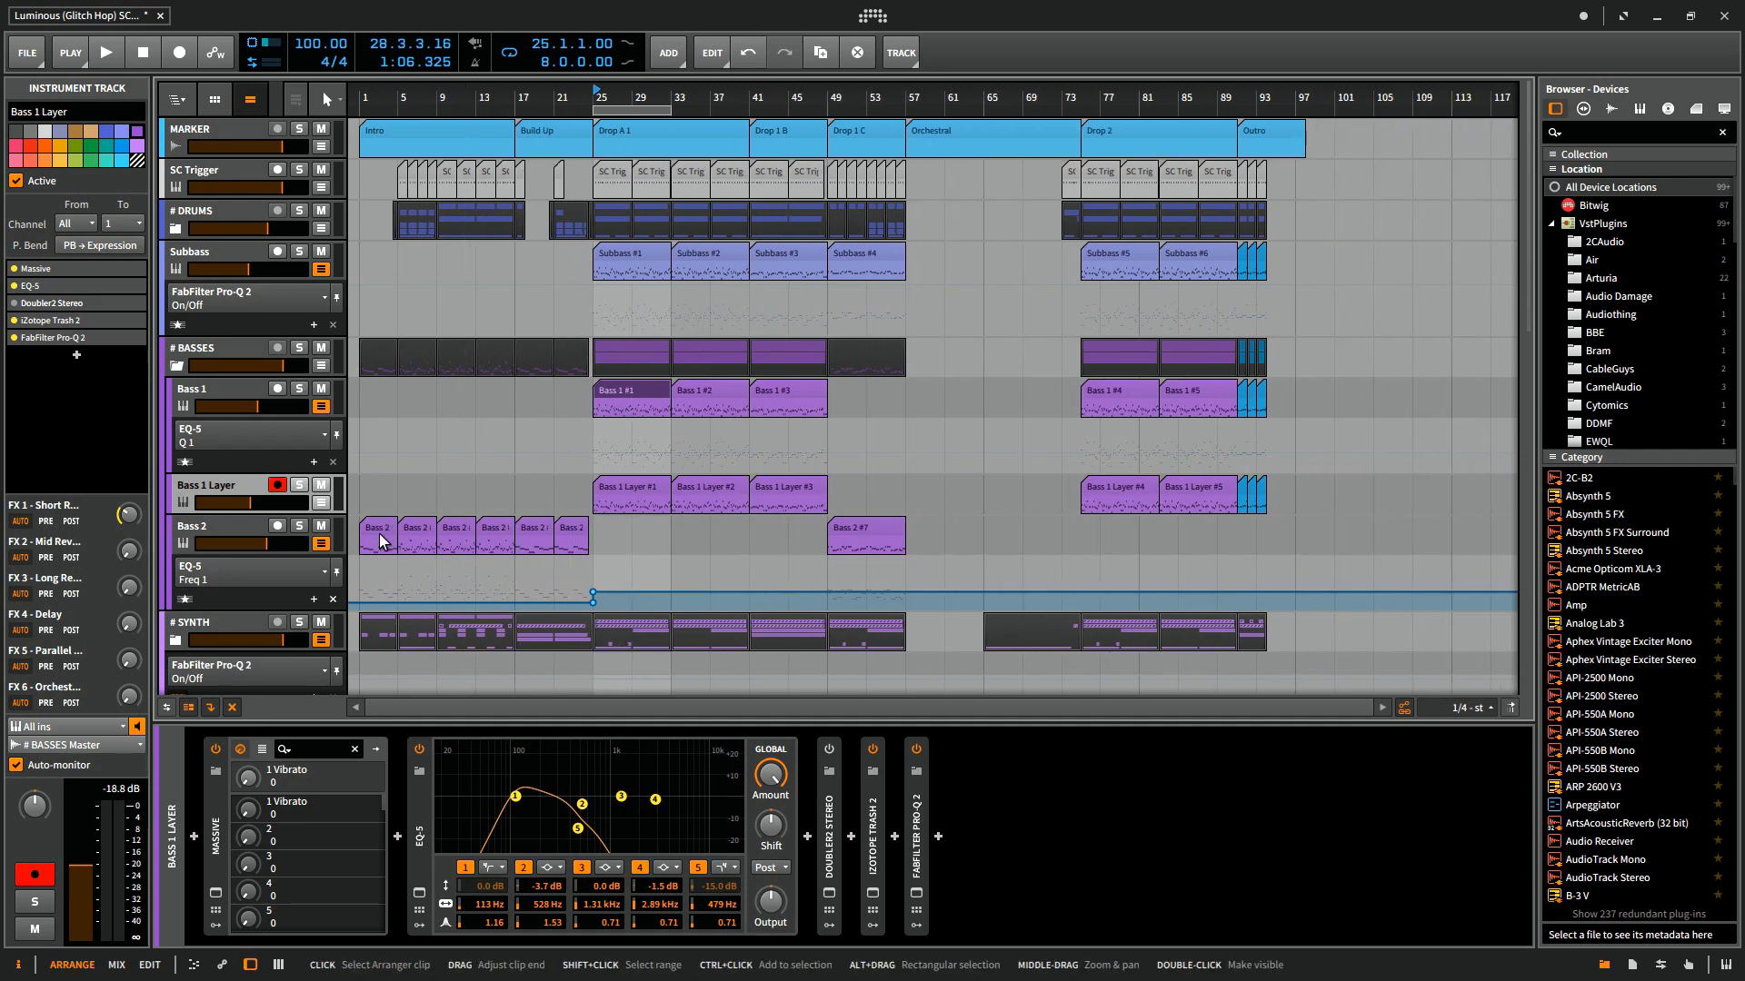
pyautogui.click(298, 527)
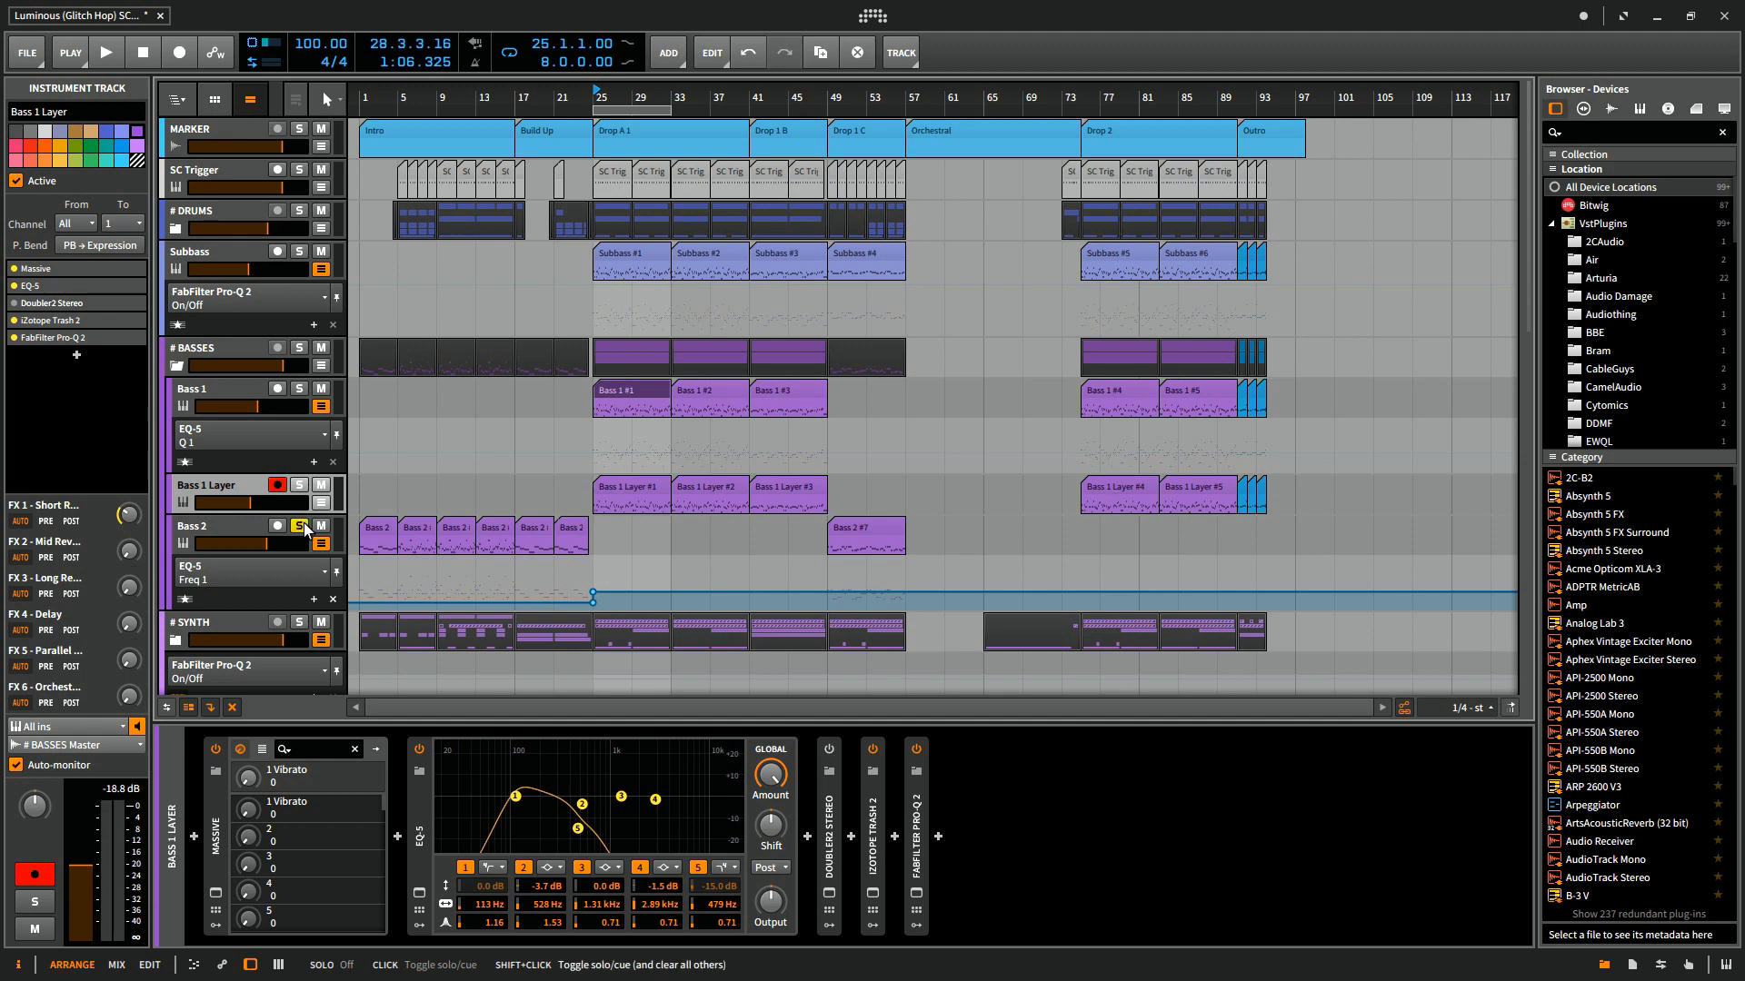
pyautogui.click(373, 525)
pyautogui.press('space')
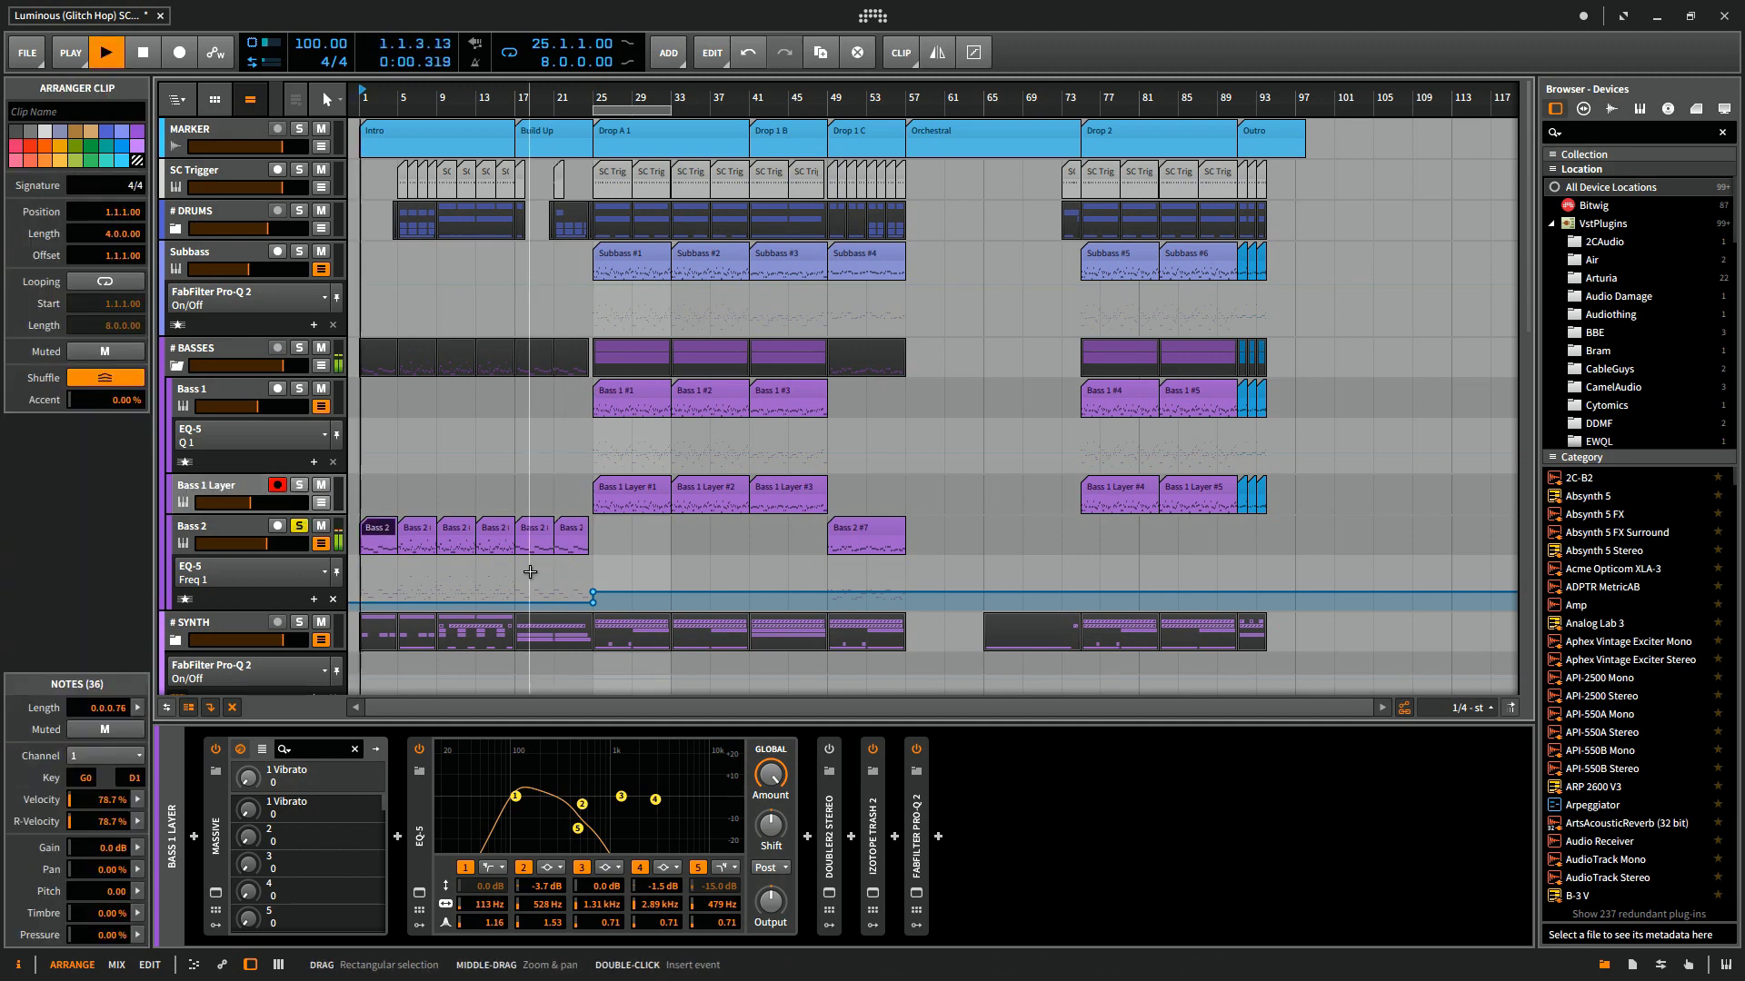
# Step: Examine the Bass 2 device chain and its Massive synth, including envelope 1, with playback stopped, closing the synth window and unsoloing the track at the end
pyautogui.click(229, 529)
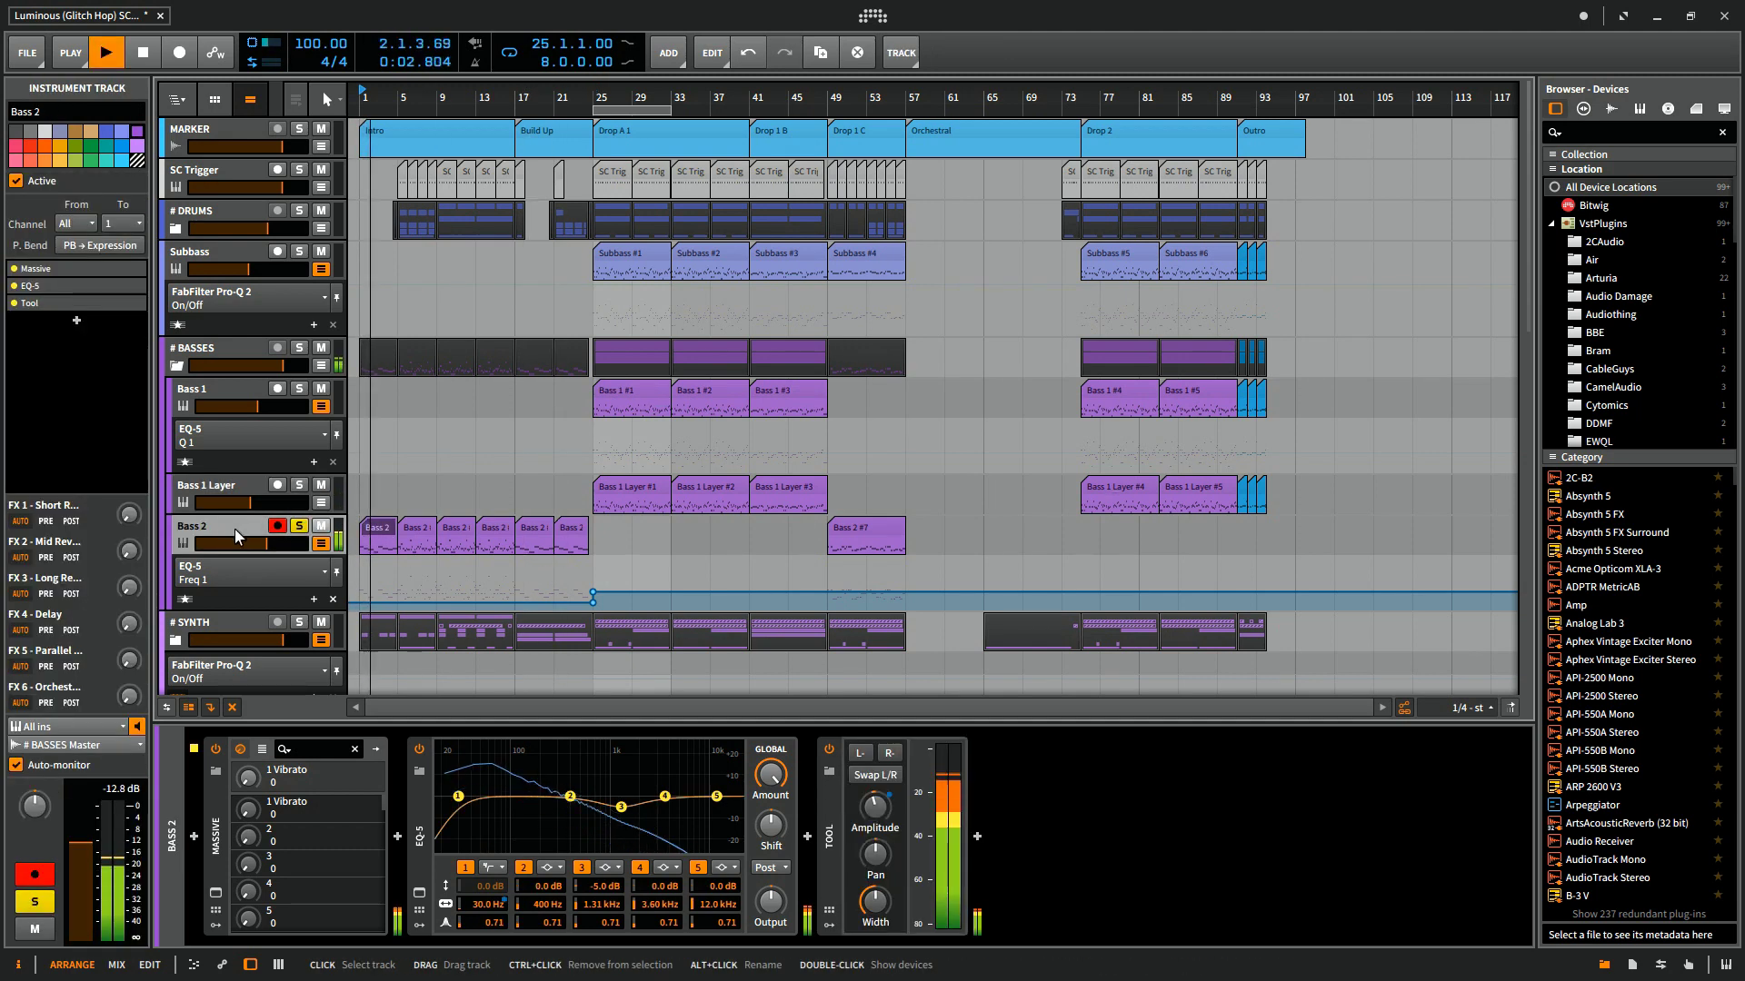
pyautogui.click(219, 892)
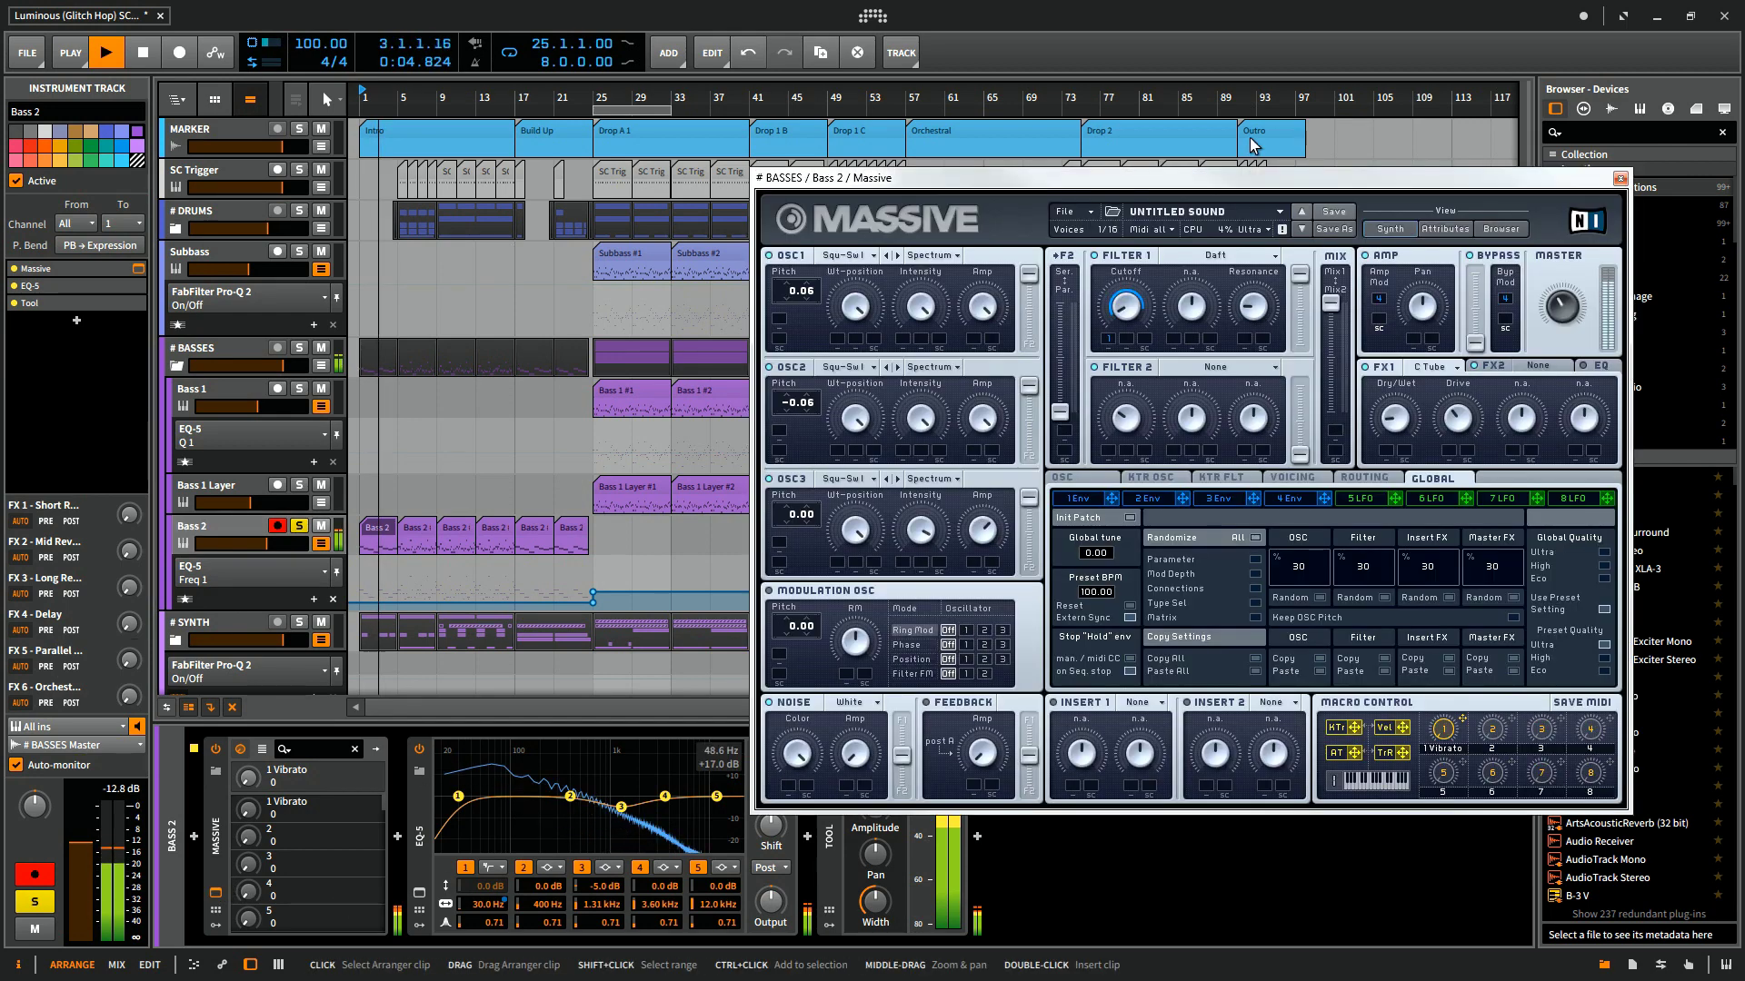
pyautogui.press('space')
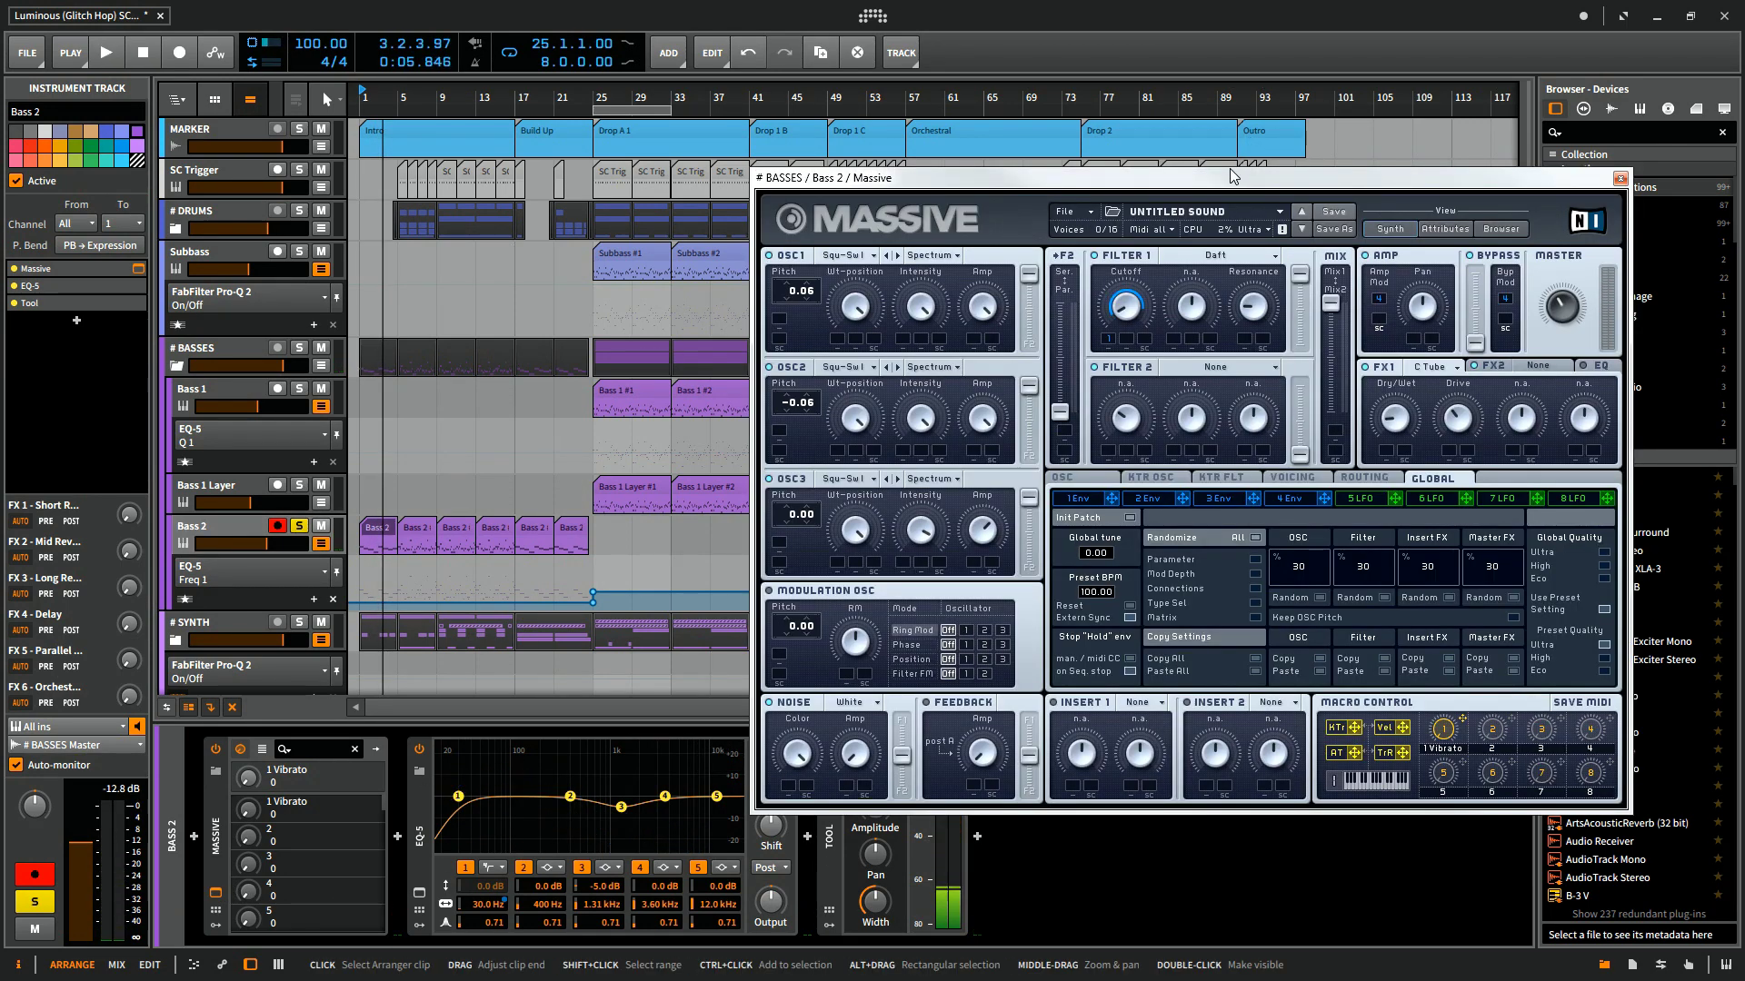
pyautogui.moveTo(1229, 175); pyautogui.dragTo(1102, 146)
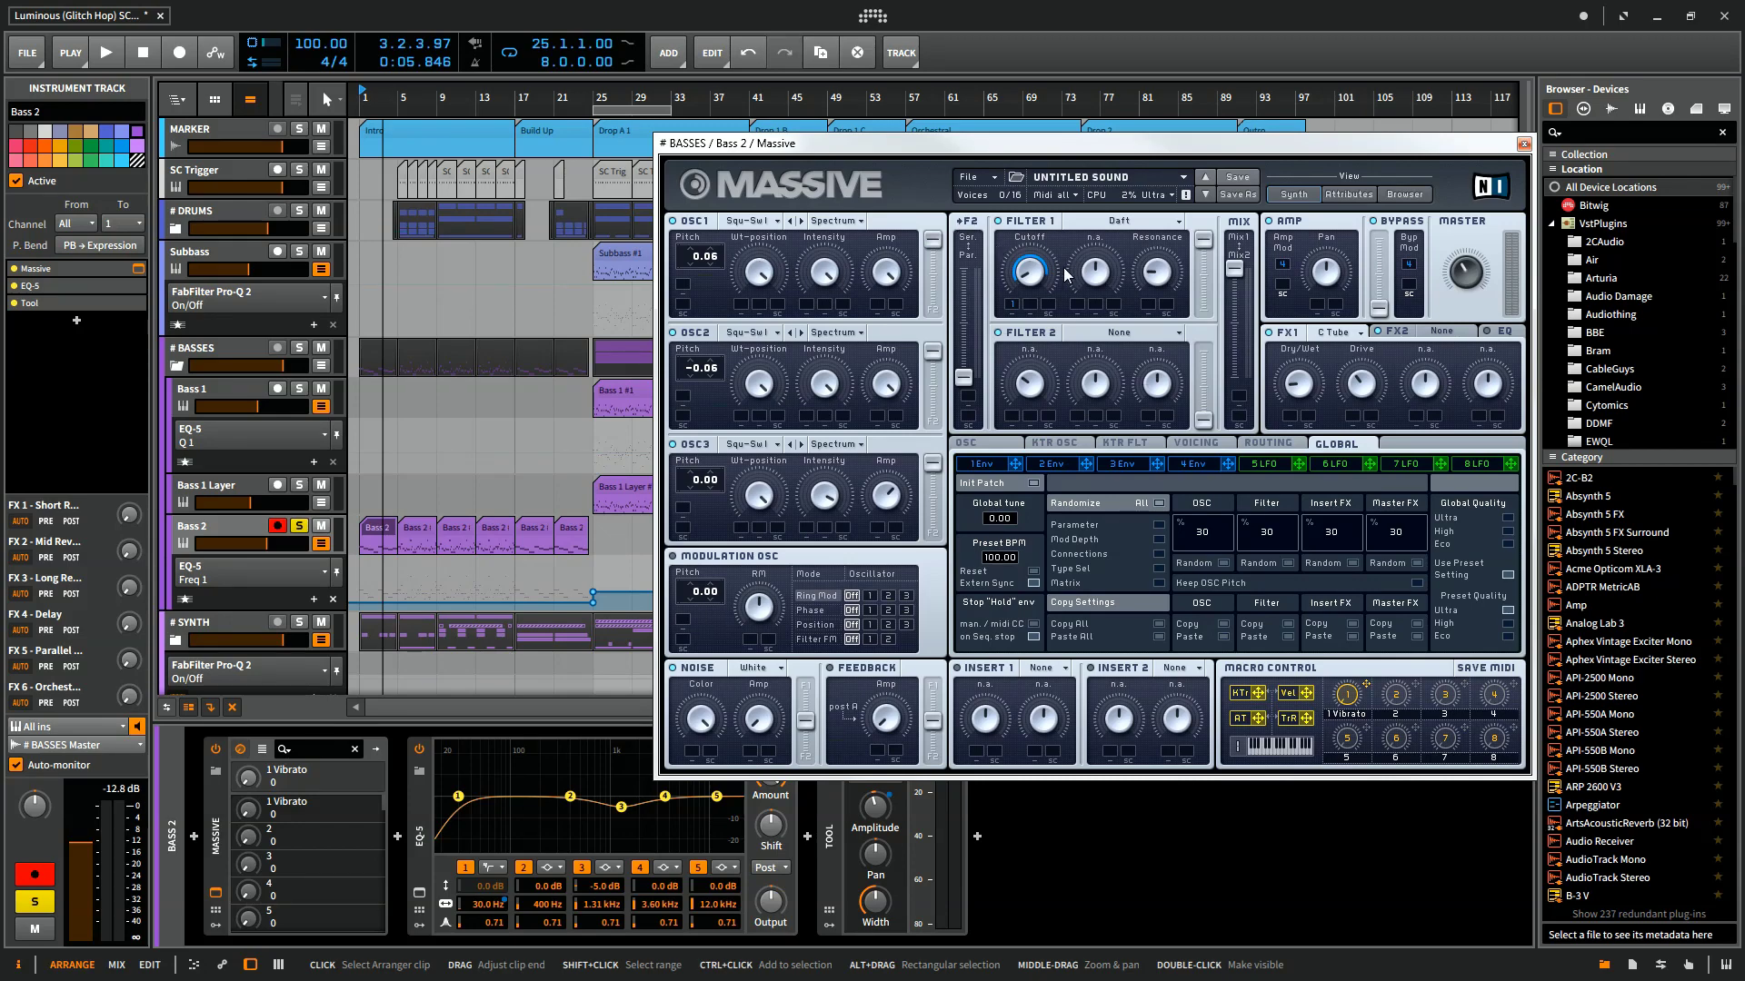
pyautogui.click(984, 464)
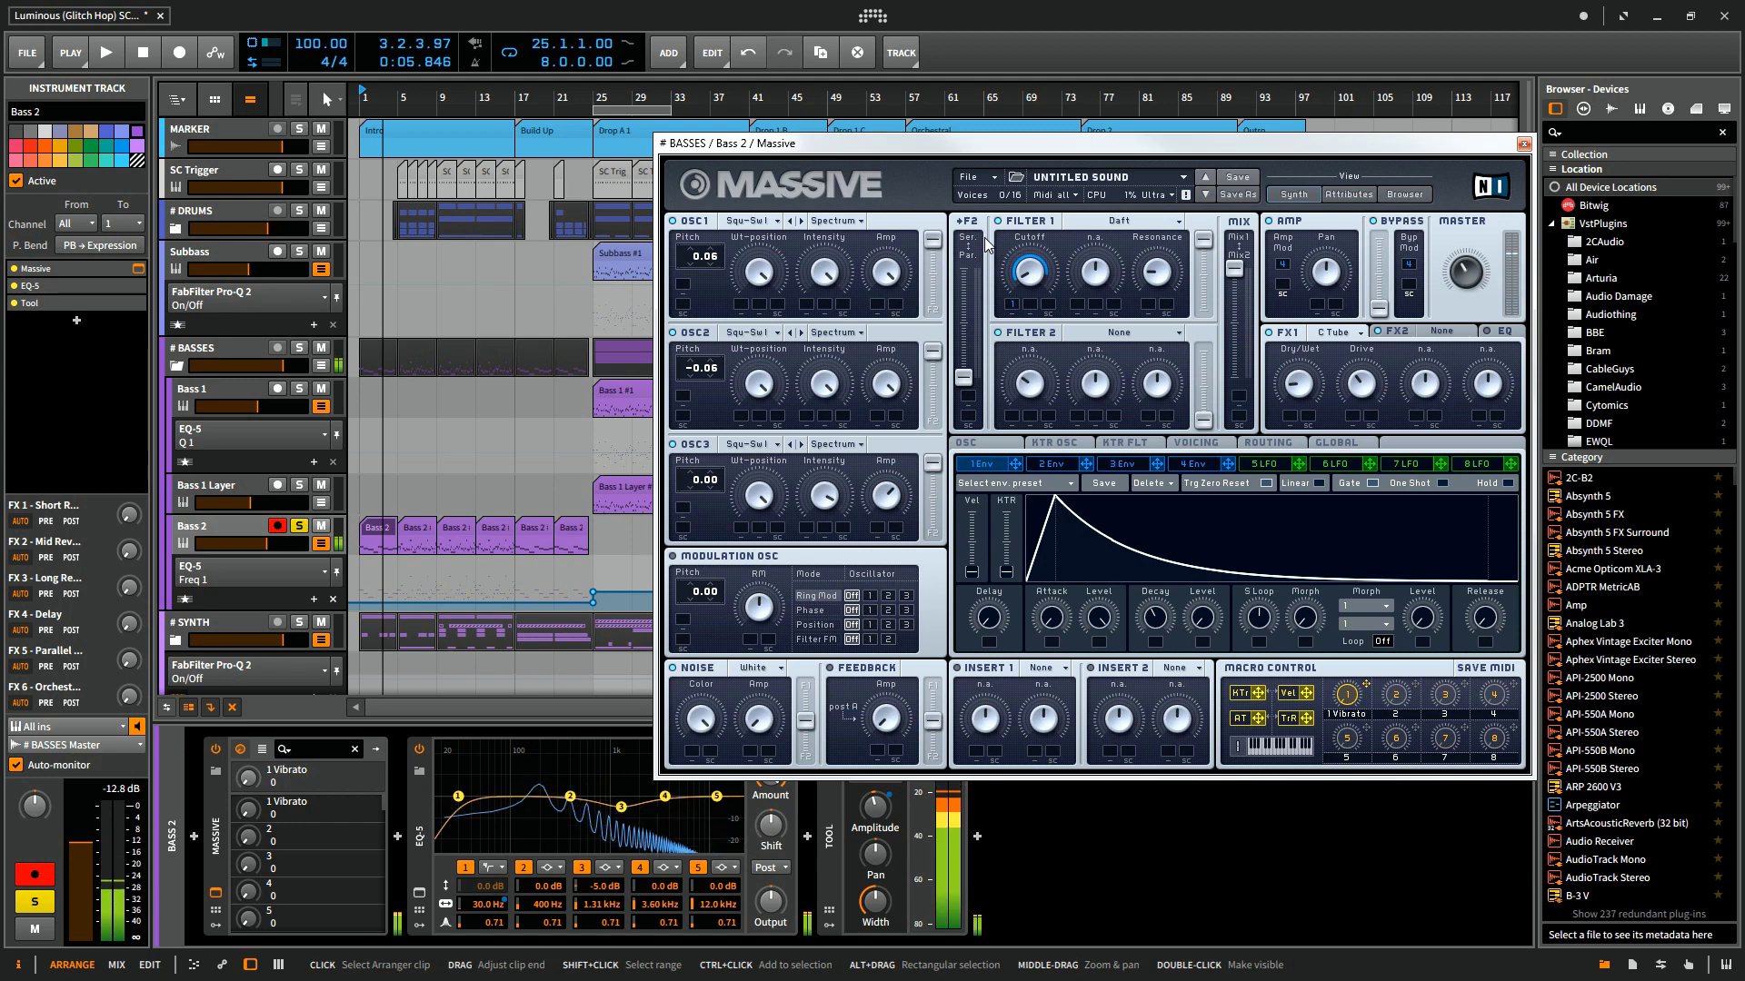
pyautogui.click(1523, 143)
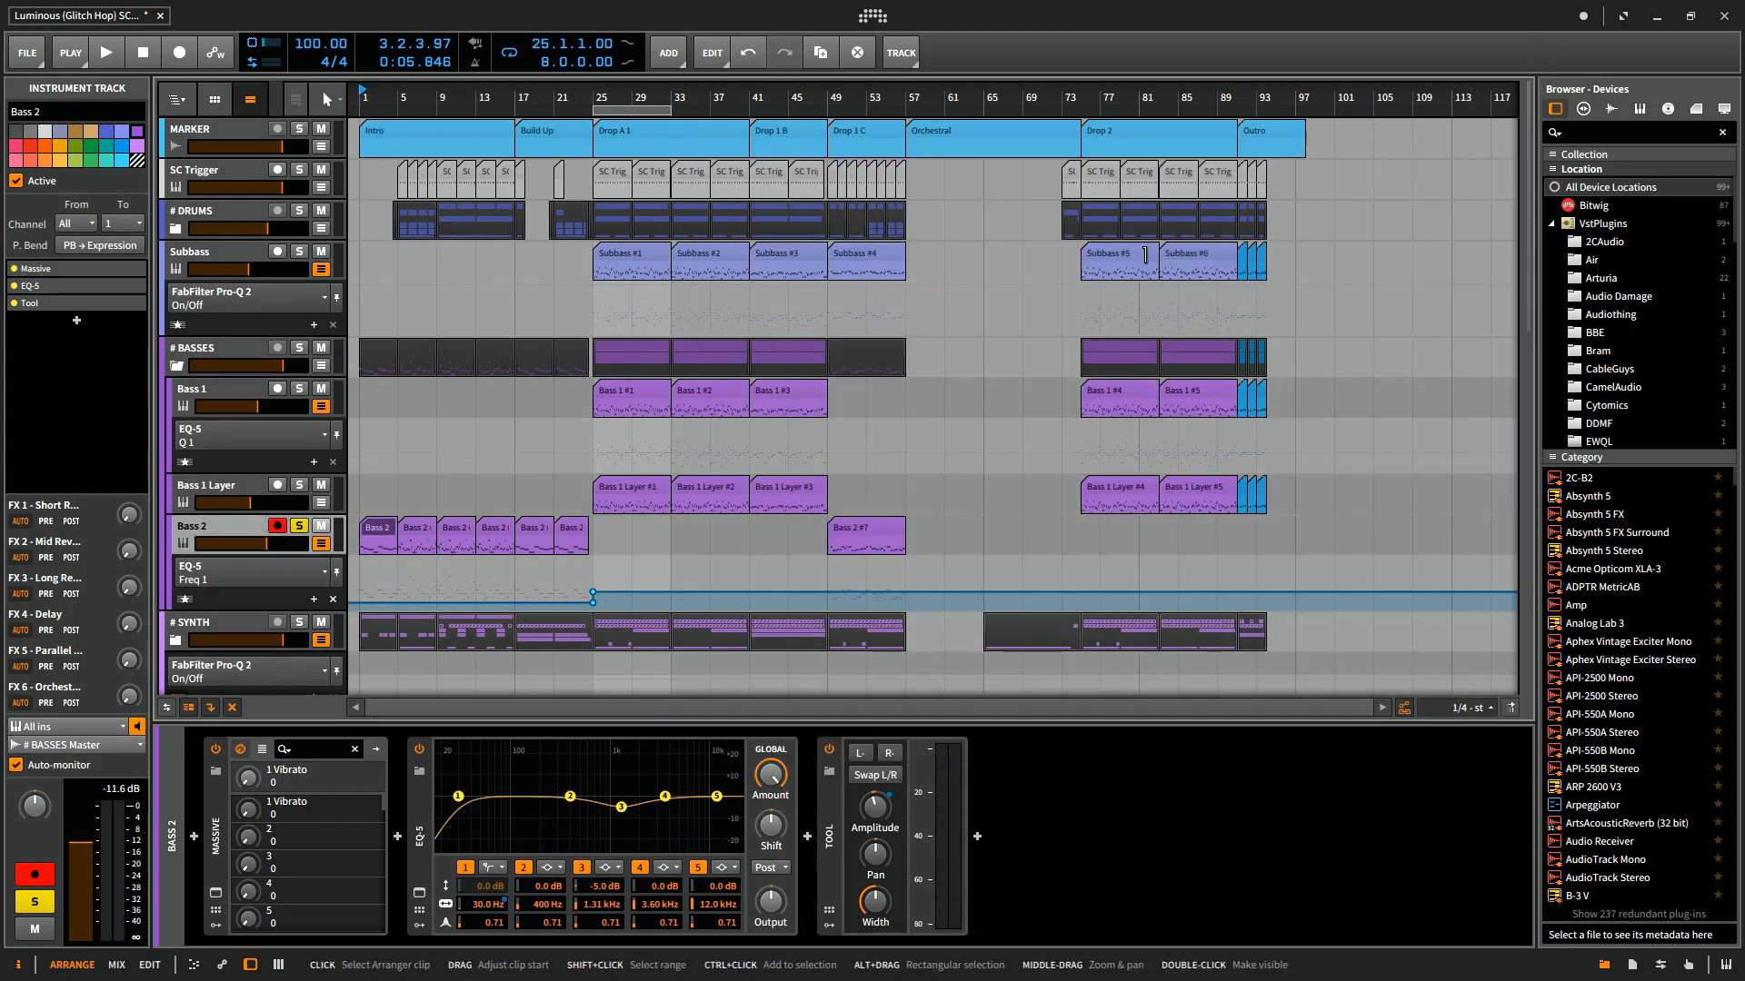
pyautogui.click(299, 525)
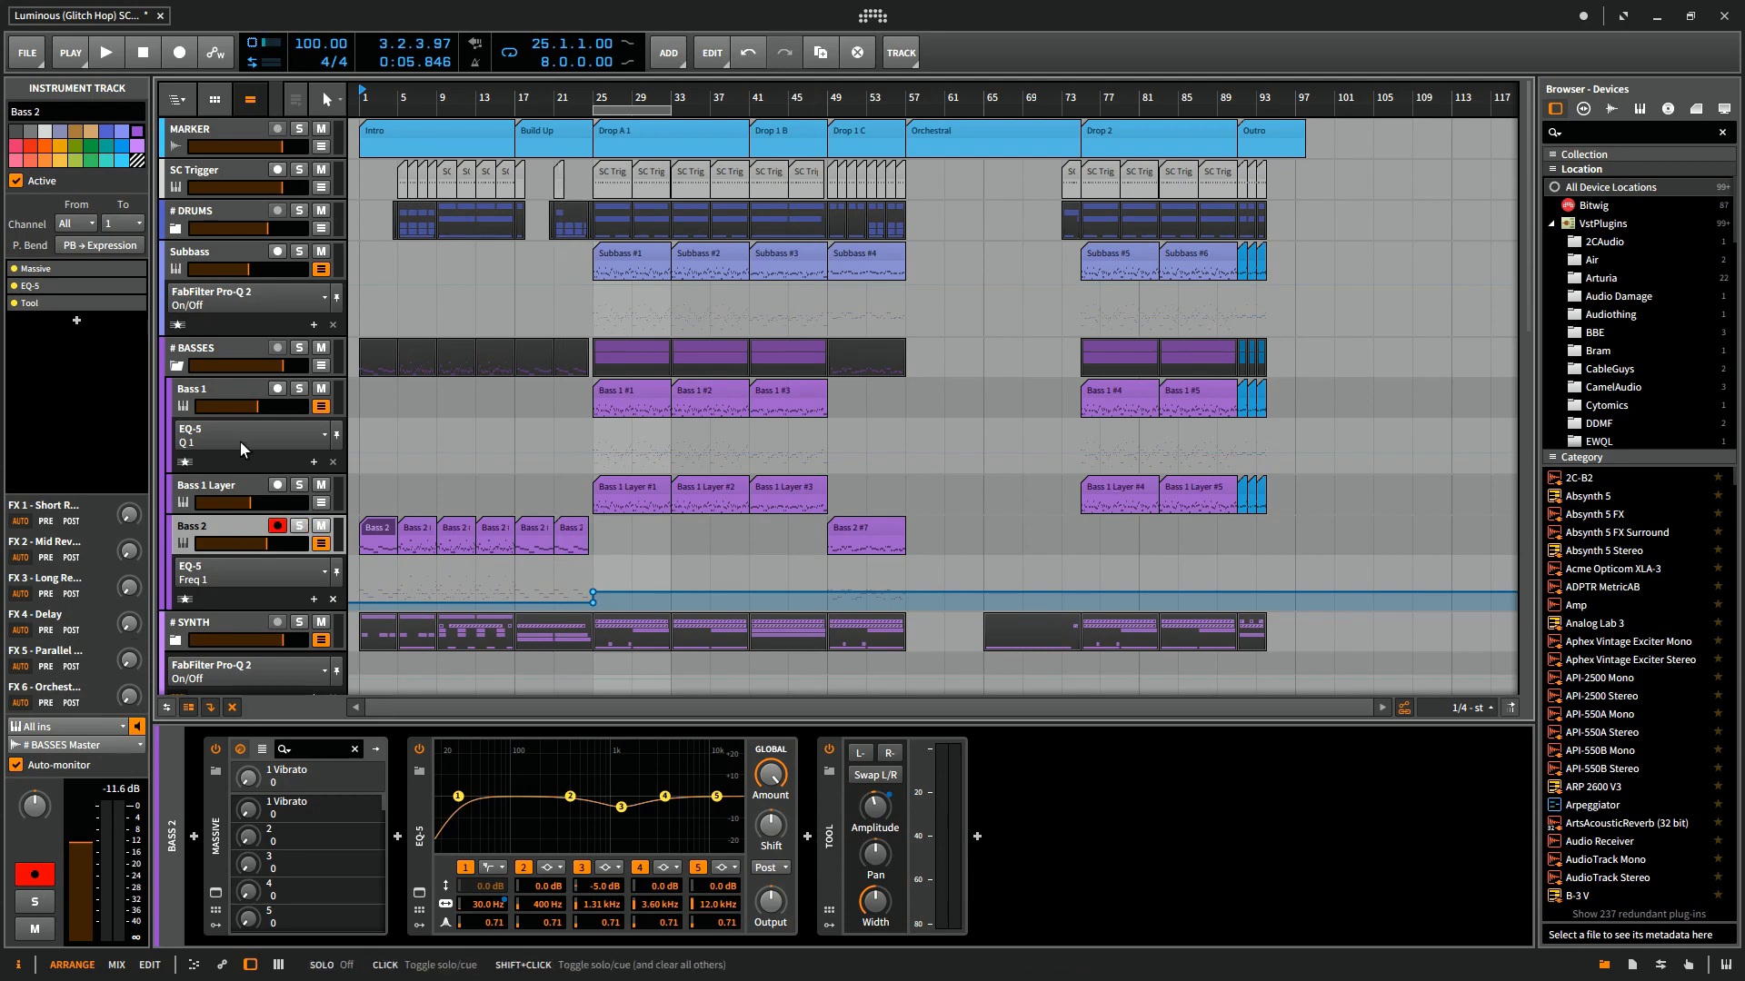
# Step: Fold the BASSES group and unfold the SYNTH group to view its device chain, tracks and automation lanes
pyautogui.click(178, 366)
pyautogui.click(217, 387)
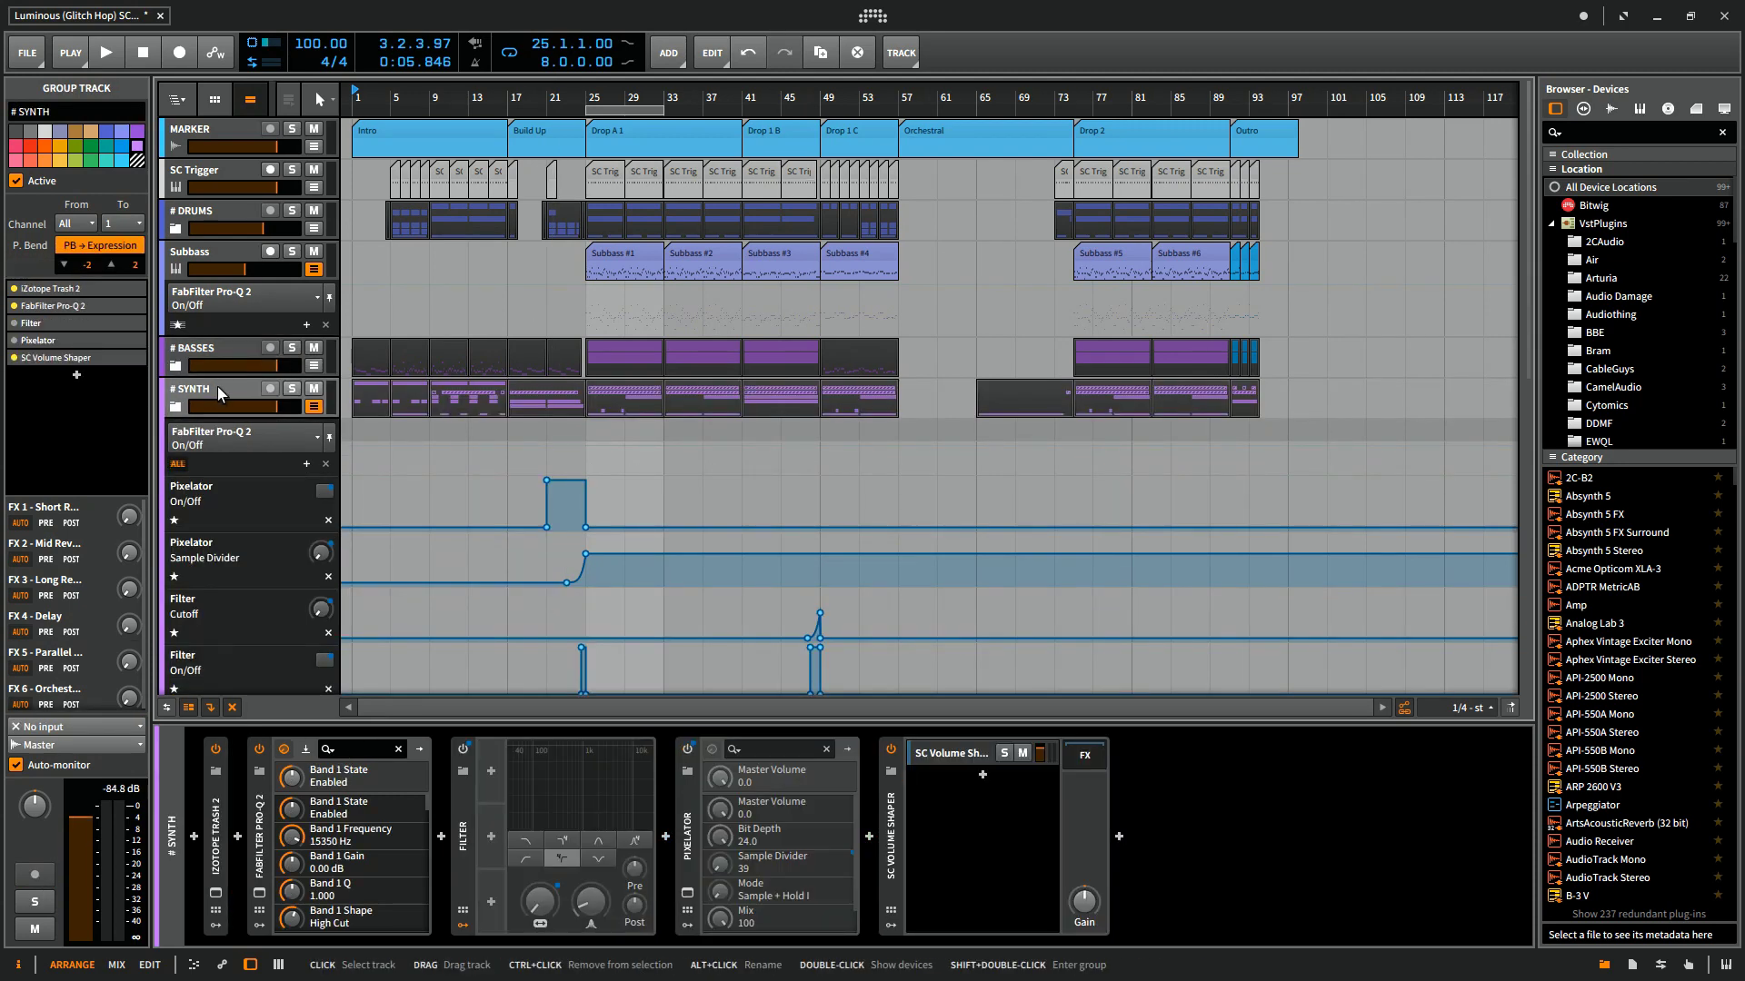
pyautogui.click(330, 412)
pyautogui.scroll(-6, 556, 430)
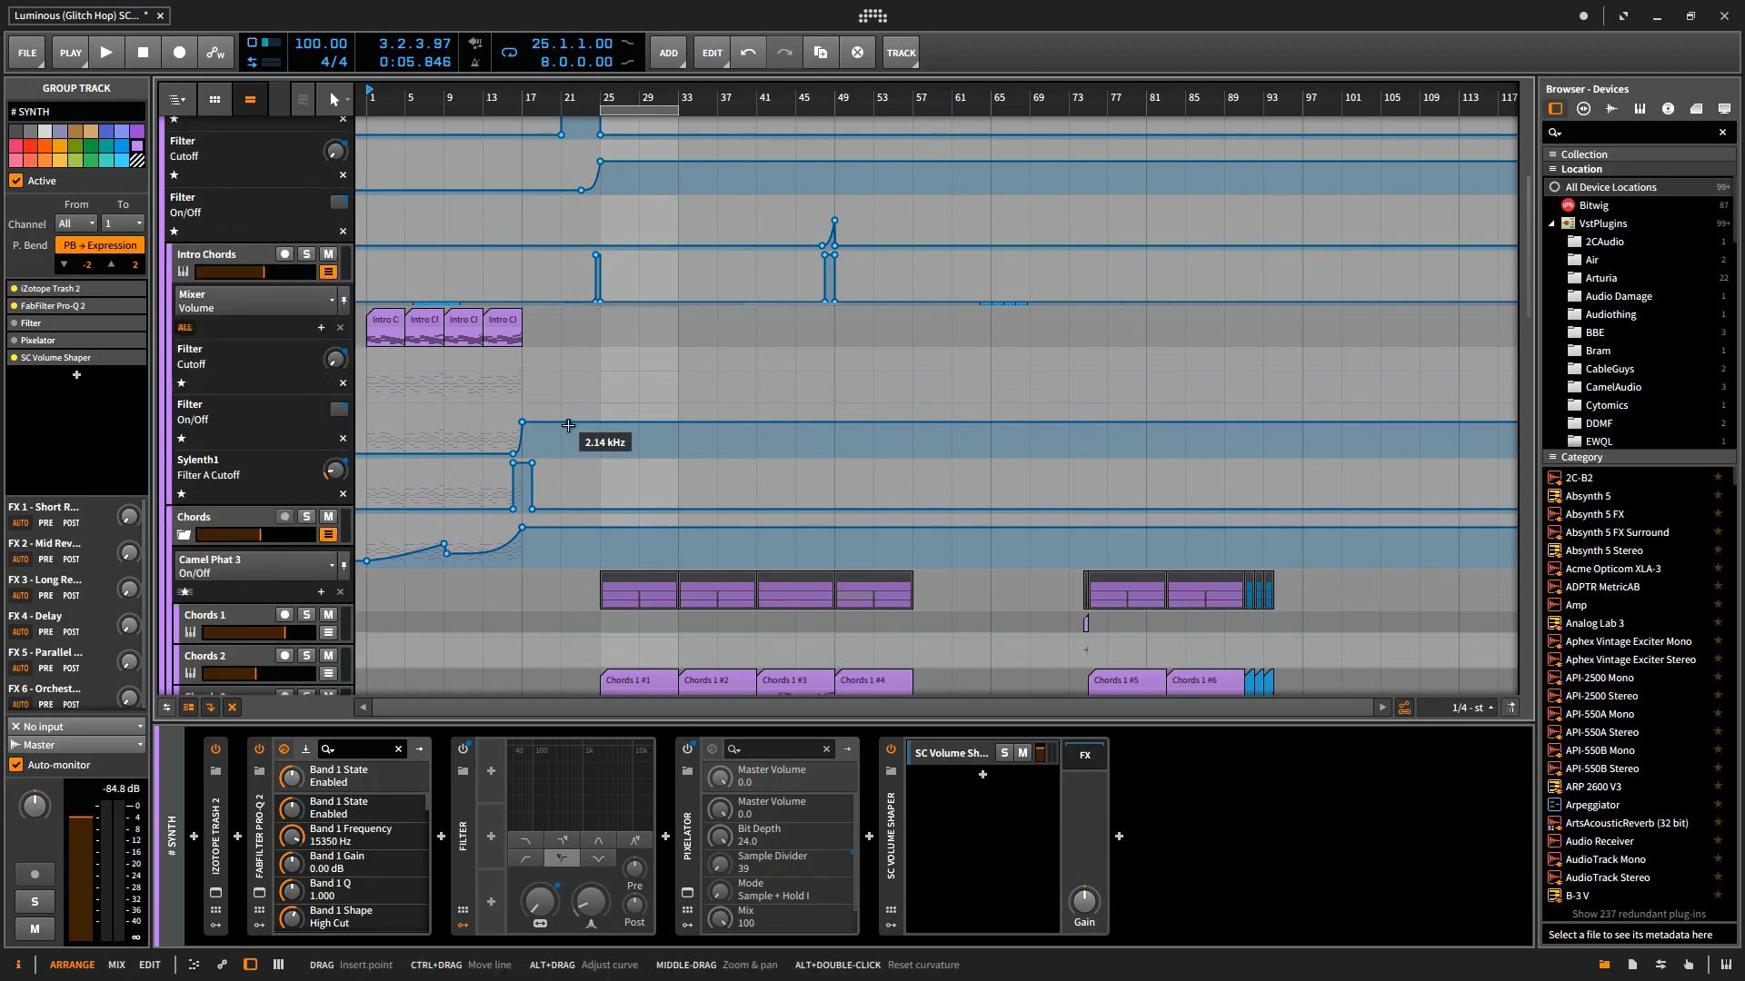
pyautogui.scroll(8, 567, 432)
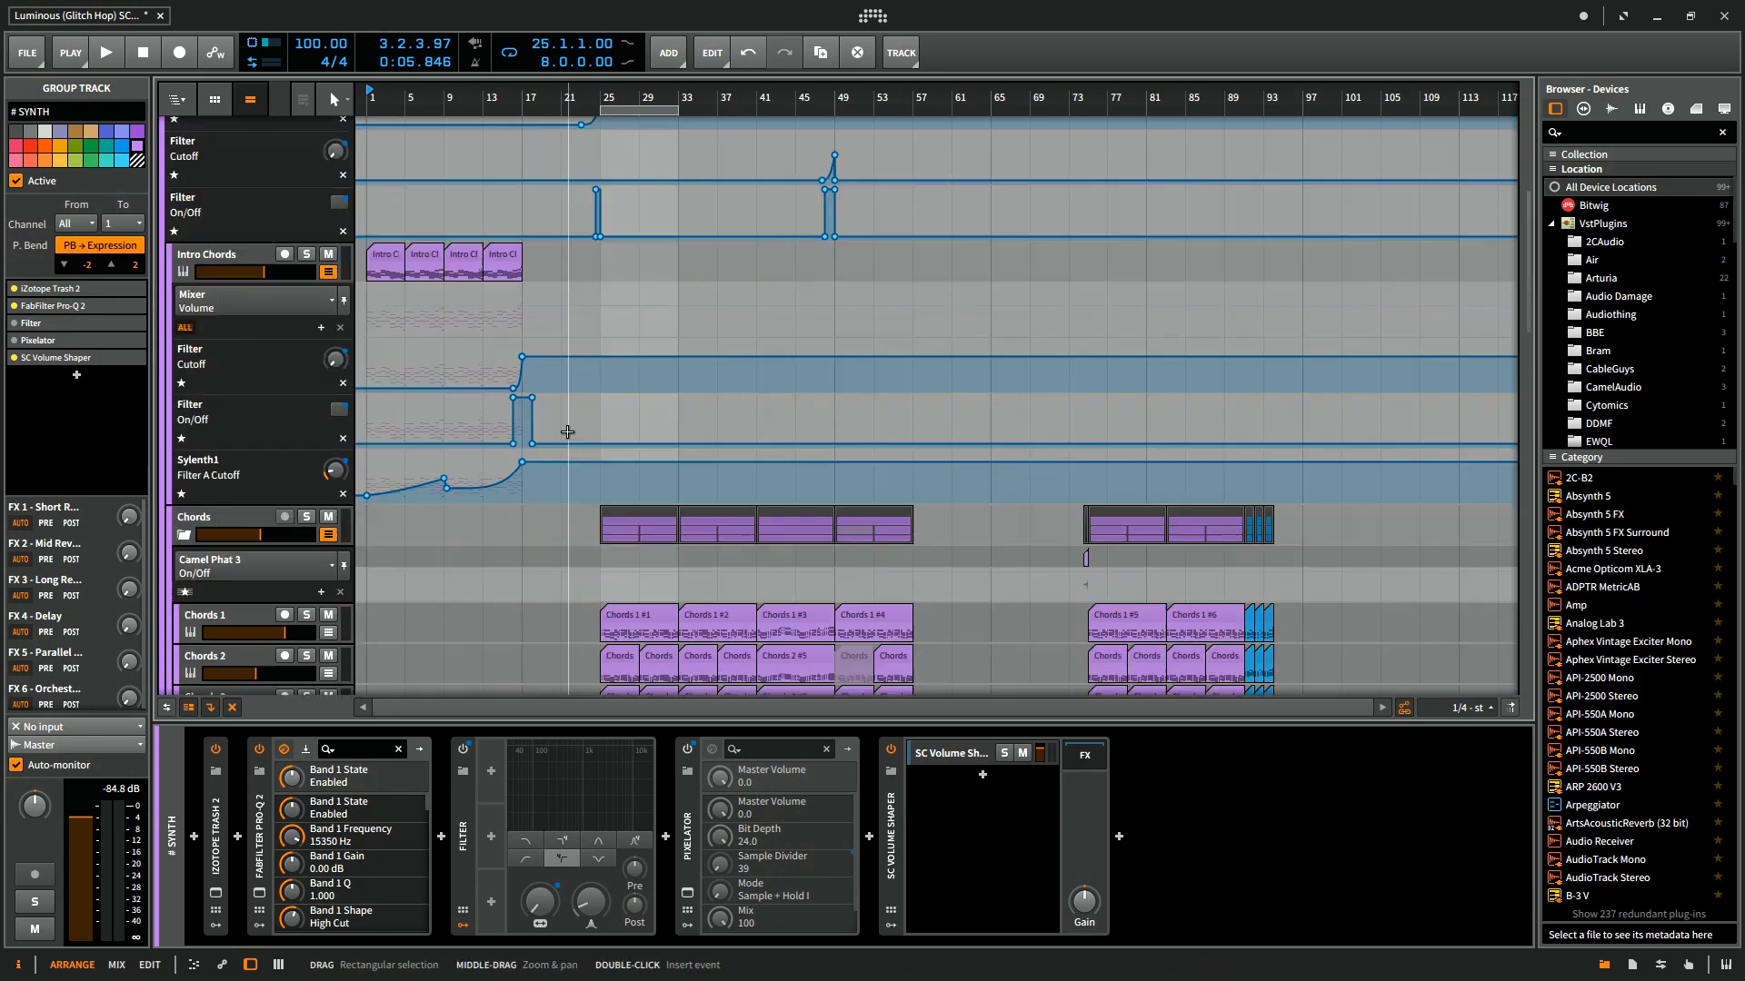
# Step: Examine the SYNTH group's tracks and automation lanes, from Intro Chords through the Chords and Leads groups to Piano and Filler
pyautogui.scroll(3, 554, 427)
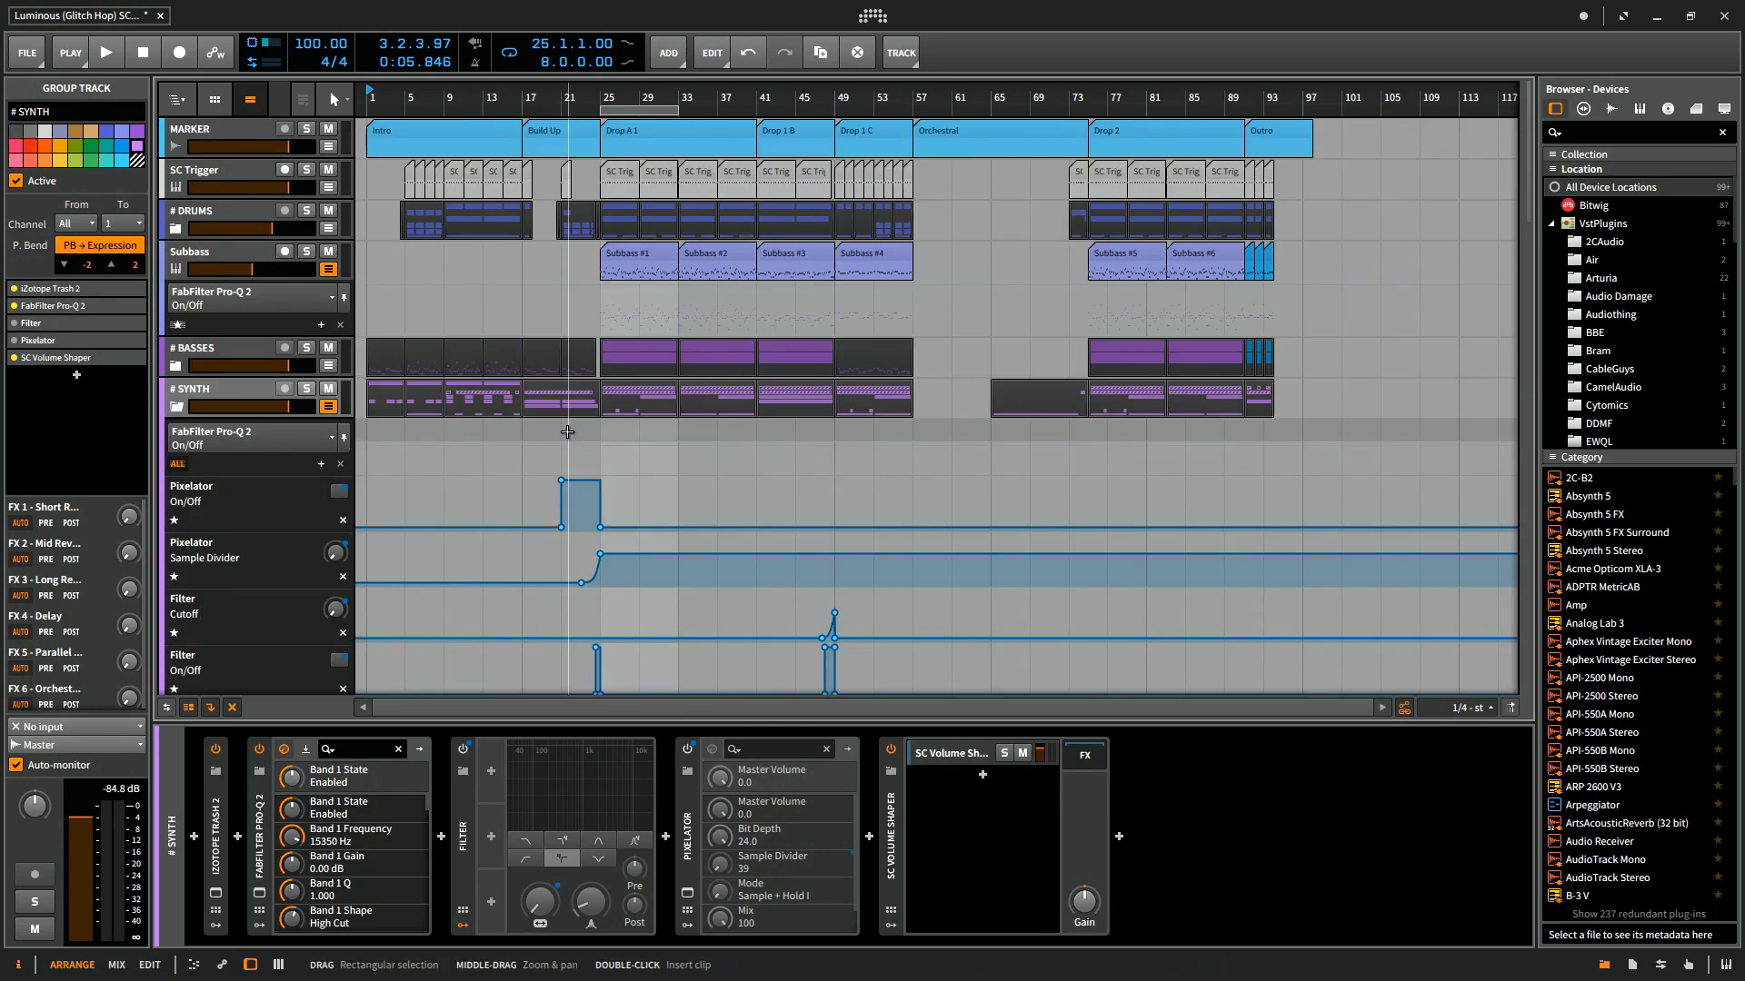
pyautogui.scroll(-3, 473, 373)
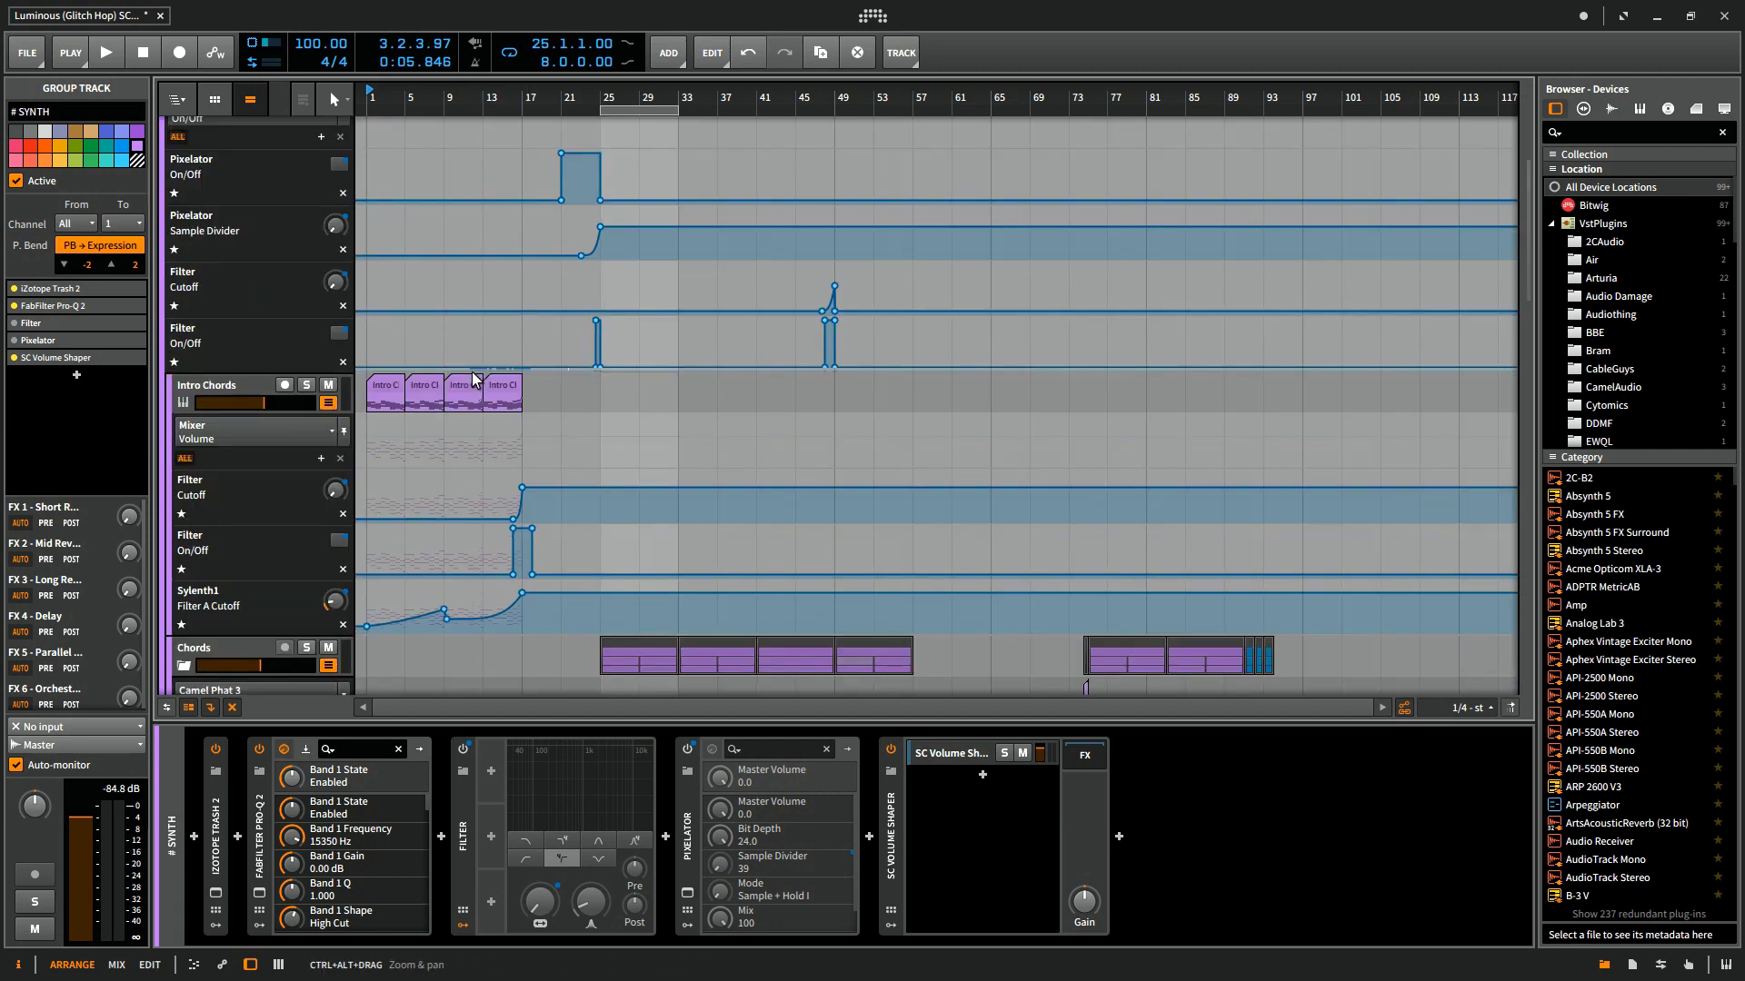
pyautogui.scroll(-4, 568, 381)
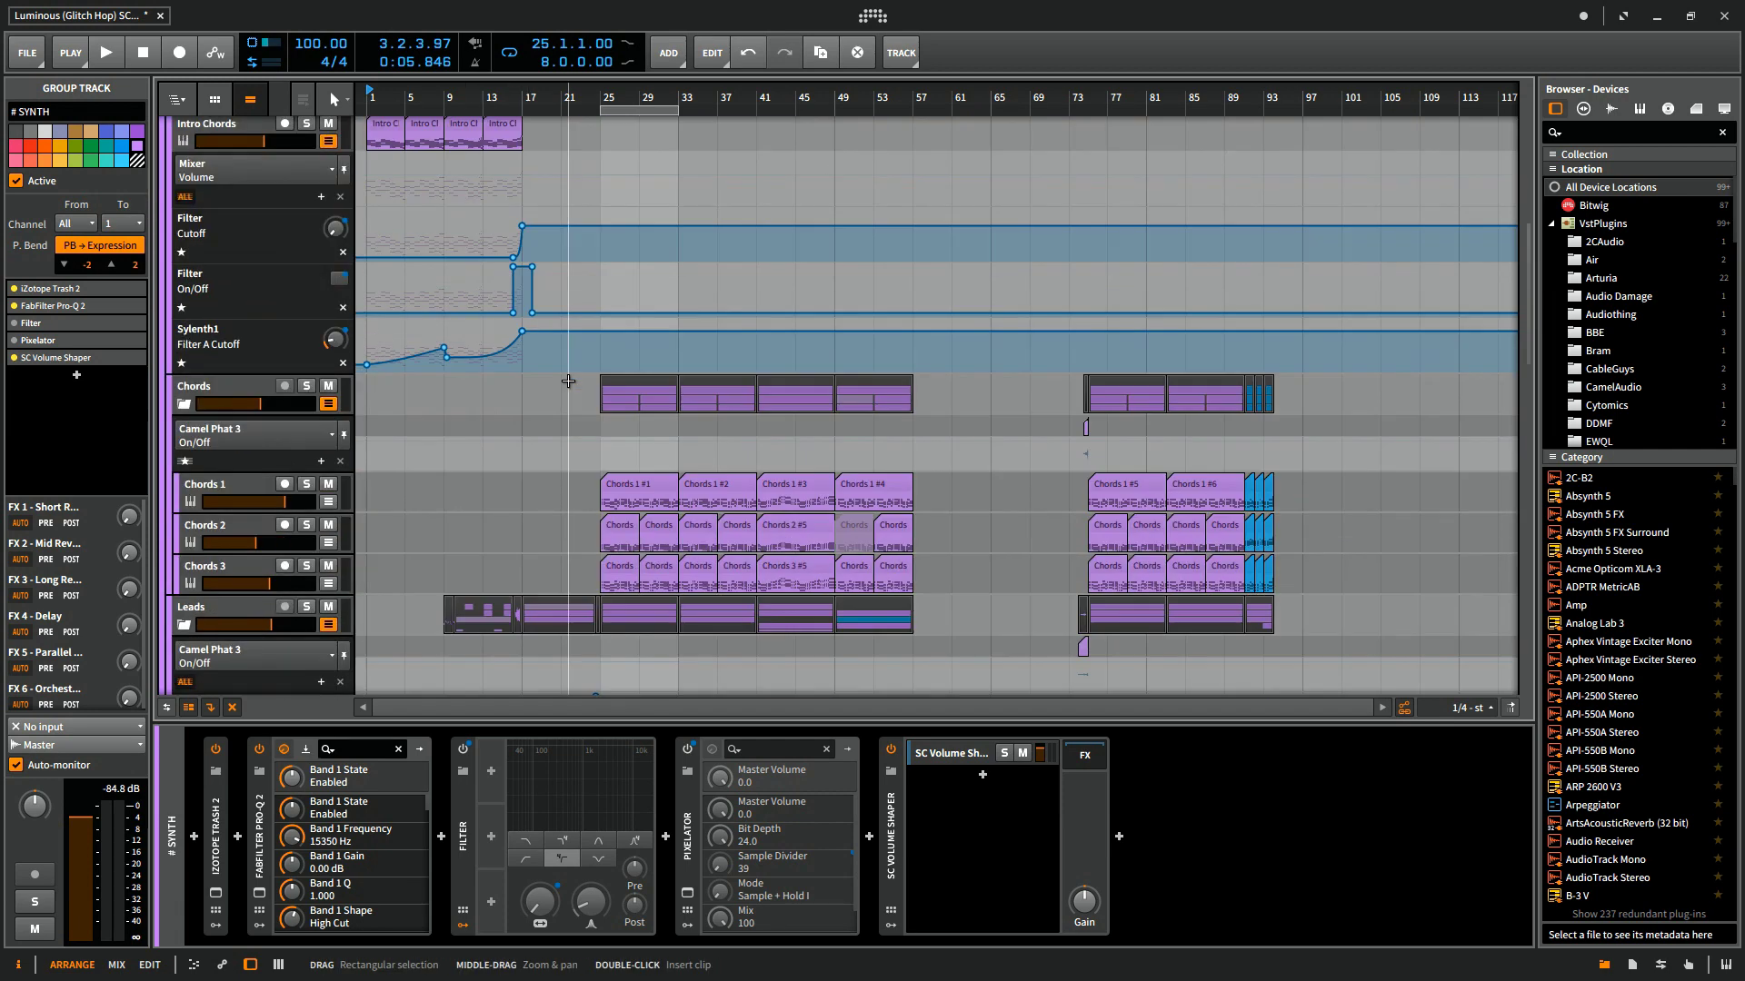
pyautogui.scroll(-5, 567, 381)
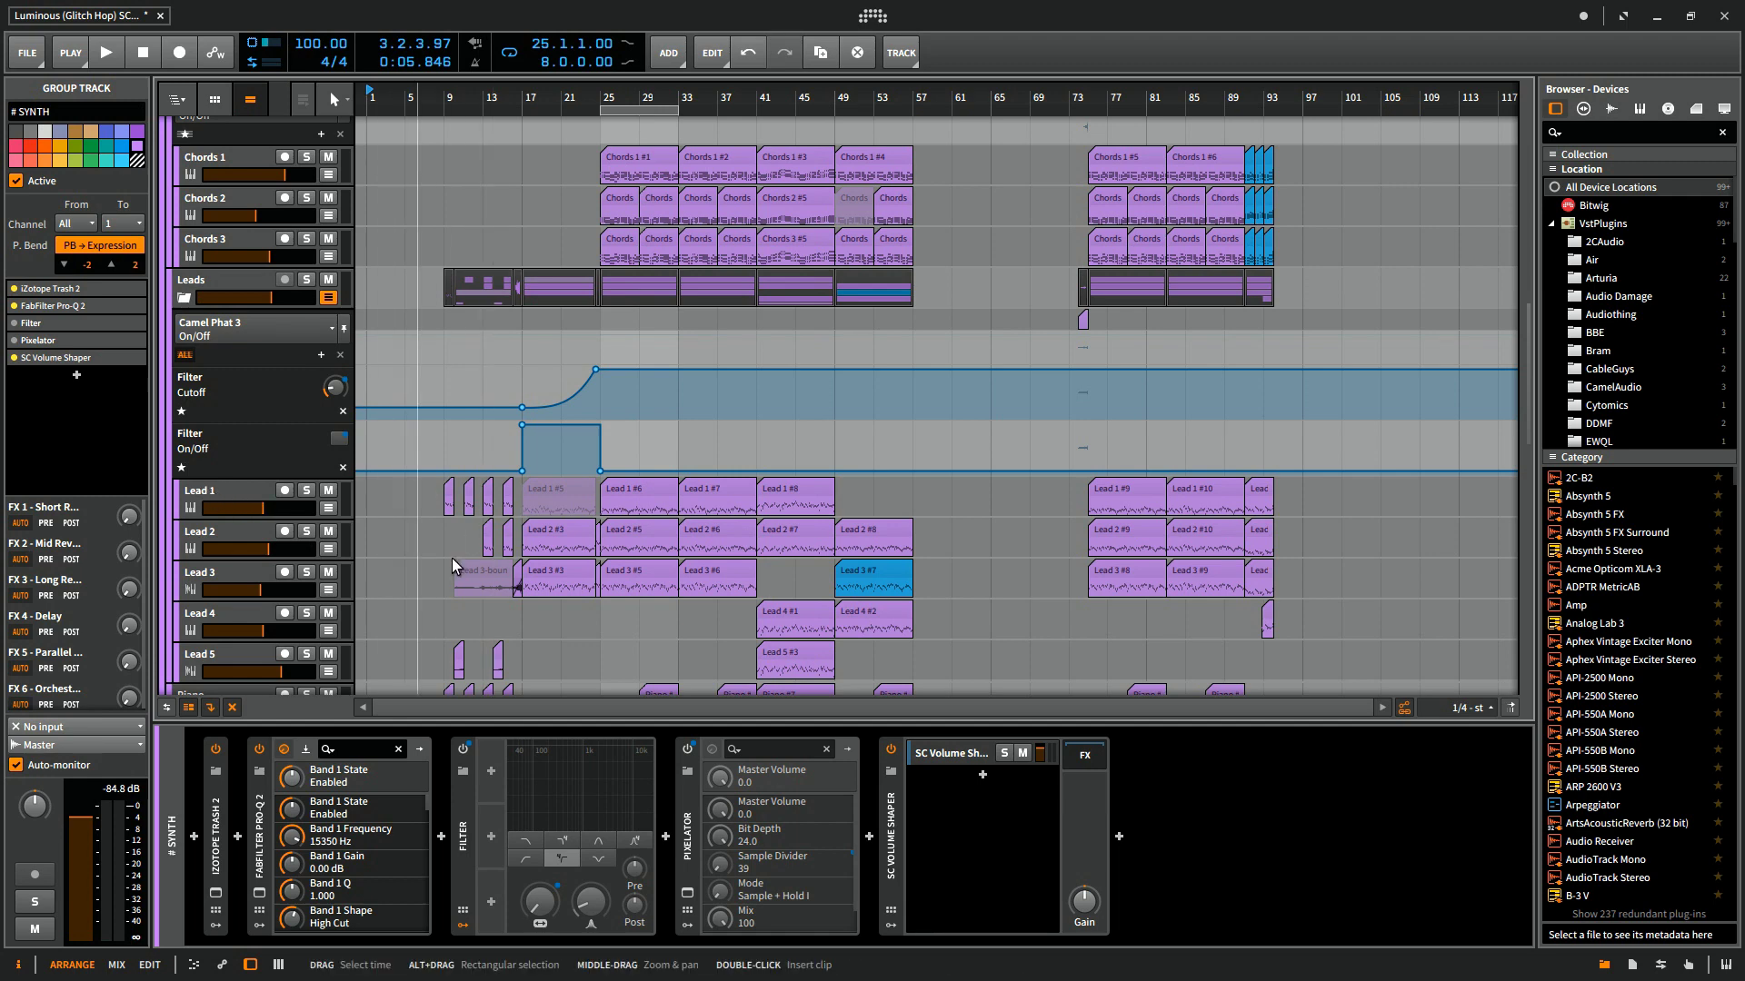
pyautogui.scroll(-3, 683, 527)
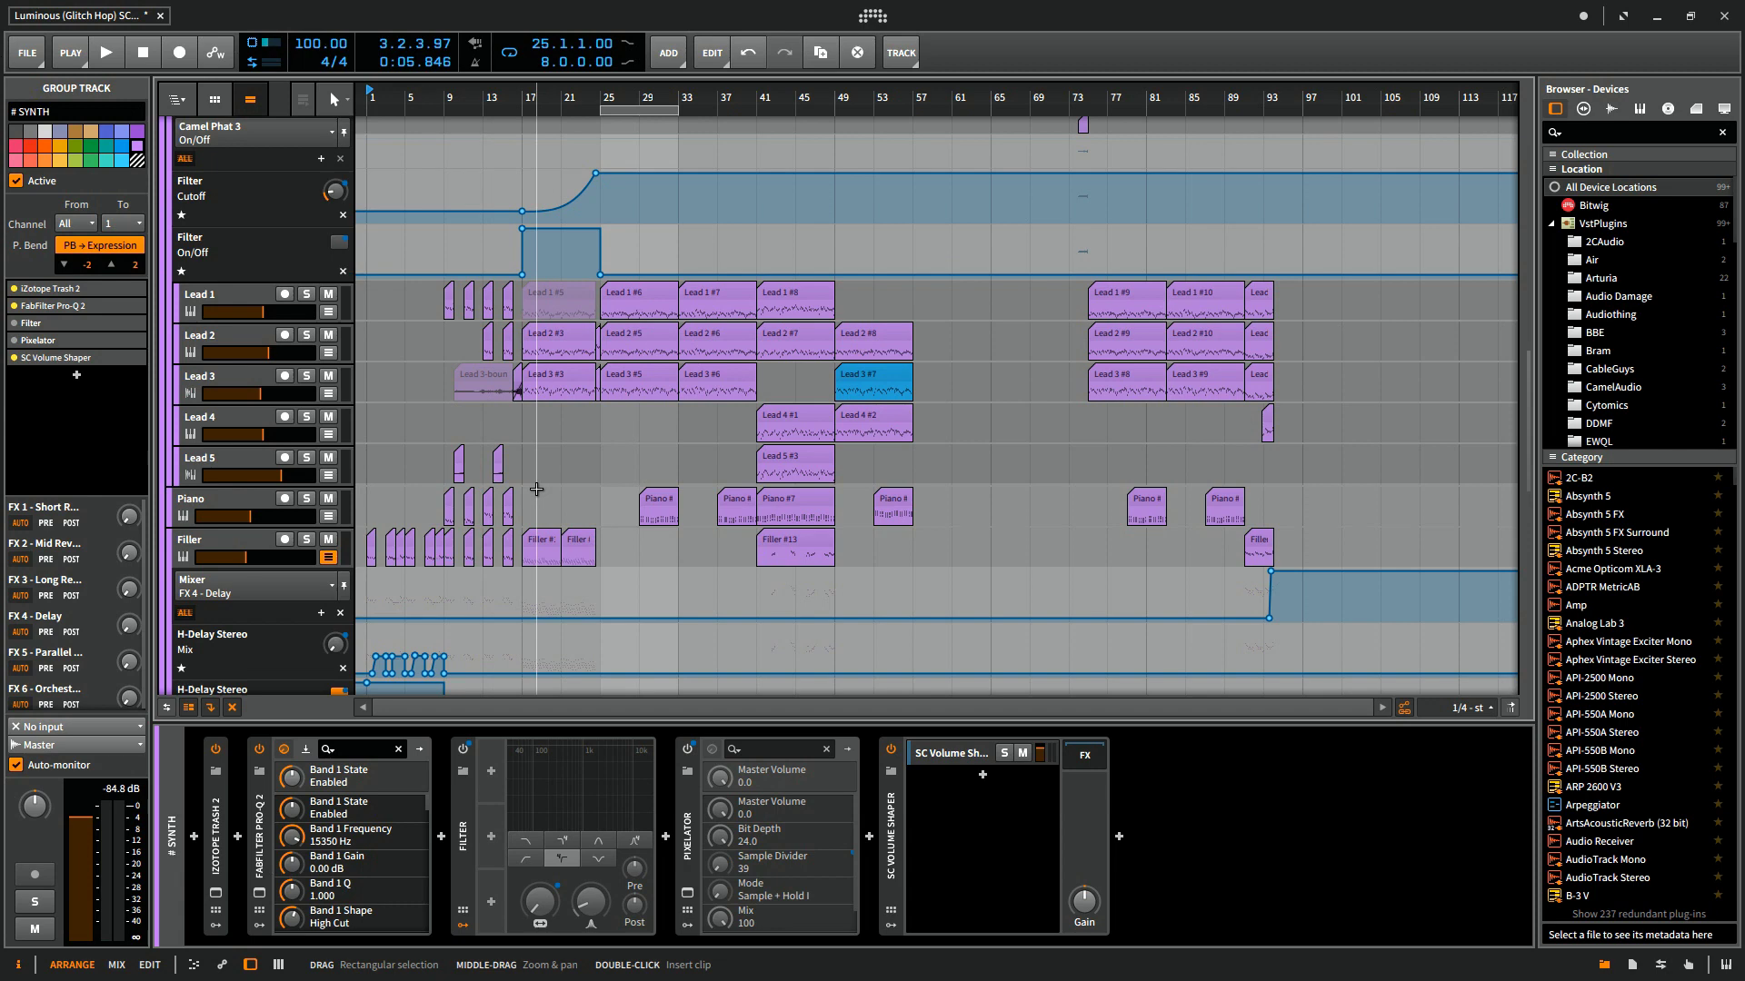
pyautogui.keyDown('ctrl'); pyautogui.scroll(2, 531, 489); pyautogui.keyUp('ctrl')
pyautogui.scroll(8, 450, 410)
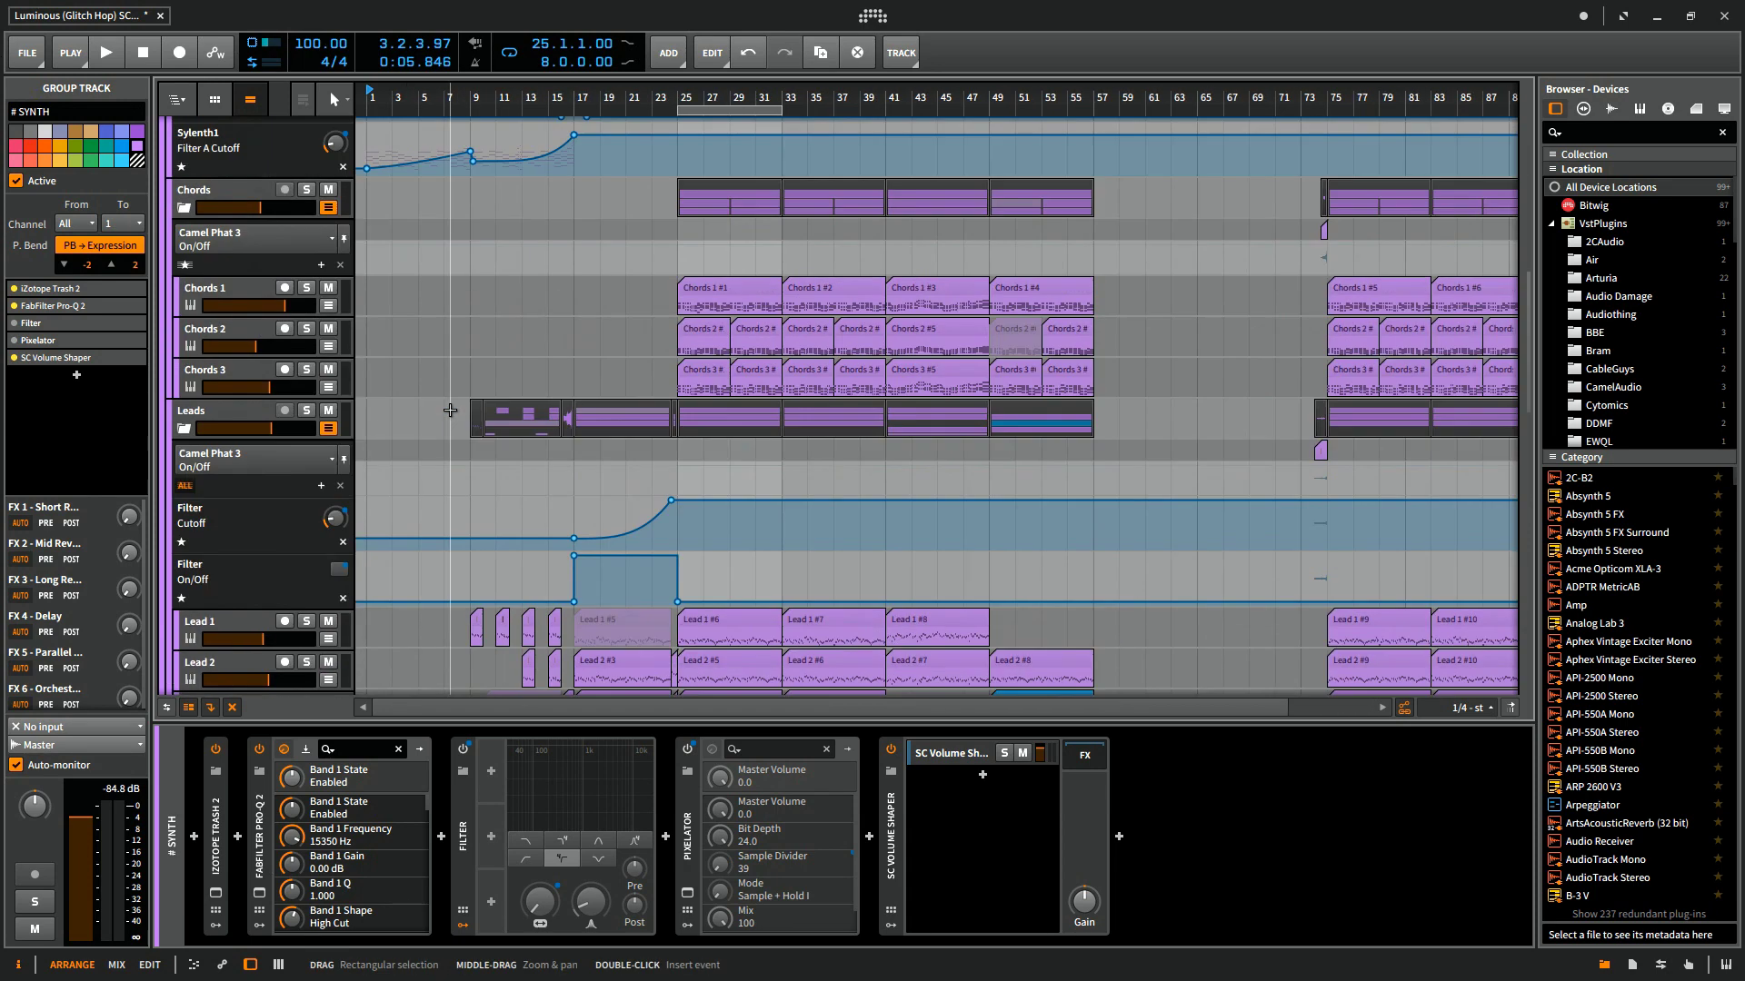
# Step: Solo and play the Intro Chords track from bar 1, view its Sylenth1 synth, stop playback and close the synth window
pyautogui.click(306, 319)
pyautogui.press('space')
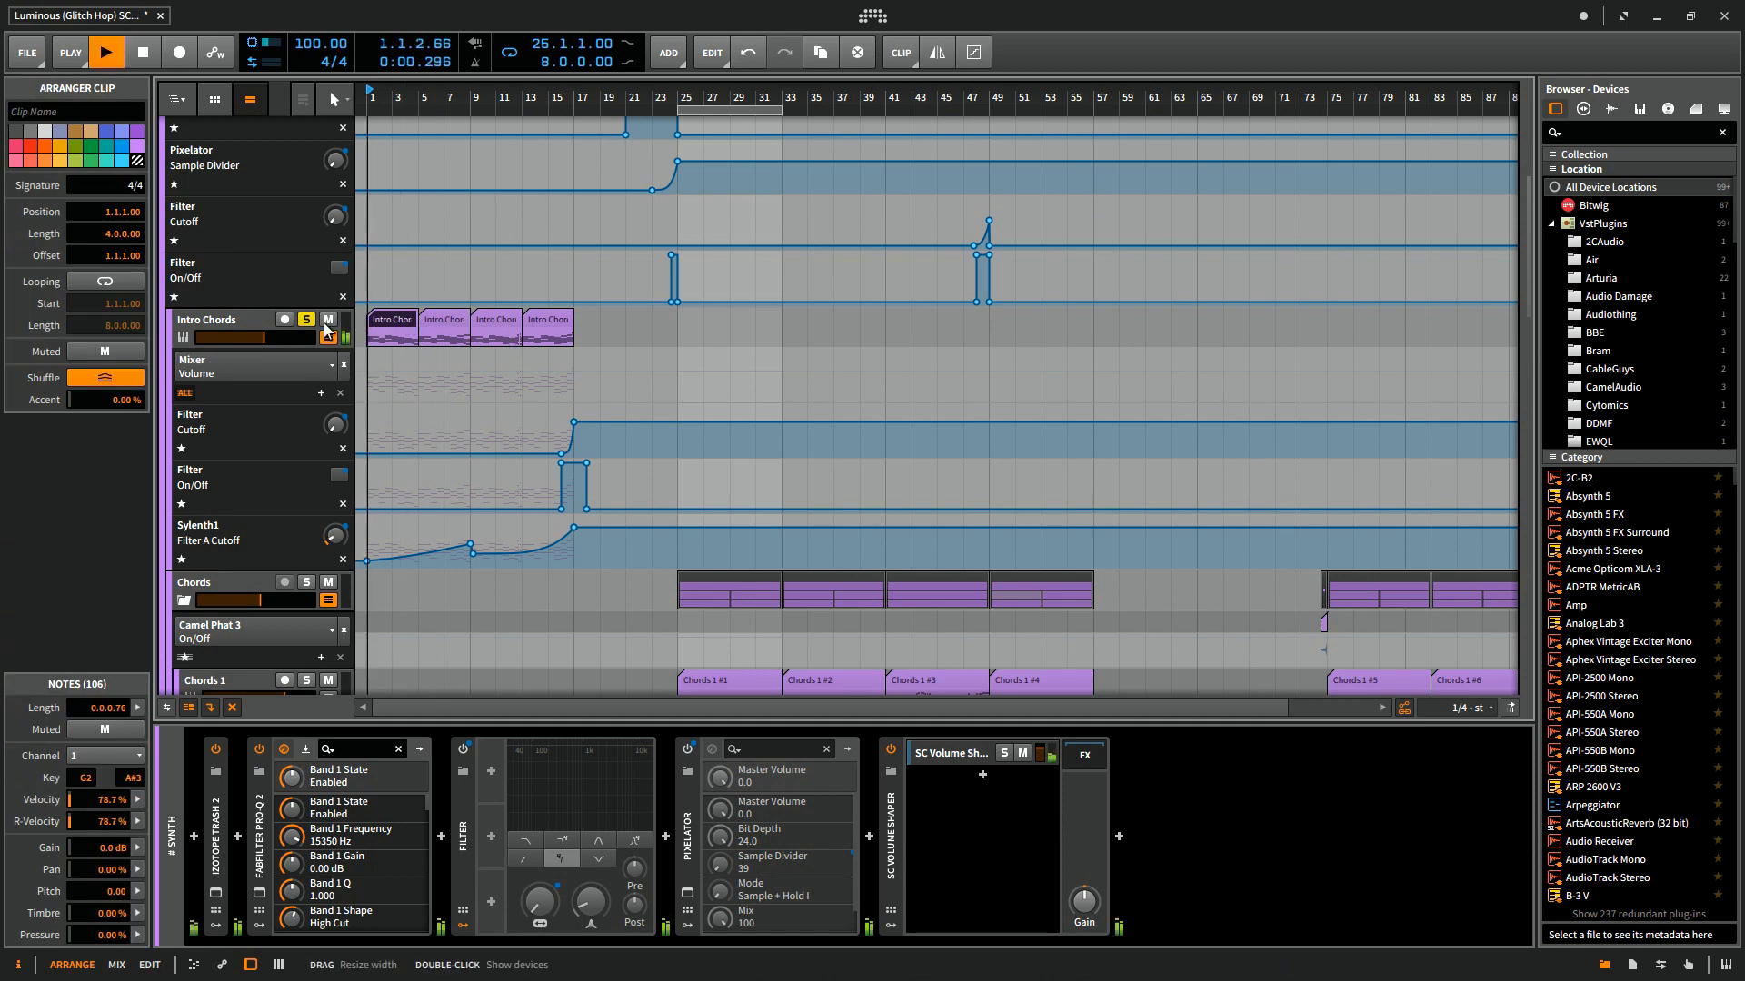
pyautogui.click(245, 321)
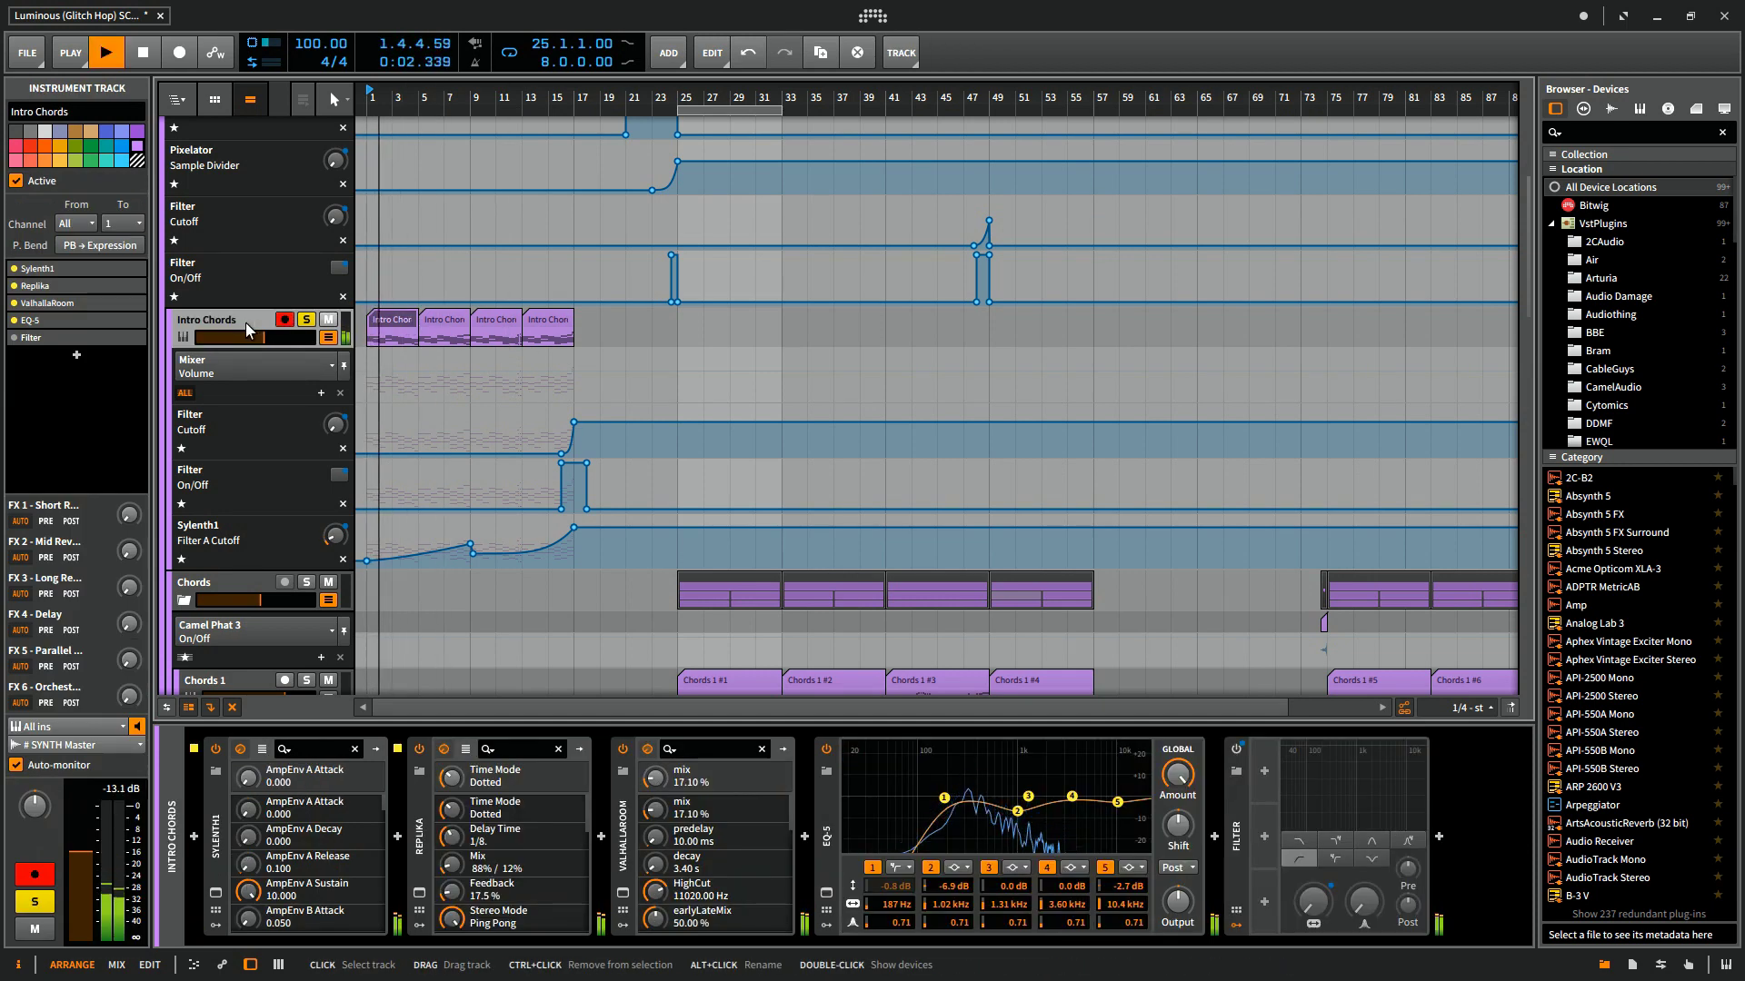
pyautogui.click(215, 892)
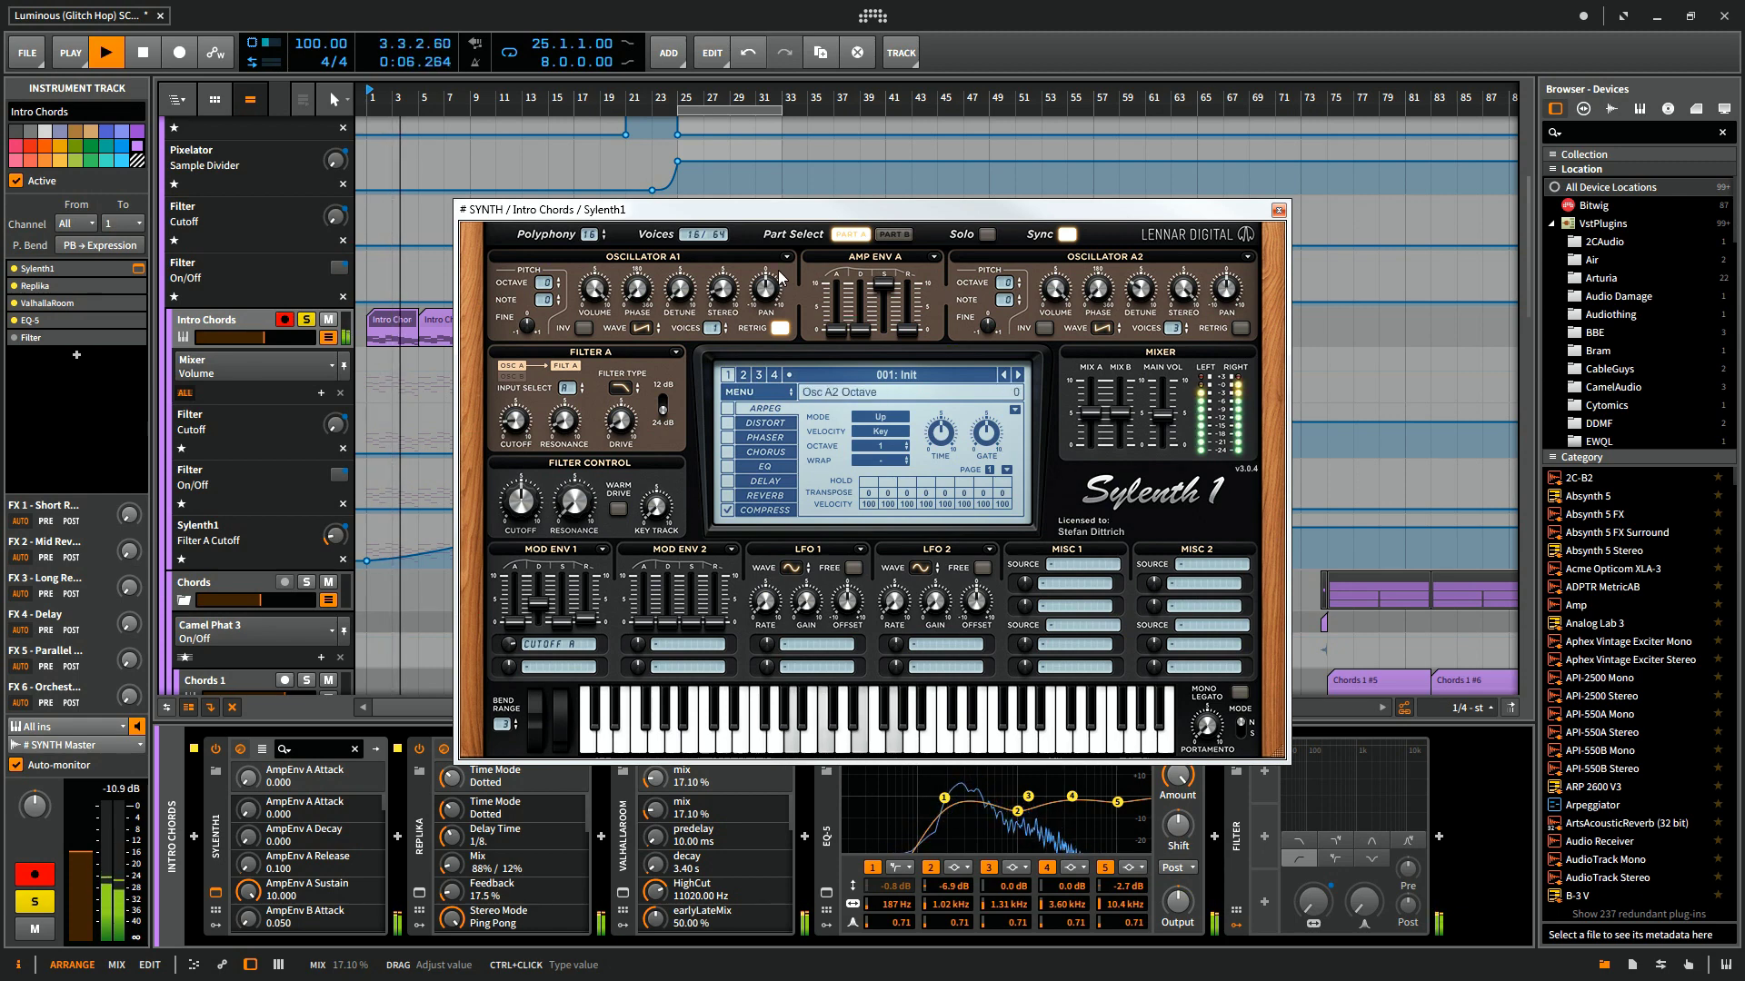
pyautogui.press('space')
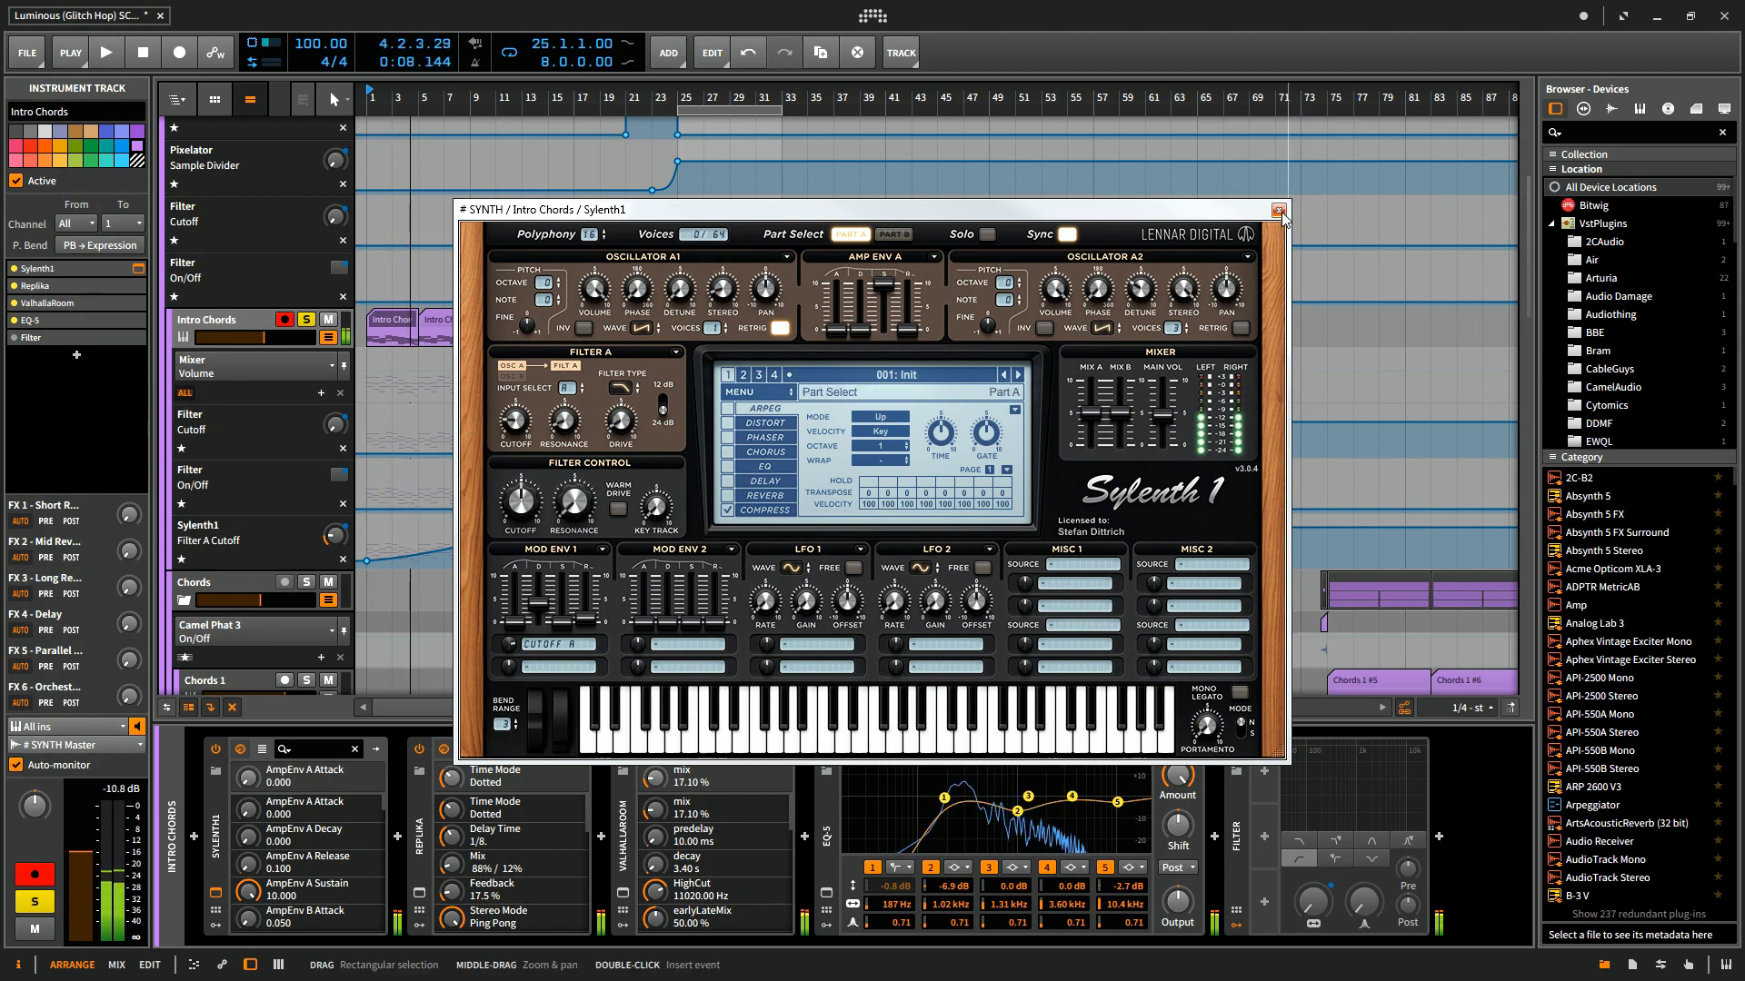
pyautogui.click(1279, 212)
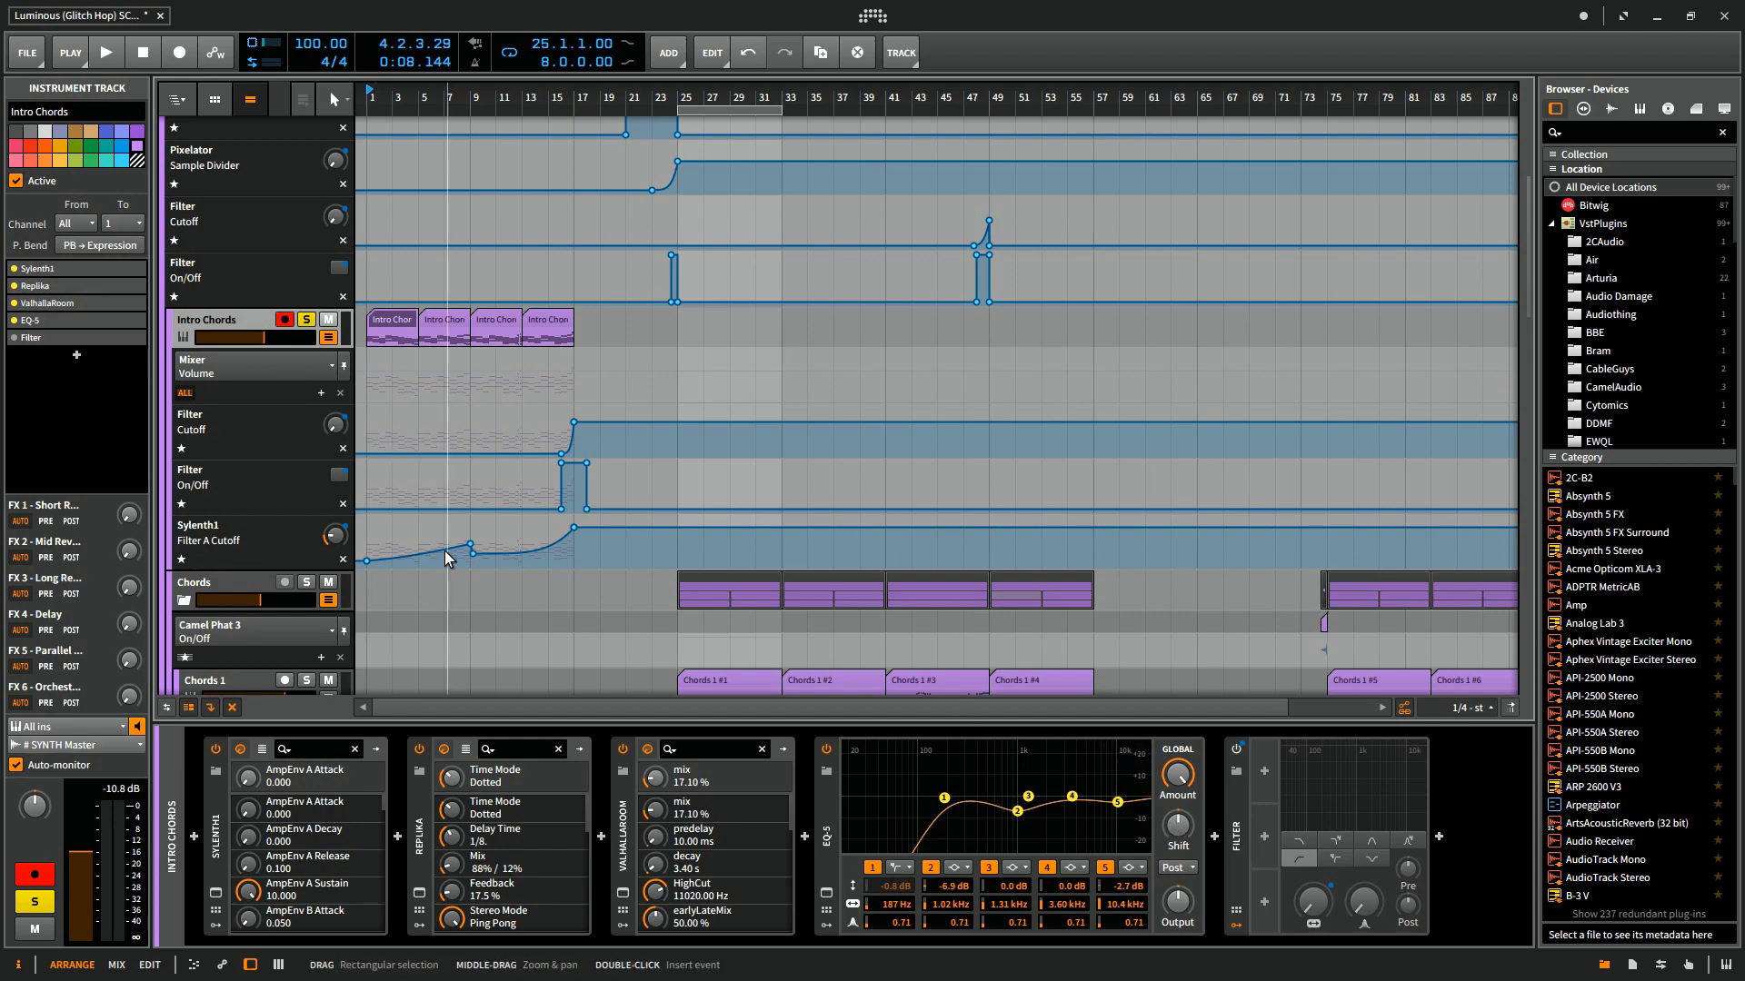
# Step: Solo the Filler track, view its device chain while playing it from bar 1, and stop playback
pyautogui.scroll(-15, 335, 306)
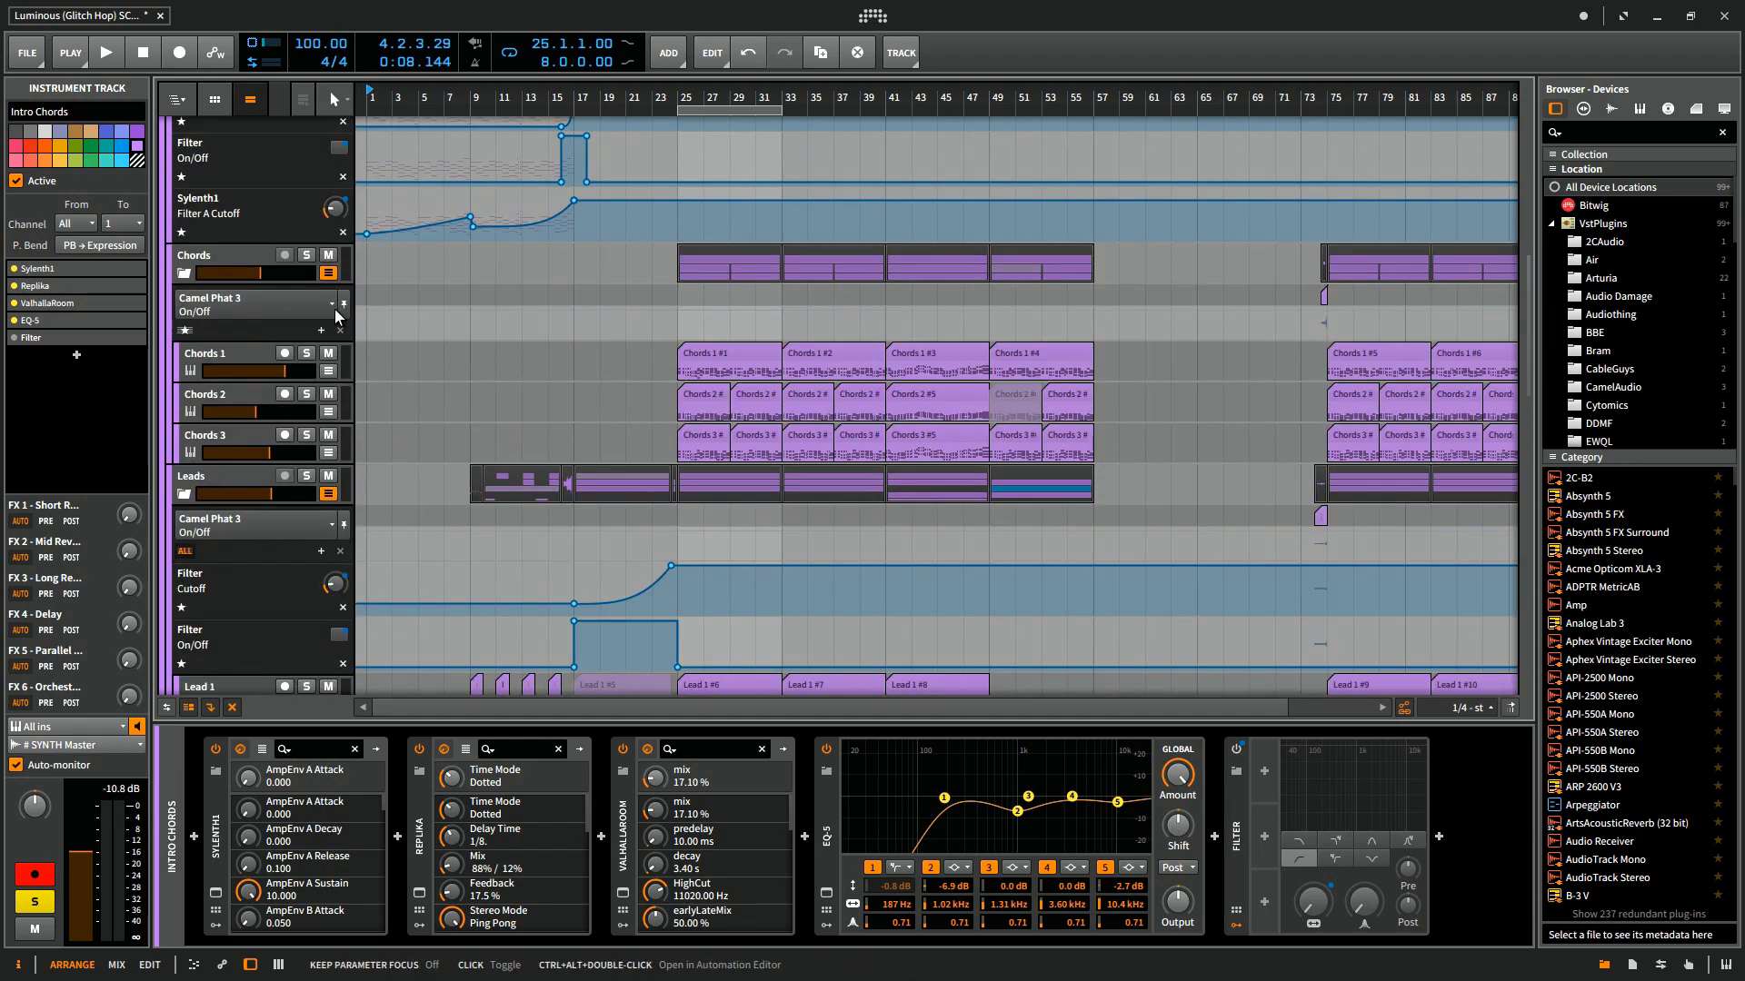
pyautogui.scroll(-2, 349, 306)
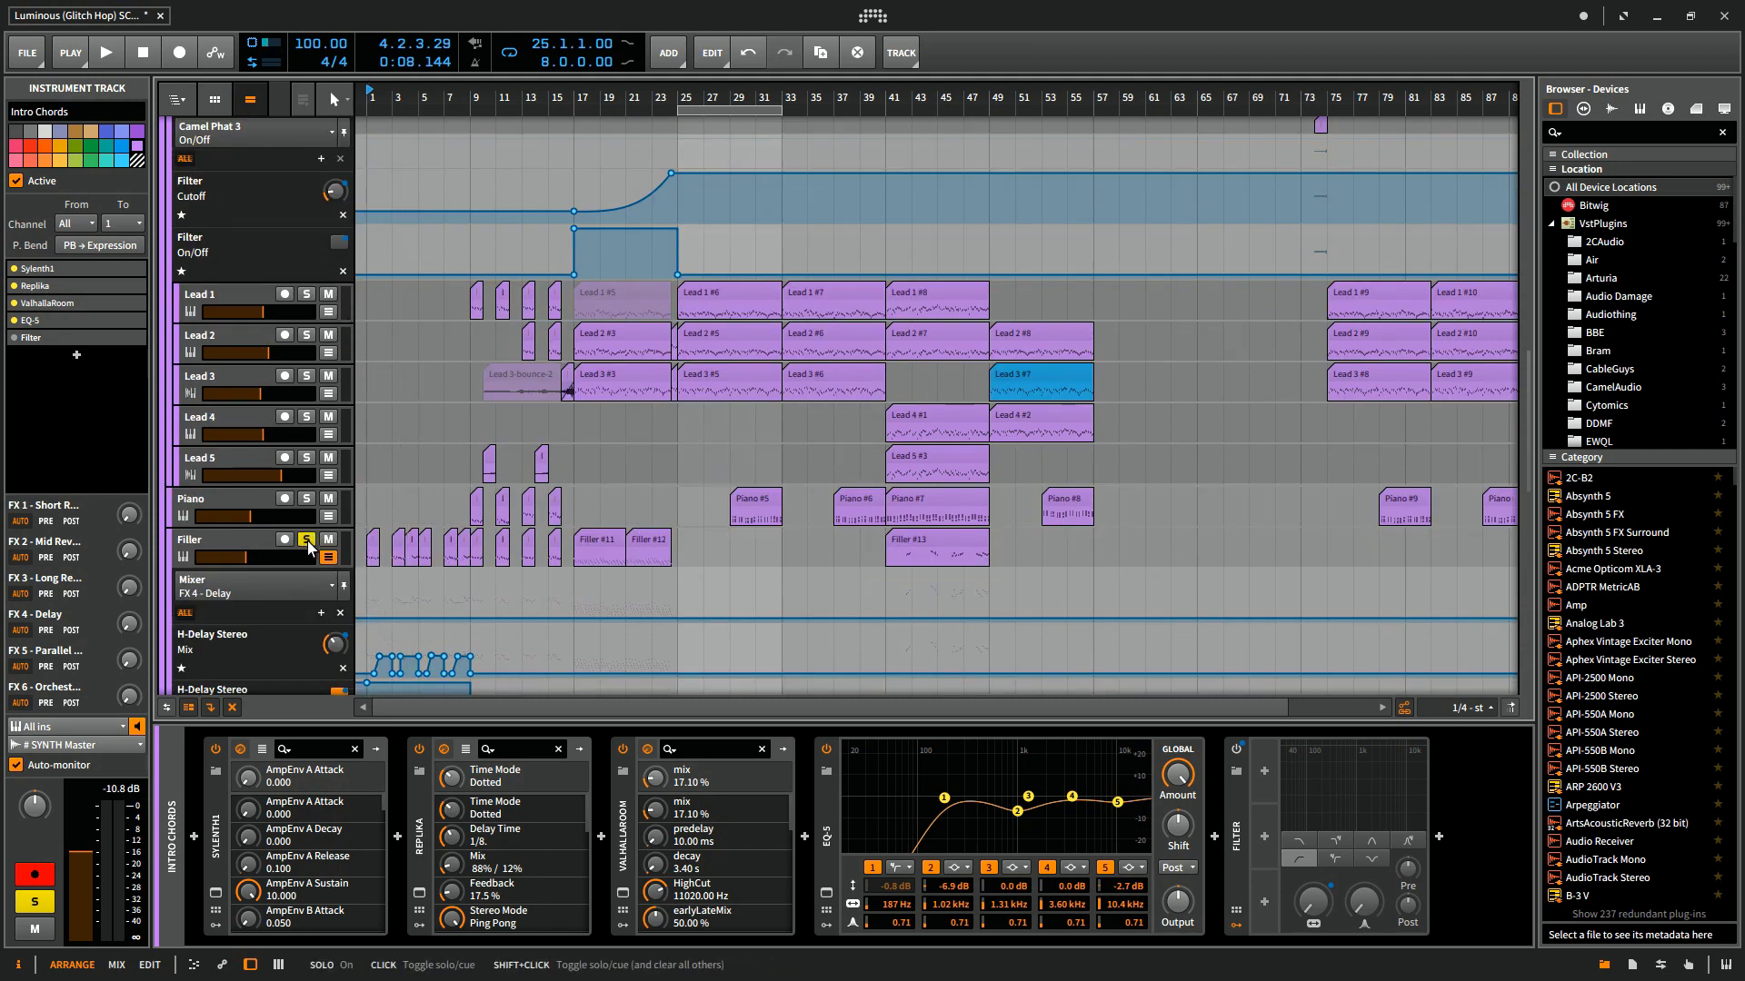
pyautogui.click(244, 544)
pyautogui.press('space')
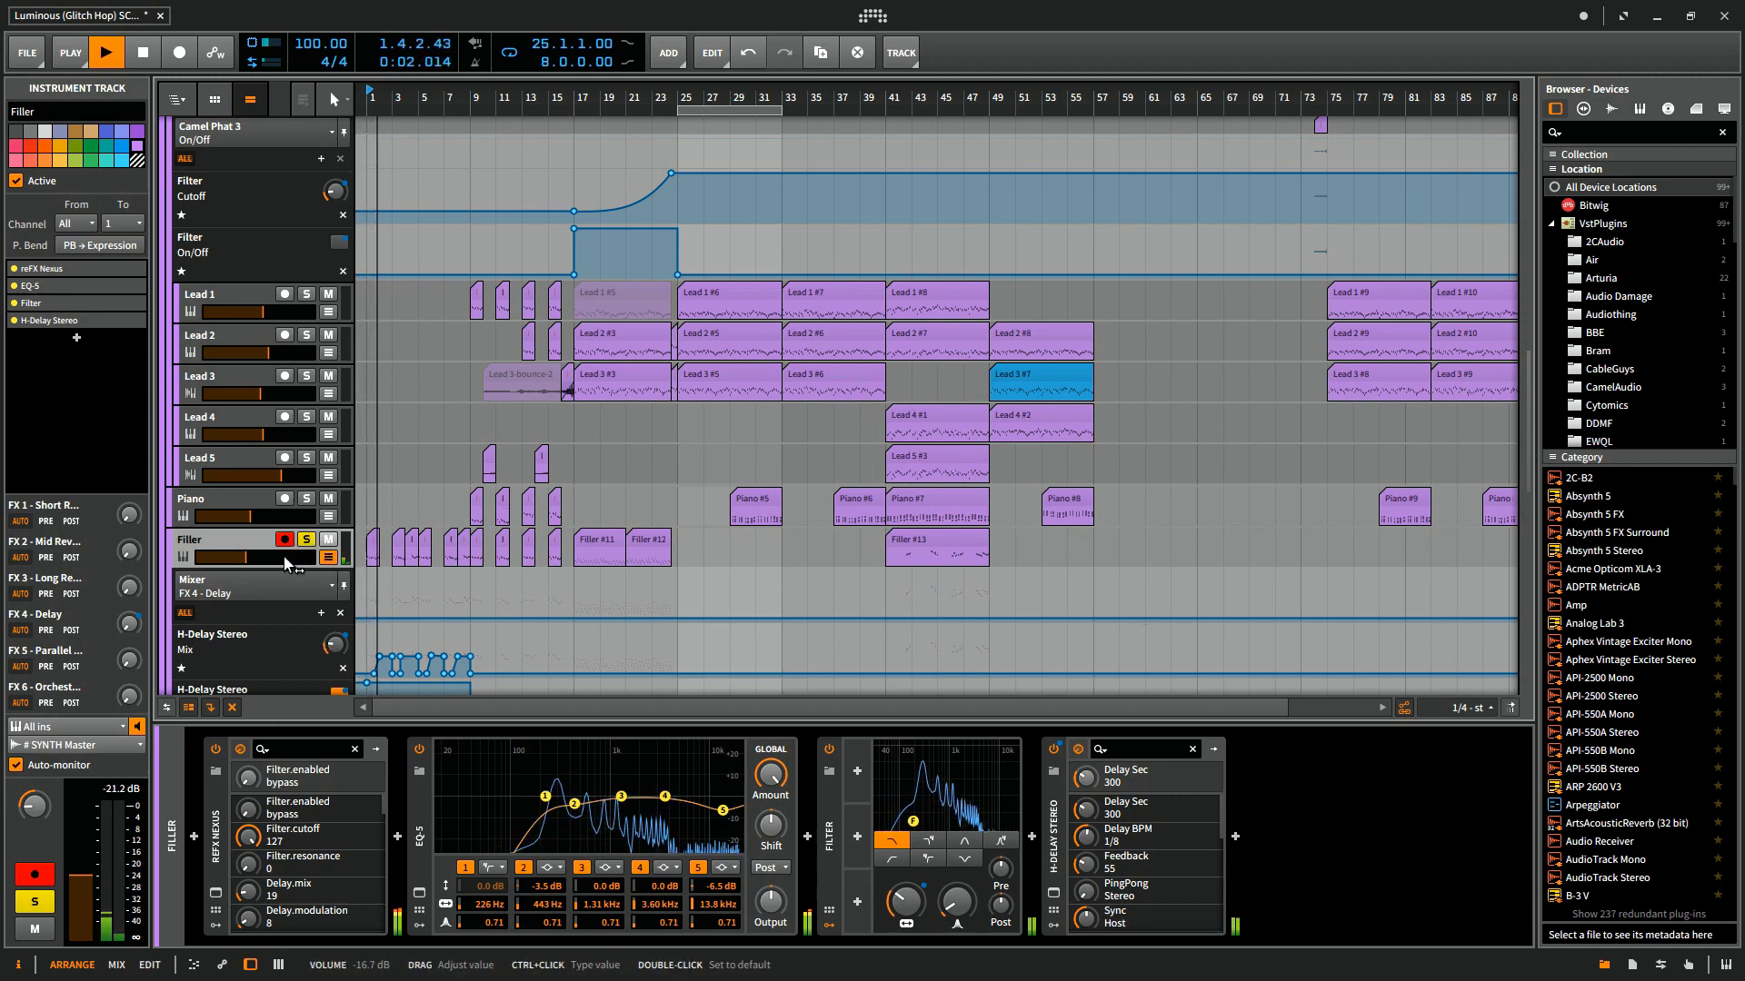
pyautogui.click(307, 542)
pyautogui.click(307, 543)
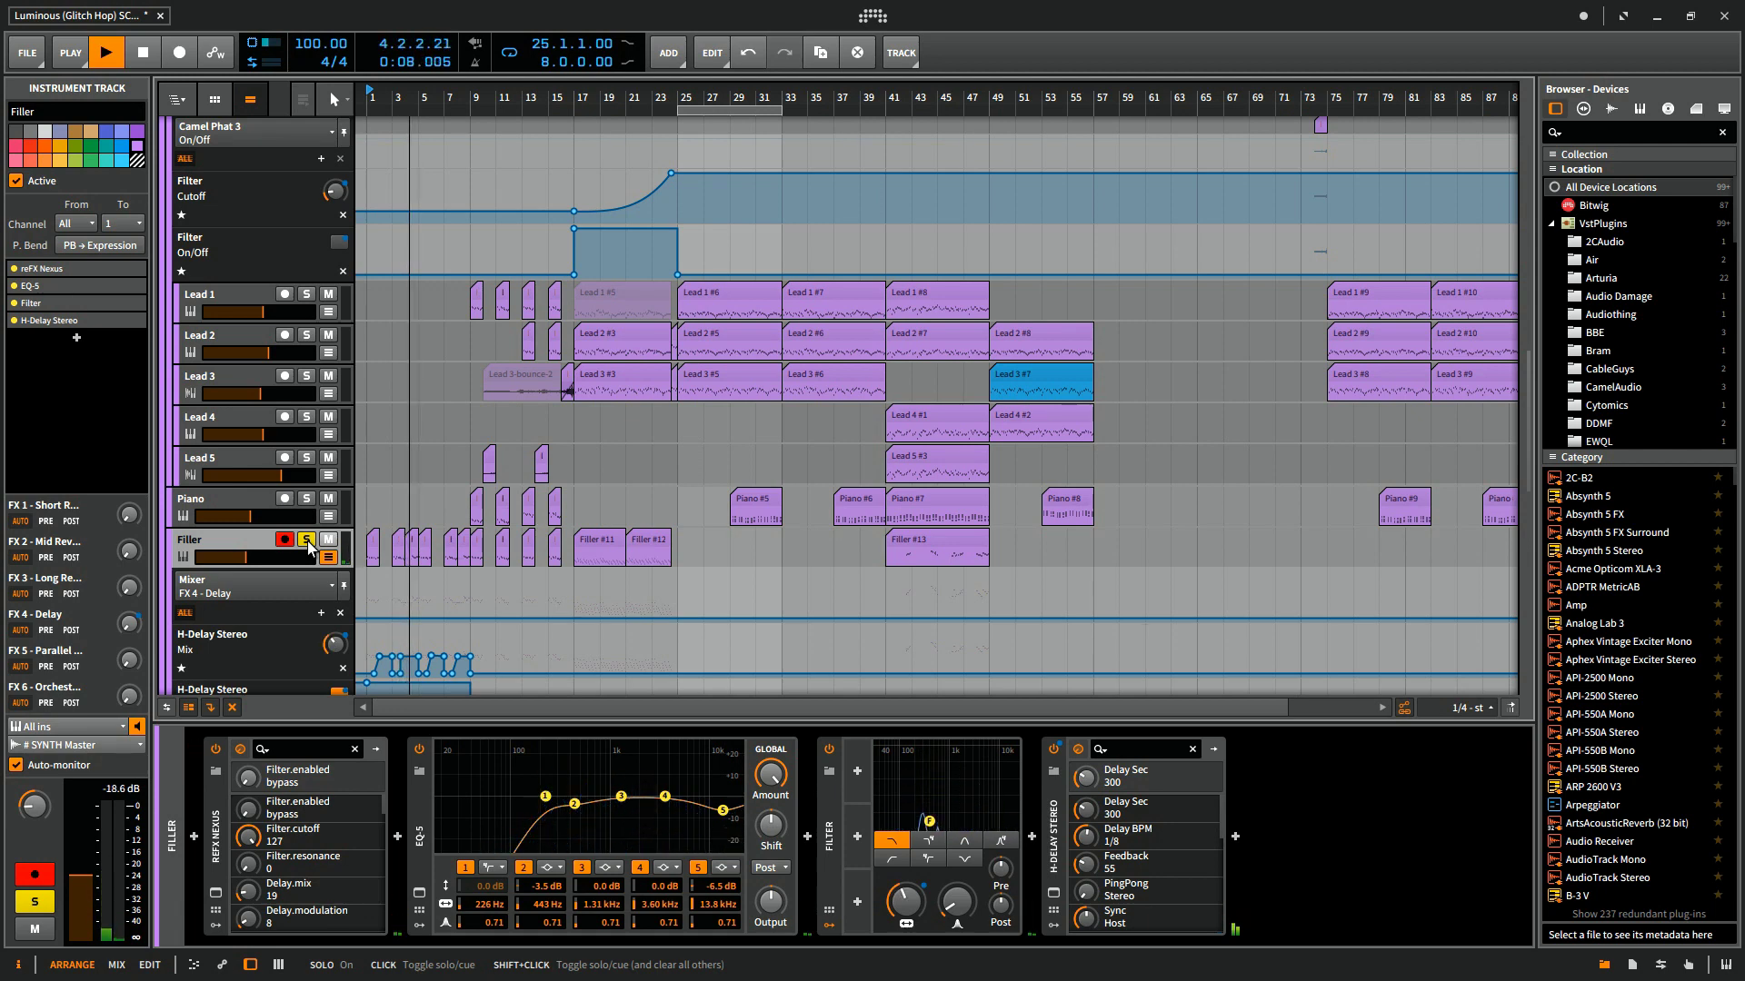
pyautogui.press('space')
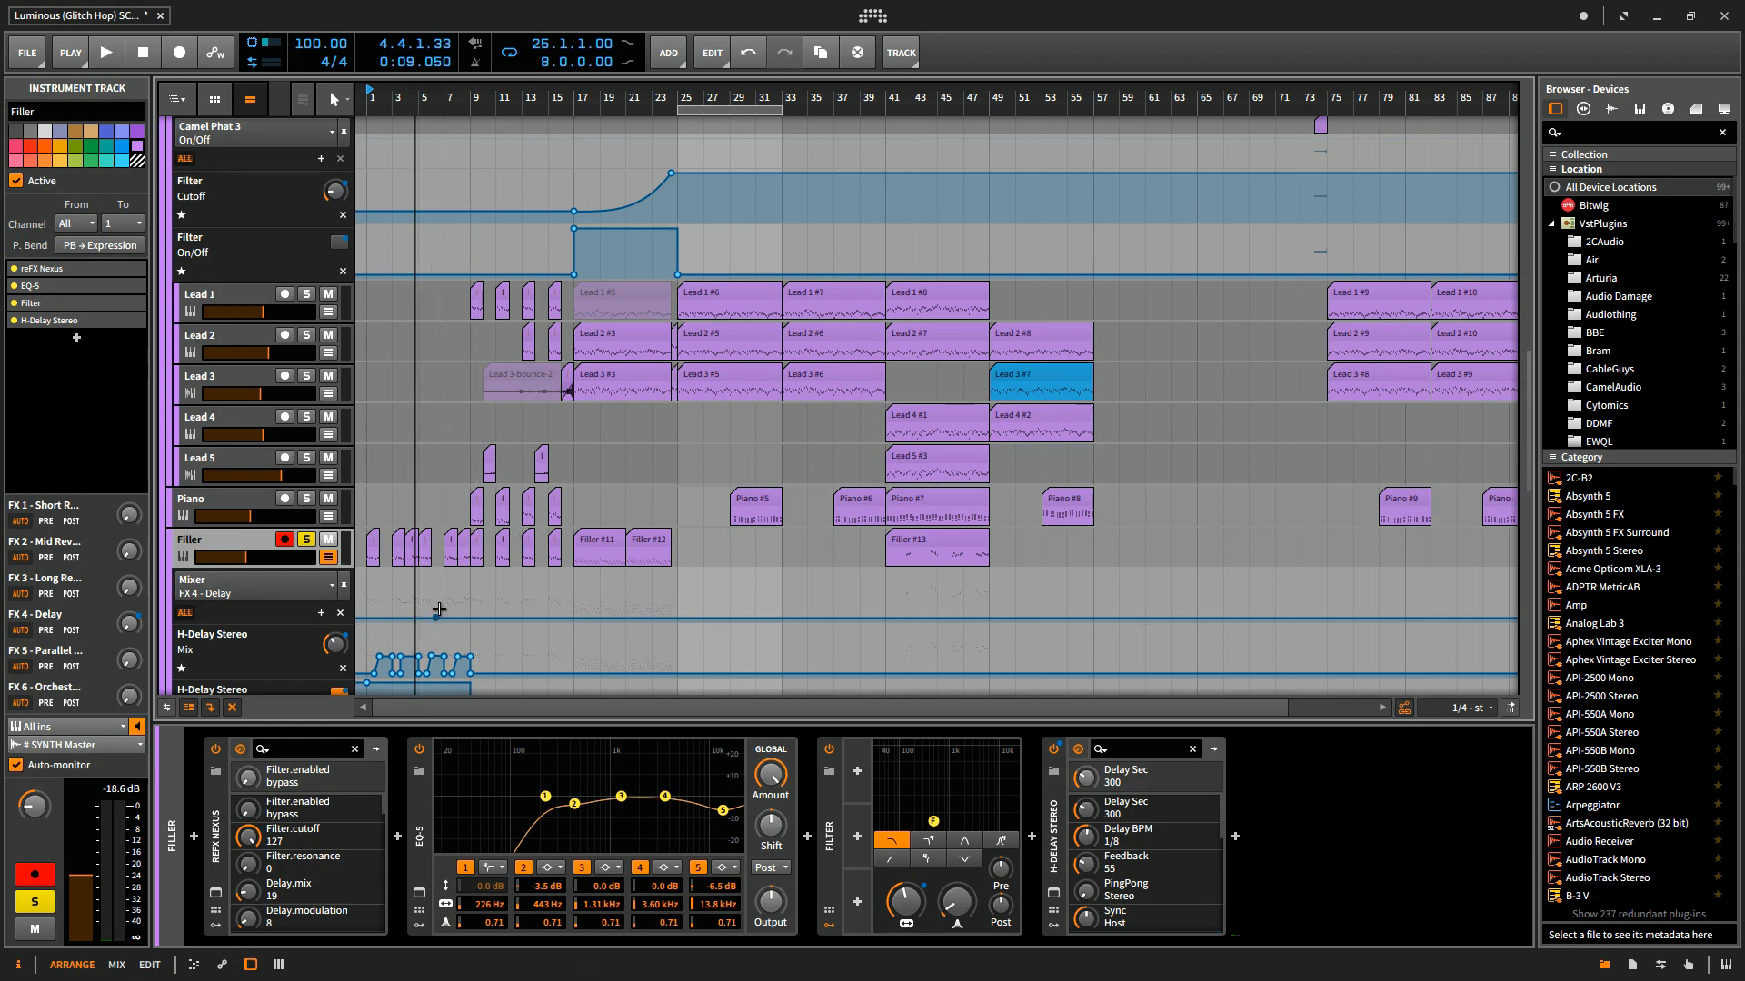
# Step: Solo the Glockenspiel track, play it from its first clip at bar 5, and stop playback
pyautogui.scroll(-5, 432, 624)
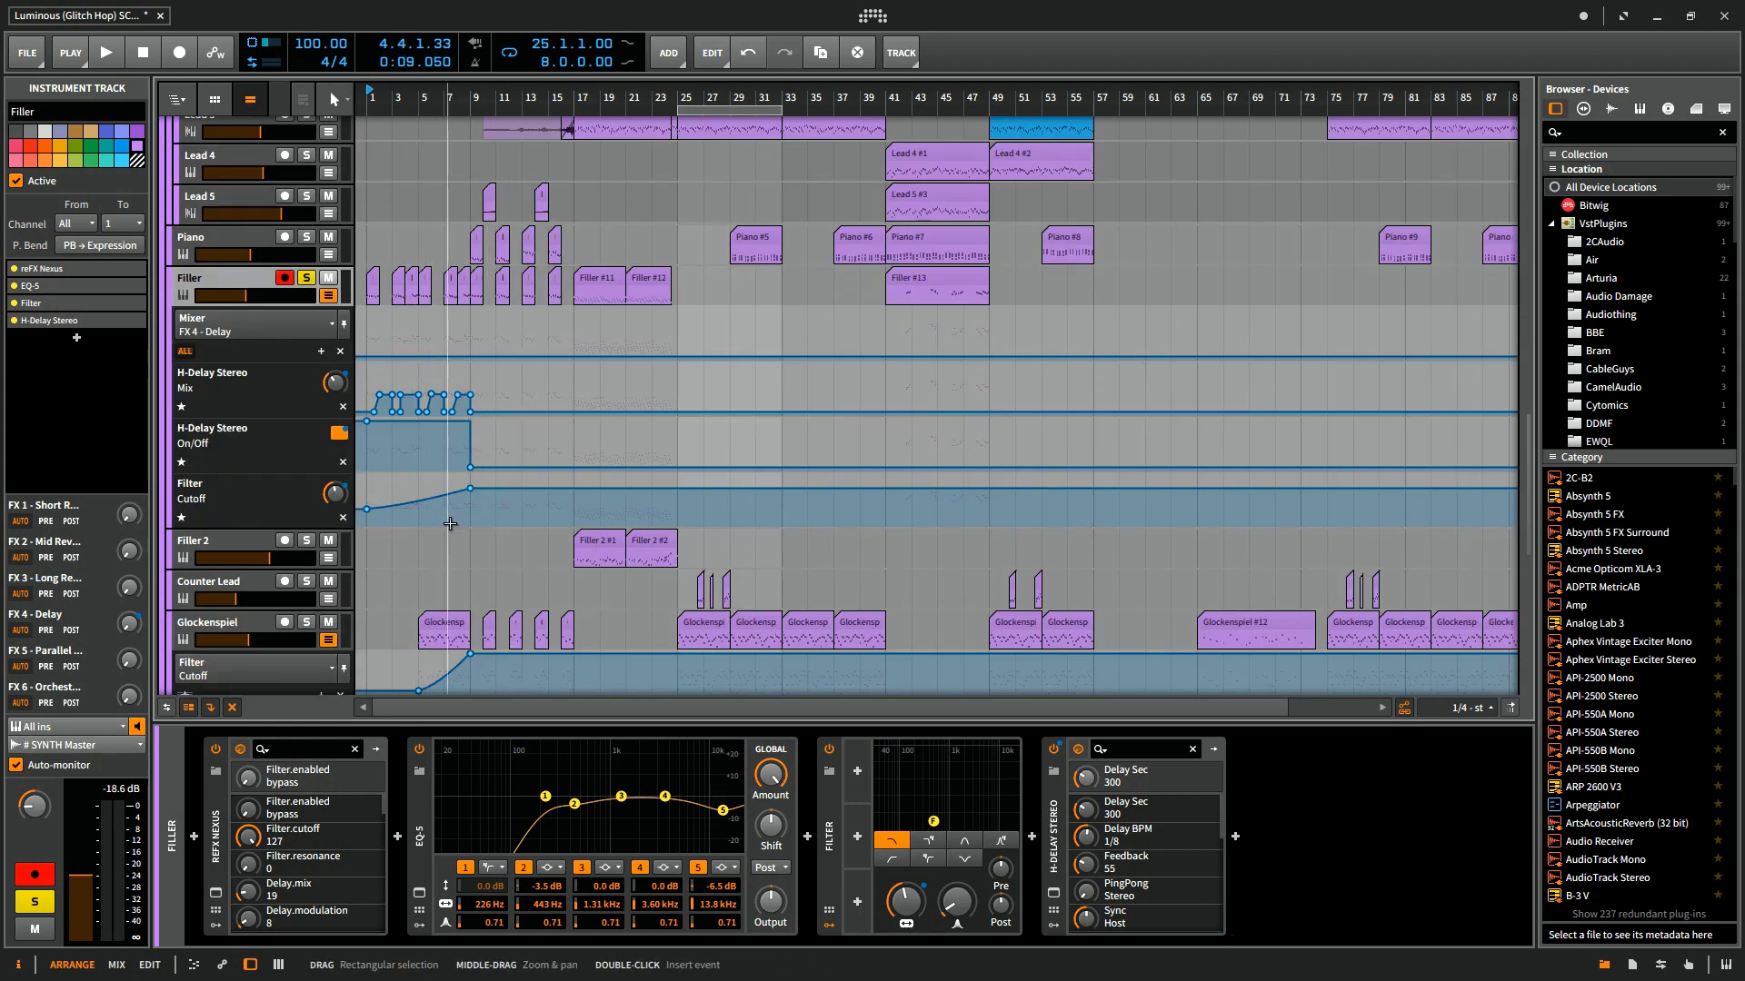
pyautogui.scroll(-3, 404, 520)
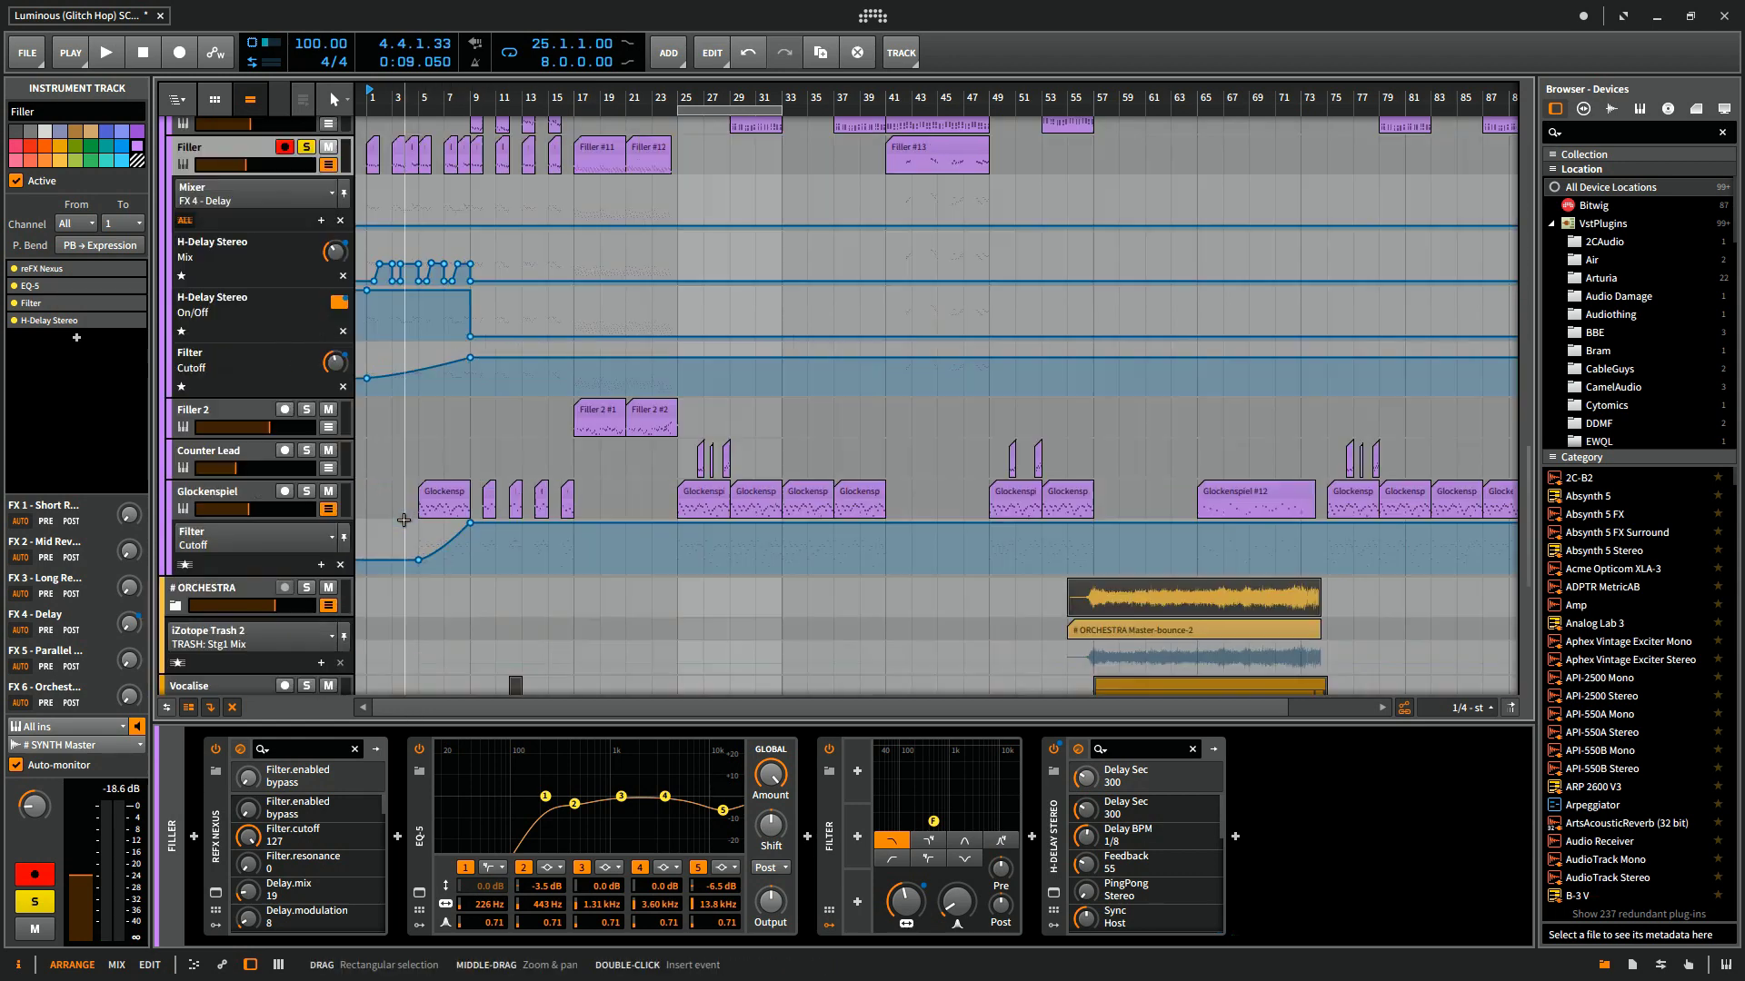
pyautogui.click(305, 498)
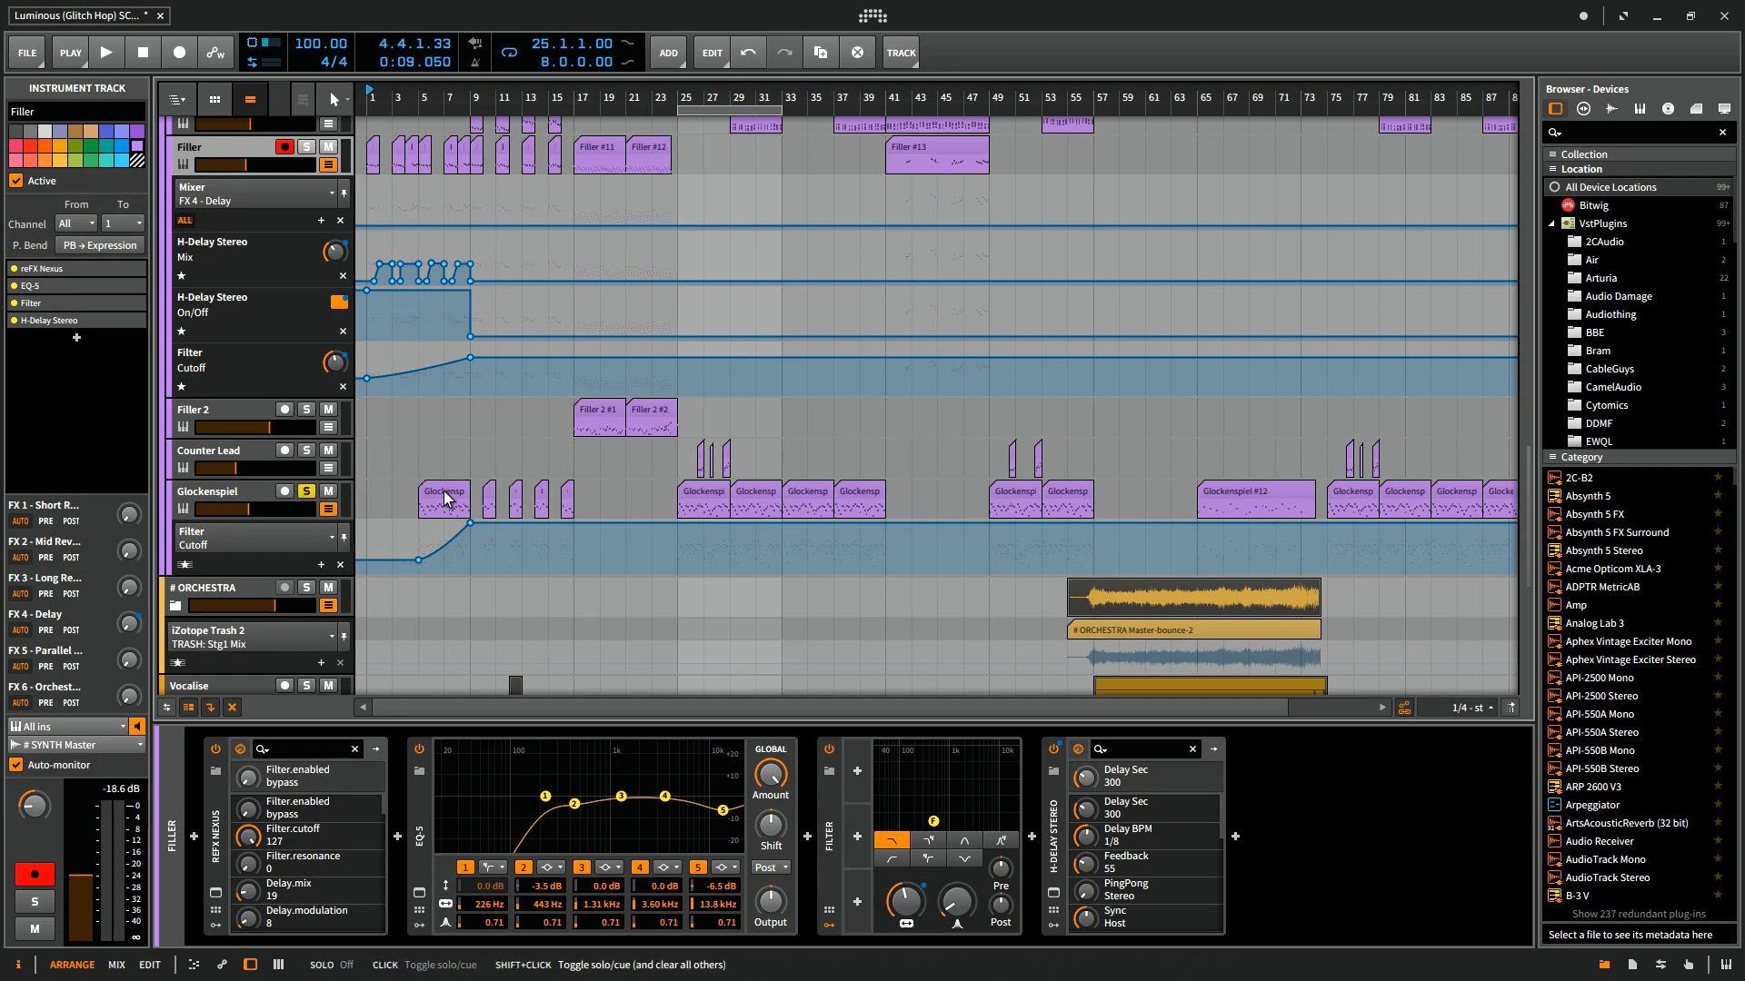
pyautogui.click(444, 498)
pyautogui.press('space')
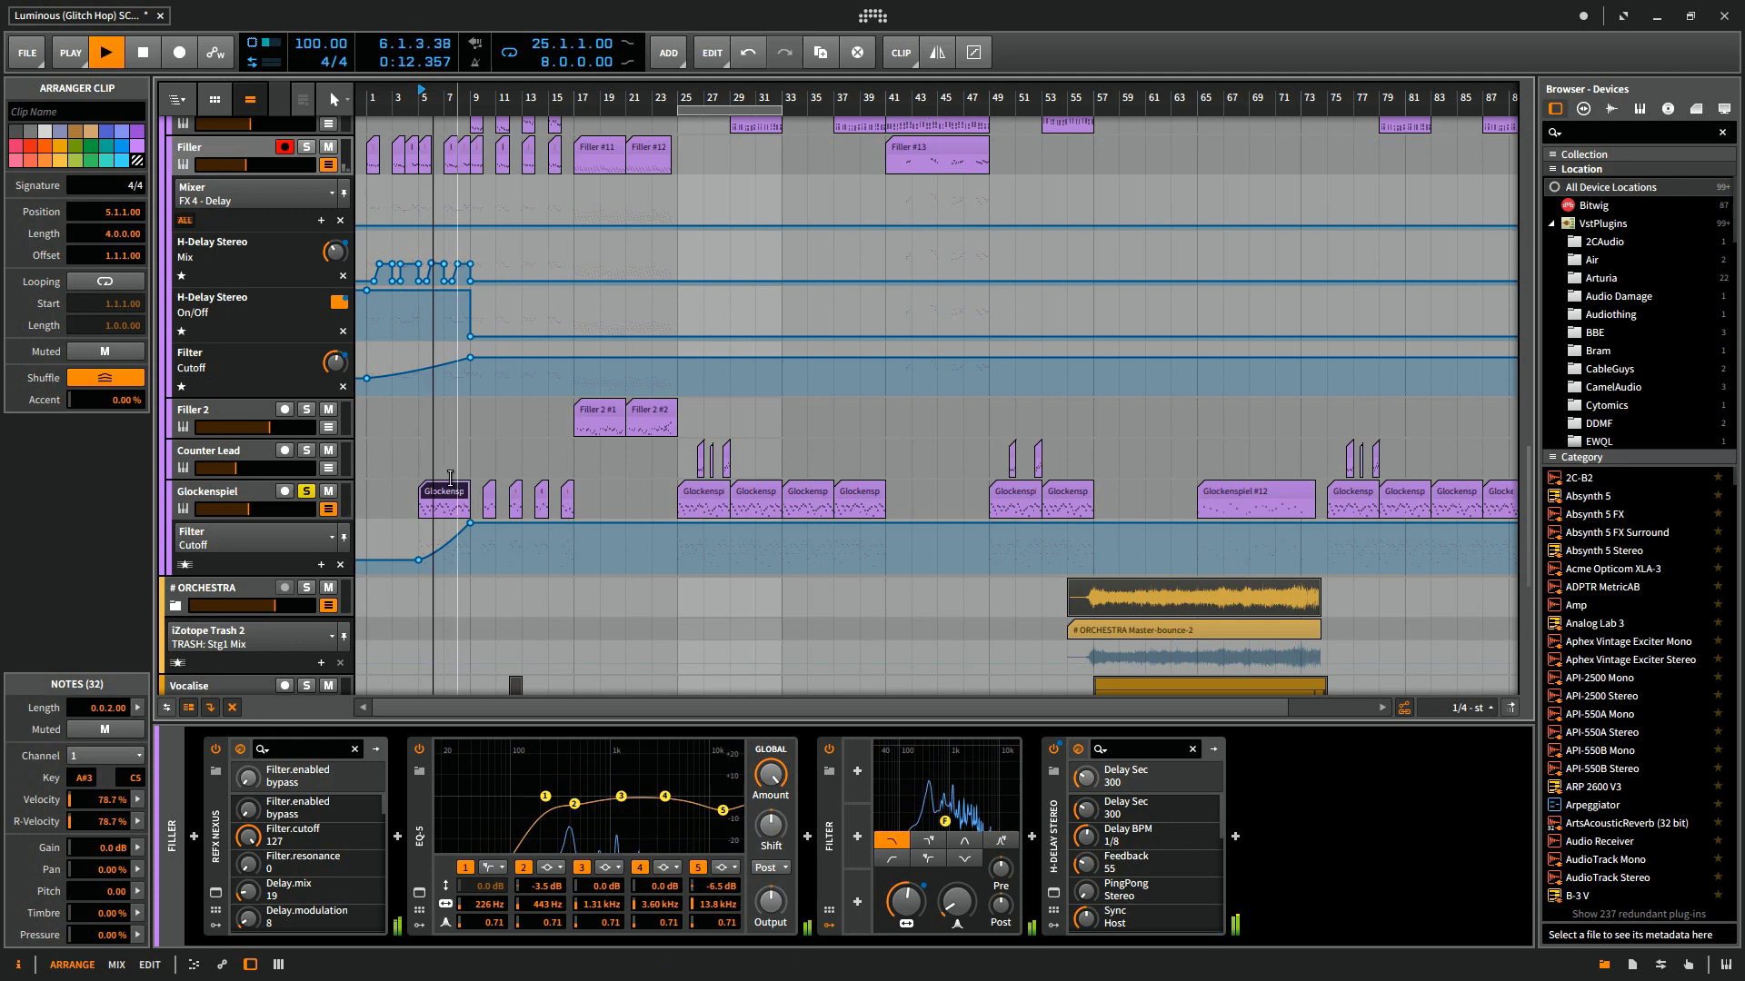
pyautogui.scroll(3, 432, 520)
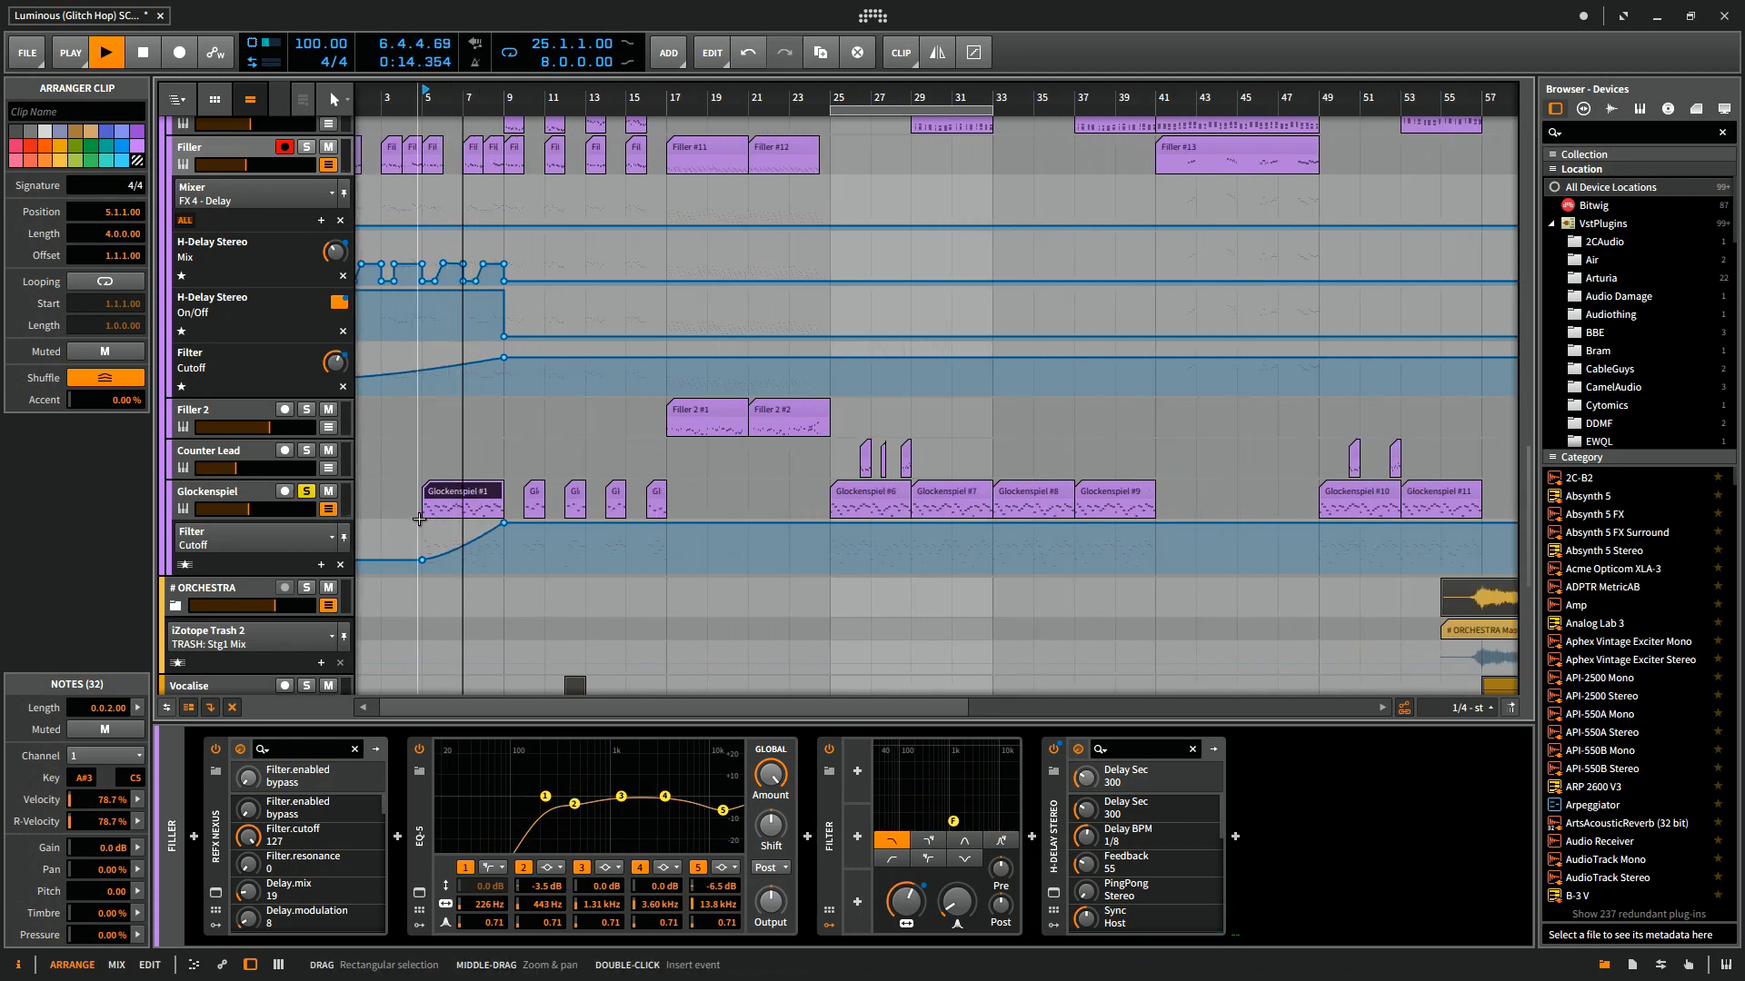
pyautogui.press('space')
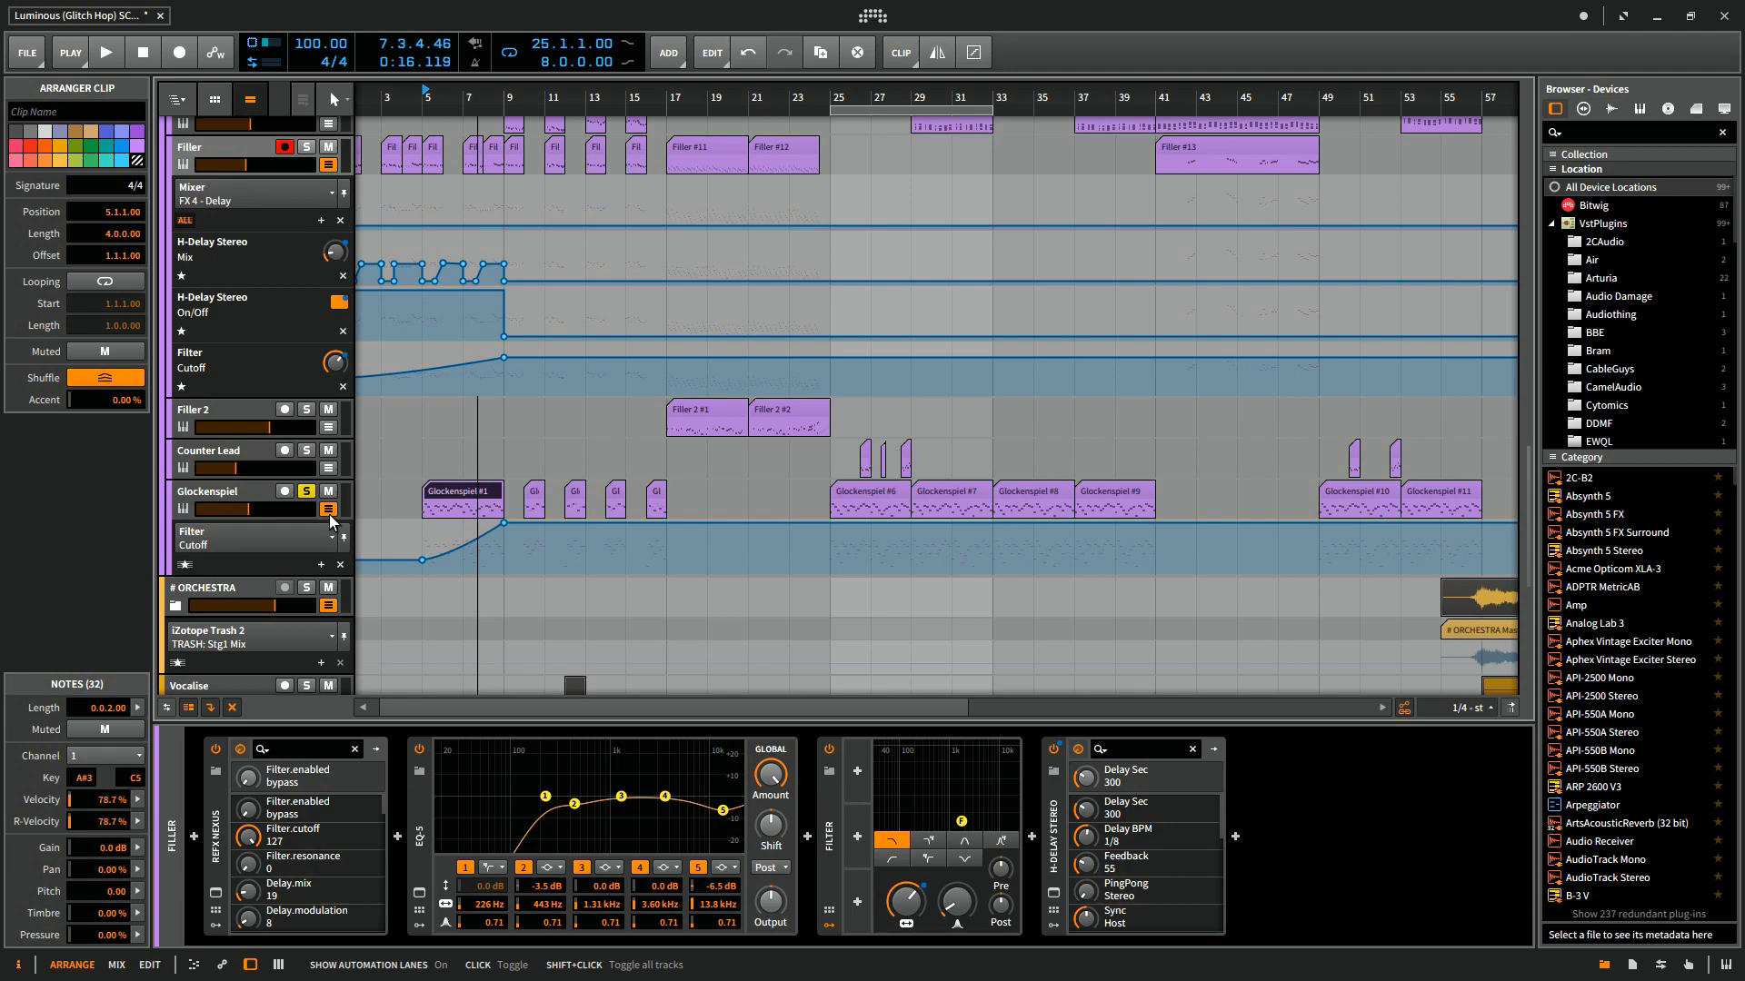
pyautogui.keyDown('shift'); pyautogui.click(329, 515); pyautogui.keyUp('shift')
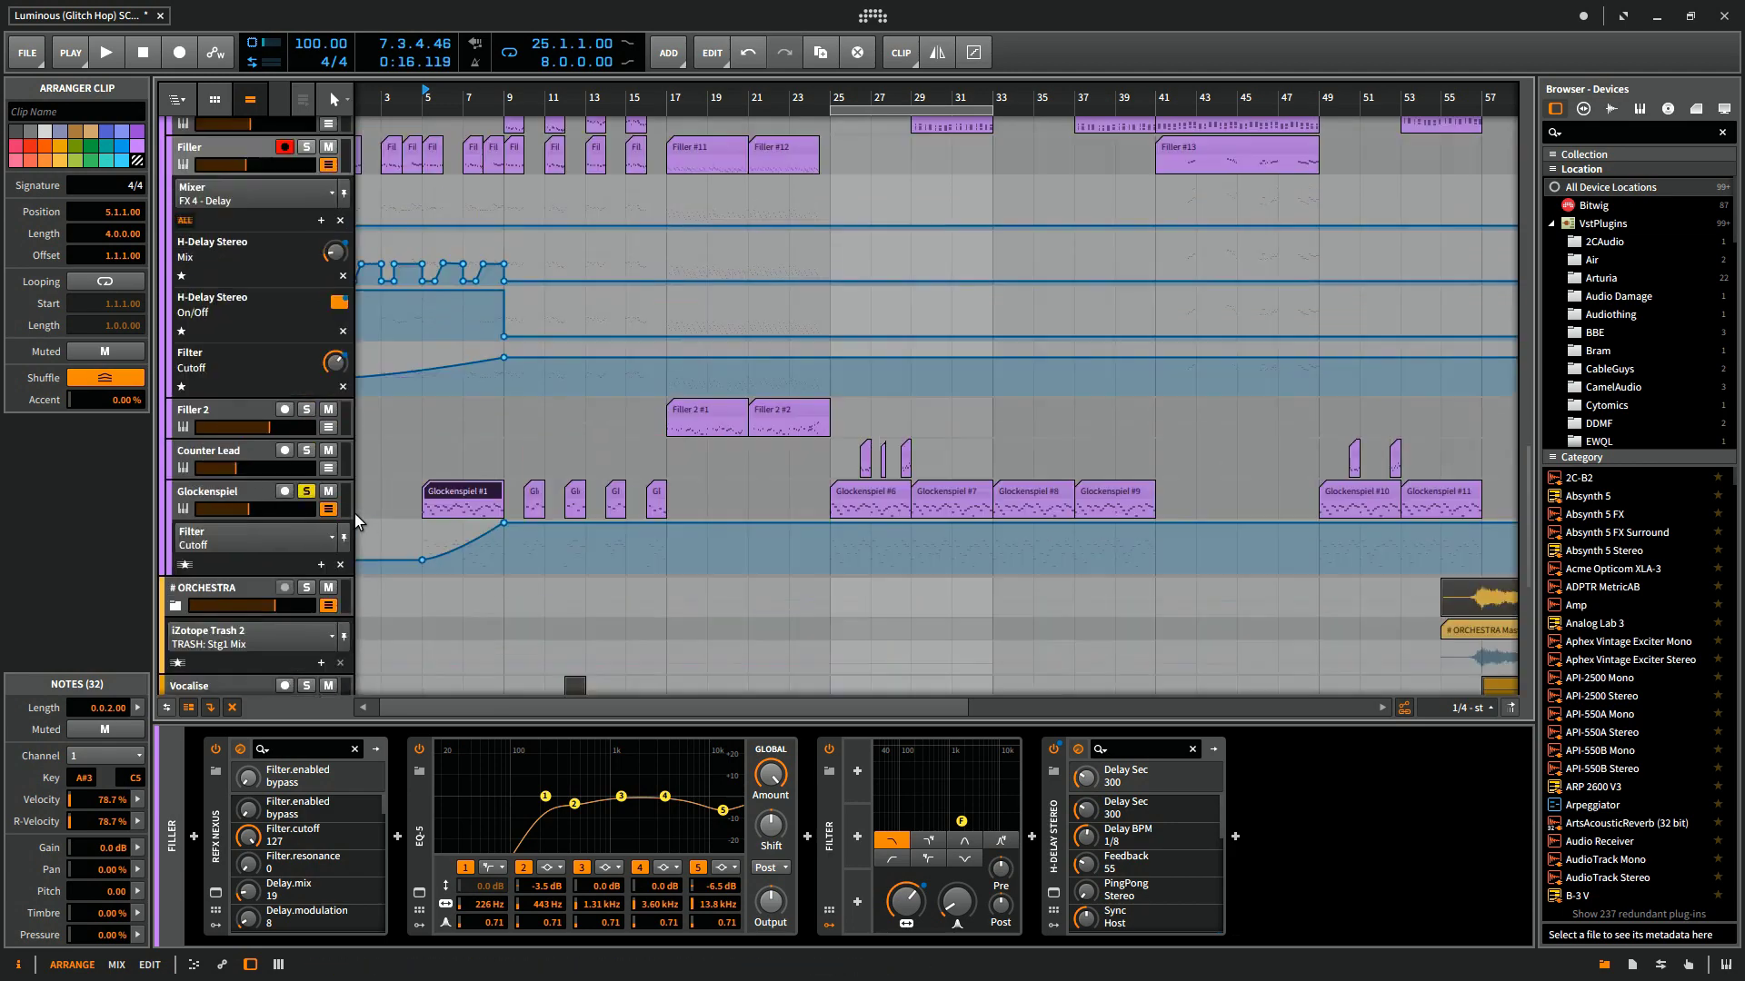
# Step: Solo the whole SYNTH group and start playback from its first clip at bar 1
pyautogui.scroll(10, 355, 515)
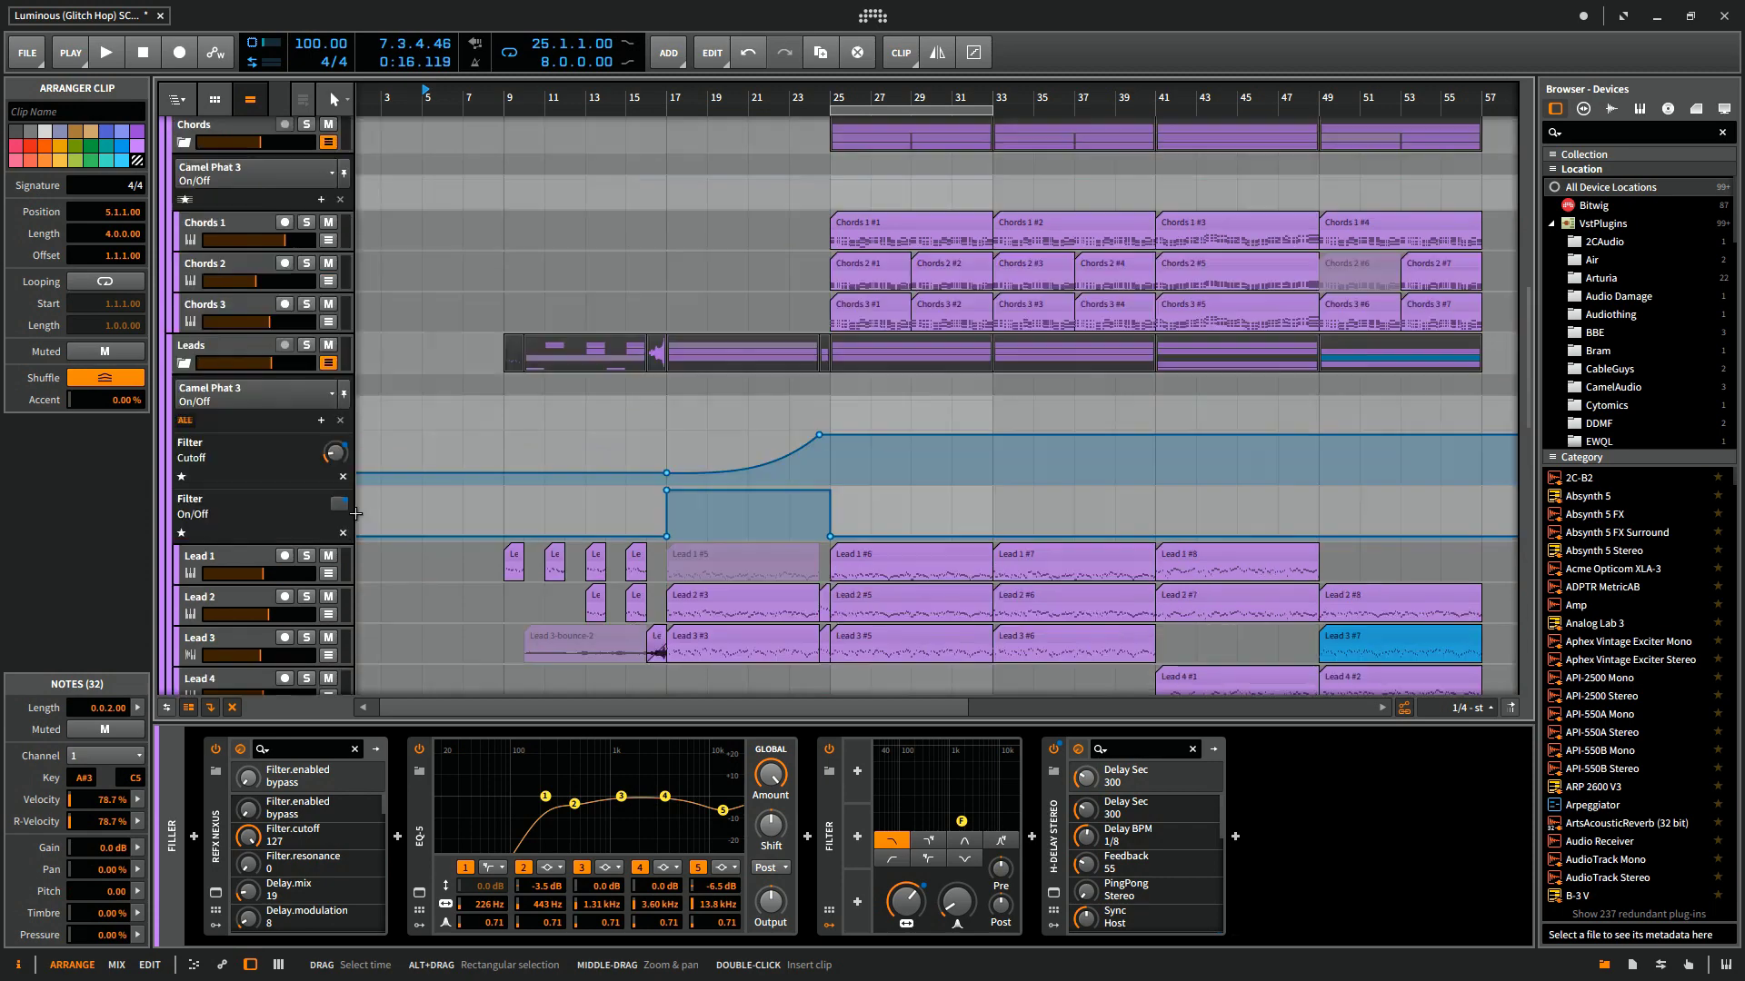
pyautogui.scroll(10, 363, 508)
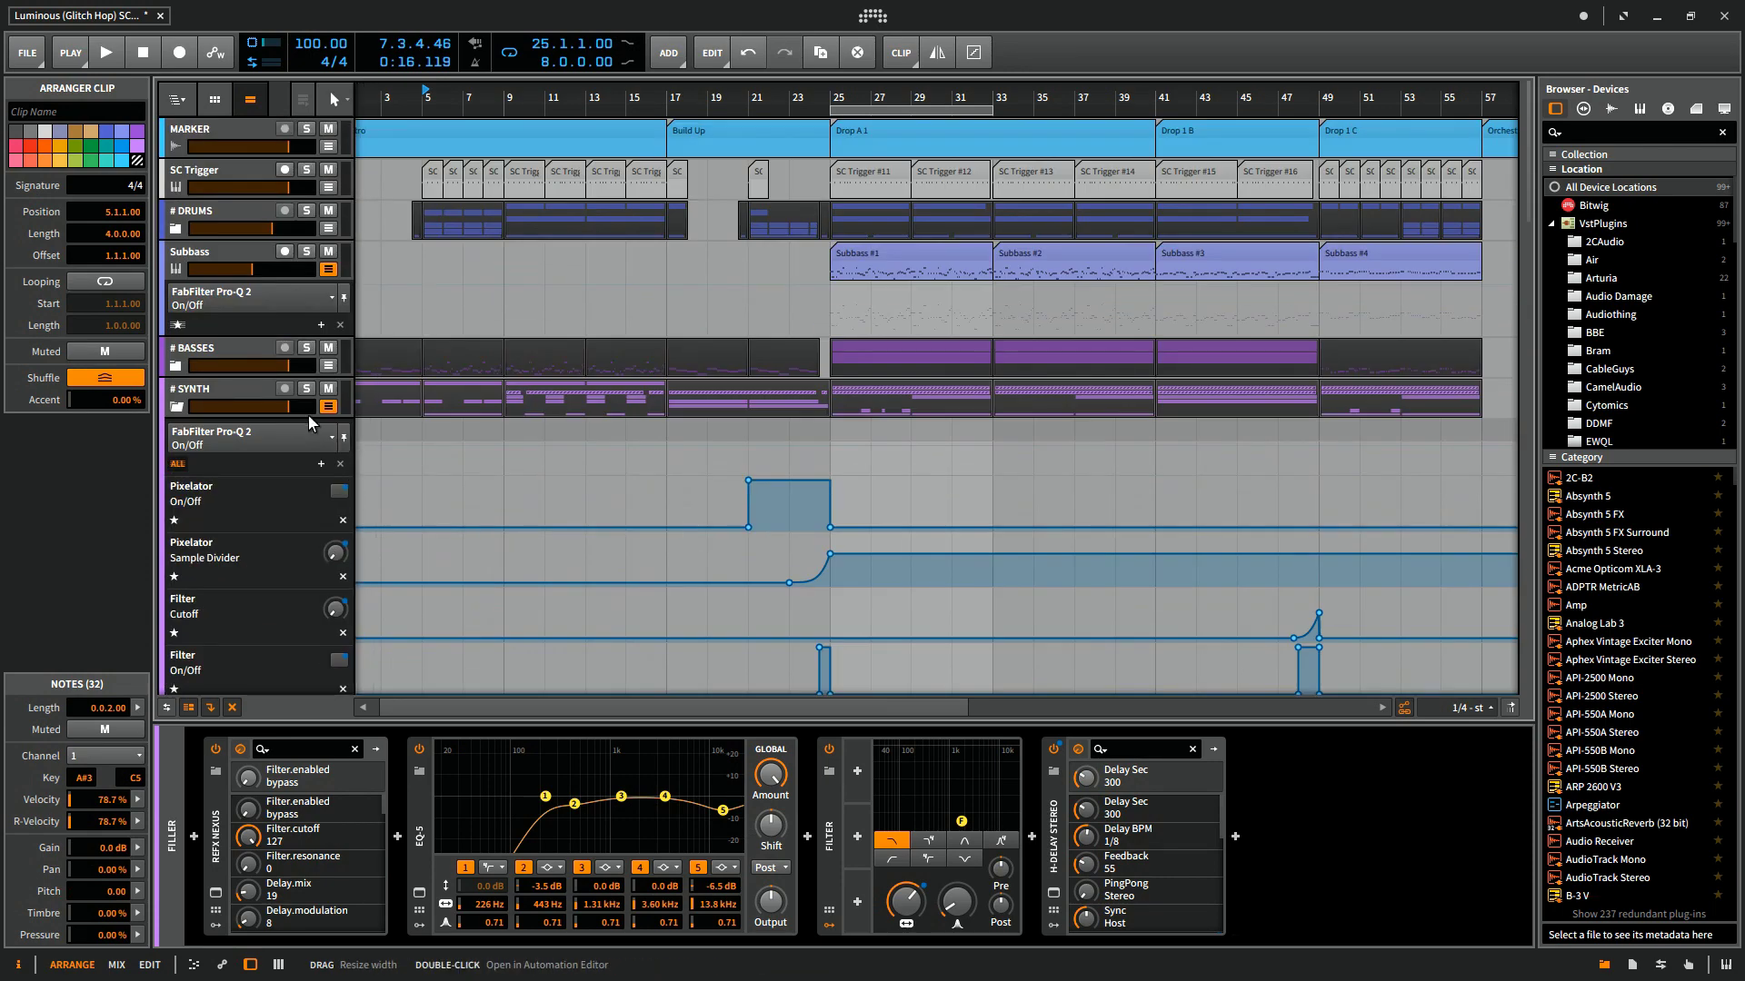
pyautogui.click(306, 389)
pyautogui.press('-')
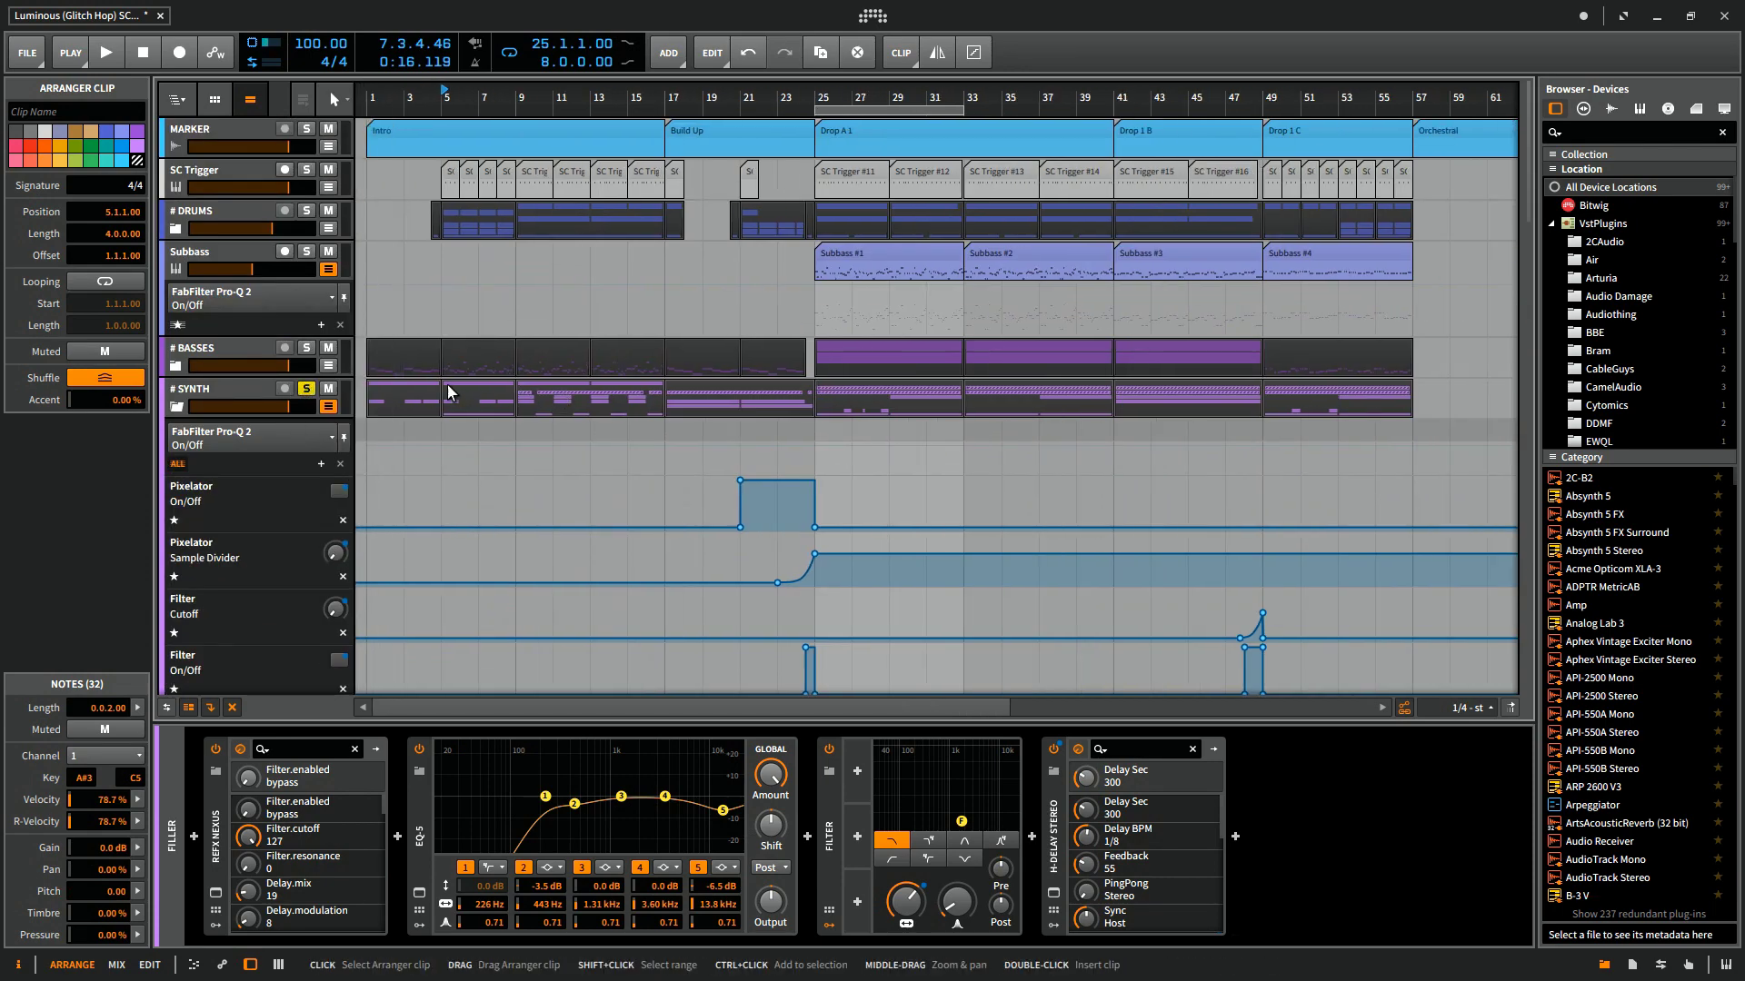
pyautogui.click(402, 391)
pyautogui.press('space')
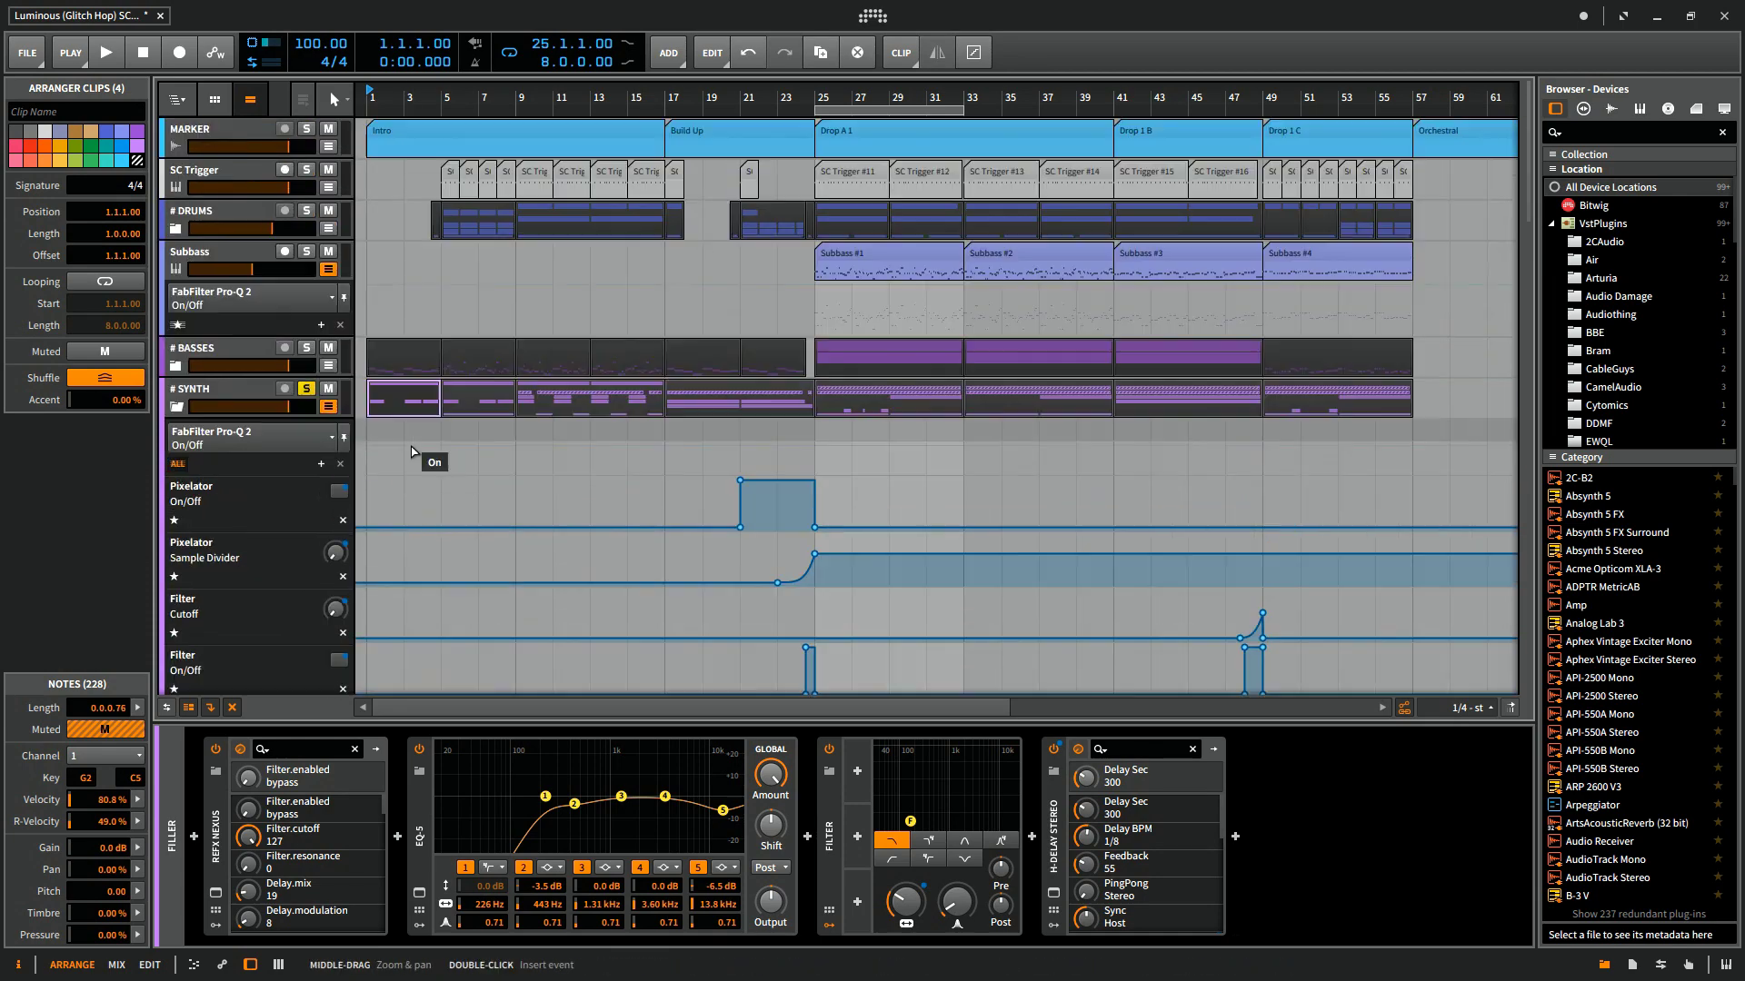
# Step: Follow the Intro Chords, Filler, Glockenspiel, lead and Piano tracks during playback, stop in bar 9 and return to the Chords group
pyautogui.scroll(-6, 405, 448)
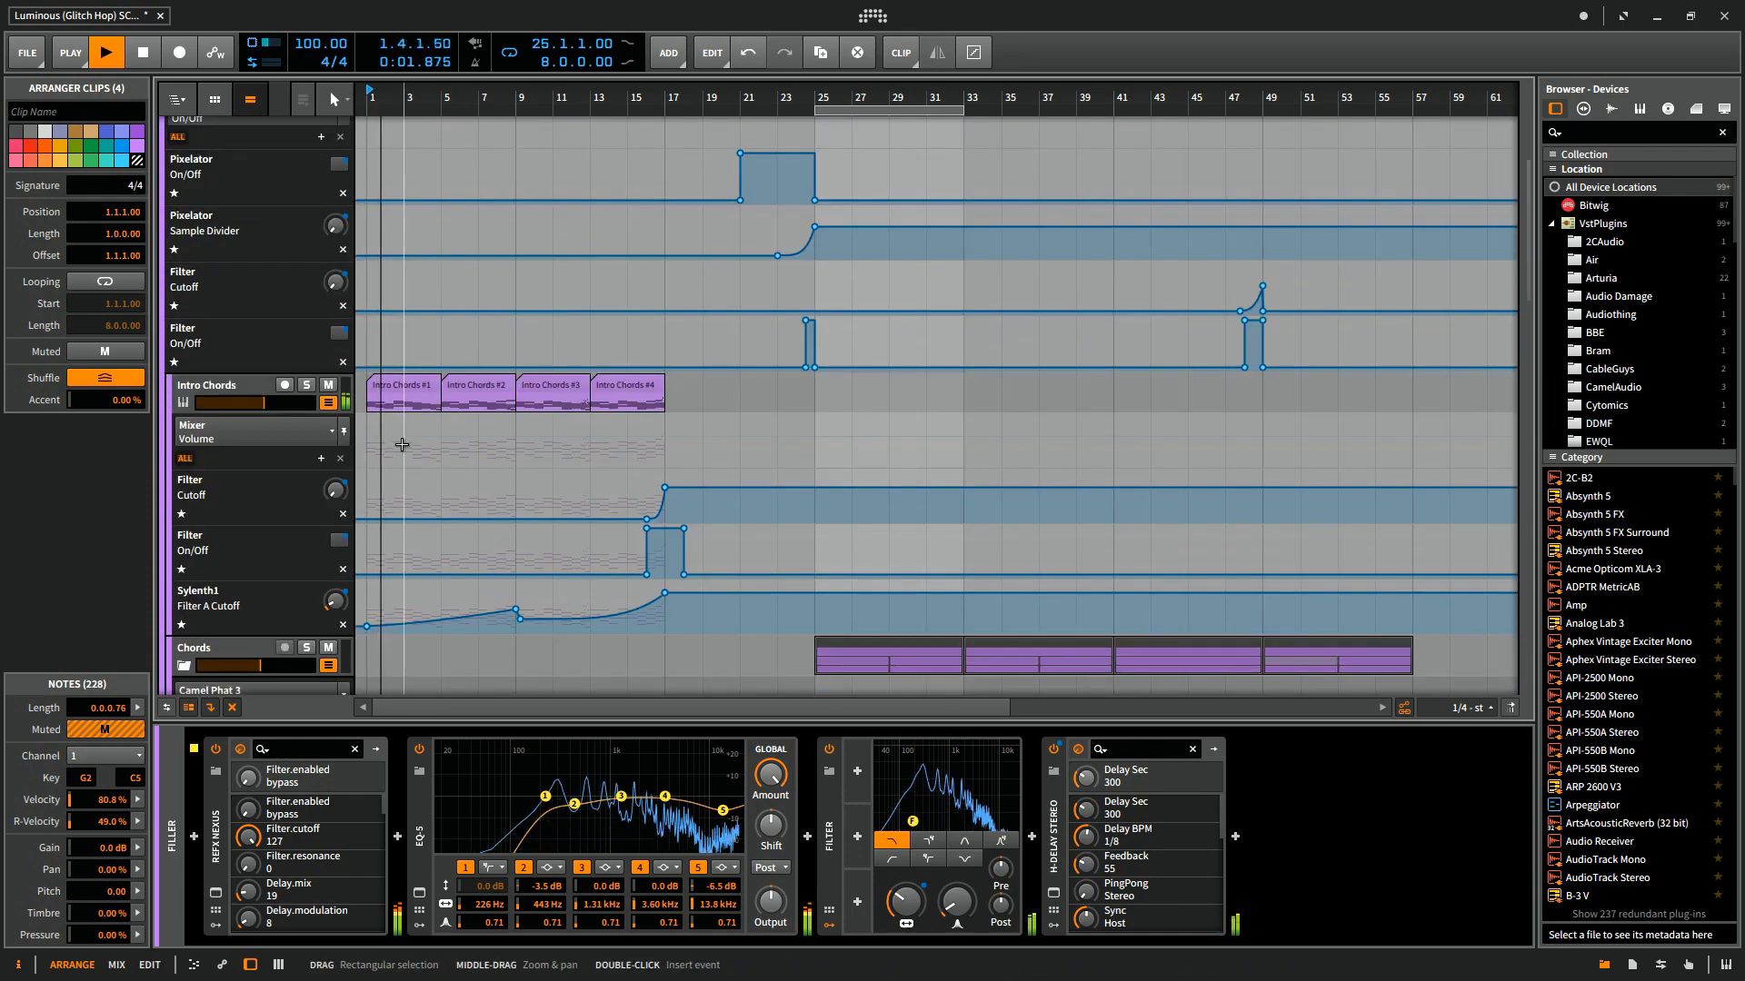
pyautogui.scroll(-10, 400, 444)
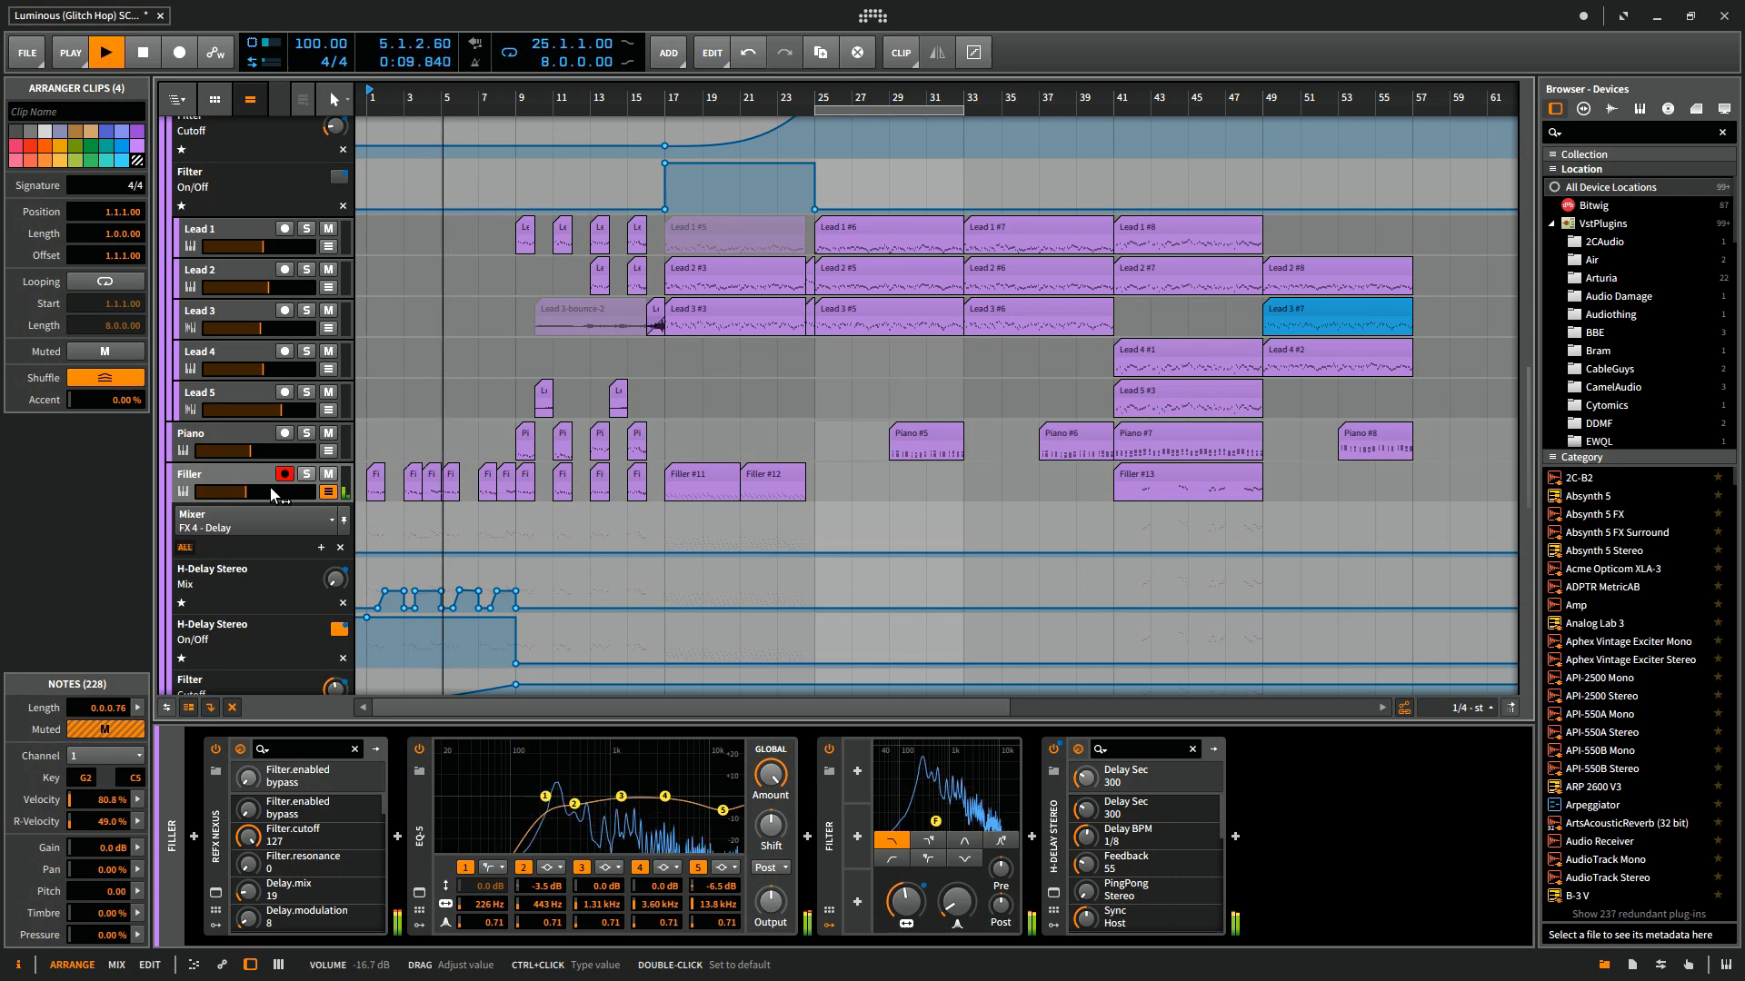
pyautogui.scroll(-5, 458, 491)
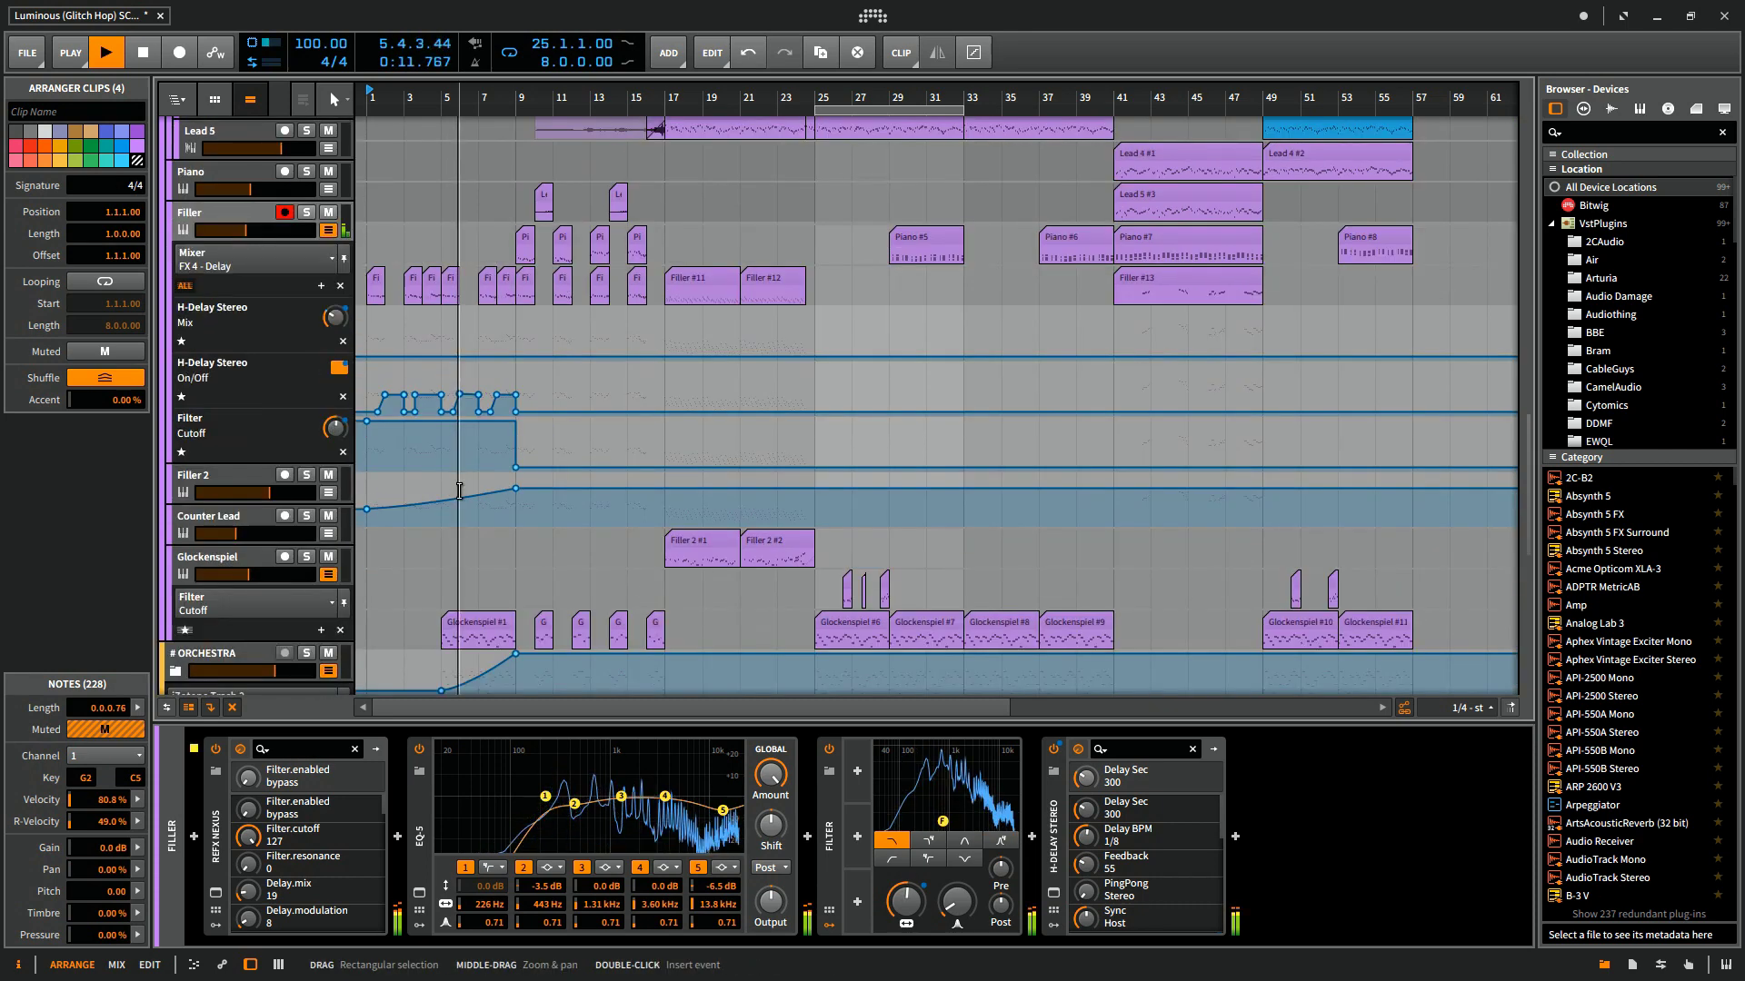
pyautogui.scroll(5, 460, 491)
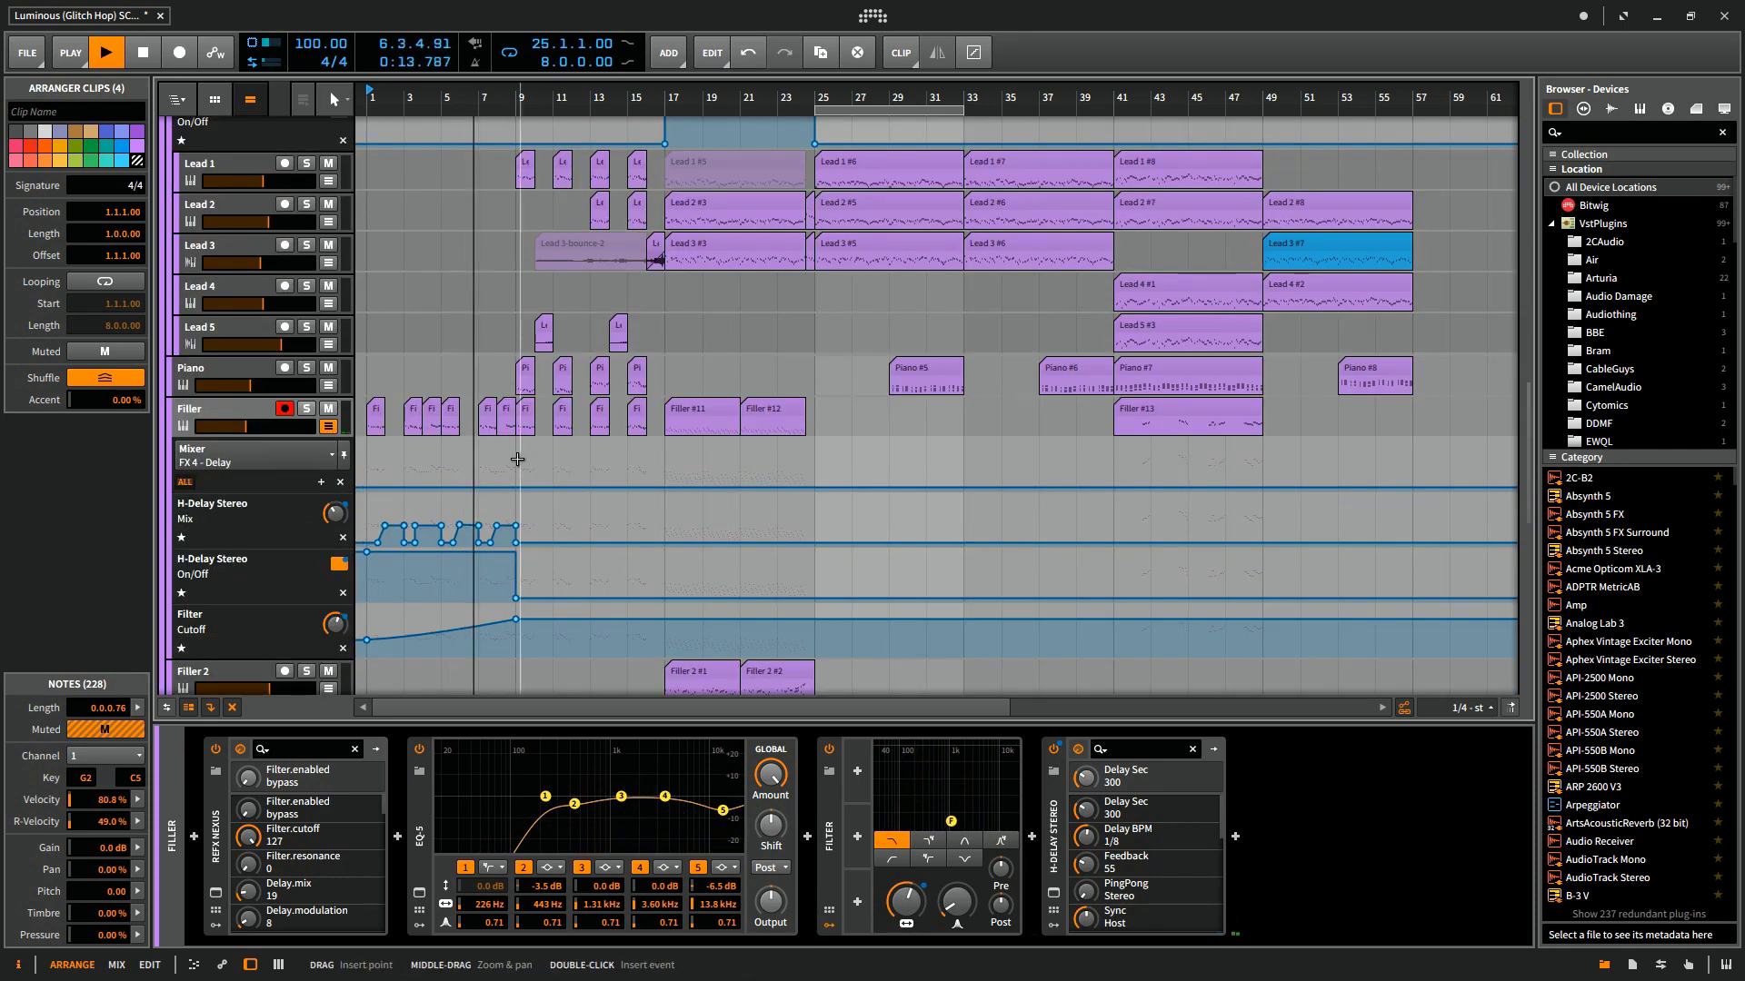
pyautogui.scroll(1, 500, 373)
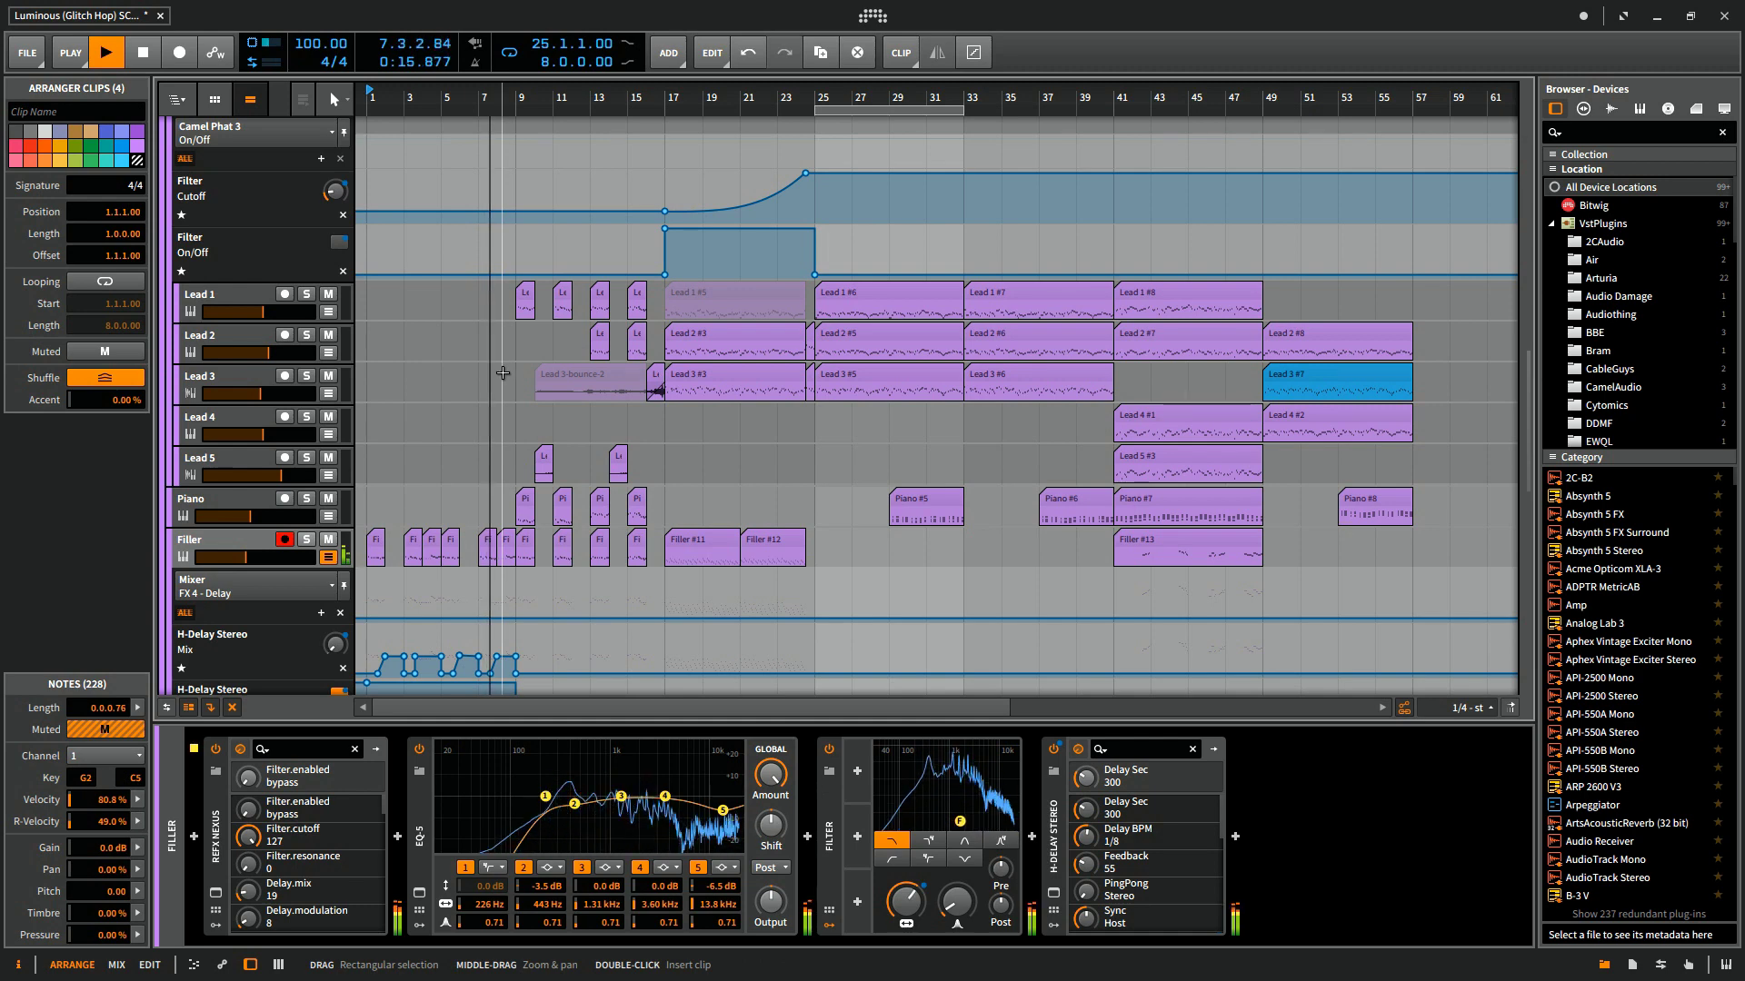
pyautogui.scroll(2, 505, 373)
pyautogui.scroll(1, 505, 373)
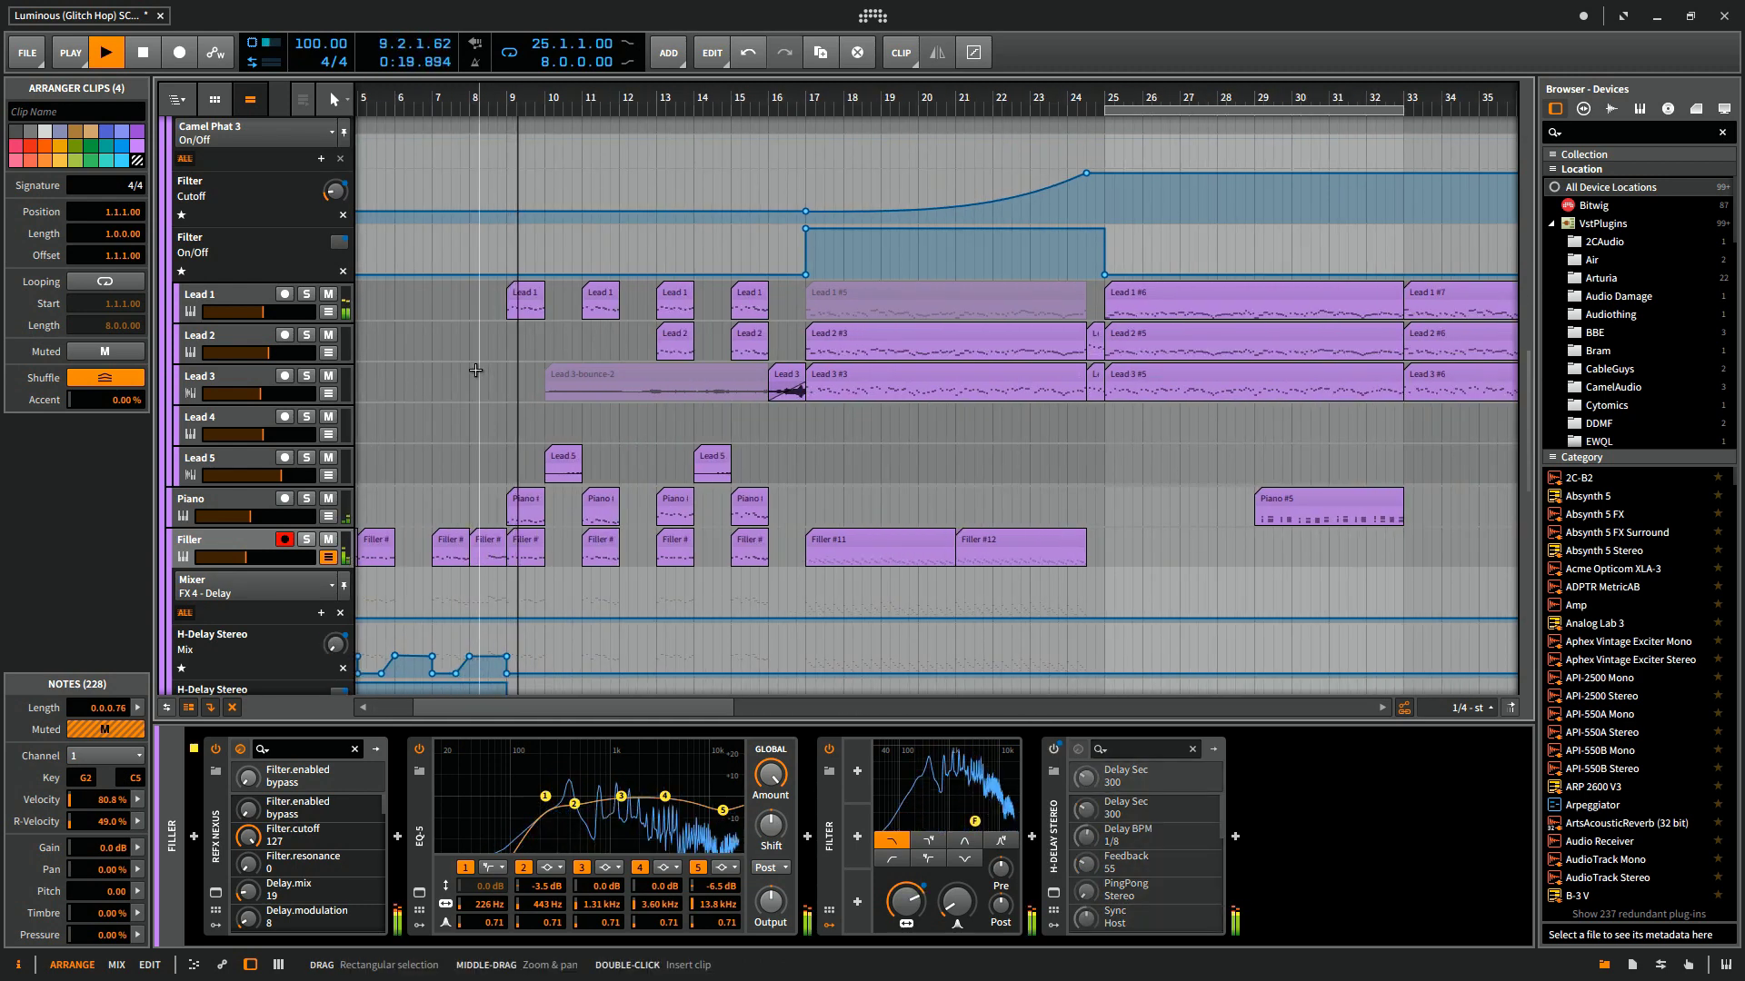
pyautogui.press('space')
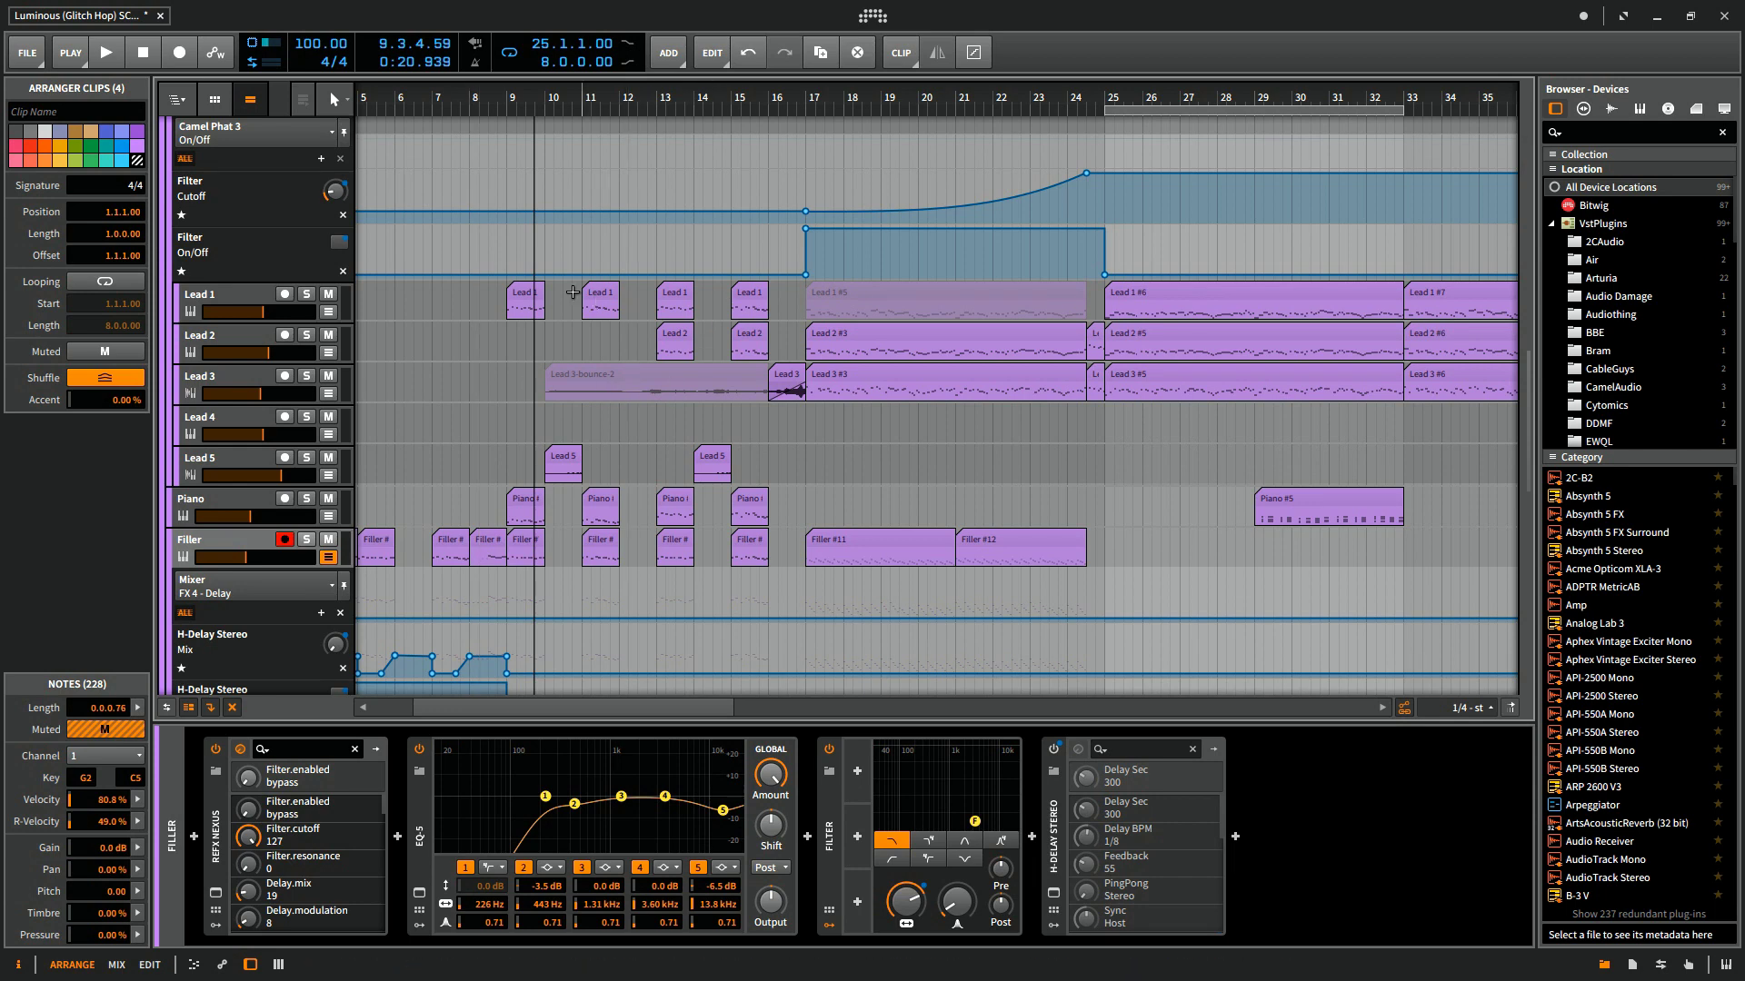
pyautogui.scroll(3, 388, 311)
pyautogui.scroll(2, 234, 271)
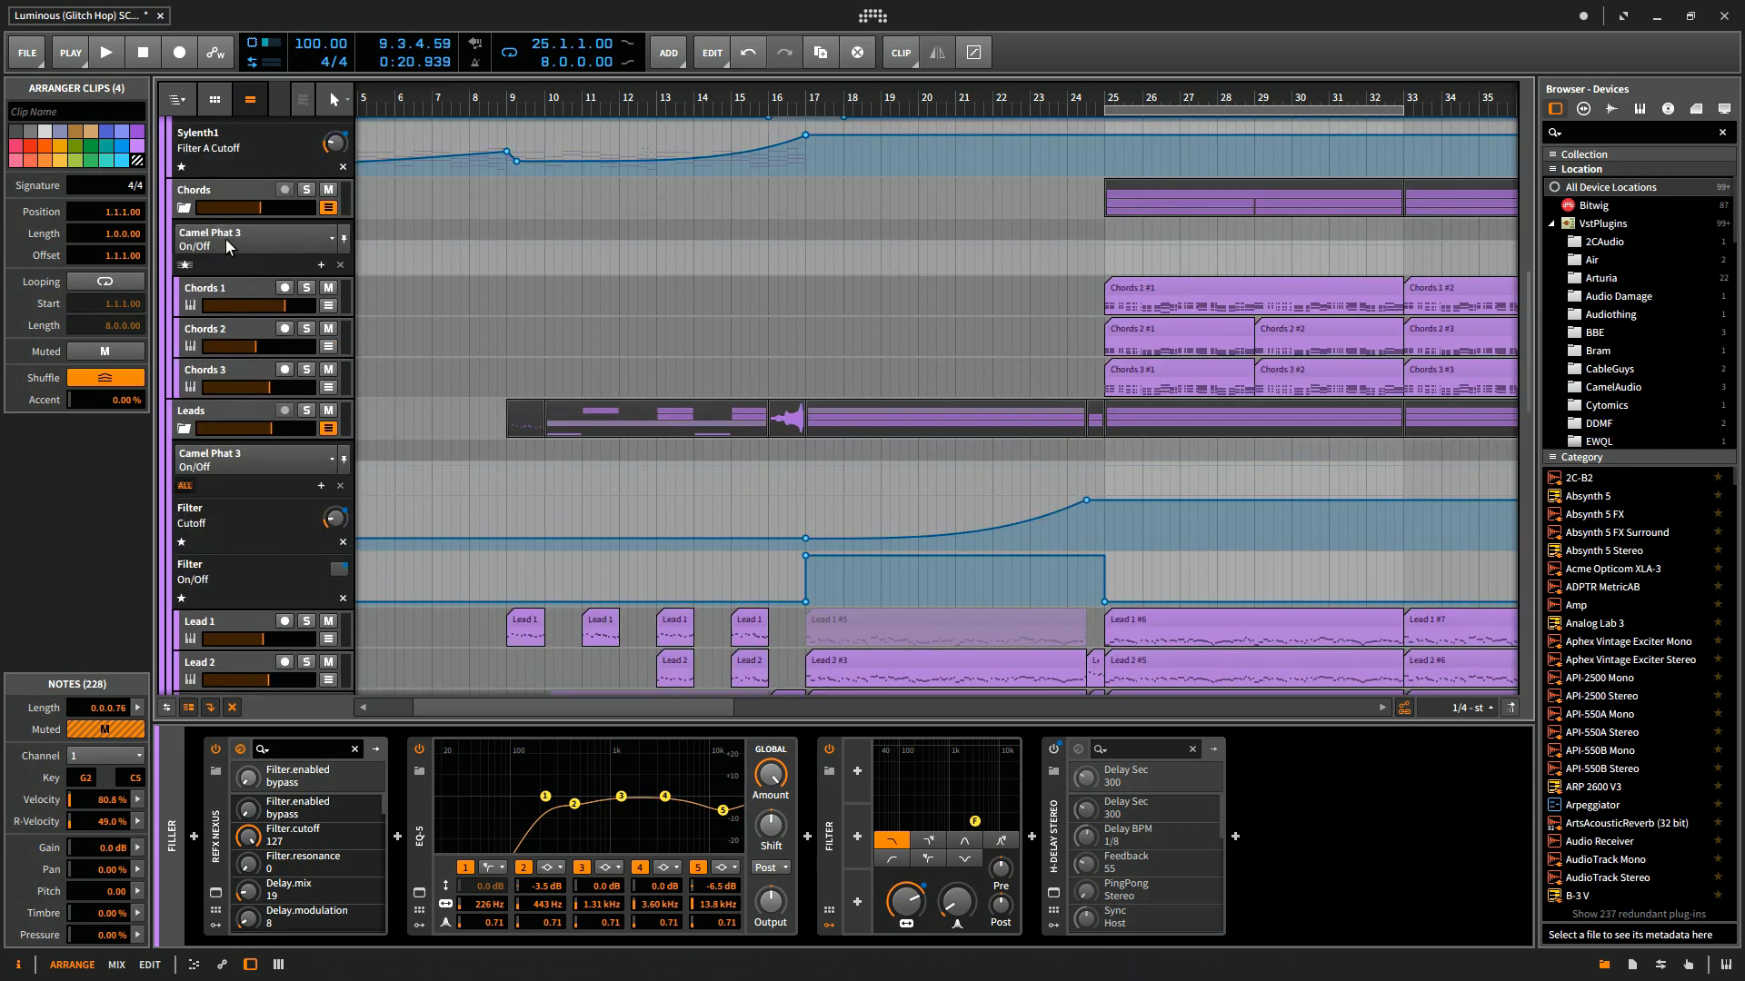
# Step: Show the Chords group's device chain and review its clips across the arrangement
pyautogui.click(217, 190)
pyautogui.scroll(-2, 756, 297)
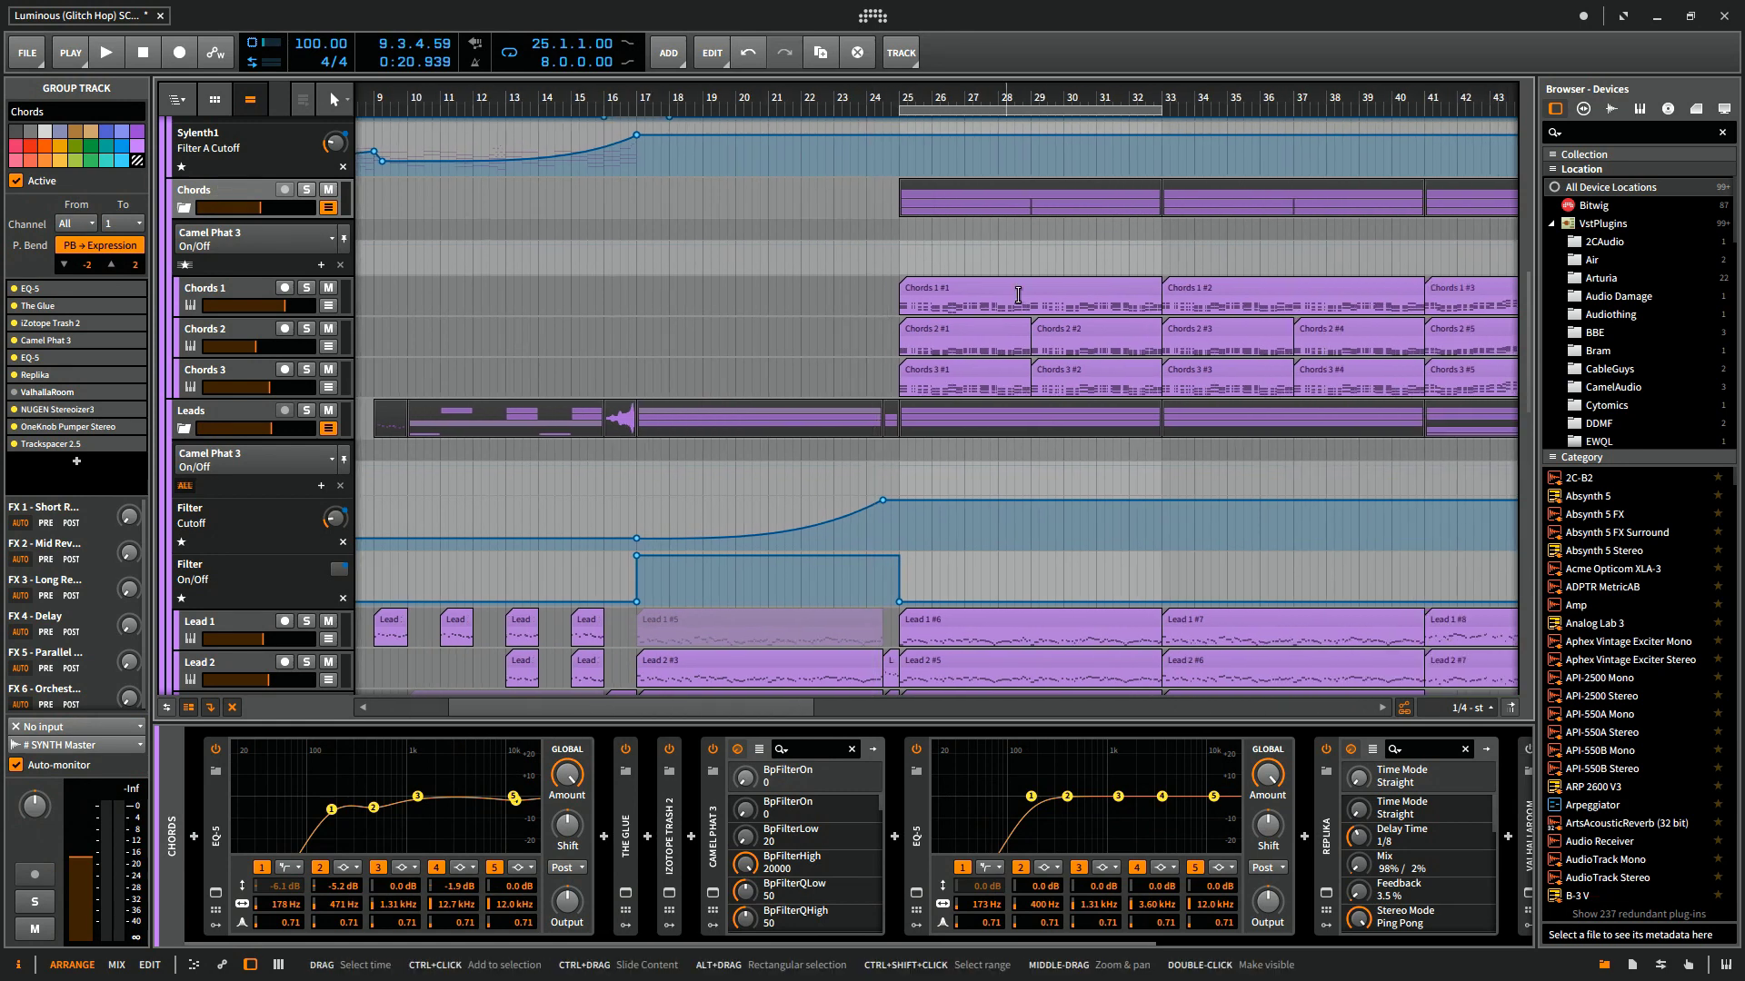
pyautogui.scroll(-2, 756, 297)
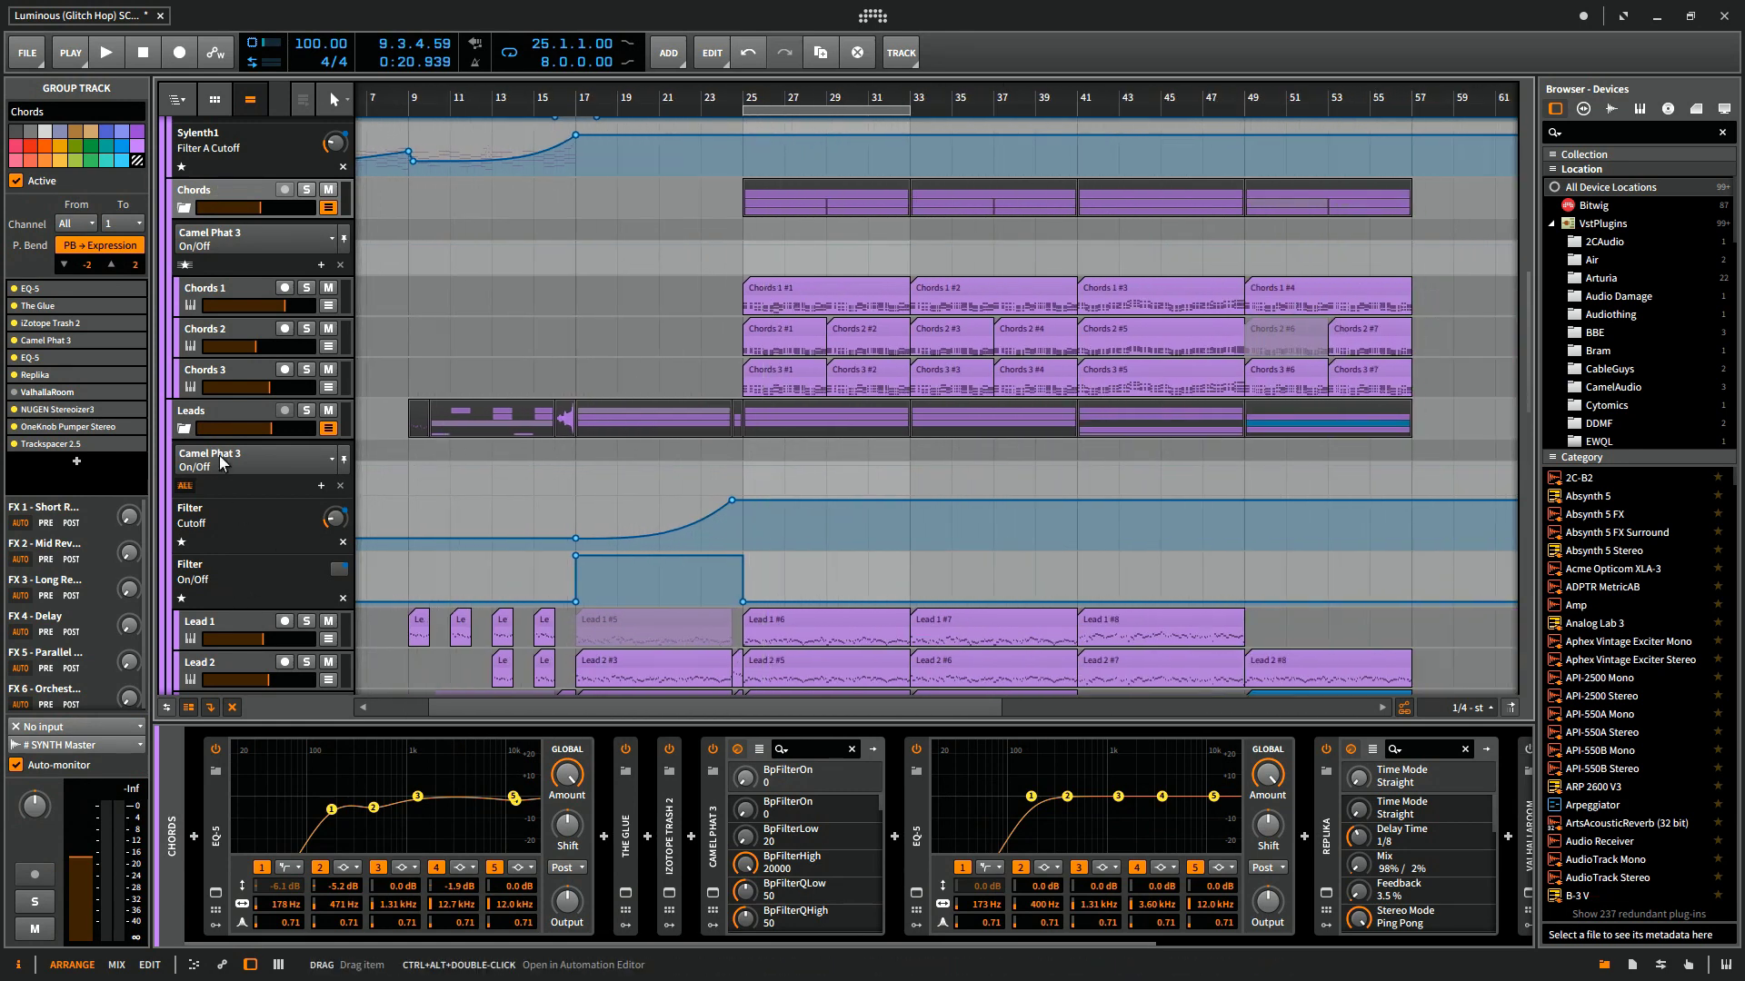
# Step: Collapse the Leads group and show its device chain
pyautogui.click(186, 428)
pyautogui.click(199, 414)
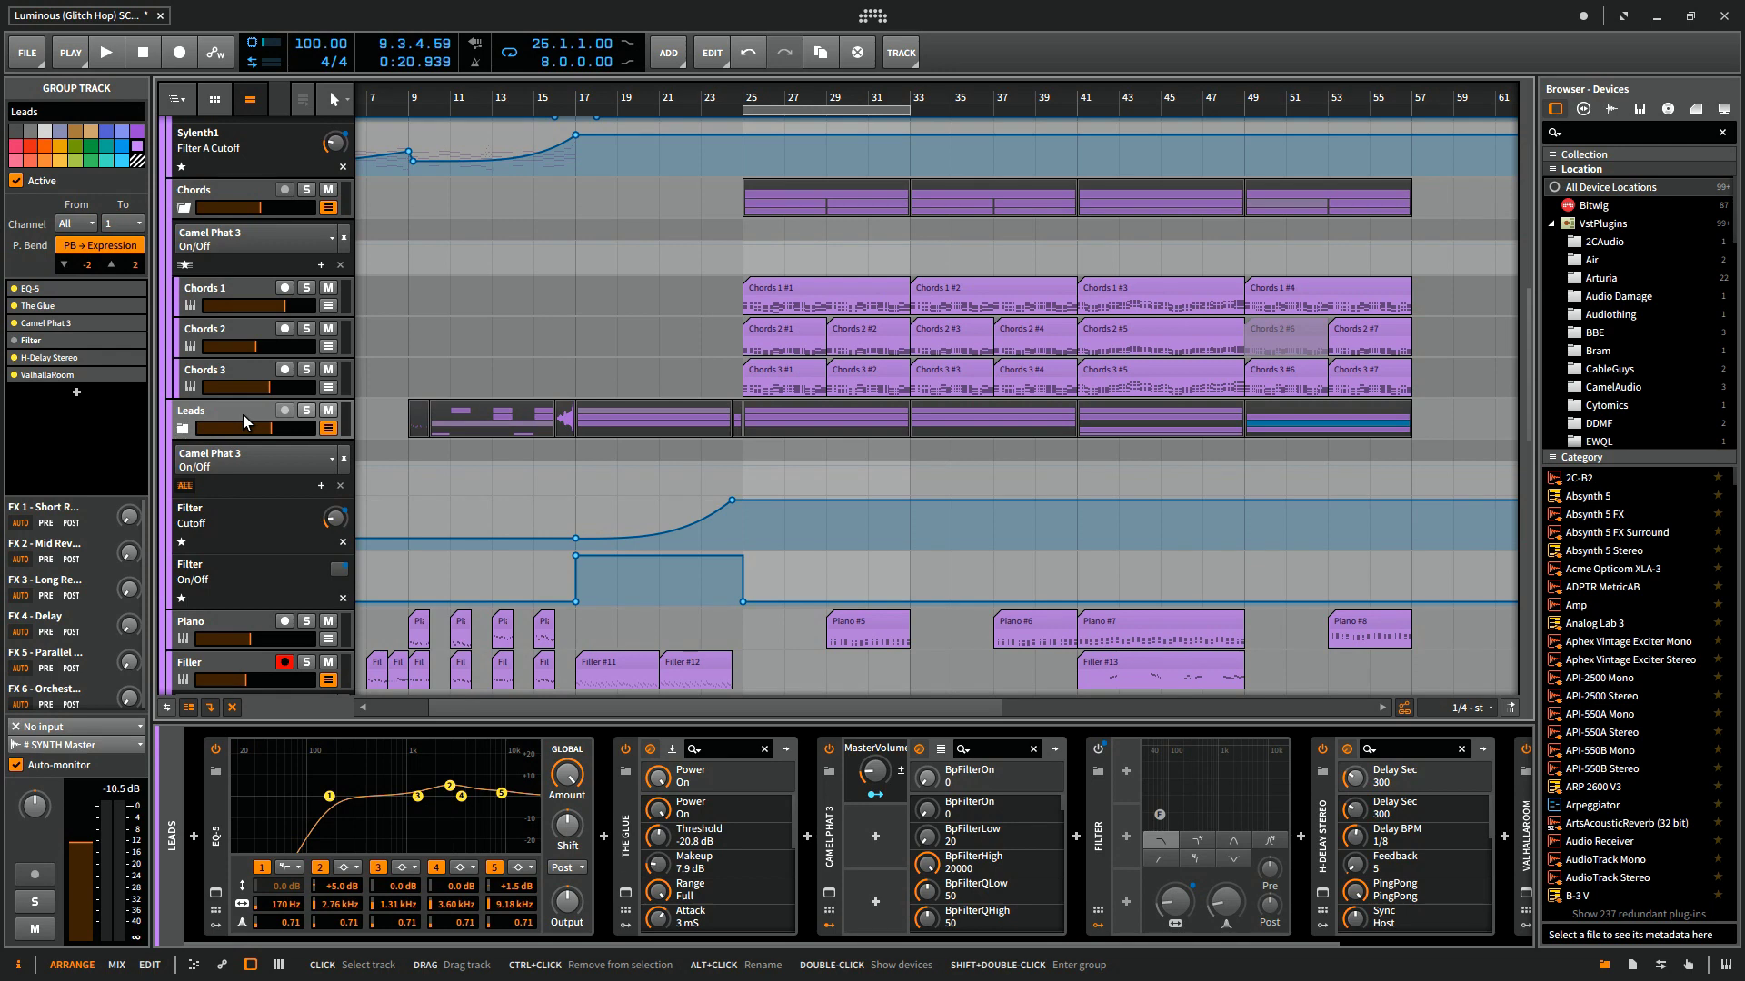
pyautogui.scroll(-2, 770, 474)
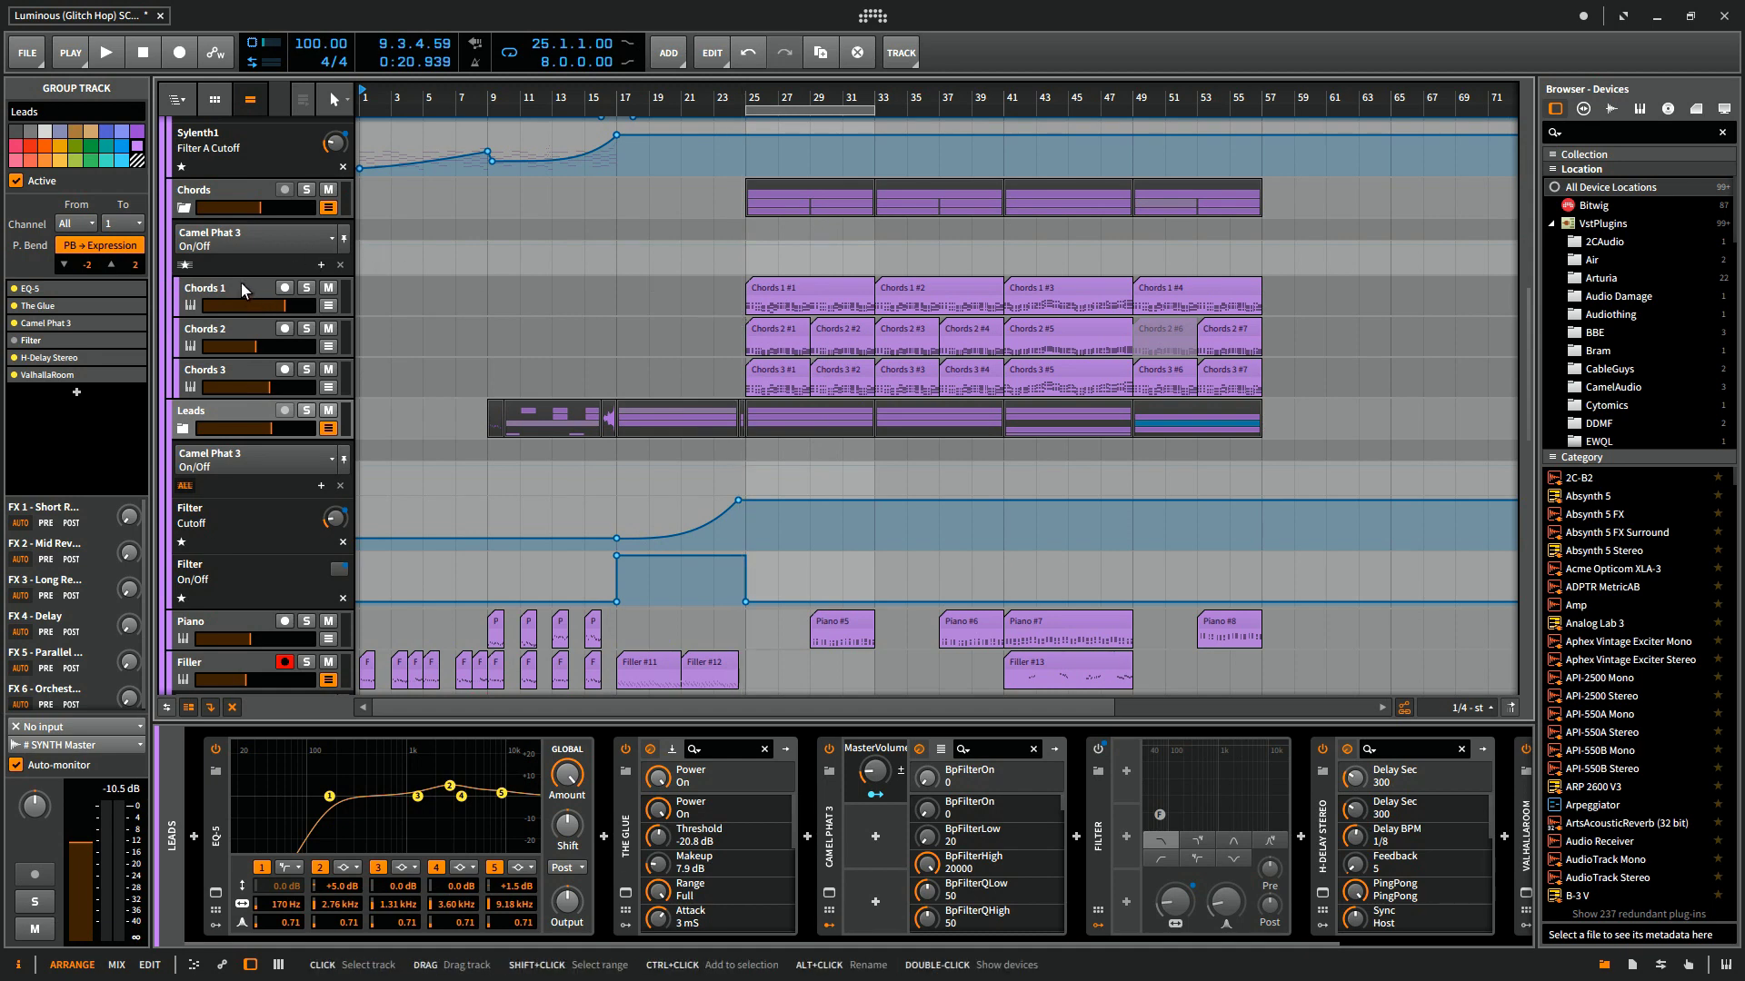
# Step: Solo the Chords 1 track, play it from its first clip at bar 25, and stop playback
pyautogui.click(301, 287)
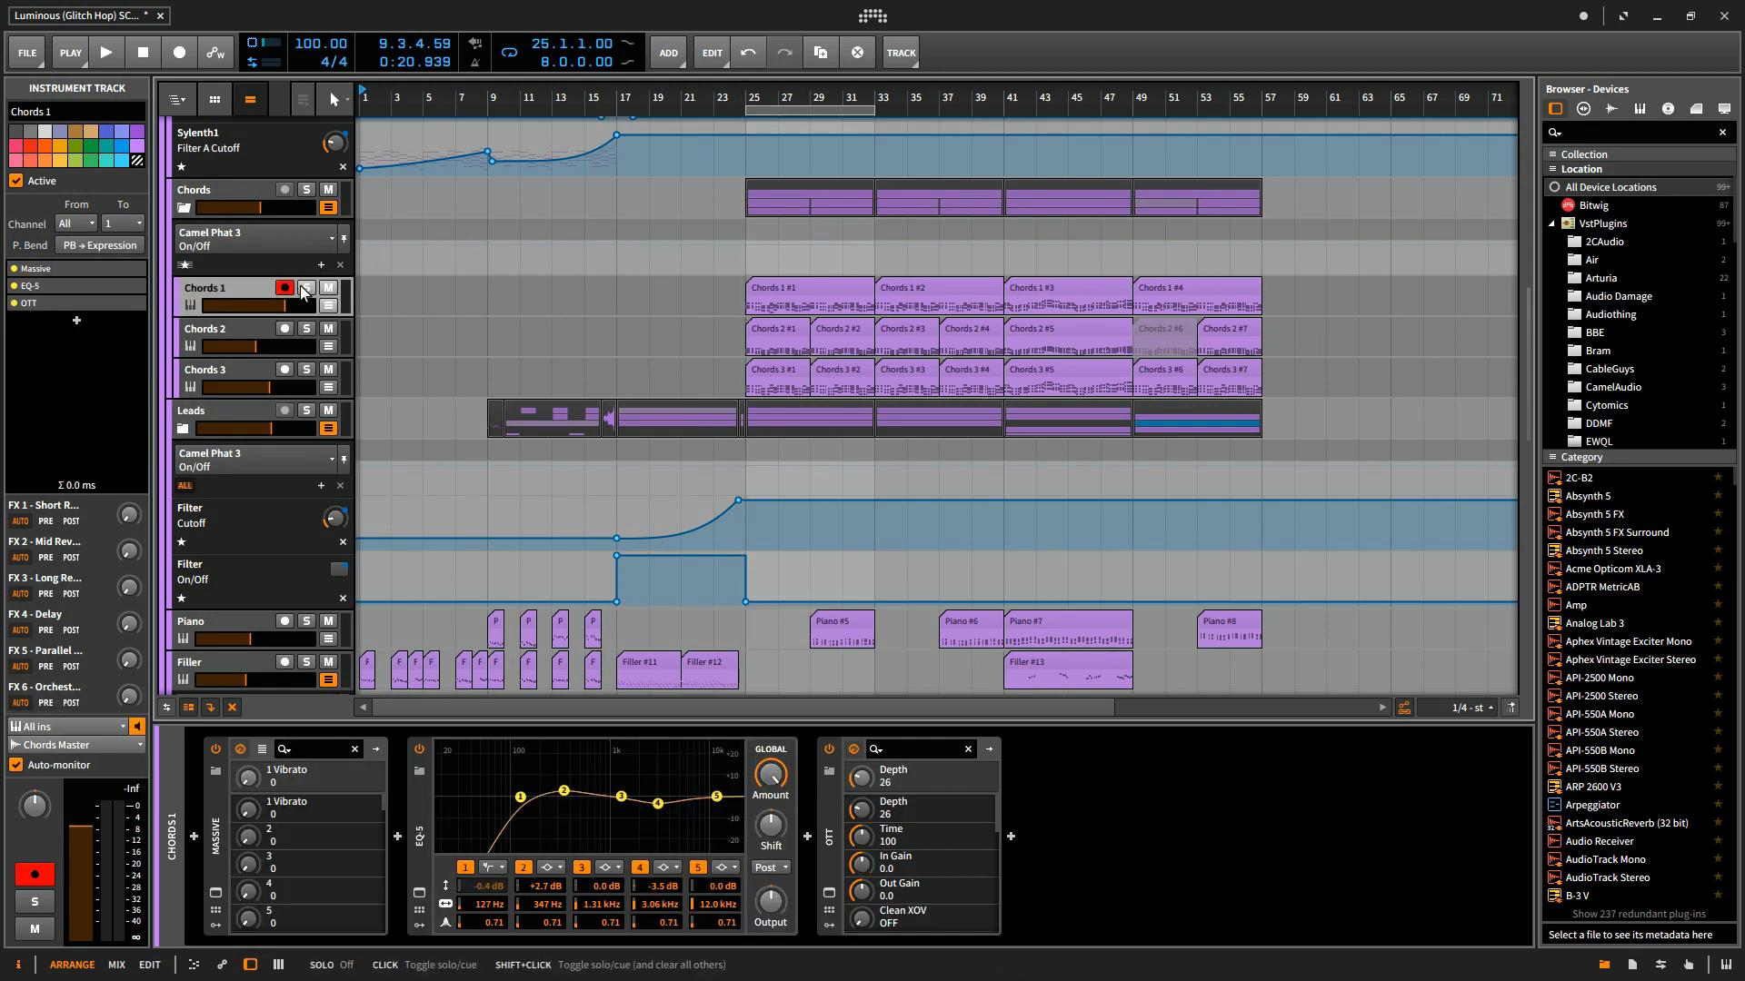
pyautogui.click(790, 287)
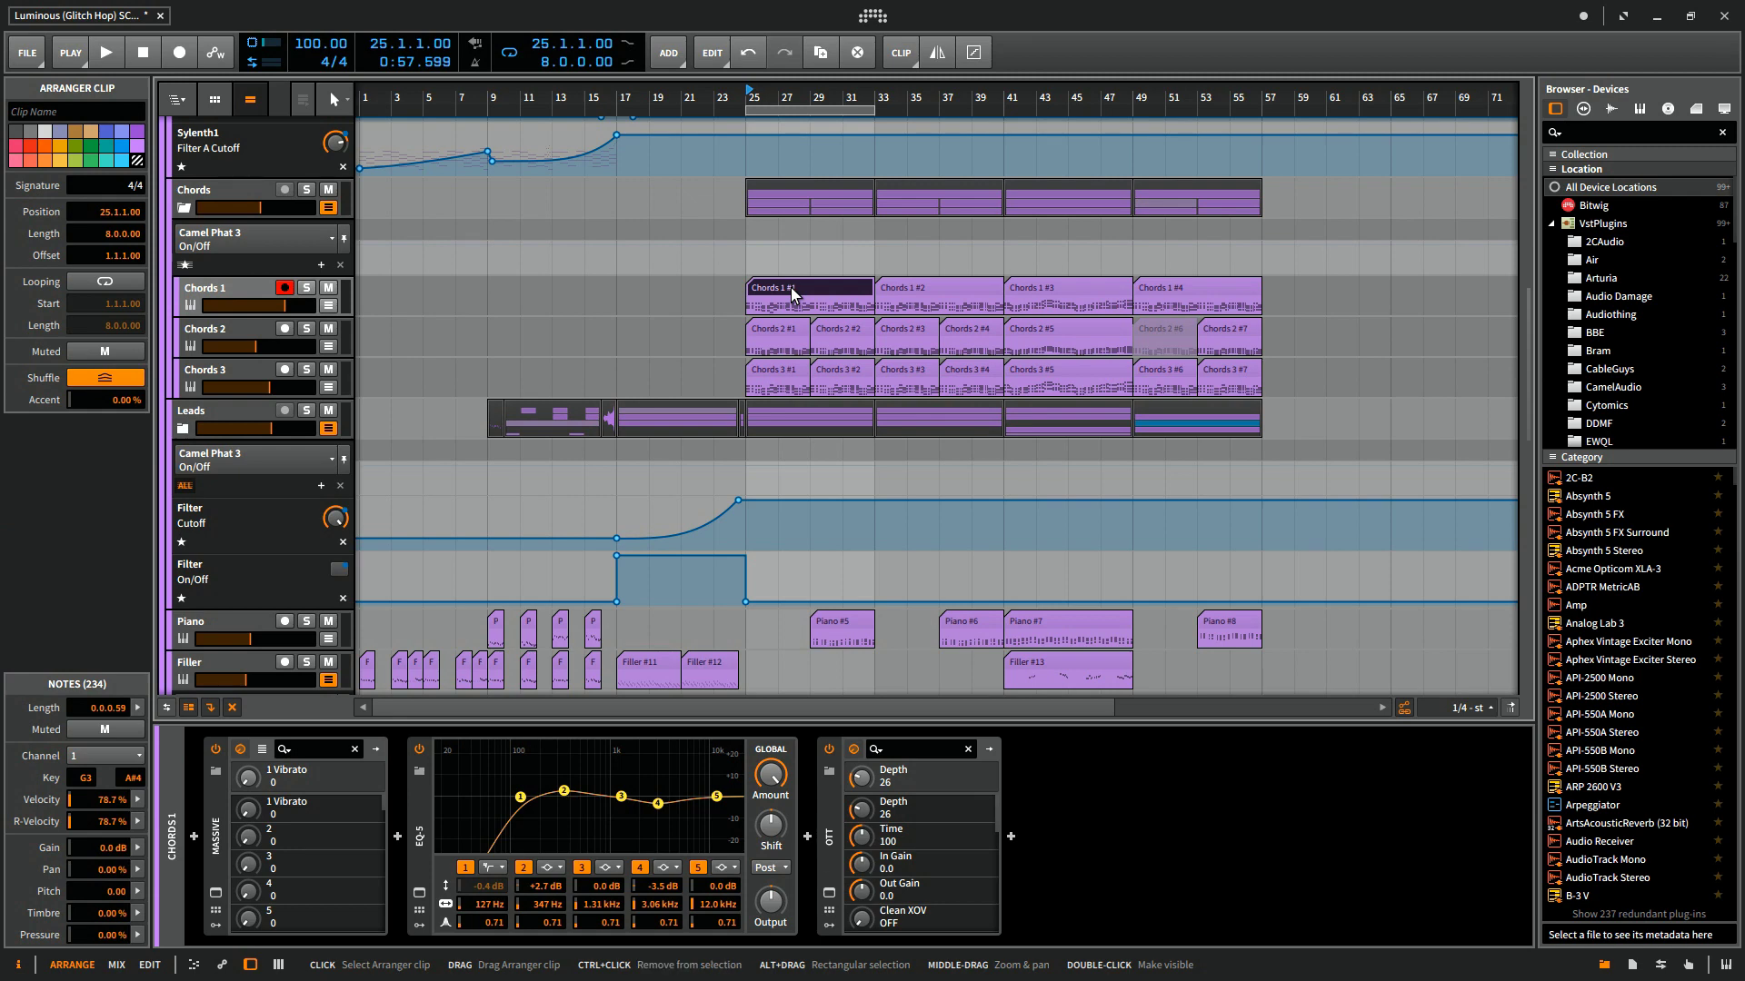
pyautogui.press('s')
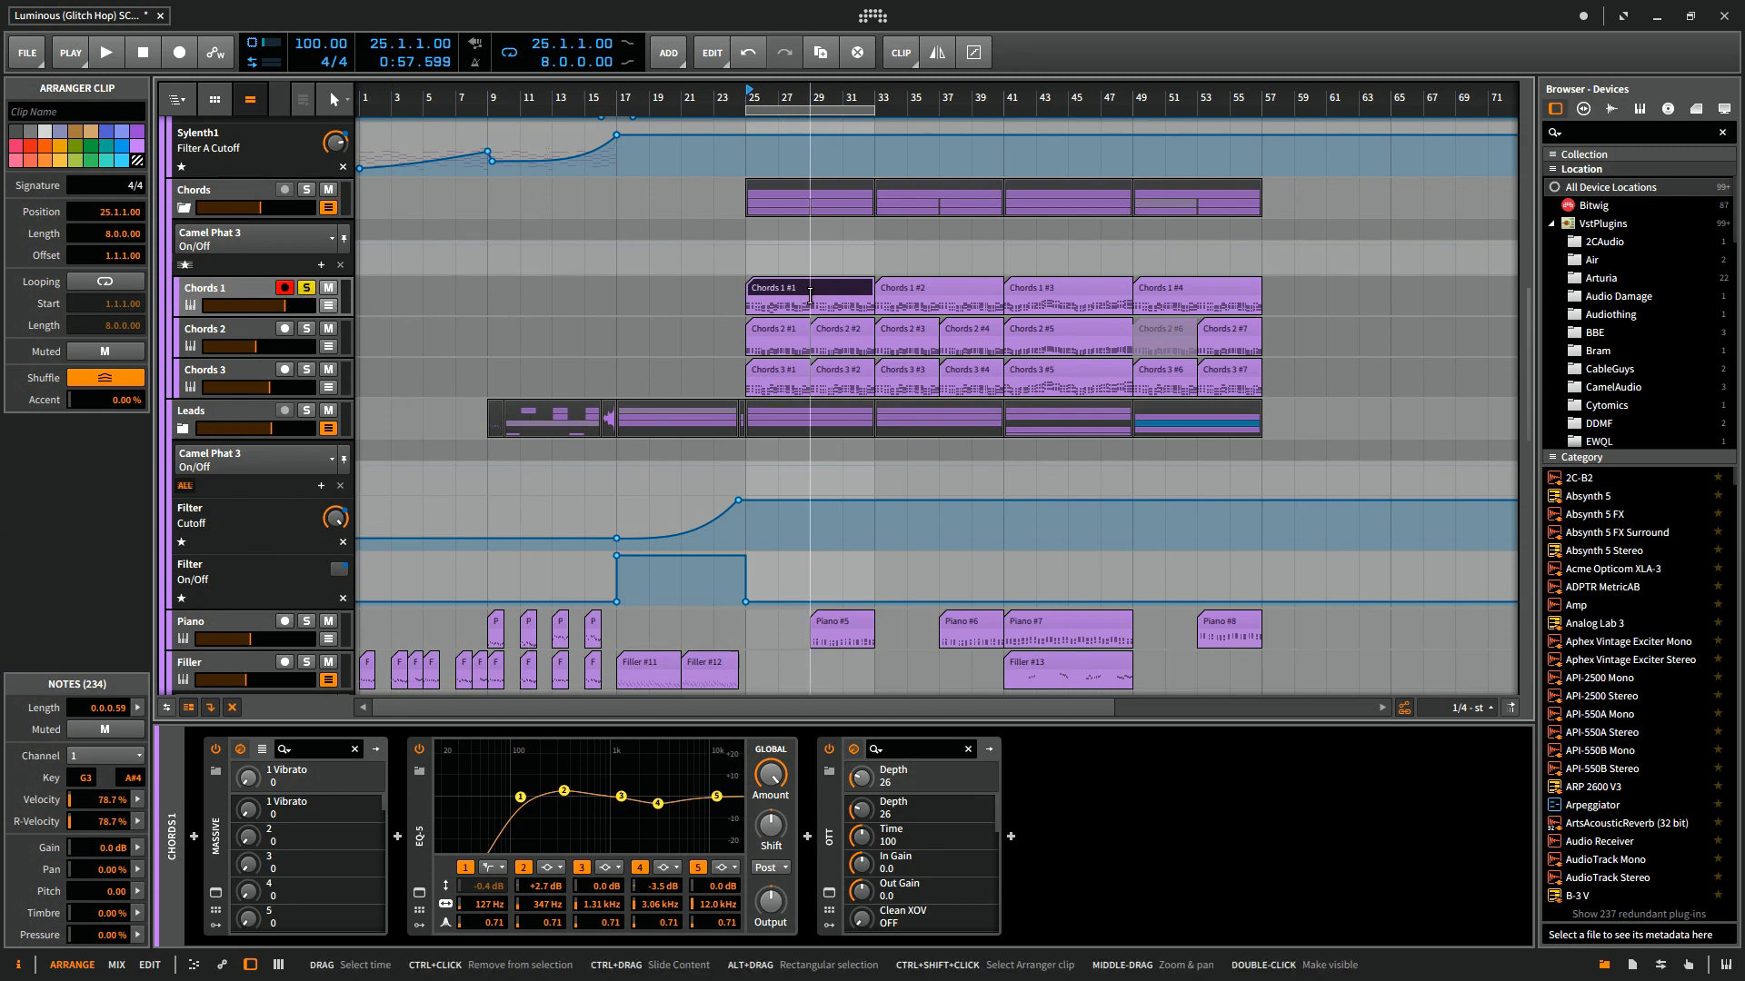
pyautogui.press('space')
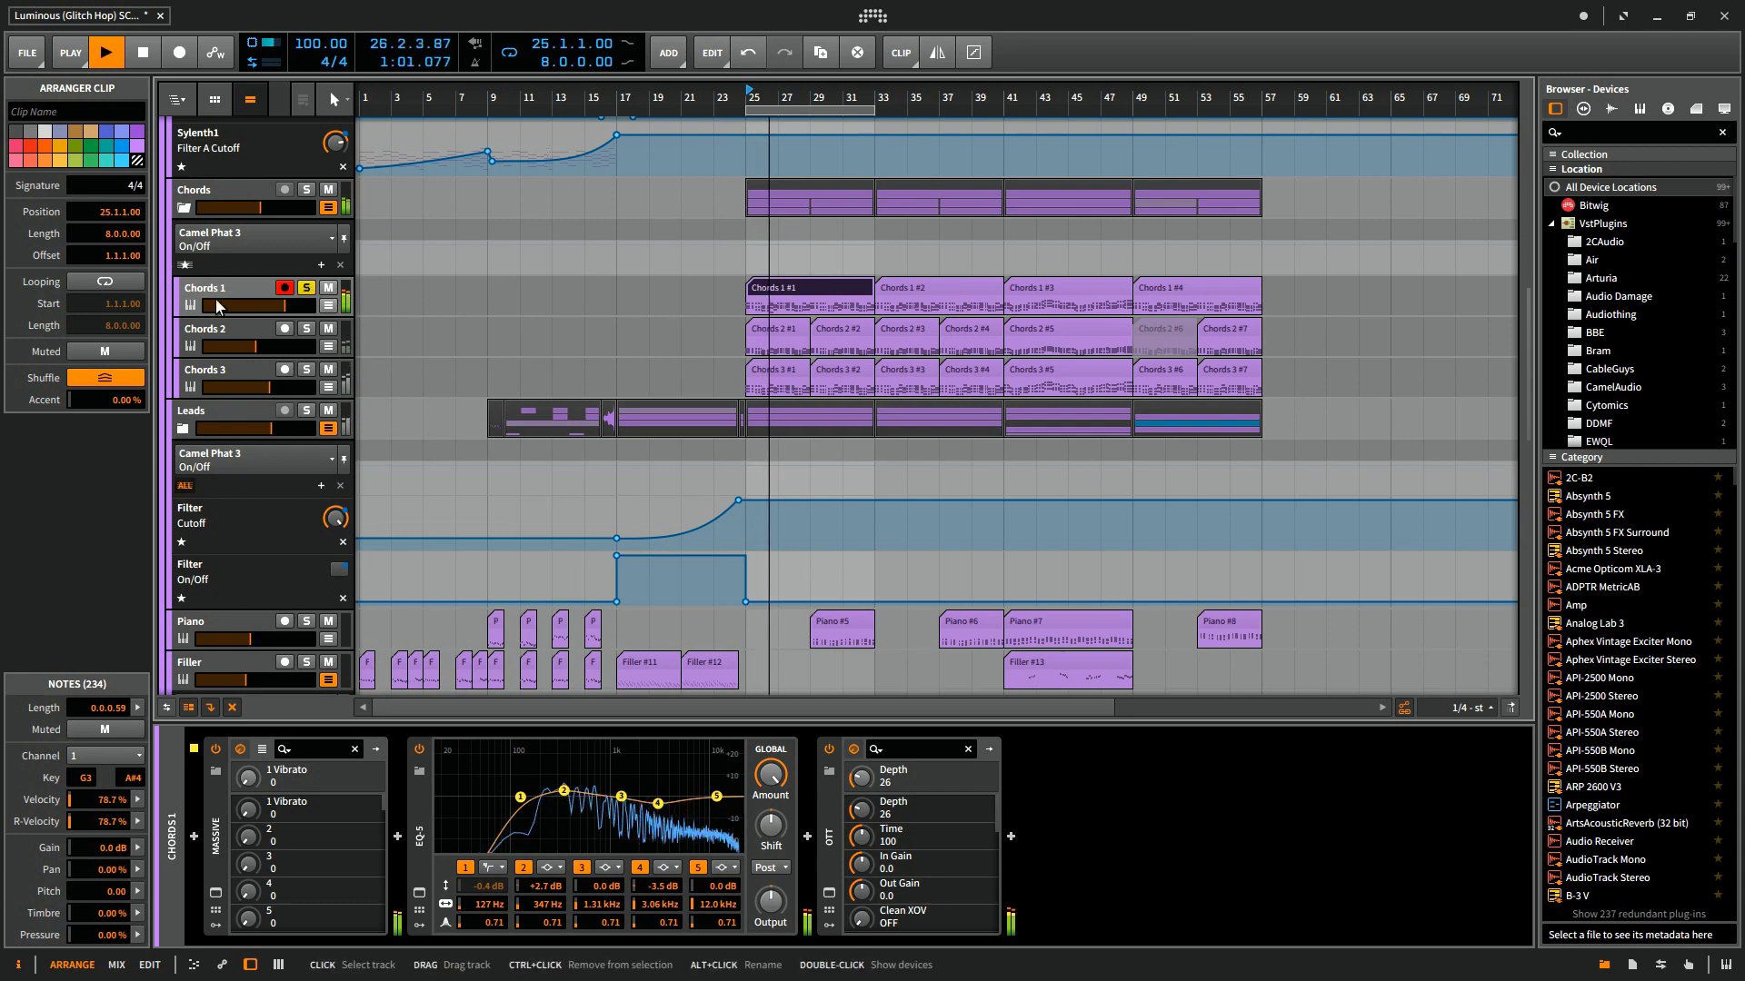
pyautogui.press('space')
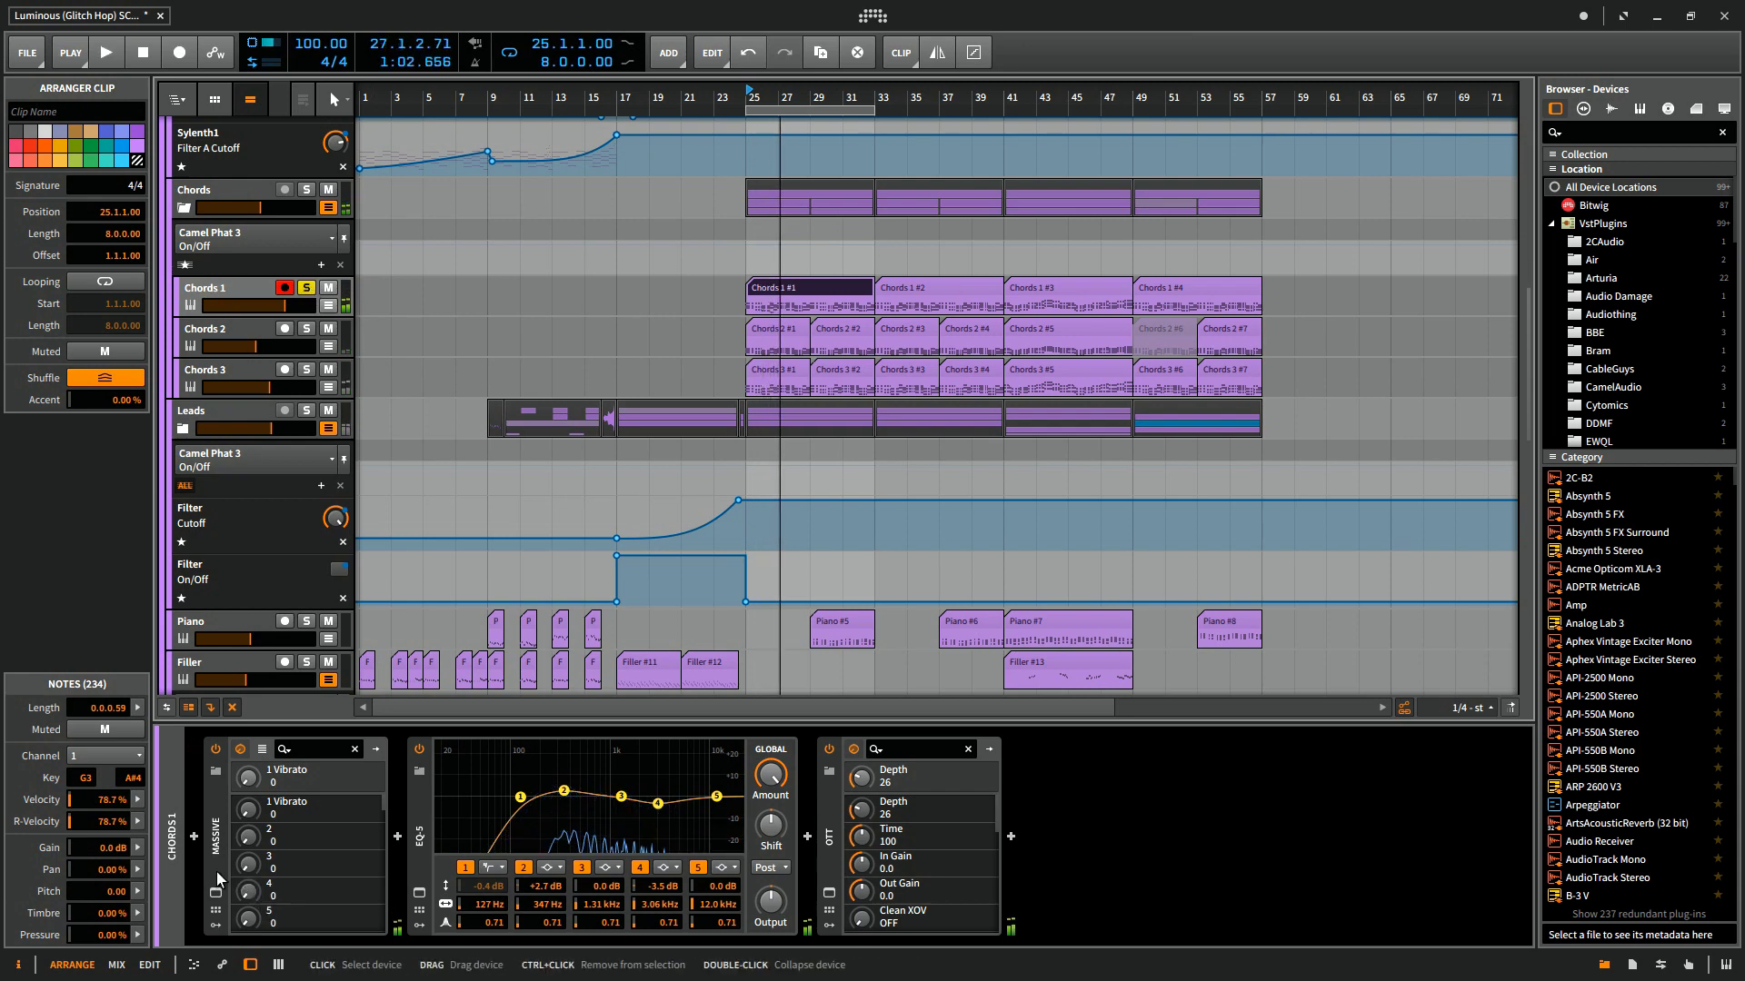
# Step: Open the Massive synth on Chords 1 to examine its BA OLDSCHOOL patch settings, and close it
pyautogui.click(216, 892)
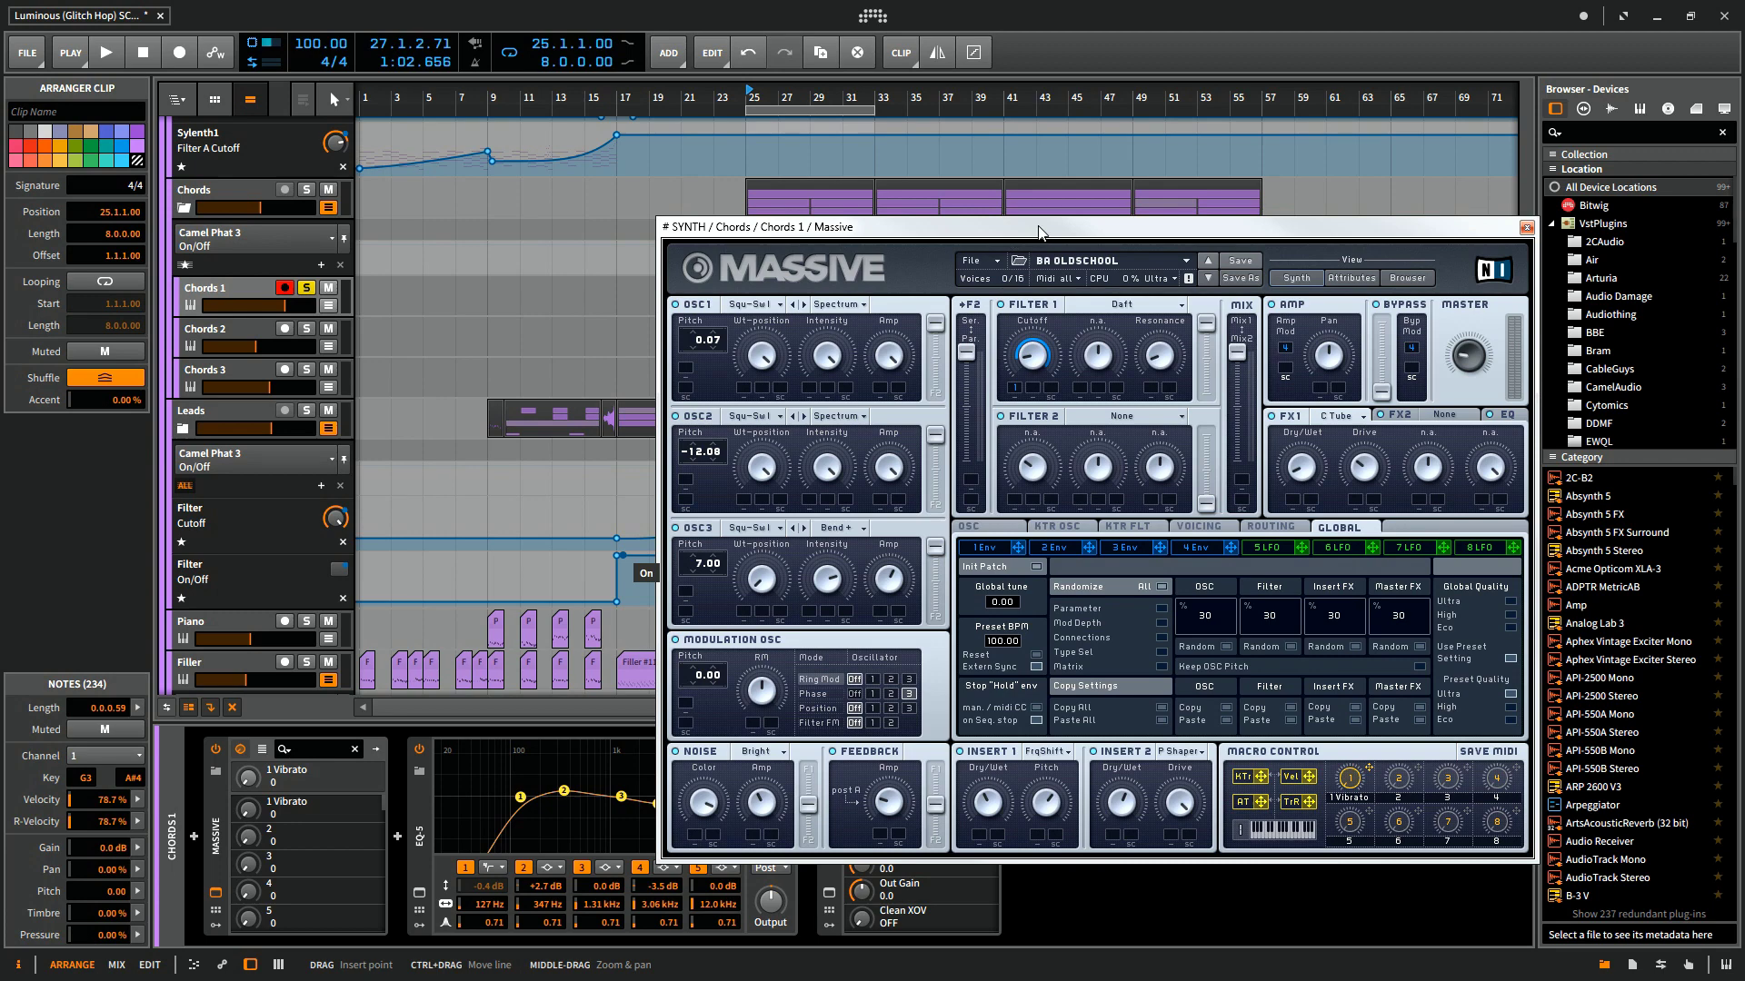
pyautogui.moveTo(1038, 231); pyautogui.dragTo(918, 189)
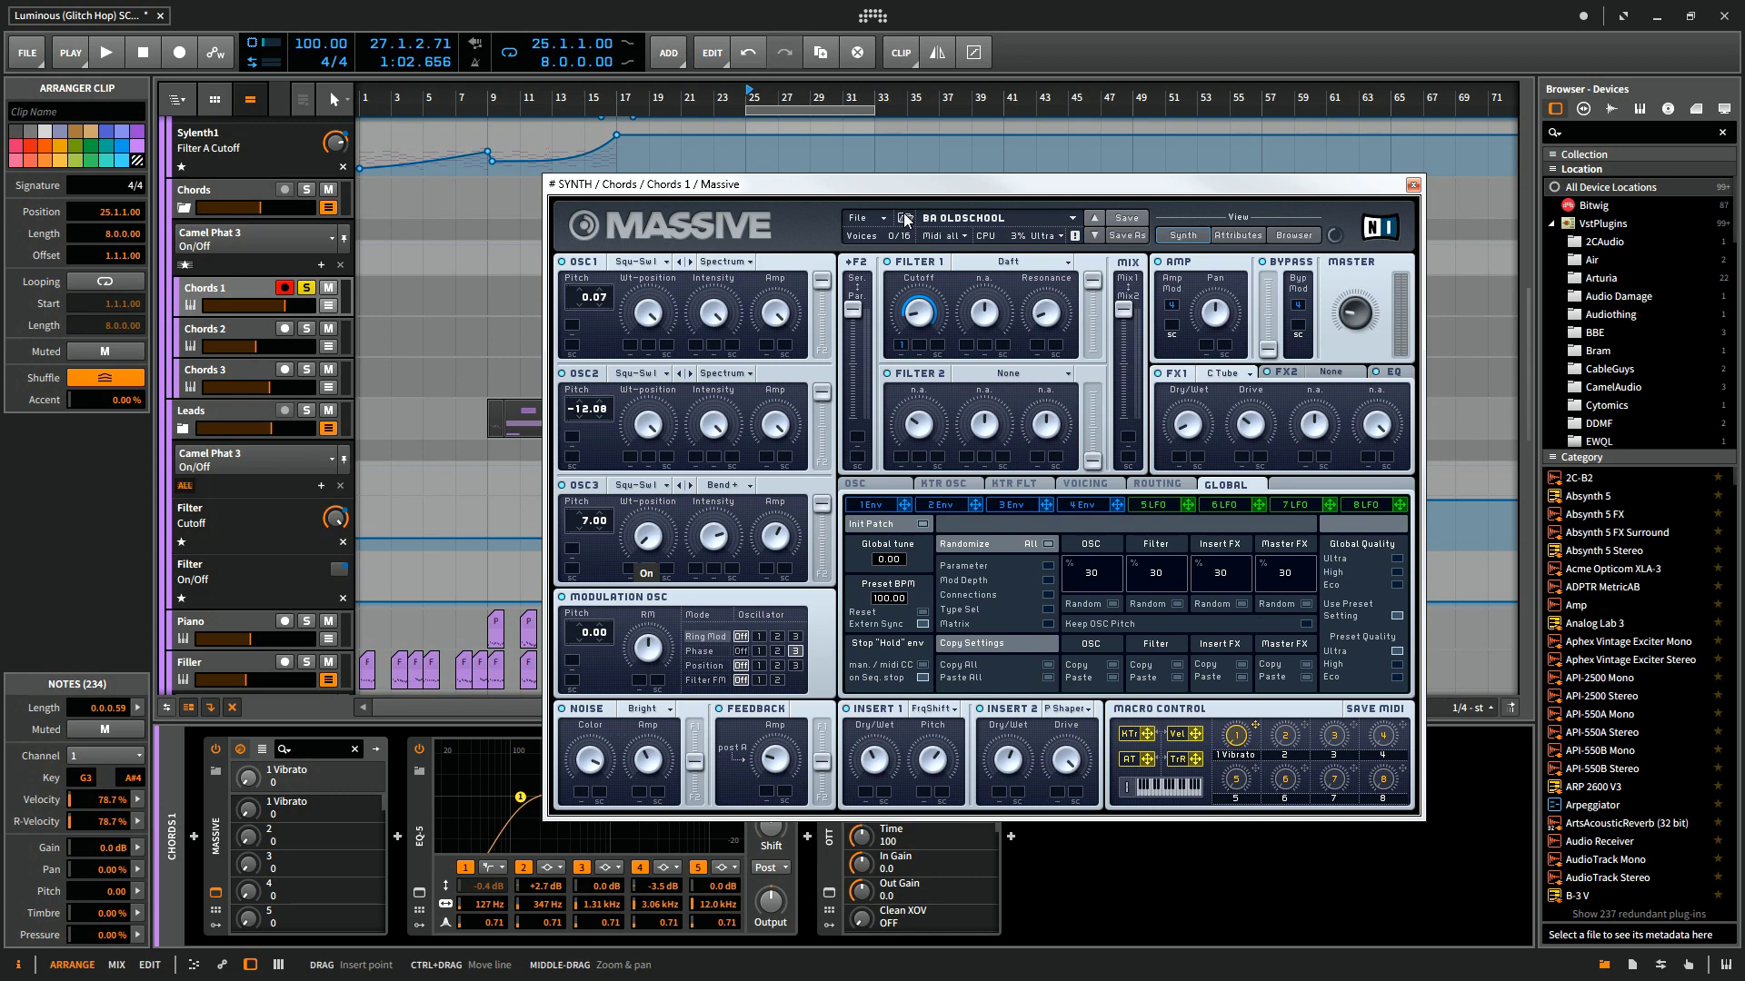
pyautogui.click(1412, 186)
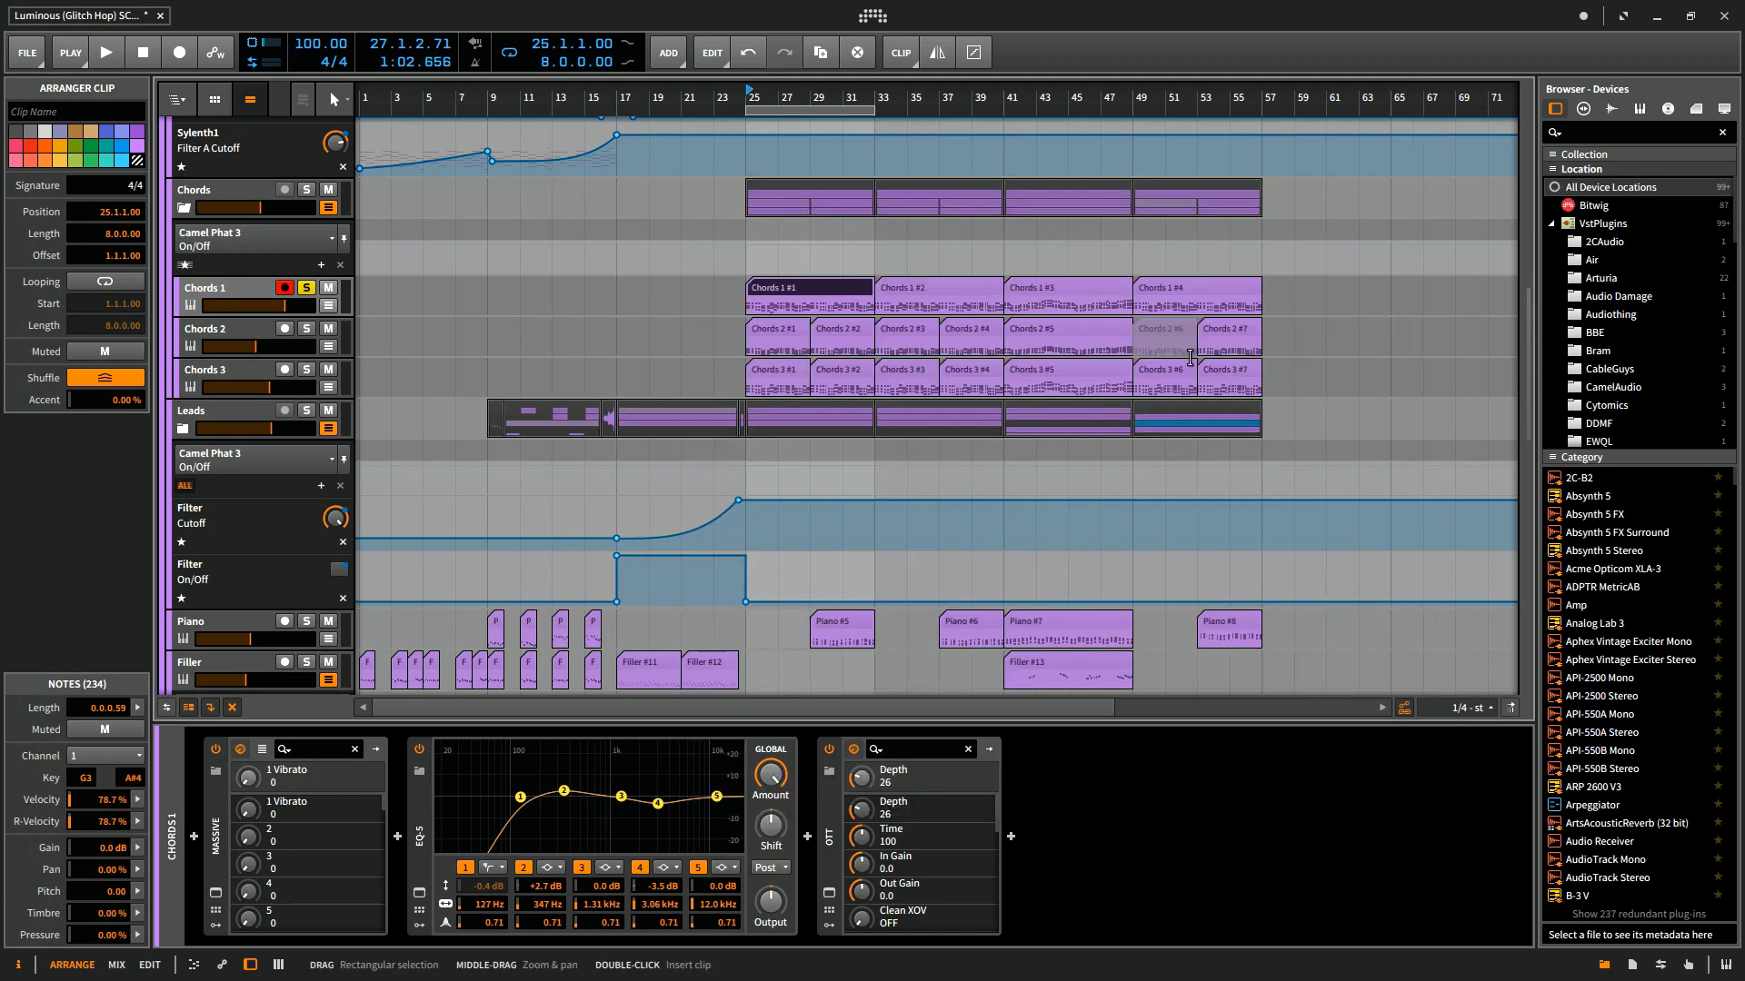
# Step: Solo the Chords 2 track, play it from bar 25 with its device chain shown, and stop playback
pyautogui.click(306, 329)
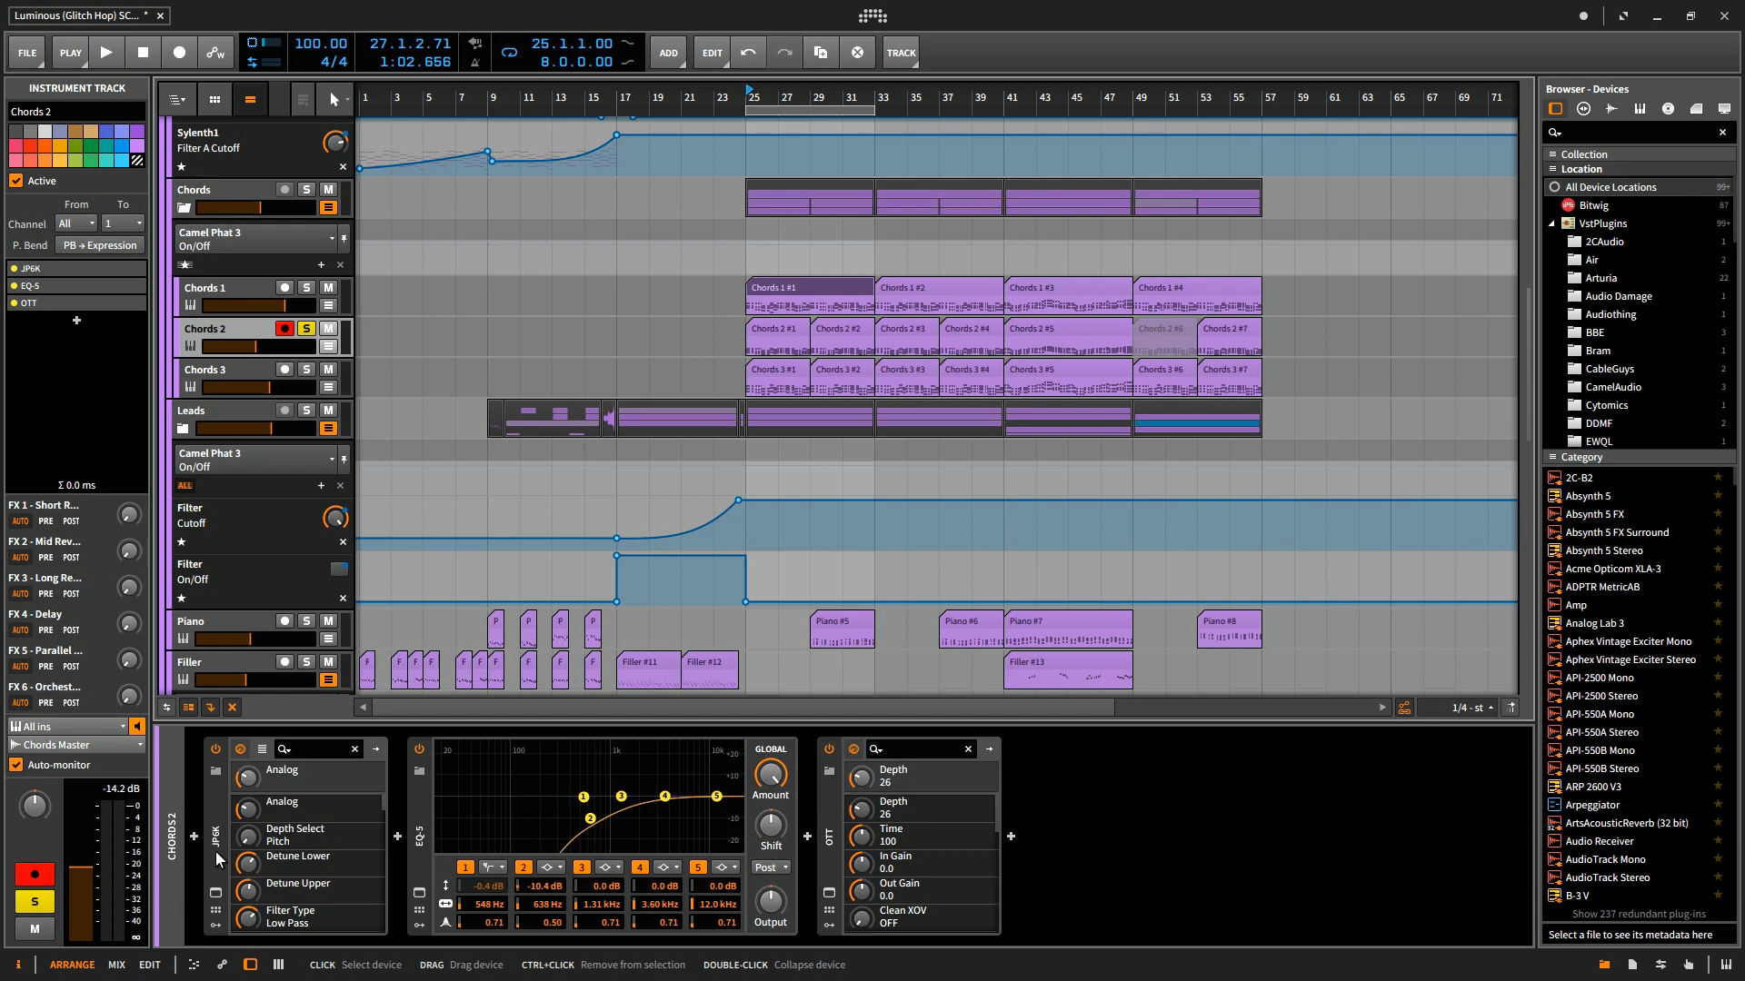
pyautogui.press('space')
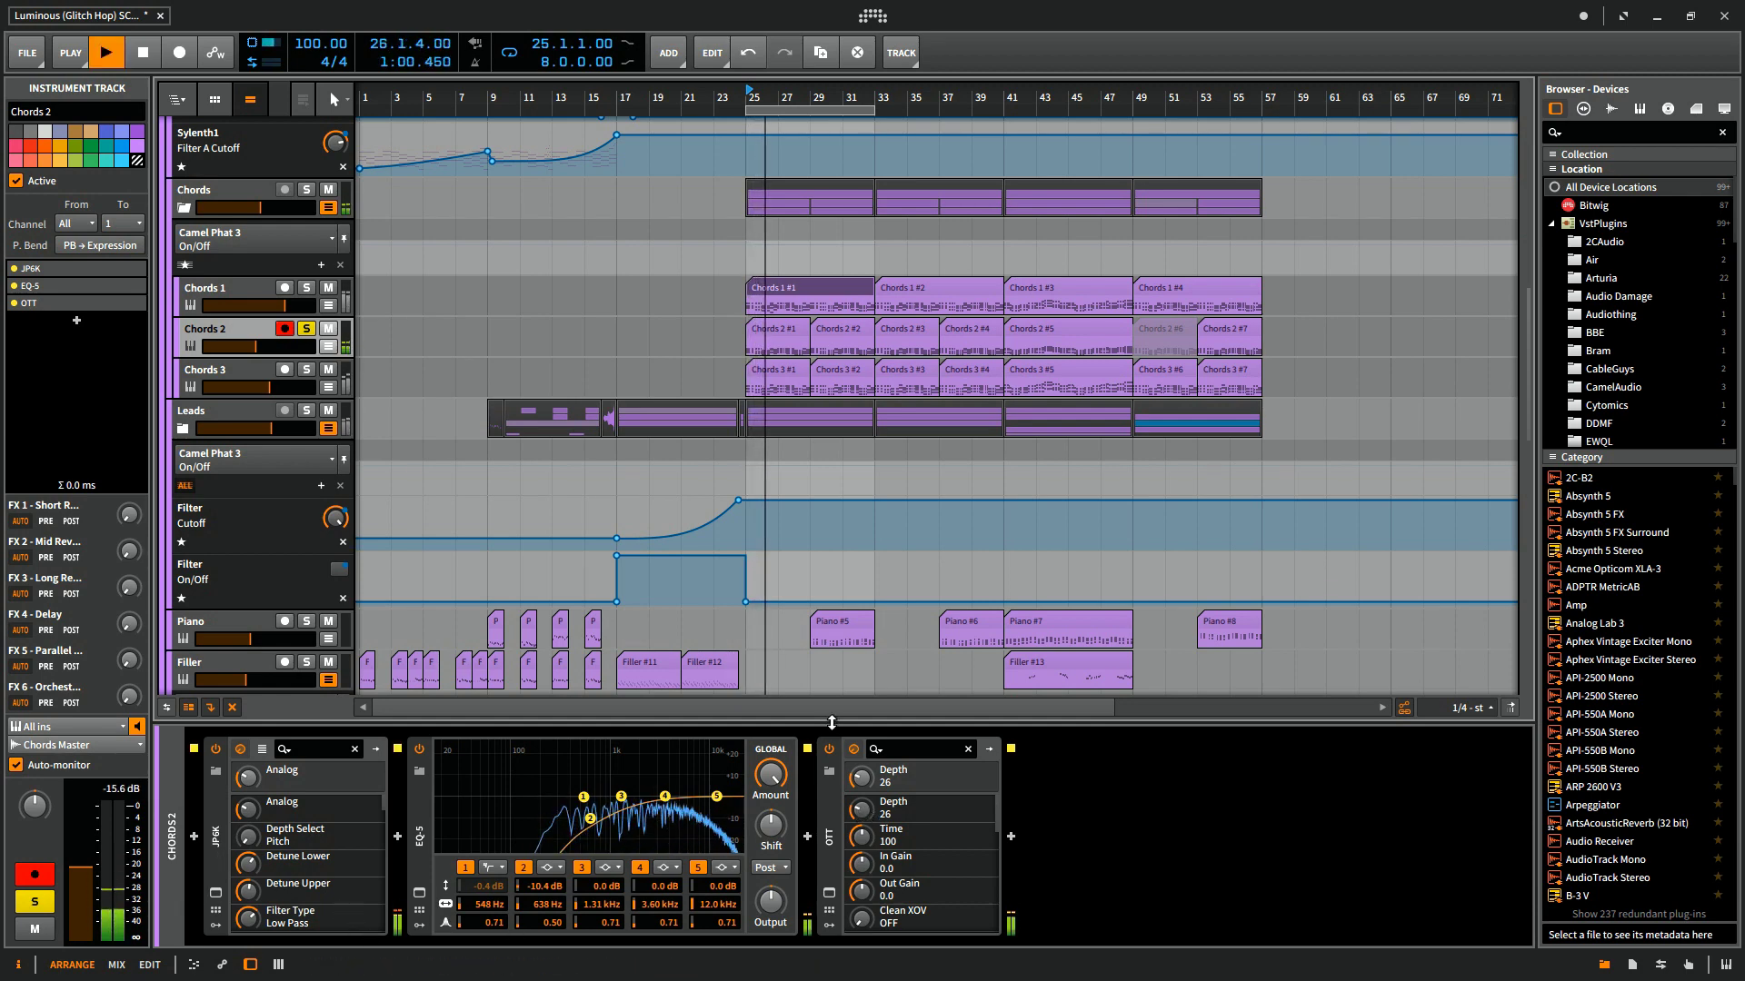
pyautogui.click(105, 51)
# Step: Solo the Chords 3 track, show its reFX Nexus device chain, and audition it briefly from bar 25
pyautogui.click(307, 369)
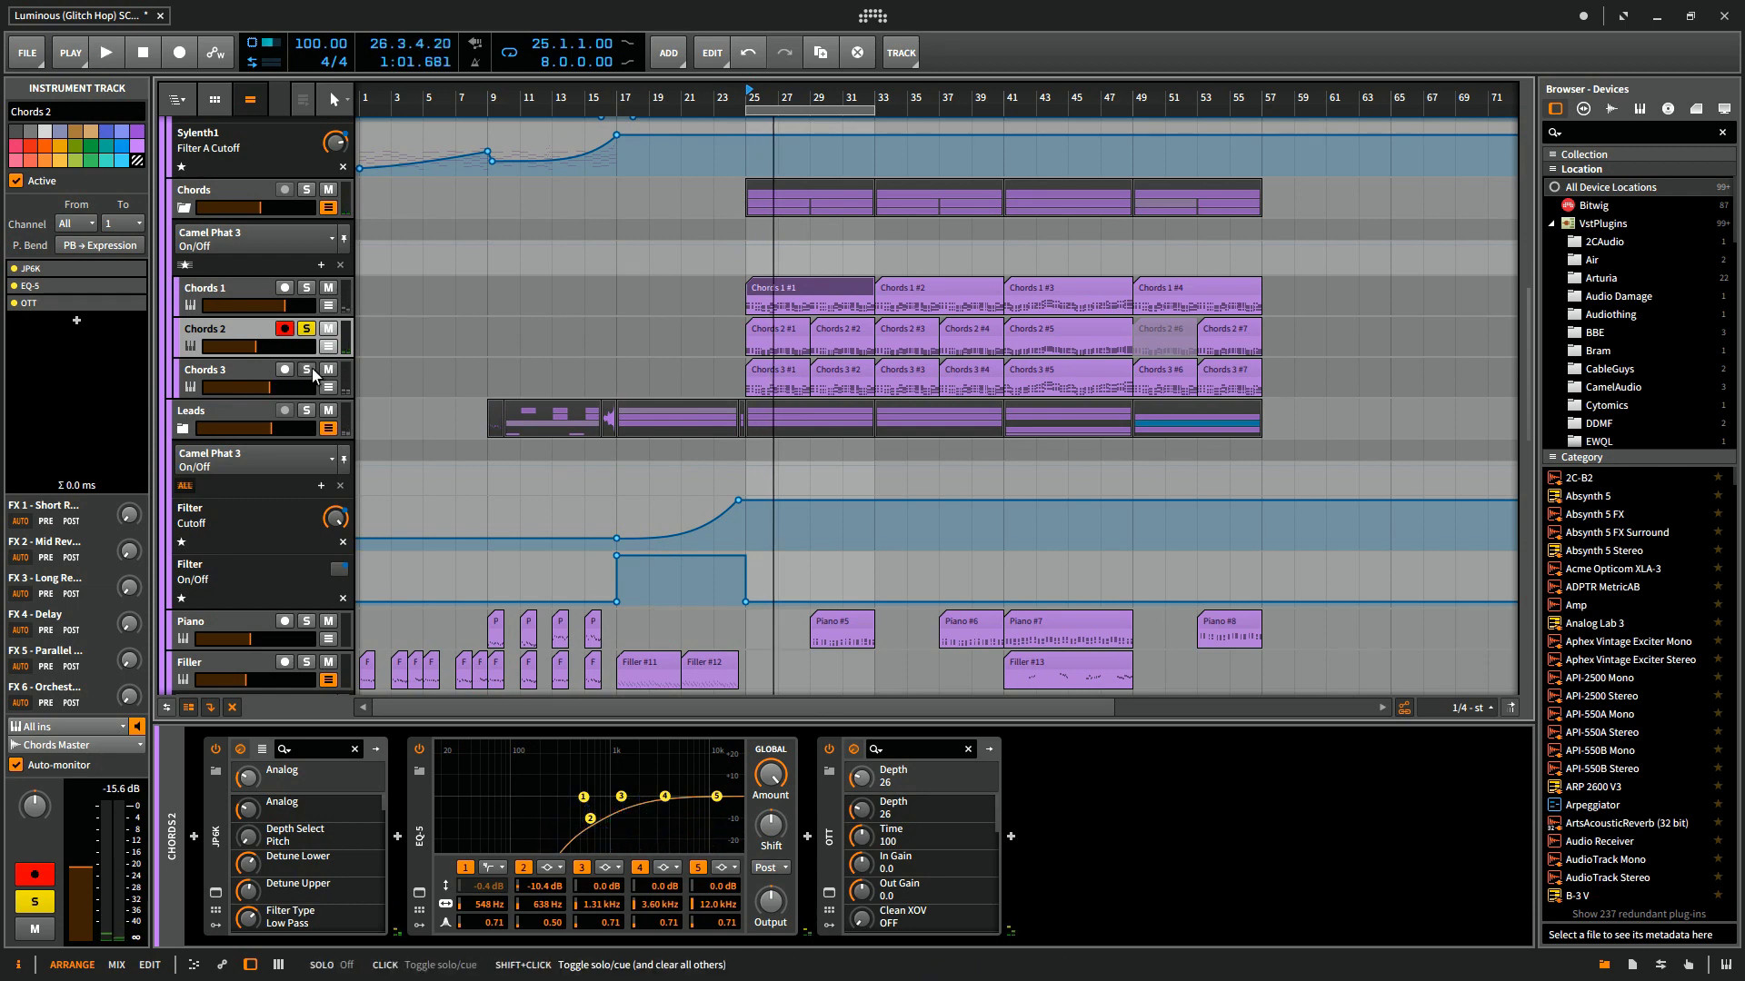
pyautogui.click(252, 368)
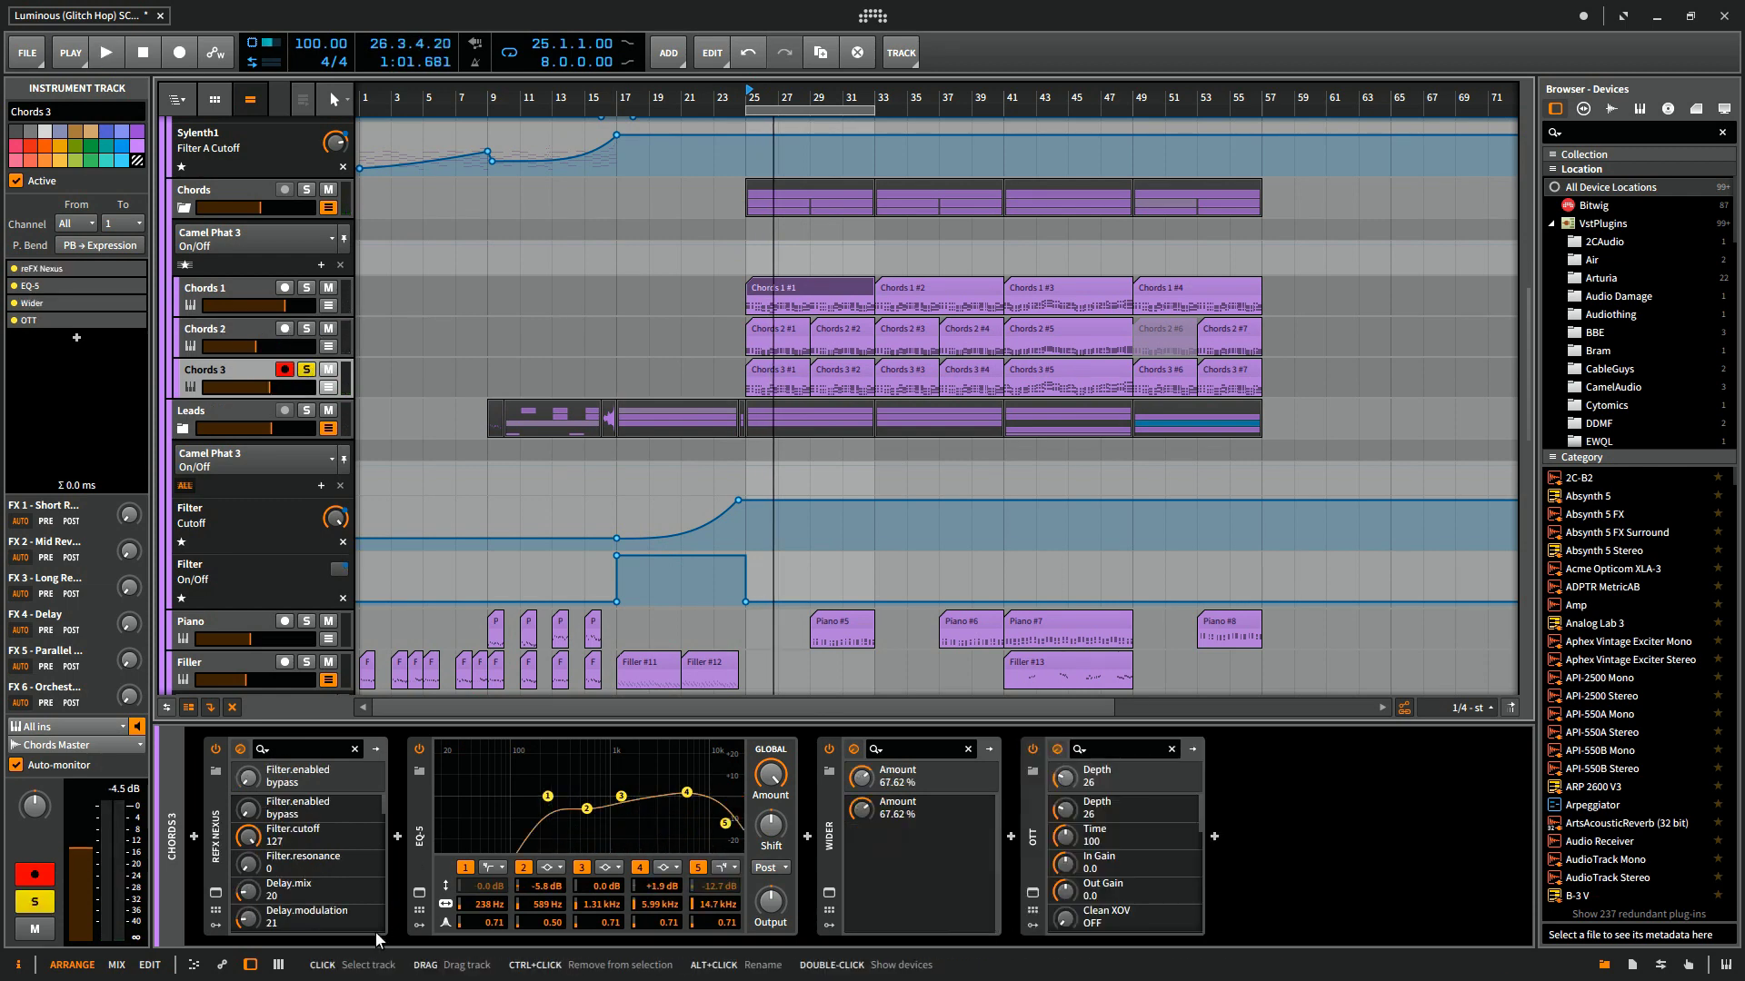
pyautogui.click(215, 894)
pyautogui.click(215, 894)
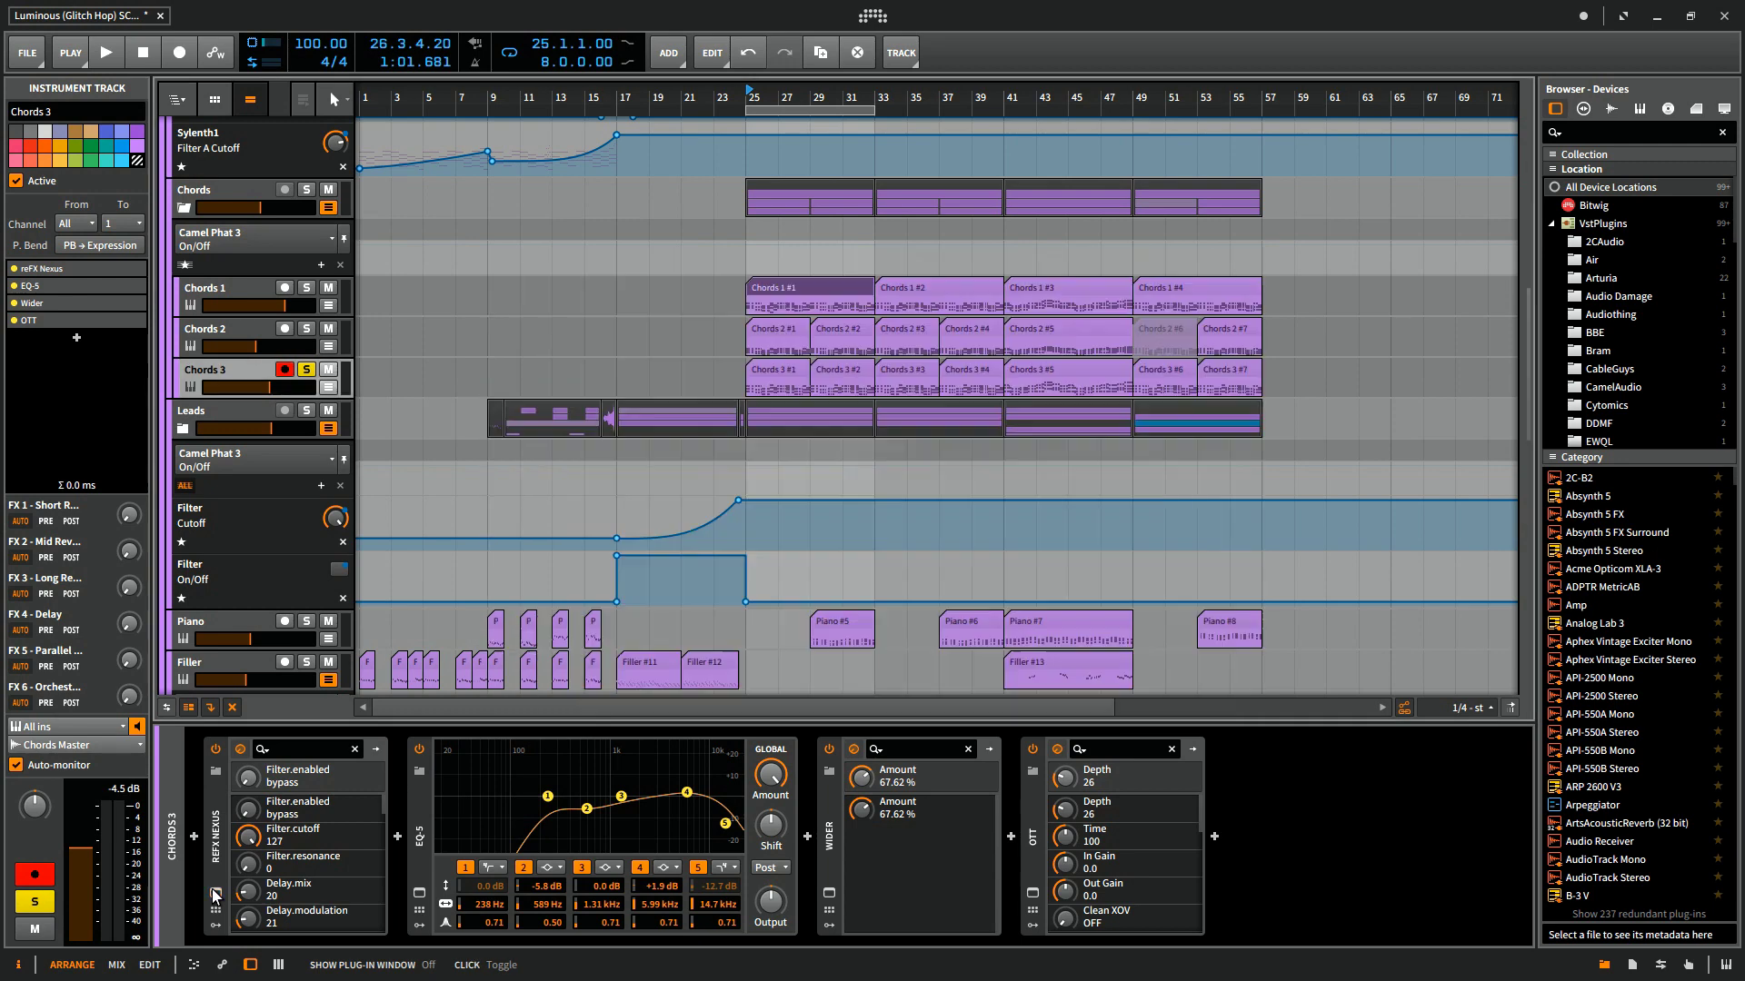
pyautogui.press('space')
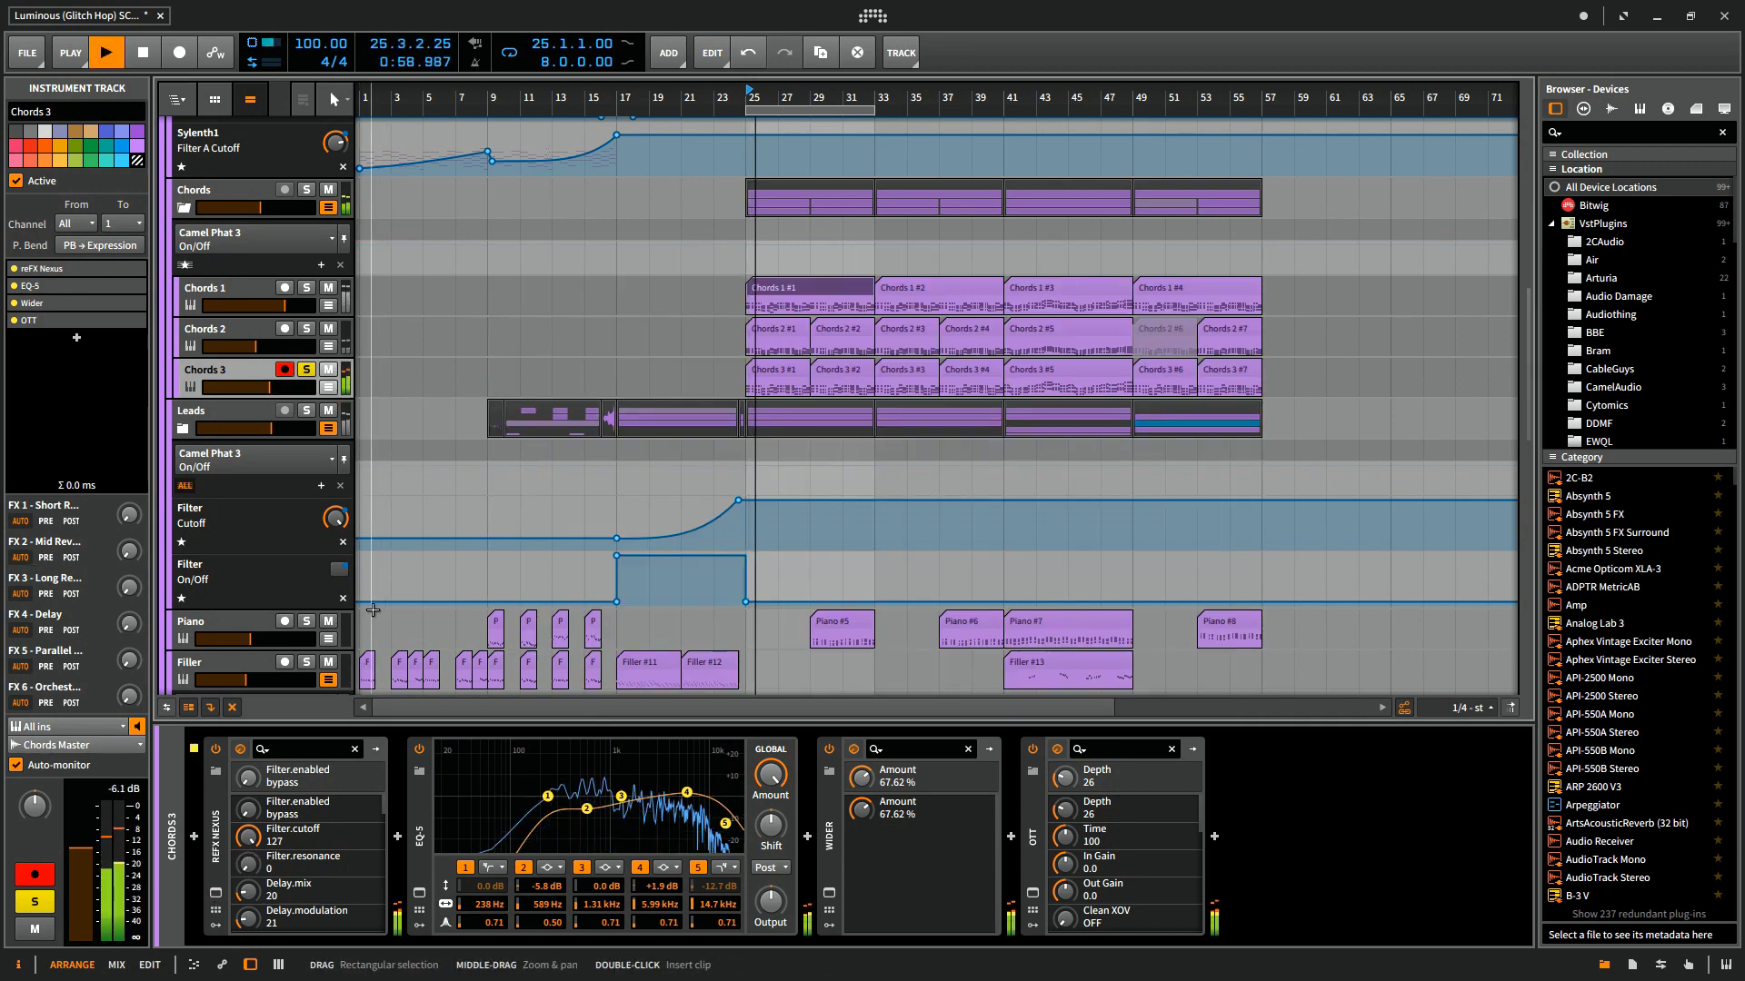
pyautogui.press('space')
# Step: Solo the whole Chords group and audition its three layers together twice from bar 25, stopping playback each time
pyautogui.click(307, 194)
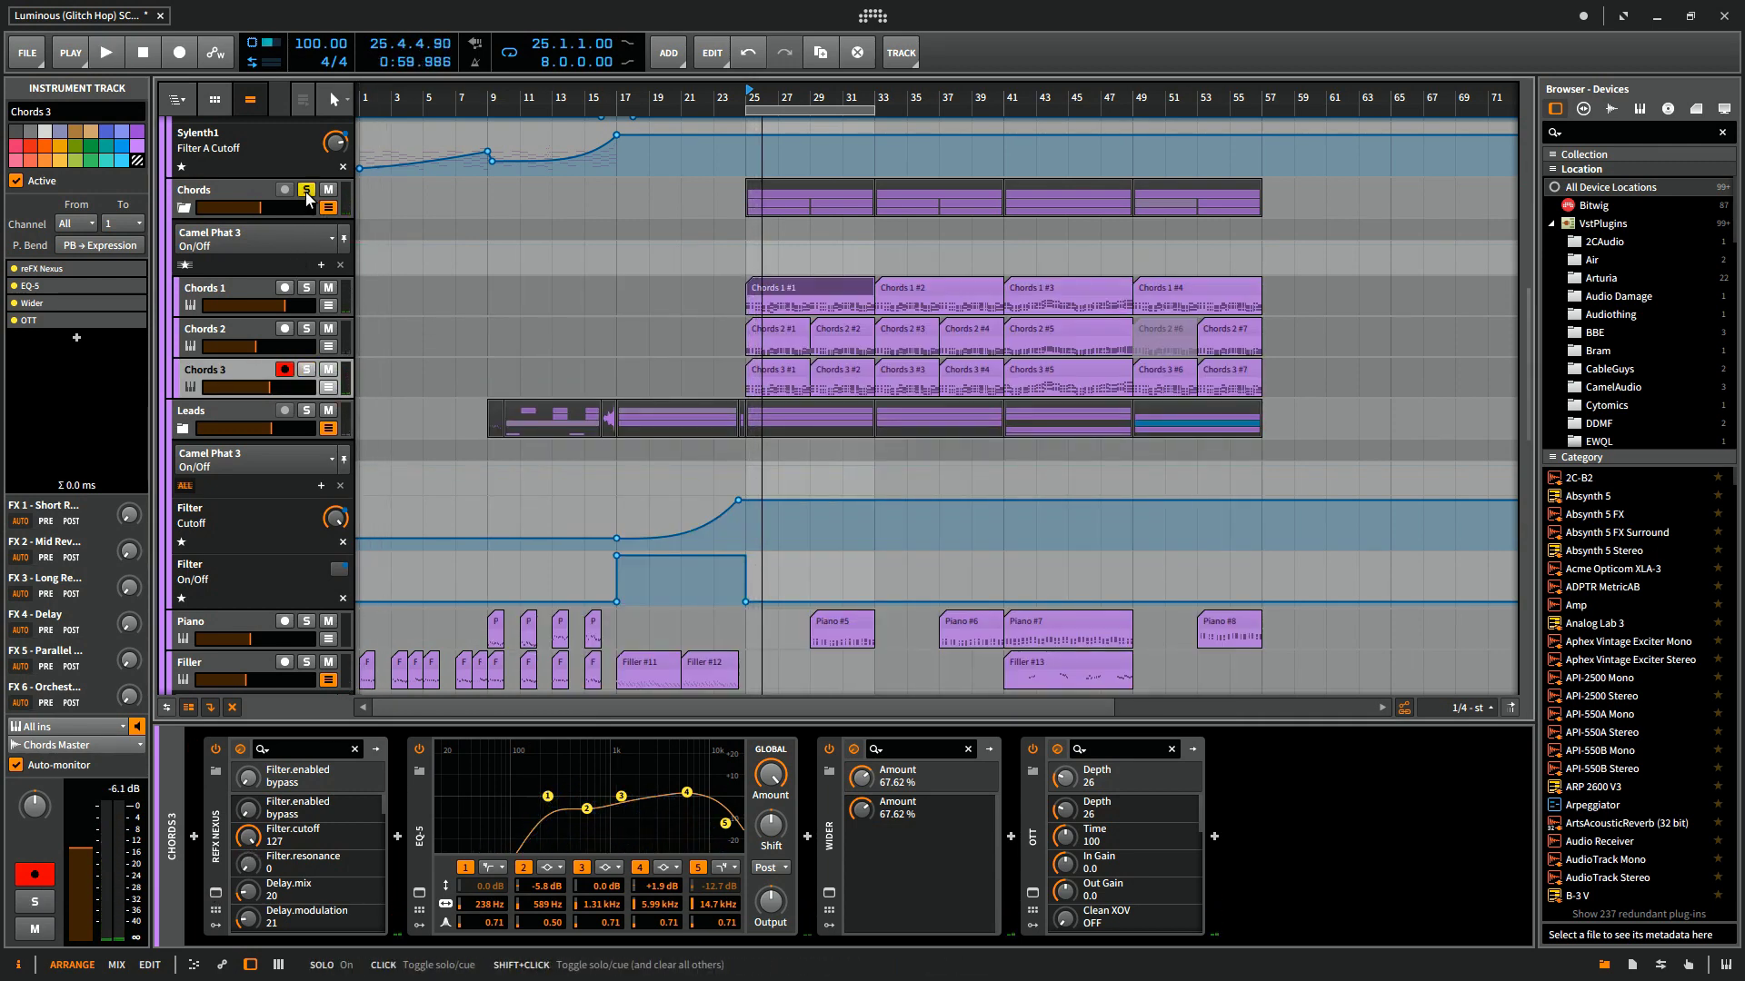
pyautogui.press('space')
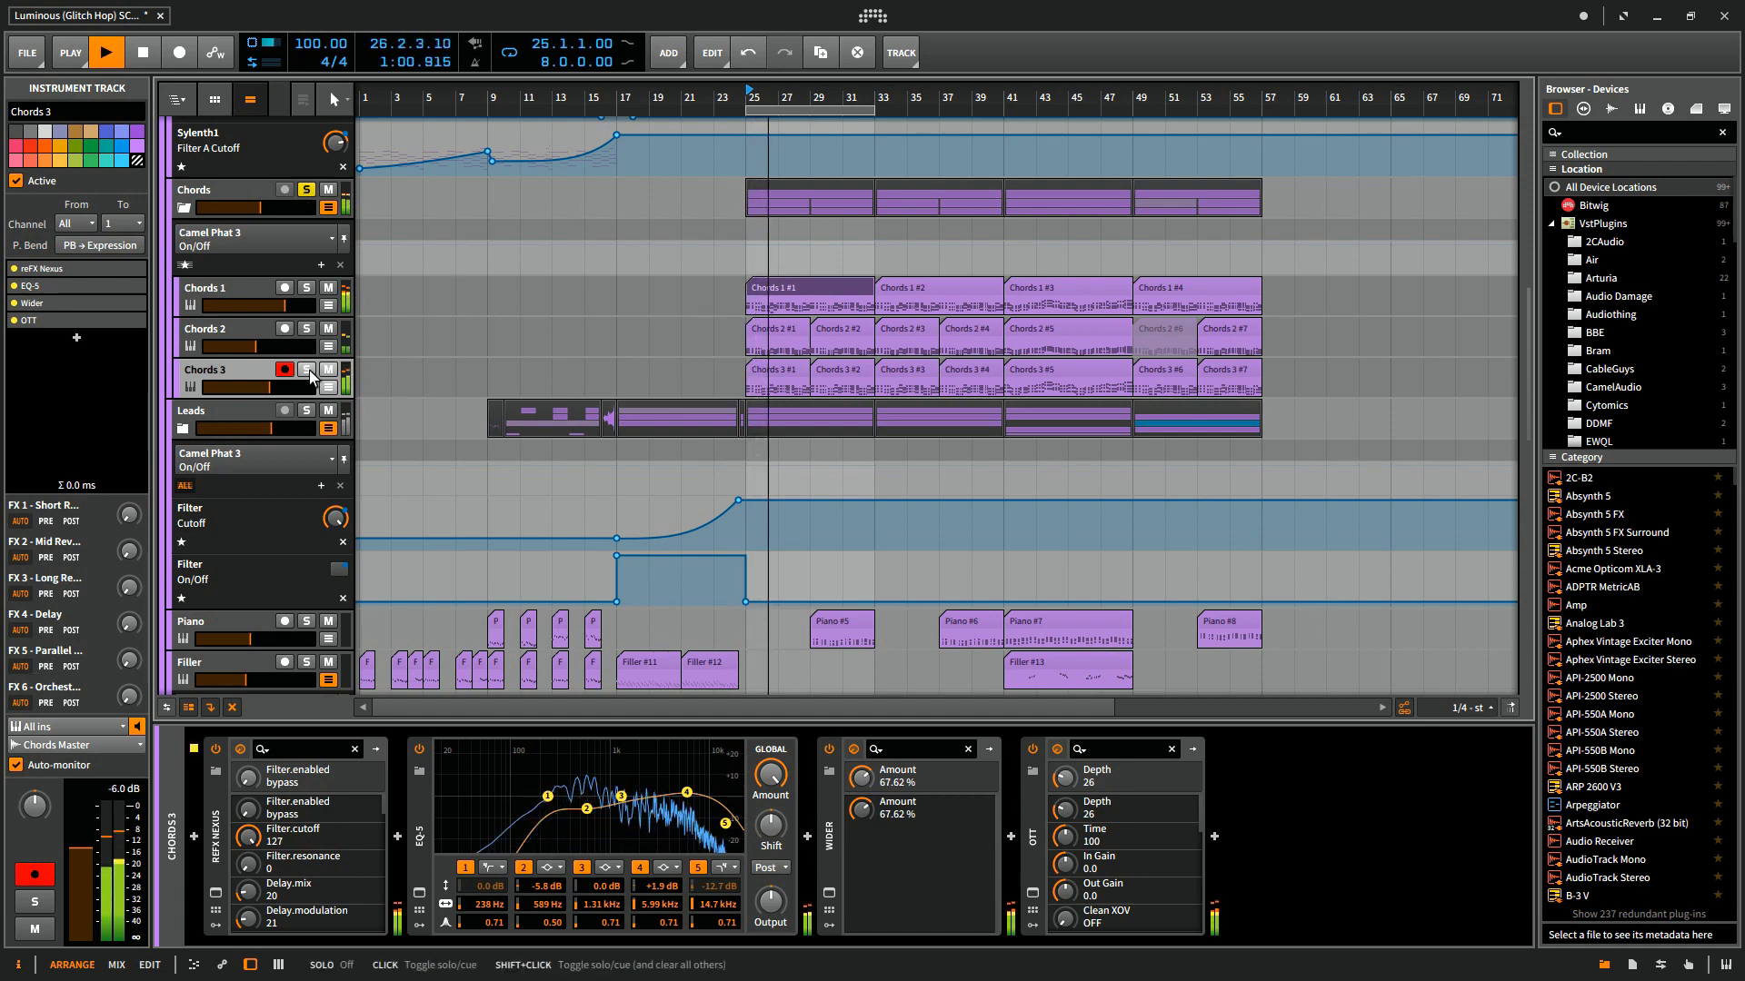
pyautogui.press('space')
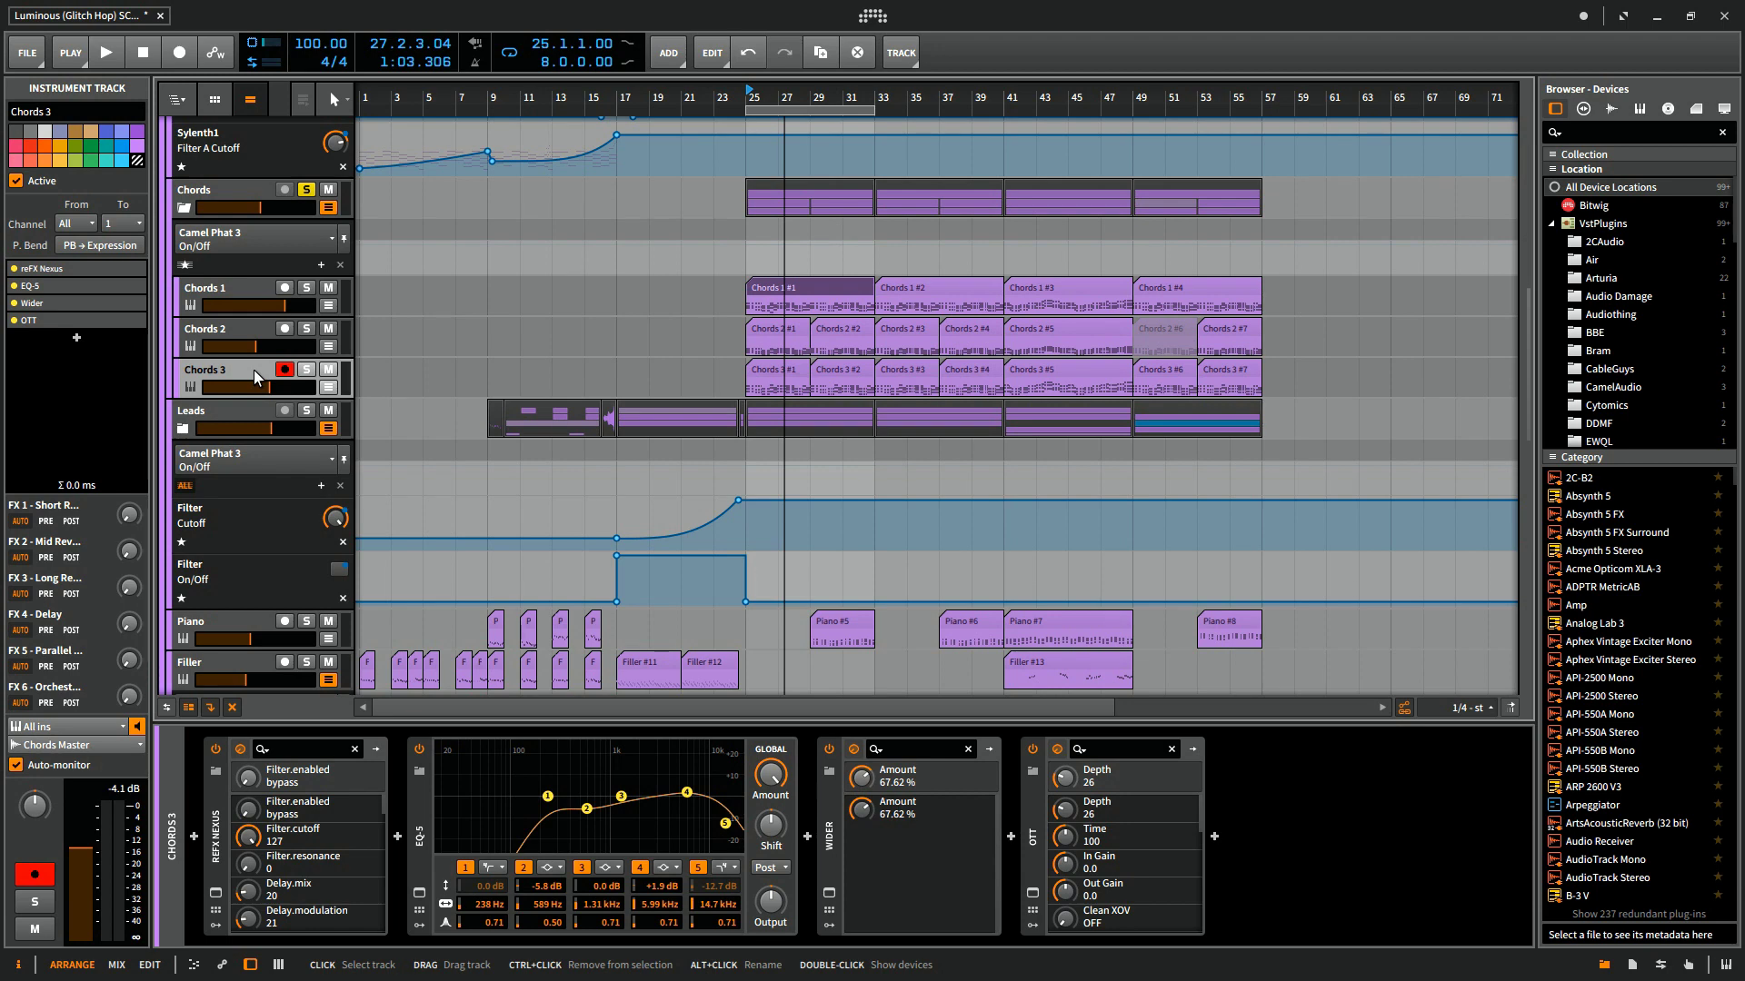
pyautogui.press('space')
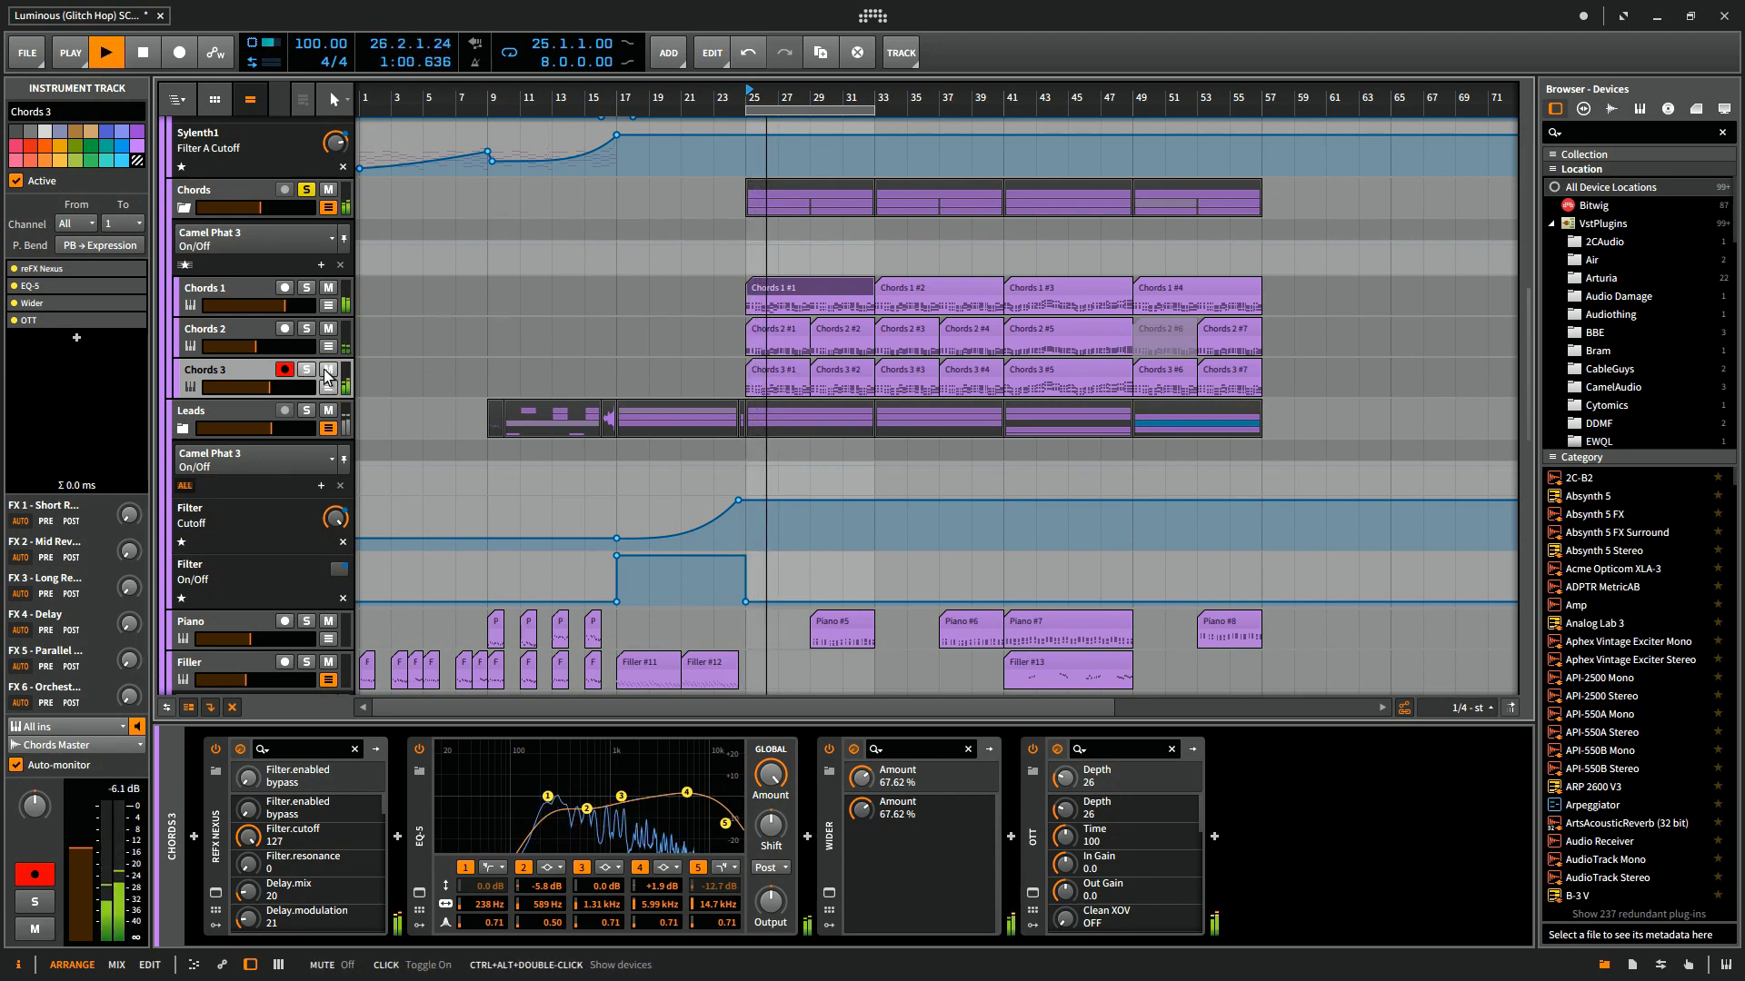
pyautogui.press('space')
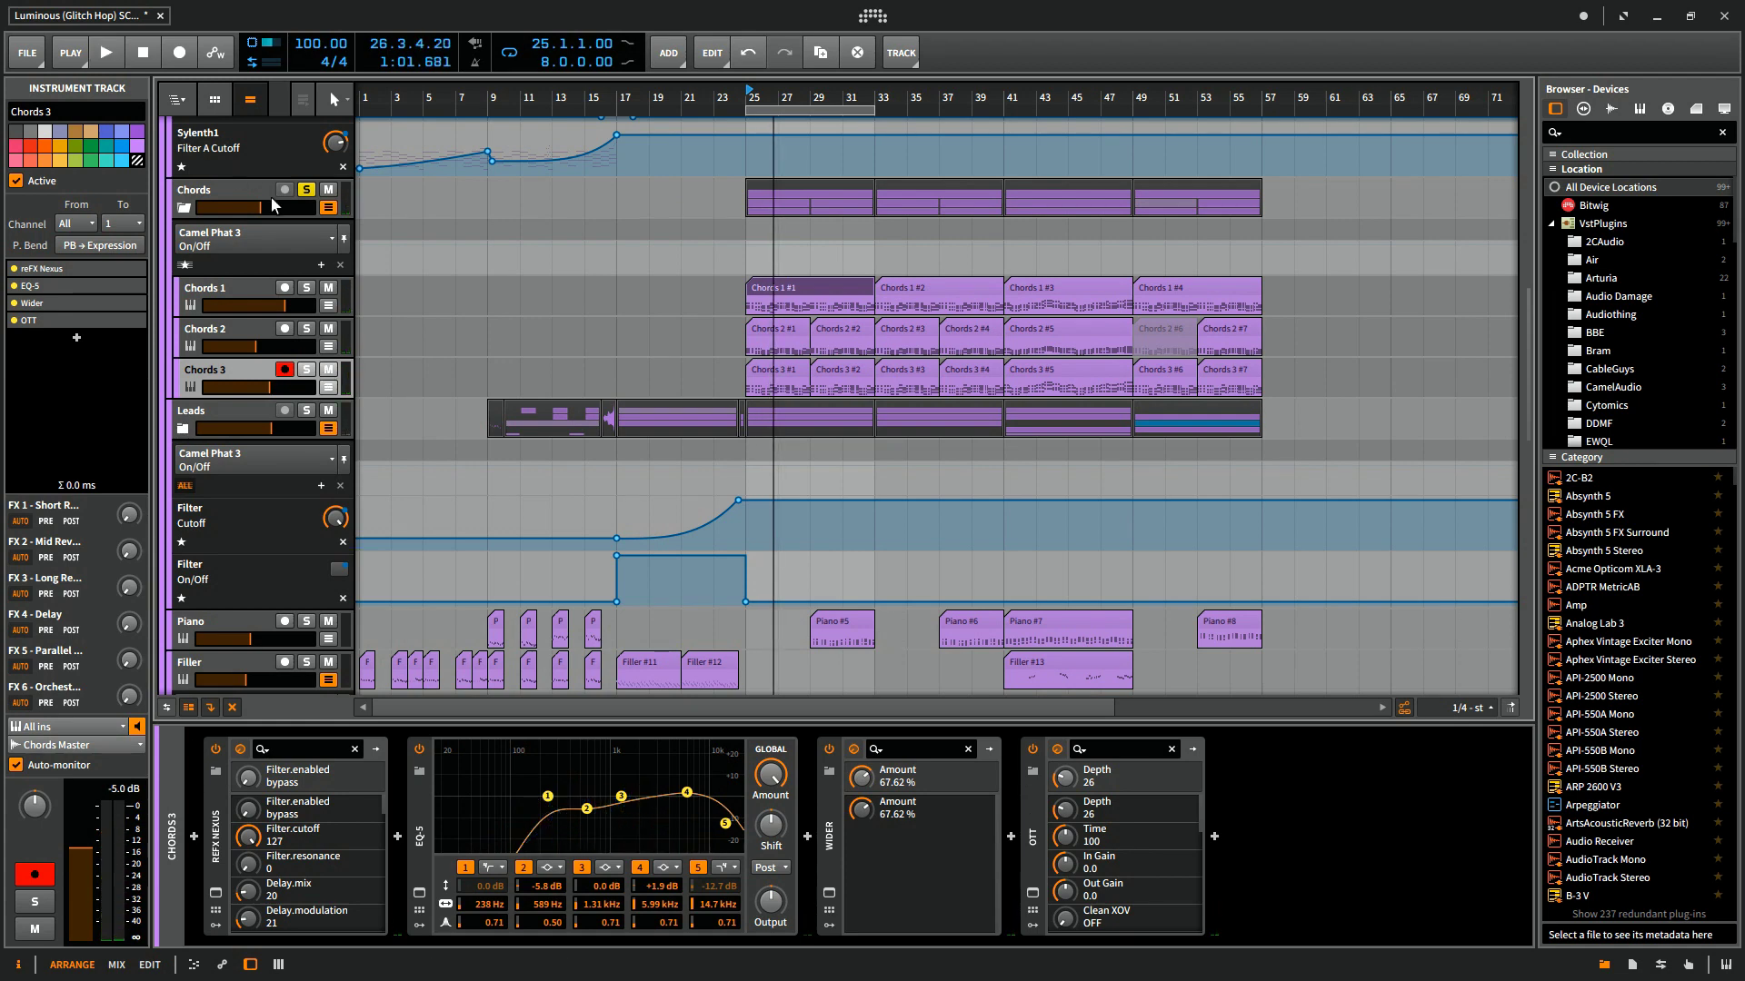
# Step: Unsolo and collapse the Chords group, and expand the Leads group to review the Lead 1 to Lead 5 tracks
pyautogui.click(239, 225)
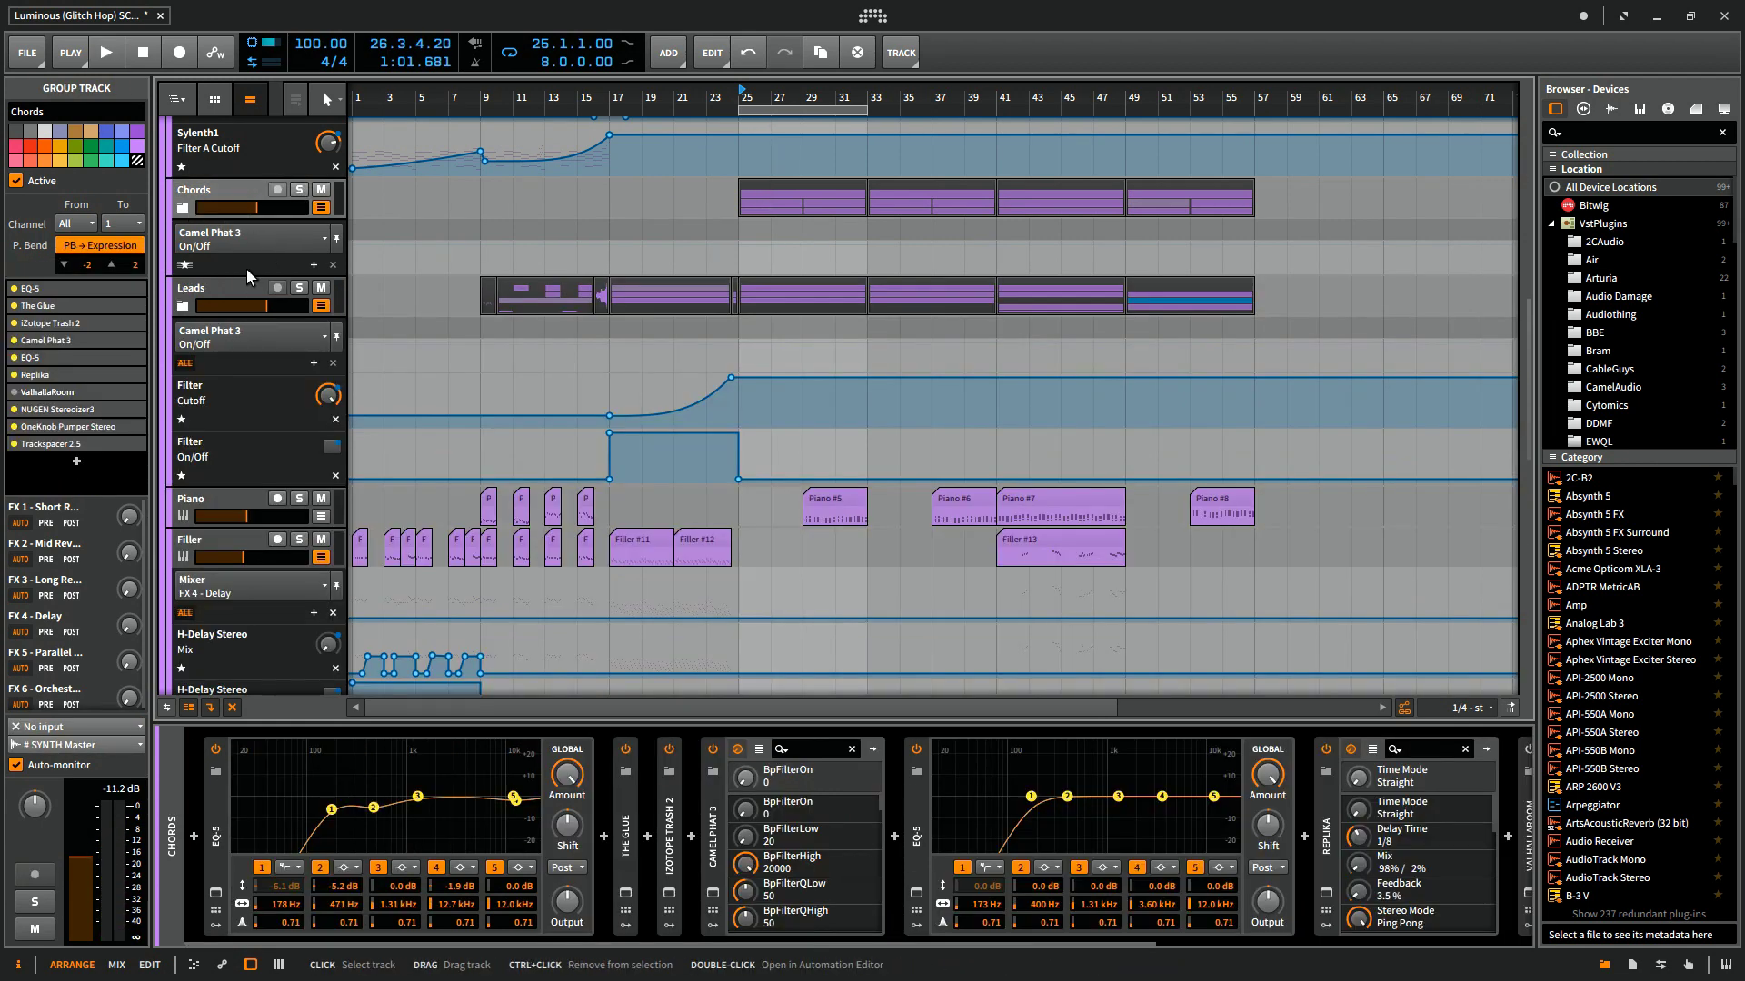
pyautogui.click(182, 307)
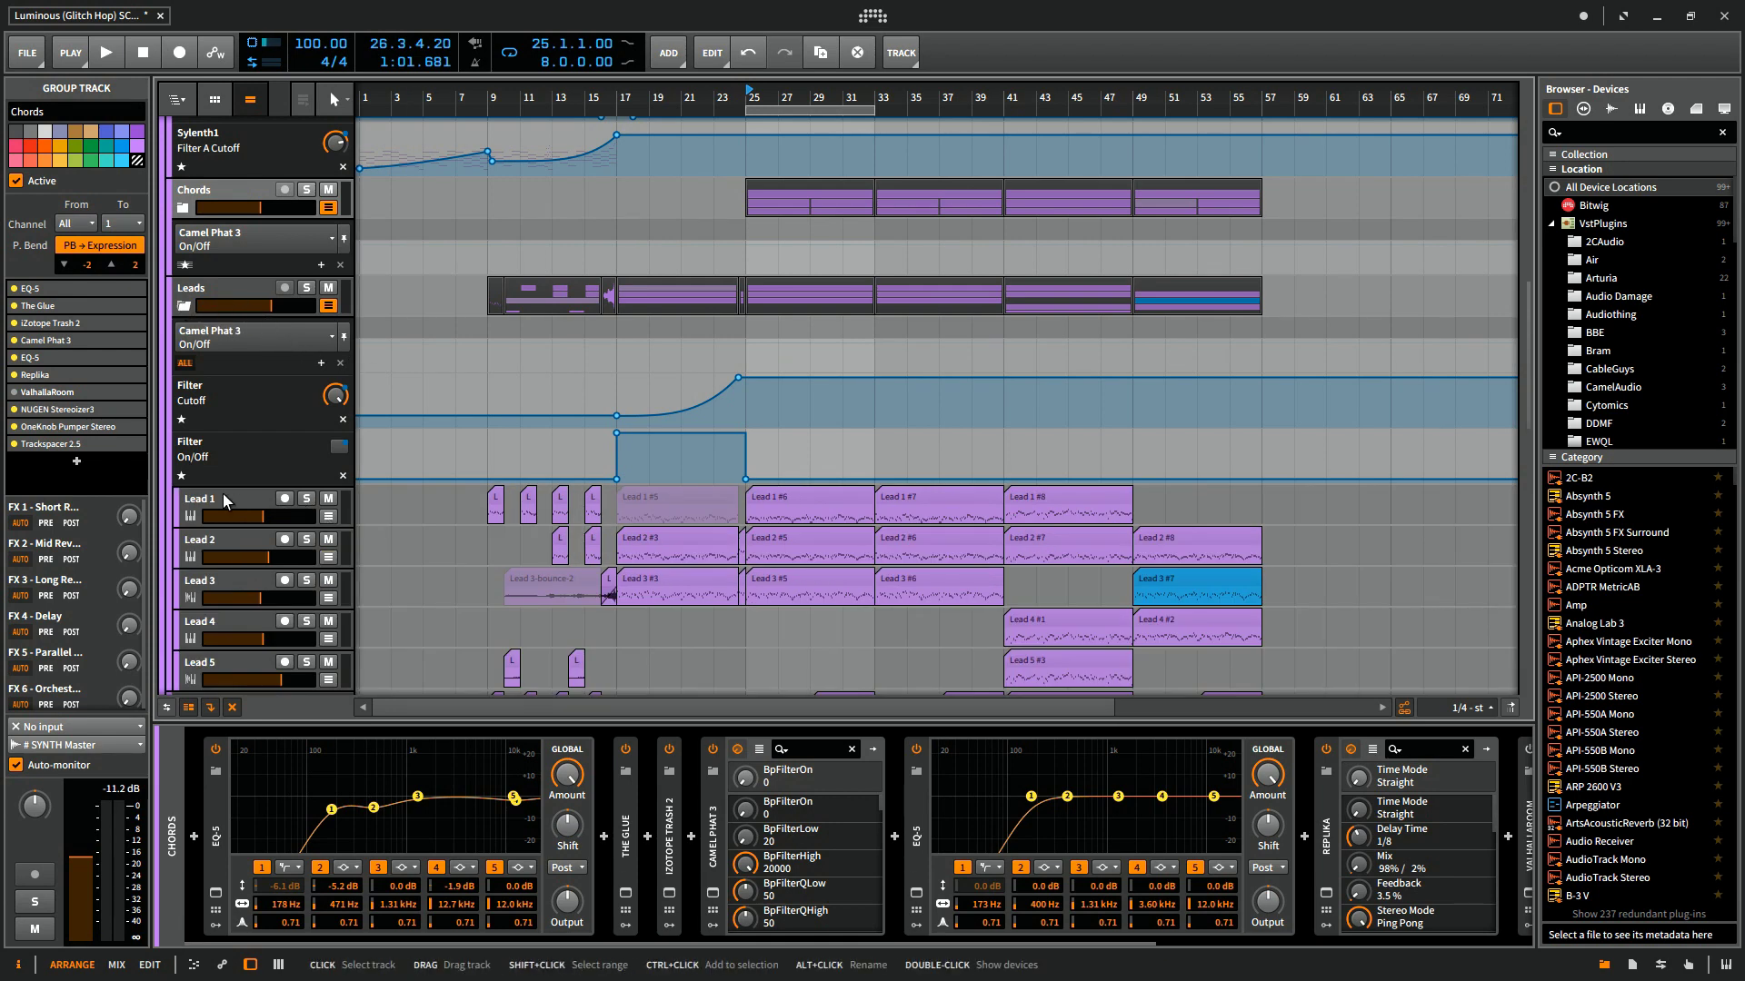
pyautogui.moveTo(601, 454); pyautogui.dragTo(684, 510)
pyautogui.scroll(-3, 652, 494)
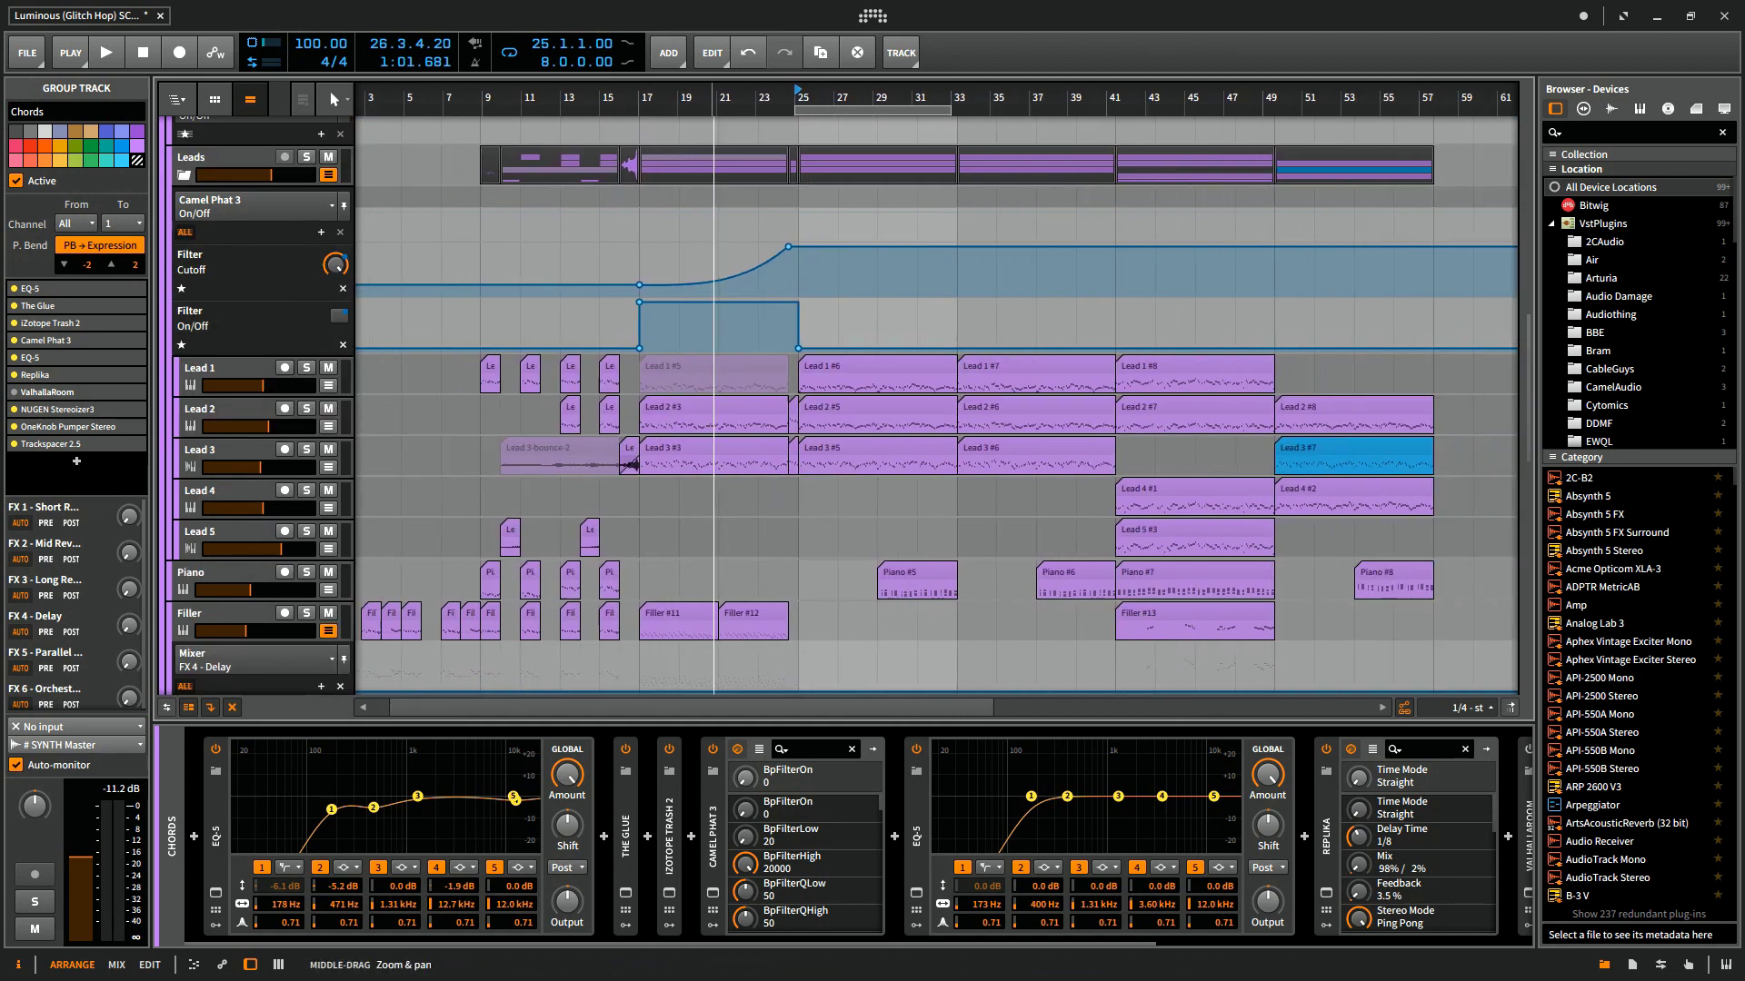
pyautogui.scroll(-2, 754, 527)
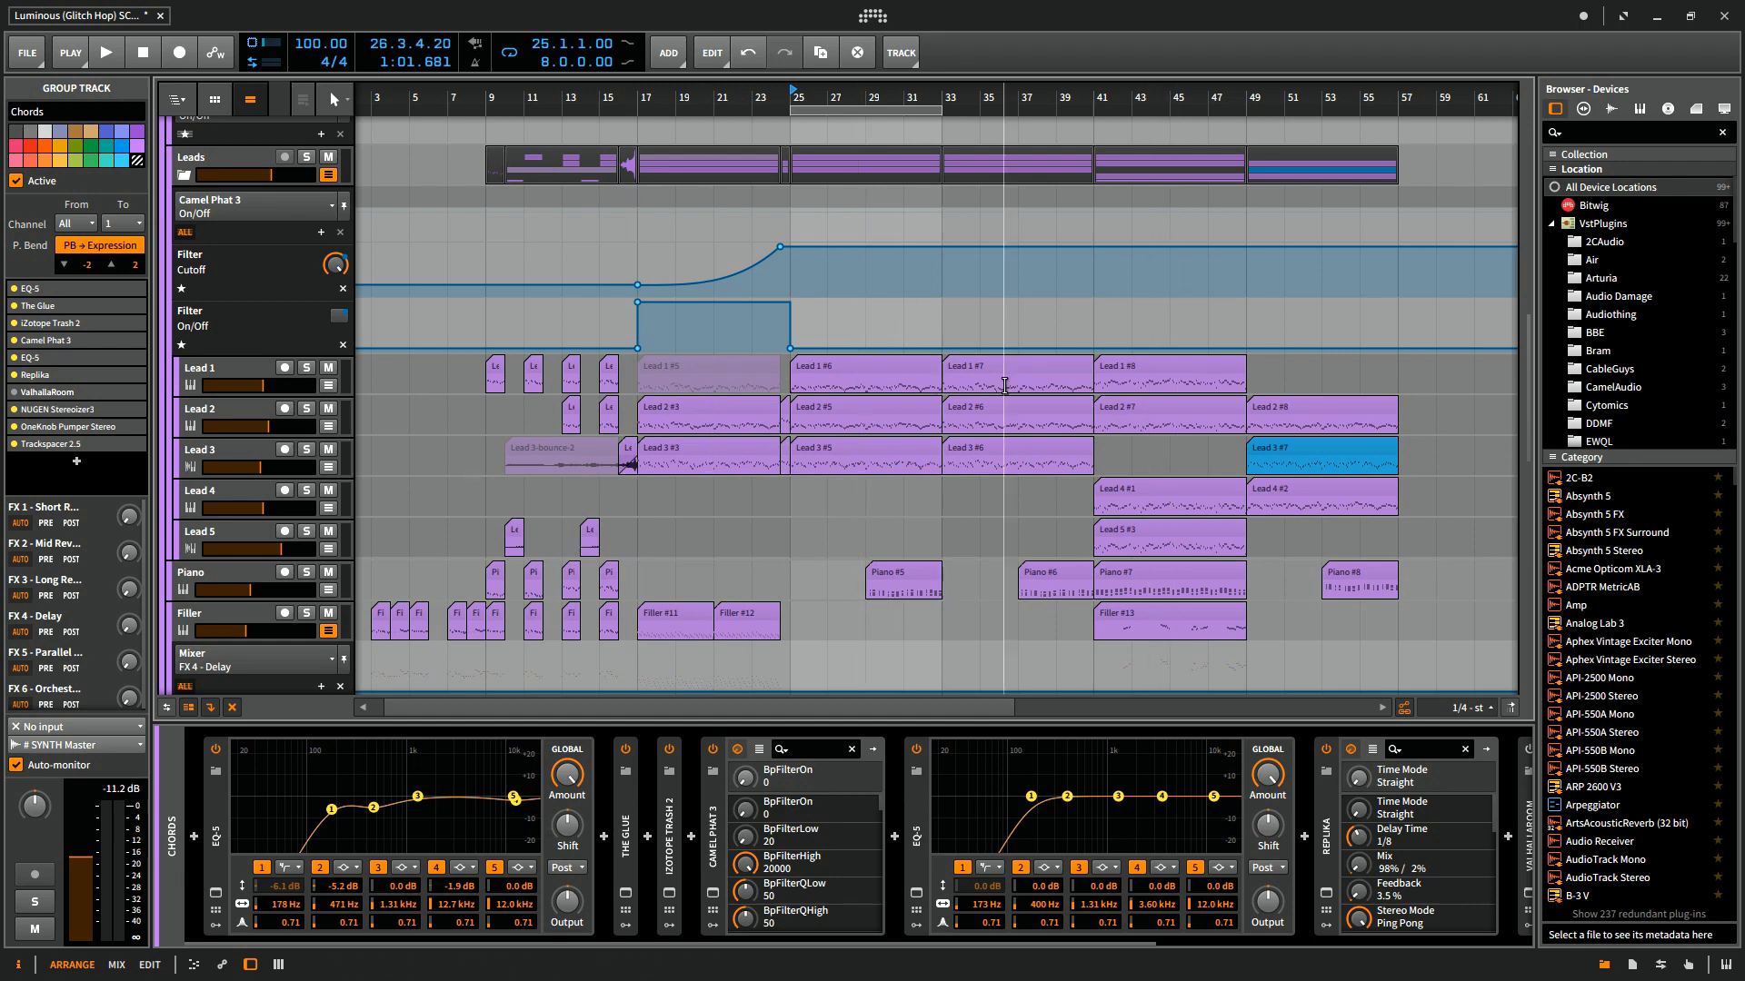
# Step: Solo Lead 1, audition it from its clip at bar 25 with its device chain shown, and check its reFX Nexus preset
pyautogui.click(306, 368)
pyautogui.click(830, 365)
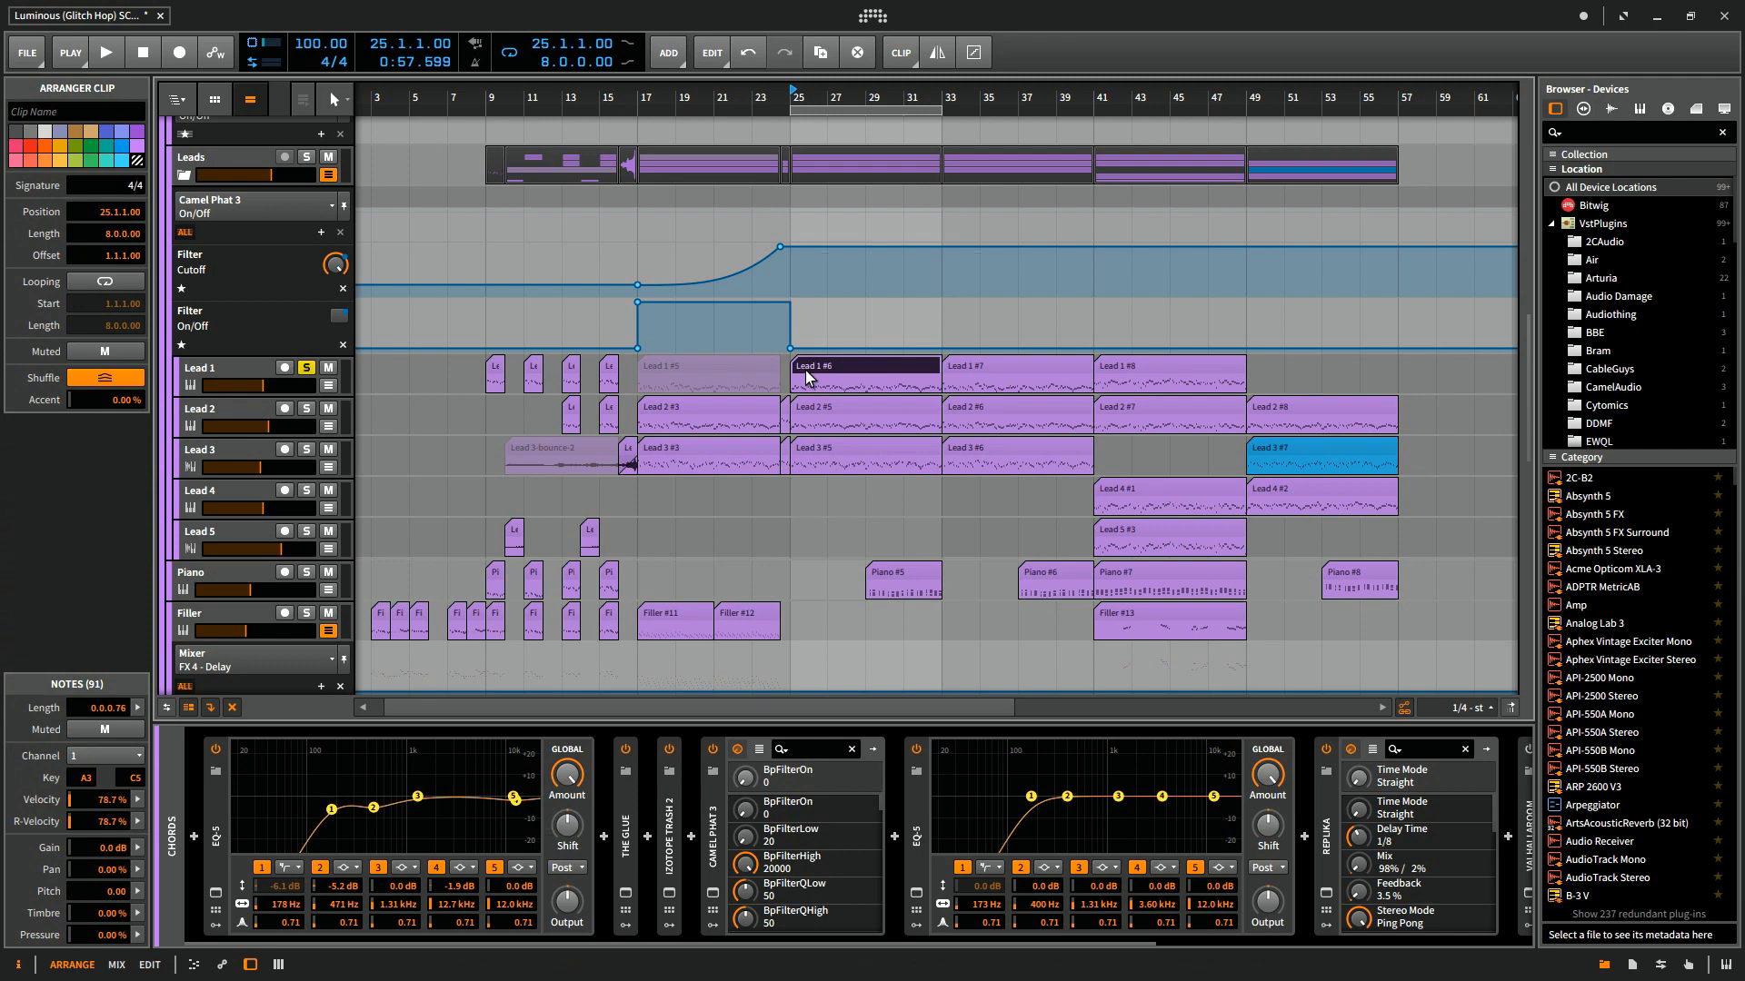
pyautogui.press('space')
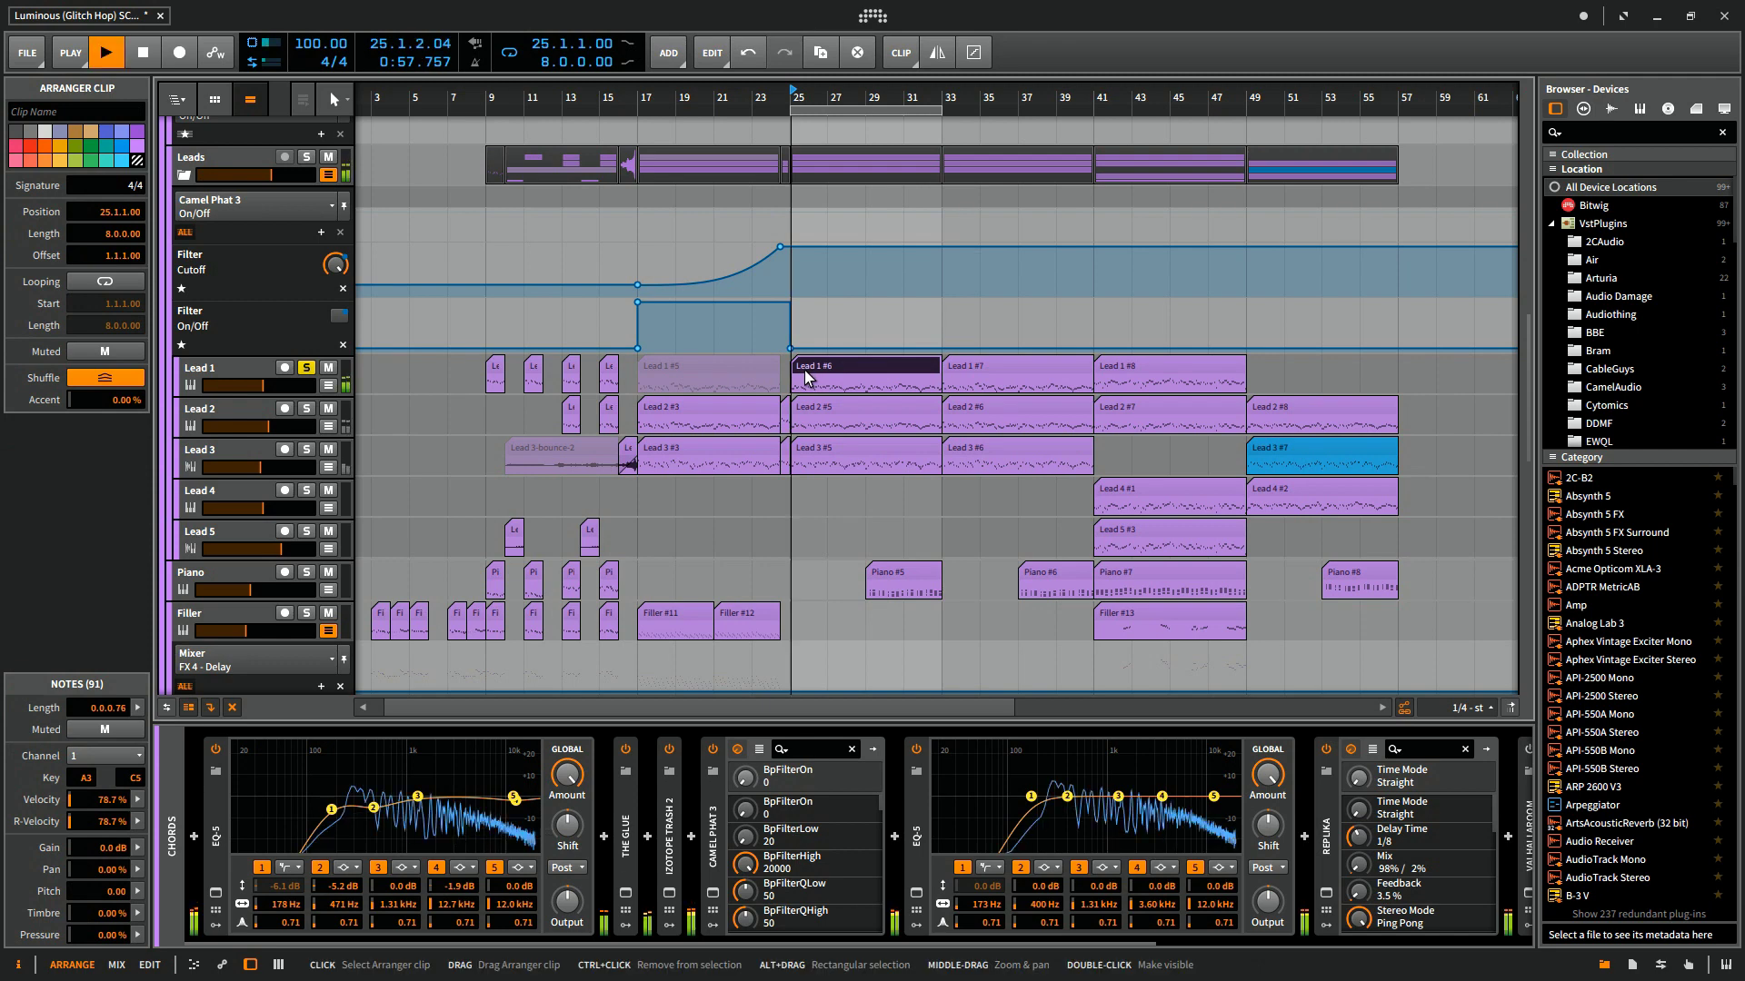
pyautogui.click(242, 364)
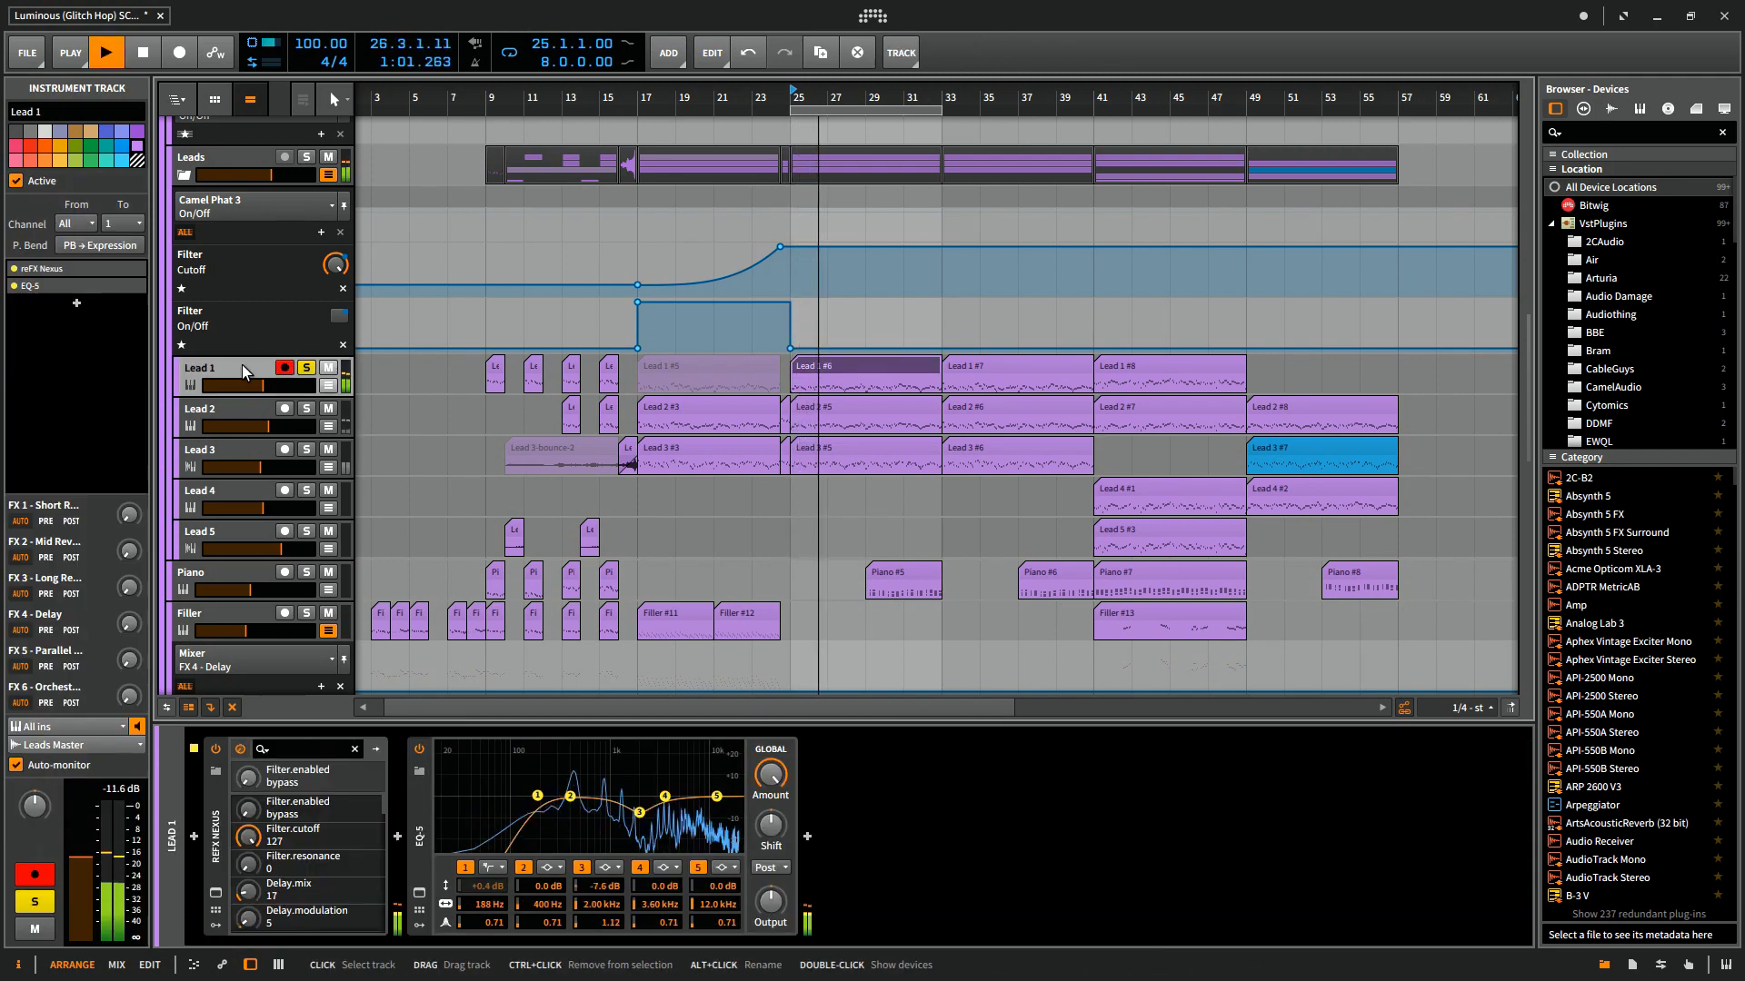
pyautogui.press('space')
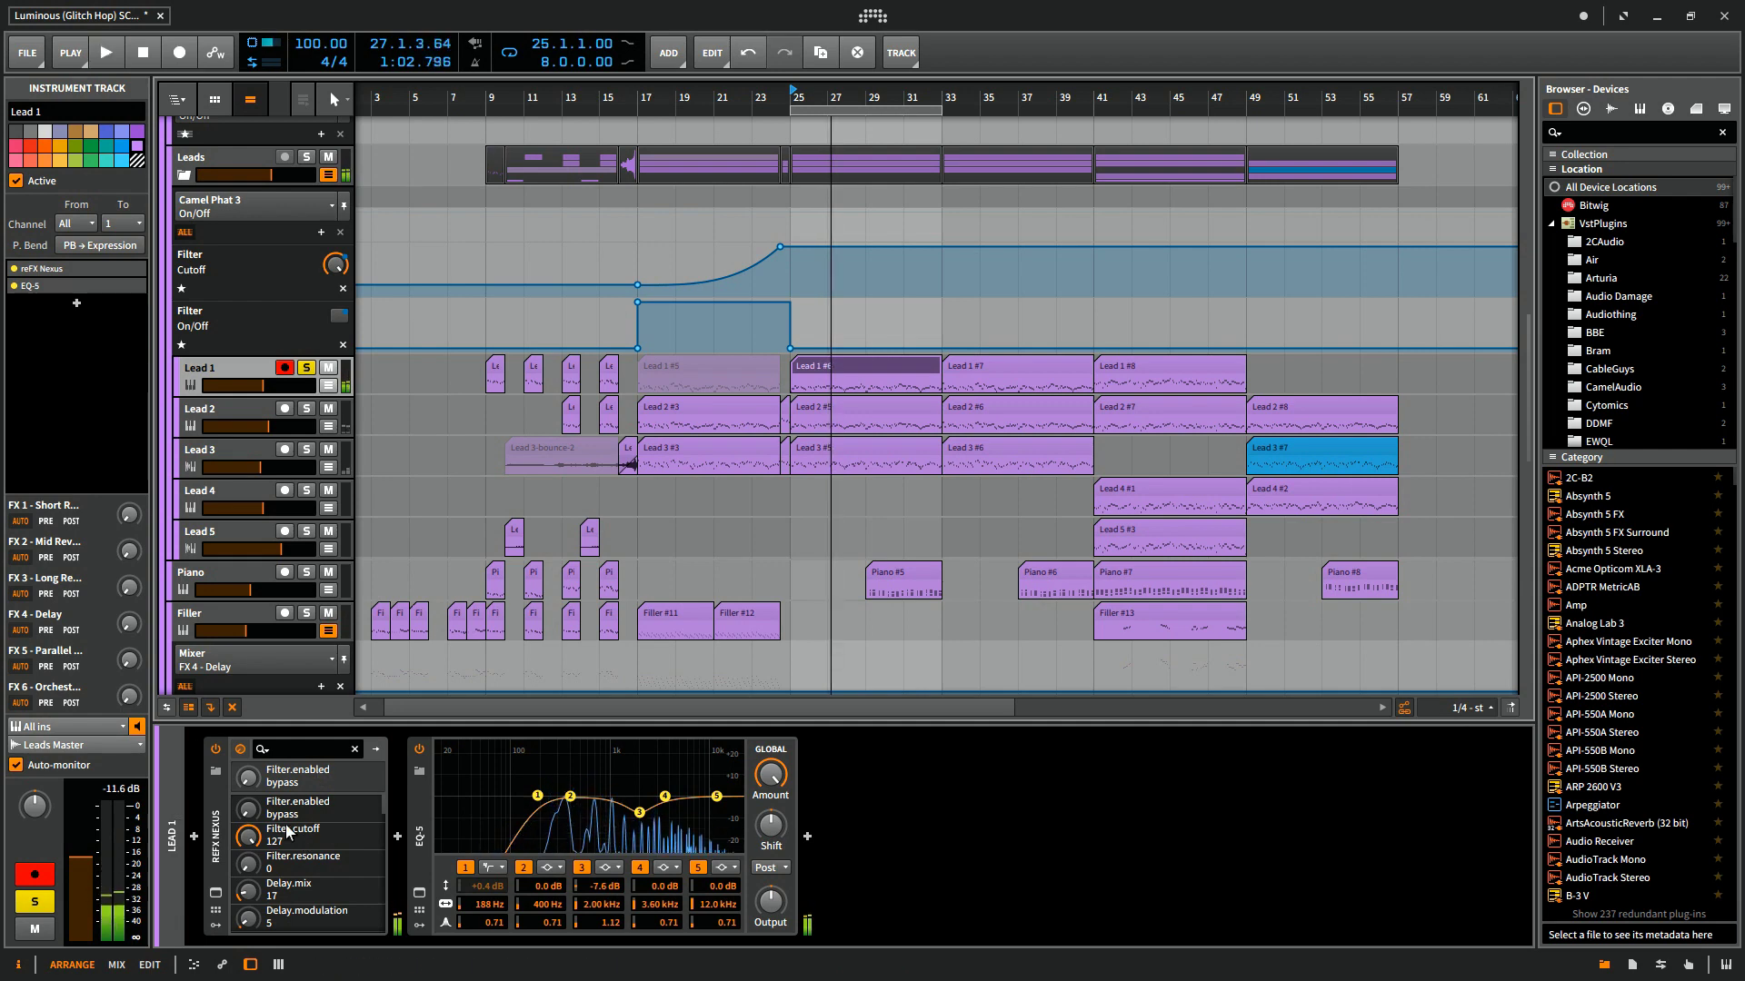
pyautogui.click(216, 894)
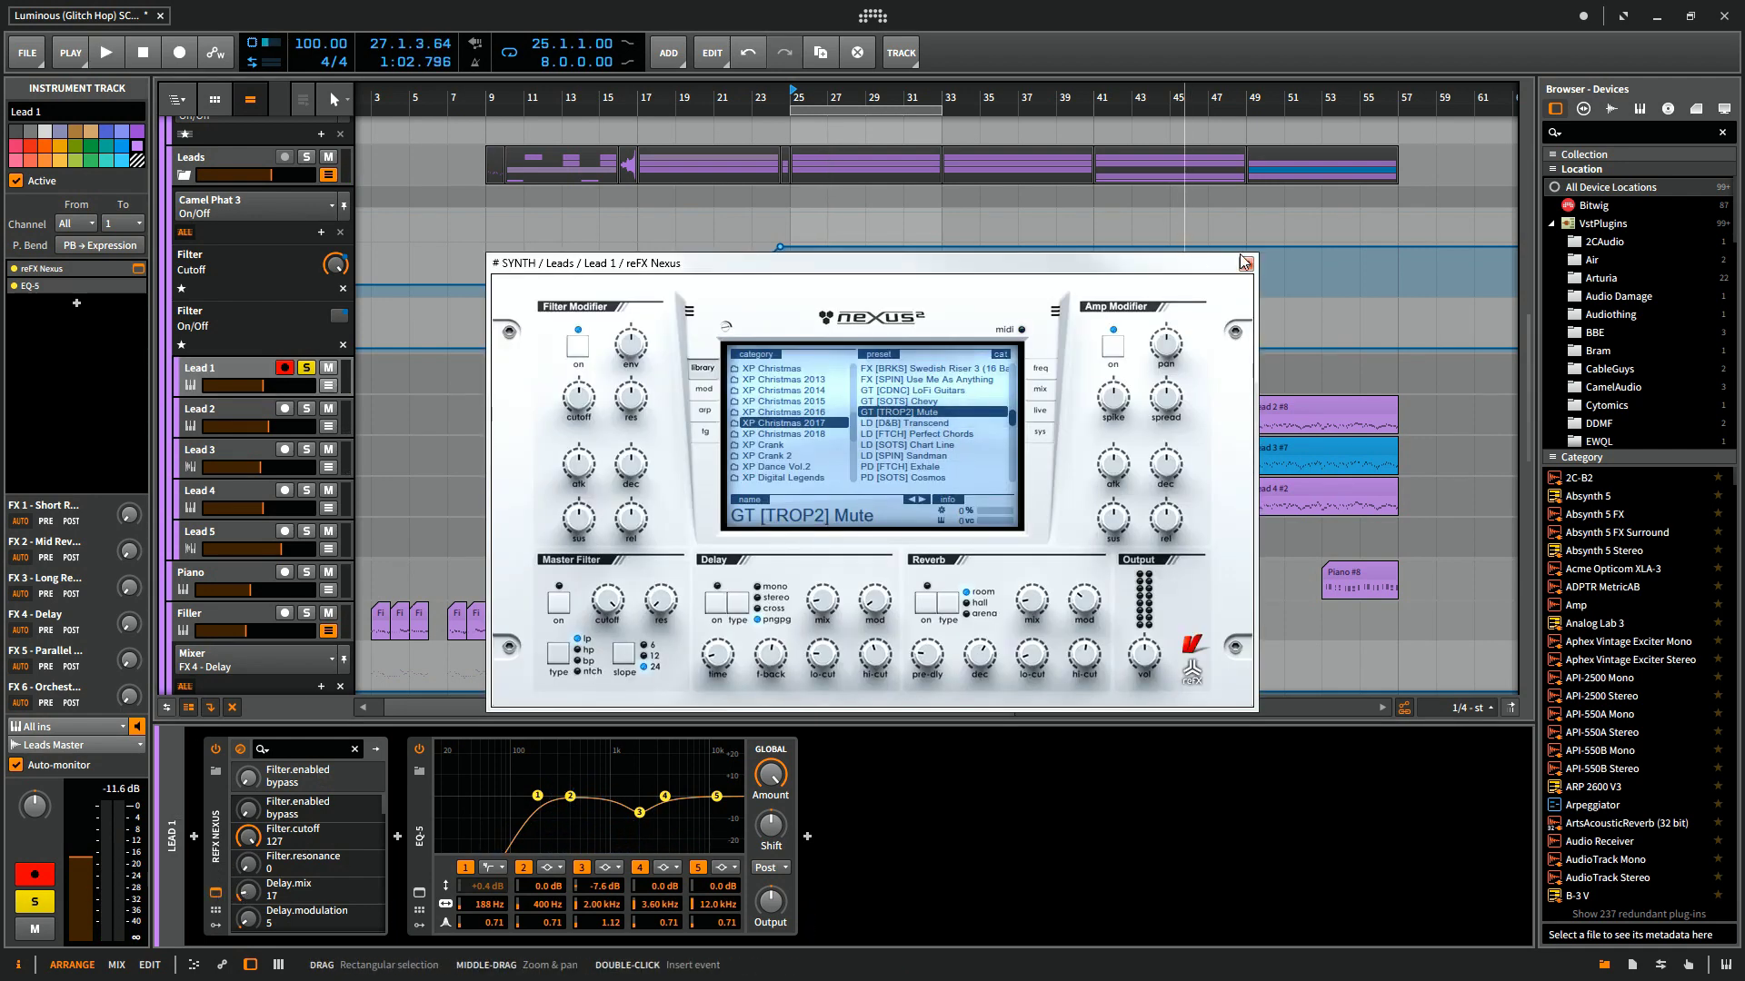
pyautogui.click(1245, 265)
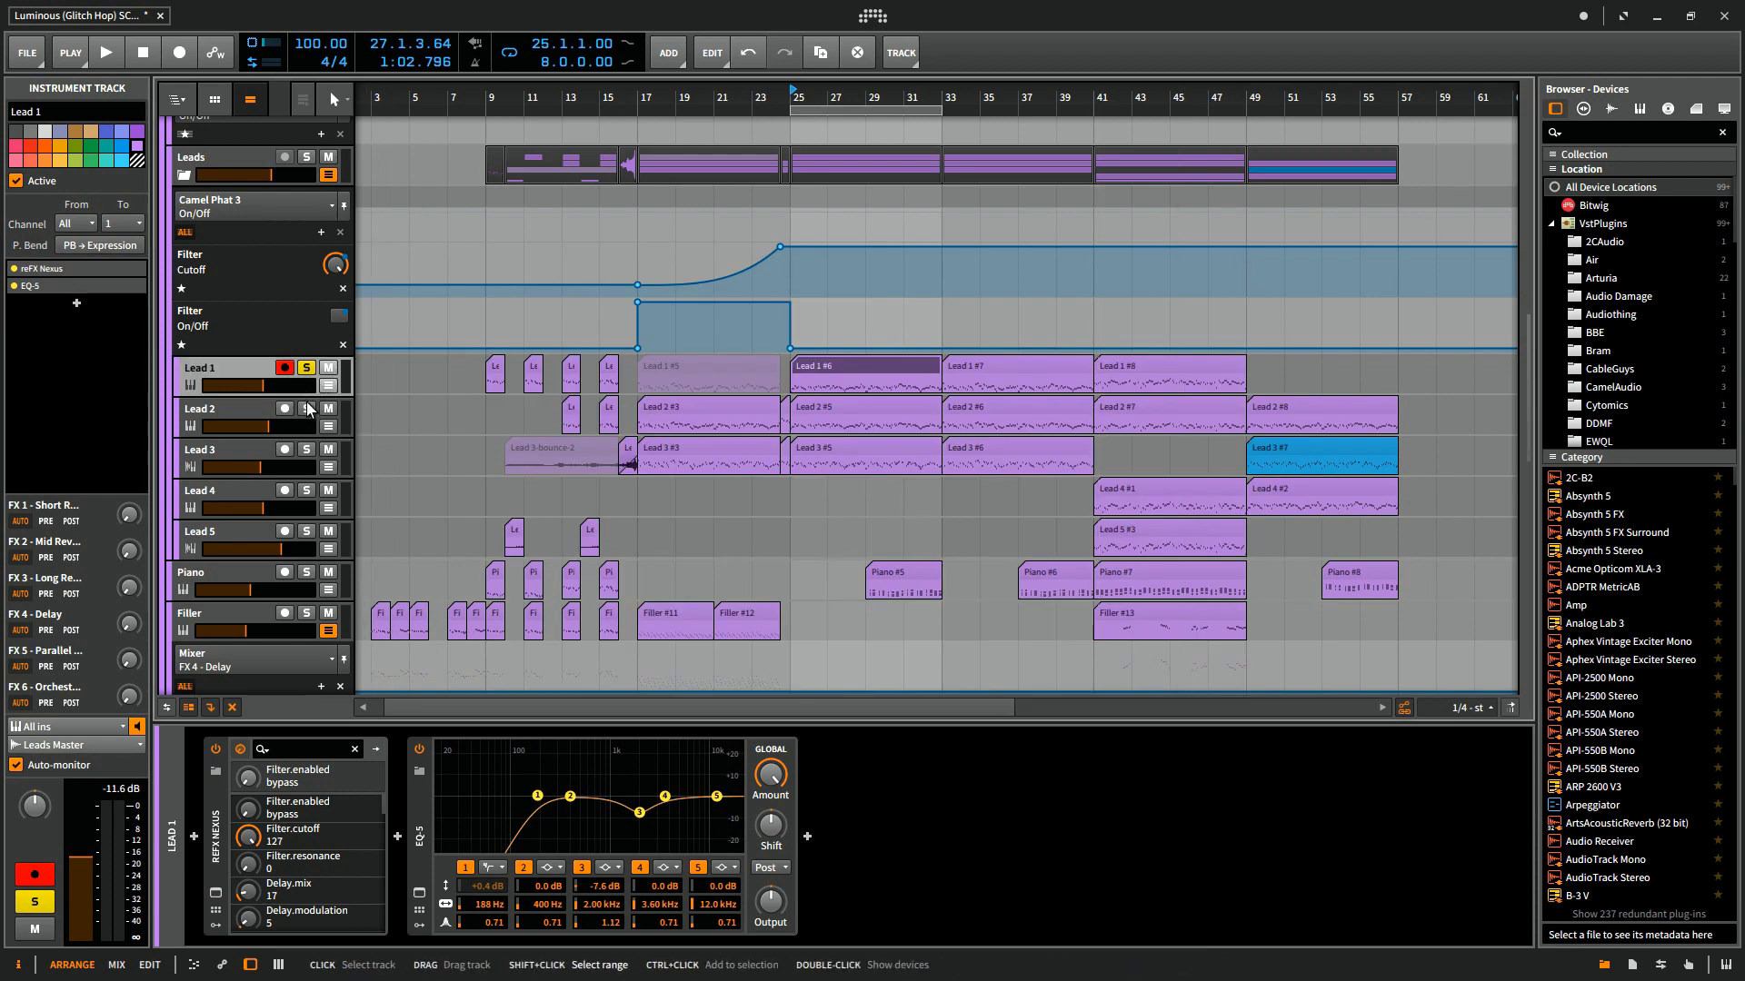
# Step: Solo Lead 2, audition it from bar 25 with its device chain shown, add Lead 1 to the solo, and check the Eos reverb
pyautogui.click(212, 406)
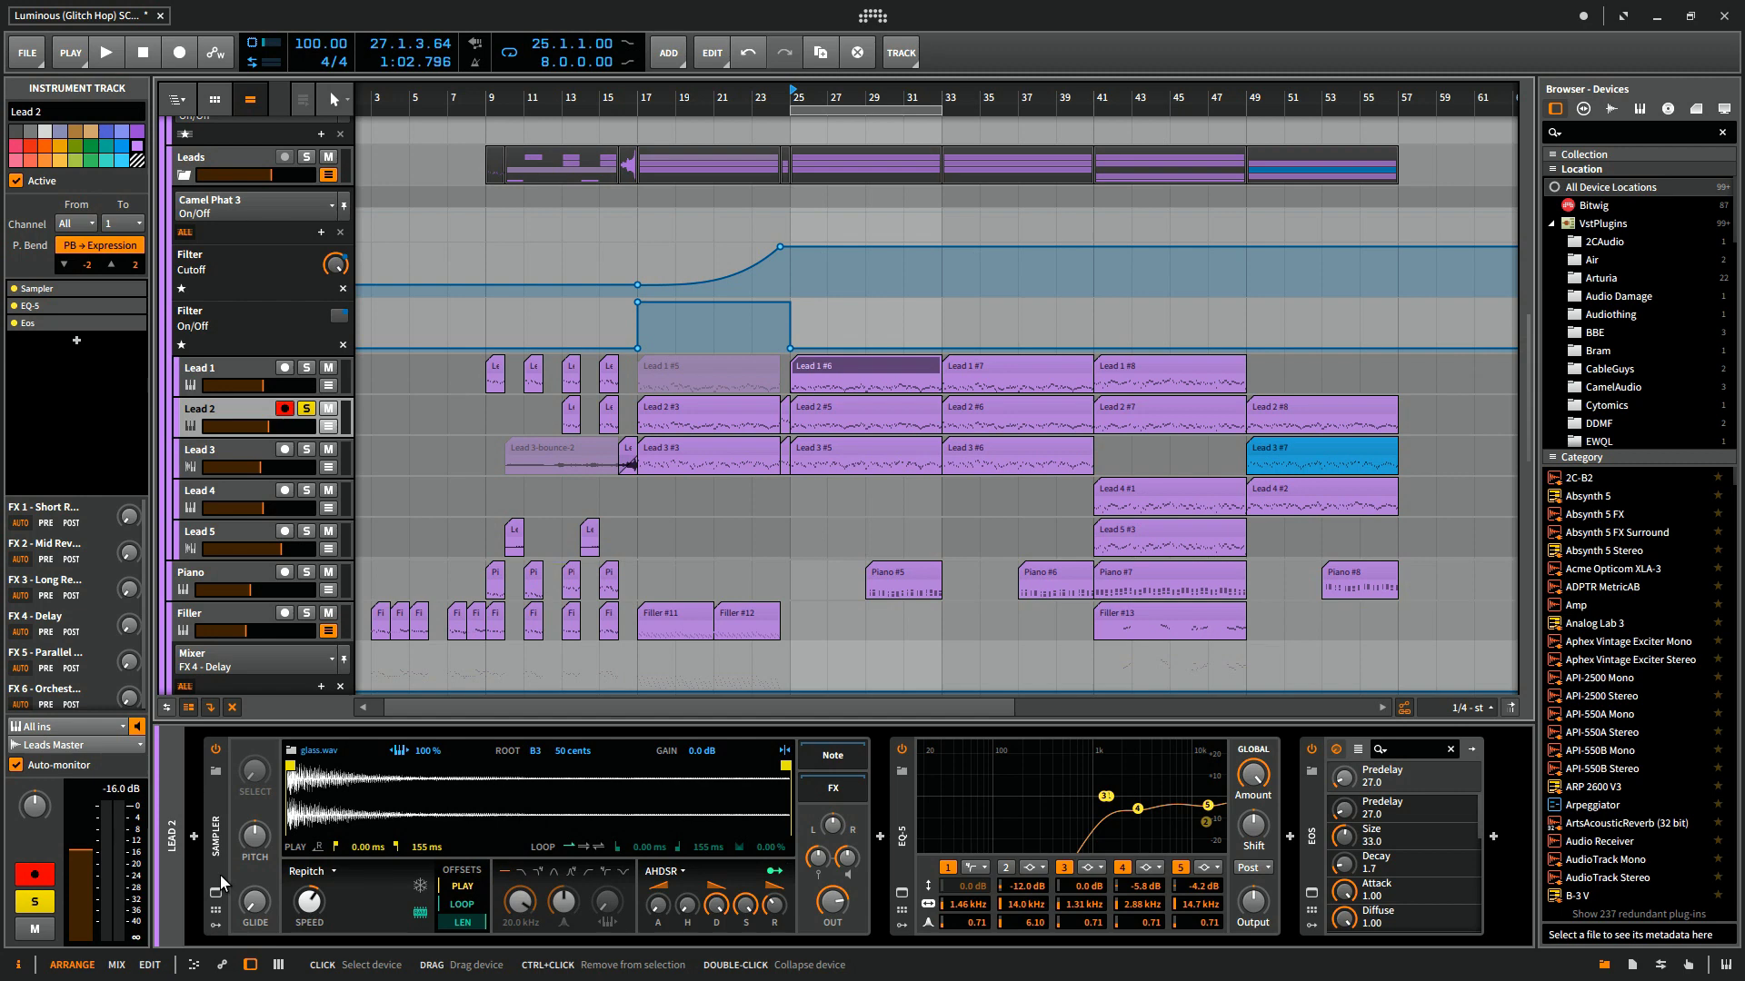
pyautogui.press('space')
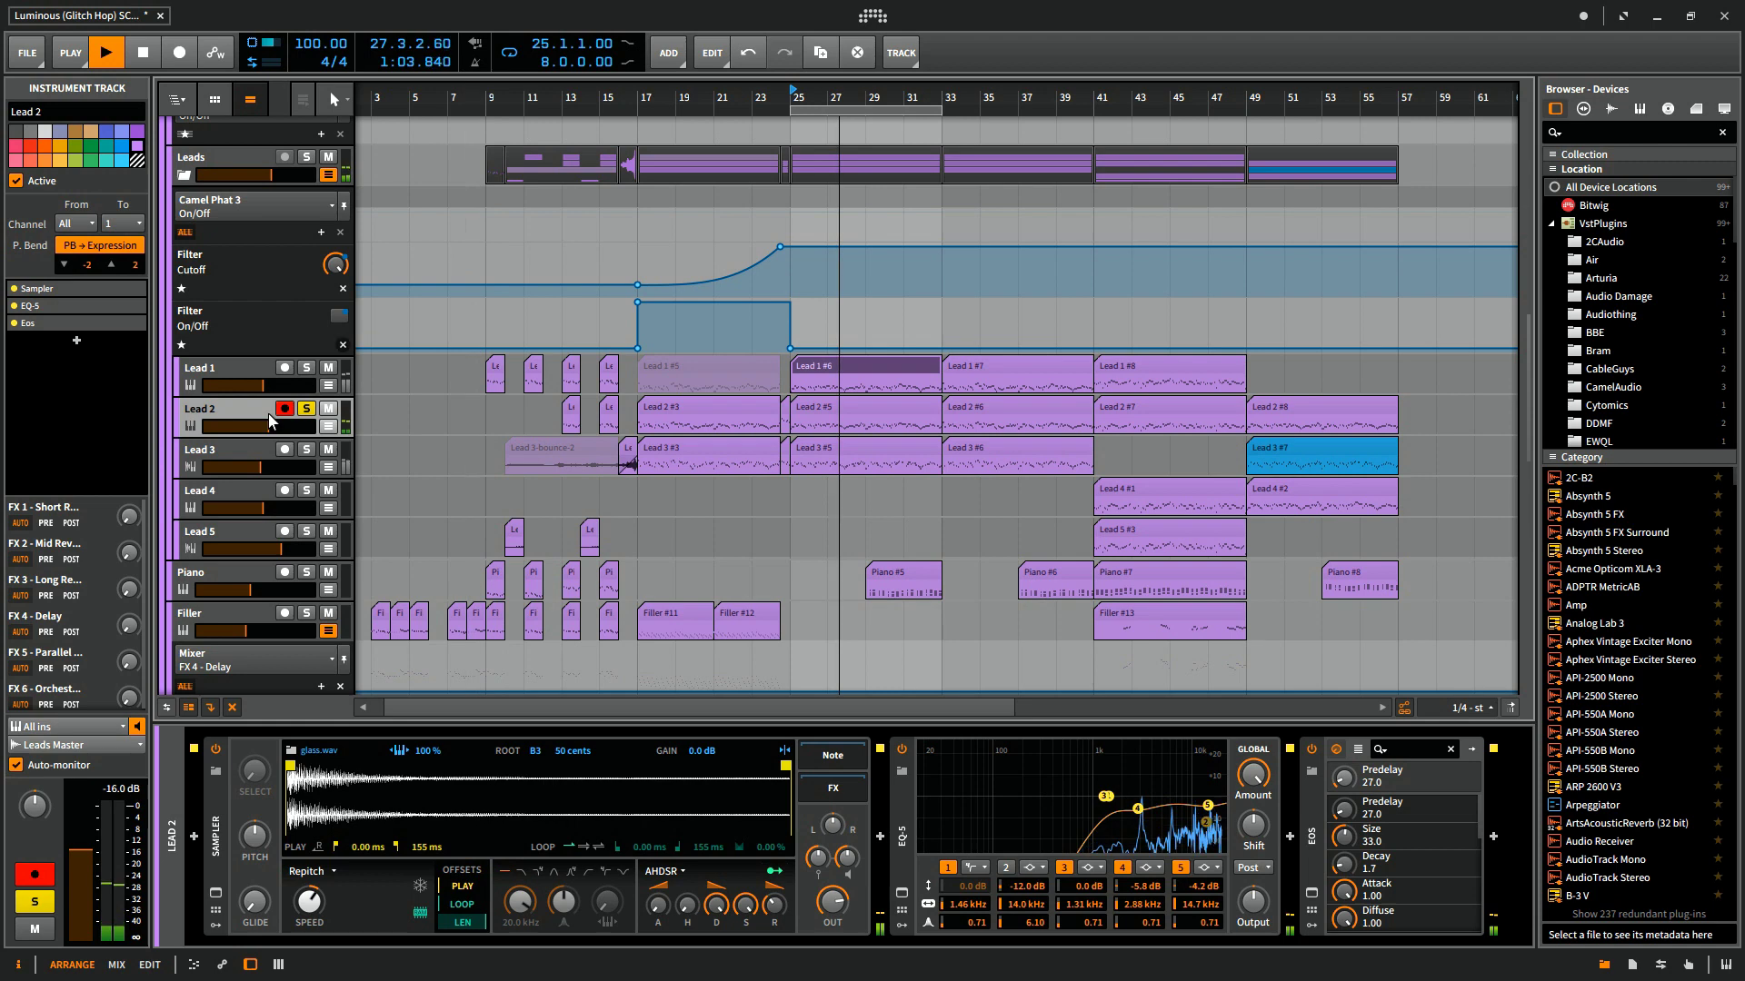
pyautogui.click(306, 368)
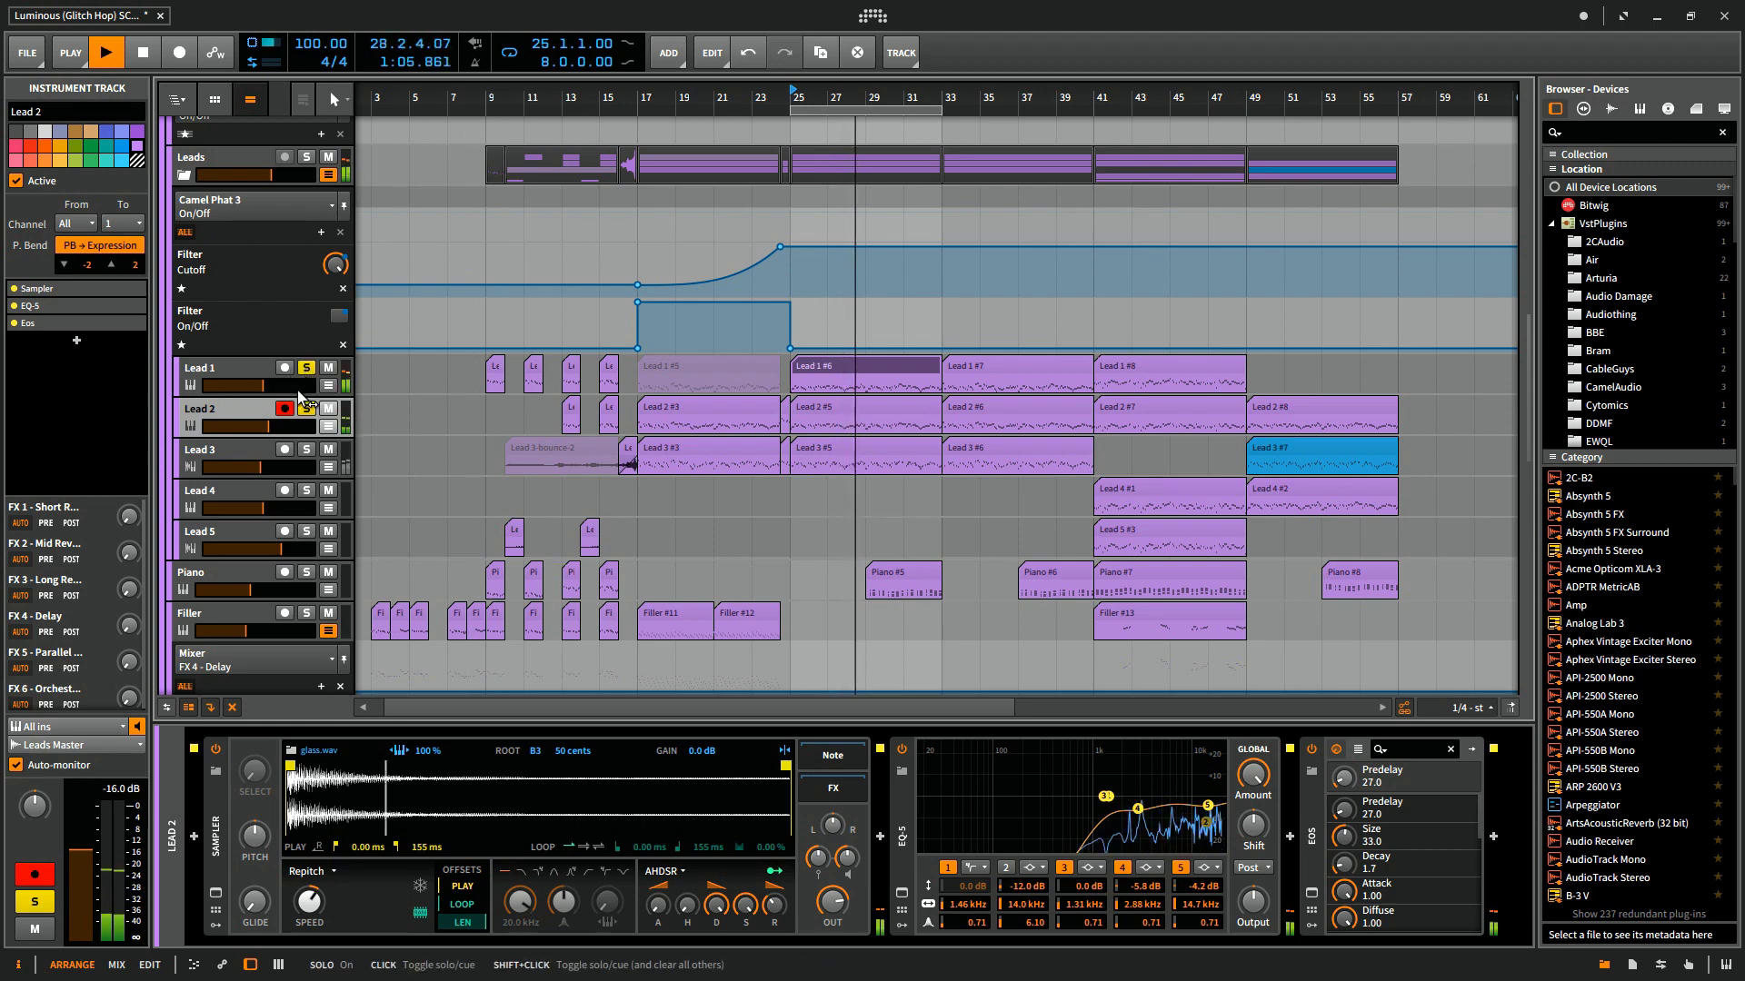
pyautogui.press('space')
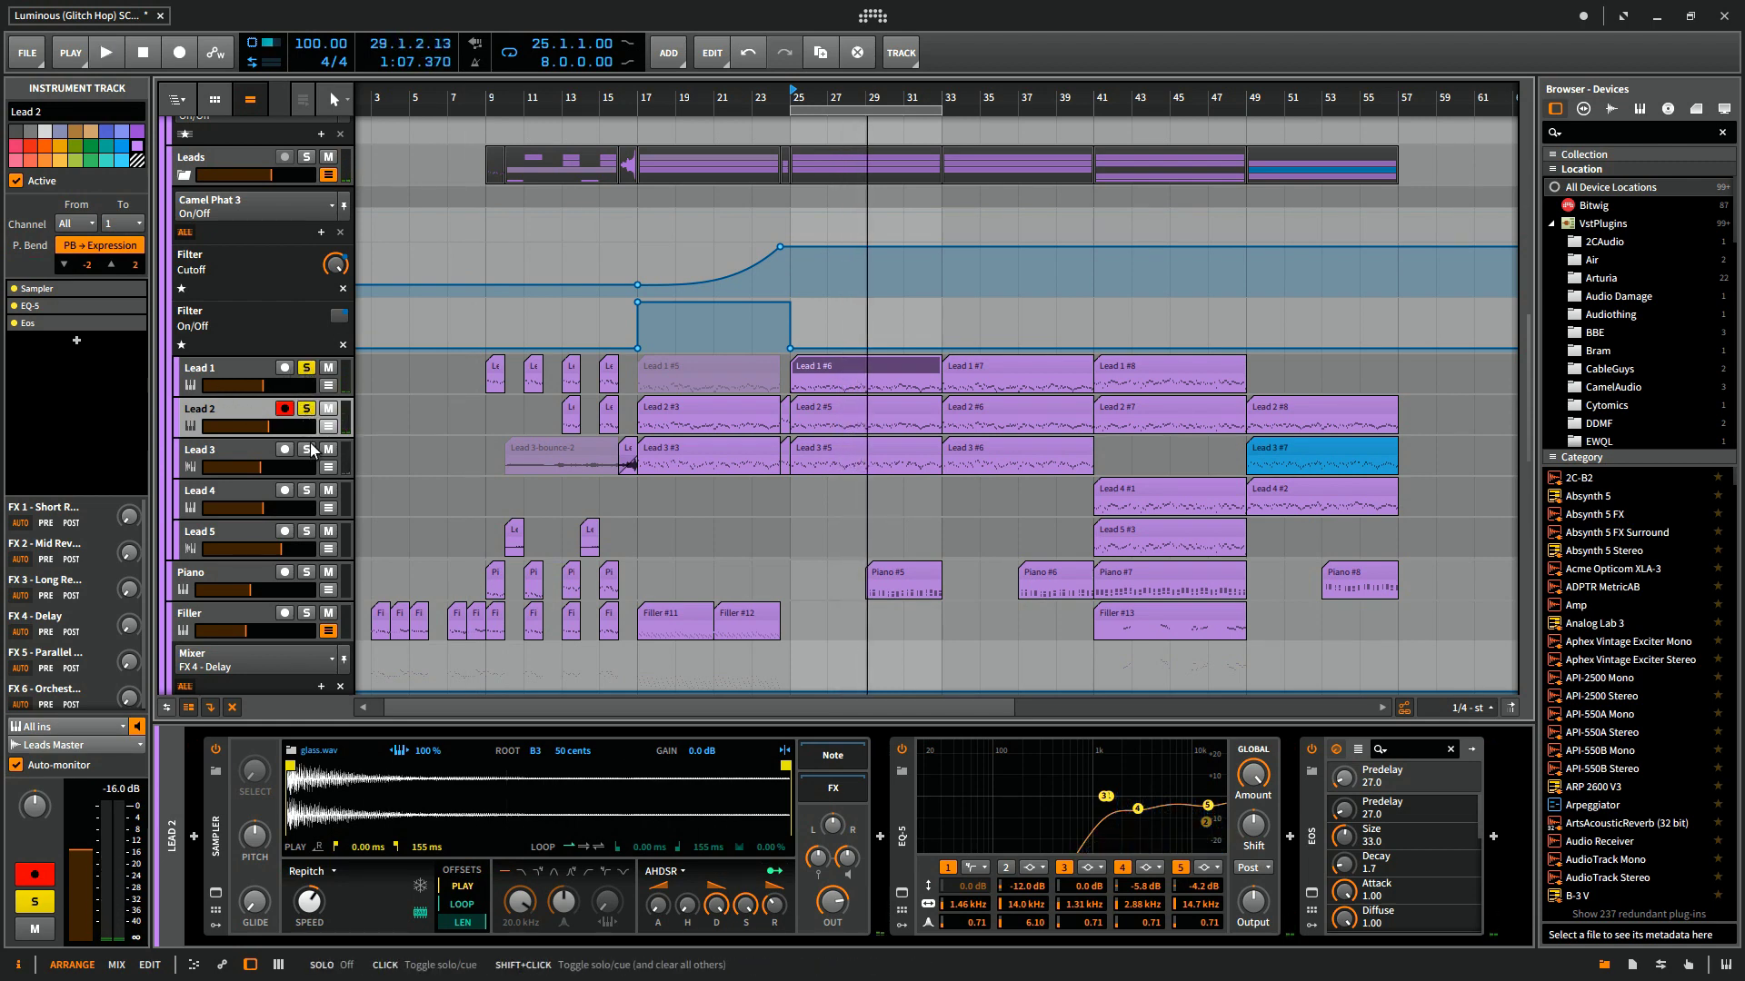
pyautogui.click(1314, 895)
pyautogui.click(1313, 896)
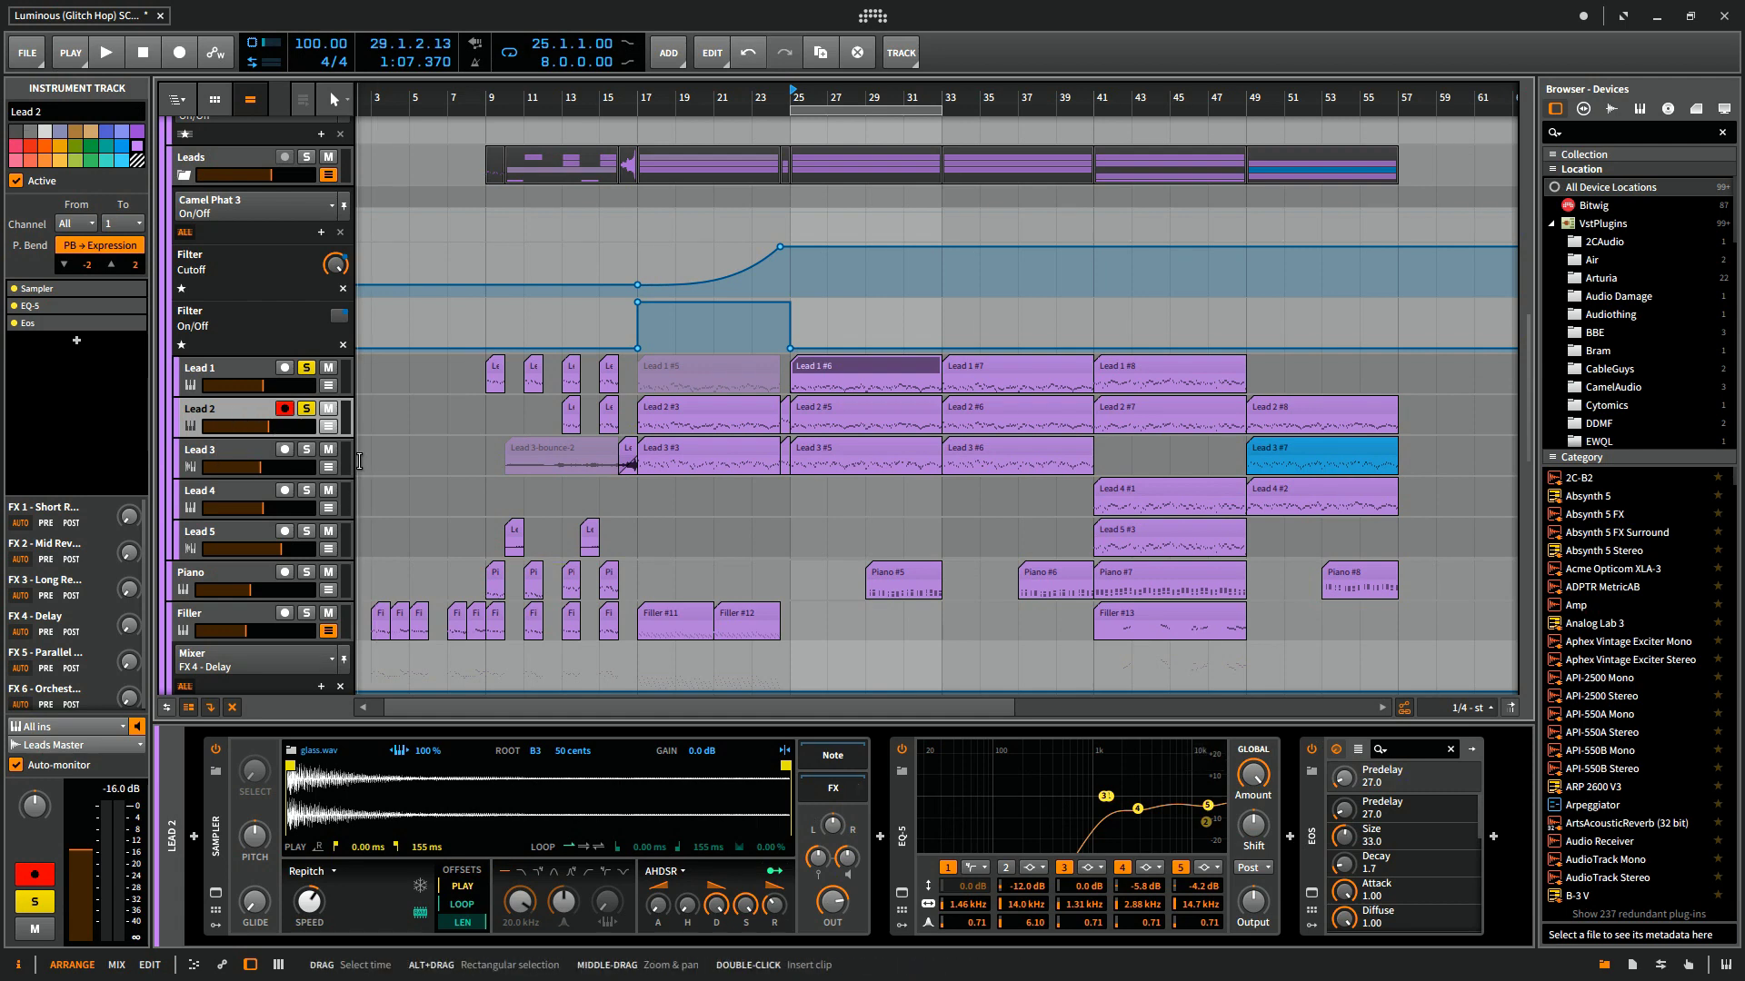
# Step: Solo only Lead 3, audition it briefly from bar 25, and check the On The Road preset in its CMI V instrument
pyautogui.click(255, 447)
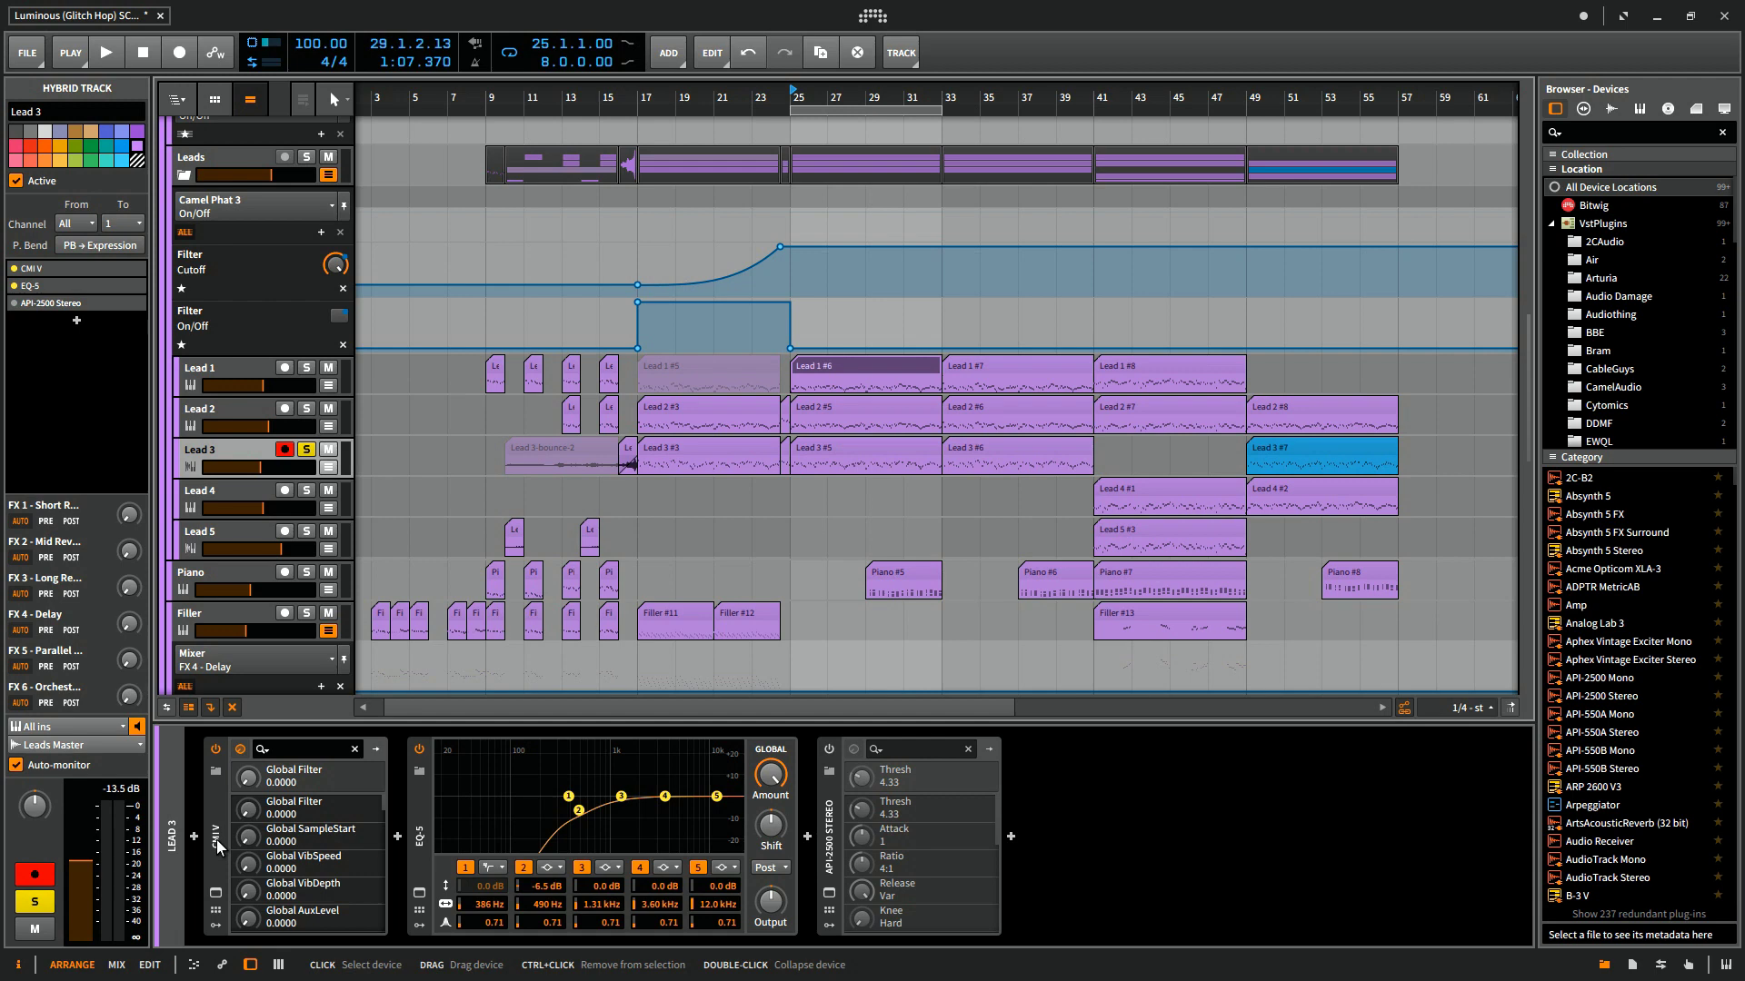
pyautogui.press('space')
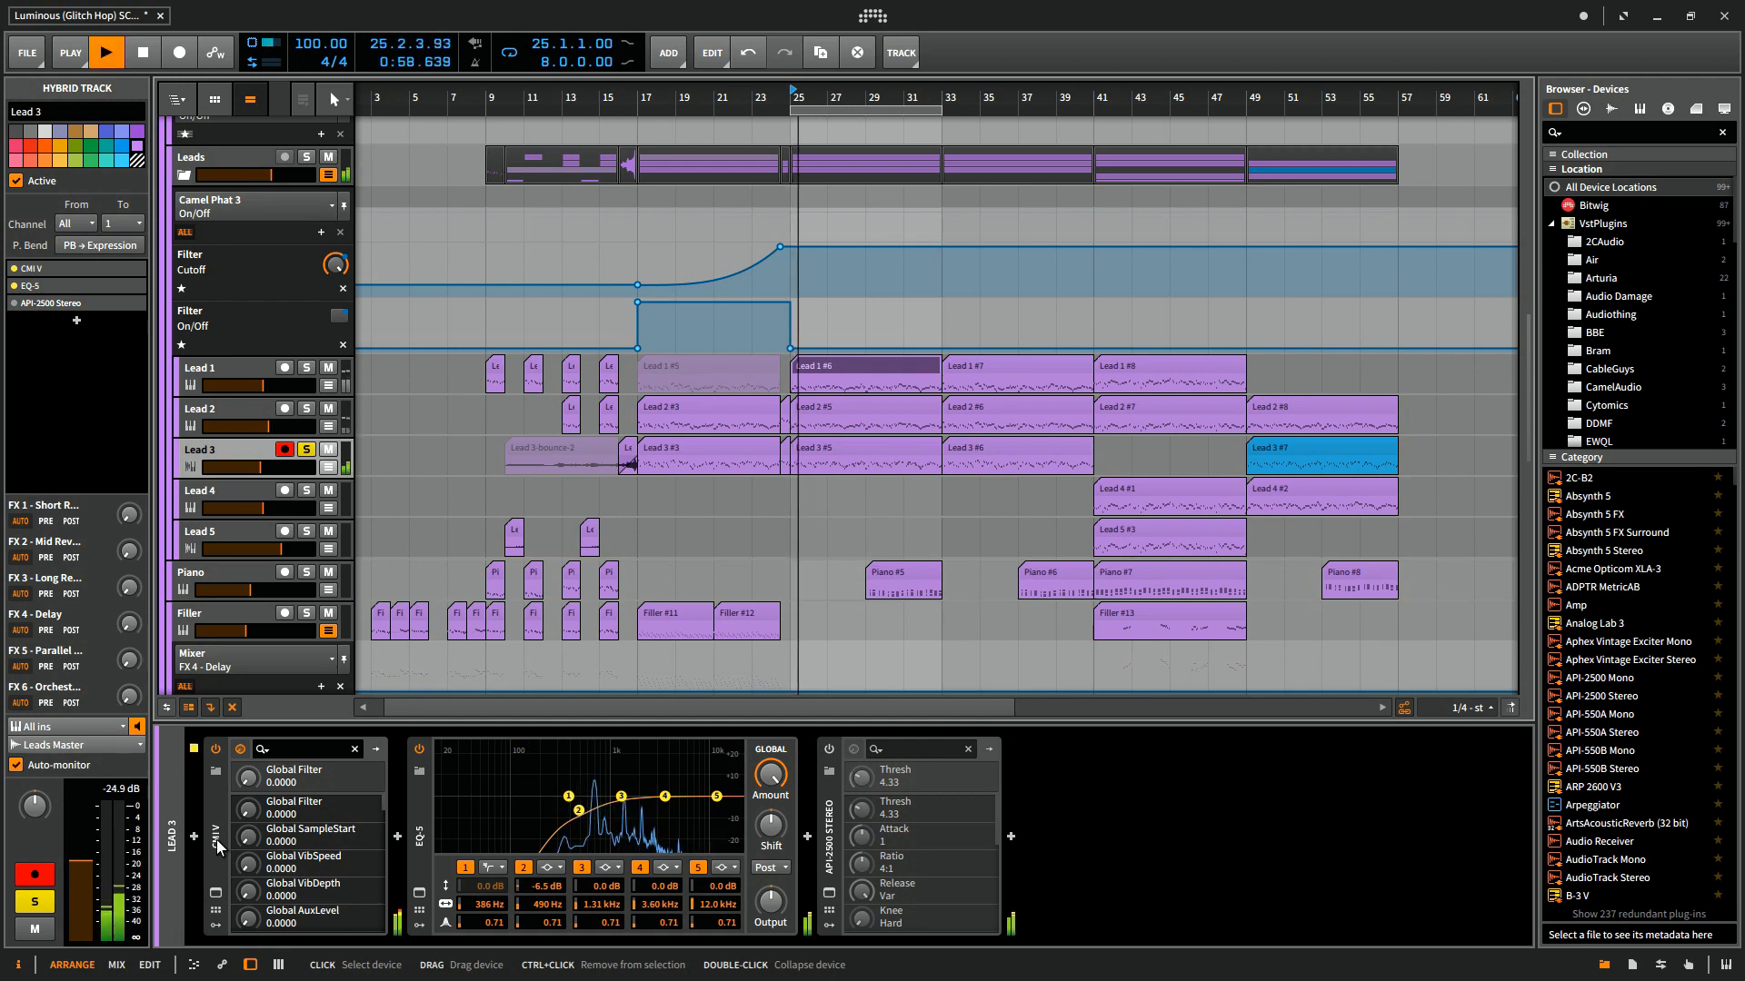
pyautogui.press('space')
pyautogui.click(215, 893)
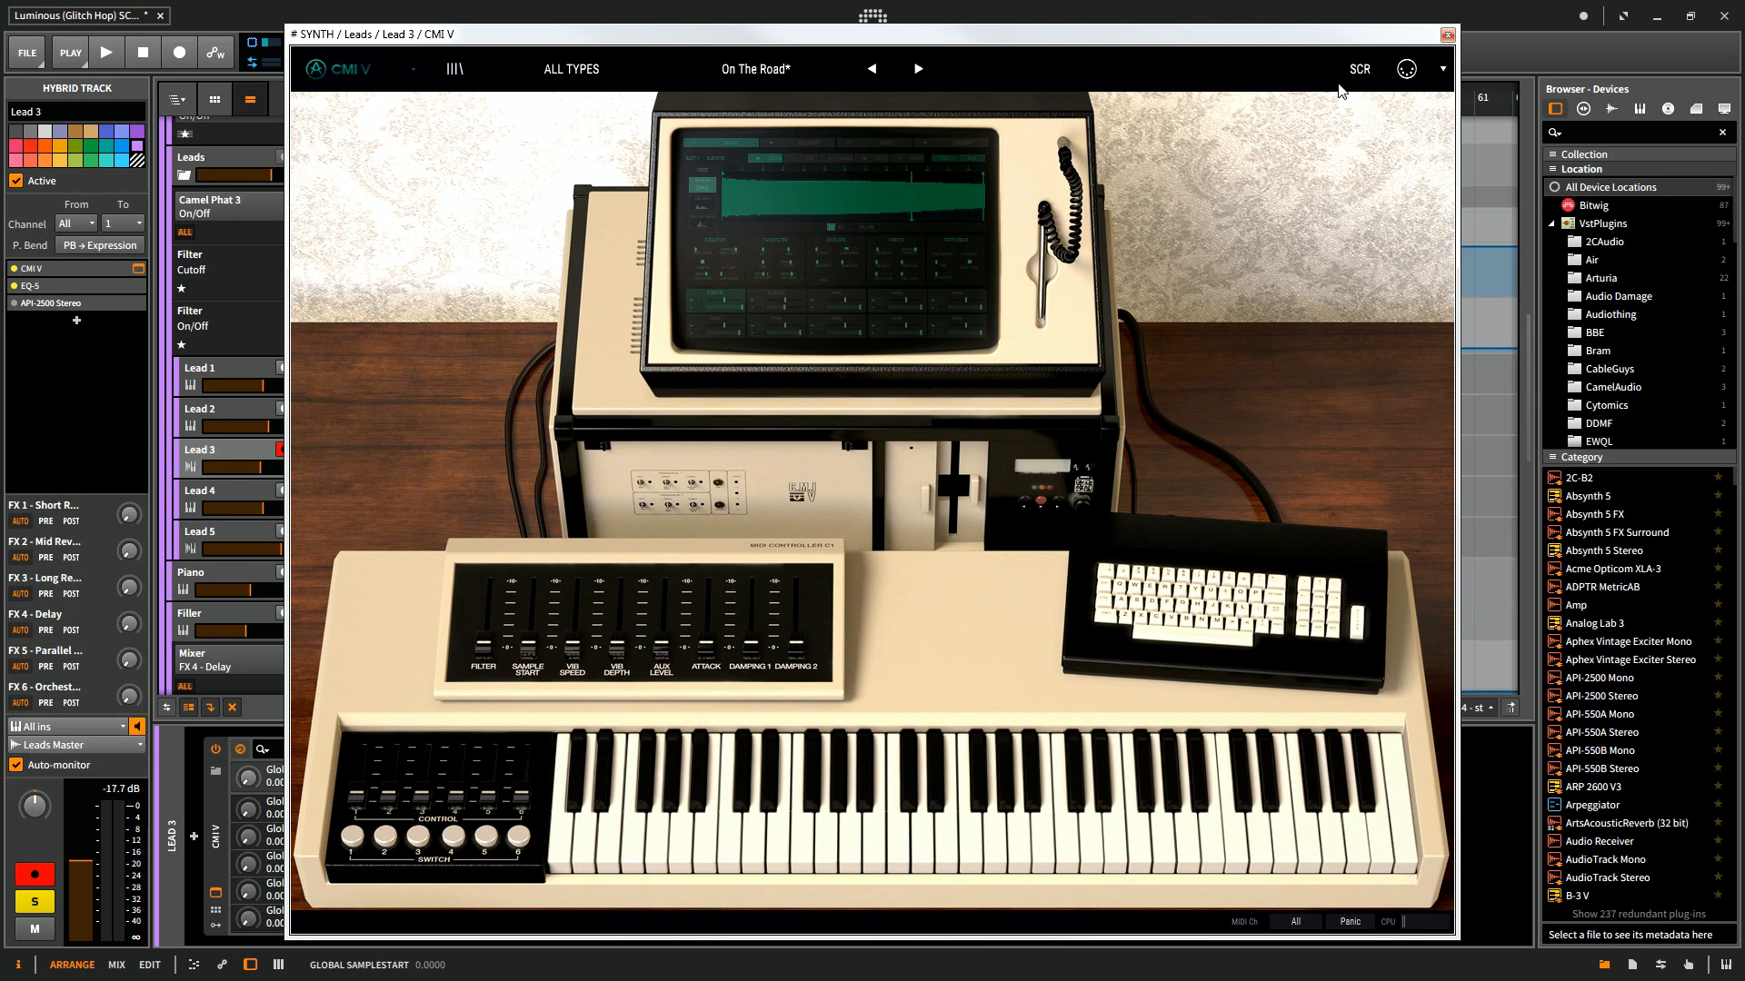
pyautogui.click(1447, 34)
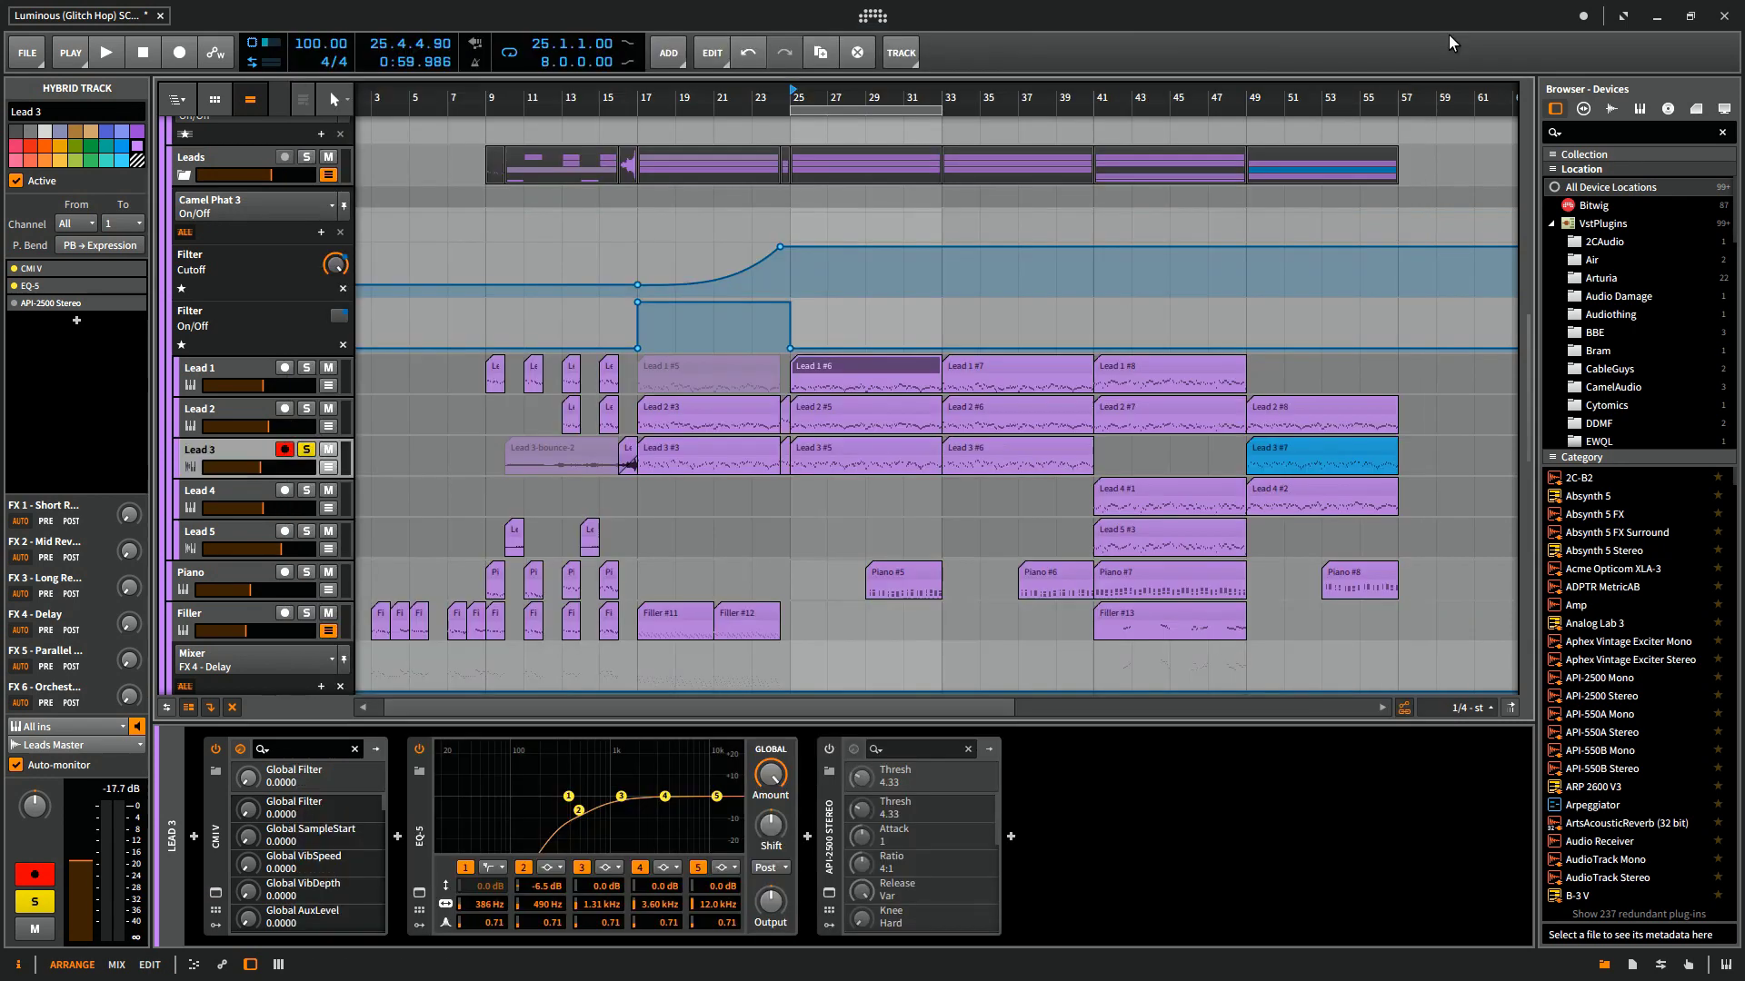
# Step: Solo Lead 1, Lead 2 and Lead 3 together and audition the layers from bar 25, toggling Lead 3's solo to compare
pyautogui.keyDown('shift'); pyautogui.click(306, 408); pyautogui.keyUp('shift')
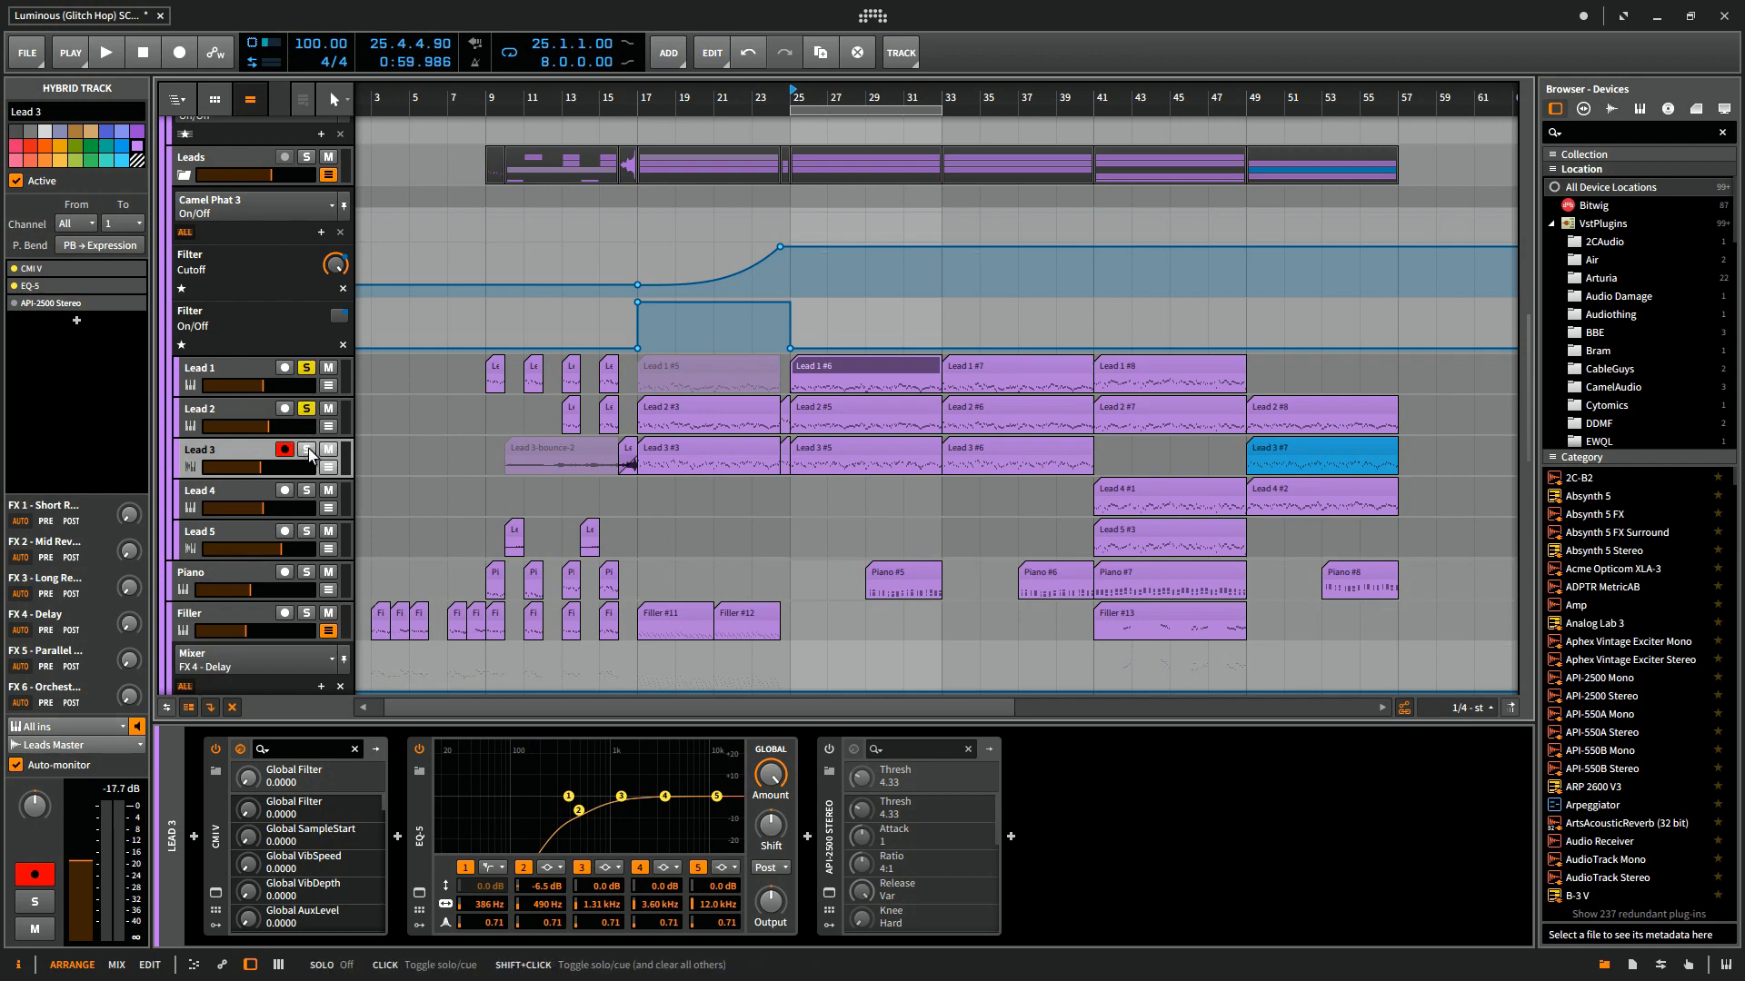
pyautogui.click(306, 449)
pyautogui.press('space')
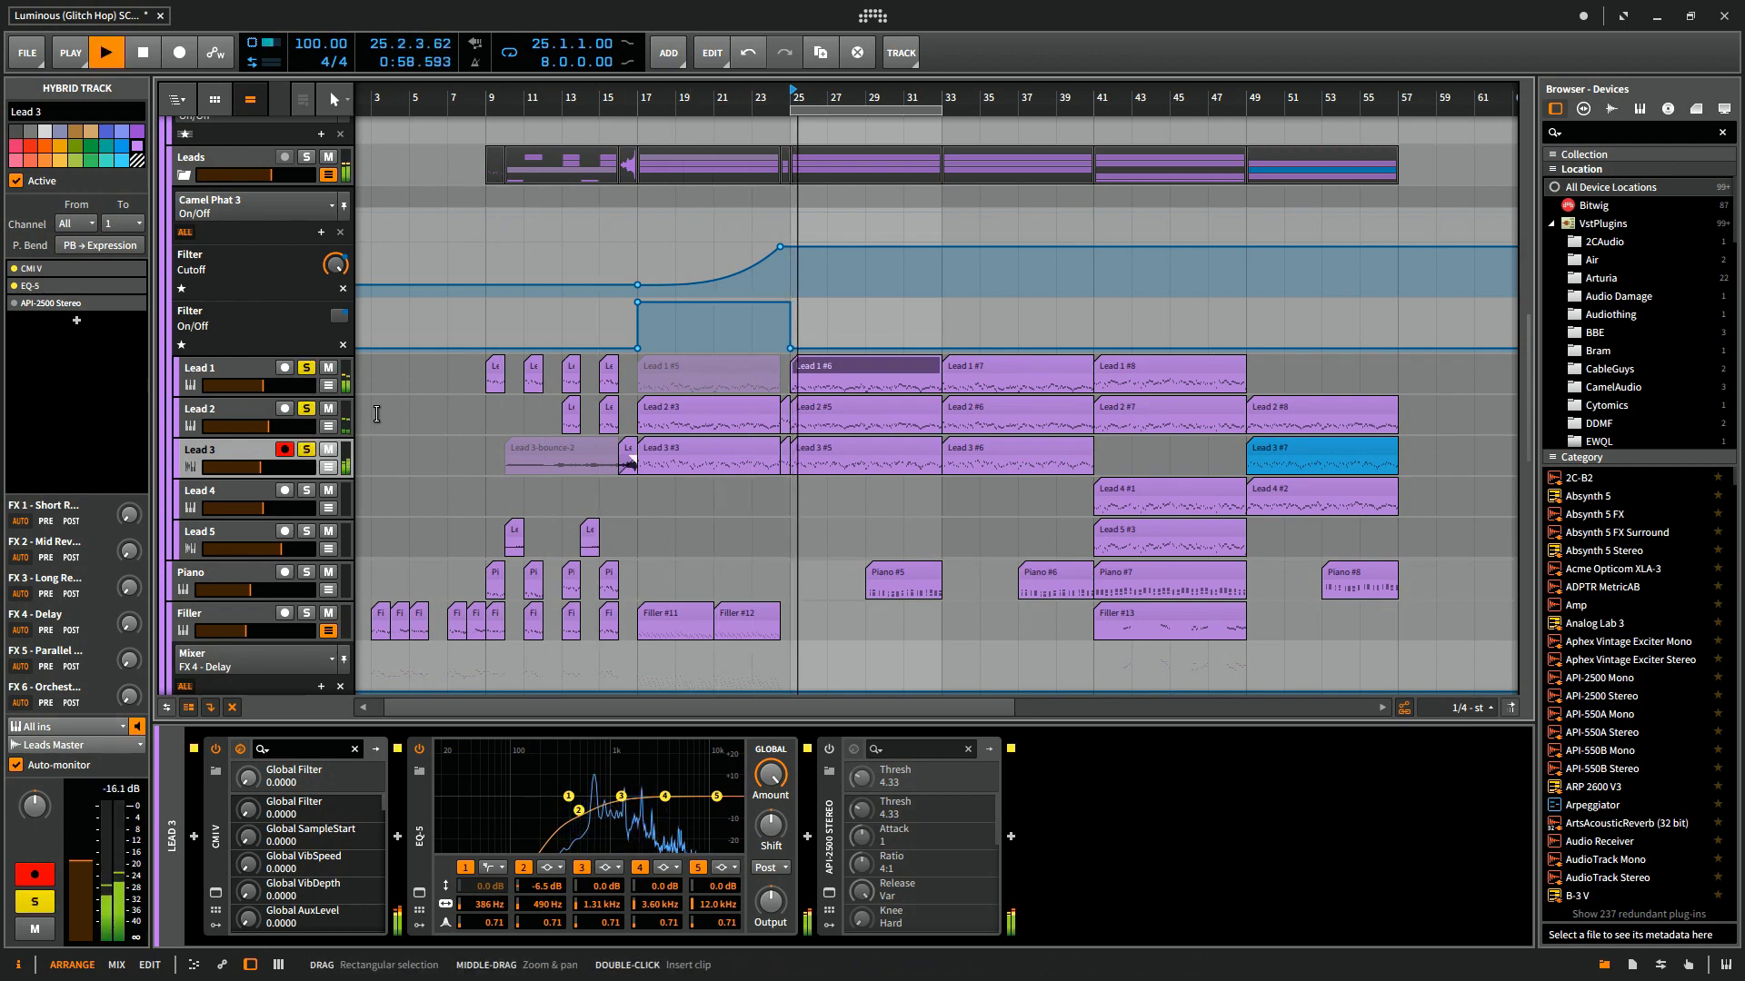
pyautogui.click(307, 450)
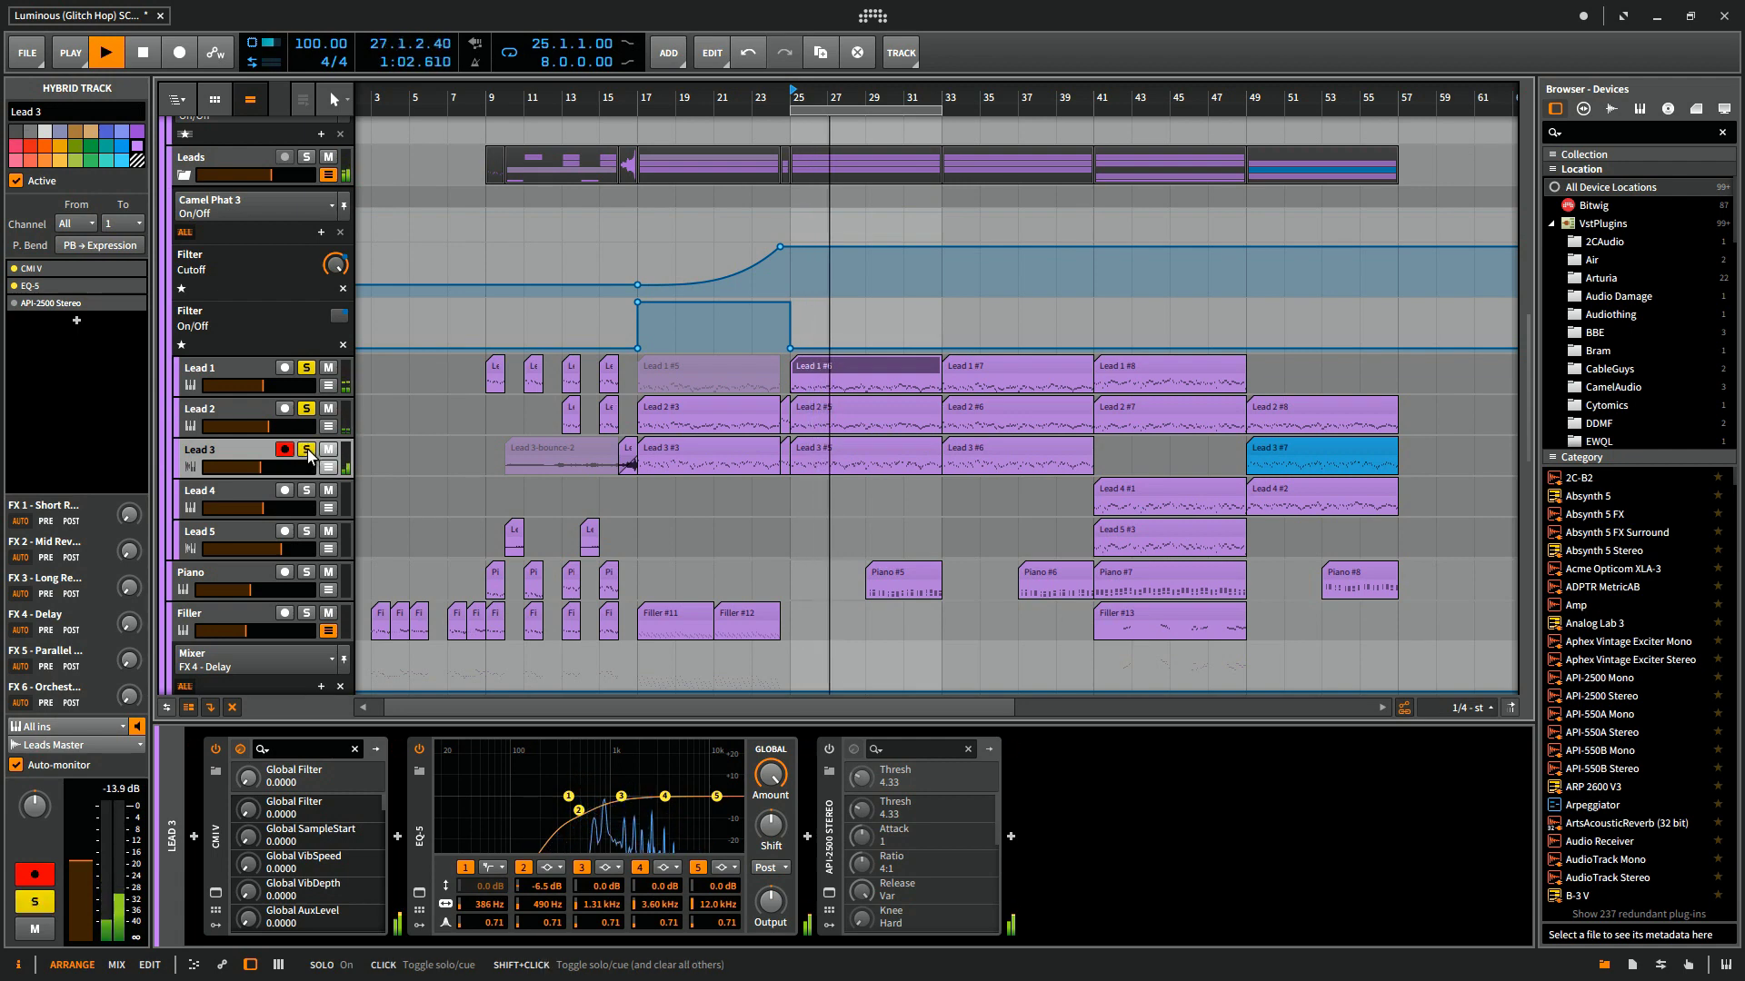
pyautogui.click(307, 451)
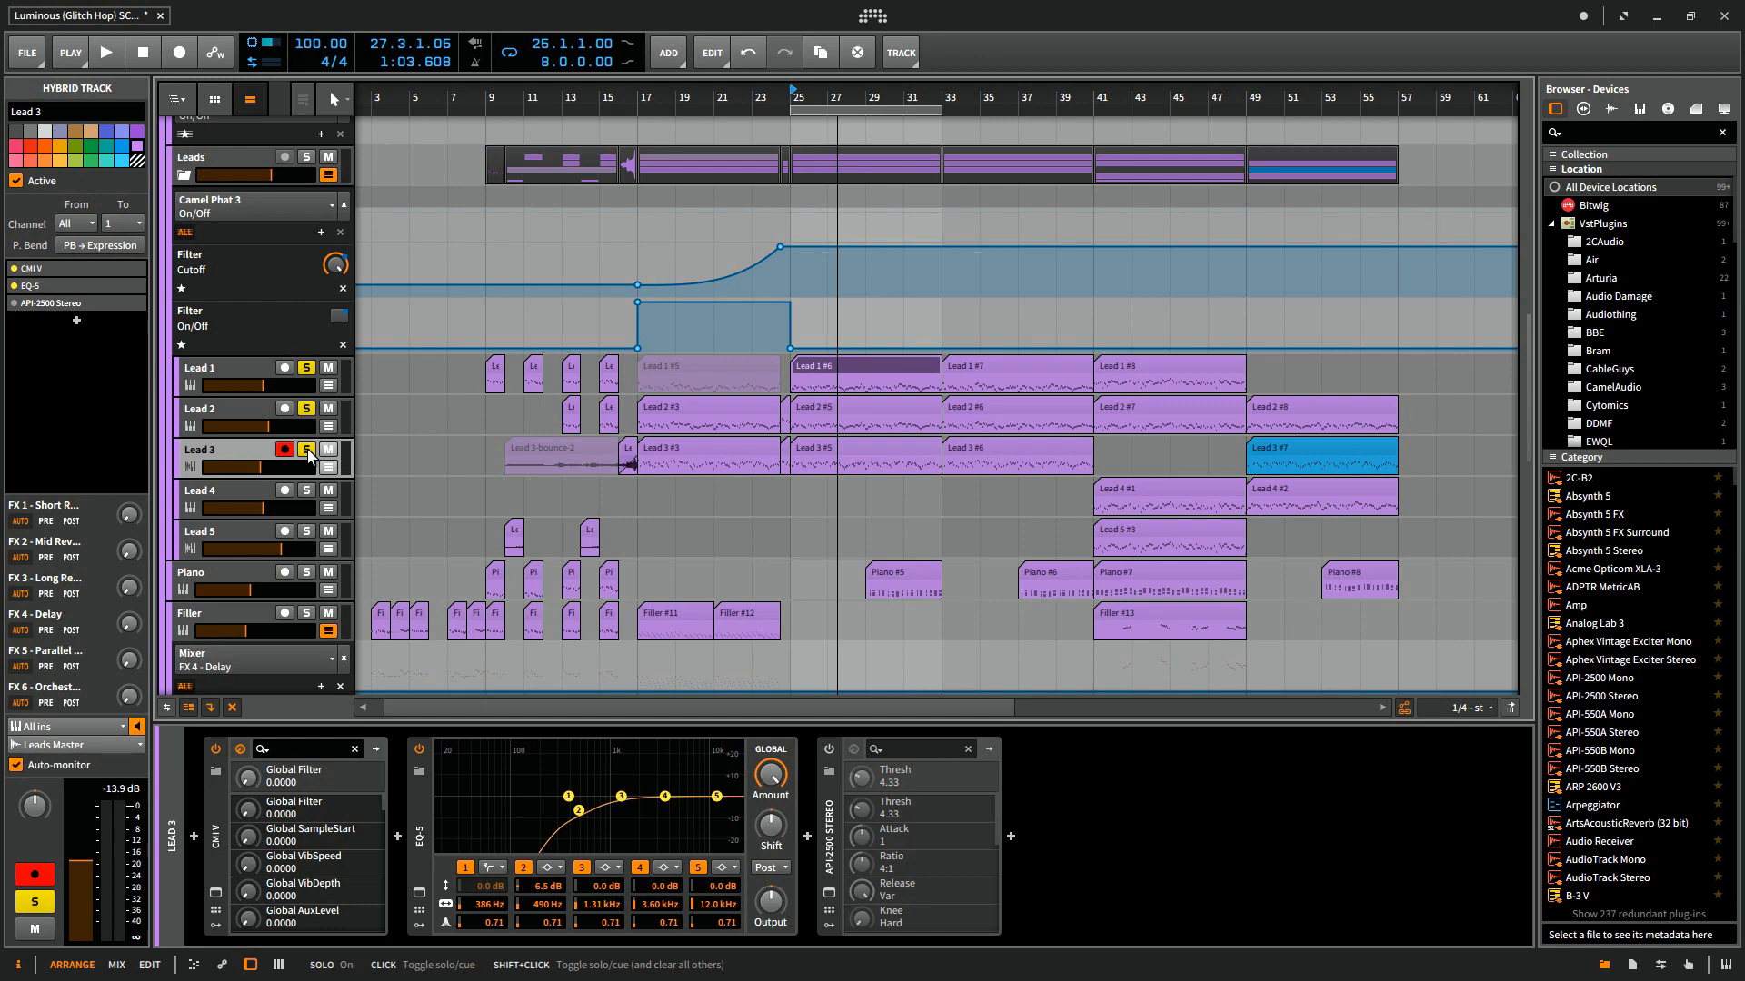
# Step: Set the playback start and loop range to the Drop 1 B marker clip from bar 41, and return to the lead tracks
pyautogui.moveTo(894, 595); pyautogui.dragTo(623, 564)
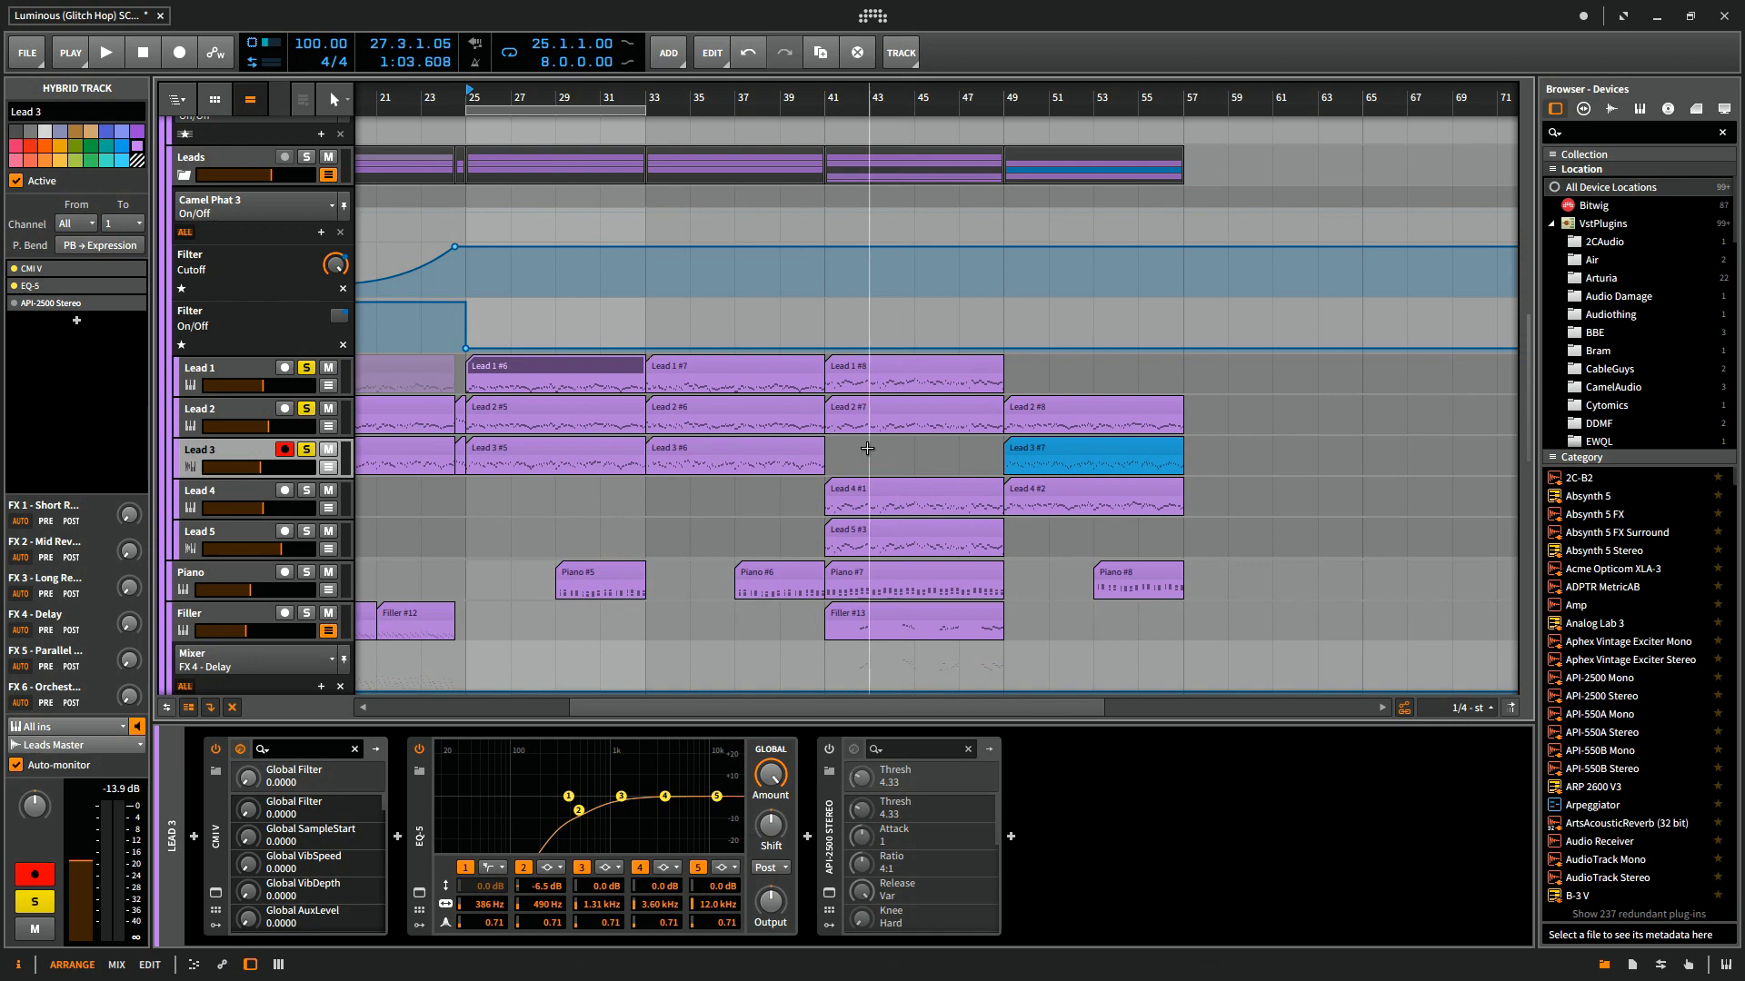
pyautogui.scroll(3, 842, 405)
pyautogui.scroll(5, 842, 405)
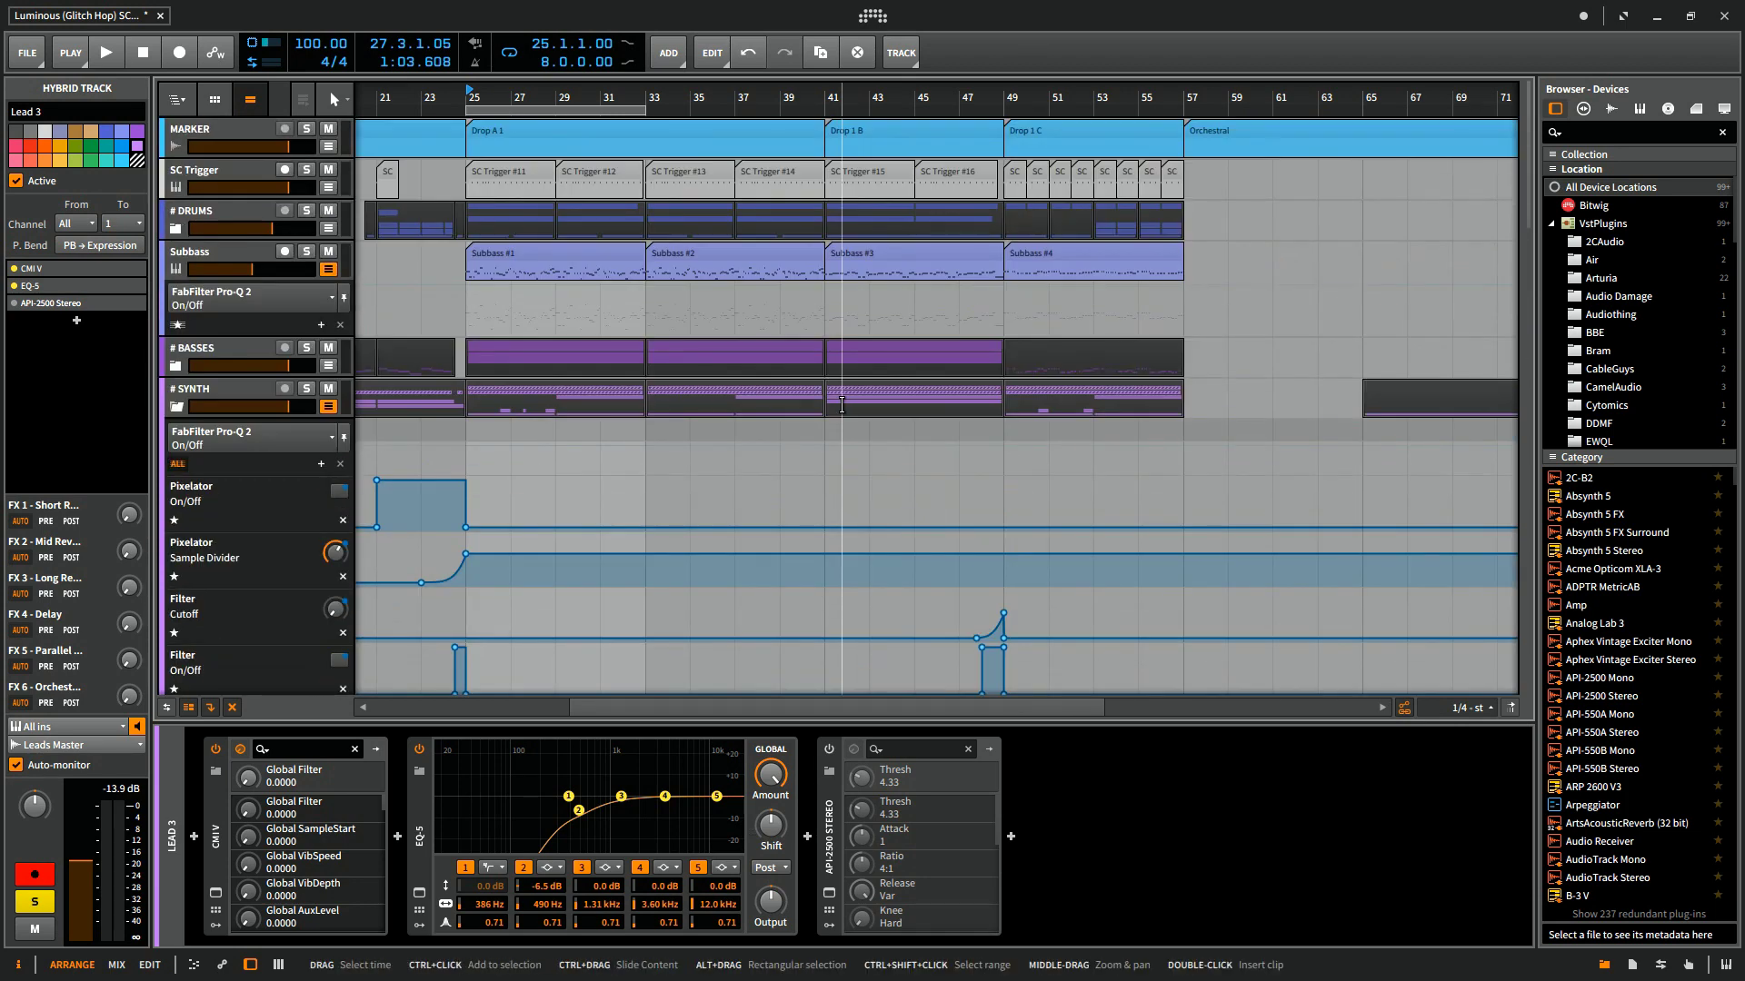
pyautogui.click(862, 127)
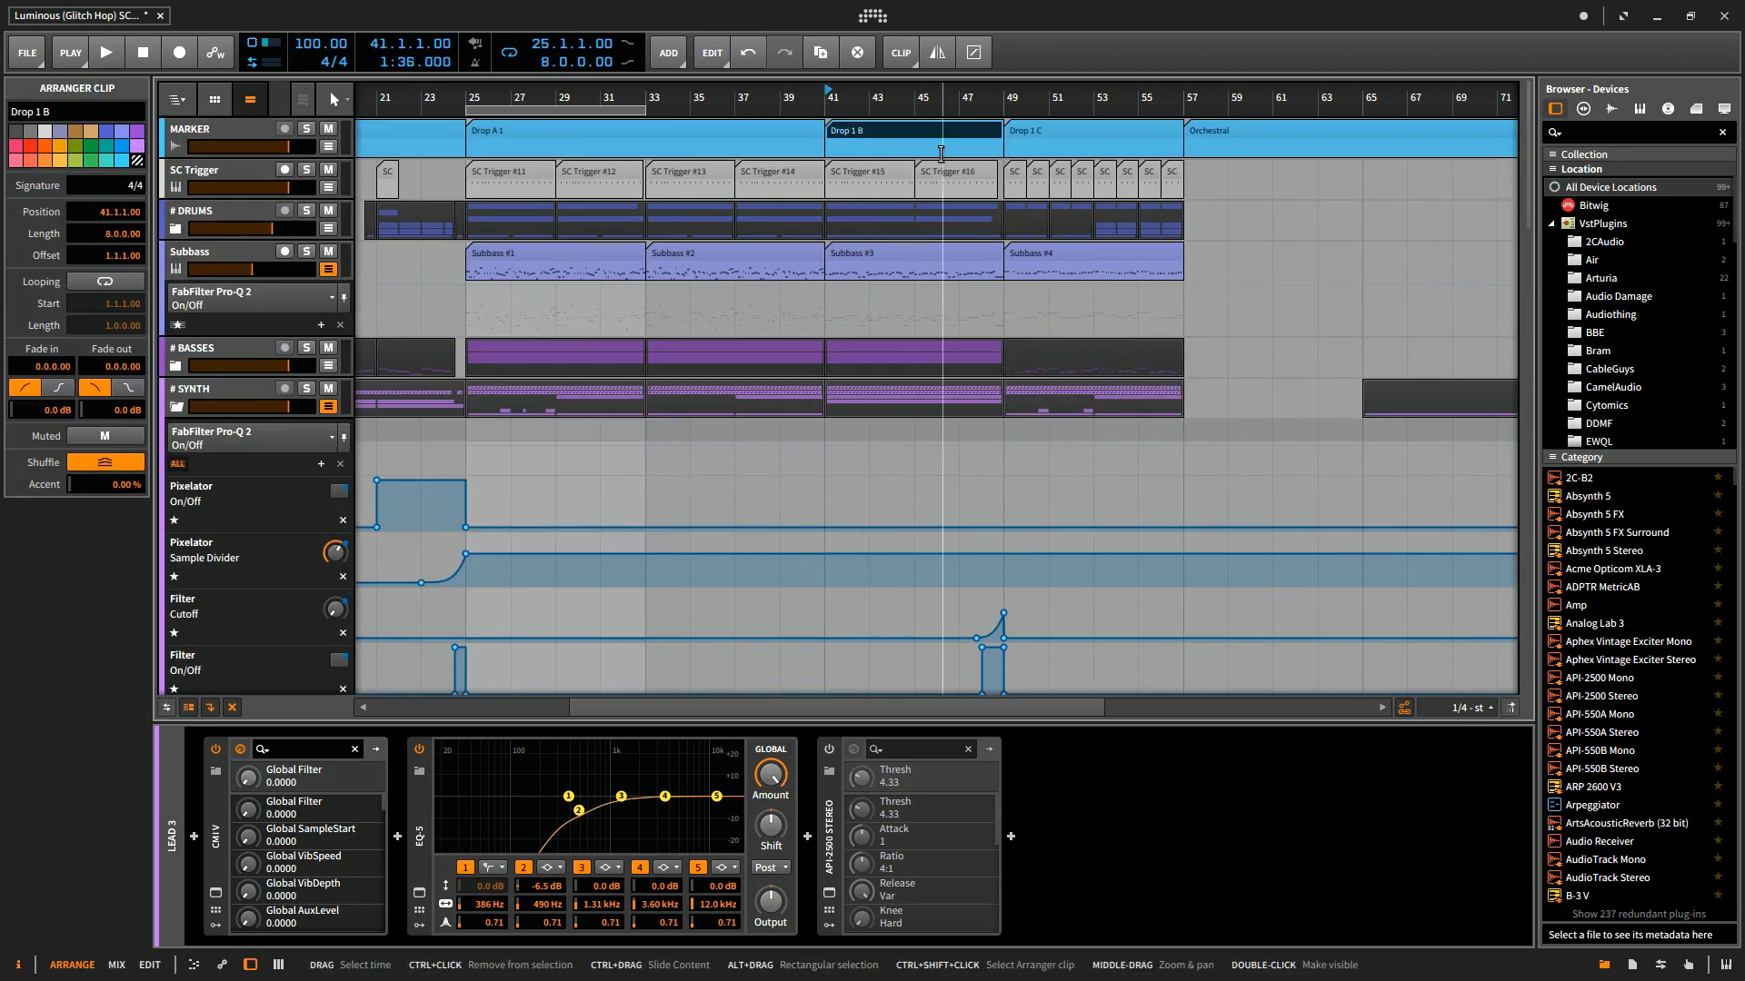
pyautogui.hotkey('ctrl', 'l')
pyautogui.scroll(-6, 927, 223)
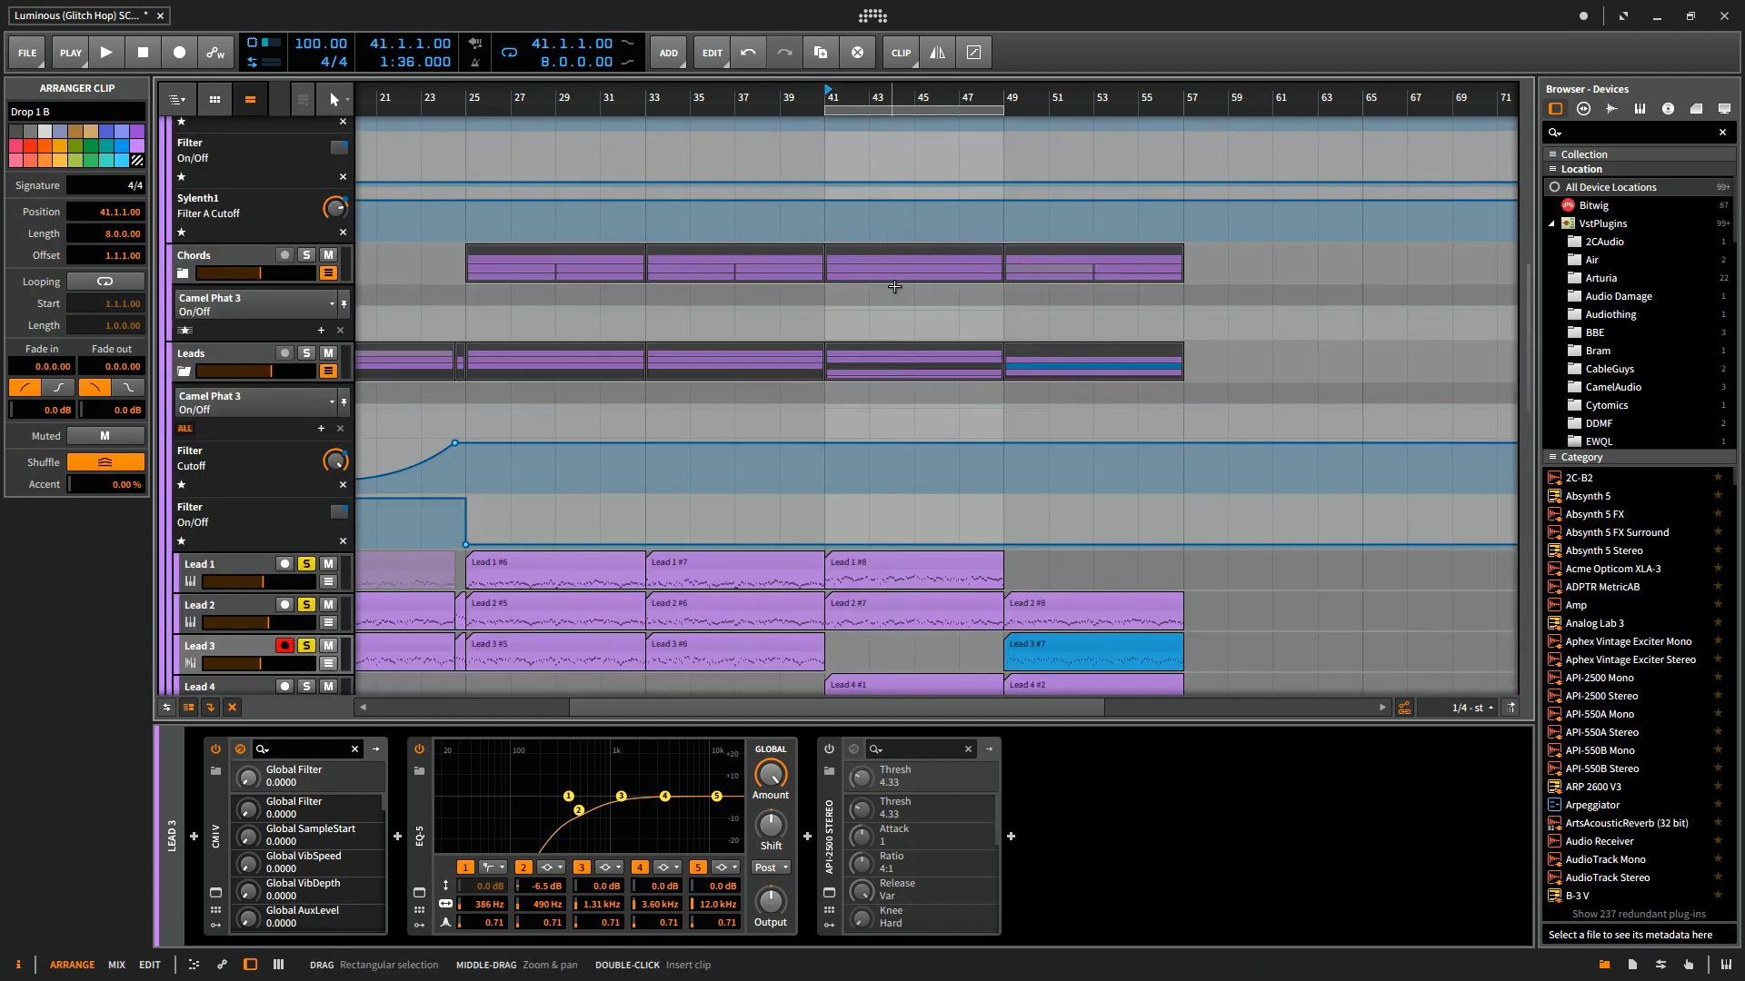
pyautogui.scroll(-3, 885, 297)
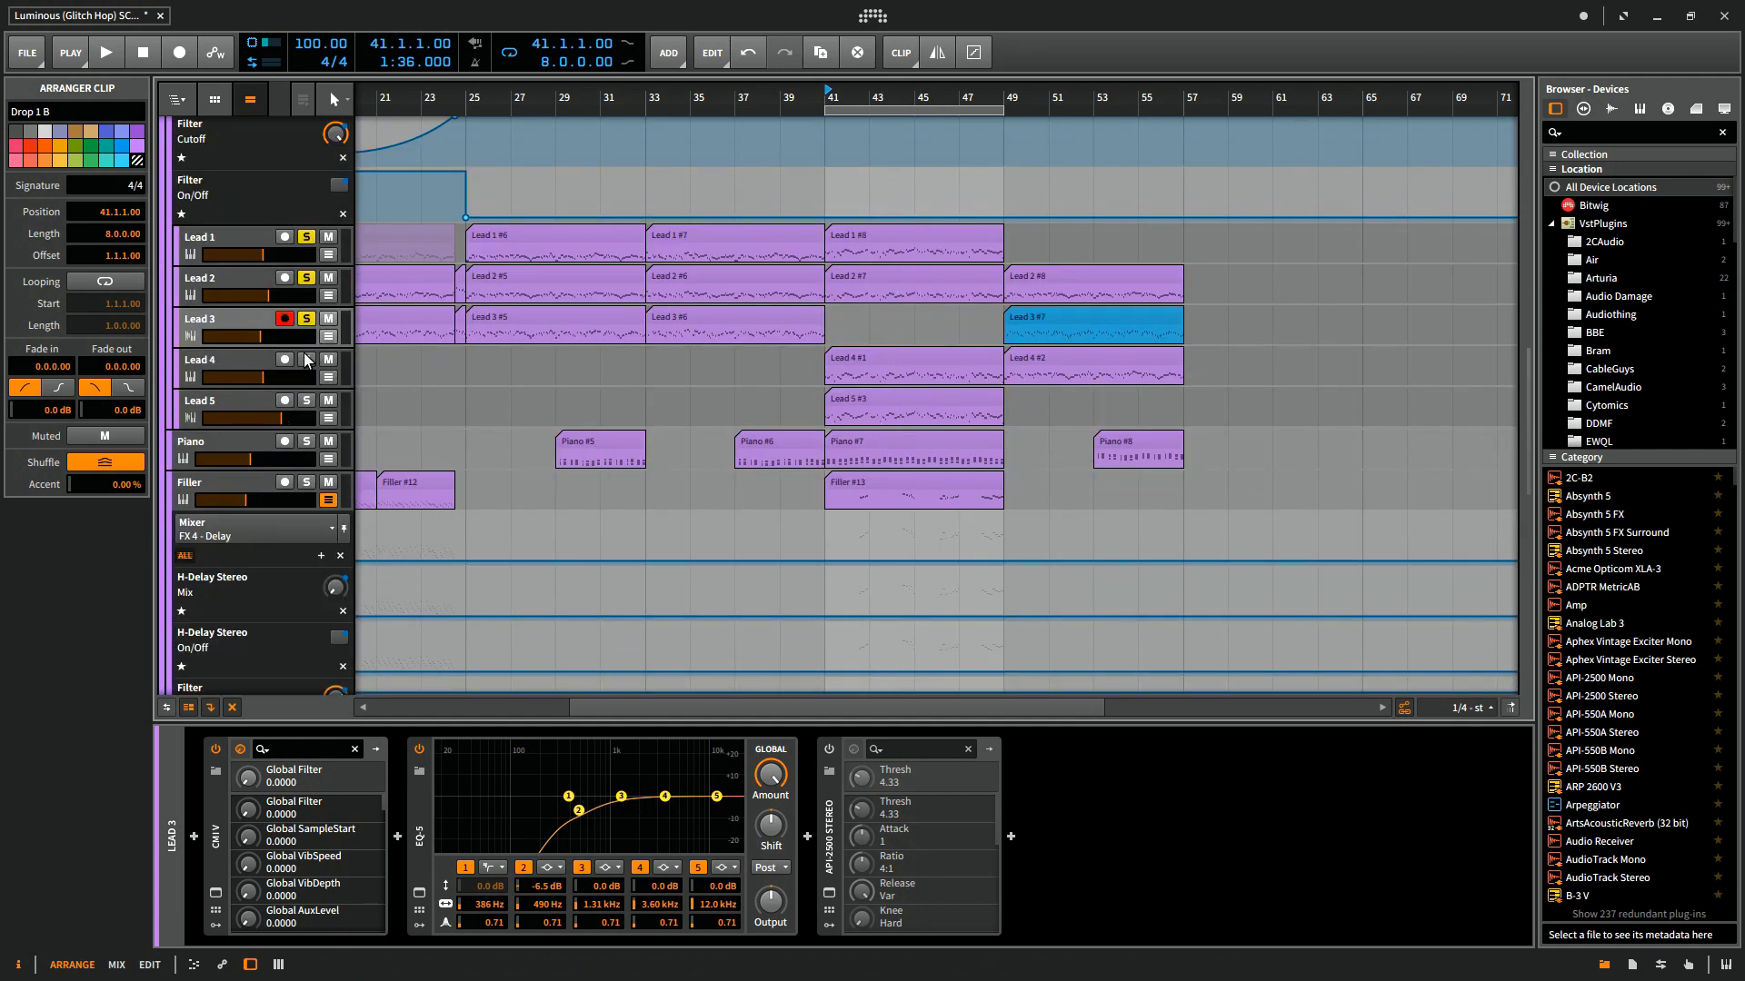
# Step: Solo Lead 4 and audition it from bar 41 while viewing the BL Glorious 80s preset in its reFX Nexus window
pyautogui.click(234, 360)
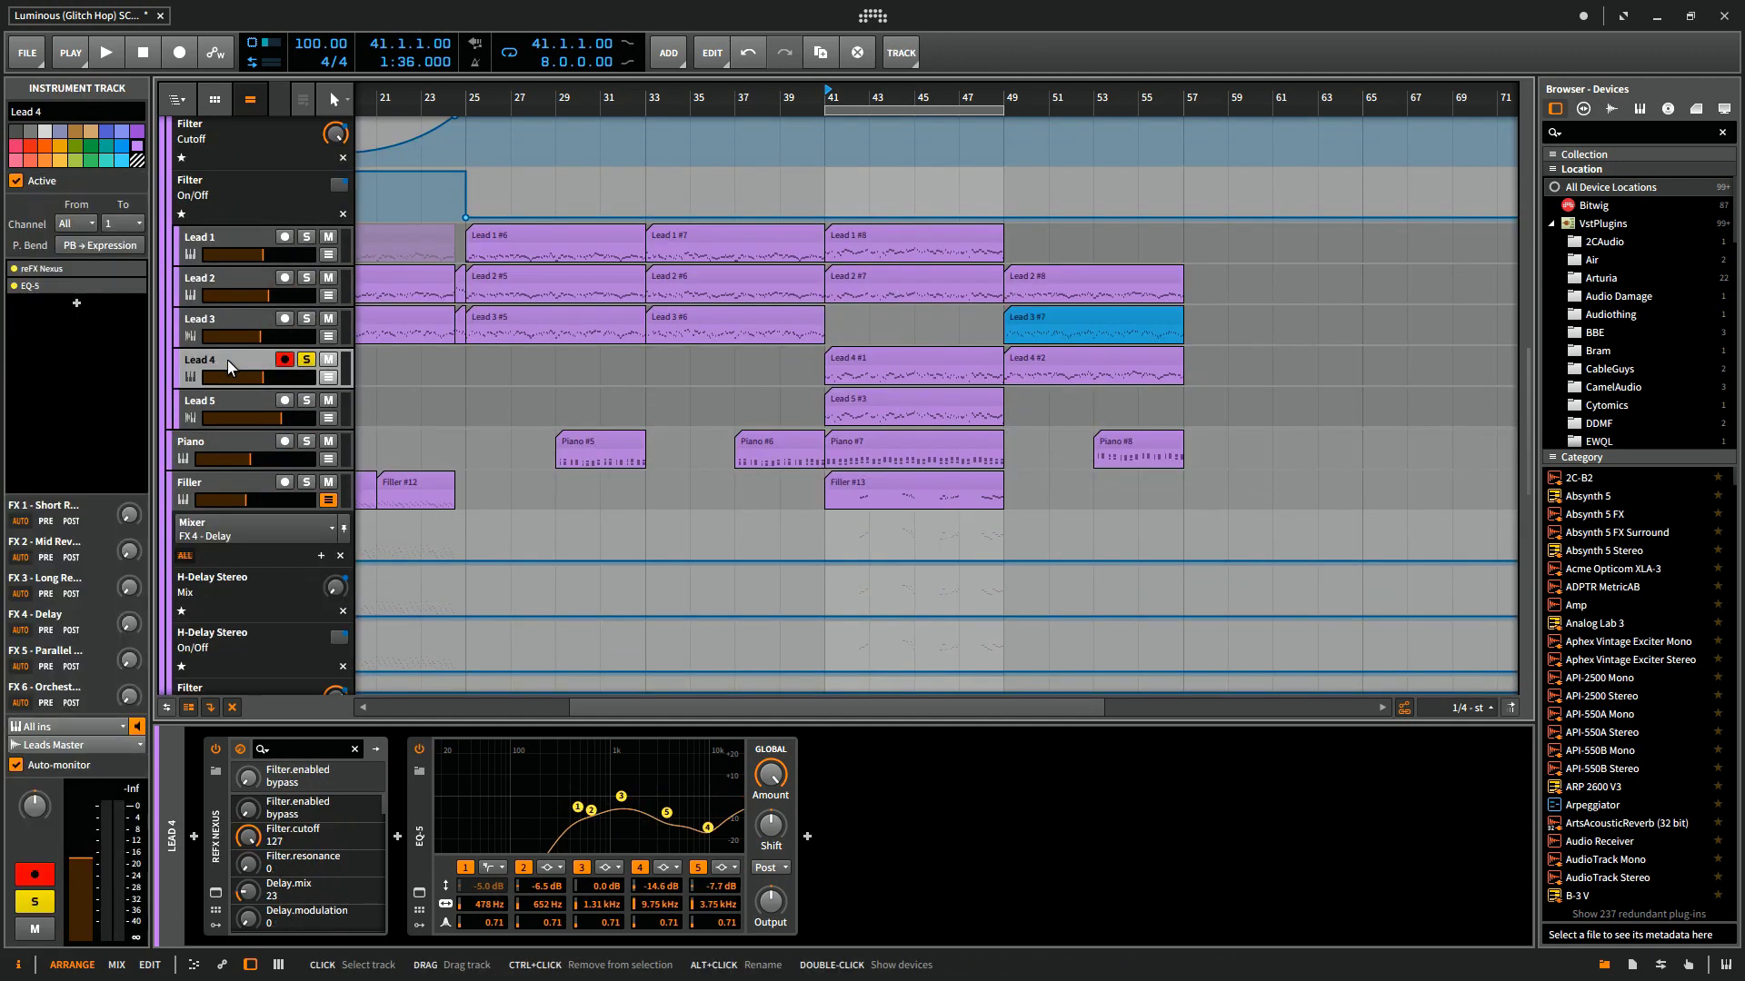
pyautogui.click(215, 894)
pyautogui.press('space')
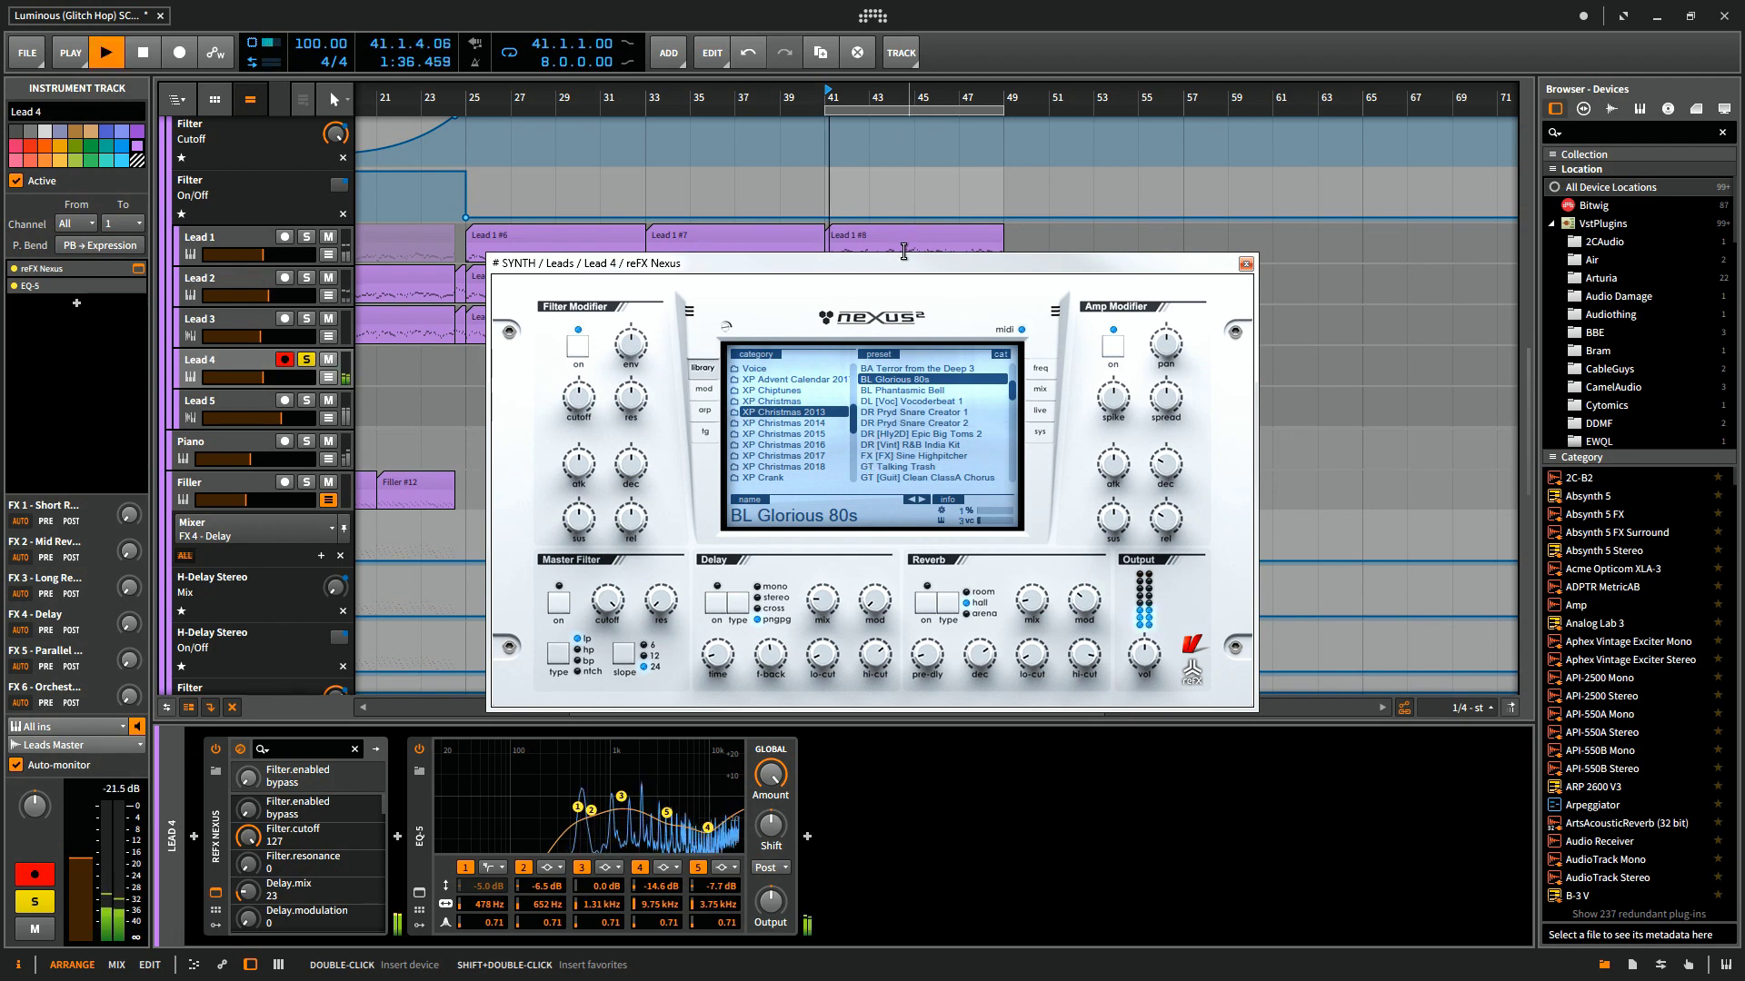
pyautogui.moveTo(1213, 266); pyautogui.dragTo(1591, 270)
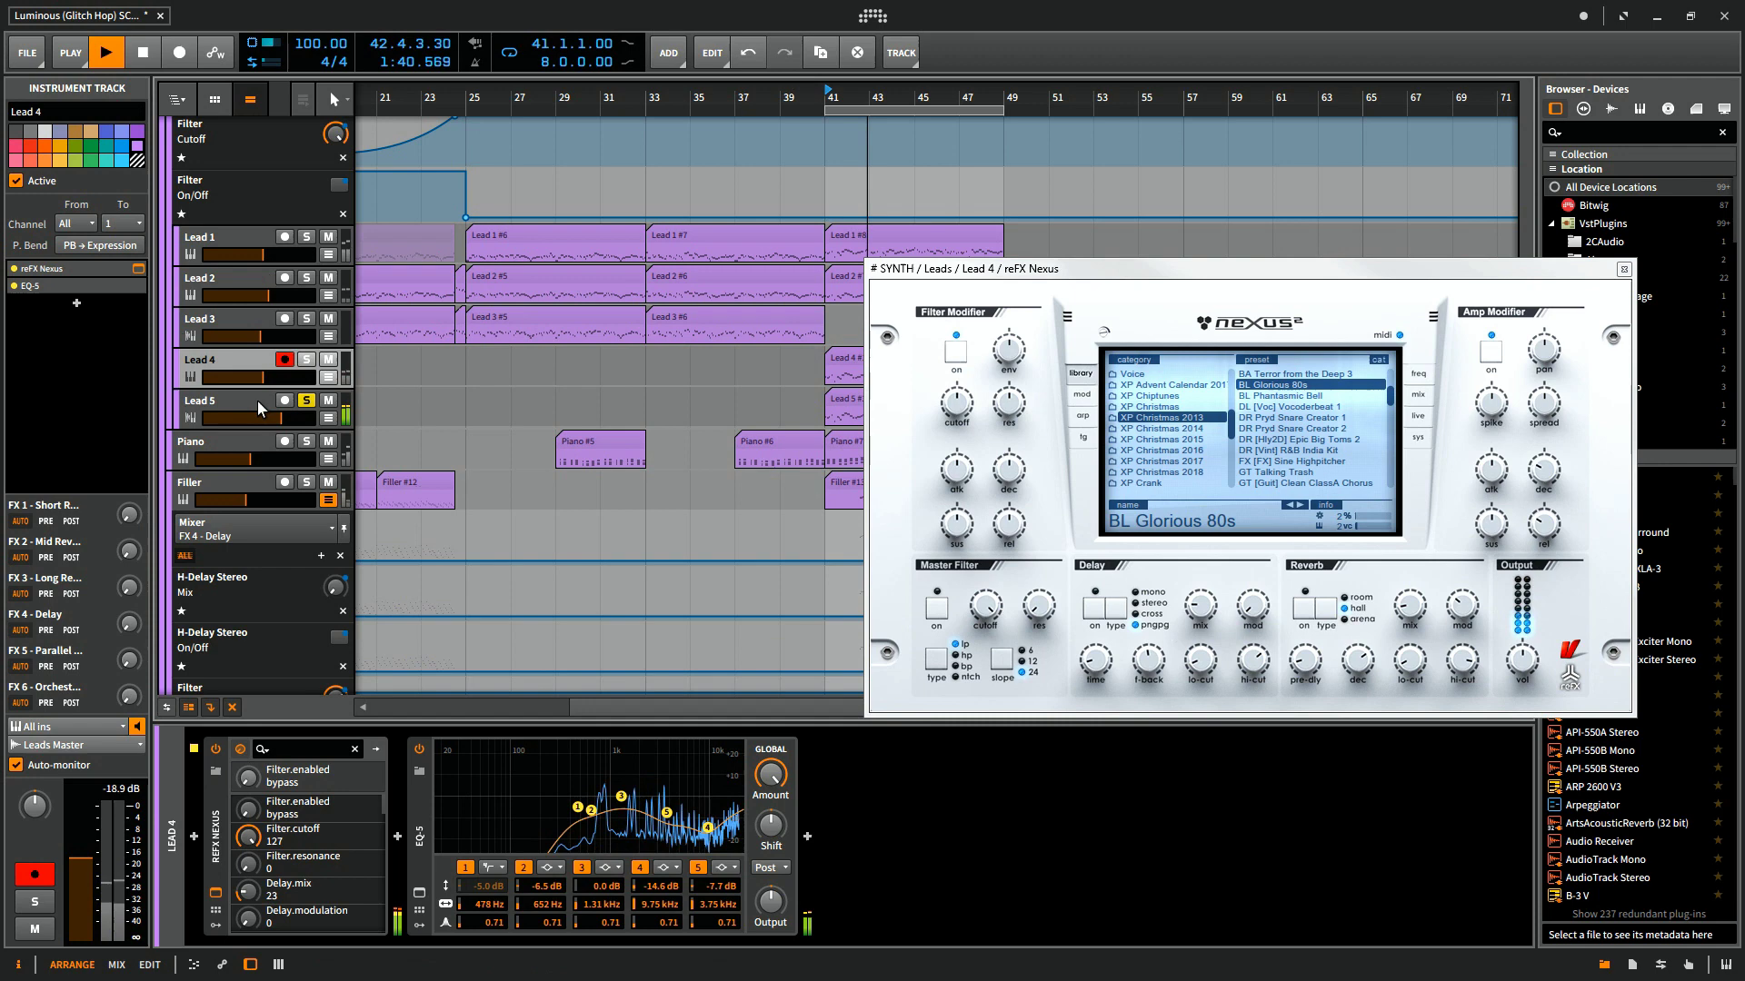
# Step: Audition Lead 5 in solo with its Sampler and EQ-5 chain shown, stop playback, and close the reFX Nexus window
pyautogui.click(252, 400)
pyautogui.press('space')
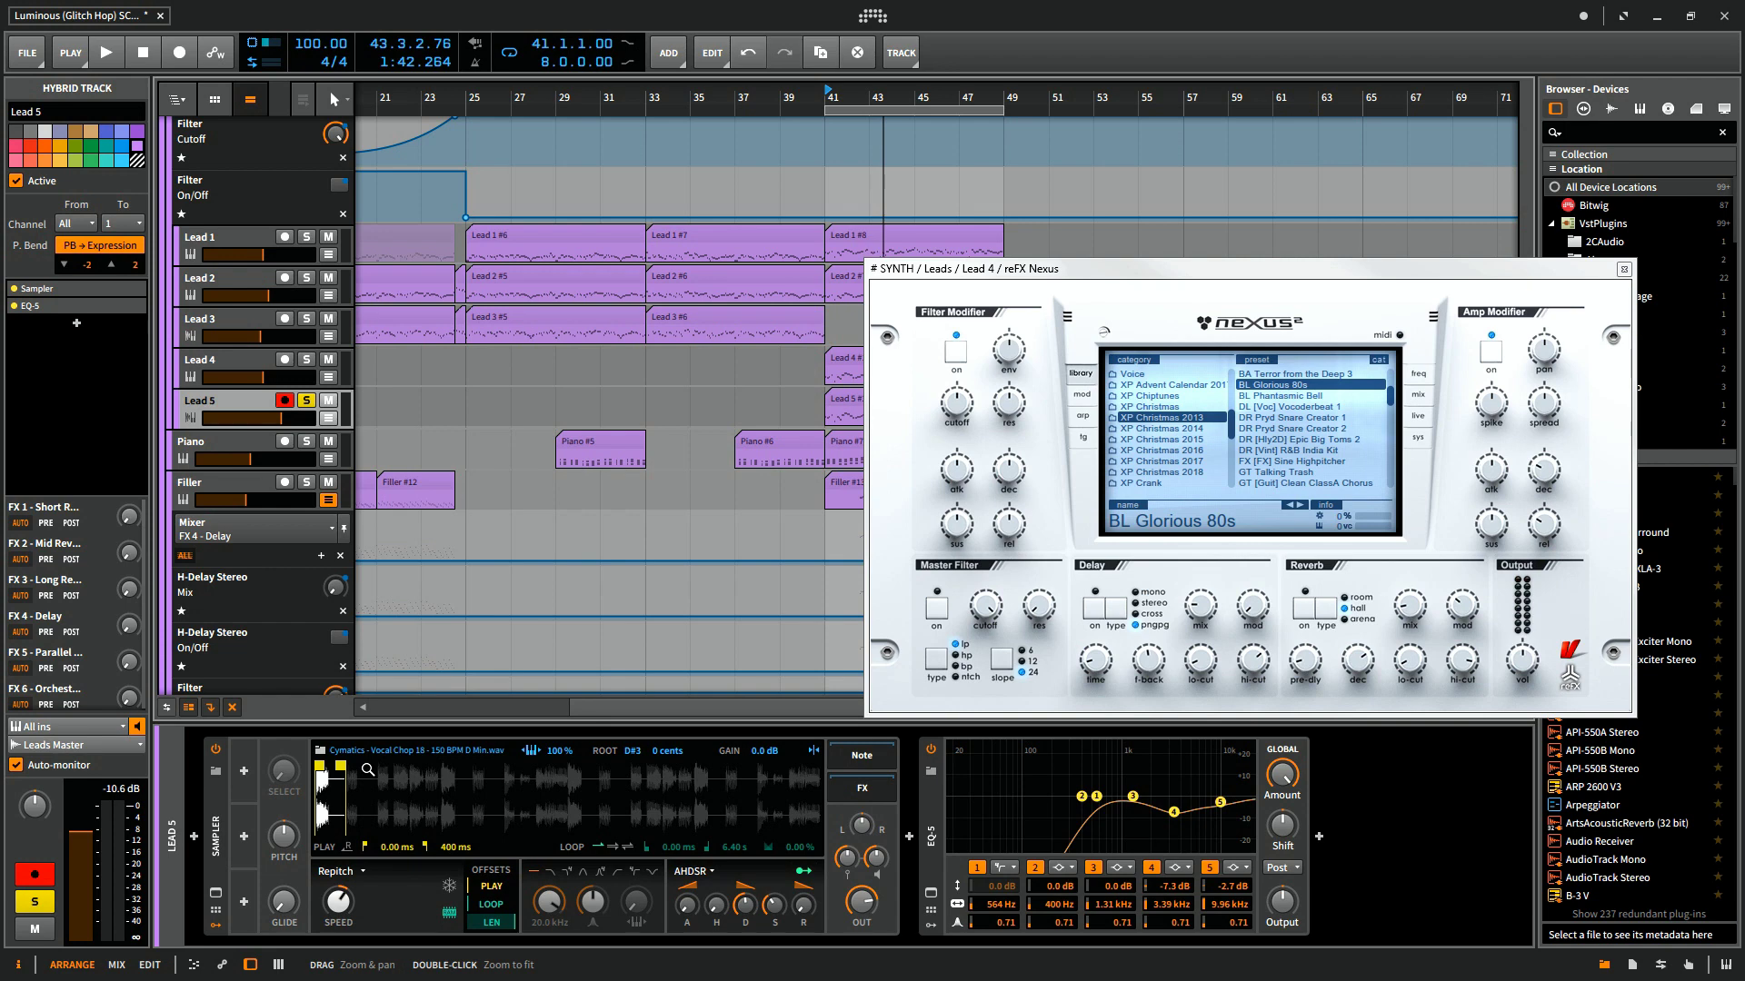
pyautogui.click(1624, 269)
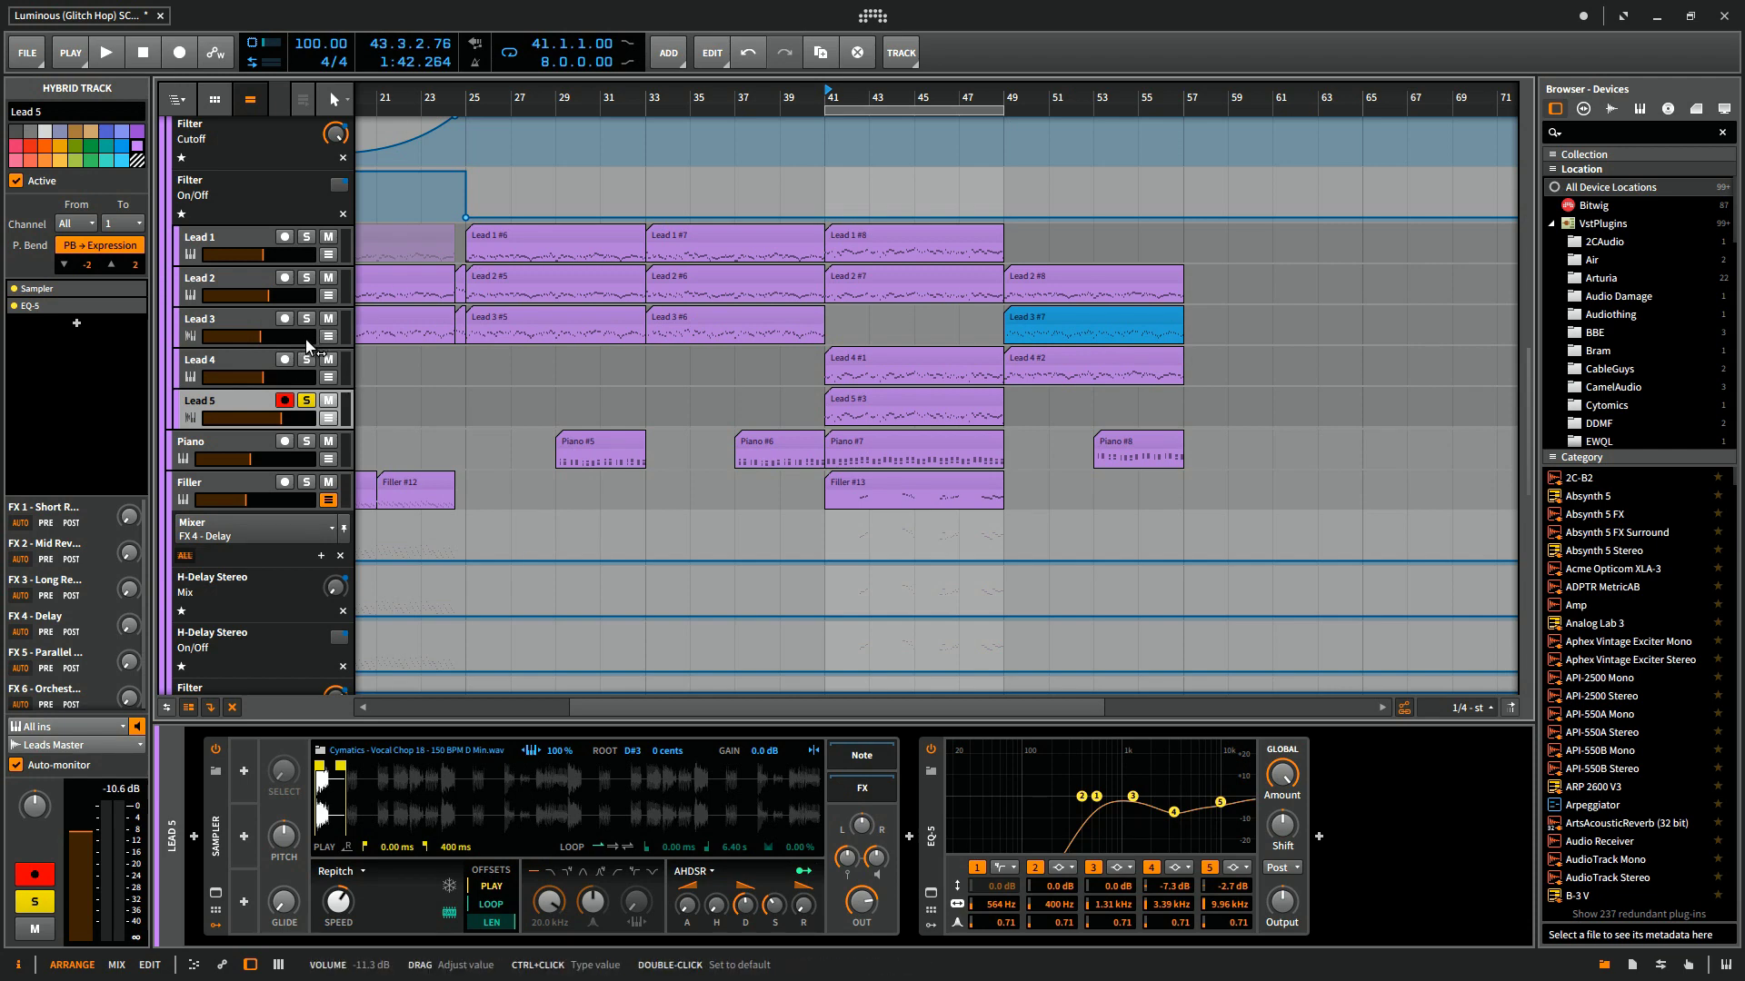
# Step: Add Lead 1, Lead 2 and Lead 4 to the Lead 5 solo and audition the four layers together from bar 41
pyautogui.click(308, 240)
pyautogui.click(307, 275)
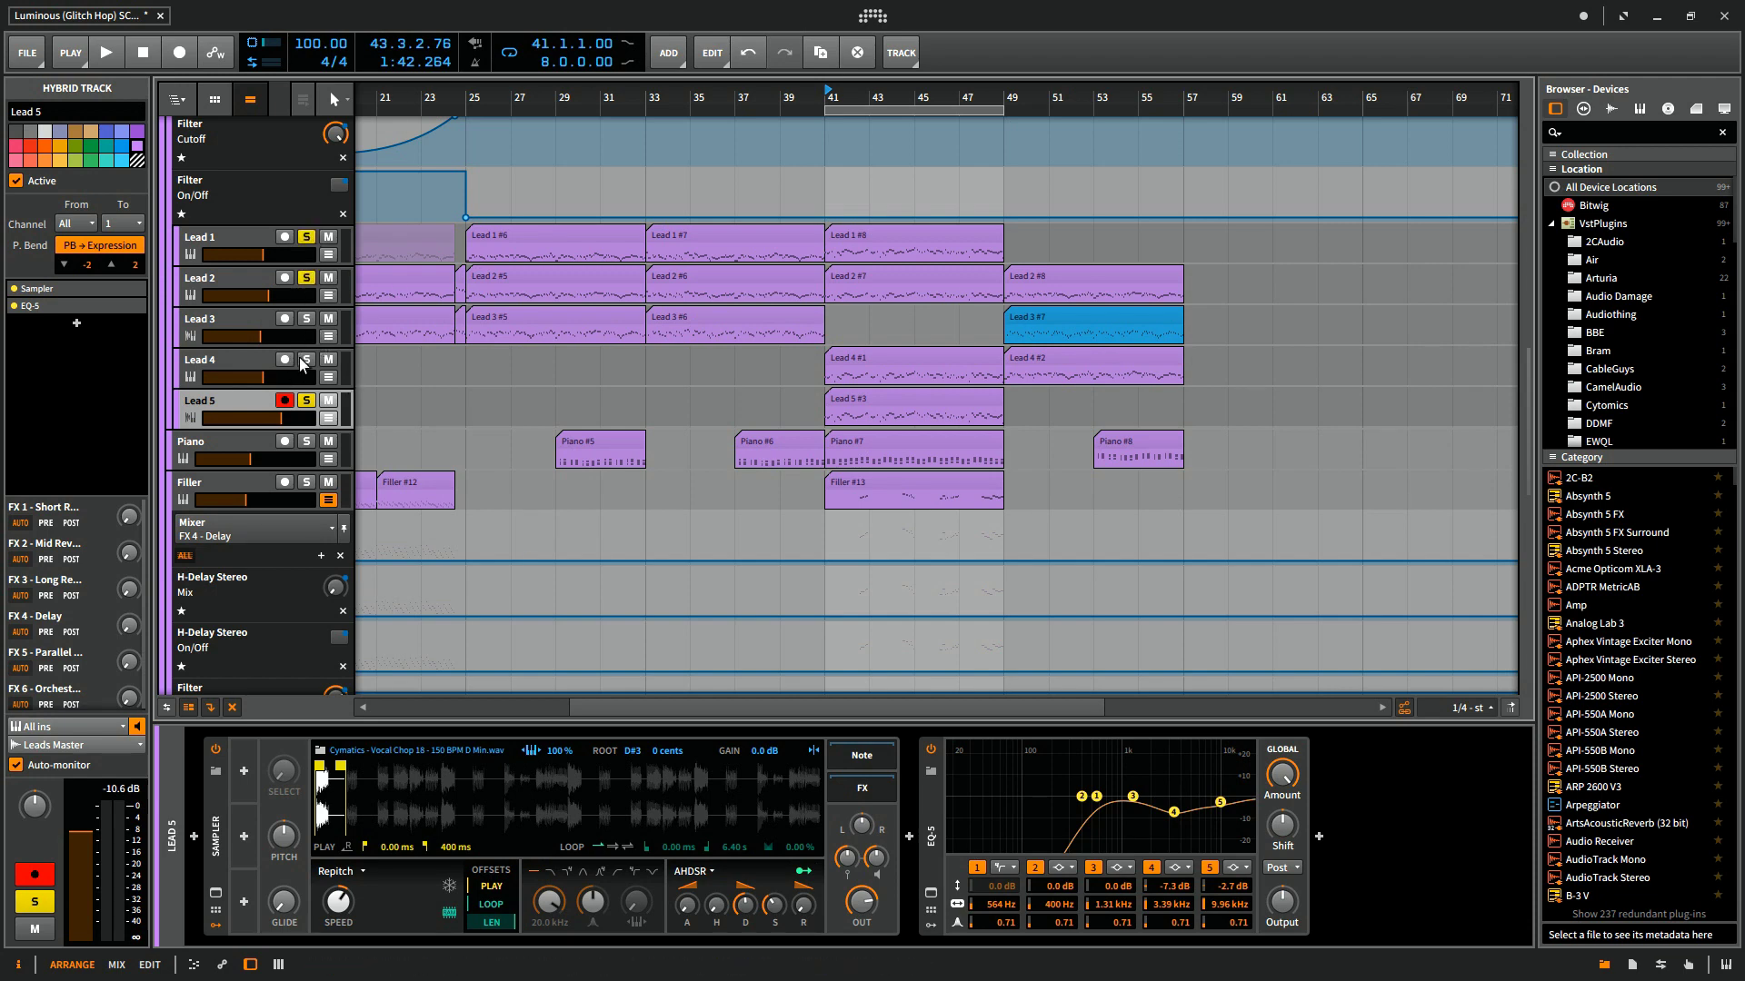
pyautogui.click(311, 359)
pyautogui.press('space')
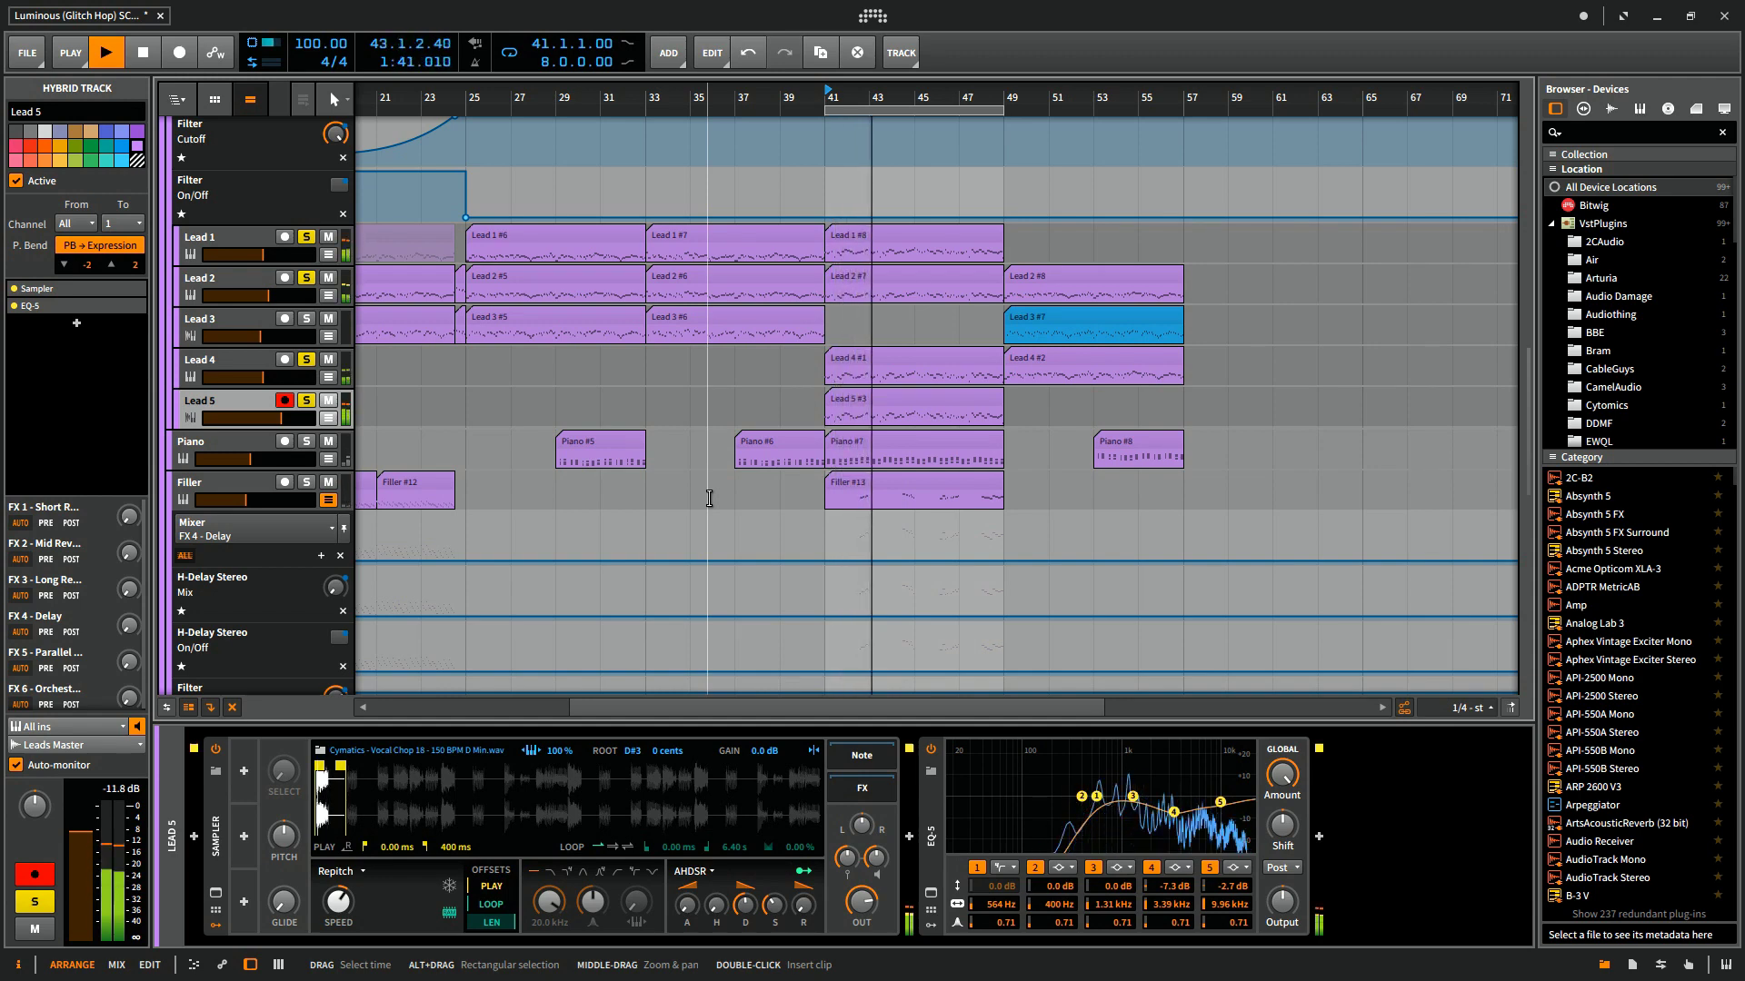
# Step: Solo only the Piano track, audition it from bar 41, and stop playback
pyautogui.keyDown('shift'); pyautogui.click(306, 441); pyautogui.keyUp('shift')
pyautogui.press('space')
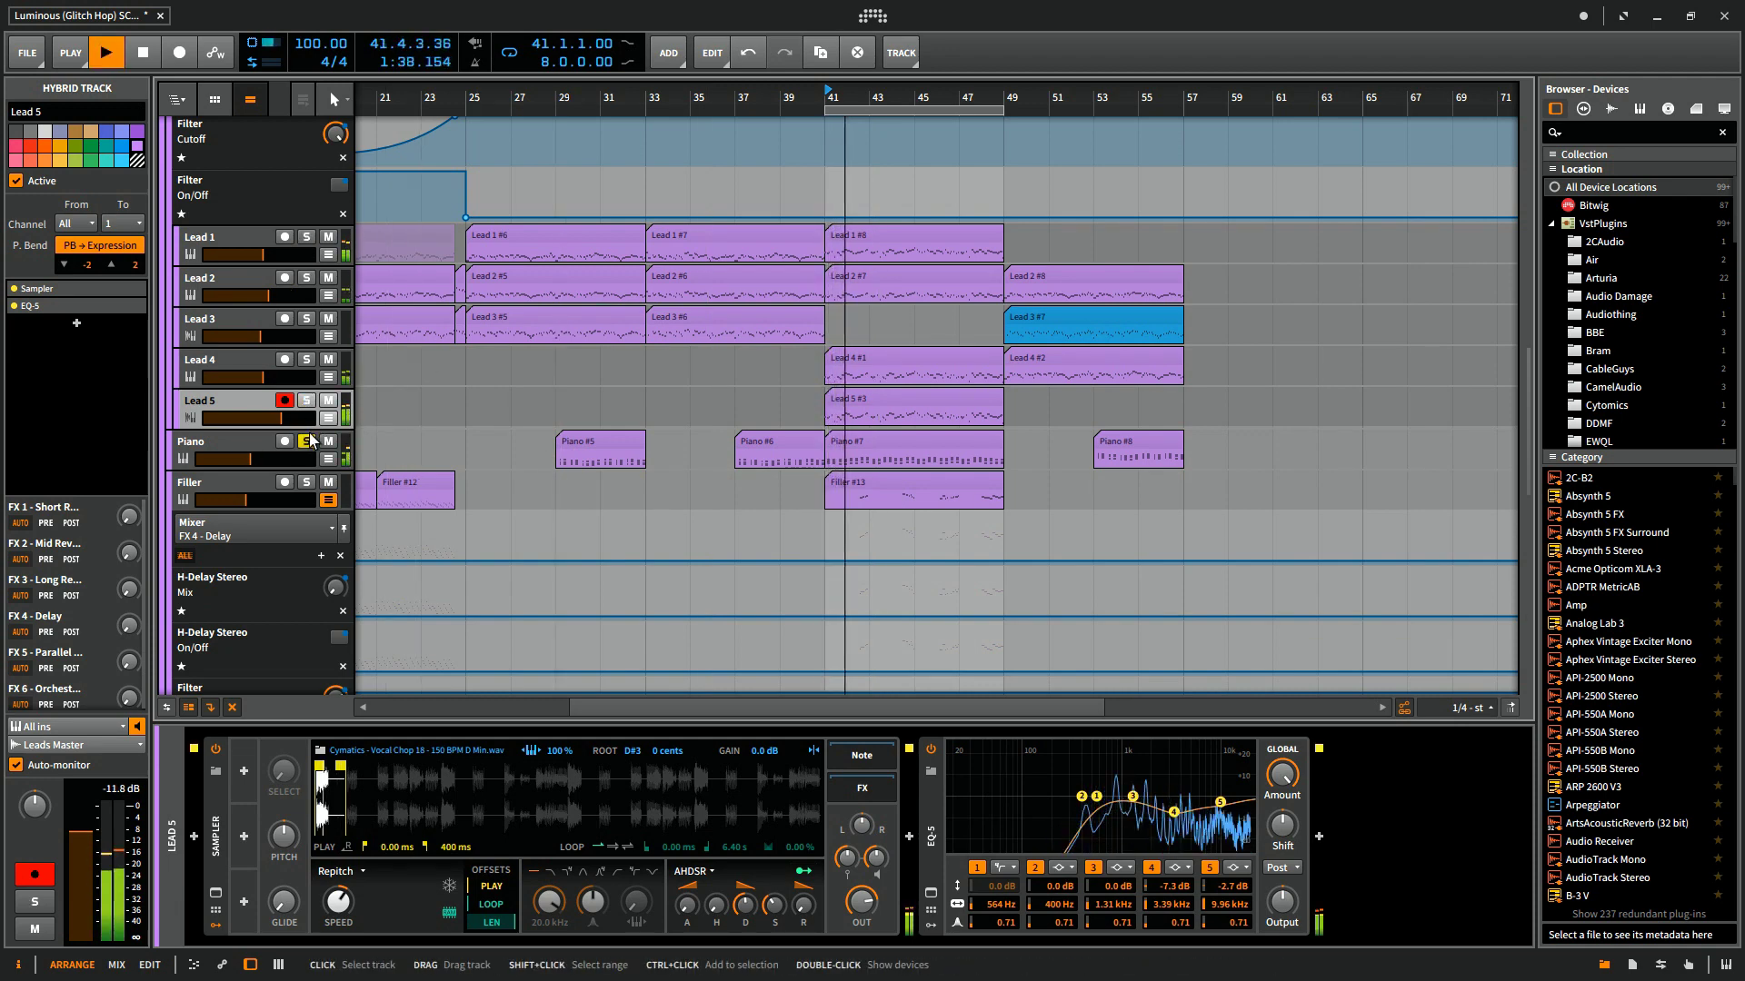
pyautogui.press('space')
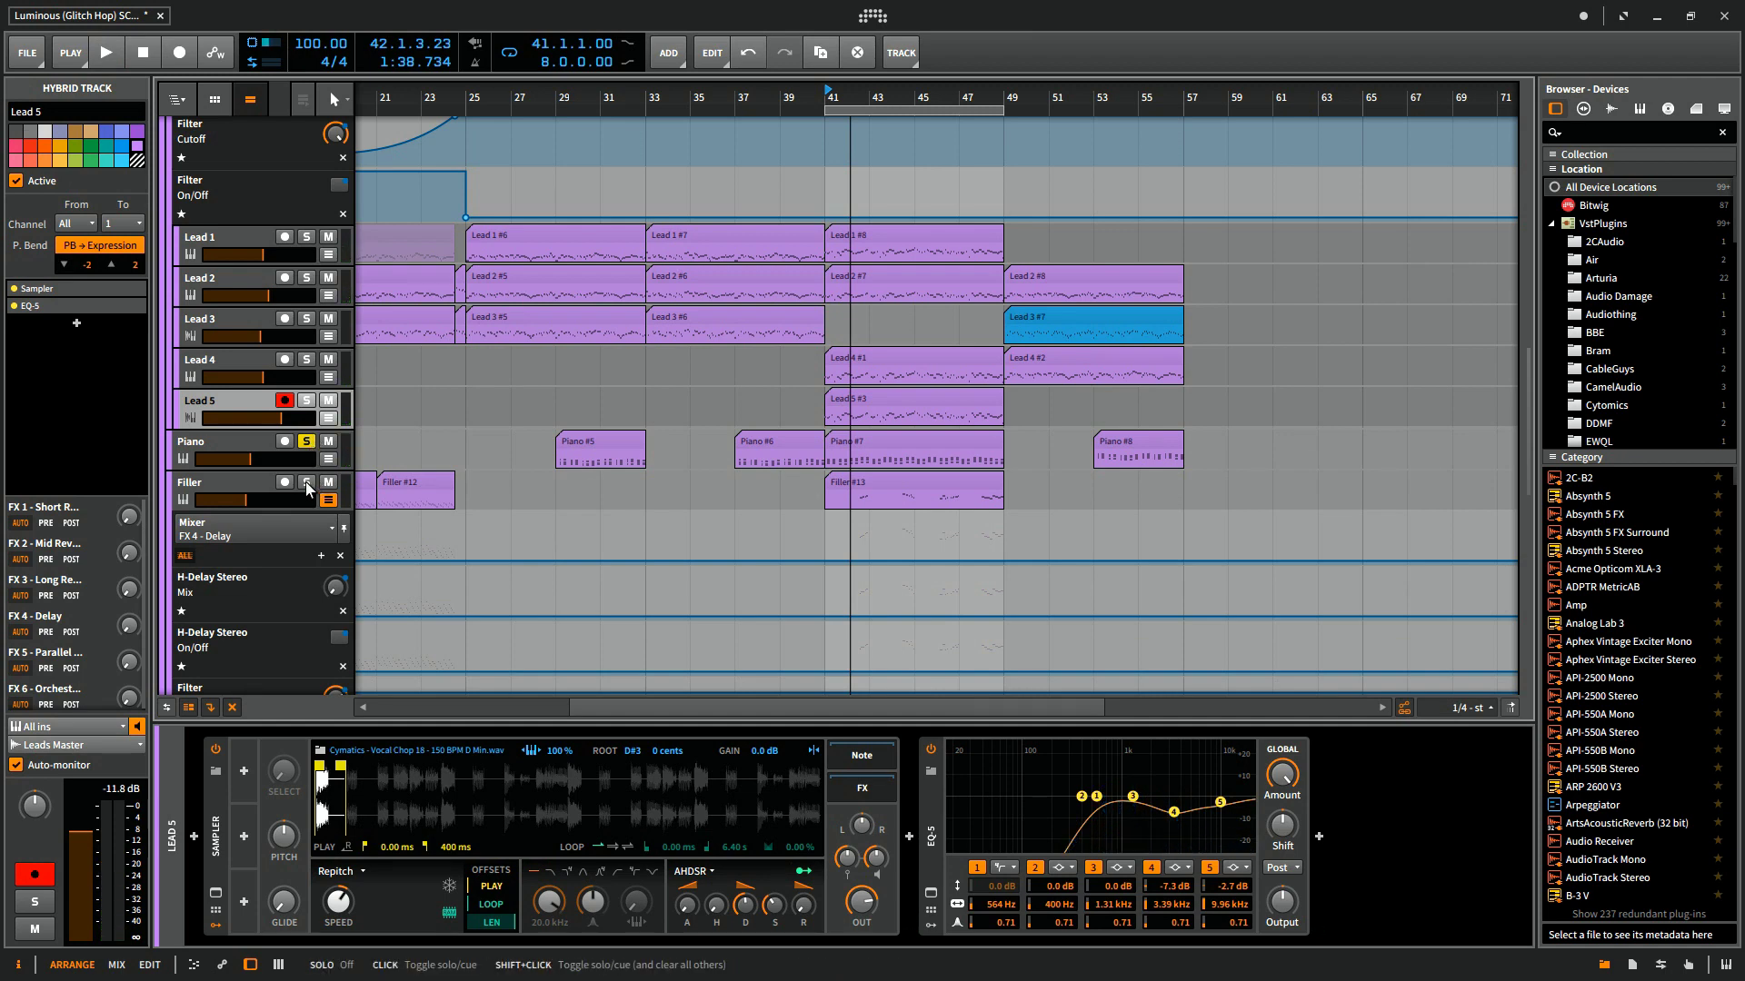
# Step: Solo the Filler track, audition its clip from bar 41 with its device chain shown, and increase the track's height
pyautogui.click(218, 491)
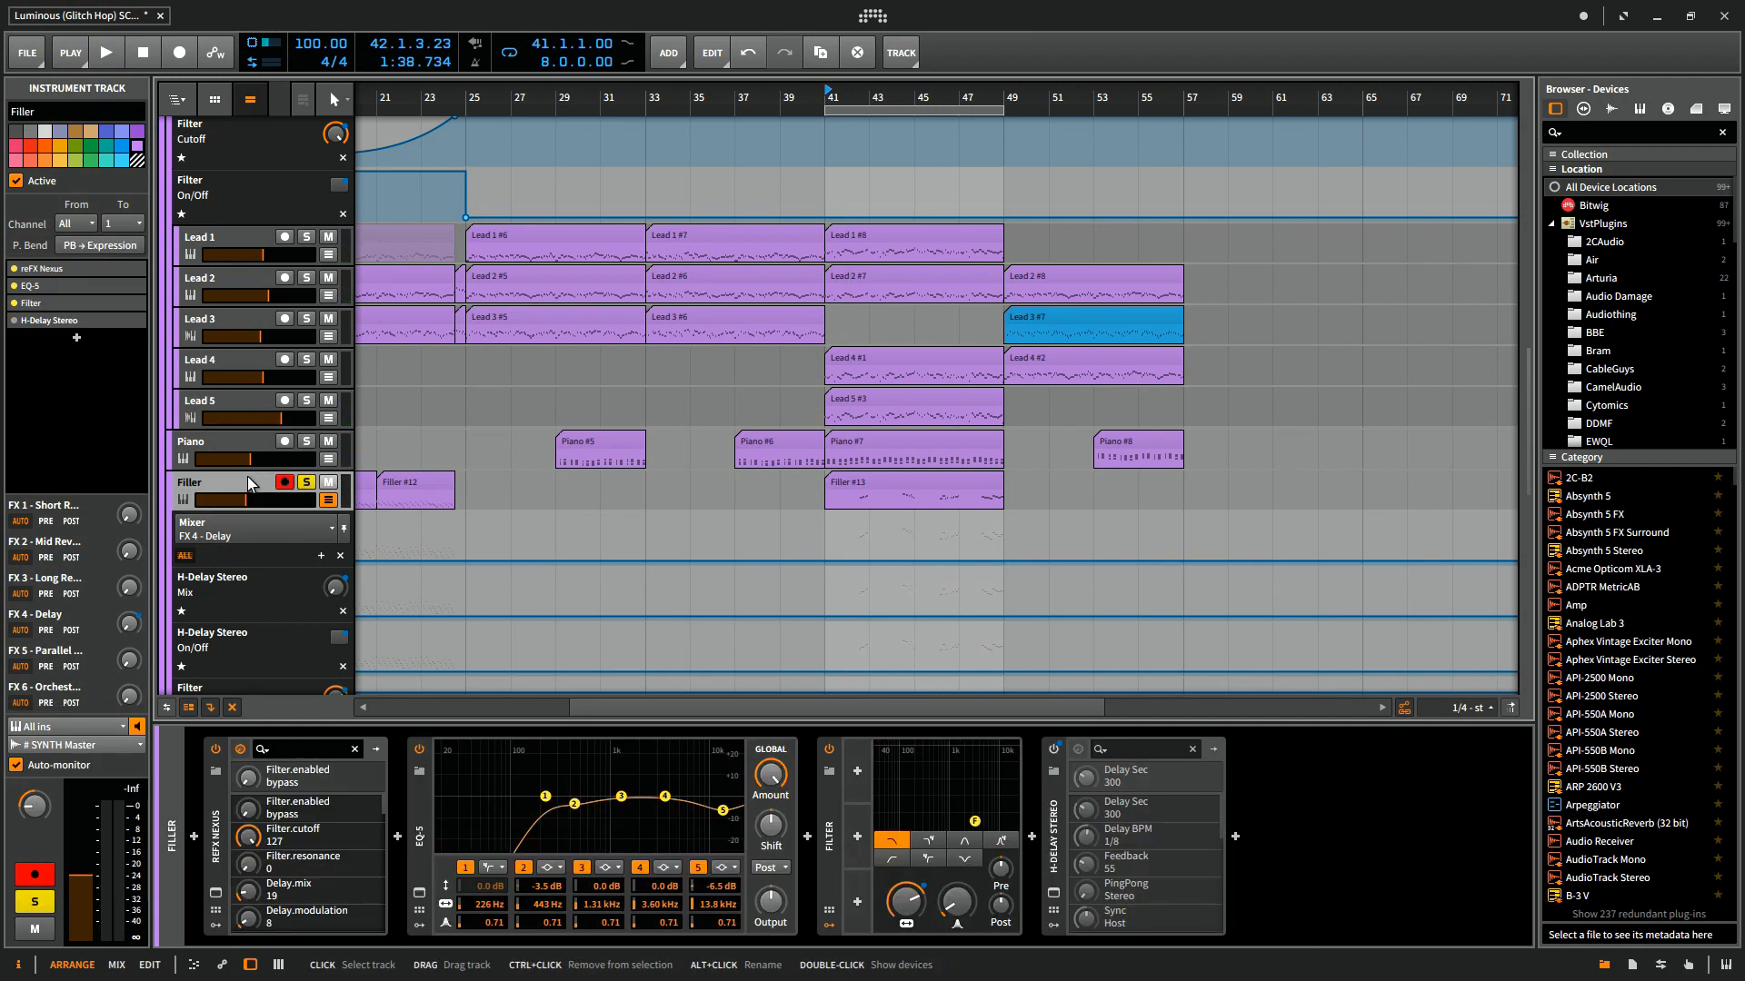
pyautogui.press('space')
pyautogui.moveTo(861, 482); pyautogui.dragTo(704, 590)
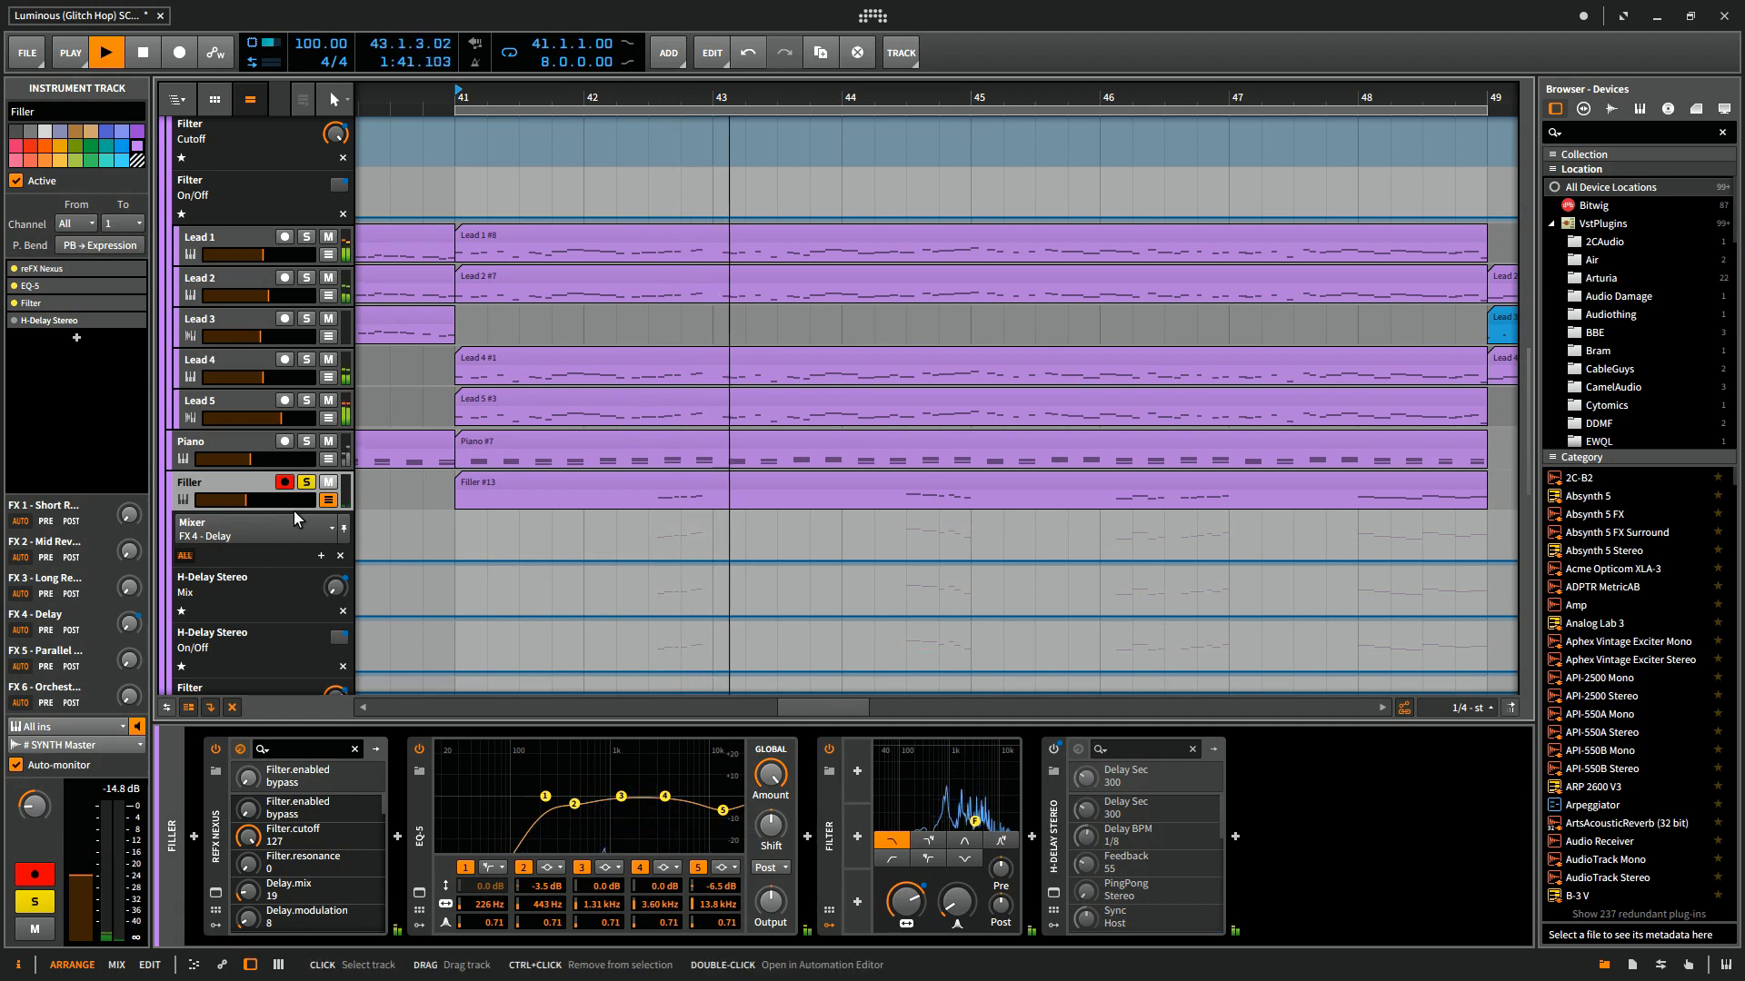
pyautogui.moveTo(292, 511); pyautogui.dragTo(292, 565)
# Step: Solo the whole SYNTH group, listen to the Drop 1 B section while reviewing the lead, piano and filler clips, and stop playback
pyautogui.scroll(15, 264, 327)
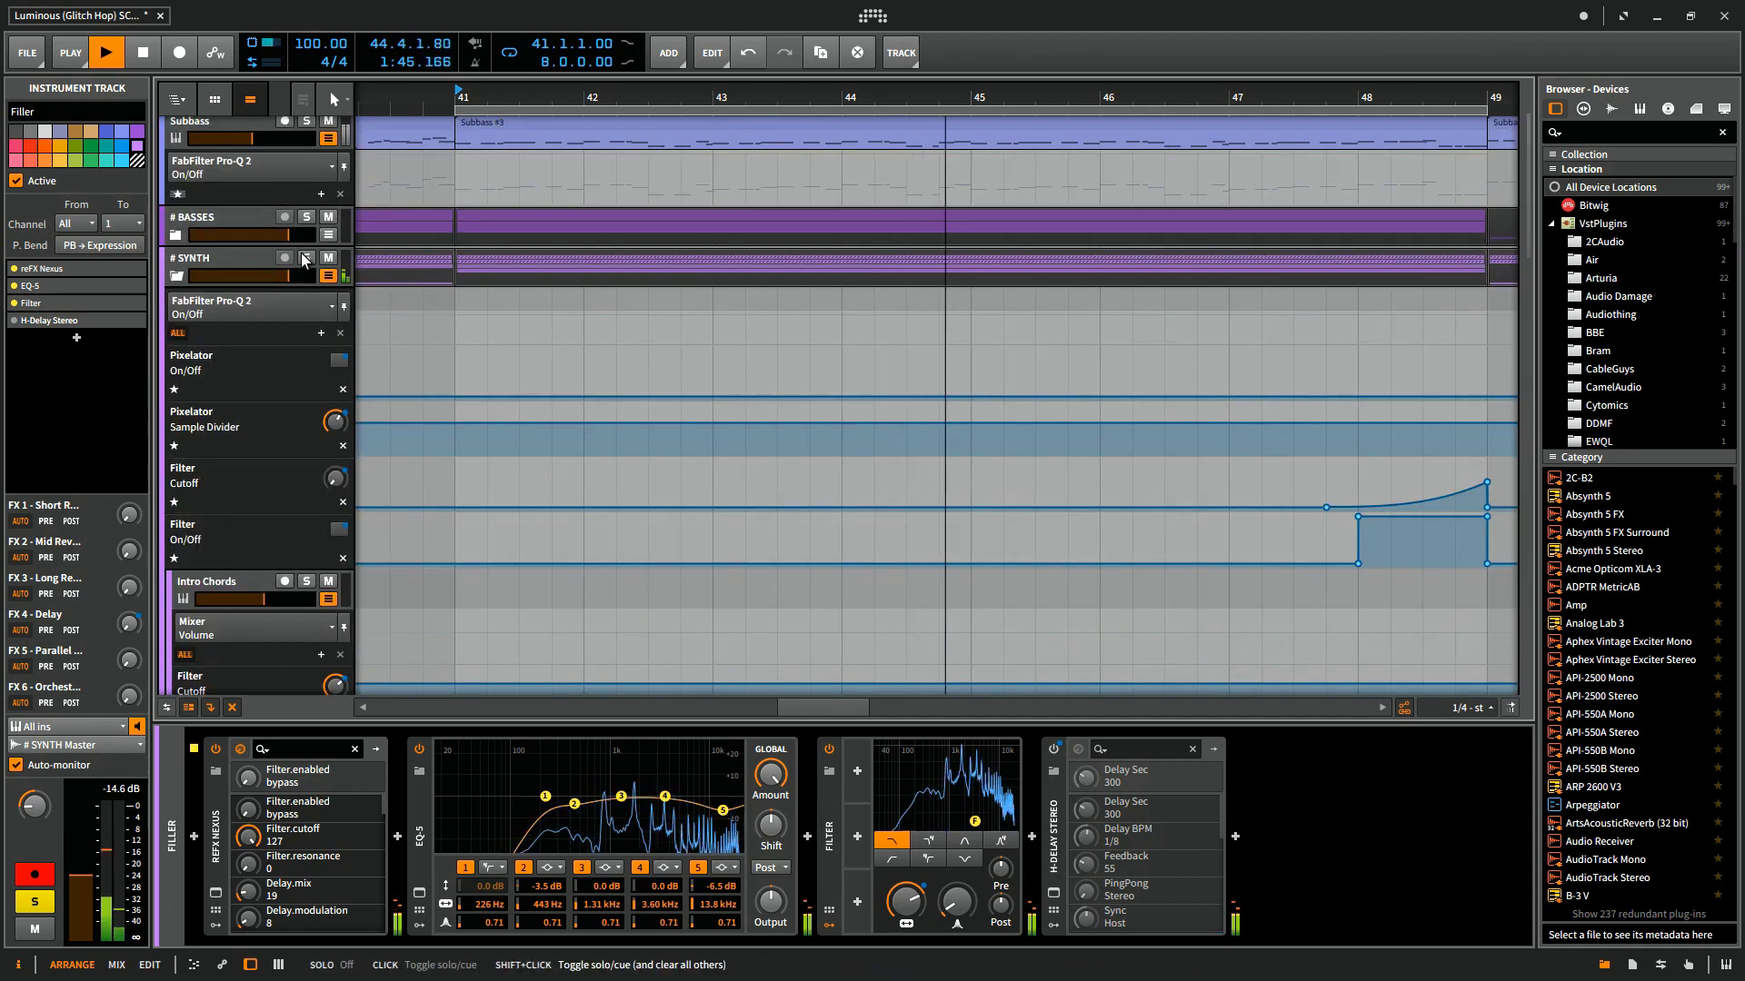
pyautogui.click(306, 258)
pyautogui.scroll(-5, 697, 330)
pyautogui.scroll(-3, 709, 322)
pyautogui.scroll(-5, 710, 322)
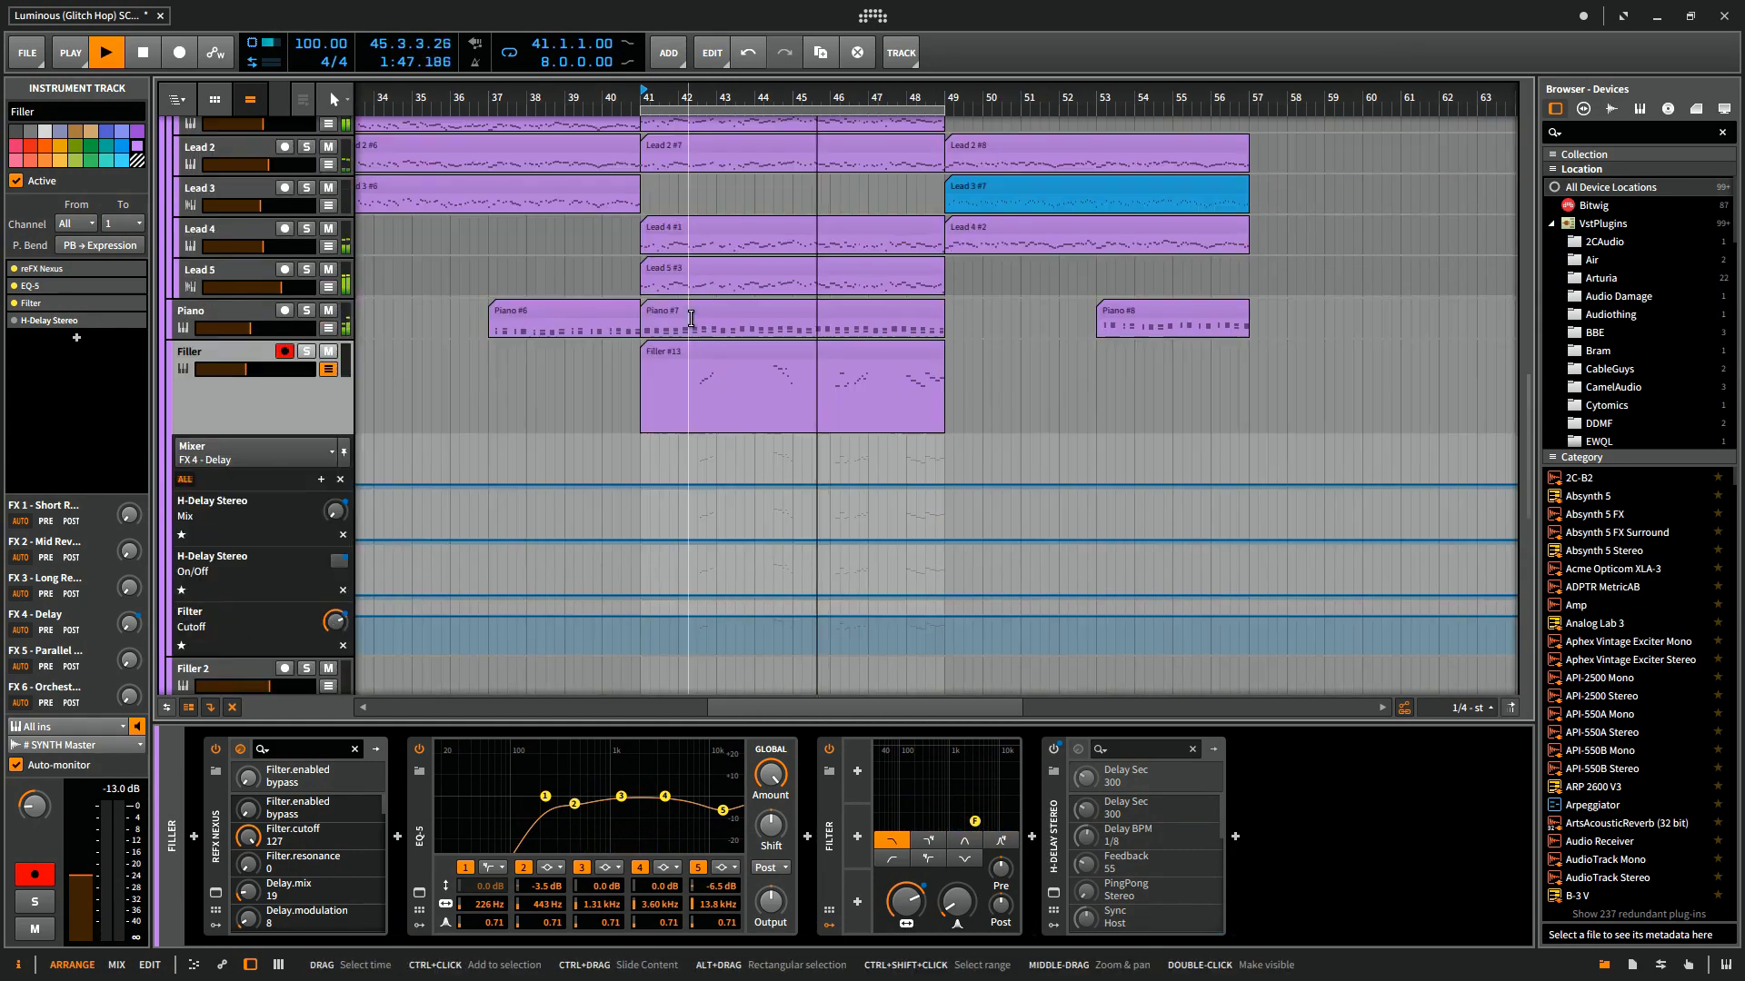
pyautogui.scroll(2, 683, 315)
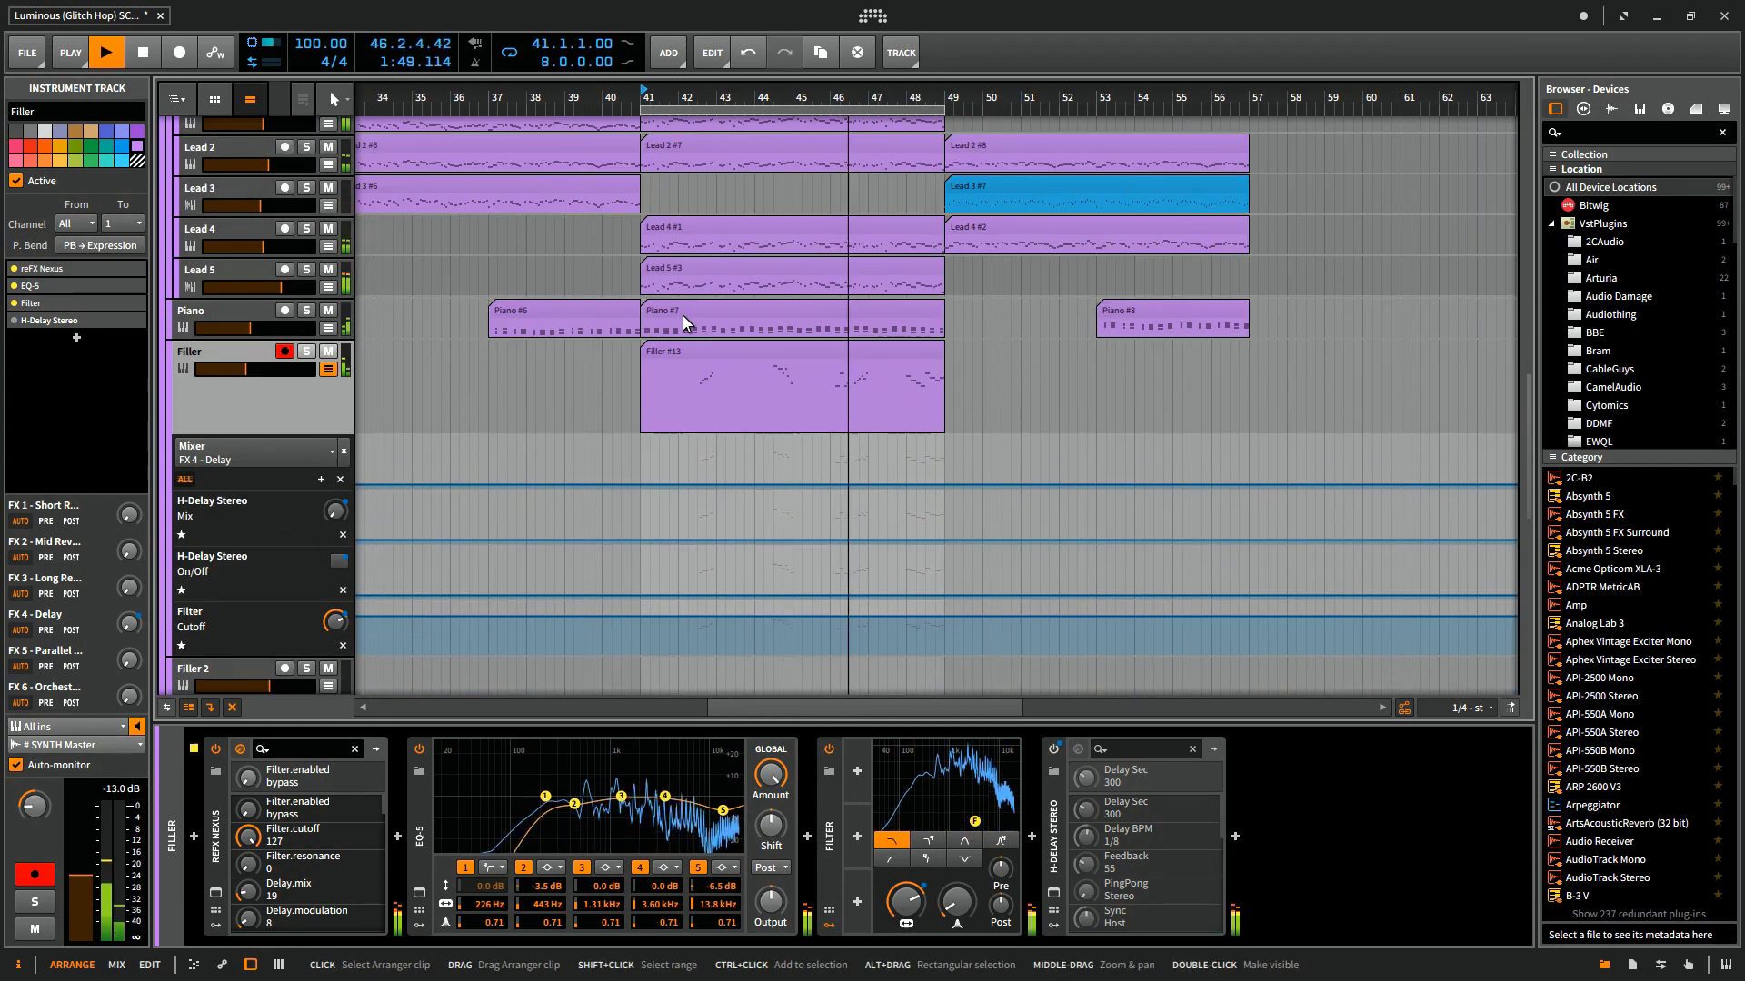
pyautogui.moveTo(1002, 260); pyautogui.dragTo(840, 338)
pyautogui.scroll(1, 927, 303)
pyautogui.press('space')
# Step: Review the Filler 2, Counter Lead and Glockenspiel tracks across the full arrangement, and return to the Chords and Leads groups
pyautogui.scroll(-4, 309, 359)
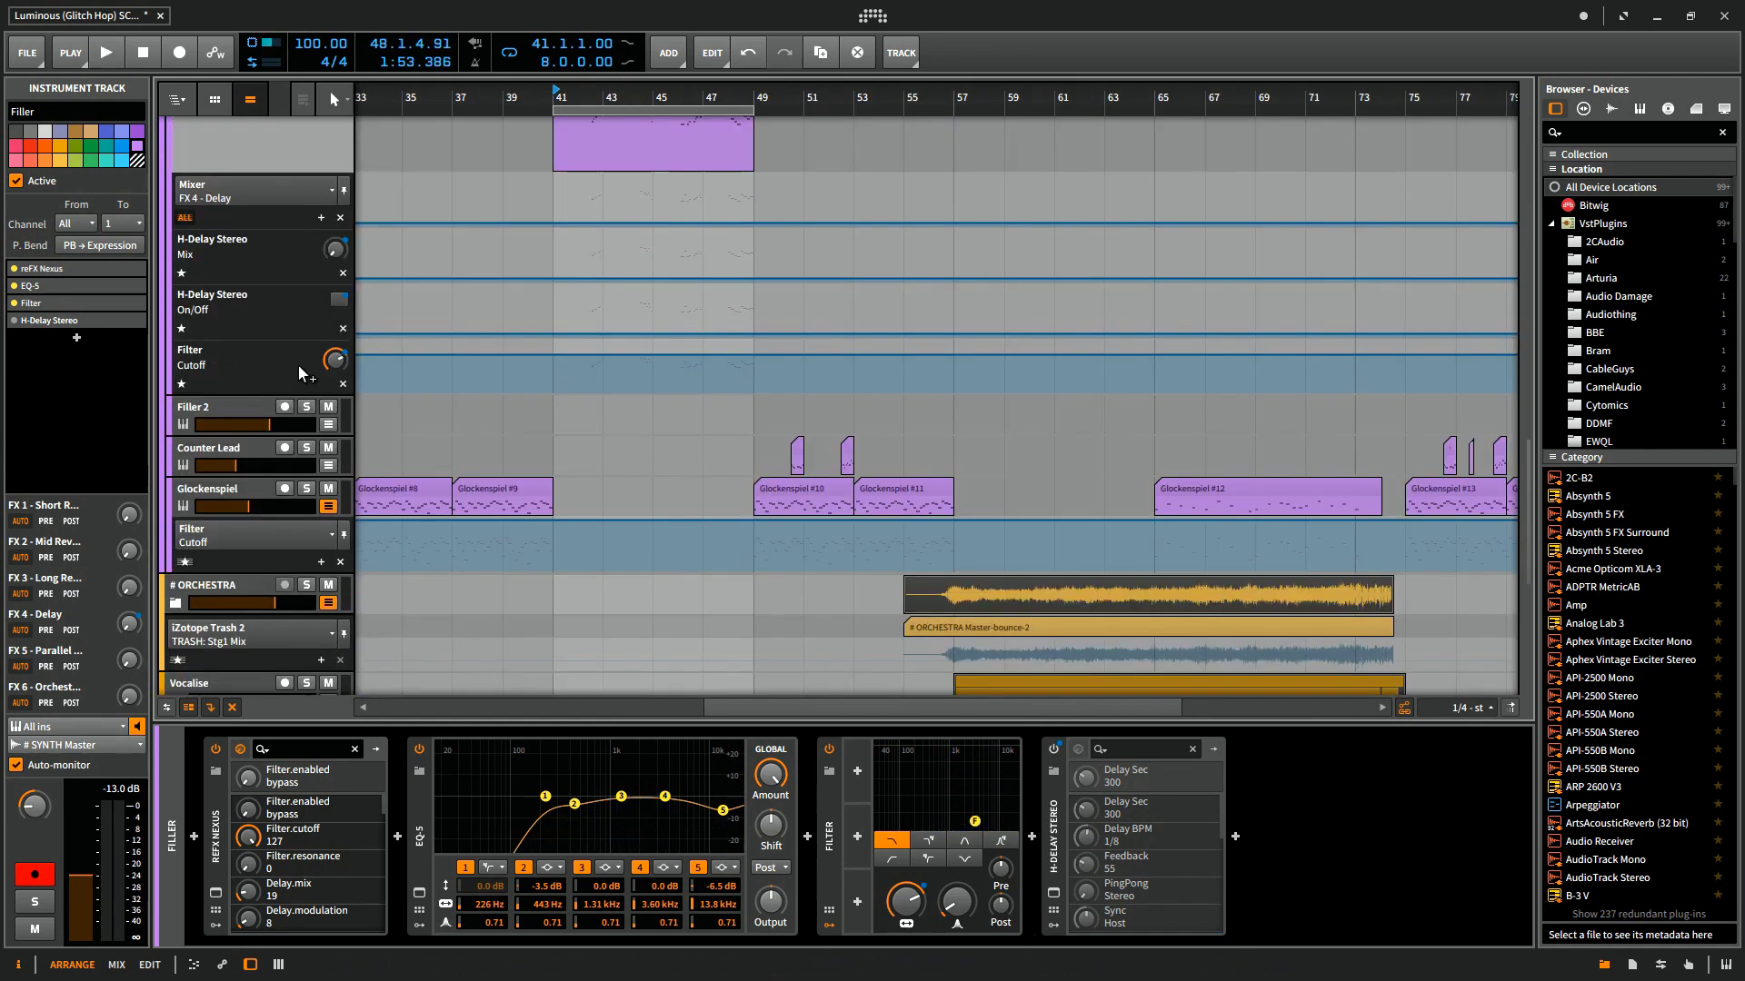
pyautogui.scroll(-2, 292, 365)
pyautogui.moveTo(509, 349); pyautogui.dragTo(651, 391)
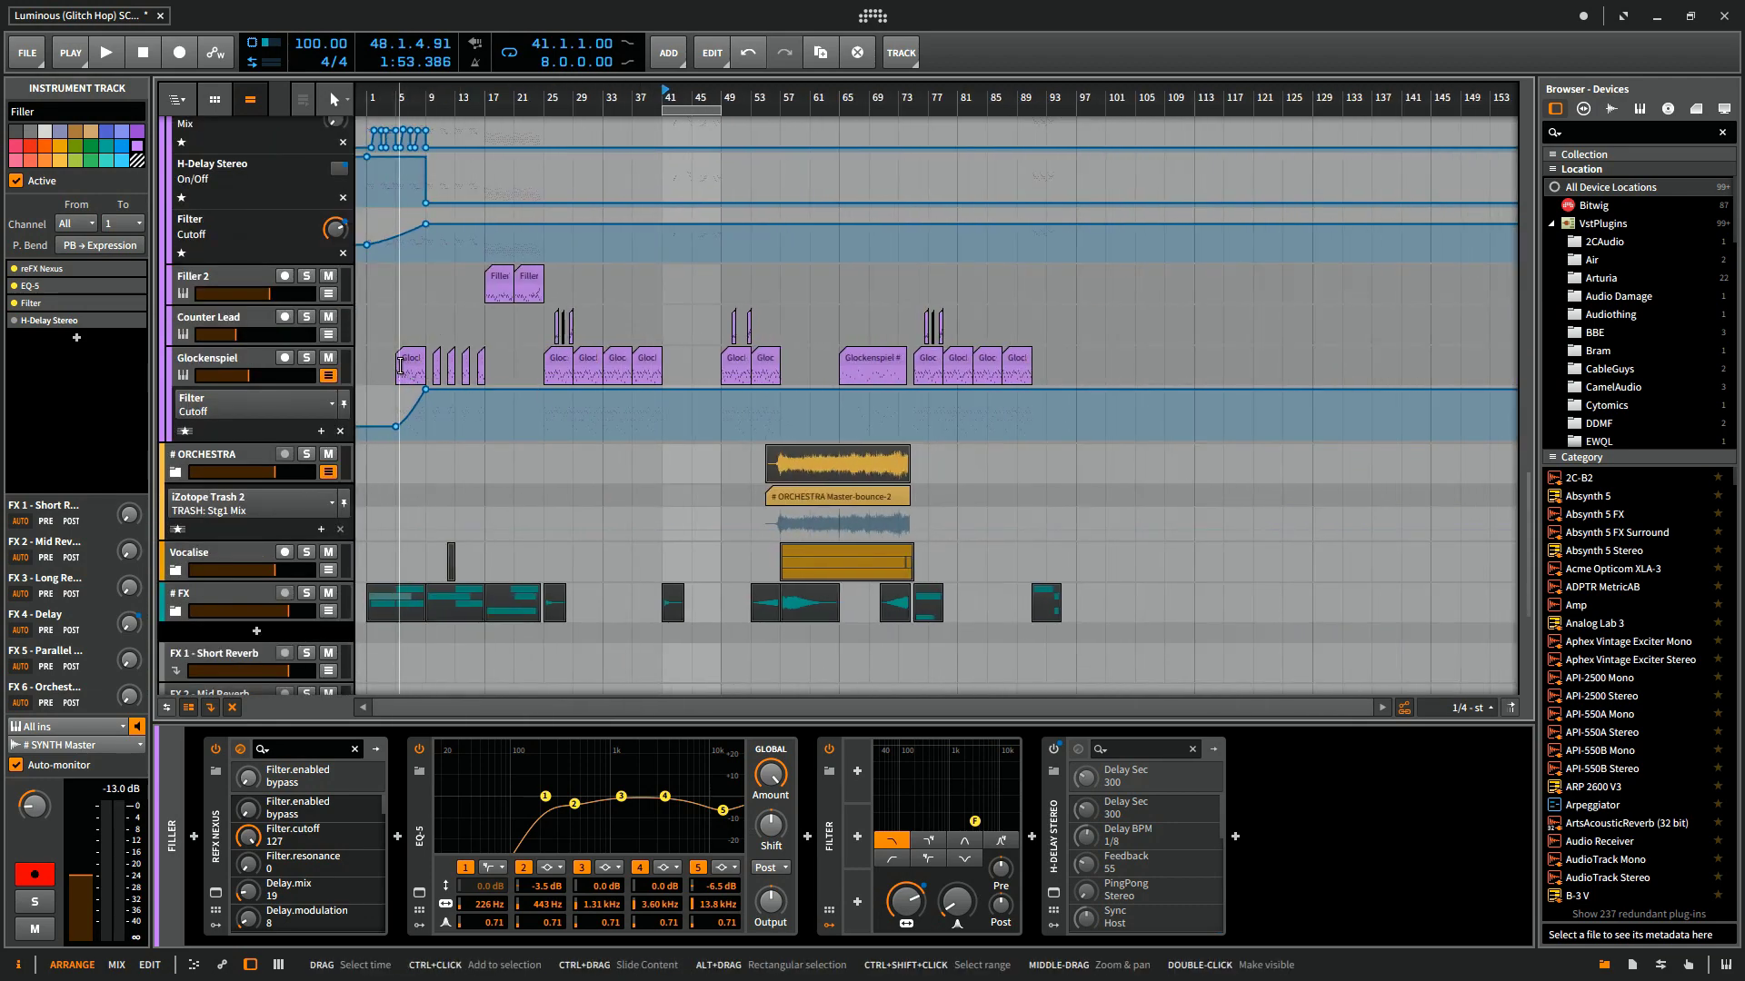
pyautogui.scroll(10, 400, 365)
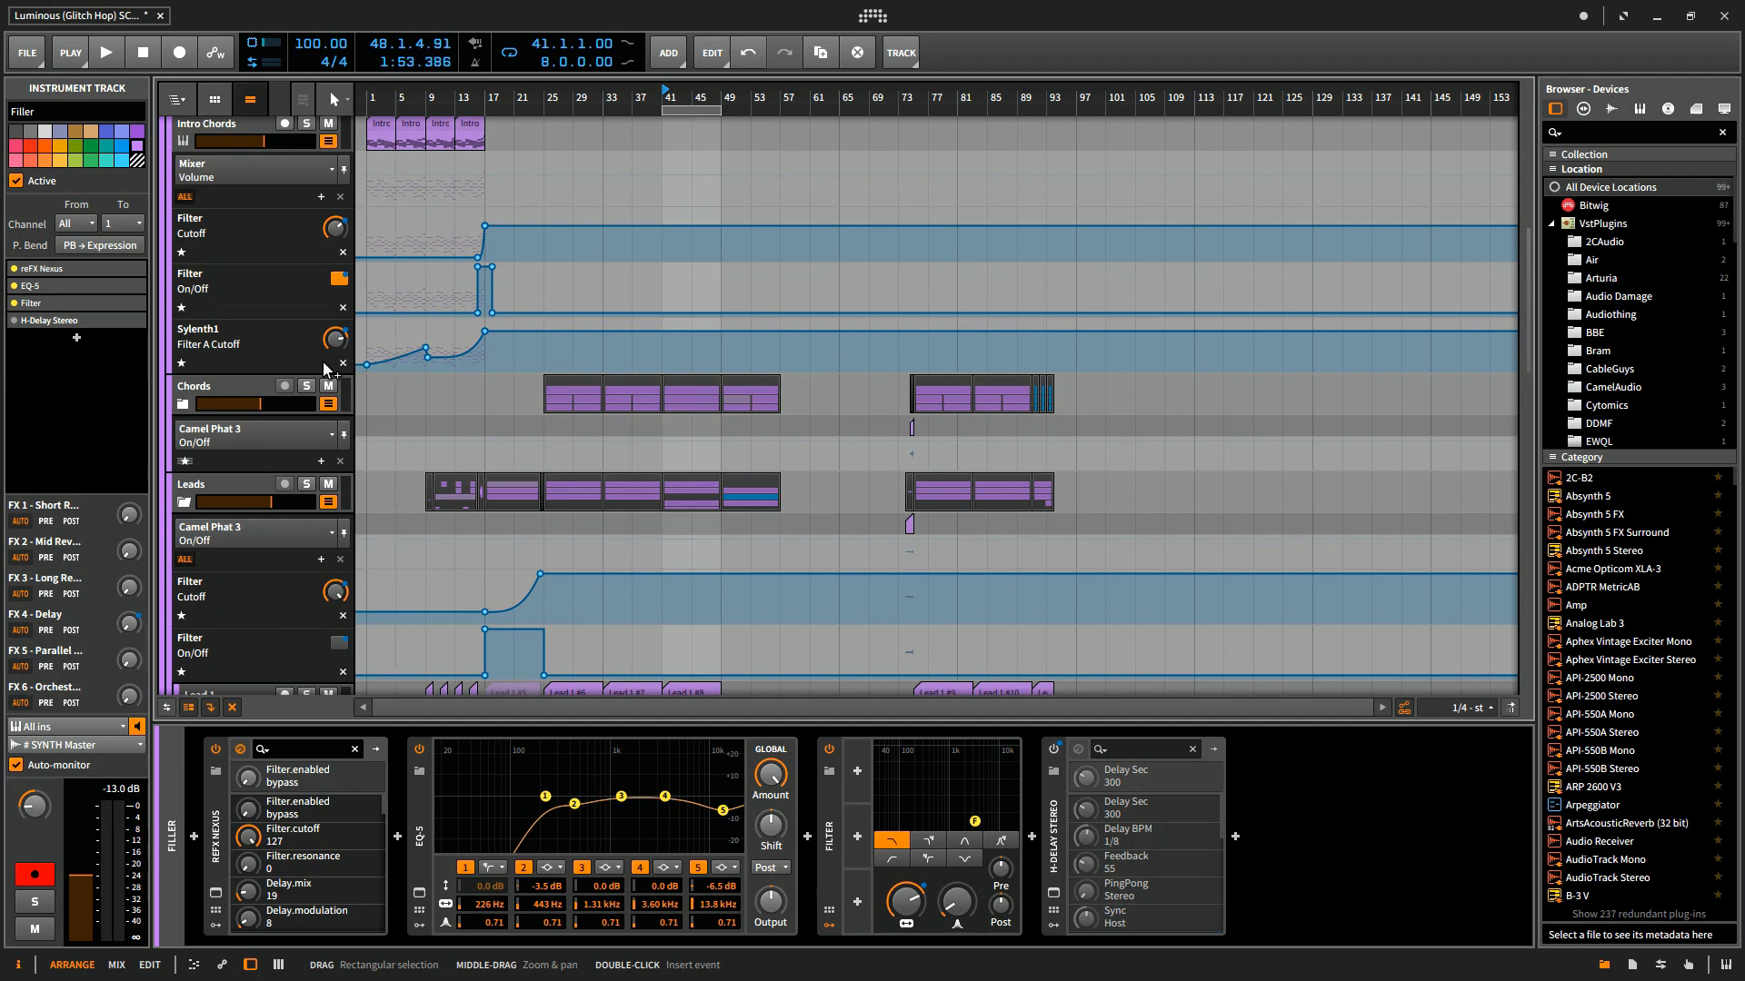
# Step: Collapse the SYNTH group and expand the ORCHESTRA group to show its child tracks
pyautogui.scroll(10, 326, 368)
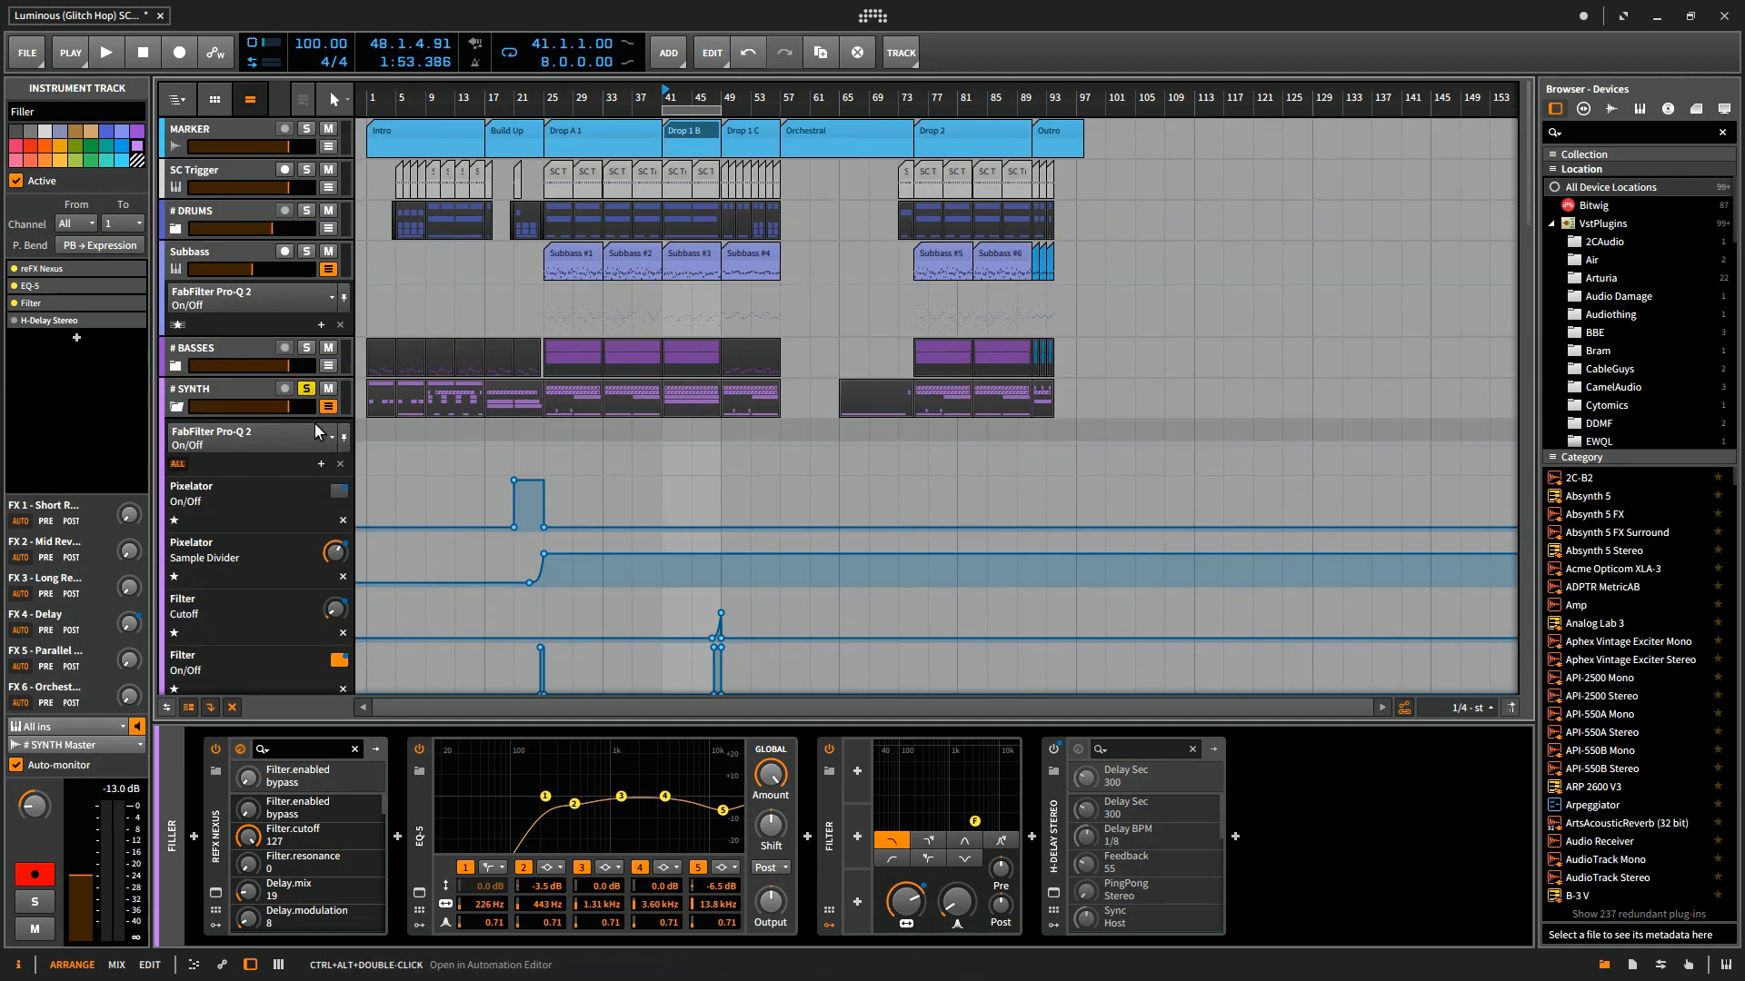
pyautogui.click(181, 411)
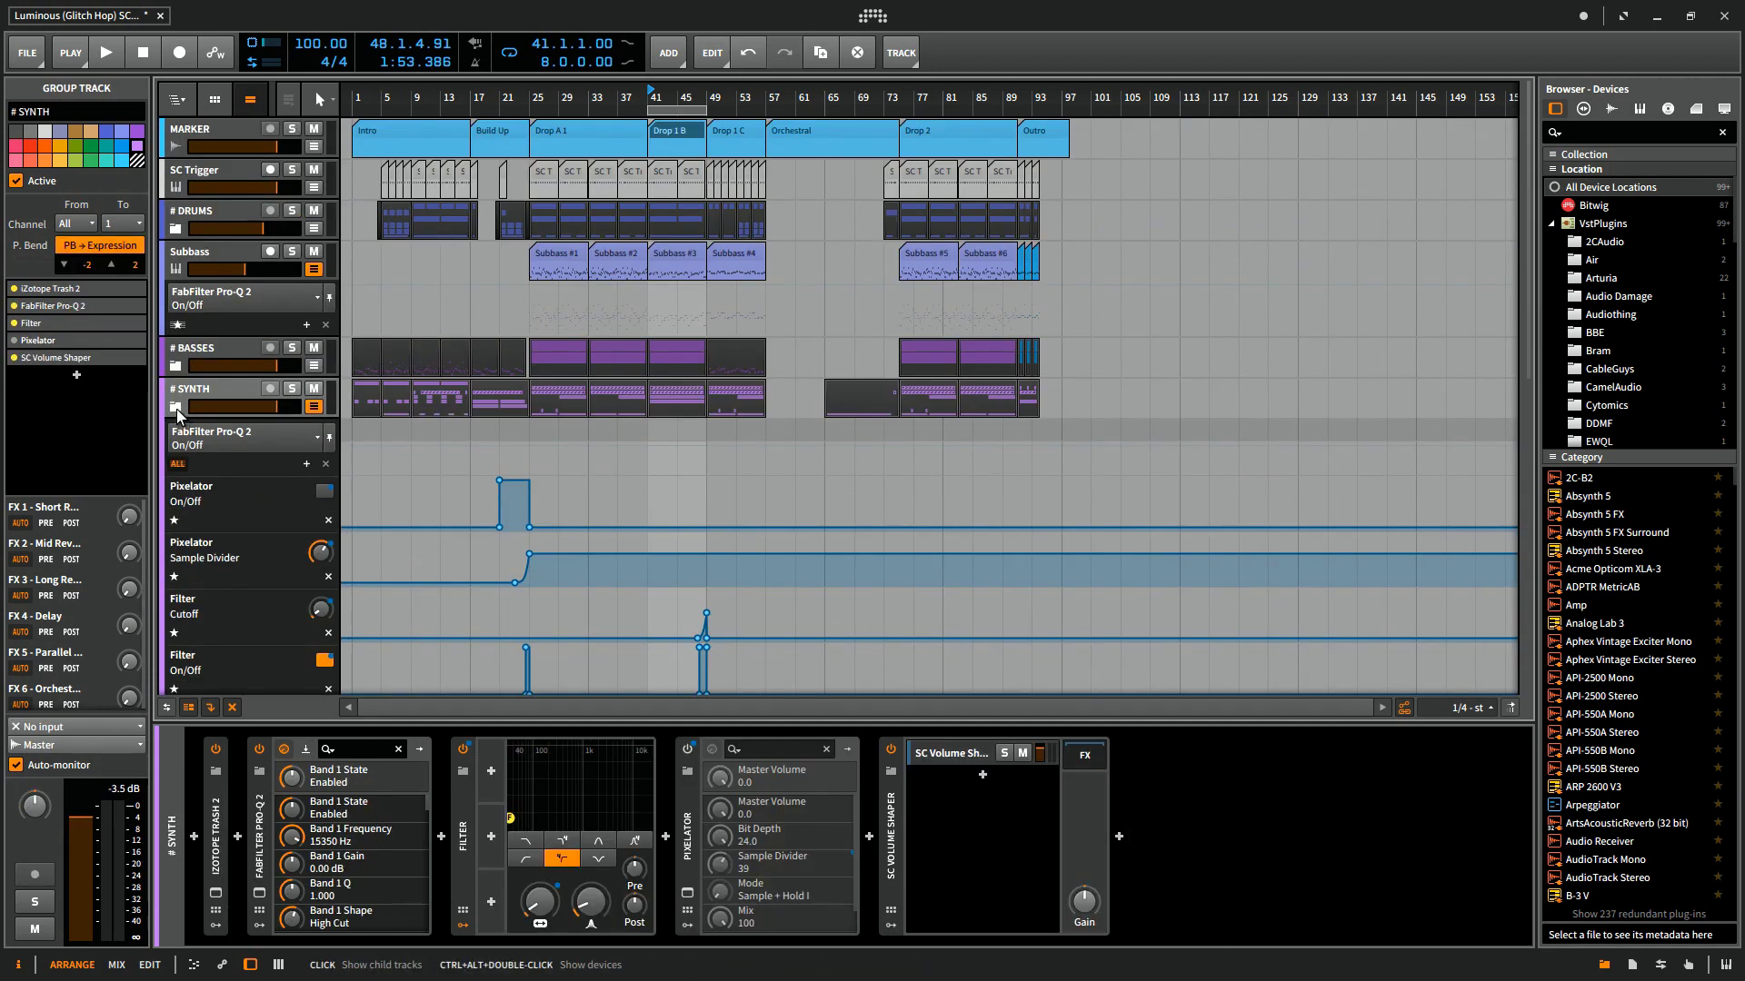
pyautogui.scroll(-5, 254, 414)
pyautogui.scroll(-2, 254, 415)
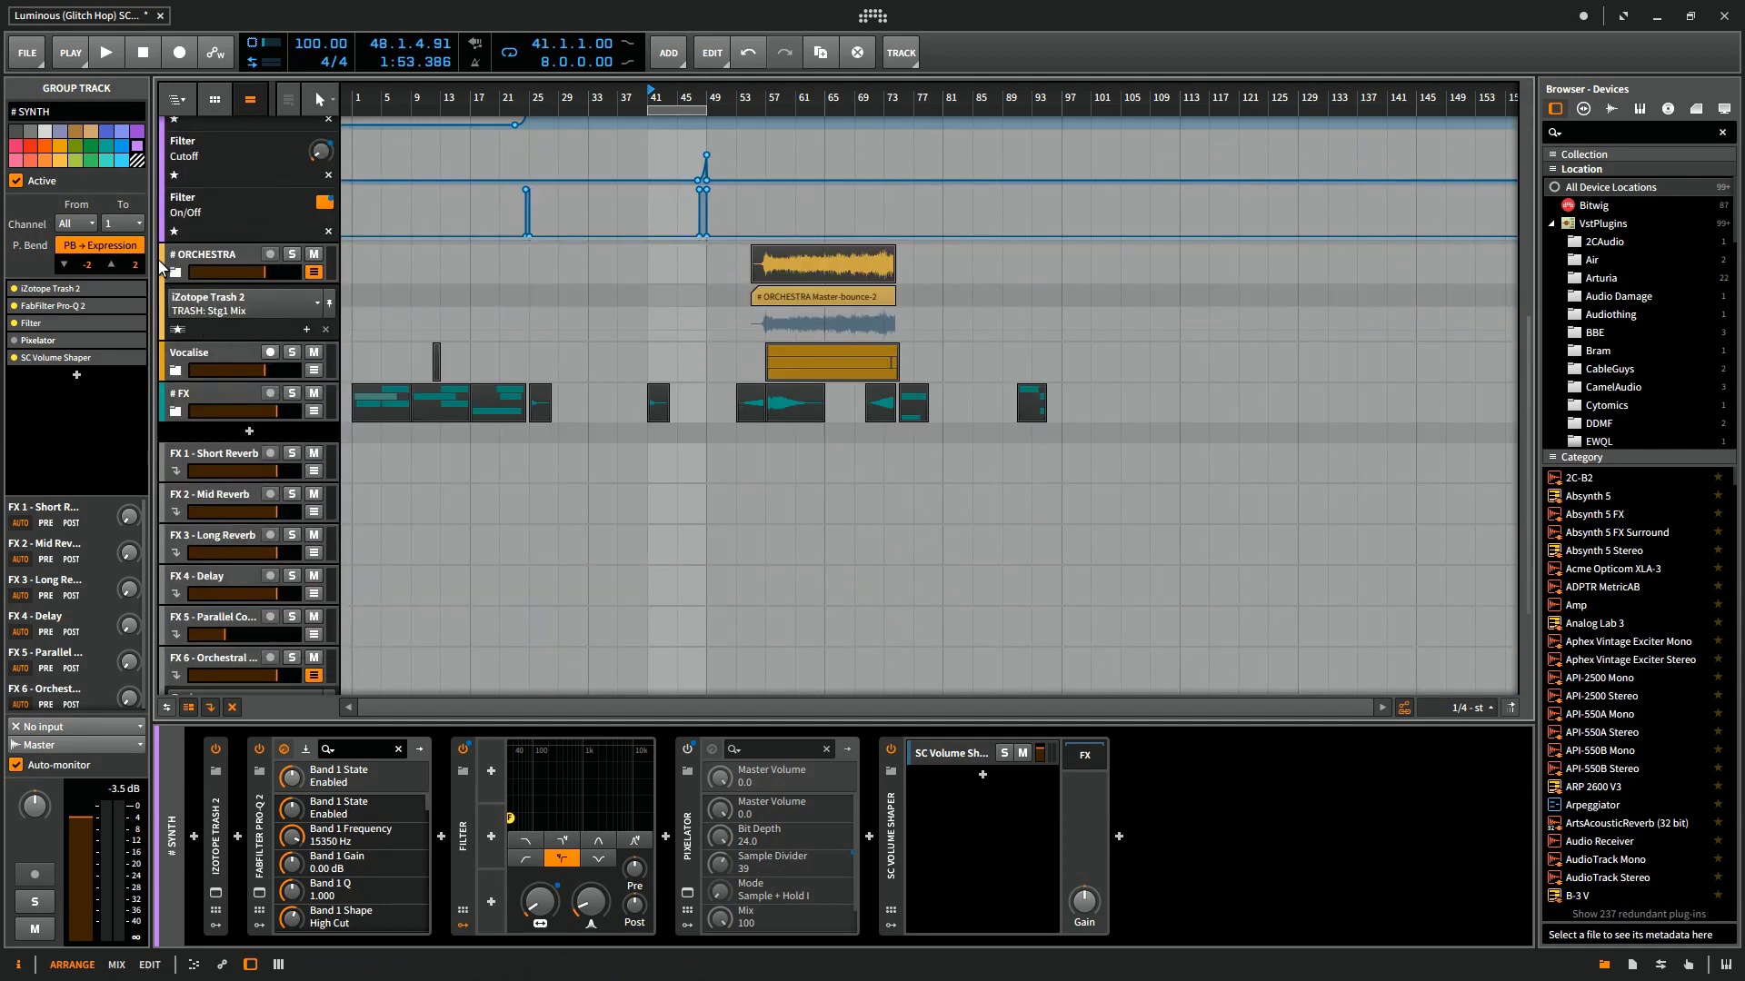
pyautogui.click(176, 274)
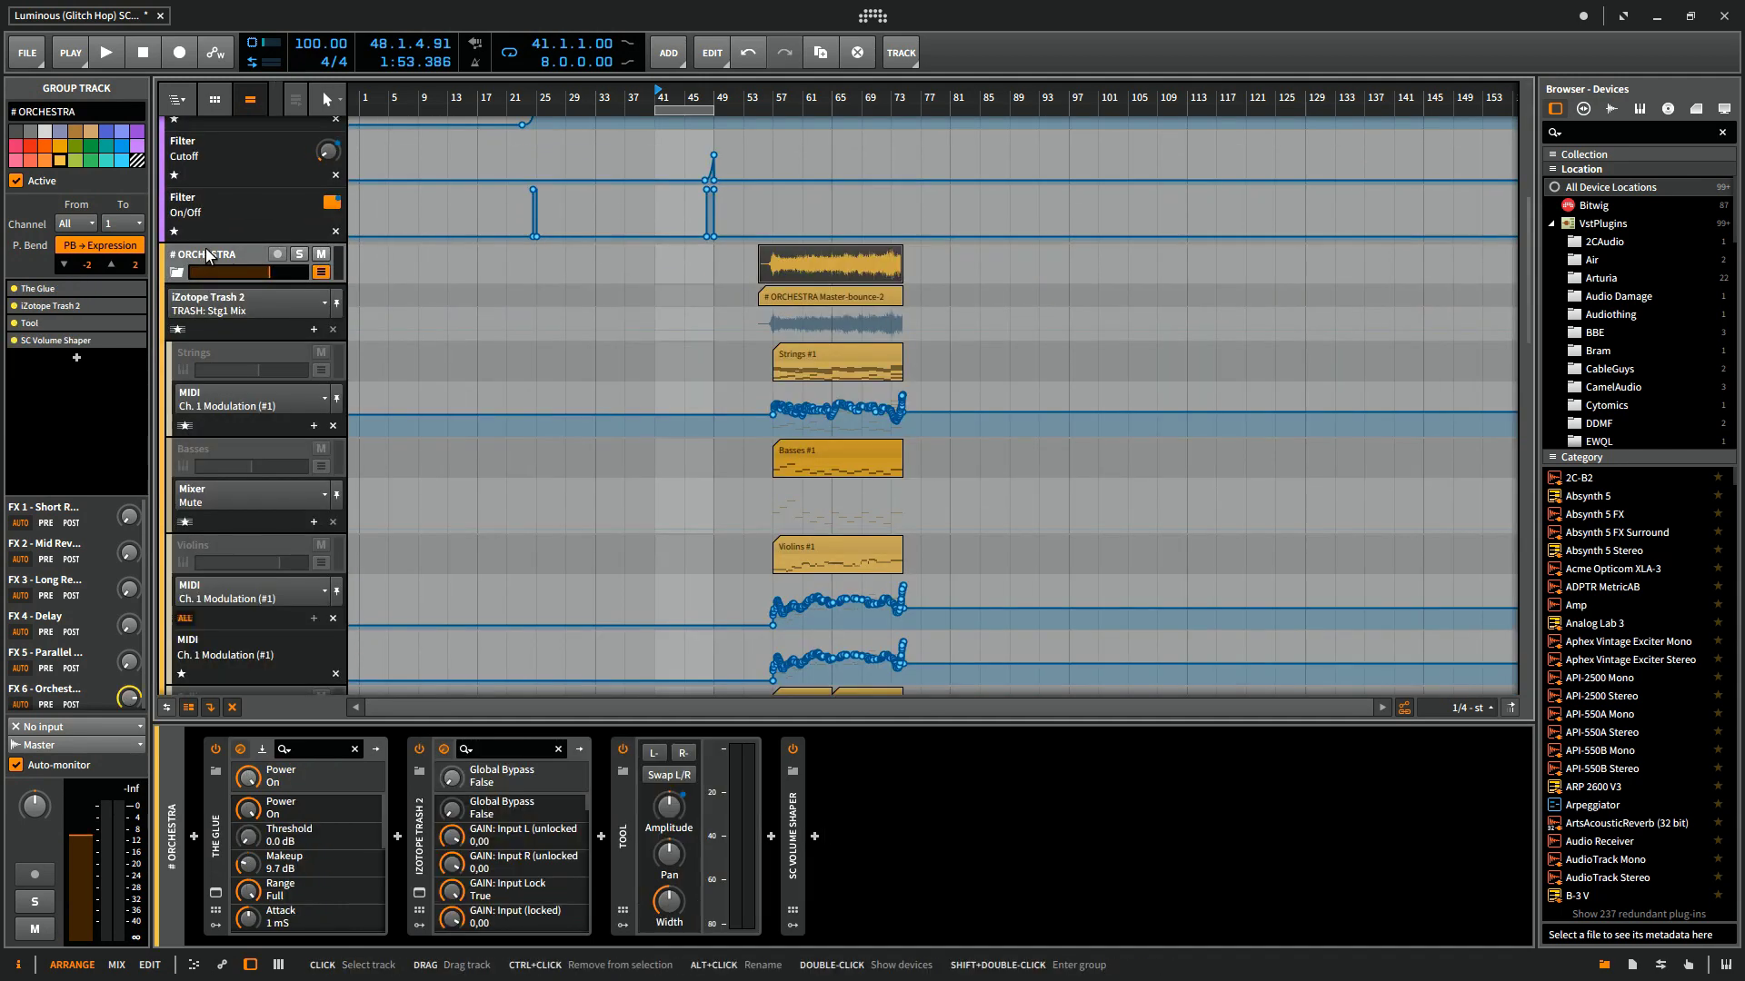
# Step: Delete the bounced ORCHESTRA master audio clip and activate all the group's child tracks from Strings to Orchestral BD
pyautogui.click(791, 251)
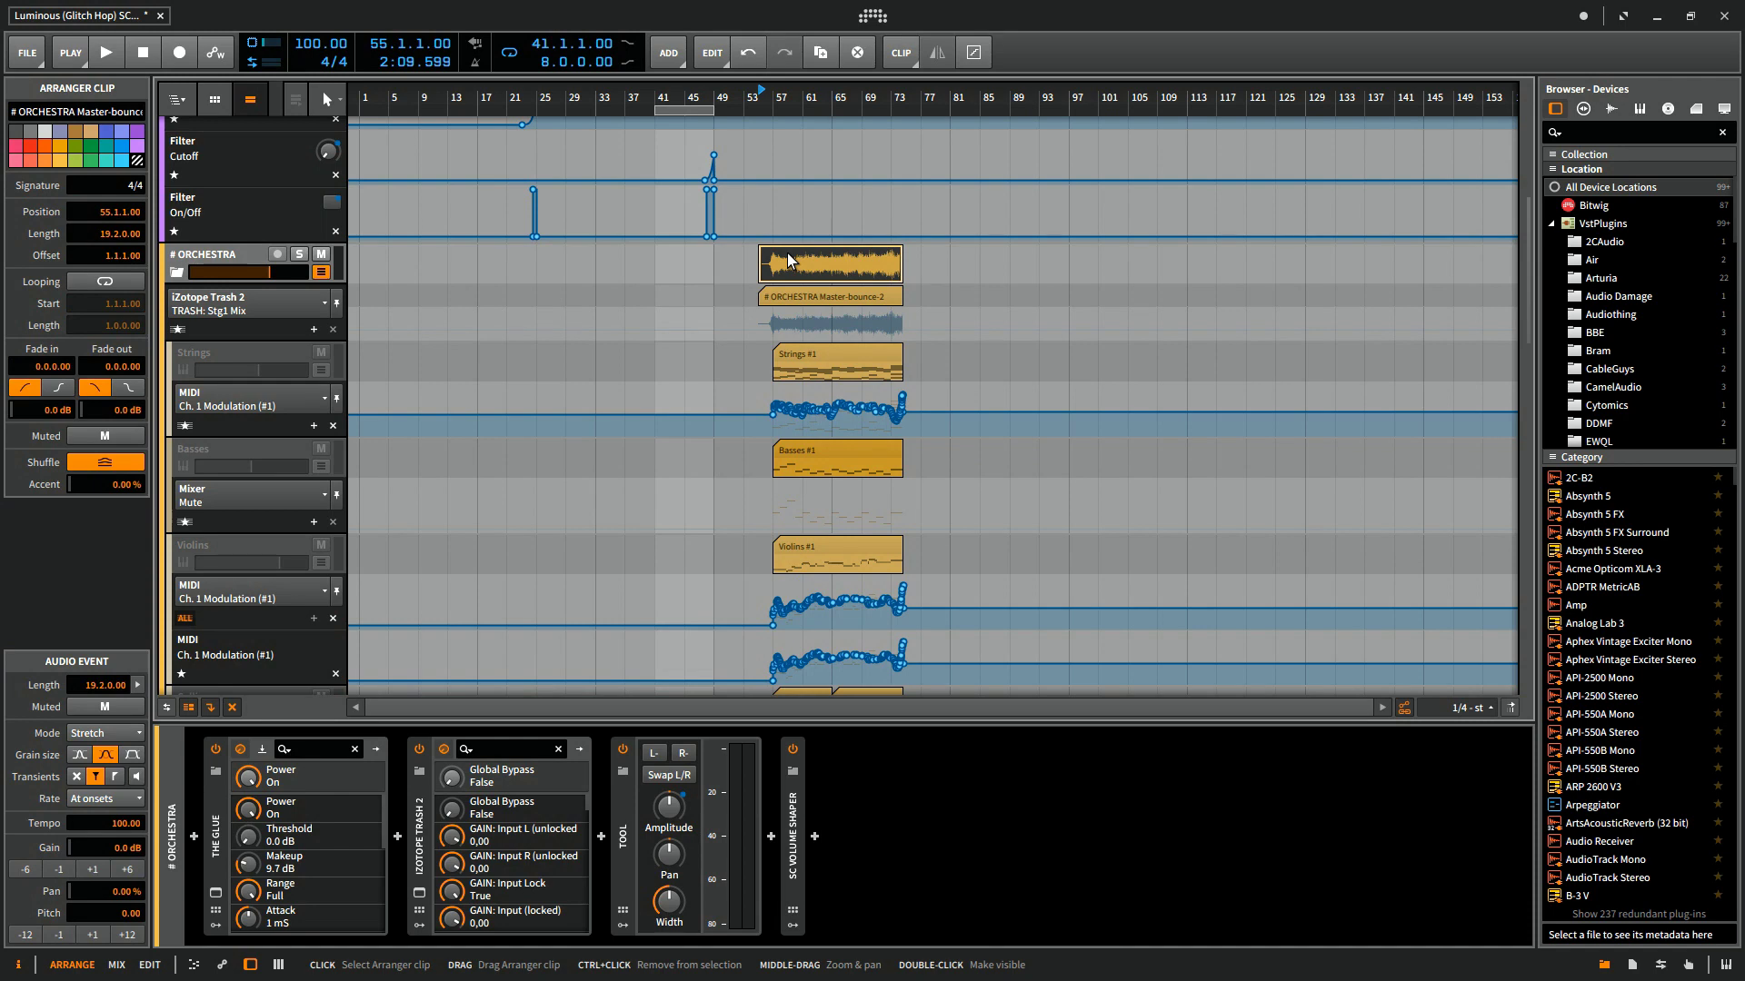
pyautogui.press('Delete')
pyautogui.click(236, 364)
pyautogui.scroll(-10, 263, 400)
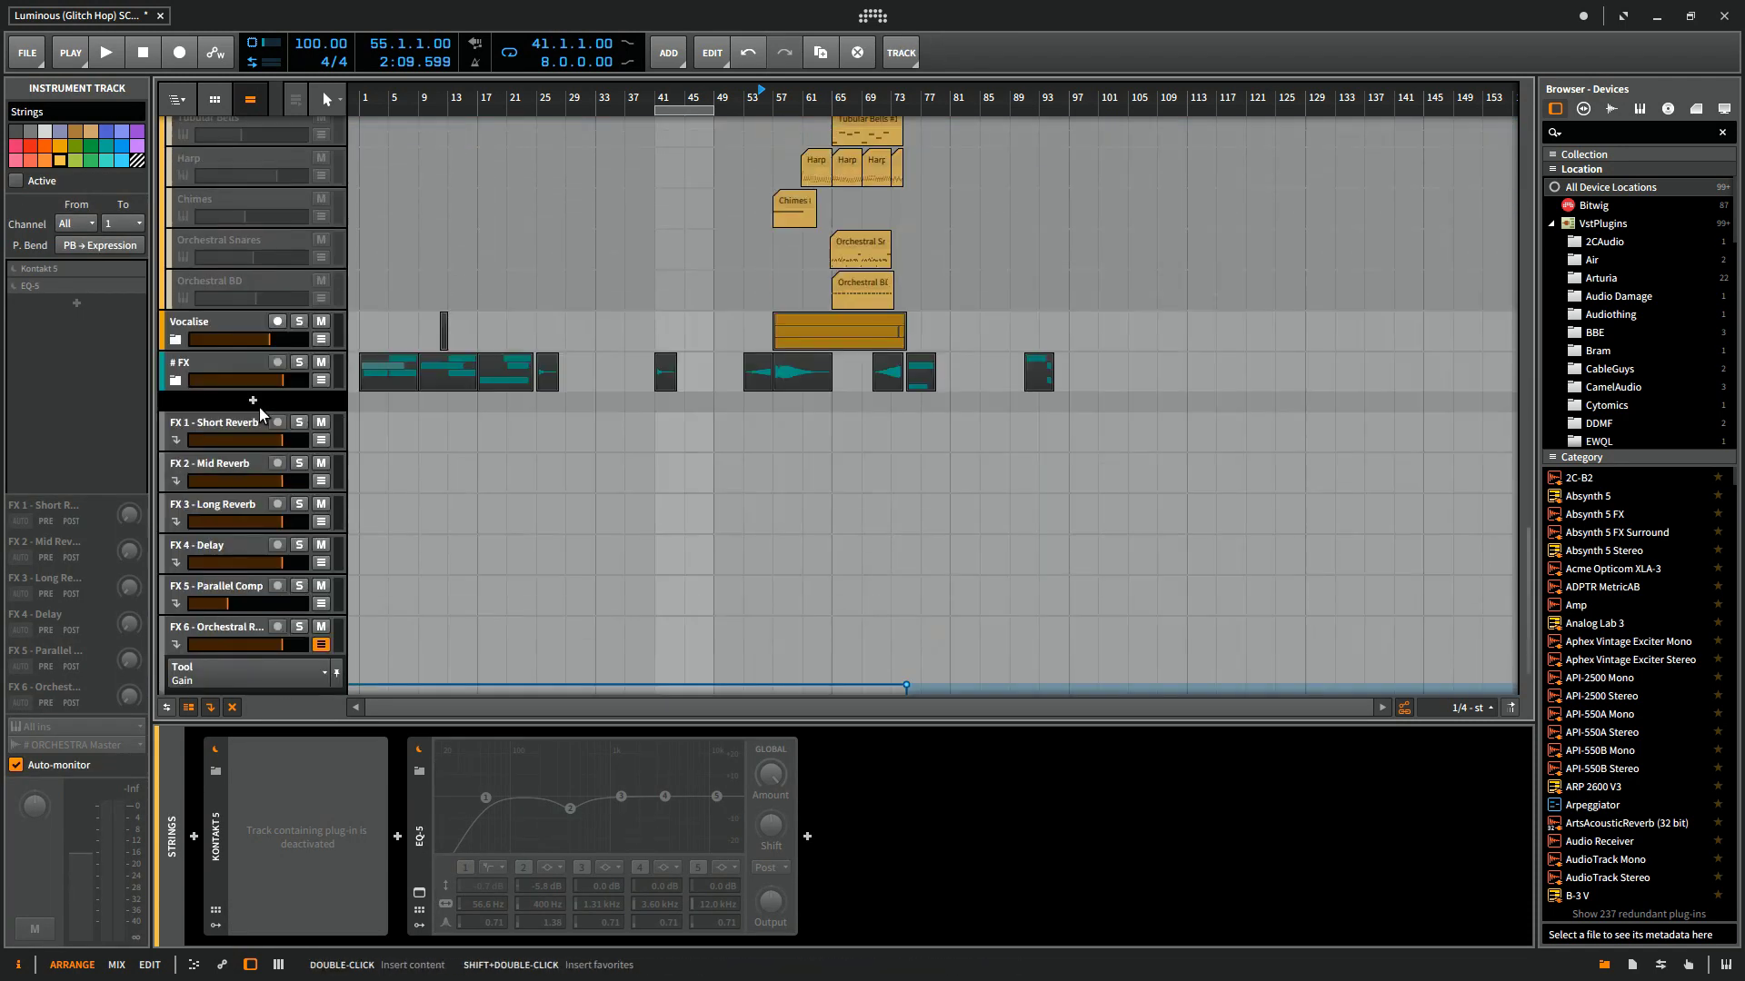
pyautogui.keyDown('shift'); pyautogui.click(227, 276); pyautogui.keyUp('shift')
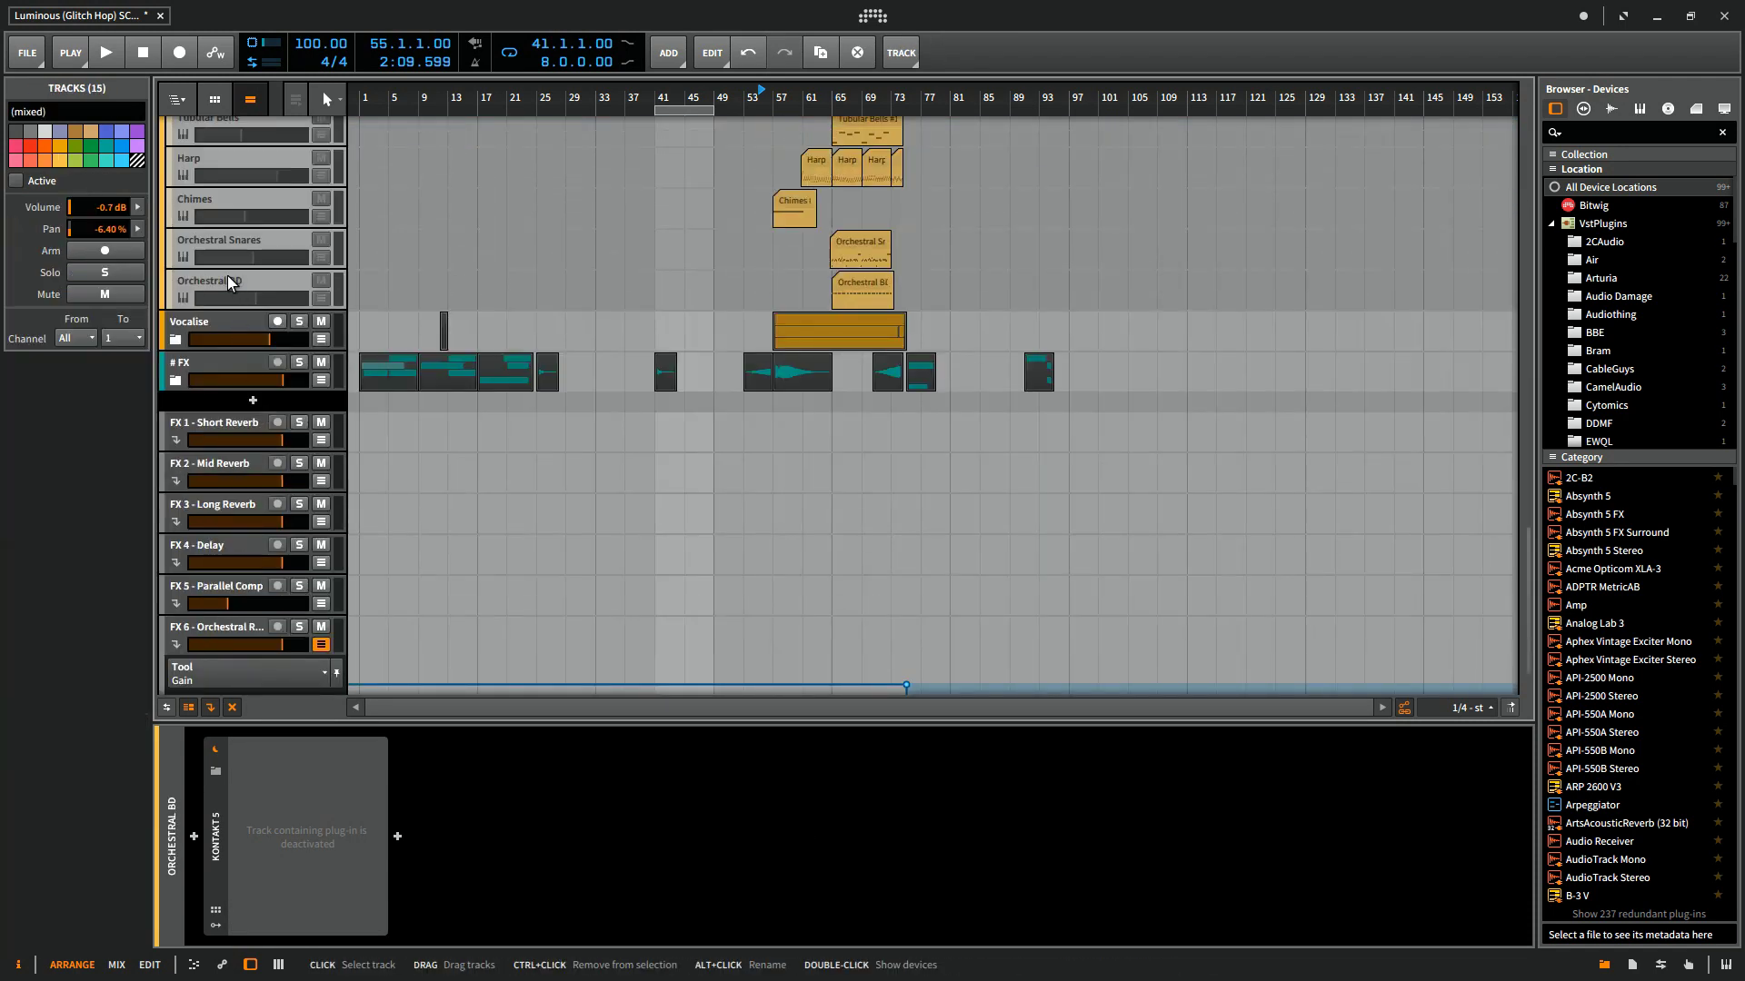
pyautogui.click(13, 182)
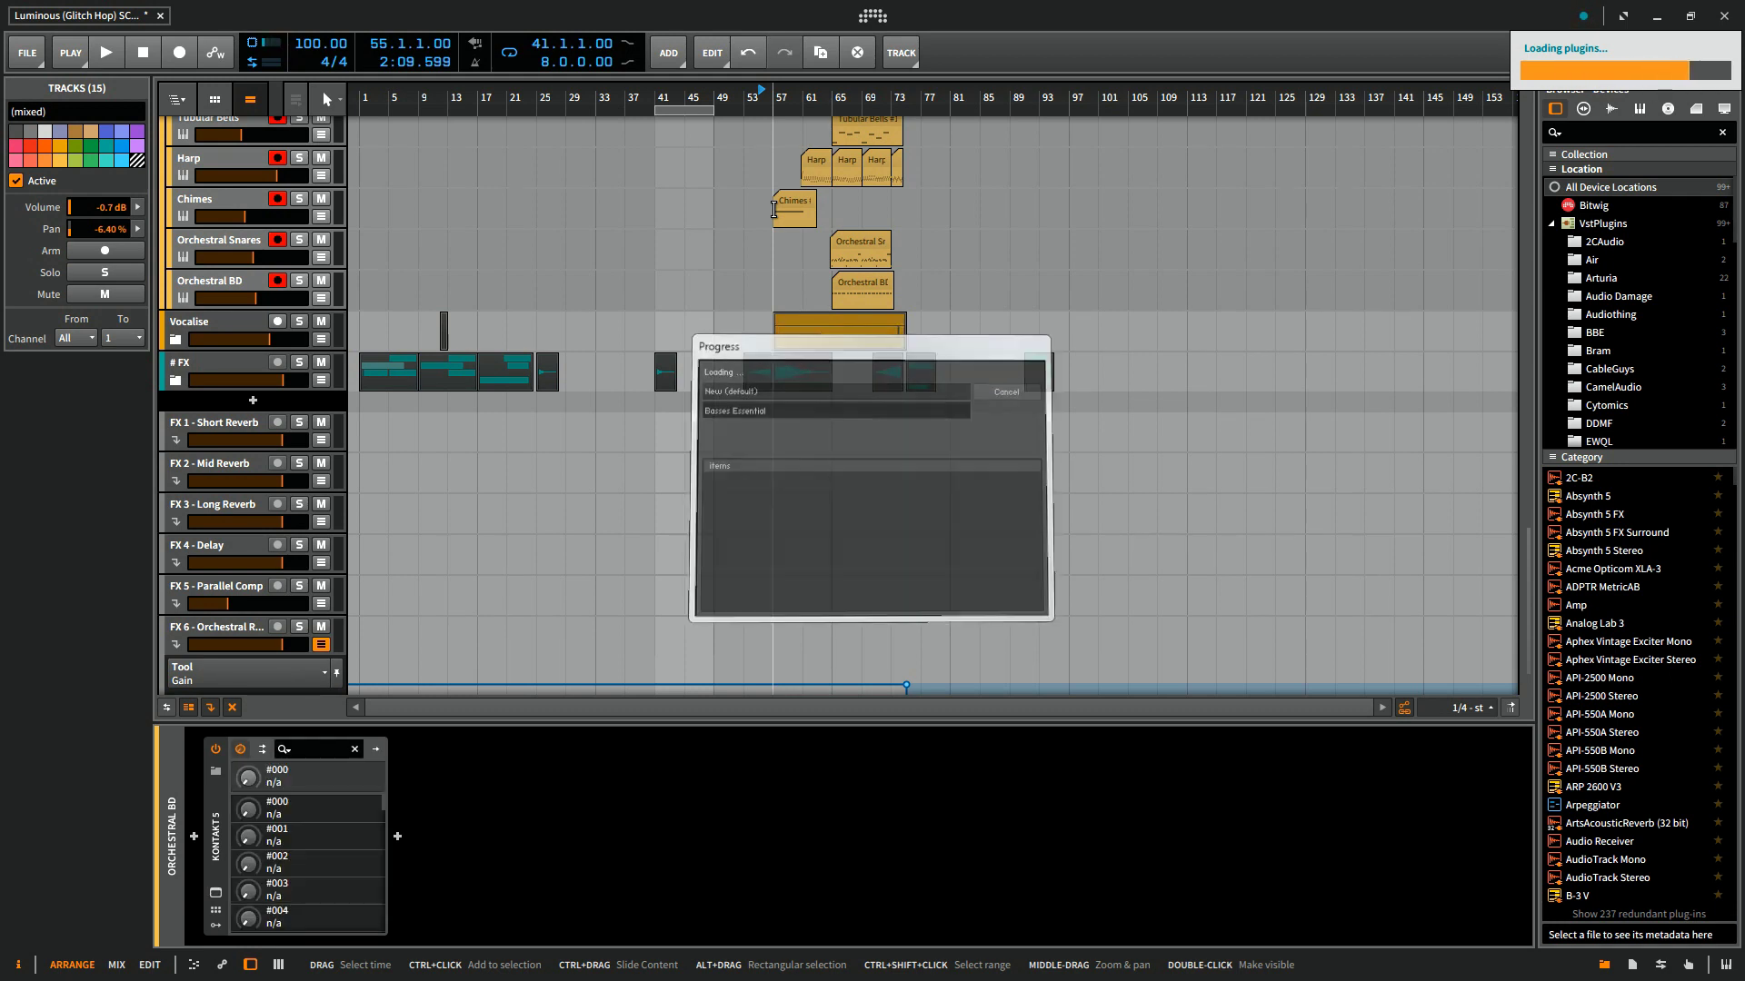
# Step: Look over the activated orchestral tracks and solo the whole ORCHESTRA group
pyautogui.moveTo(766, 276); pyautogui.dragTo(710, 265)
pyautogui.scroll(3, 712, 267)
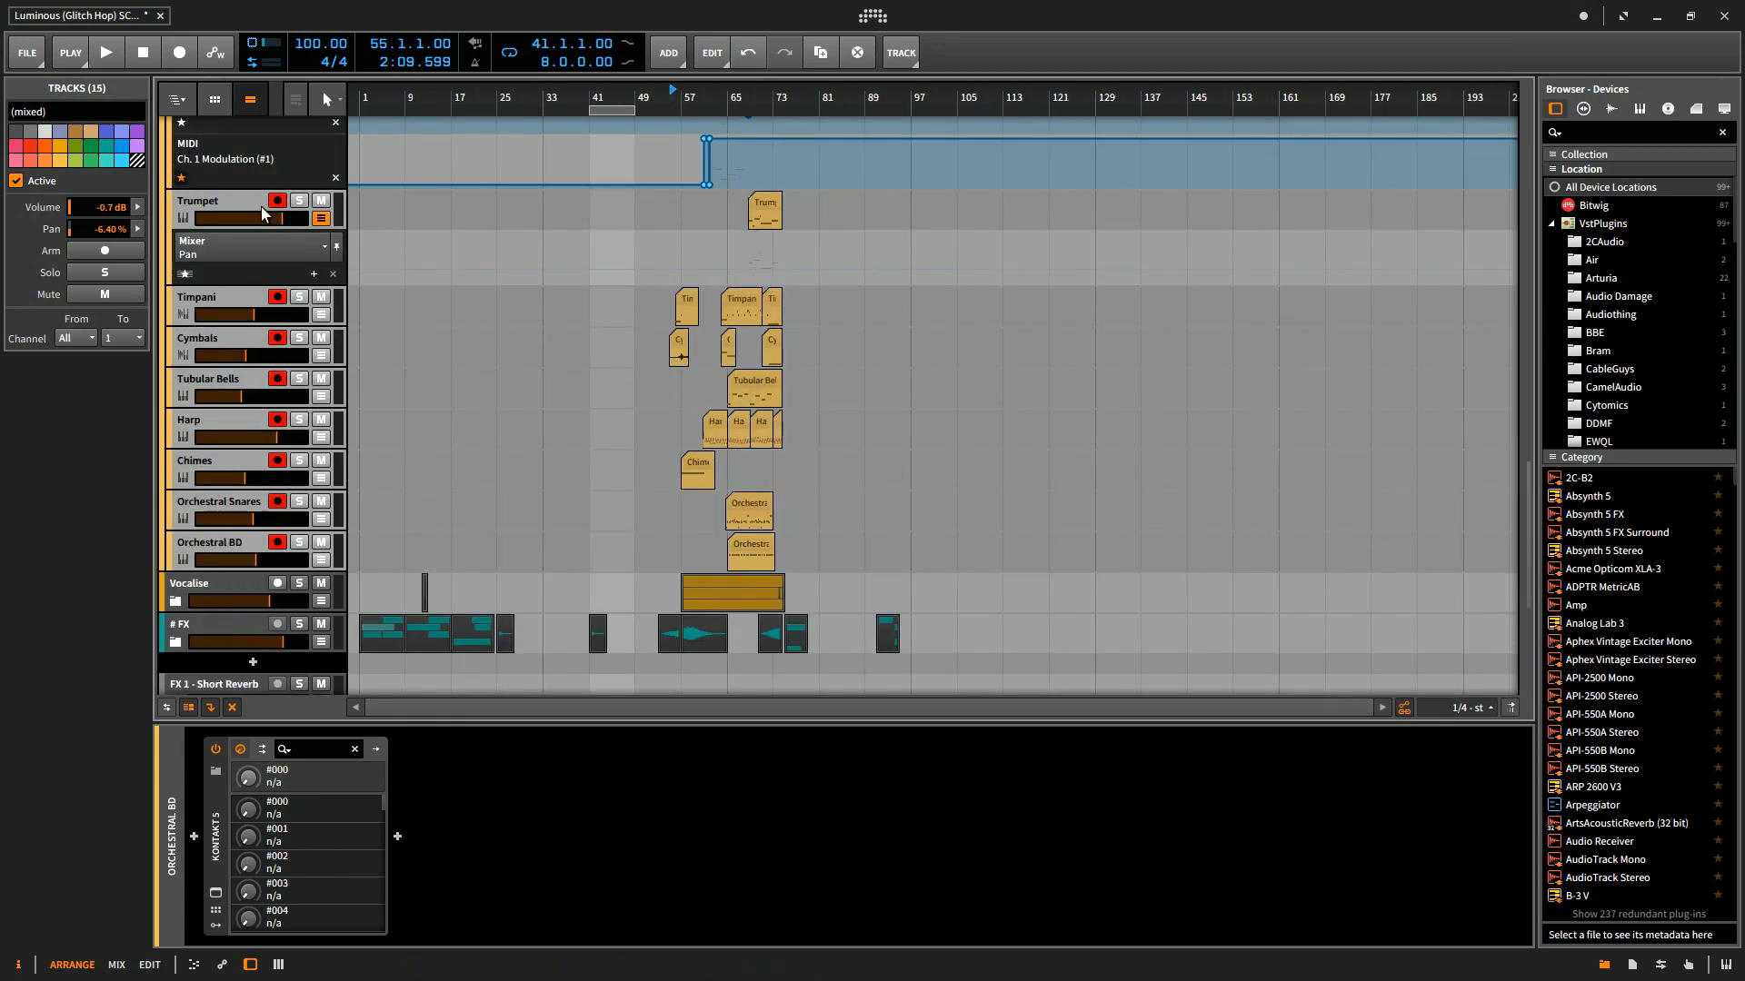
pyautogui.scroll(10, 308, 216)
pyautogui.scroll(3, 411, 215)
pyautogui.scroll(-3, 412, 215)
pyautogui.click(300, 321)
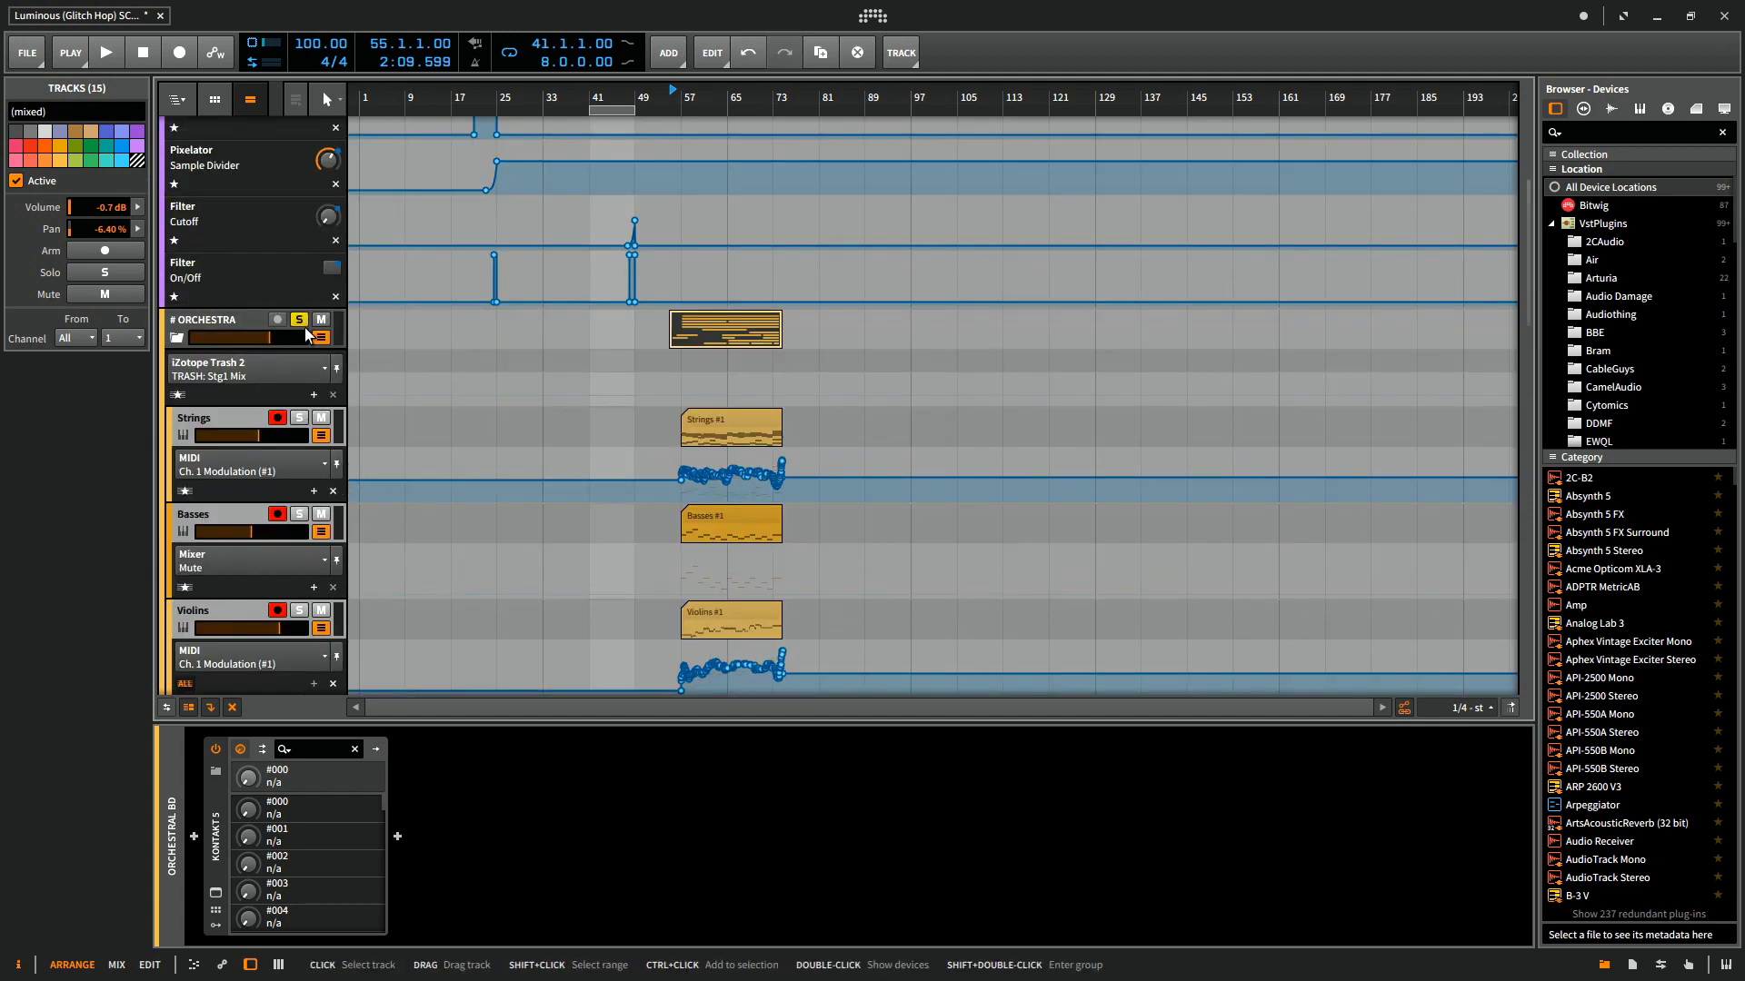
# Step: Show the ORCHESTRA group's device chain, audition the orchestral section from bar 55 to its end, and stop playback
pyautogui.click(223, 323)
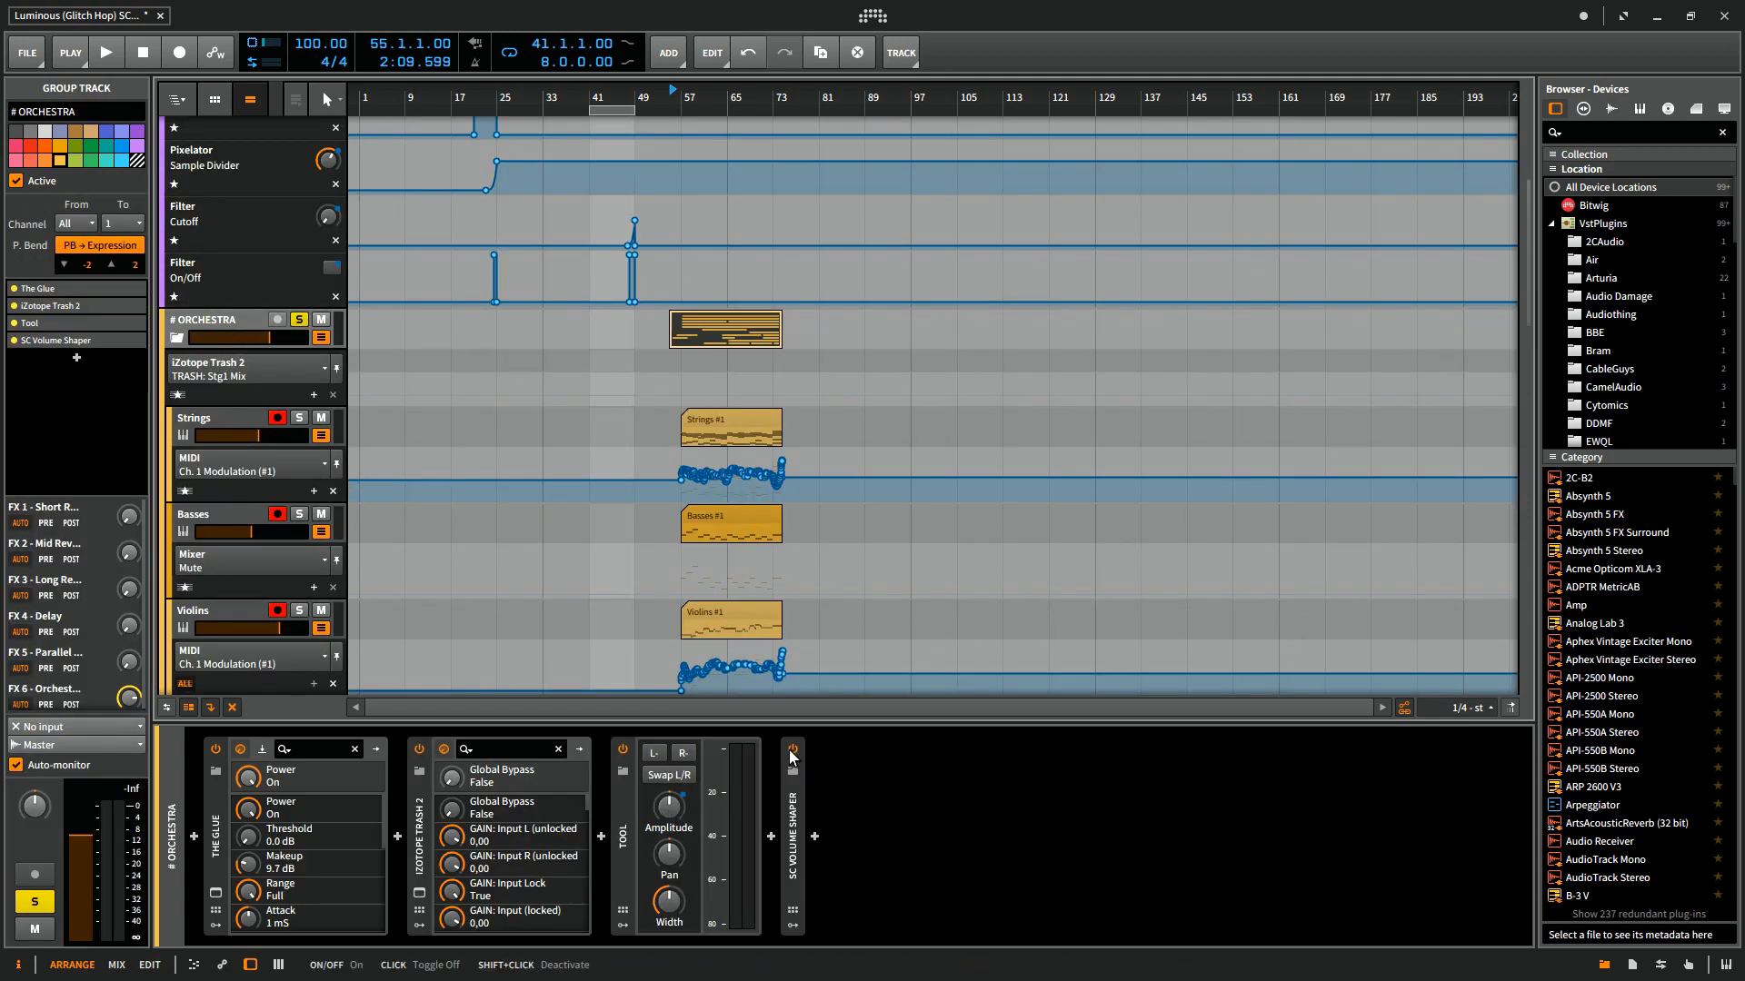
pyautogui.moveTo(753, 97); pyautogui.dragTo(740, 314)
pyautogui.click(633, 317)
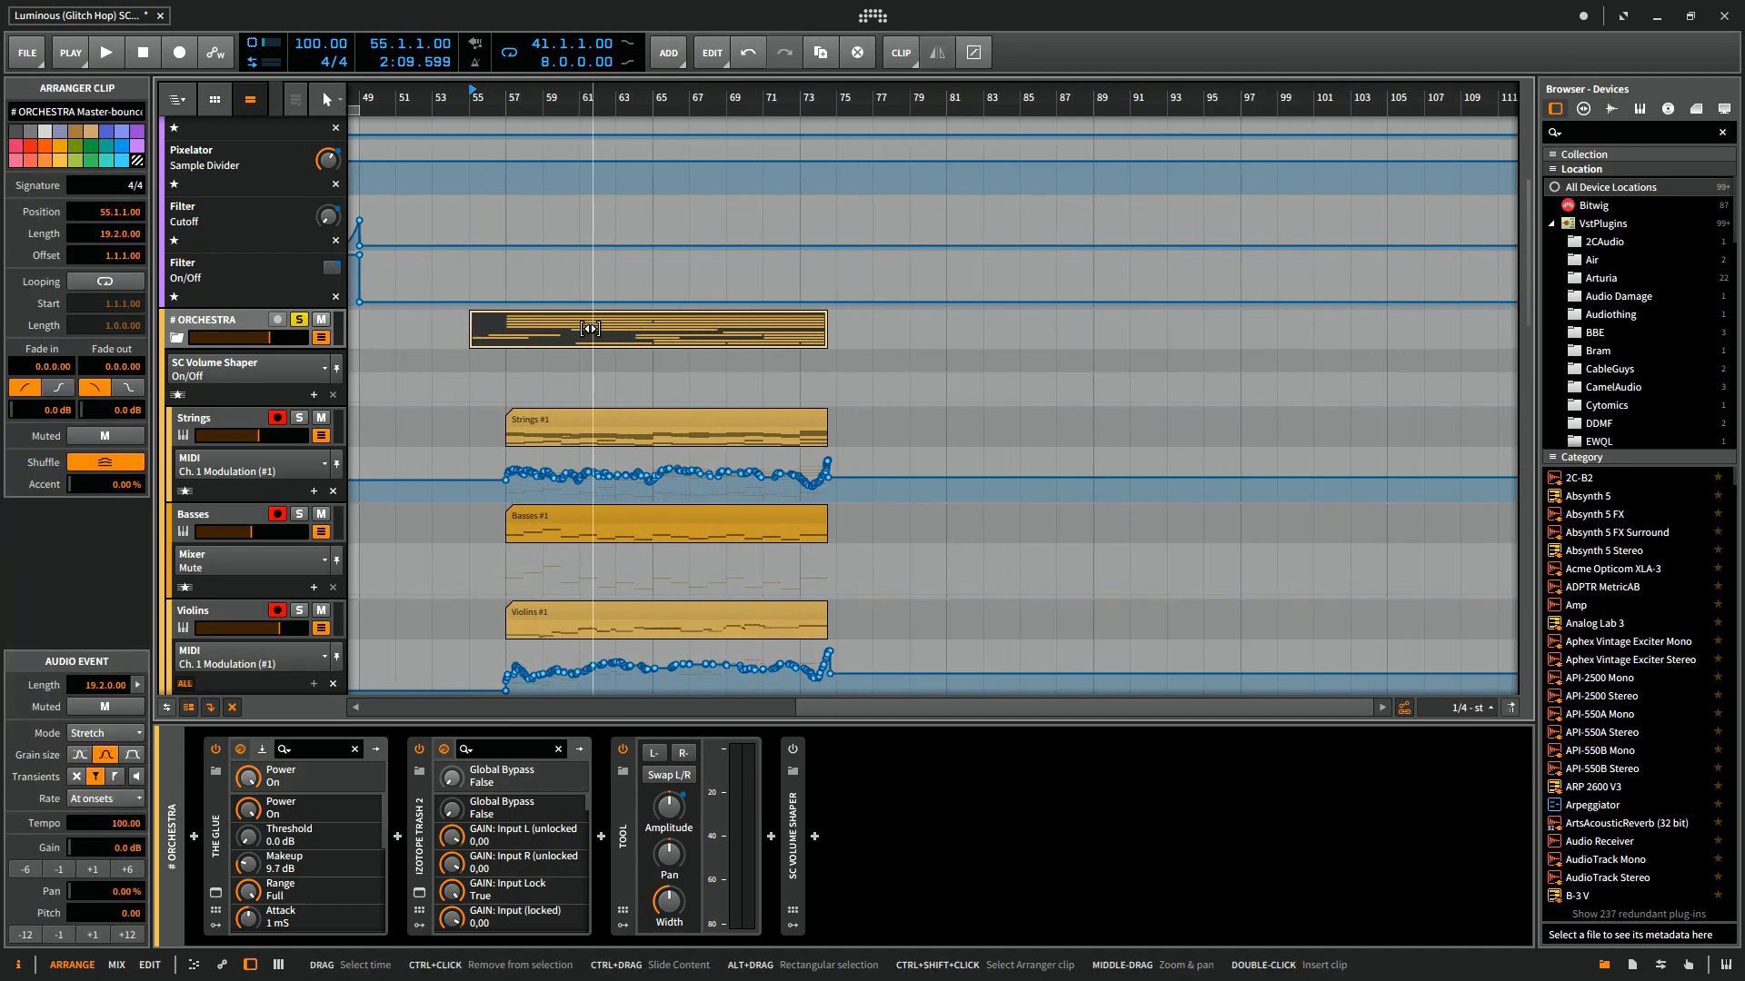
pyautogui.doubleClick(590, 328)
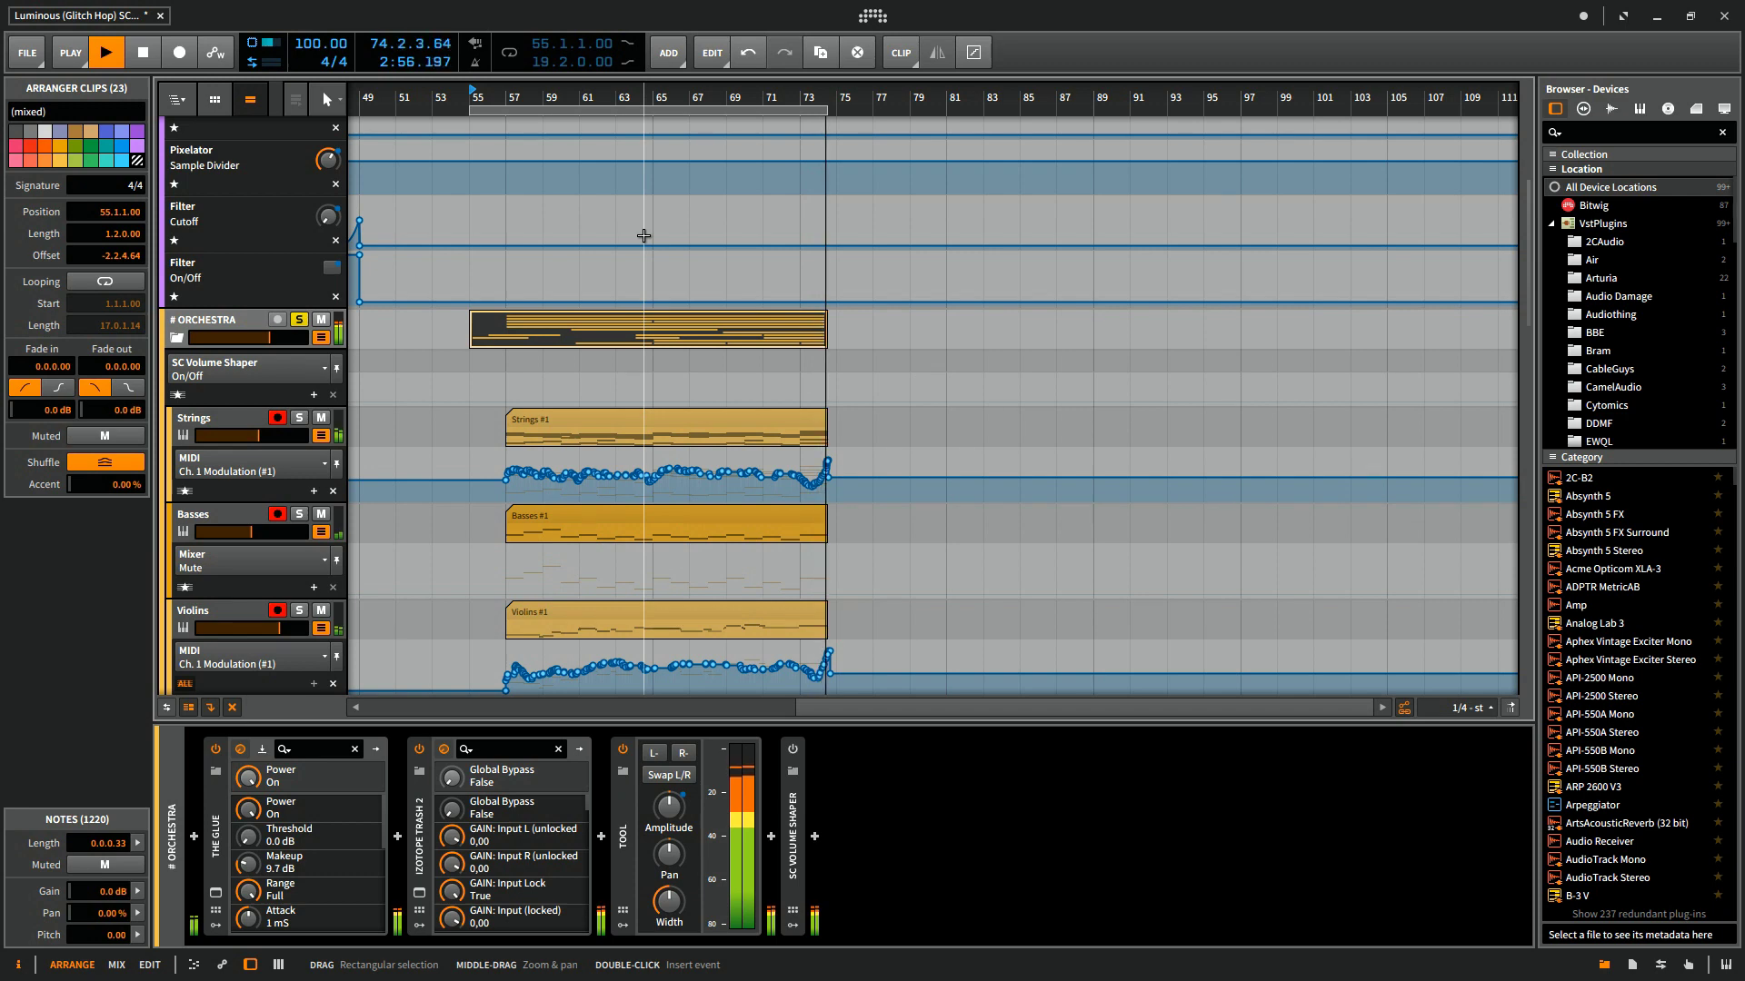
pyautogui.press('space')
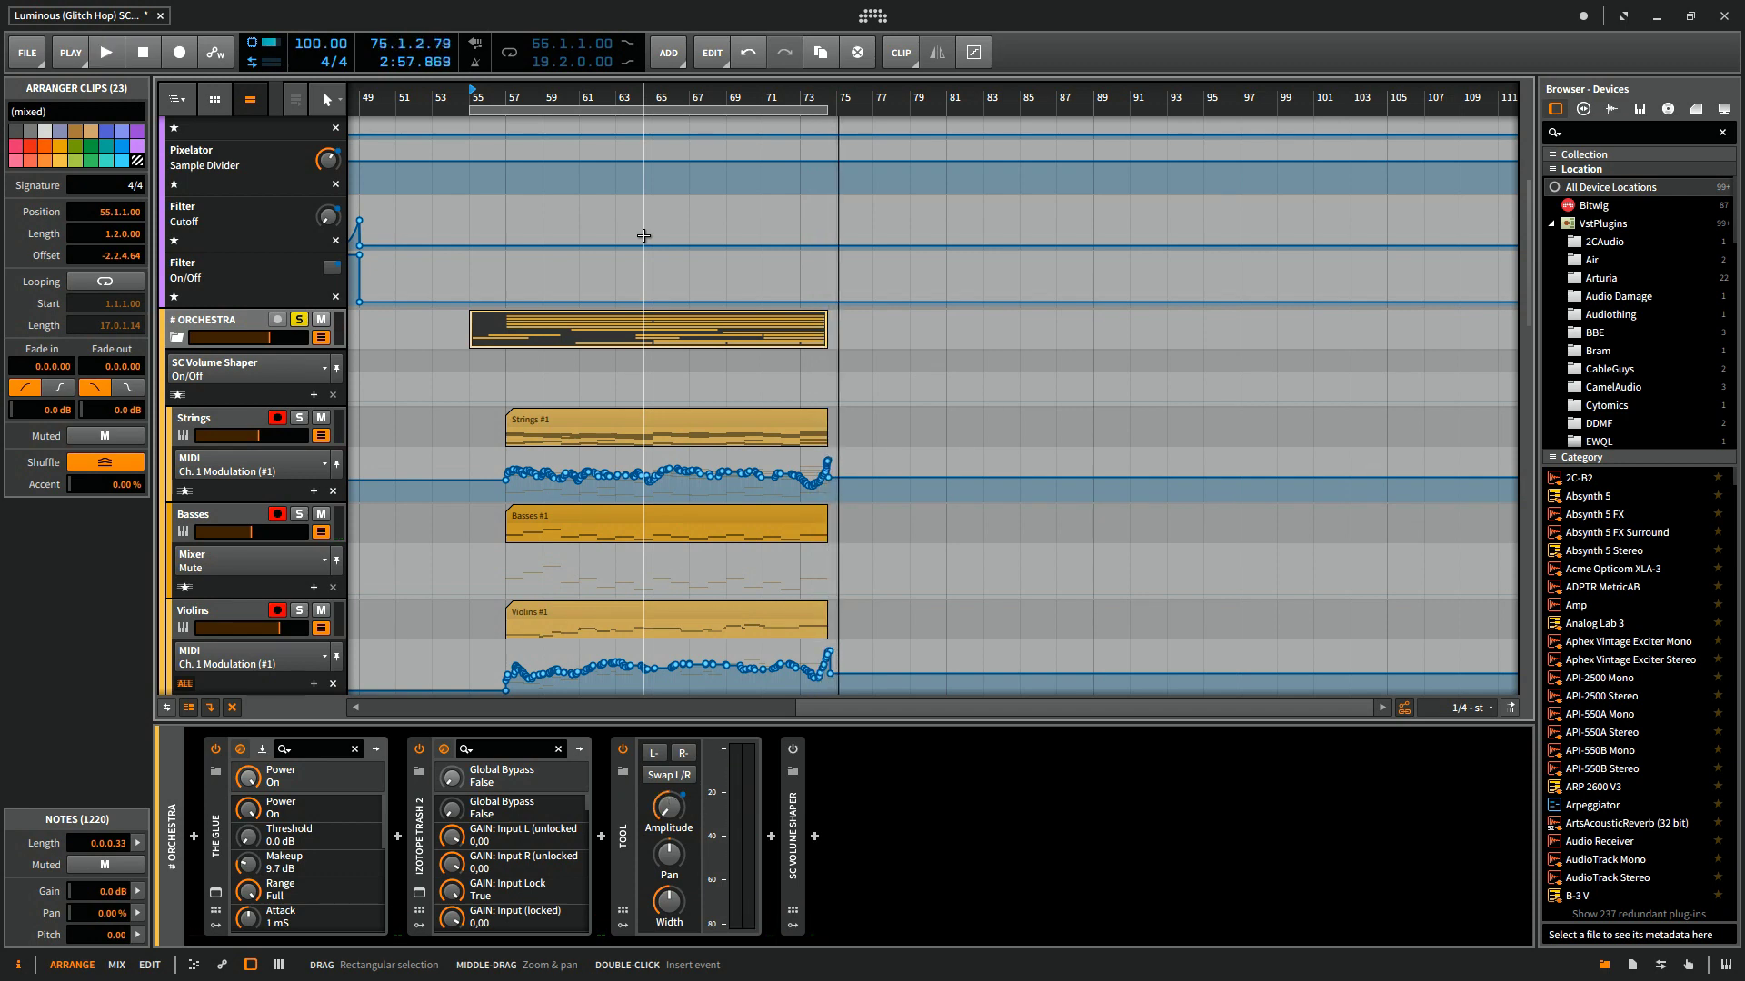
# Step: Solo only the Strings track, select its clip at bar 57, and bring its Kontakt 5 instrument window into view
pyautogui.click(244, 414)
pyautogui.click(298, 417)
pyautogui.click(562, 423)
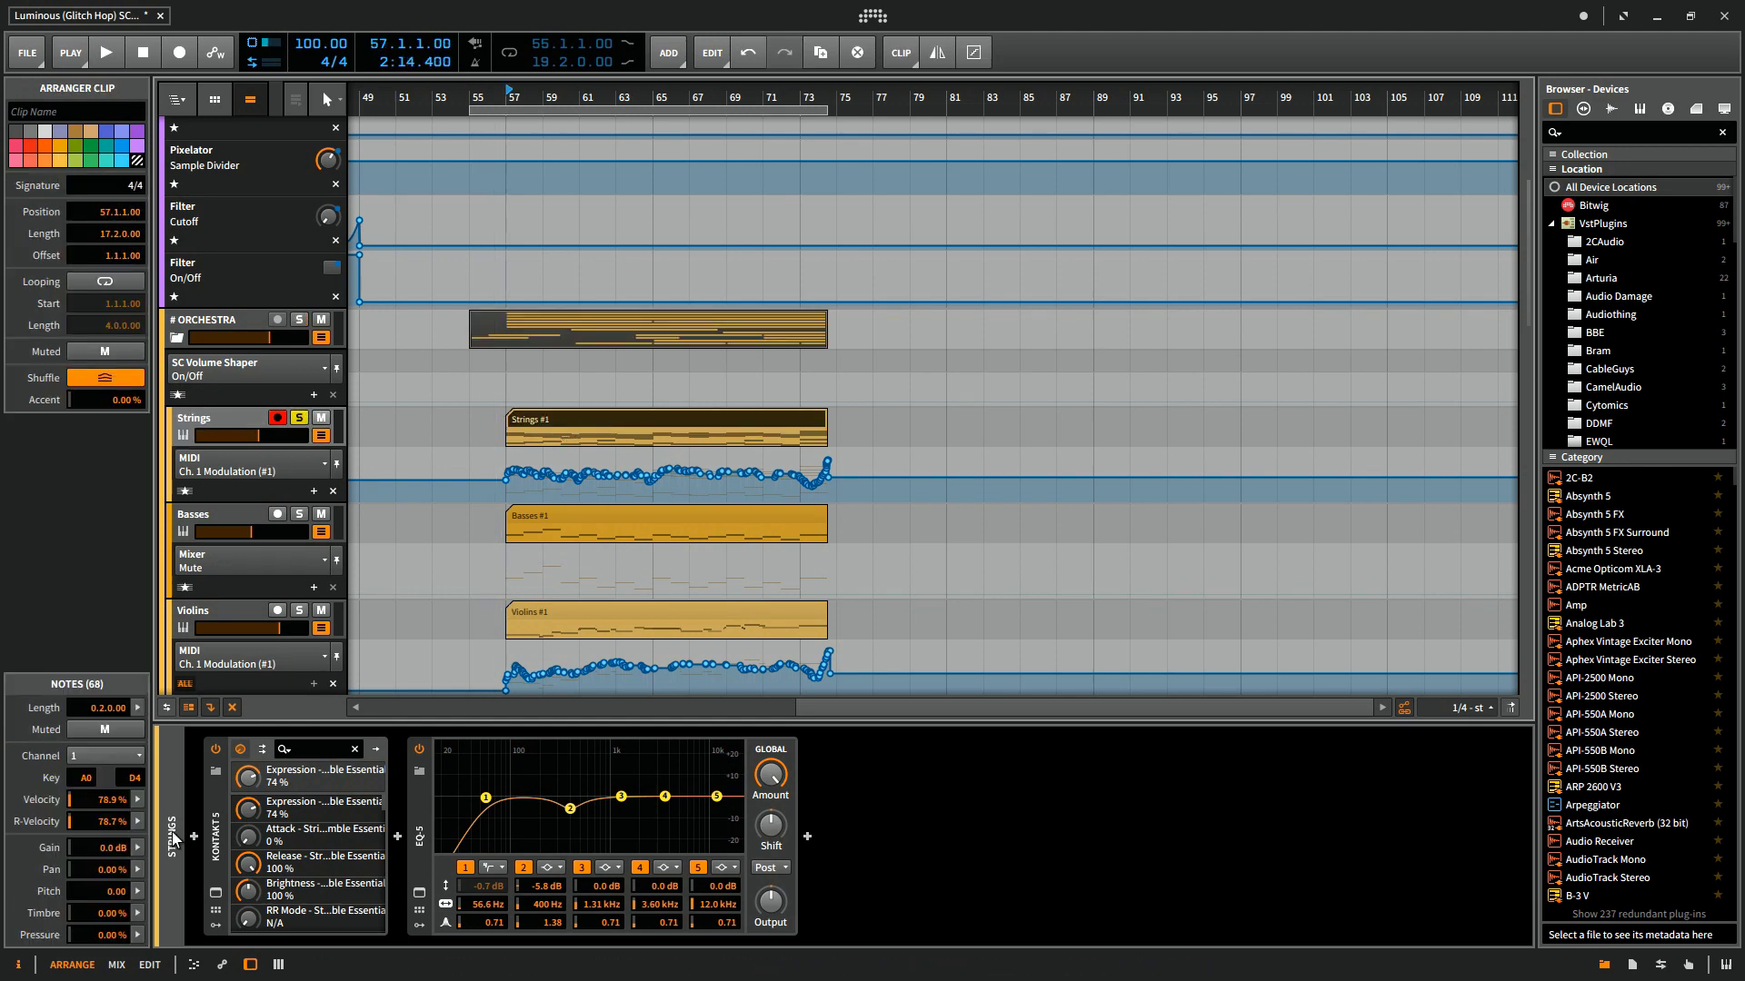
pyautogui.click(216, 892)
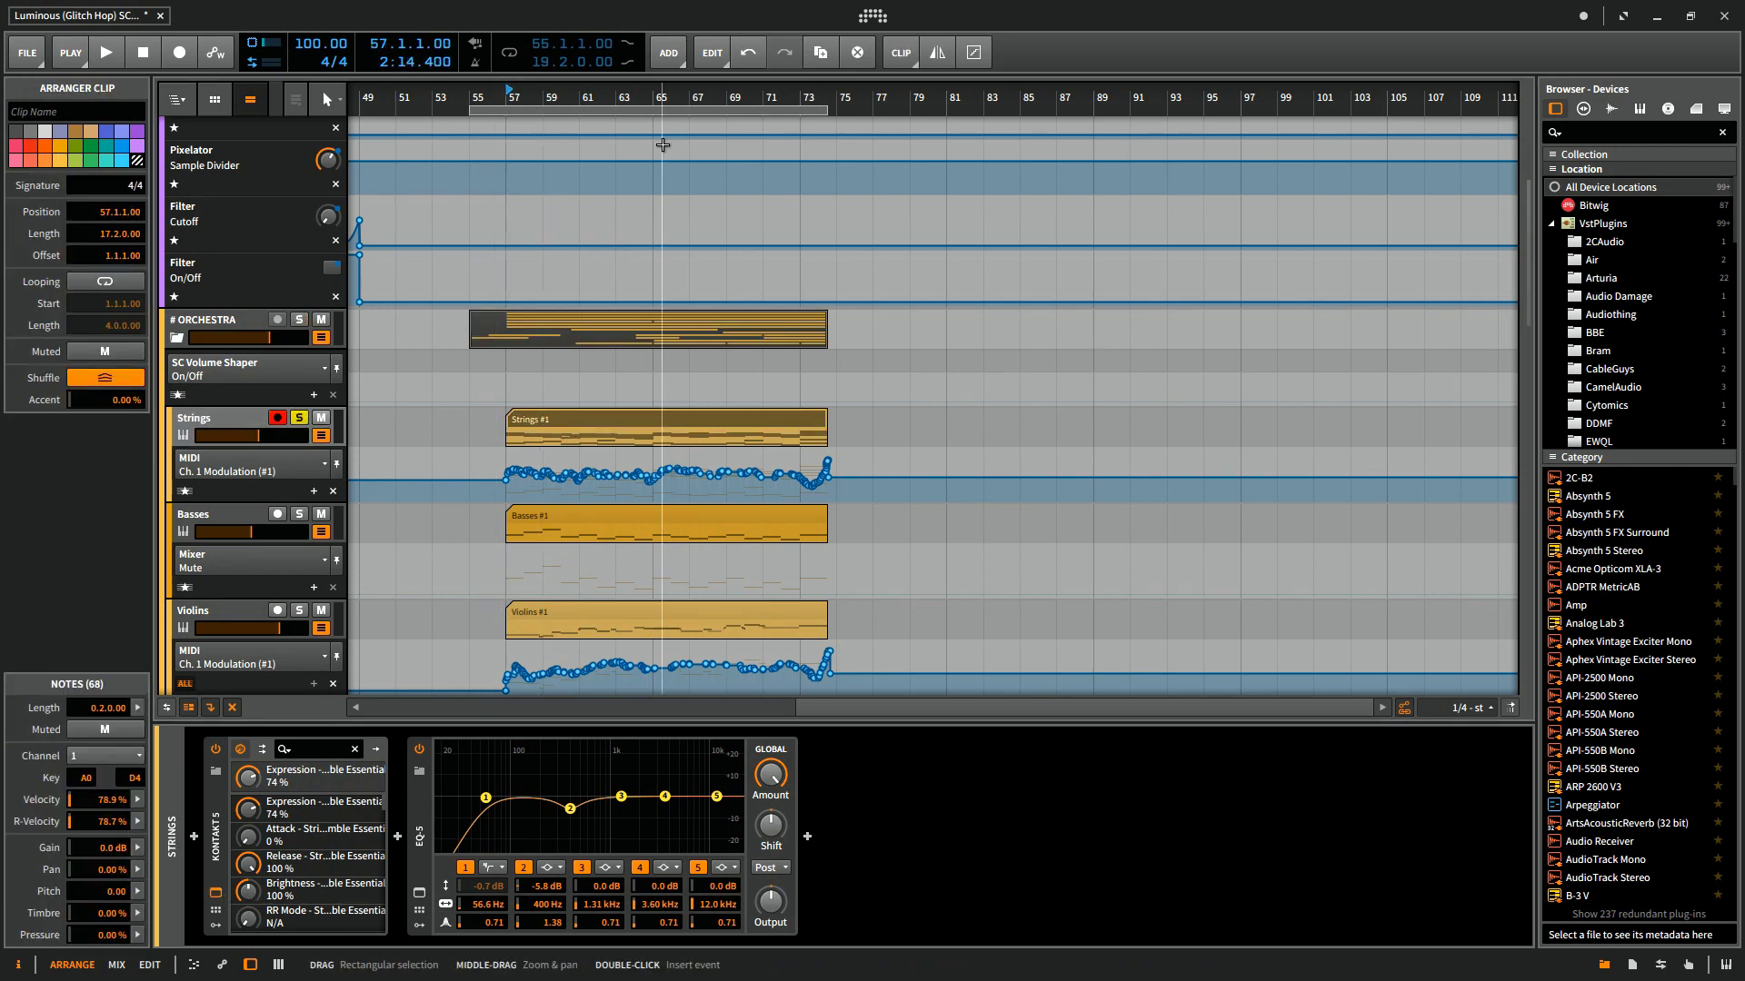
pyautogui.moveTo(1503, 27); pyautogui.dragTo(572, 45)
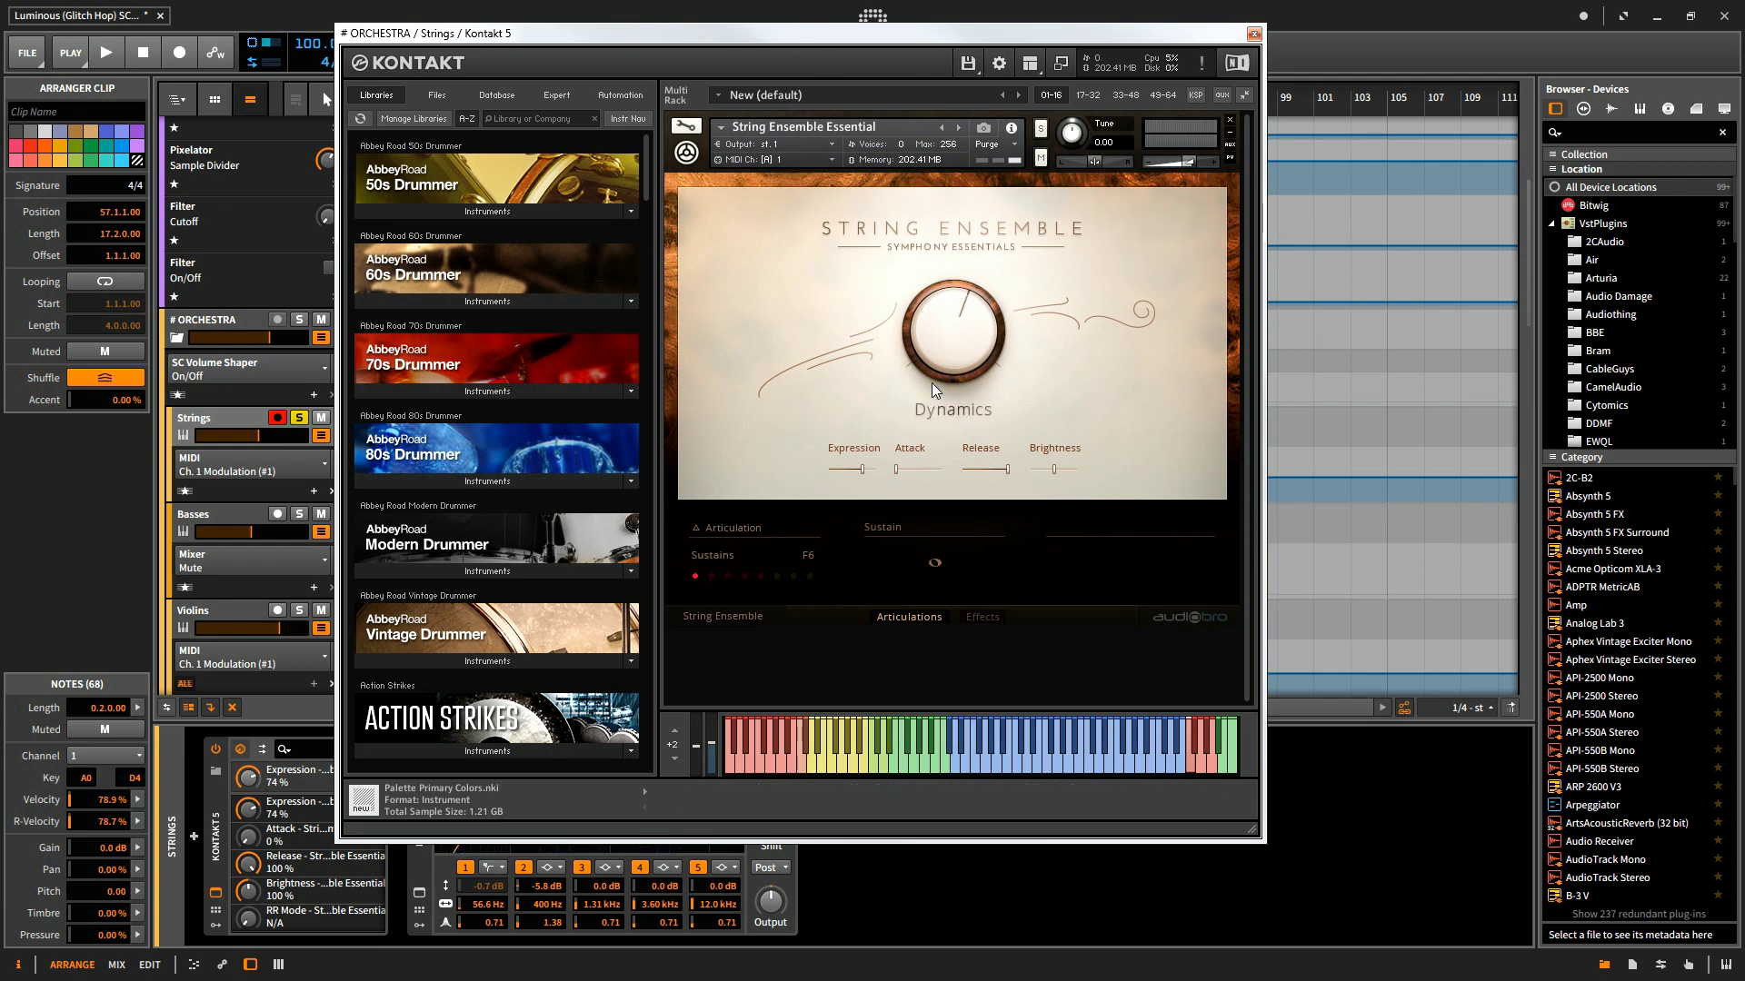
# Step: Audition the Strings track from bar 57 while viewing its notes and modulation in the full-size note editor, and stop playback
pyautogui.press('space')
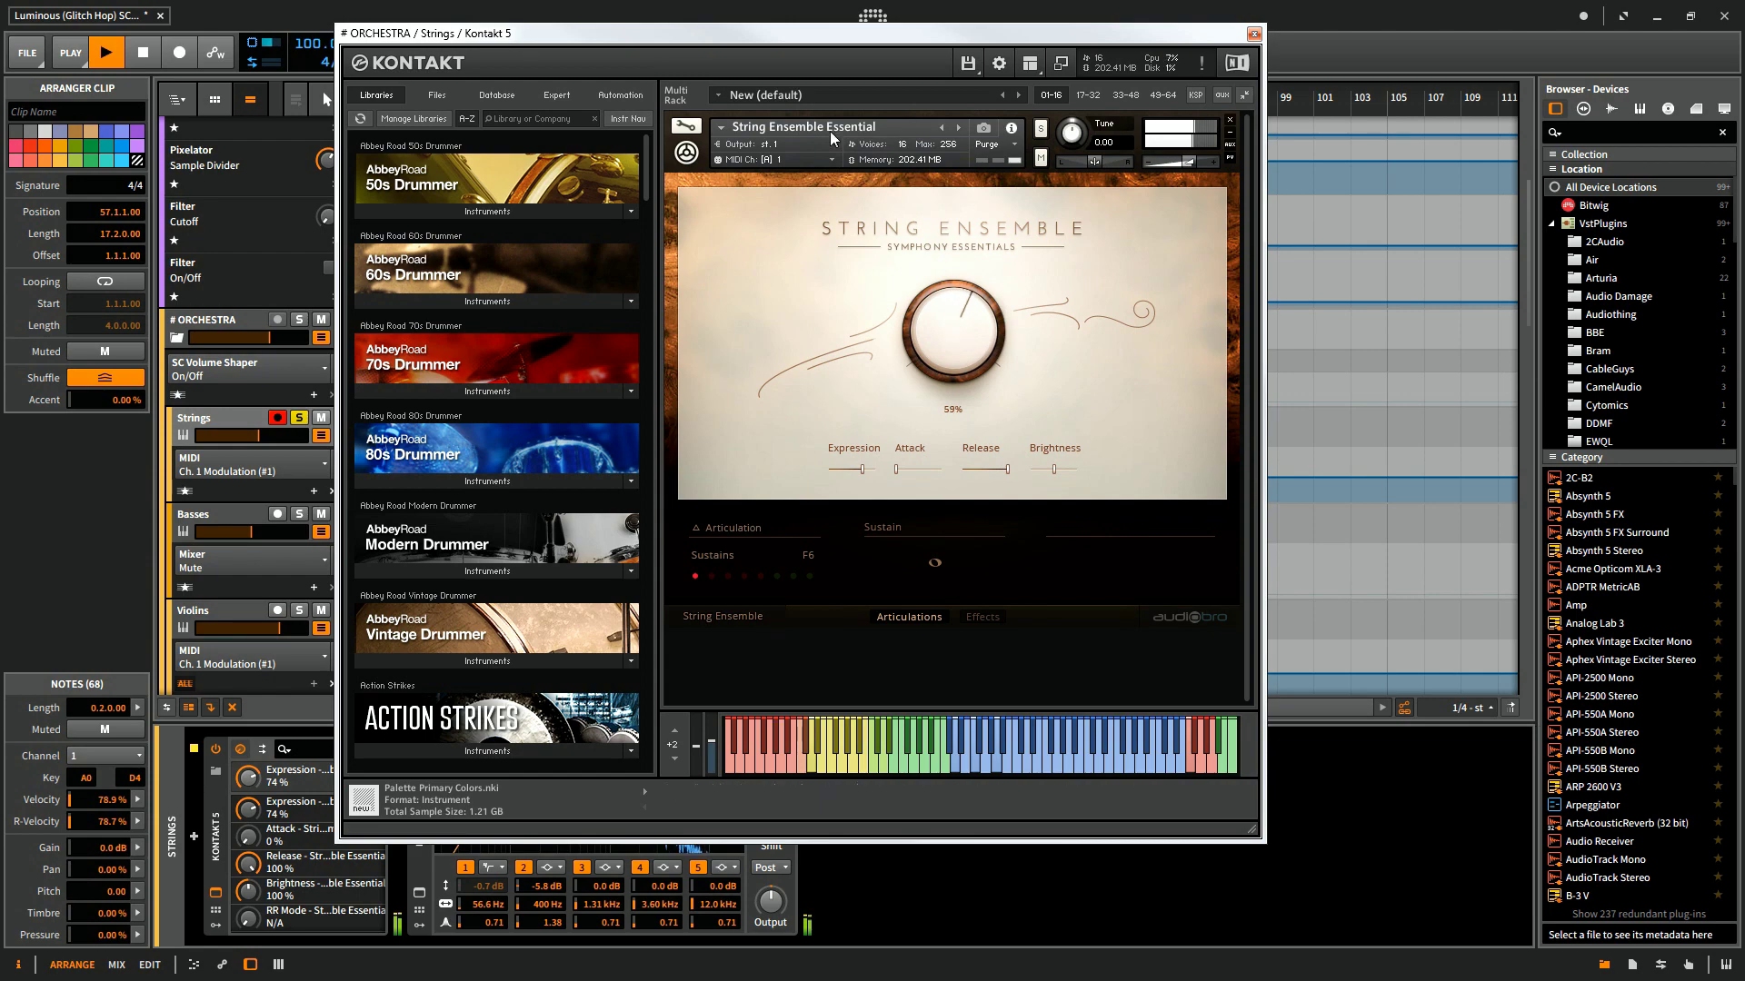
pyautogui.moveTo(777, 34); pyautogui.dragTo(1743, 132)
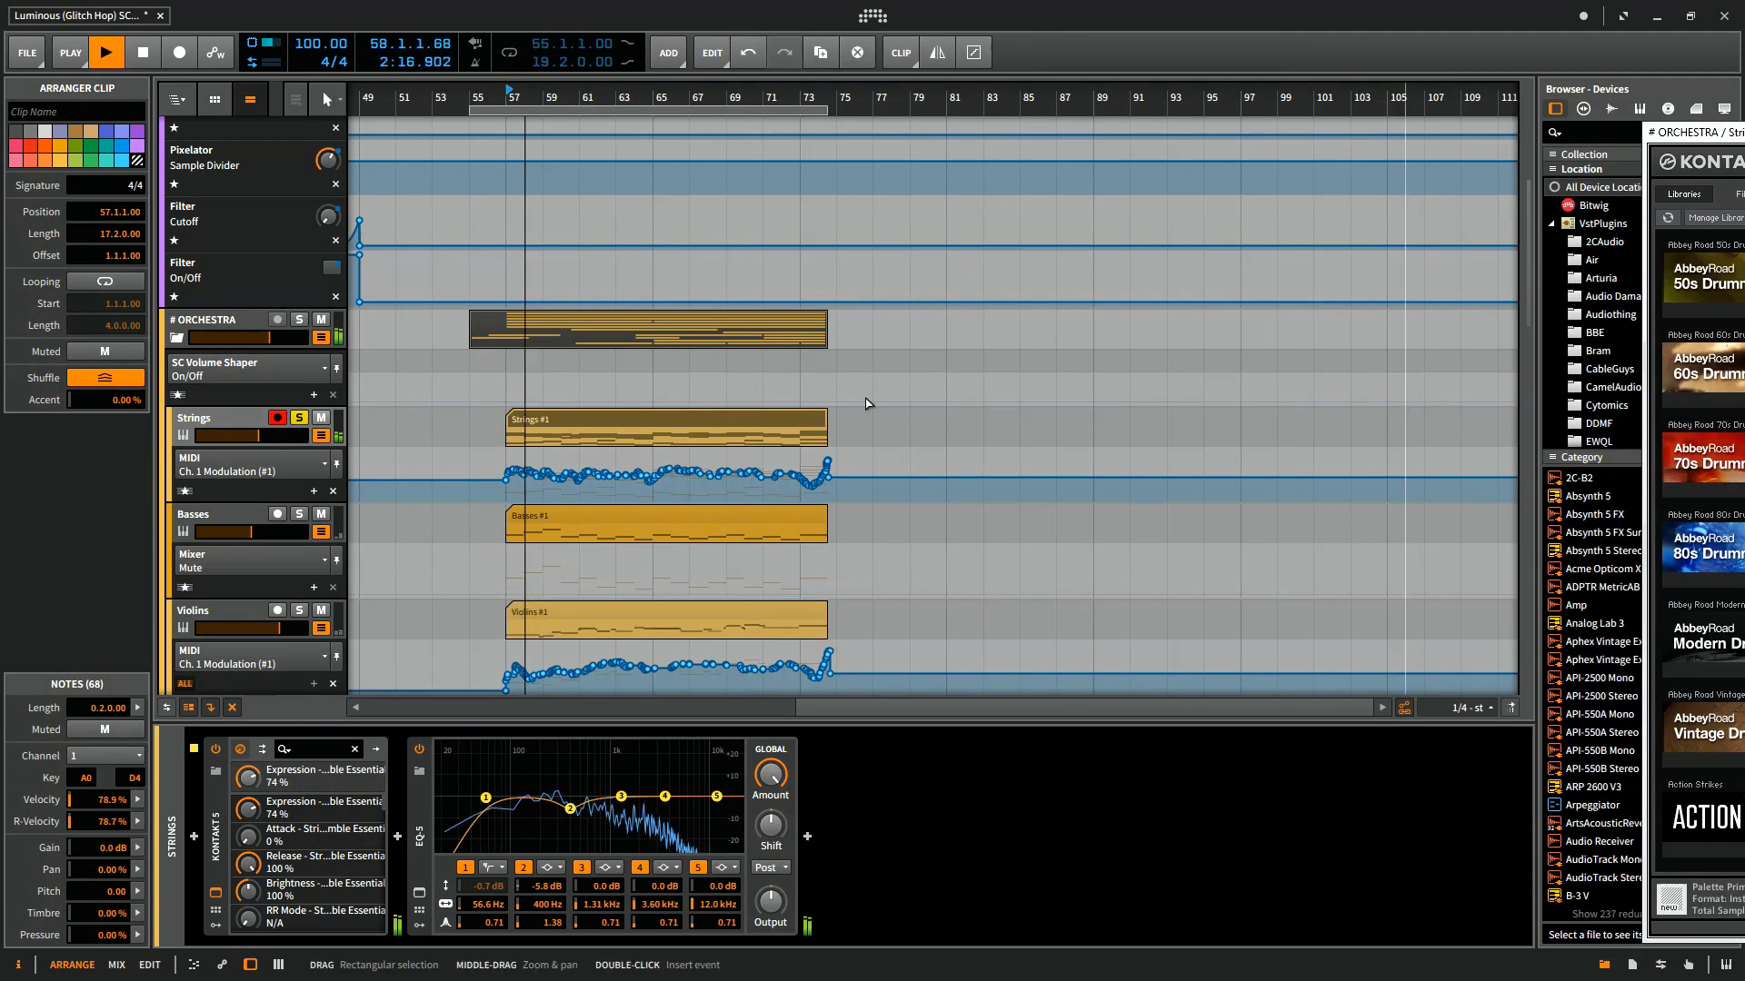
pyautogui.doubleClick(549, 420)
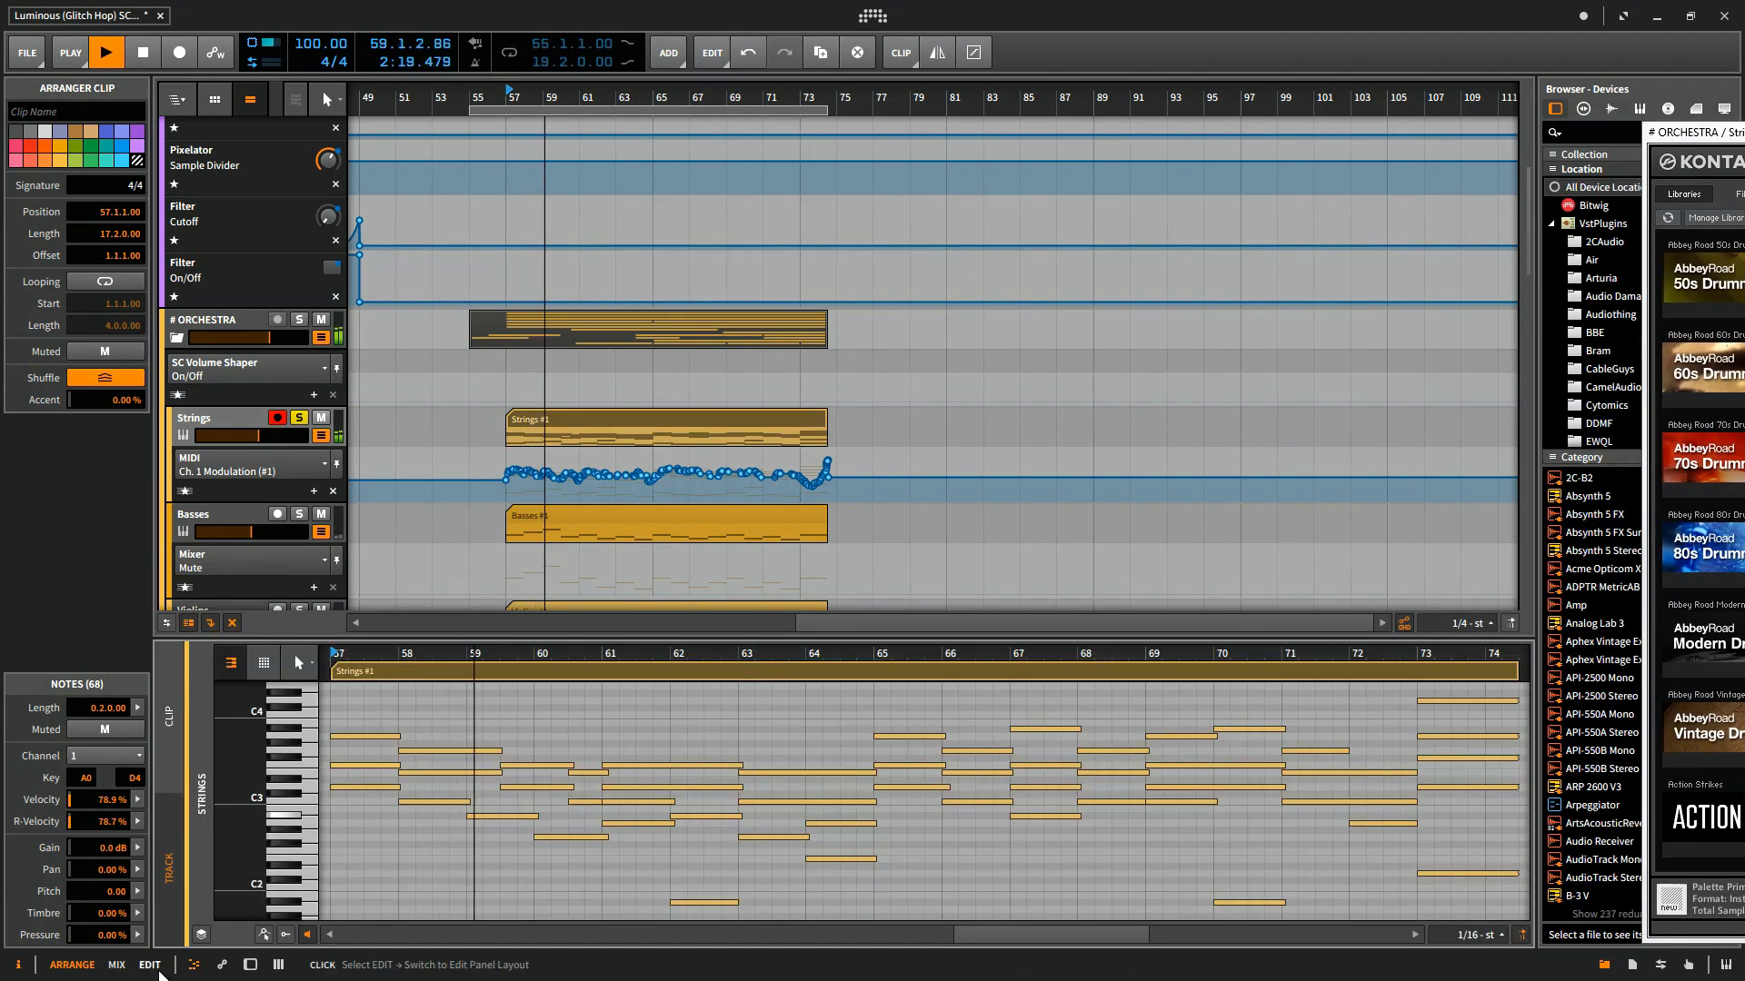
pyautogui.hotkey('alt', '3')
pyautogui.moveTo(628, 506); pyautogui.dragTo(802, 645)
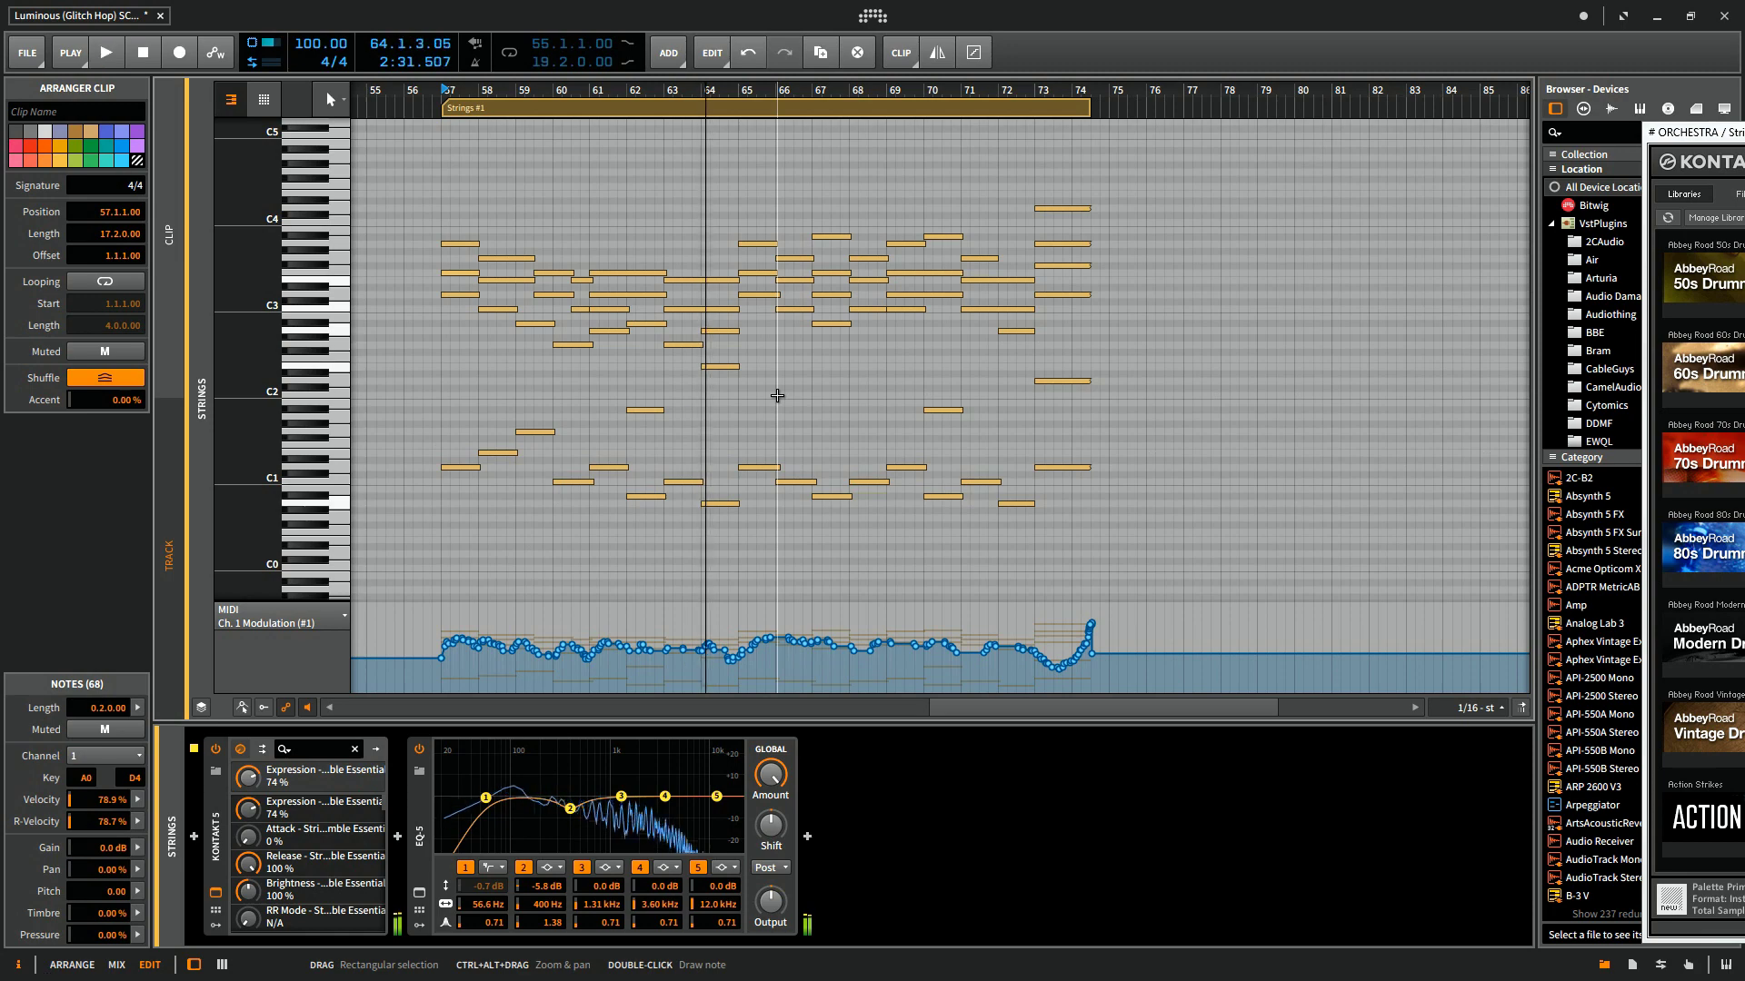
# Step: Examine the String Ensemble instrument in Kontakt, and the Strings clip's chord notes and modulation curve
pyautogui.moveTo(1708, 129); pyautogui.dragTo(751, 72)
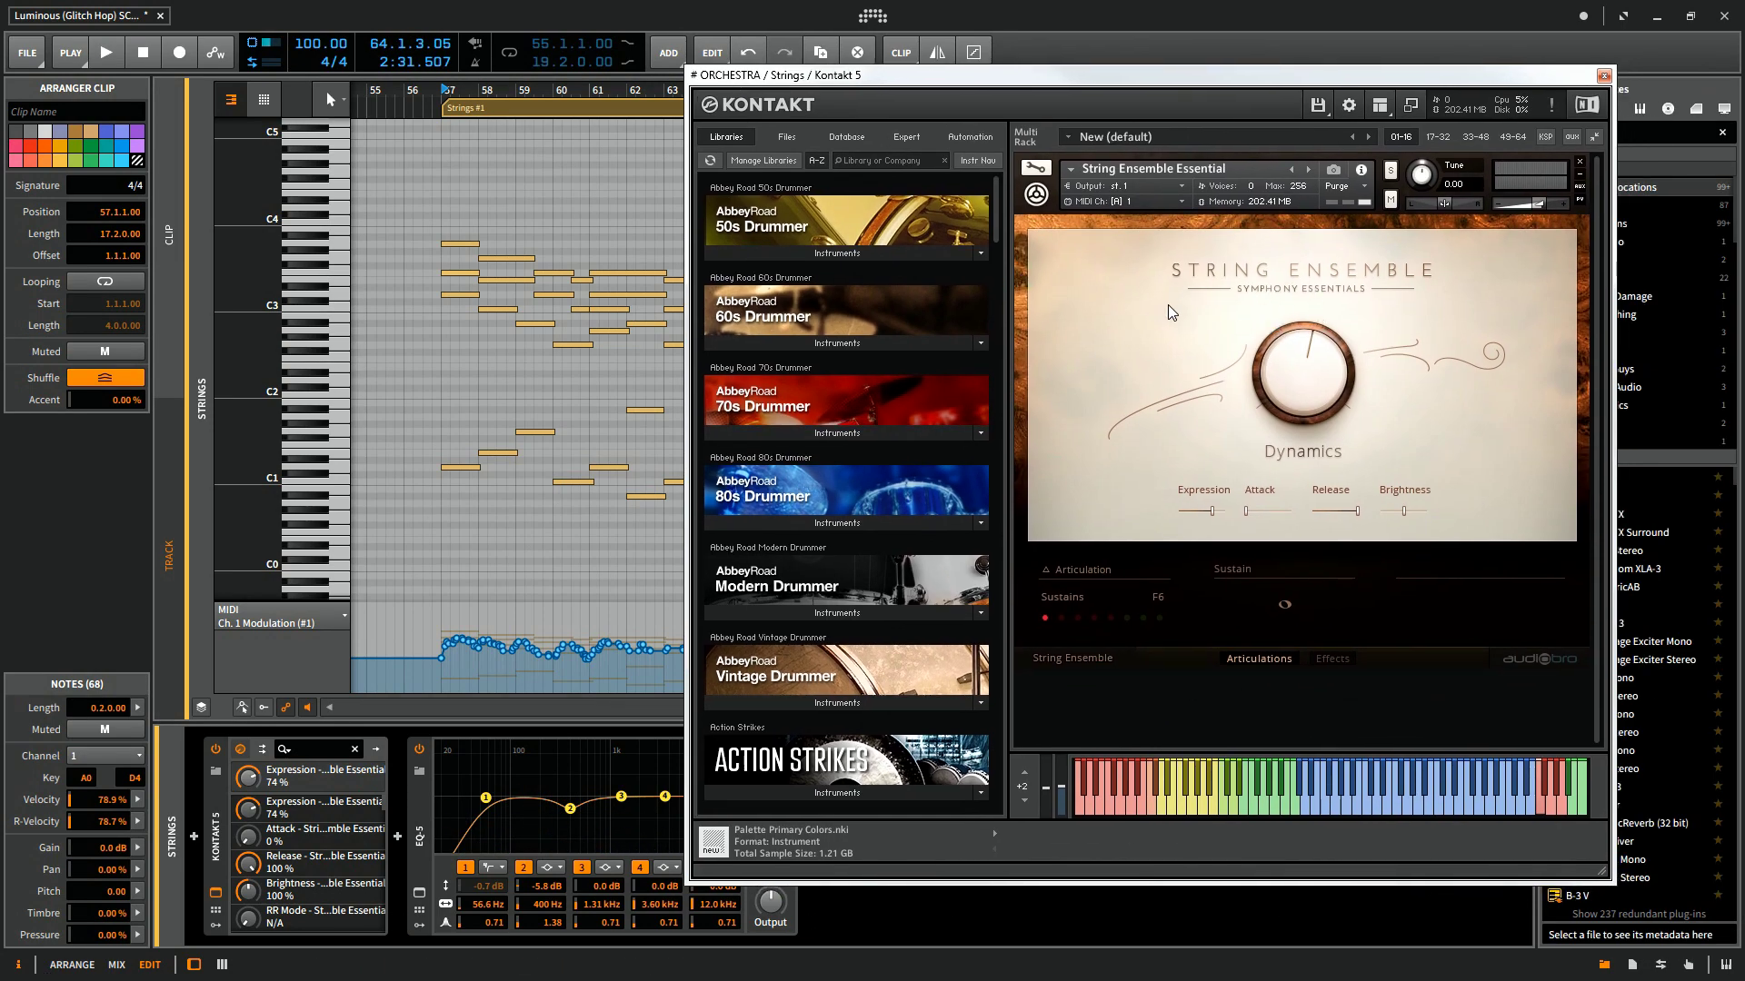
pyautogui.moveTo(1090, 79); pyautogui.dragTo(1743, 102)
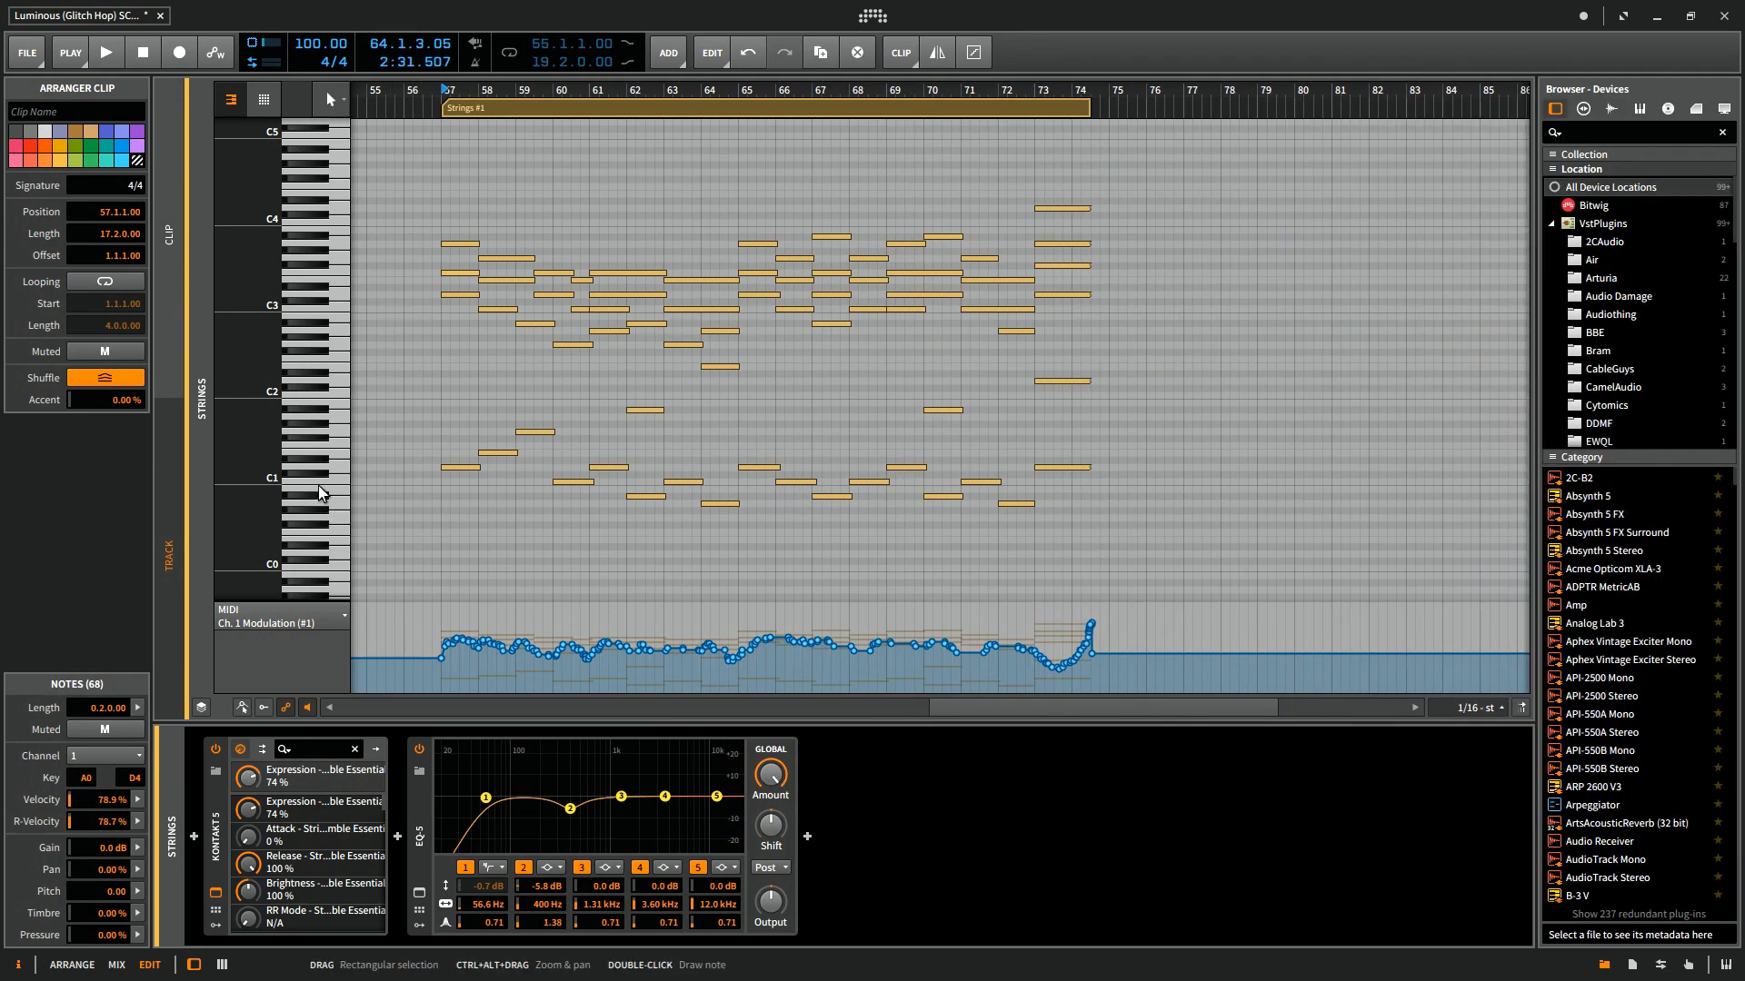
pyautogui.click(334, 469)
pyautogui.scroll(3, 733, 459)
pyautogui.scroll(-1, 811, 423)
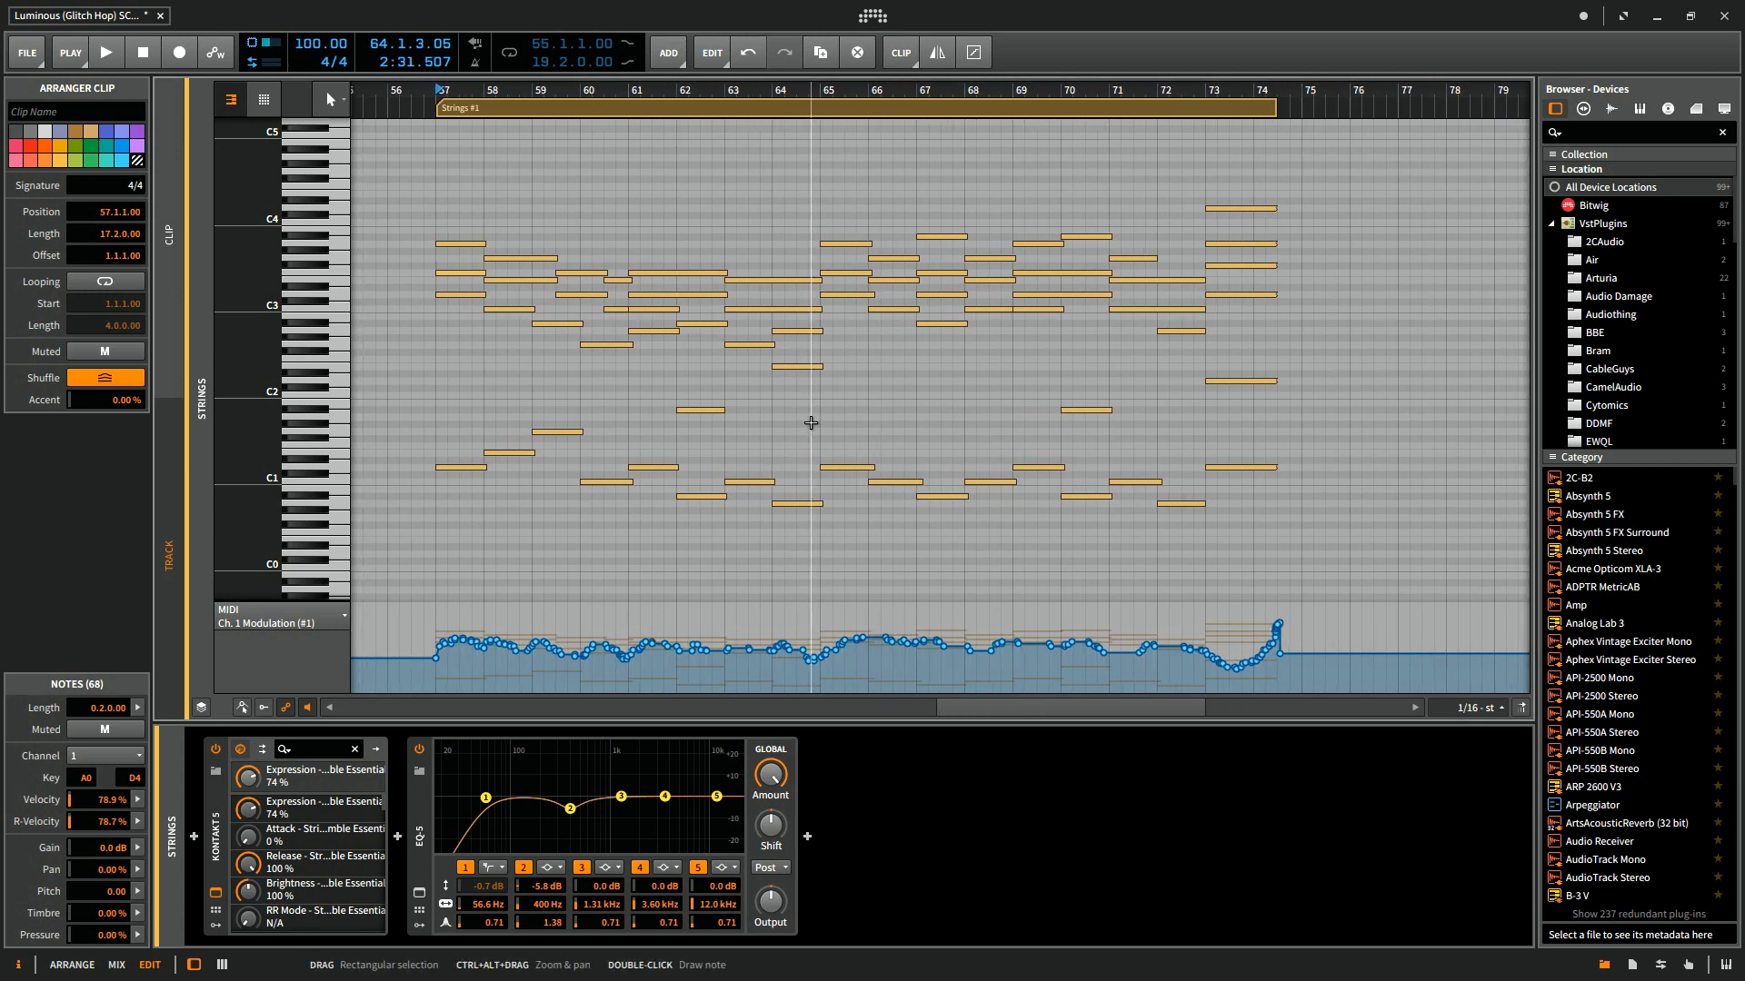
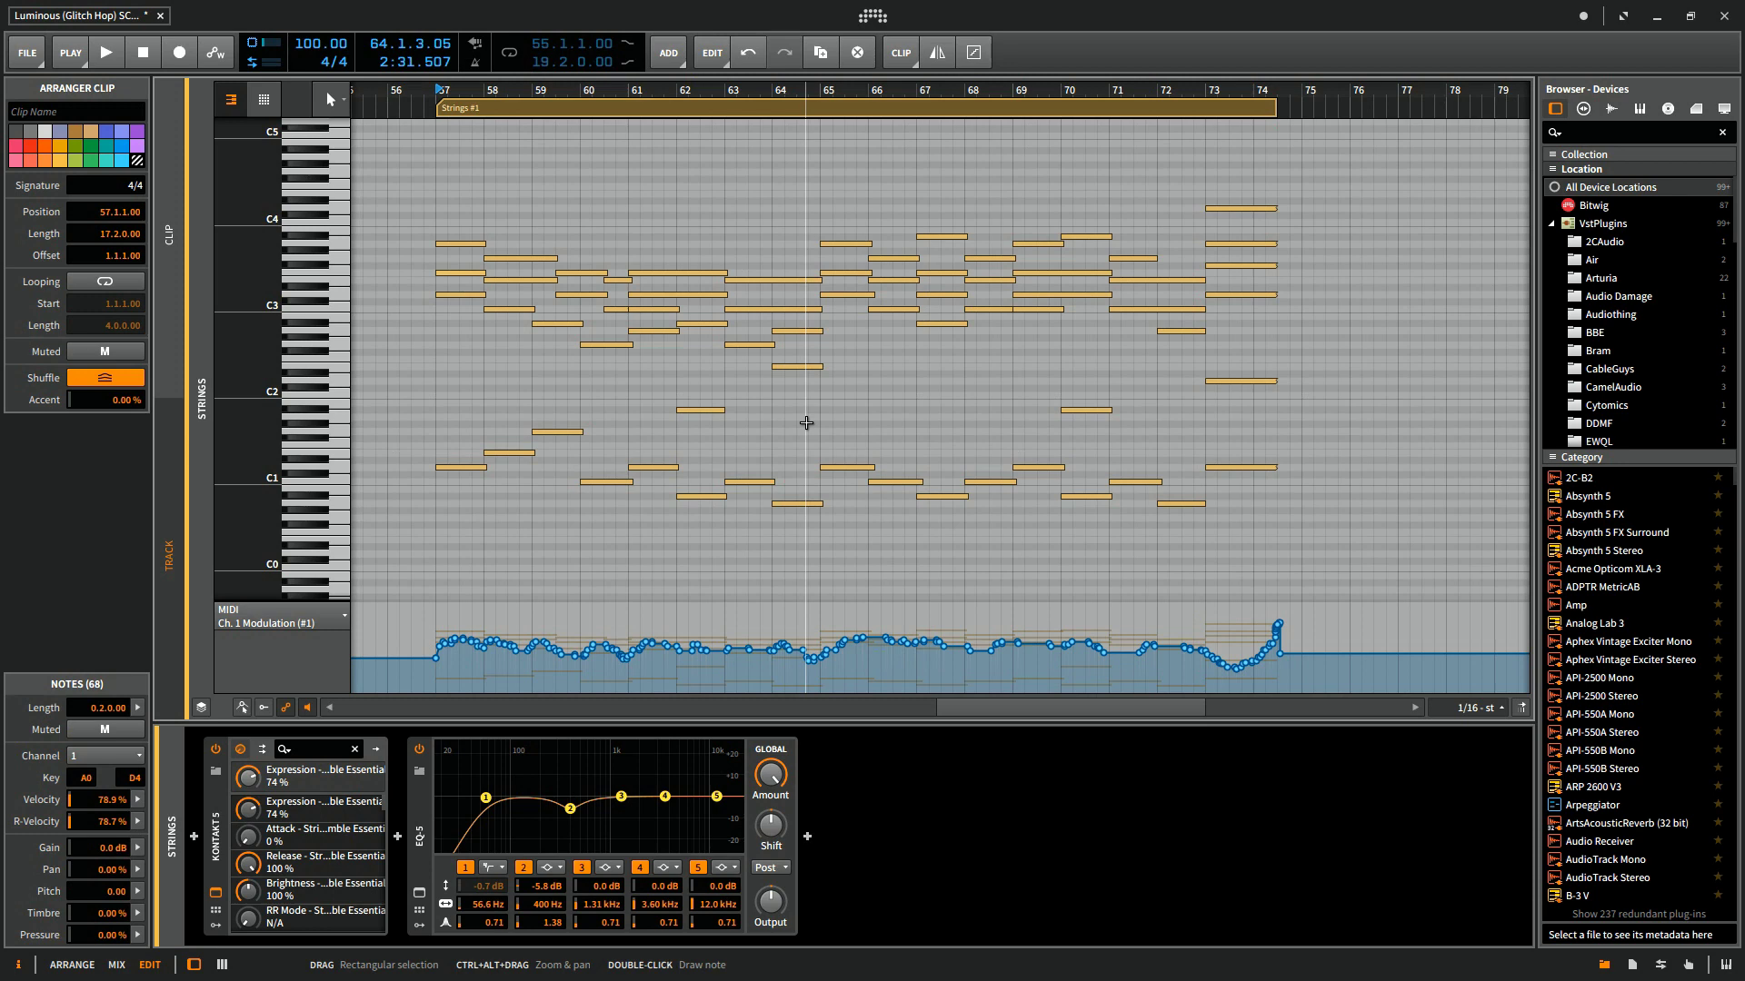
pyautogui.hscroll(-2, 839, 429)
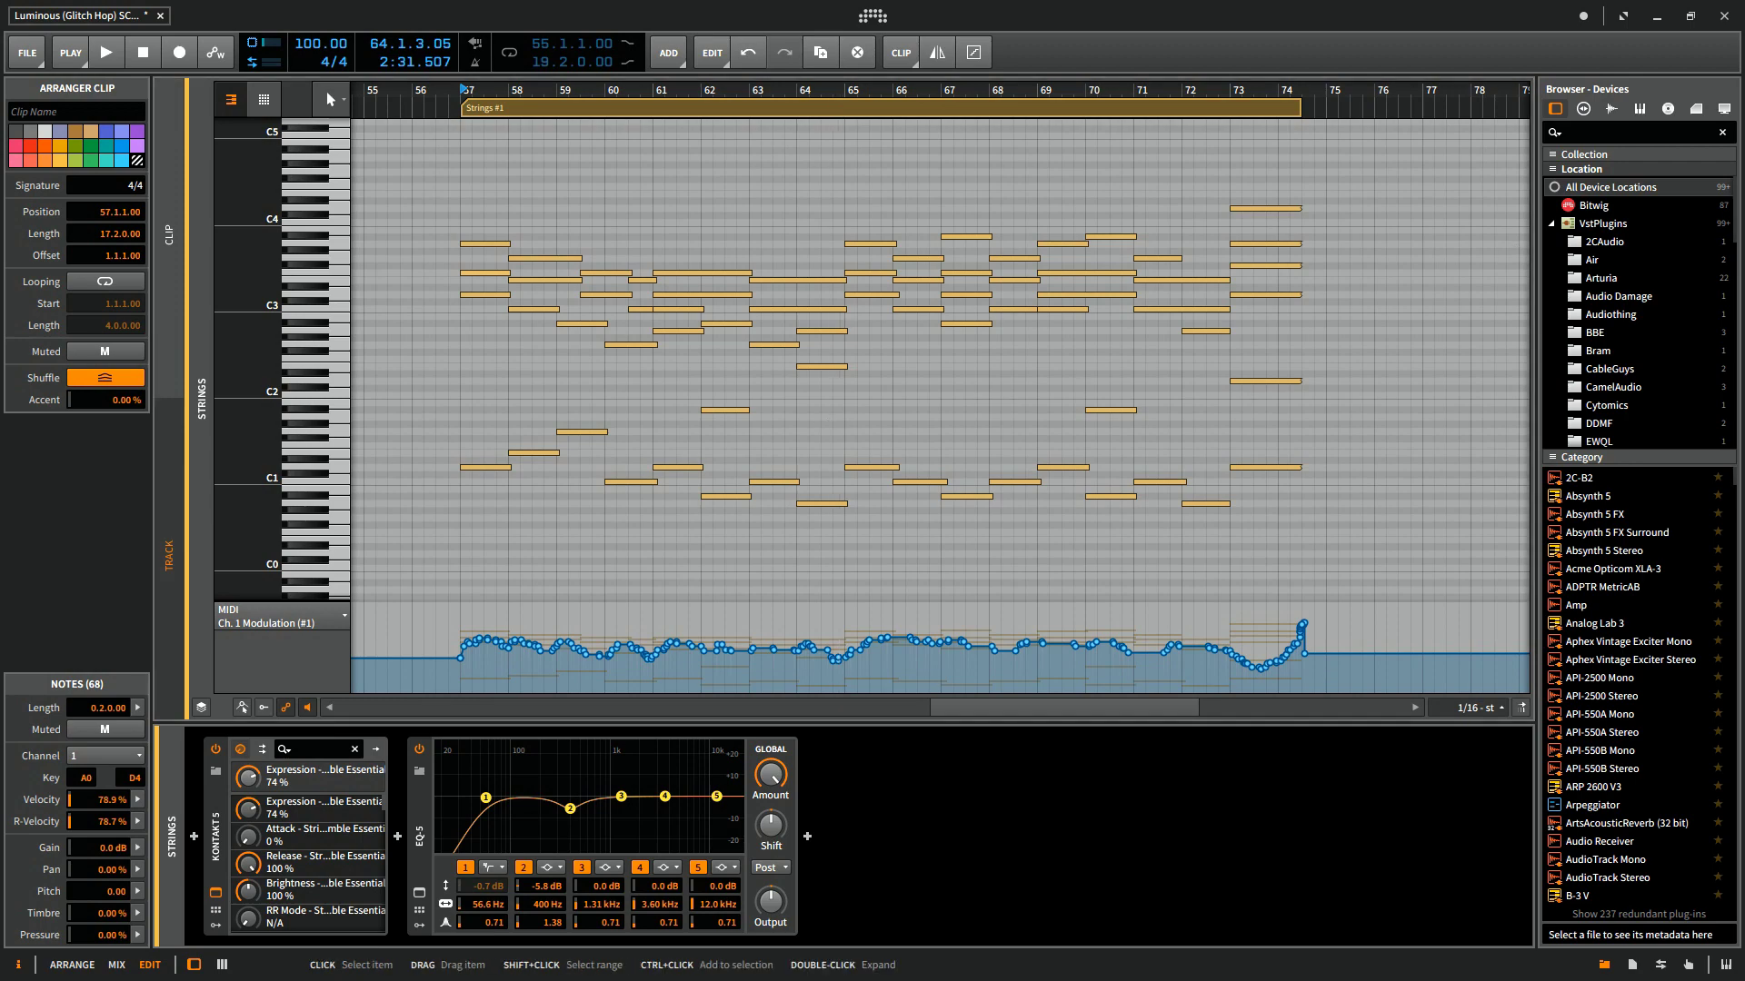
# Step: Browse Kontakt's installed library list from end to end beside the String Ensemble instrument, and close the Kontakt window
pyautogui.moveTo(661, 240); pyautogui.dragTo(755, 76)
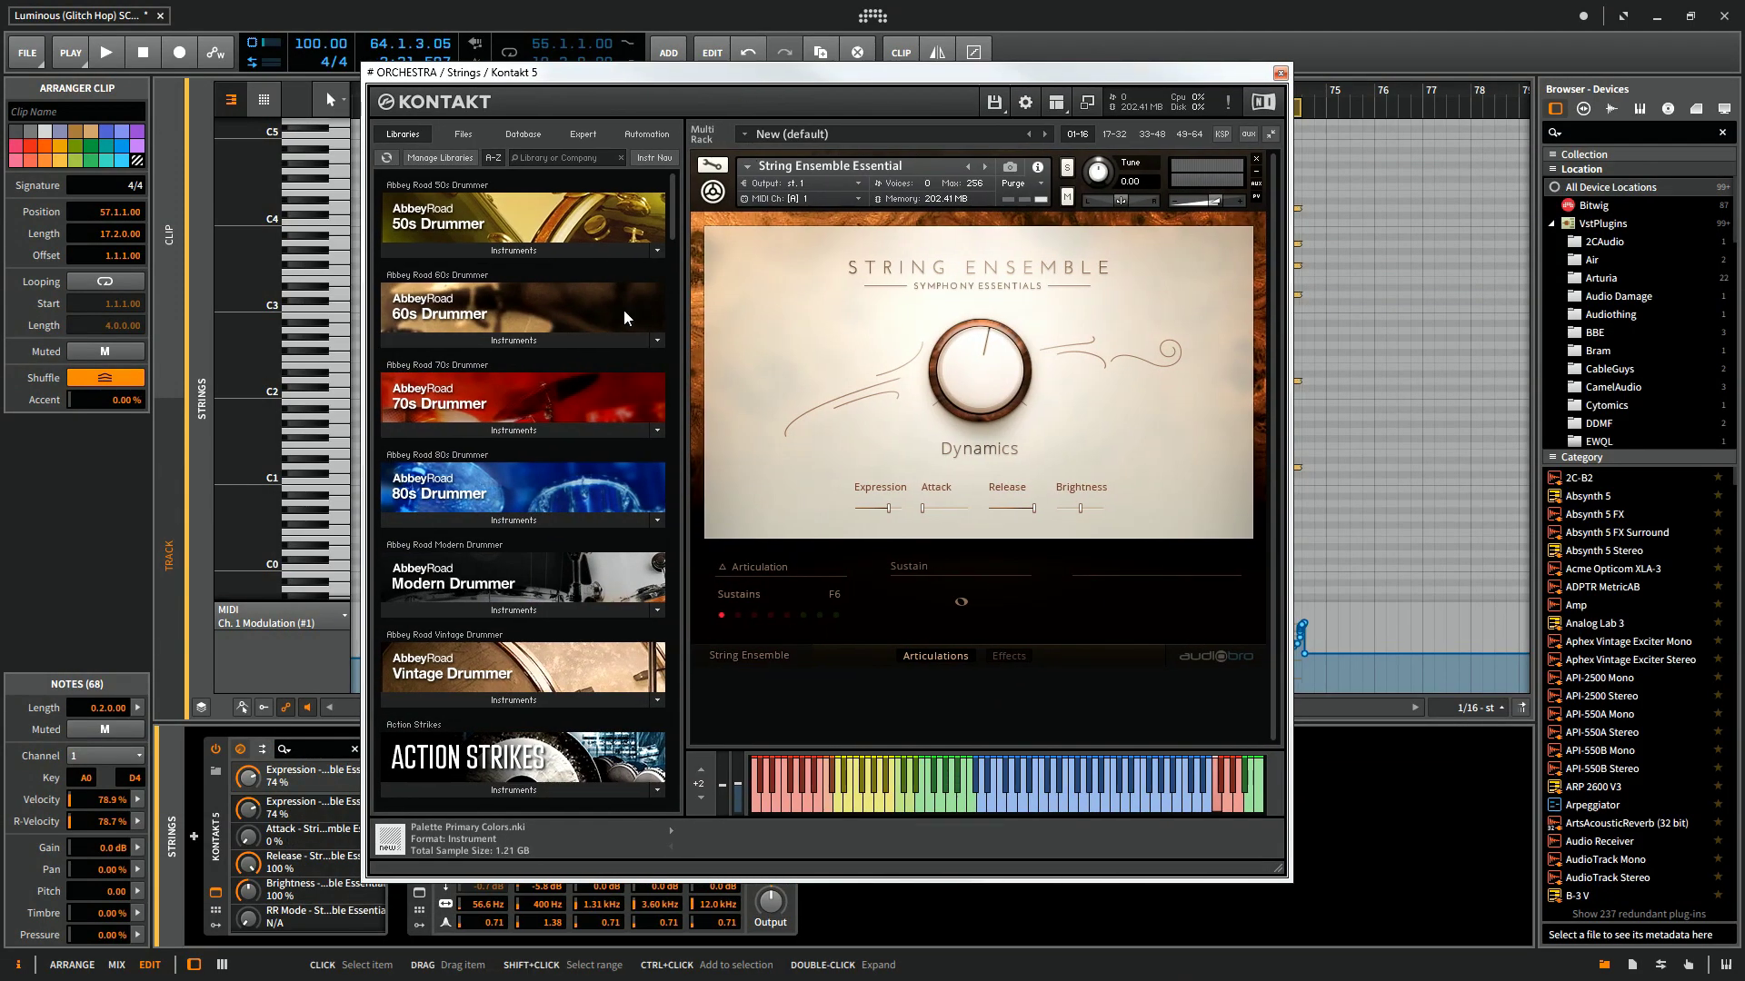
pyautogui.moveTo(676, 205); pyautogui.dragTo(676, 432)
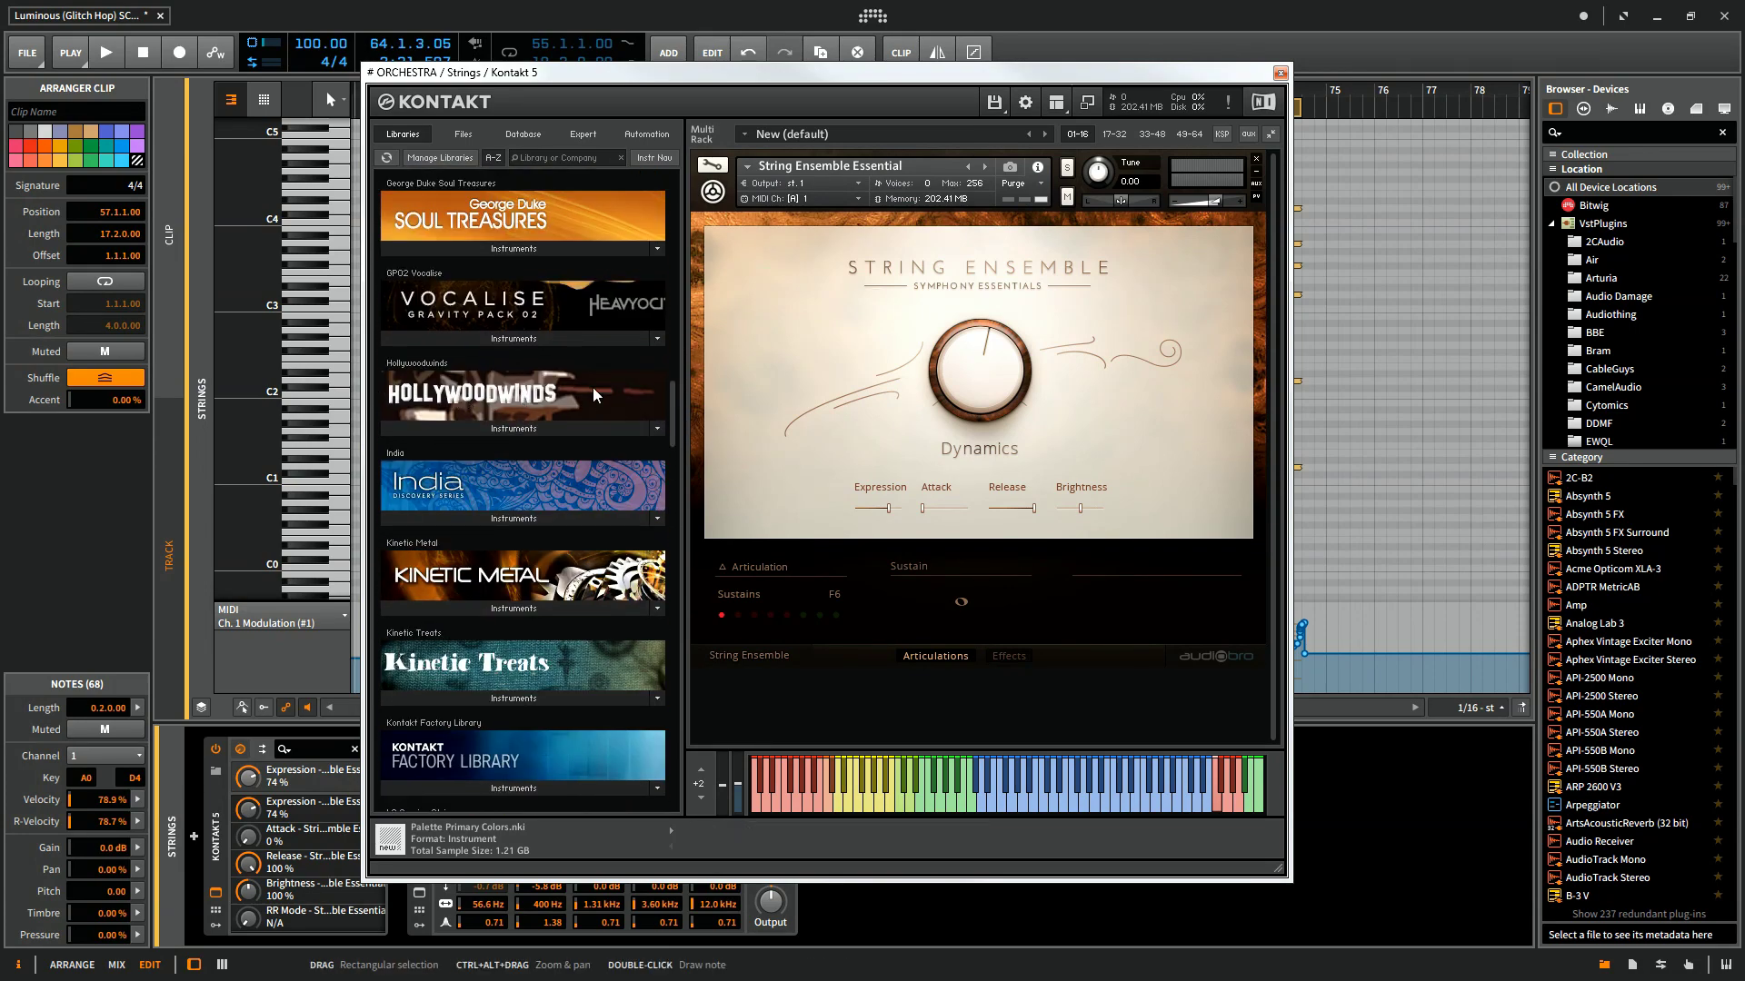
pyautogui.moveTo(674, 399); pyautogui.dragTo(673, 482)
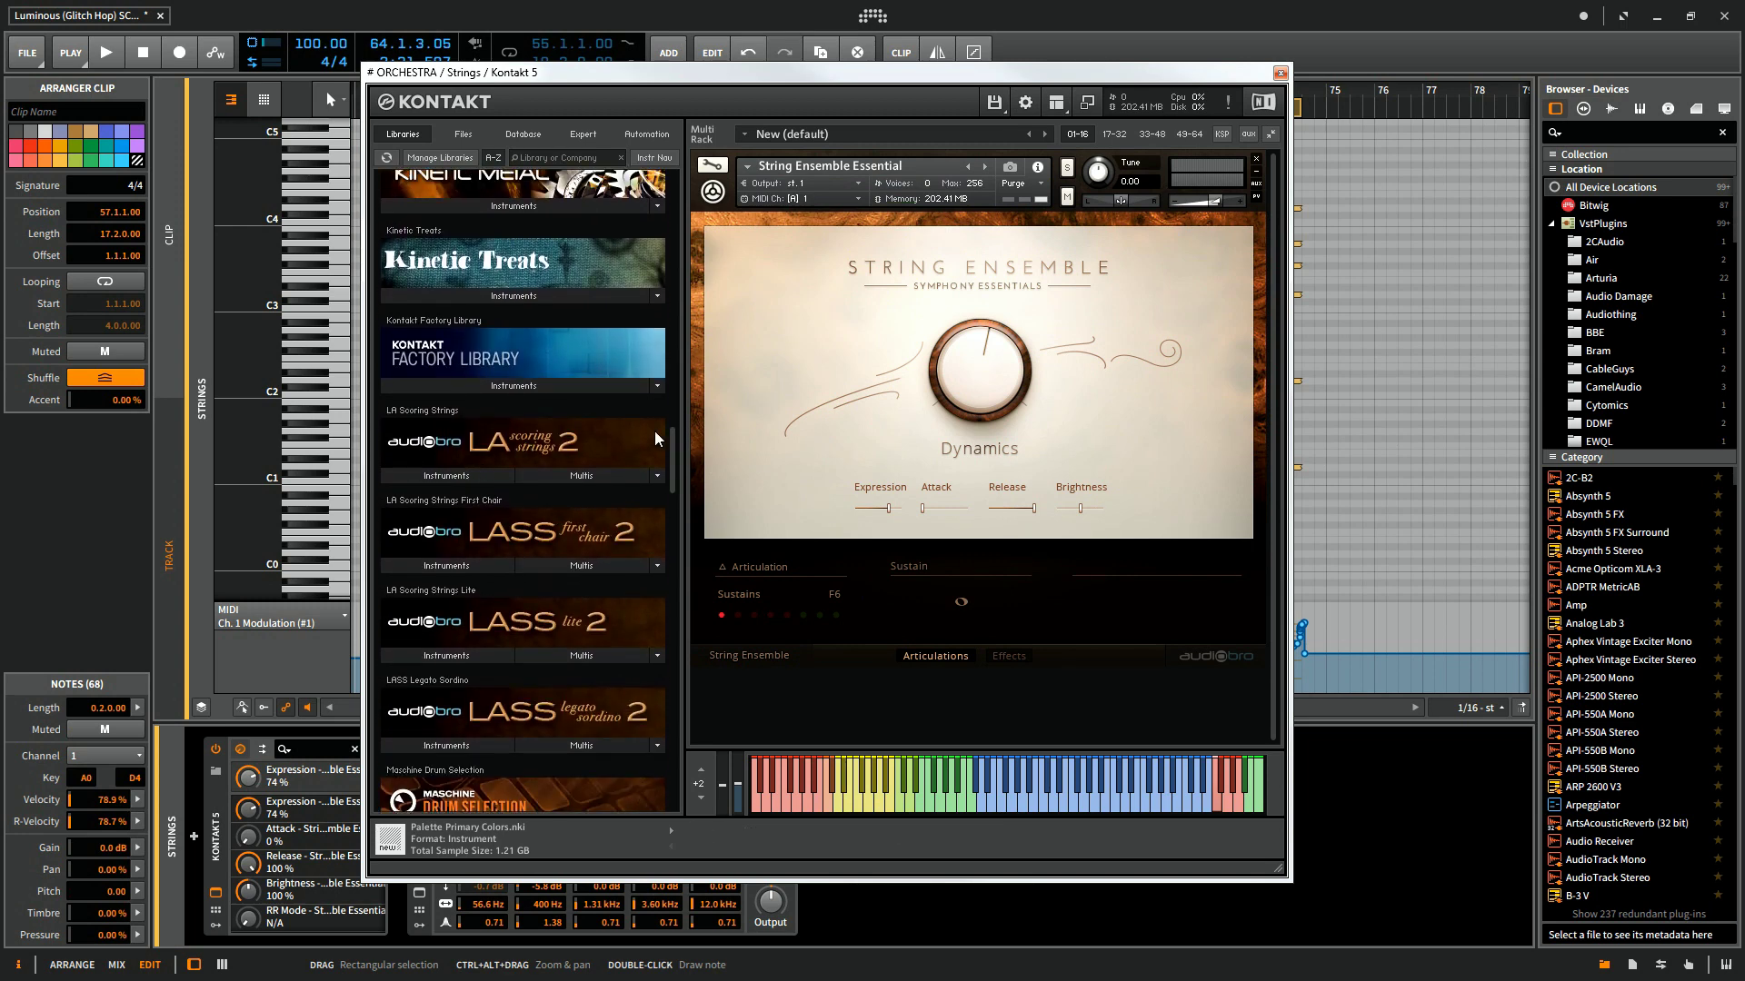
pyautogui.moveTo(672, 434); pyautogui.dragTo(684, 749)
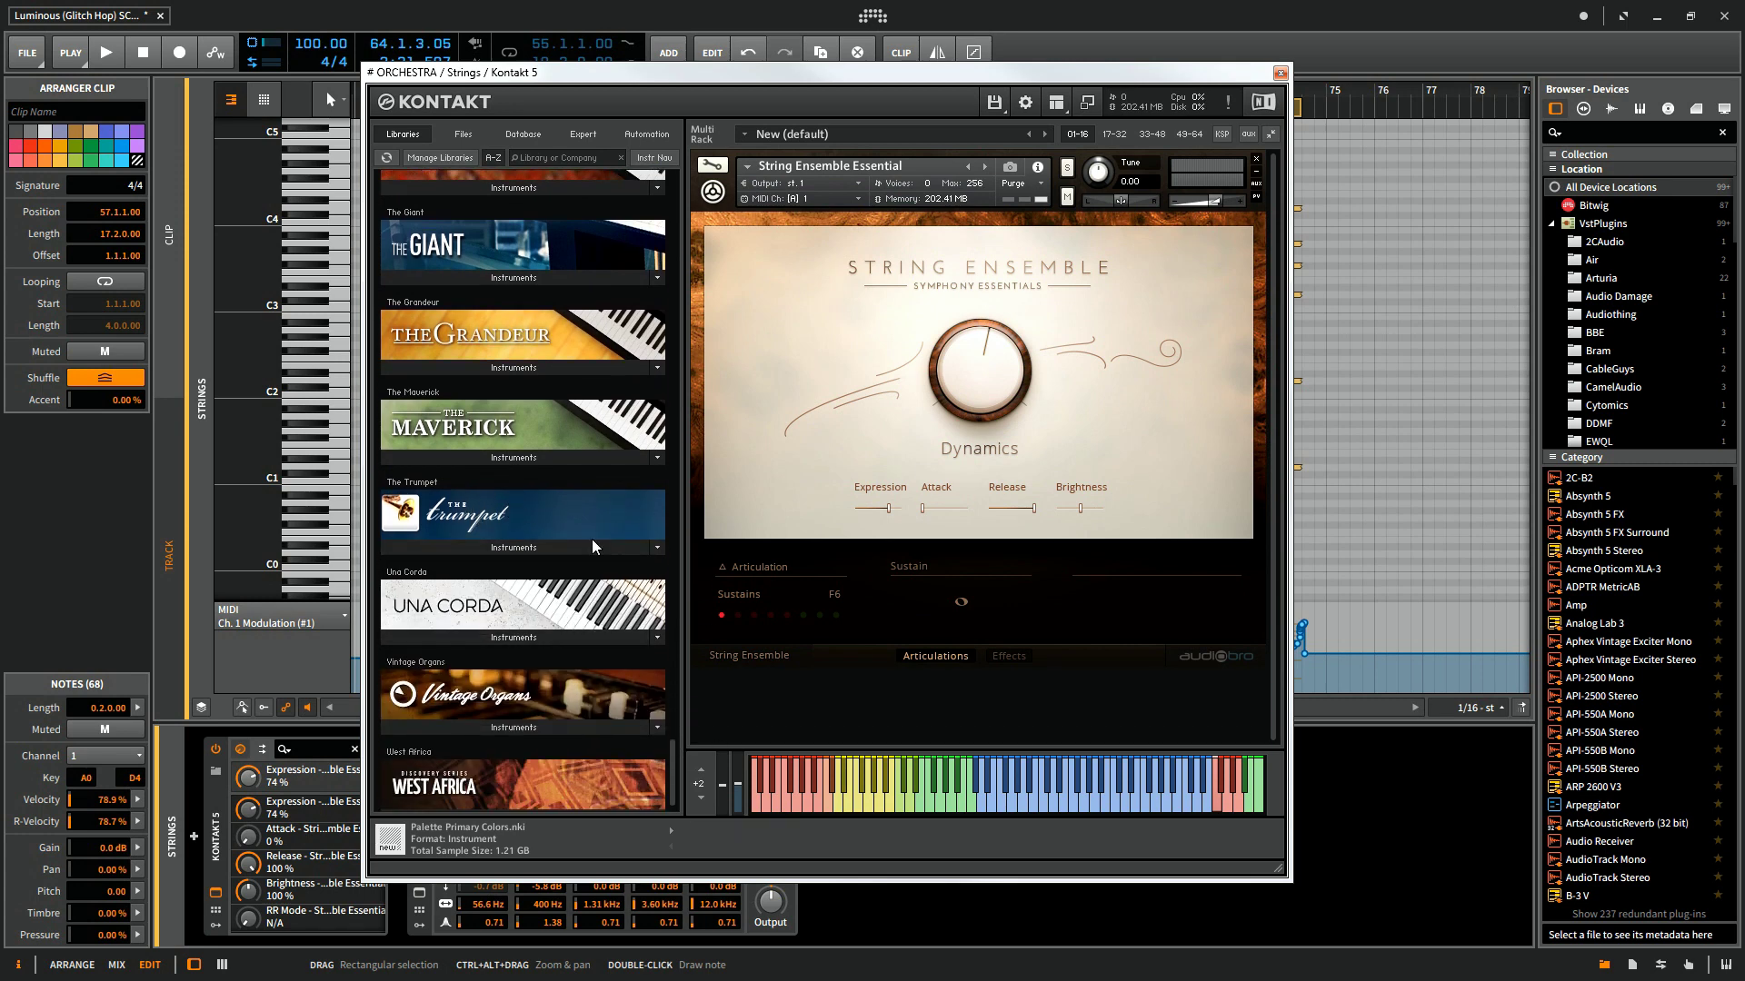
pyautogui.moveTo(669, 763); pyautogui.dragTo(685, 210)
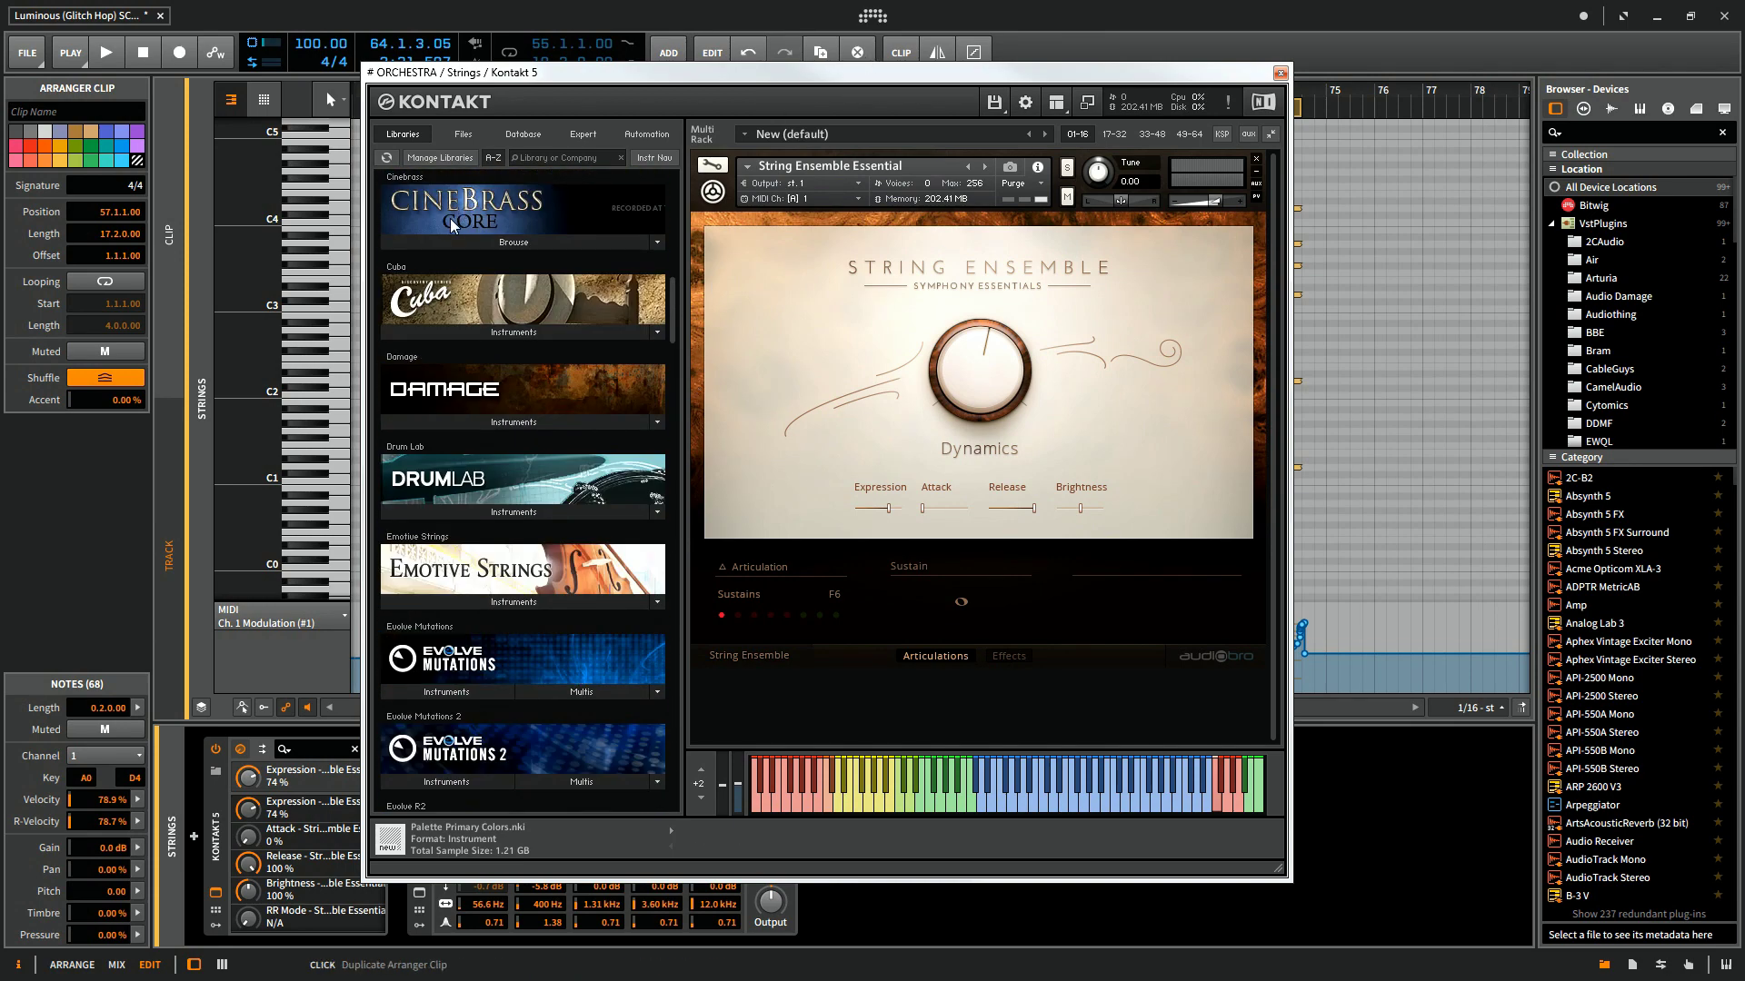
pyautogui.click(1281, 72)
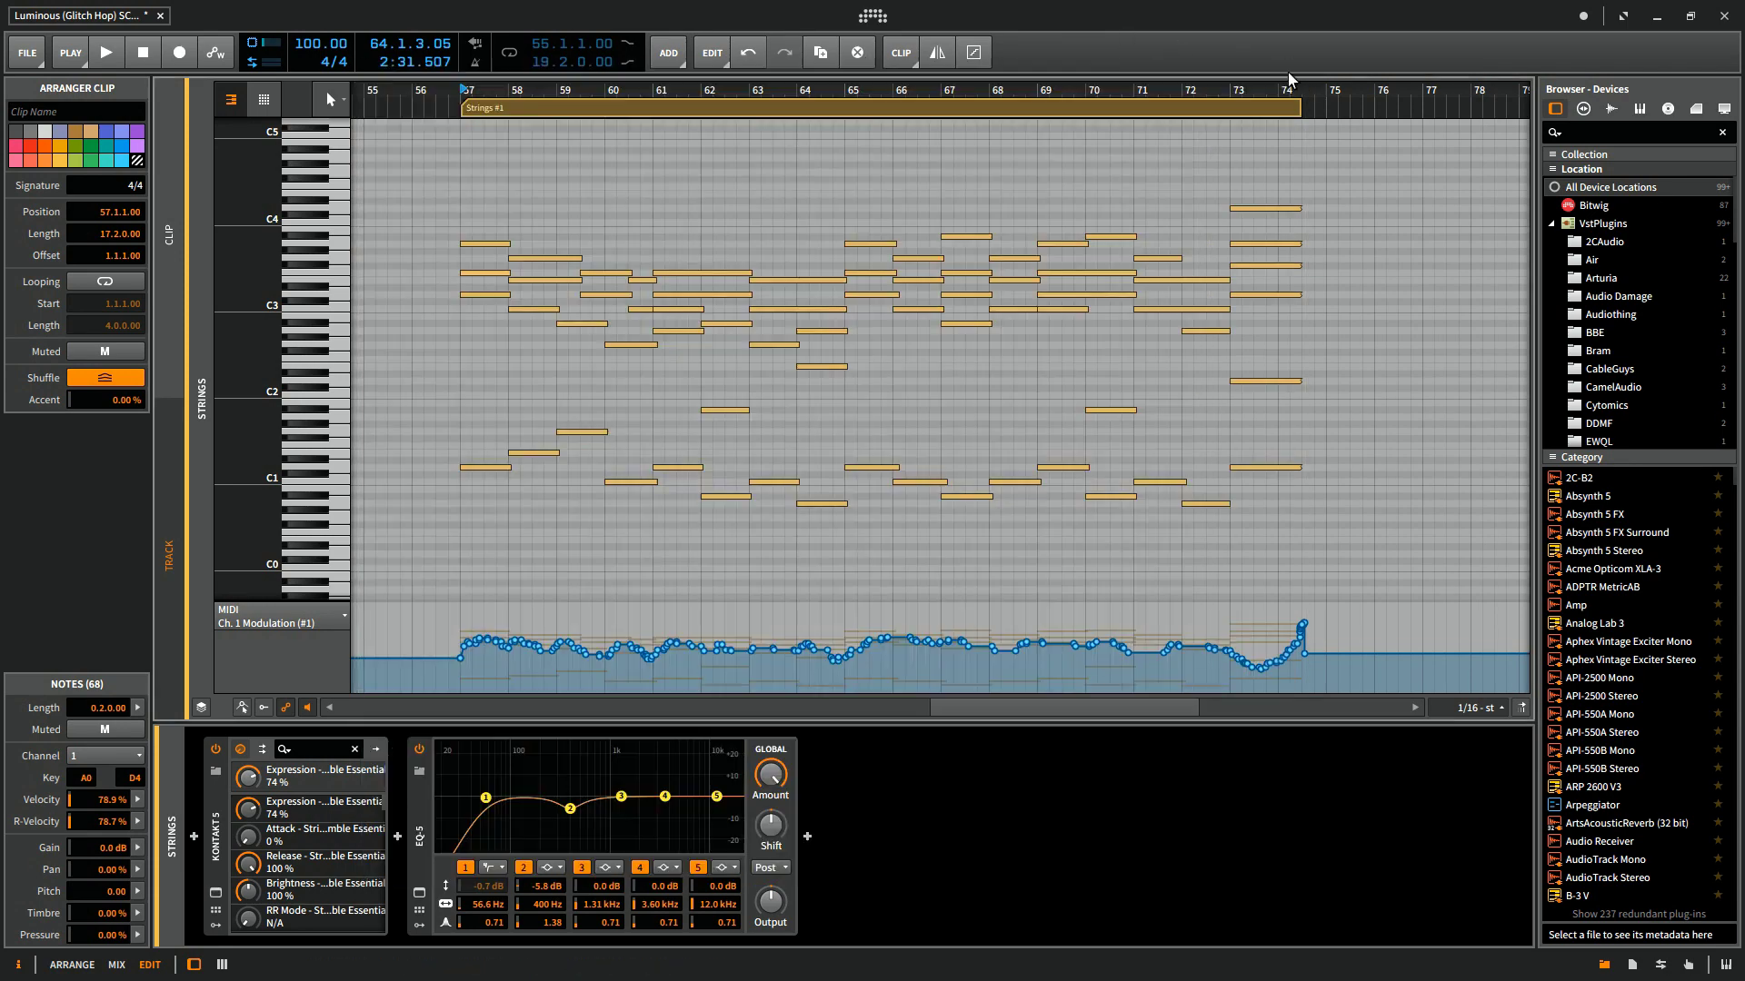
# Step: Return to the arrangement and bring the Strings, Basses and Violins tracks into view
pyautogui.hotkey('alt', '2')
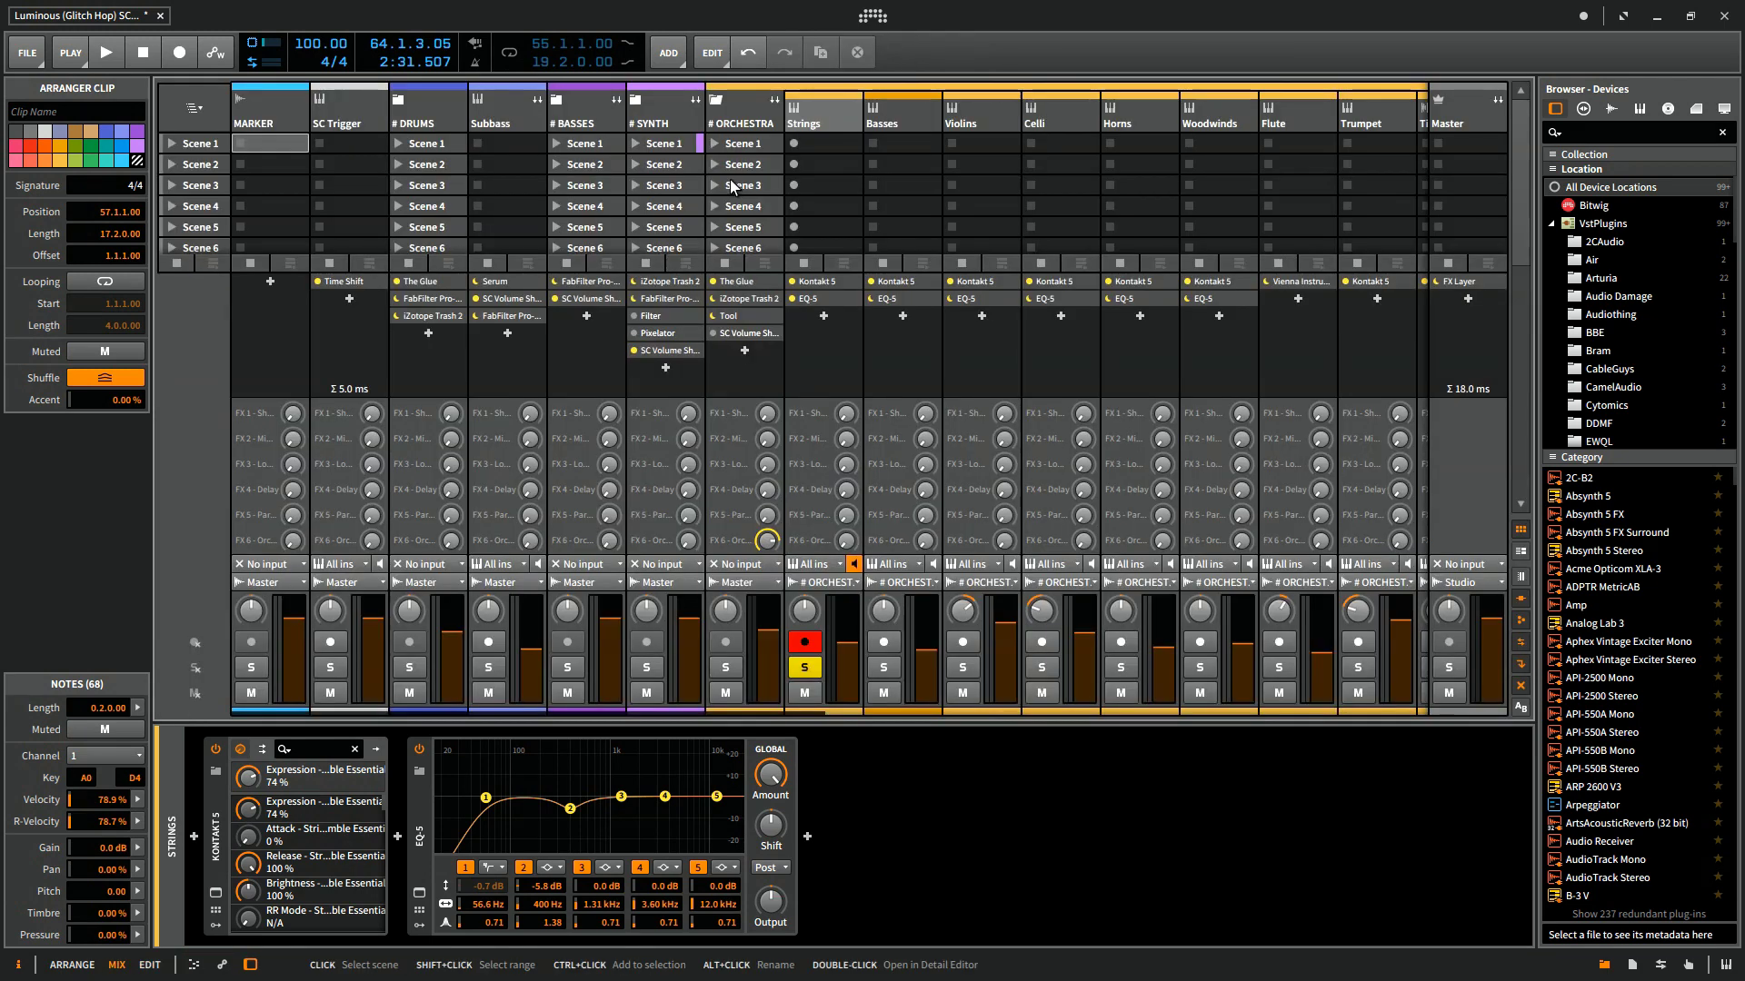
pyautogui.hotkey('alt', '1')
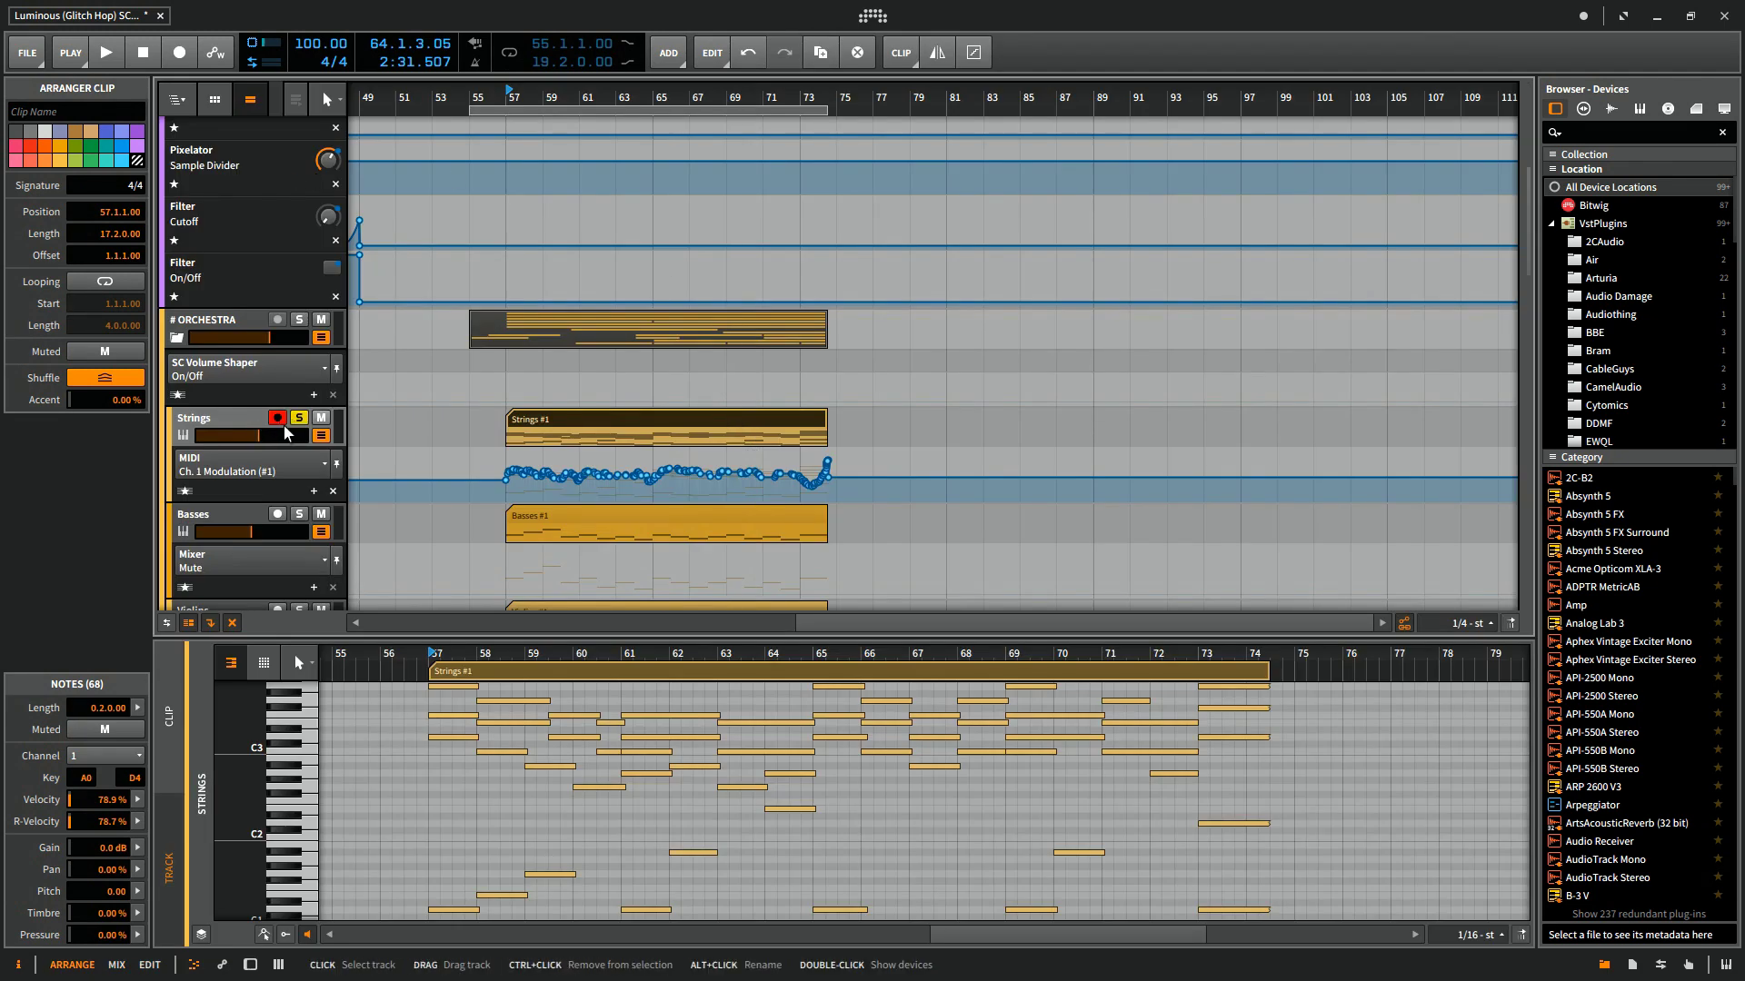
pyautogui.scroll(-2, 304, 425)
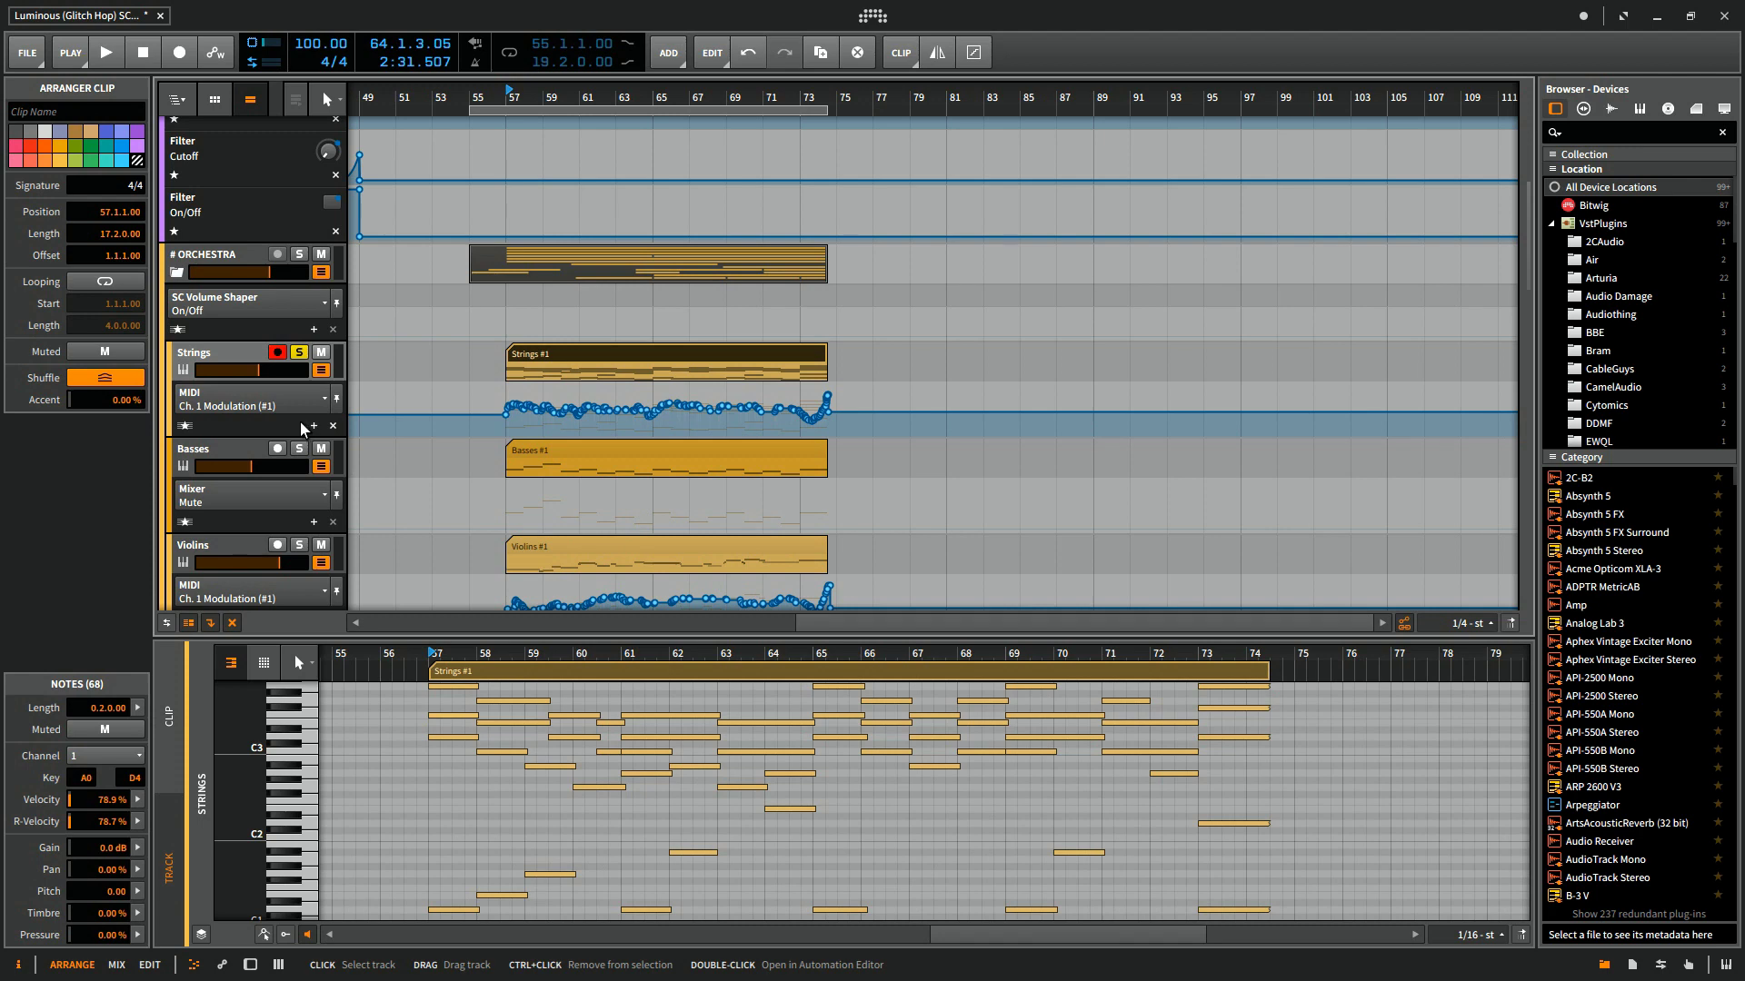
# Step: Solo the Basses track alone, audition it from bar 57, and show its device chain
pyautogui.click(300, 449)
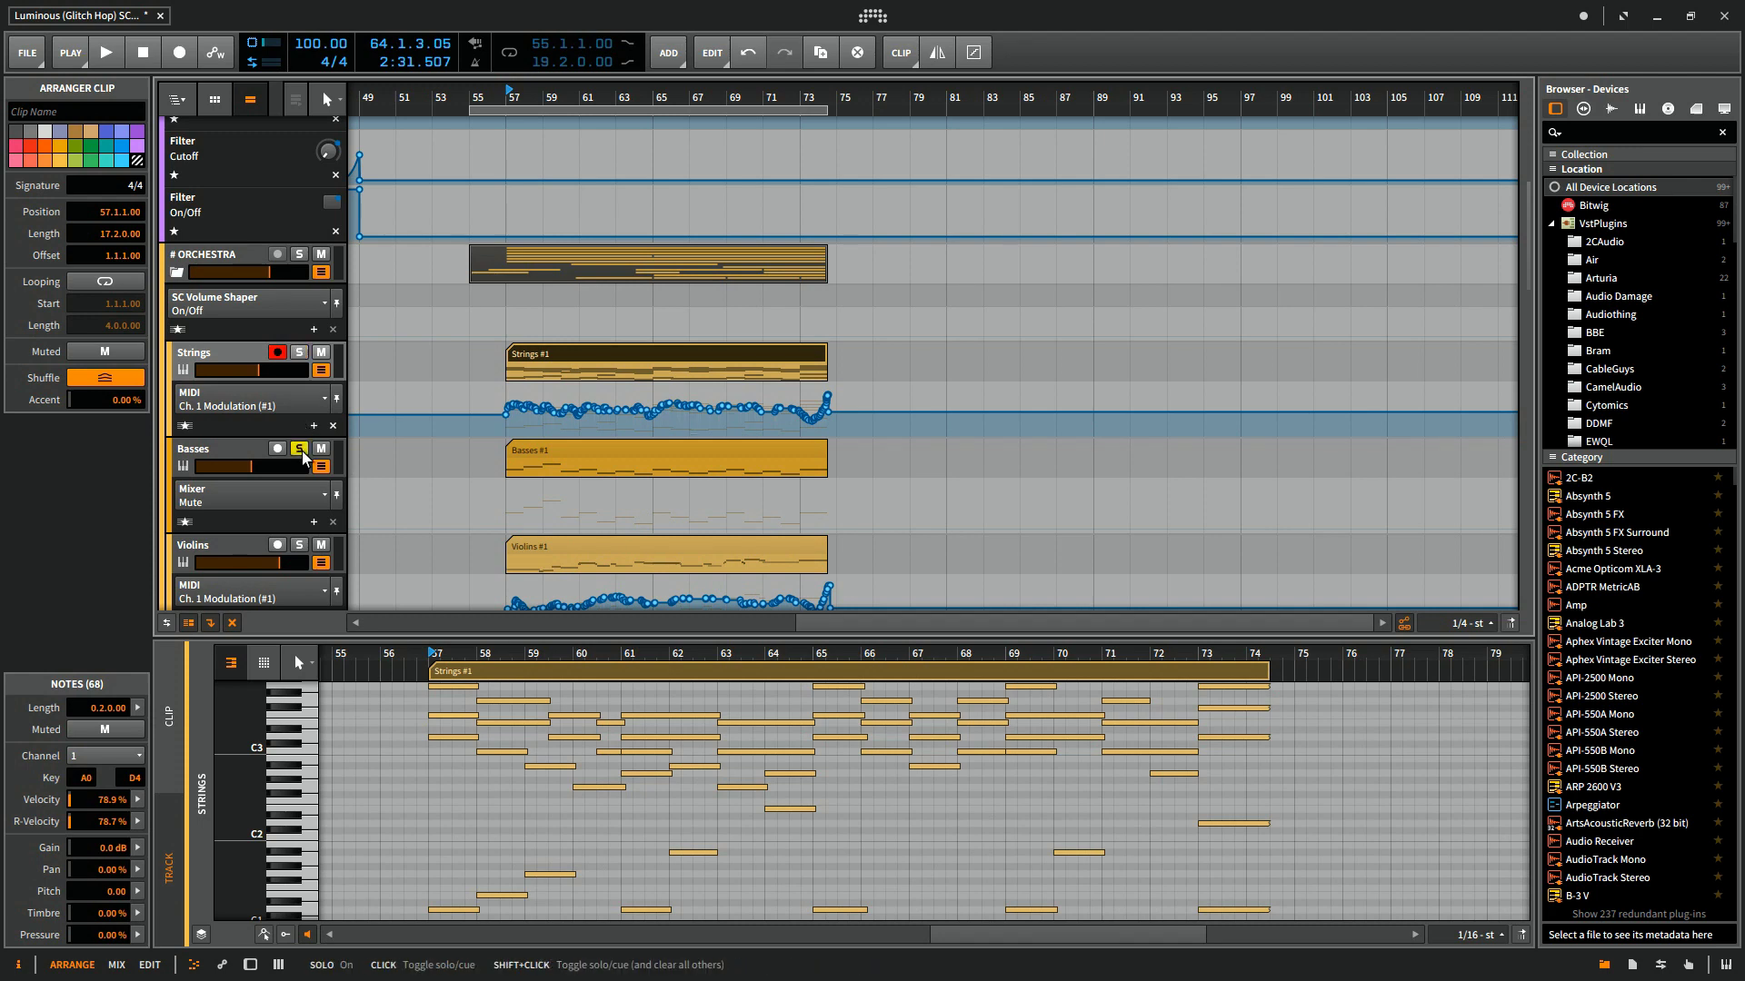
pyautogui.press('space')
pyautogui.click(242, 445)
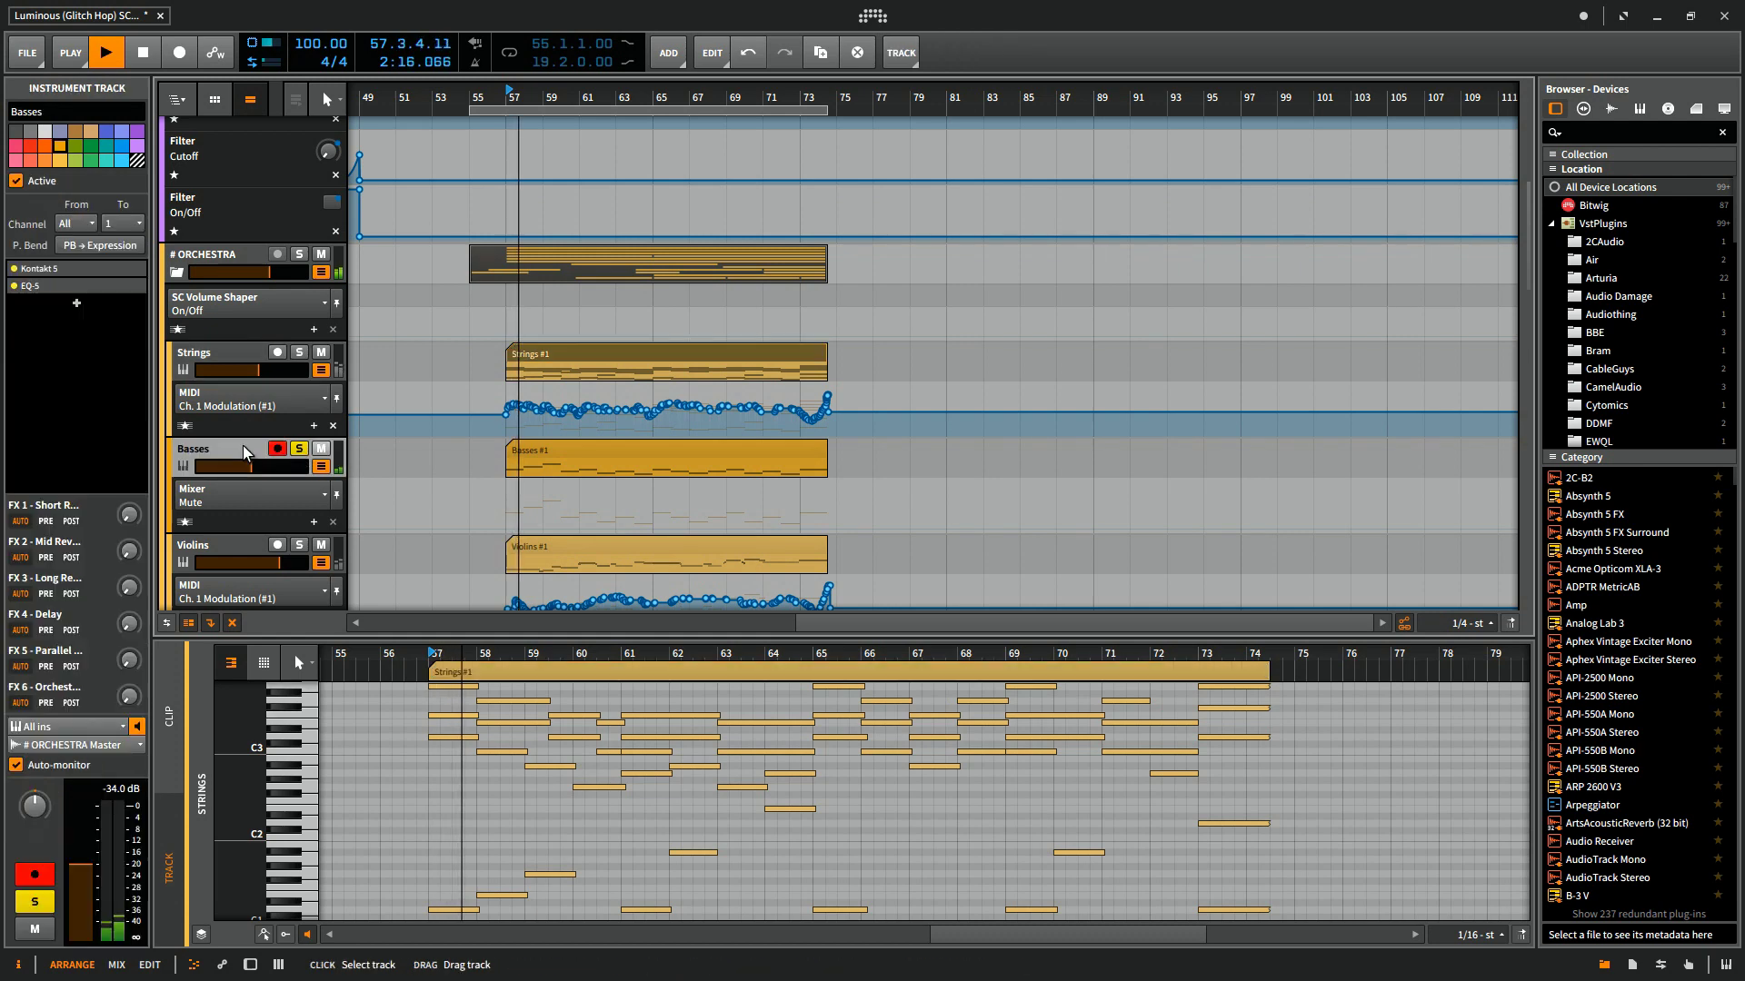
pyautogui.doubleClick(214, 444)
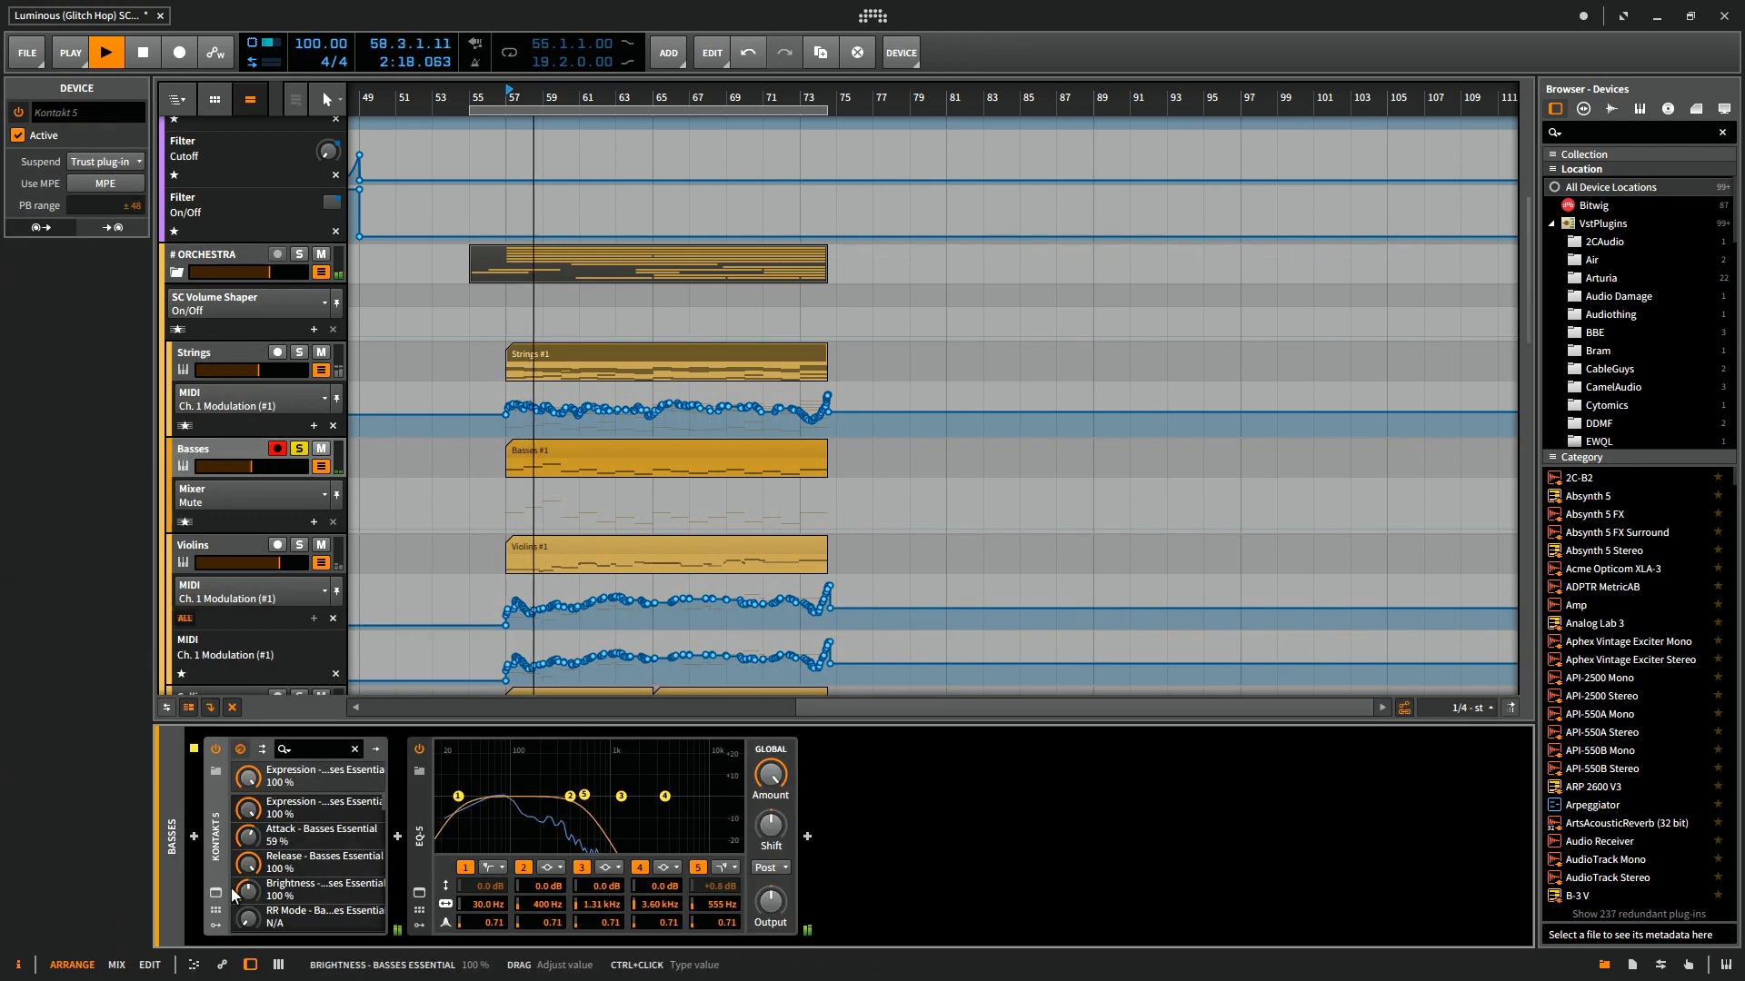
# Step: Examine the Basses Essential instrument in Kontakt and the notes of the Basses clip, and stop playback
pyautogui.click(216, 893)
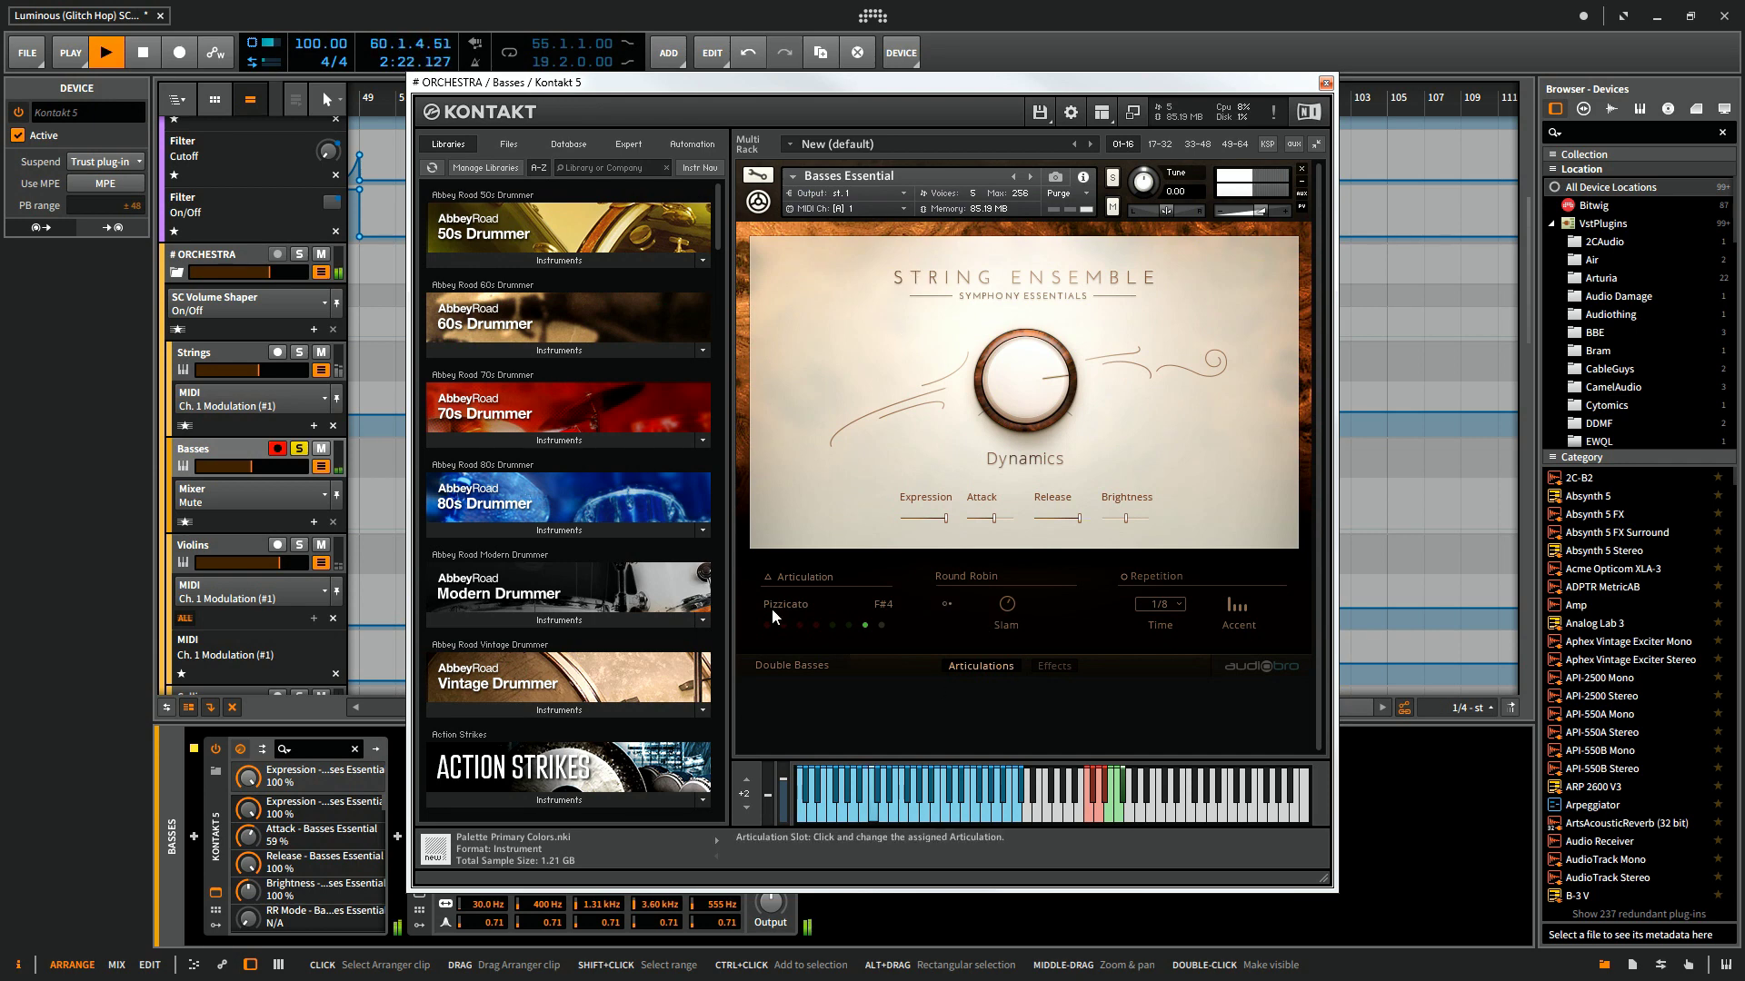
pyautogui.click(1325, 83)
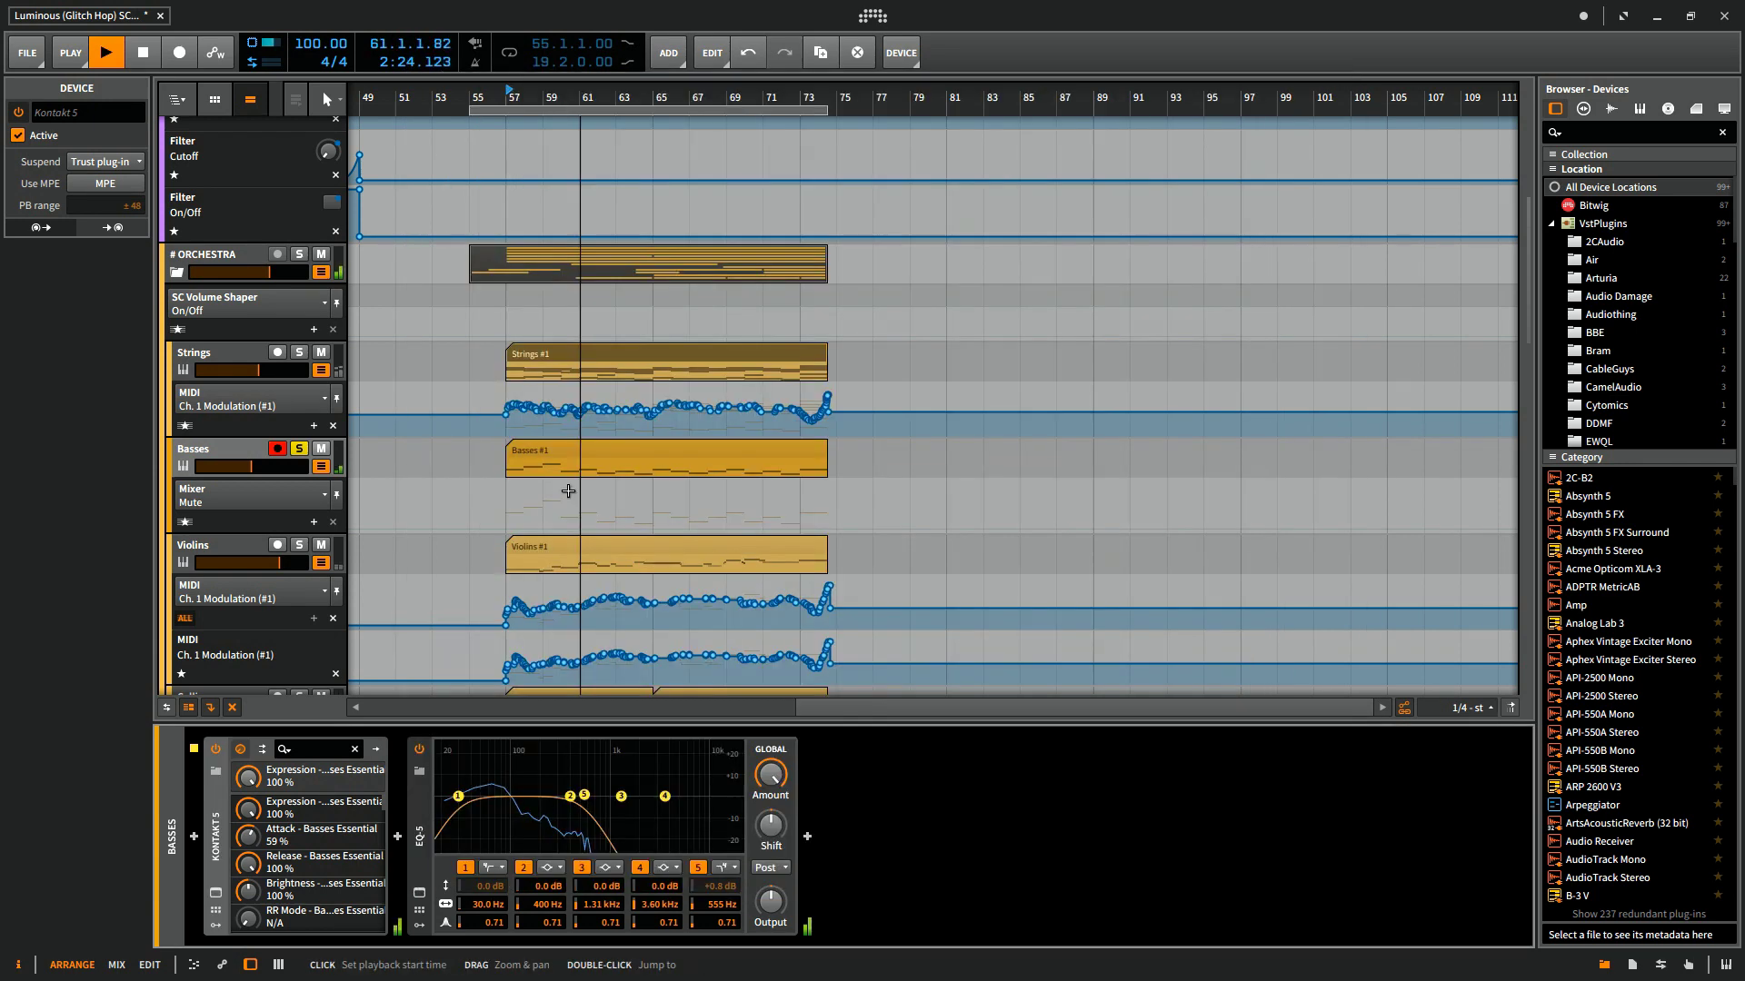
pyautogui.doubleClick(560, 453)
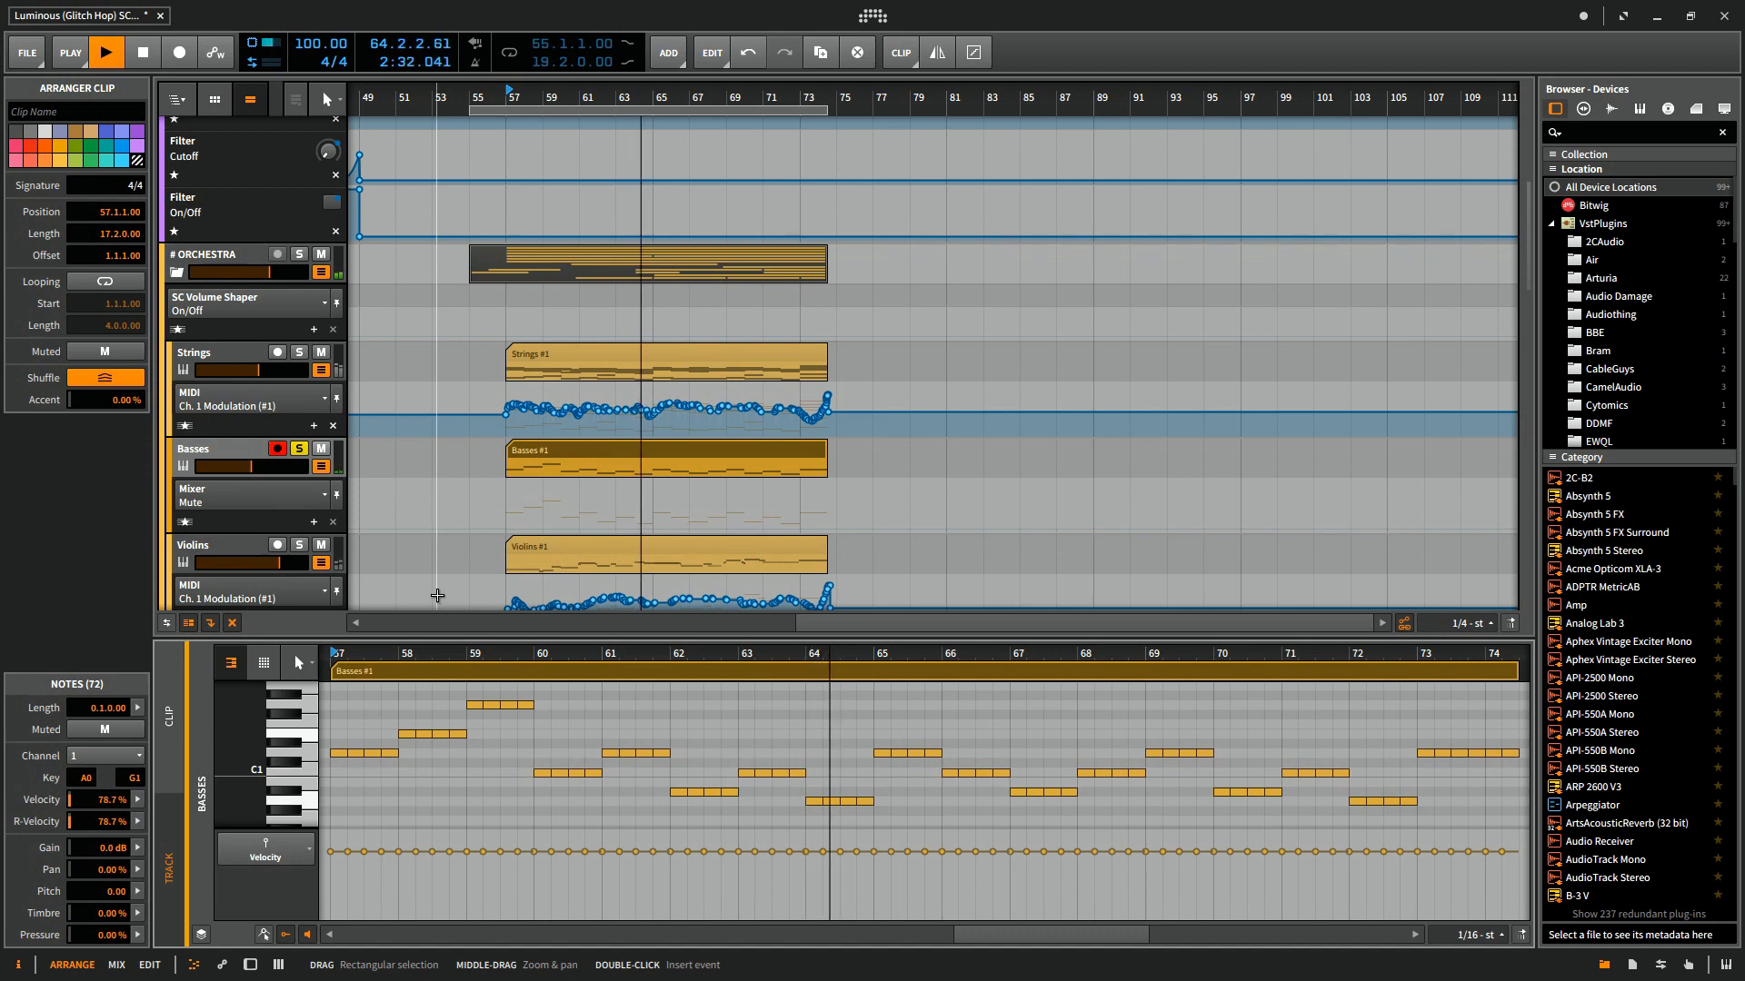
pyautogui.press('space')
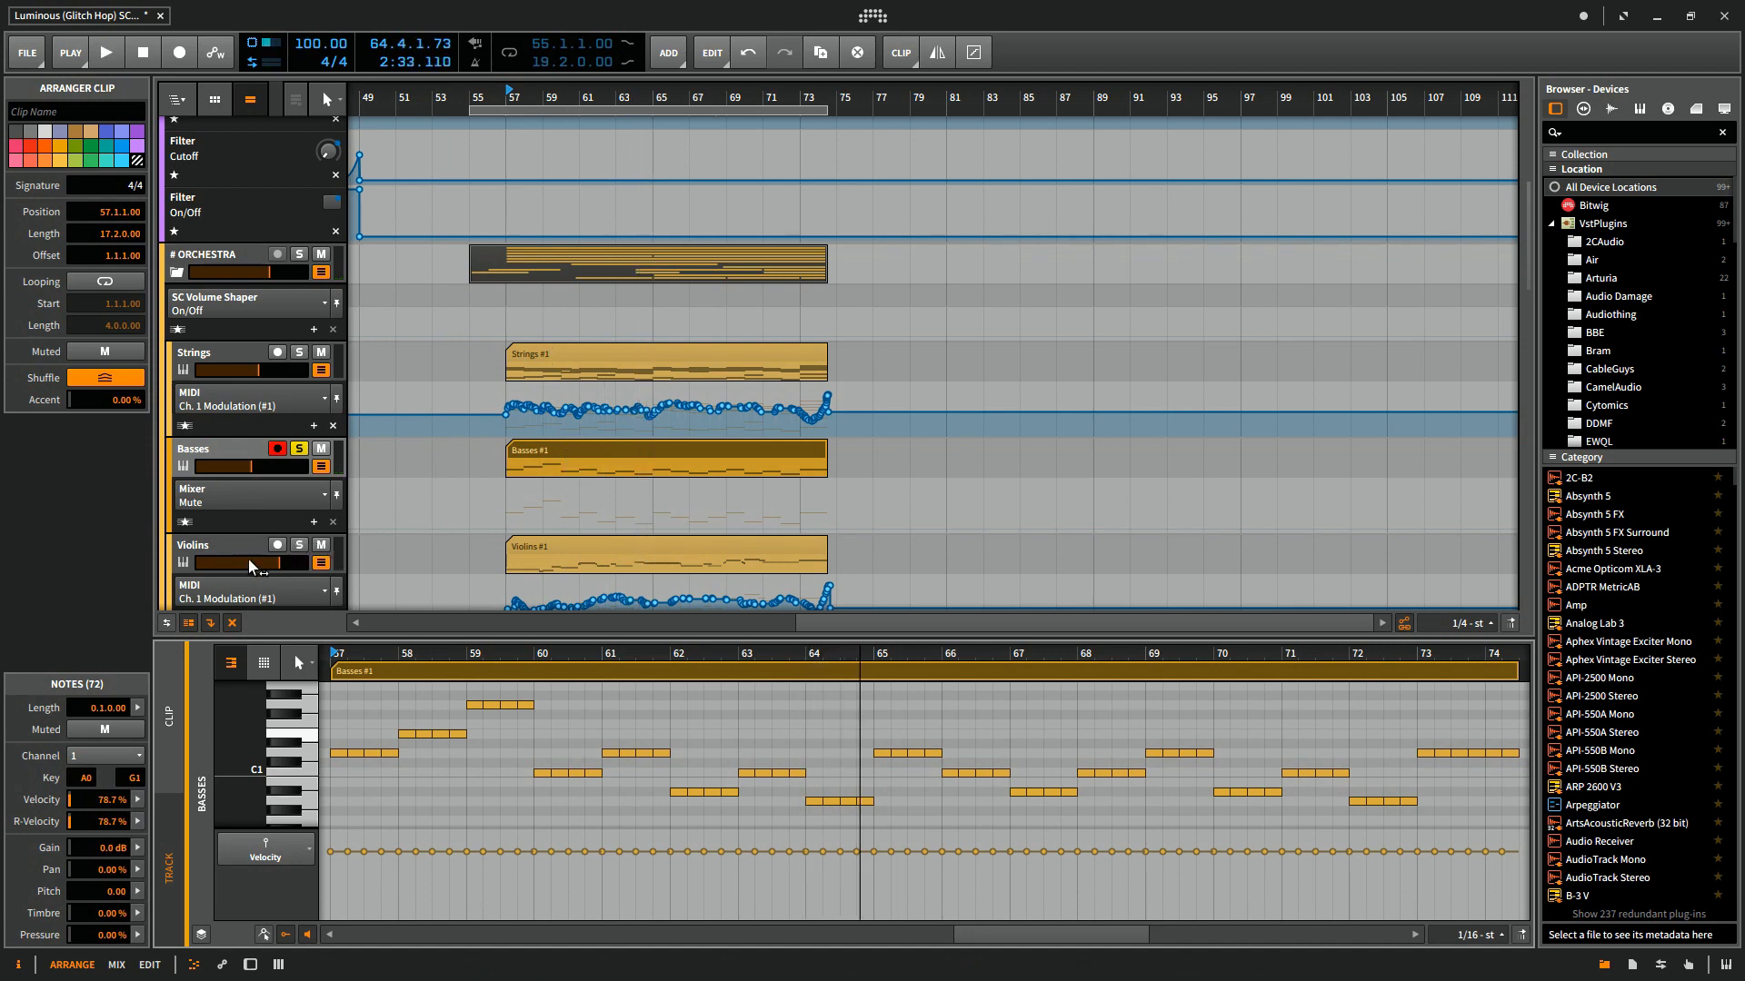
# Step: Audition the Violins track alone from bar 57, examine its LA Scoring Strings instrument in Kontakt, and close the plug-in window
pyautogui.keyDown('shift'); pyautogui.click(296, 546); pyautogui.keyUp('shift')
pyautogui.press('space')
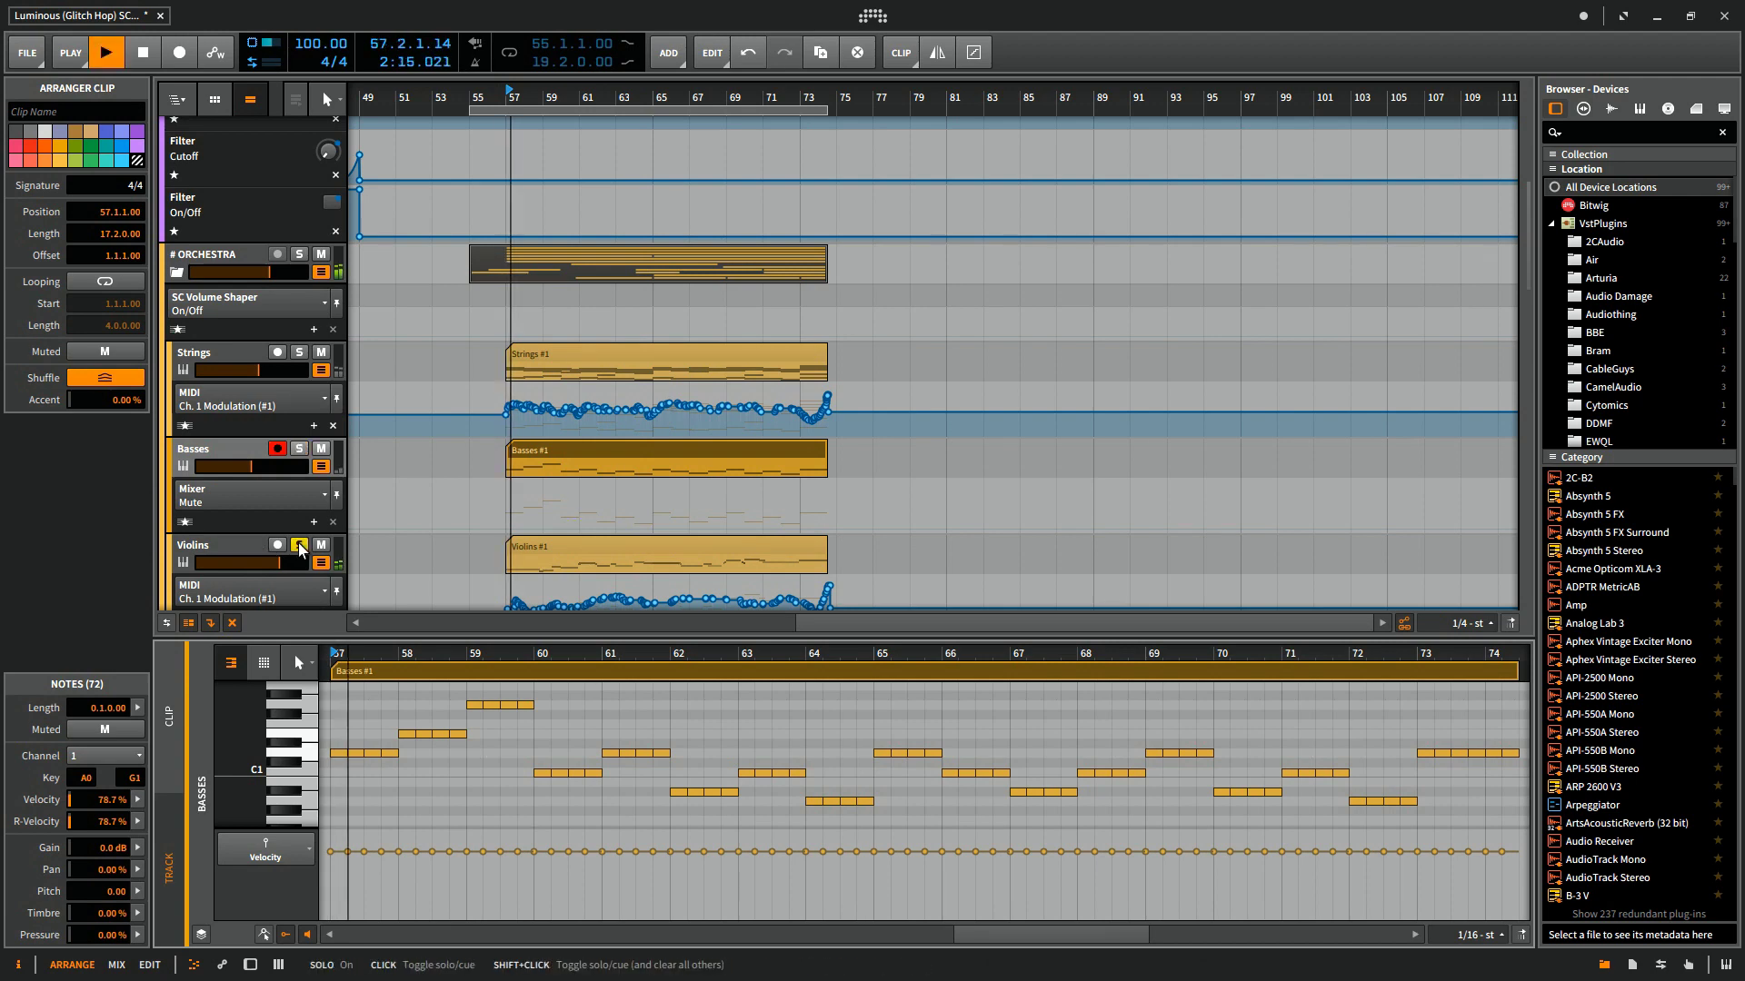
pyautogui.doubleClick(219, 544)
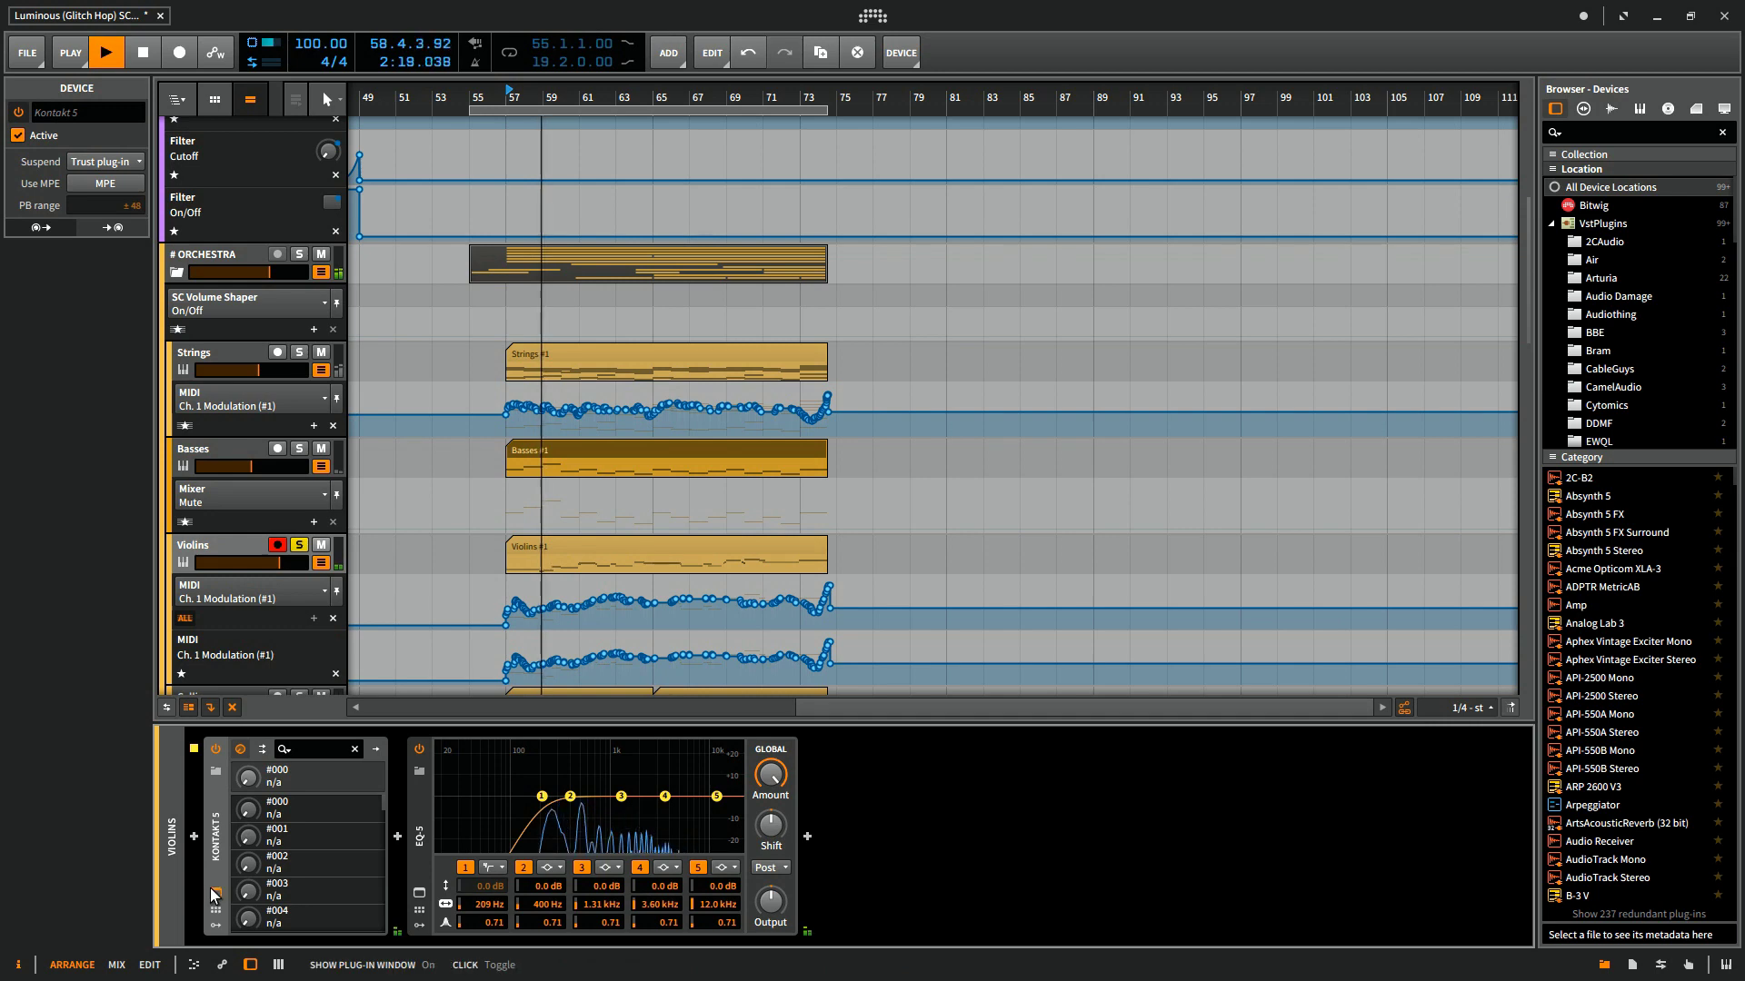
pyautogui.press('space')
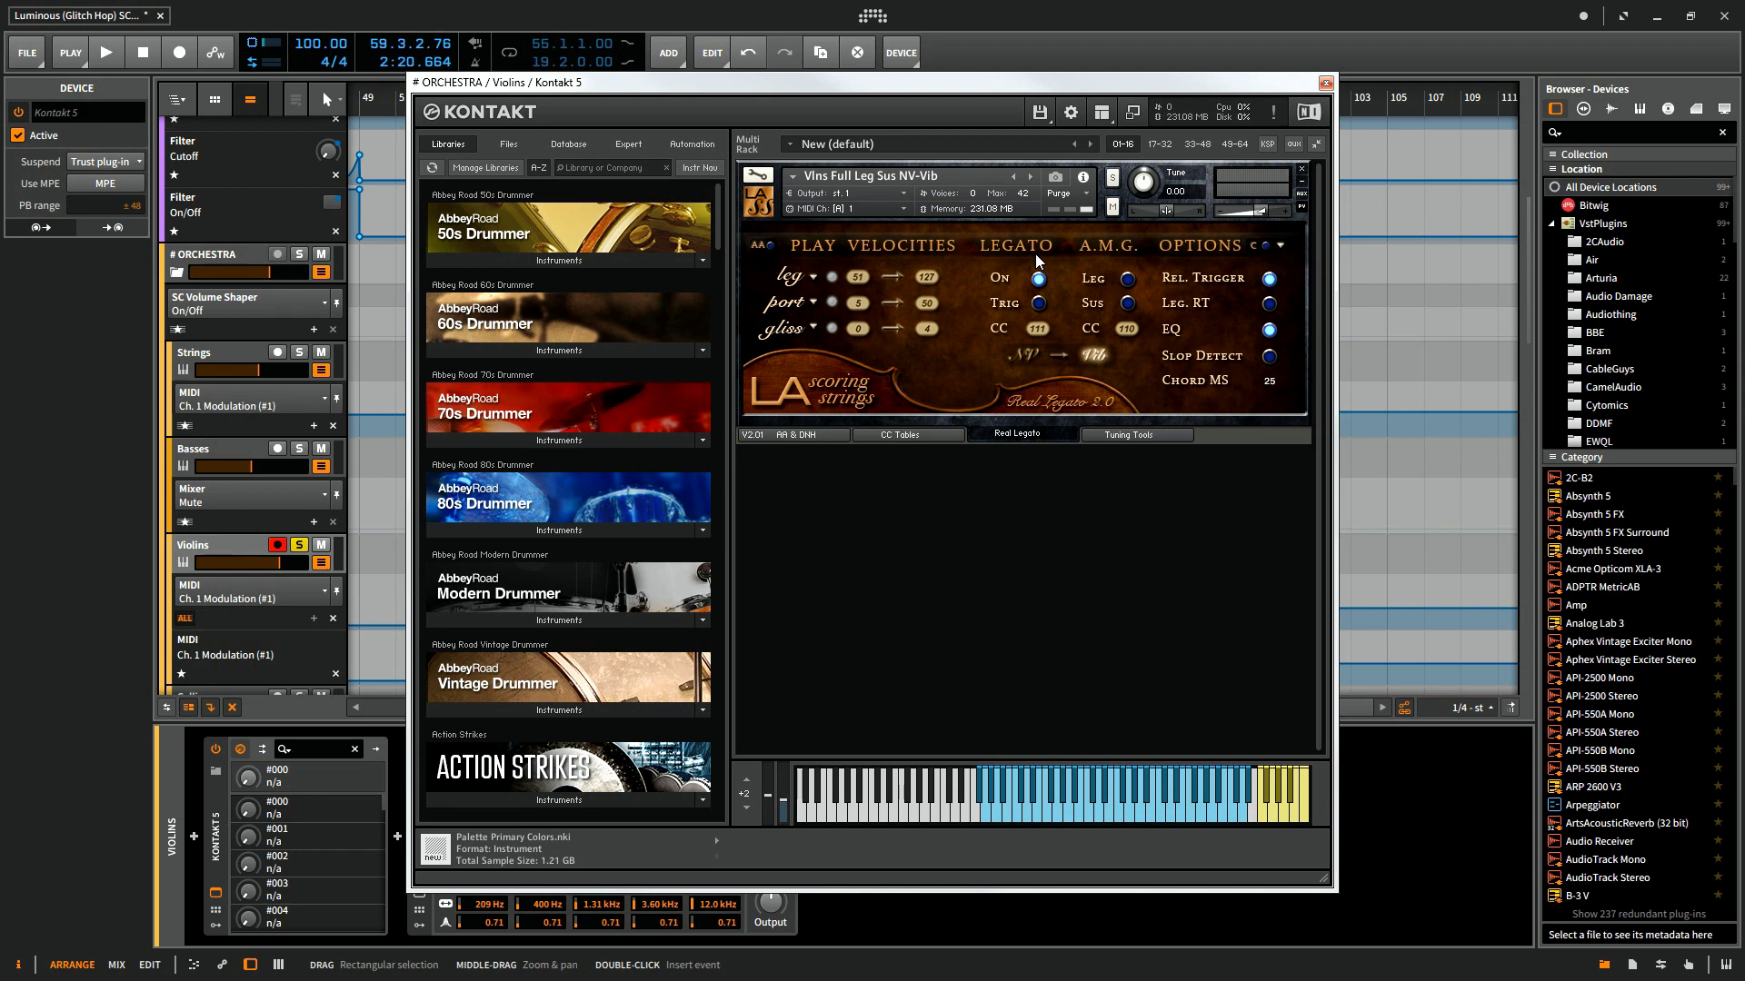
pyautogui.moveTo(870, 87); pyautogui.dragTo(1059, 88)
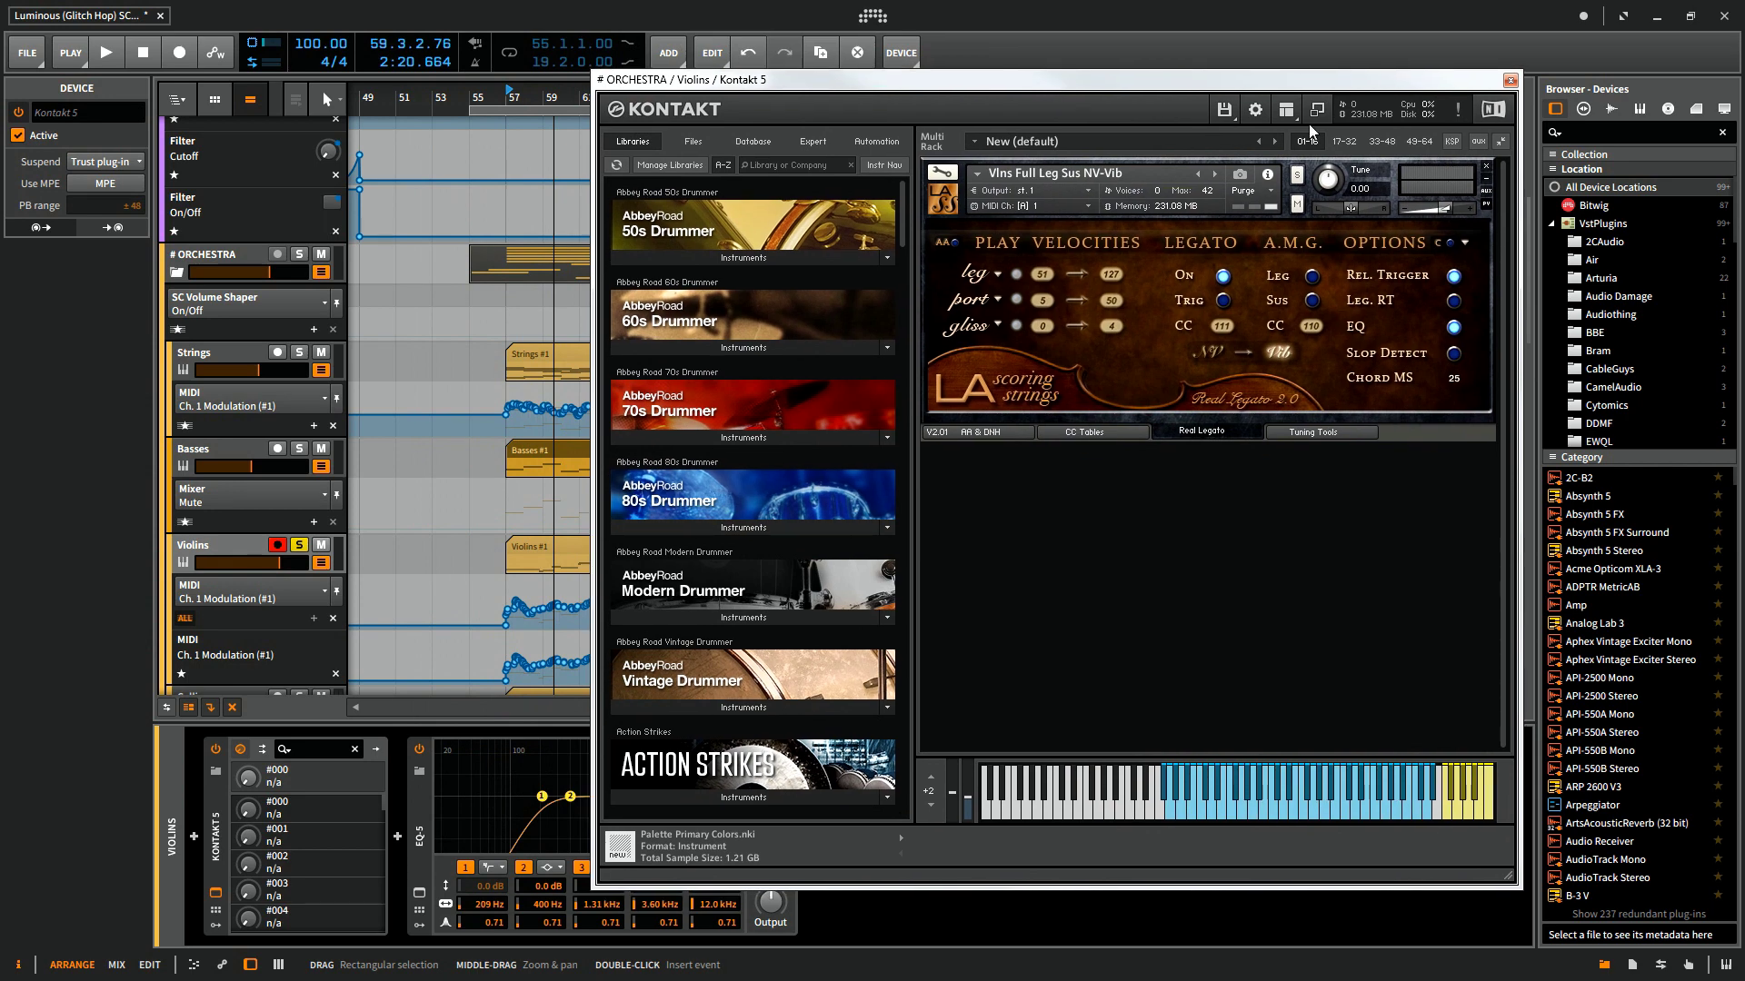
pyautogui.click(1510, 81)
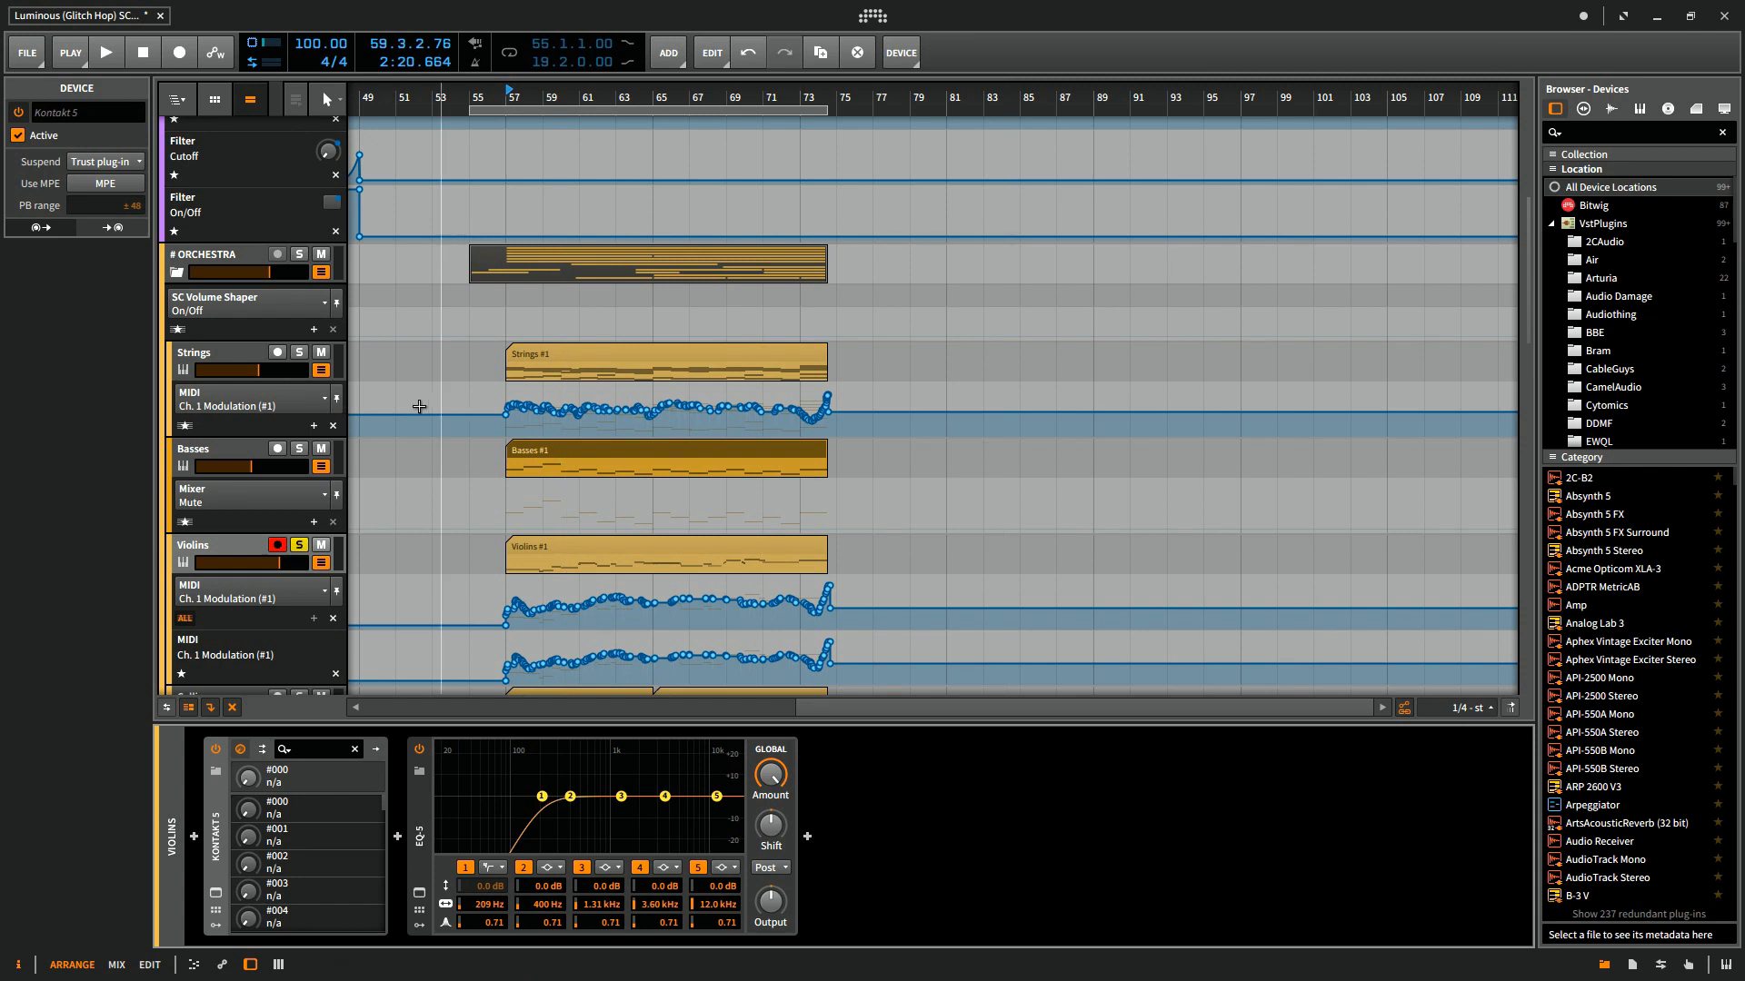
# Step: Audition the Strings, Basses and Violins together while viewing the Violins clip's melody in the enlarged note editor, and stop playback
pyautogui.click(299, 449)
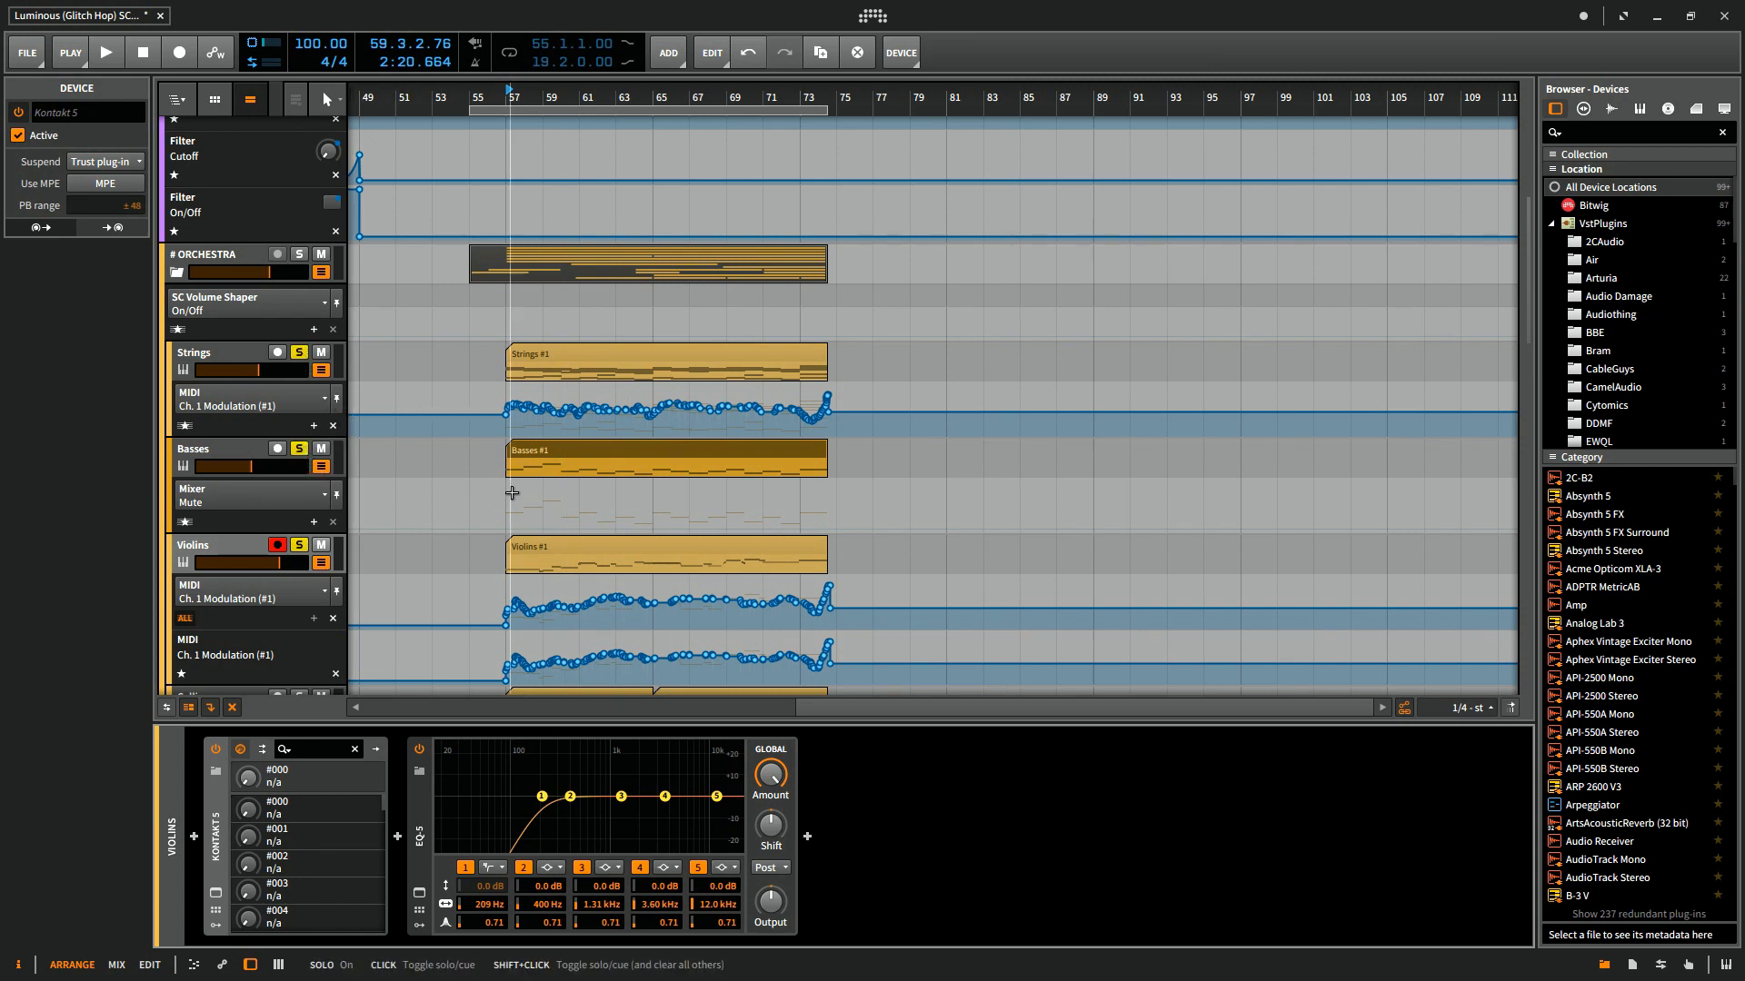
pyautogui.press('space')
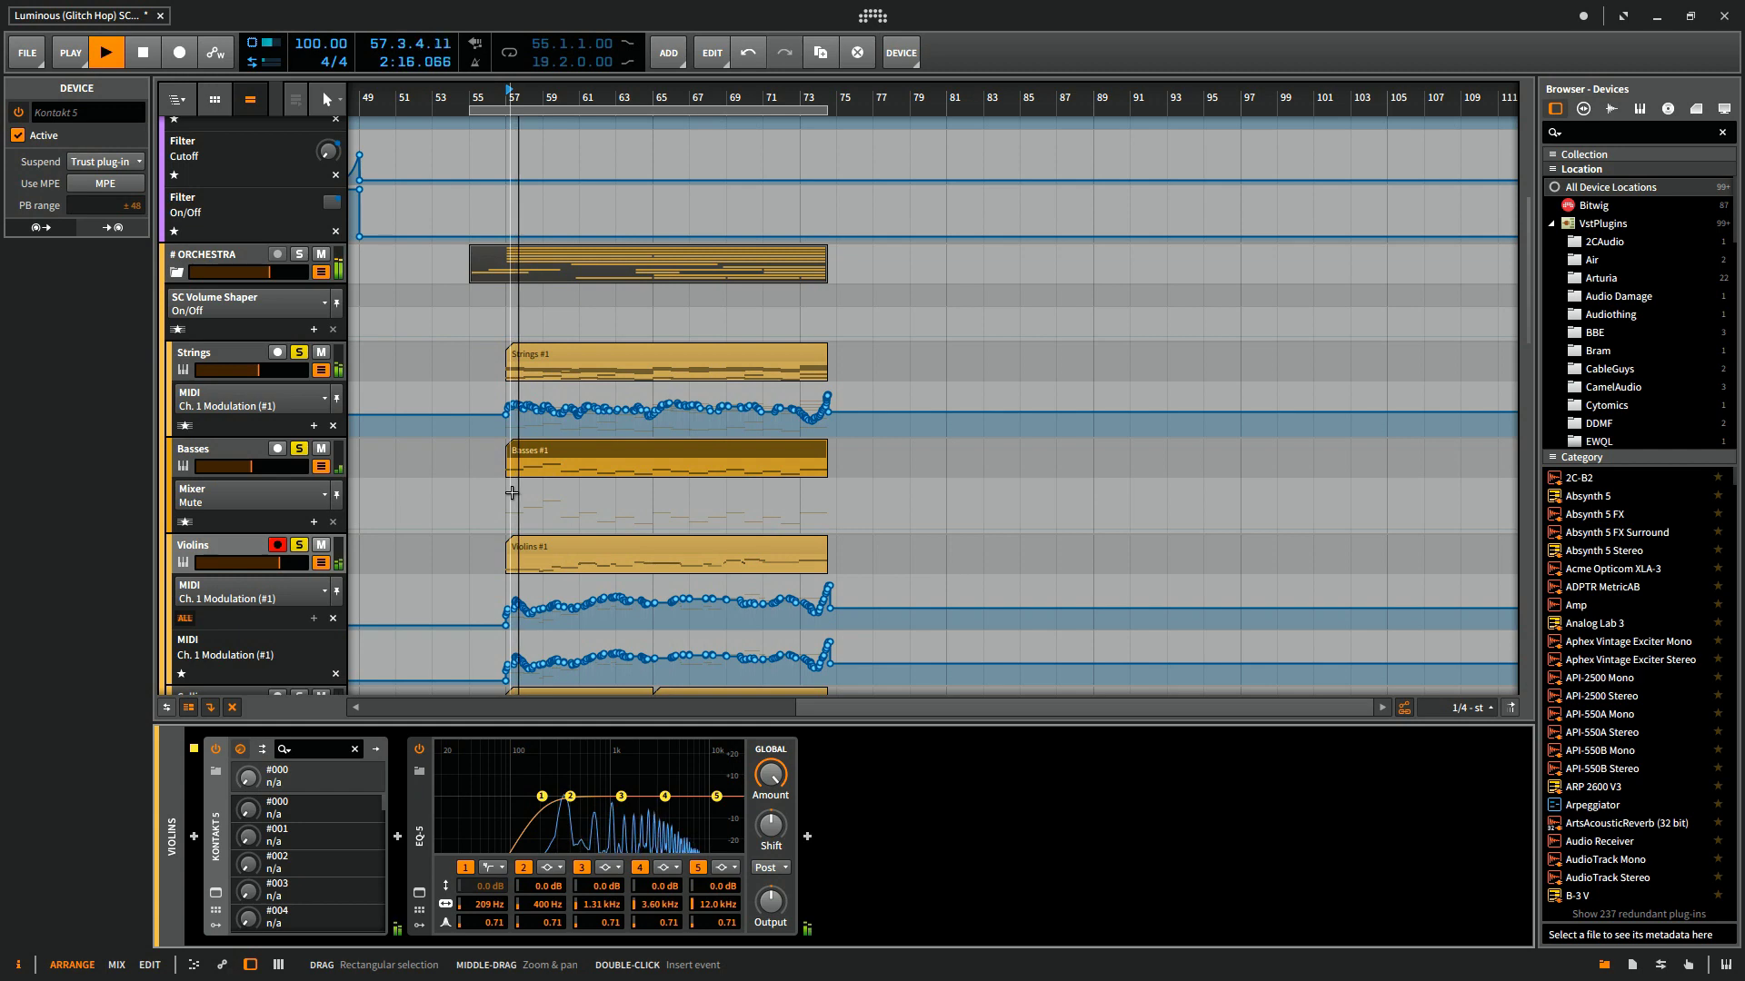
pyautogui.doubleClick(602, 548)
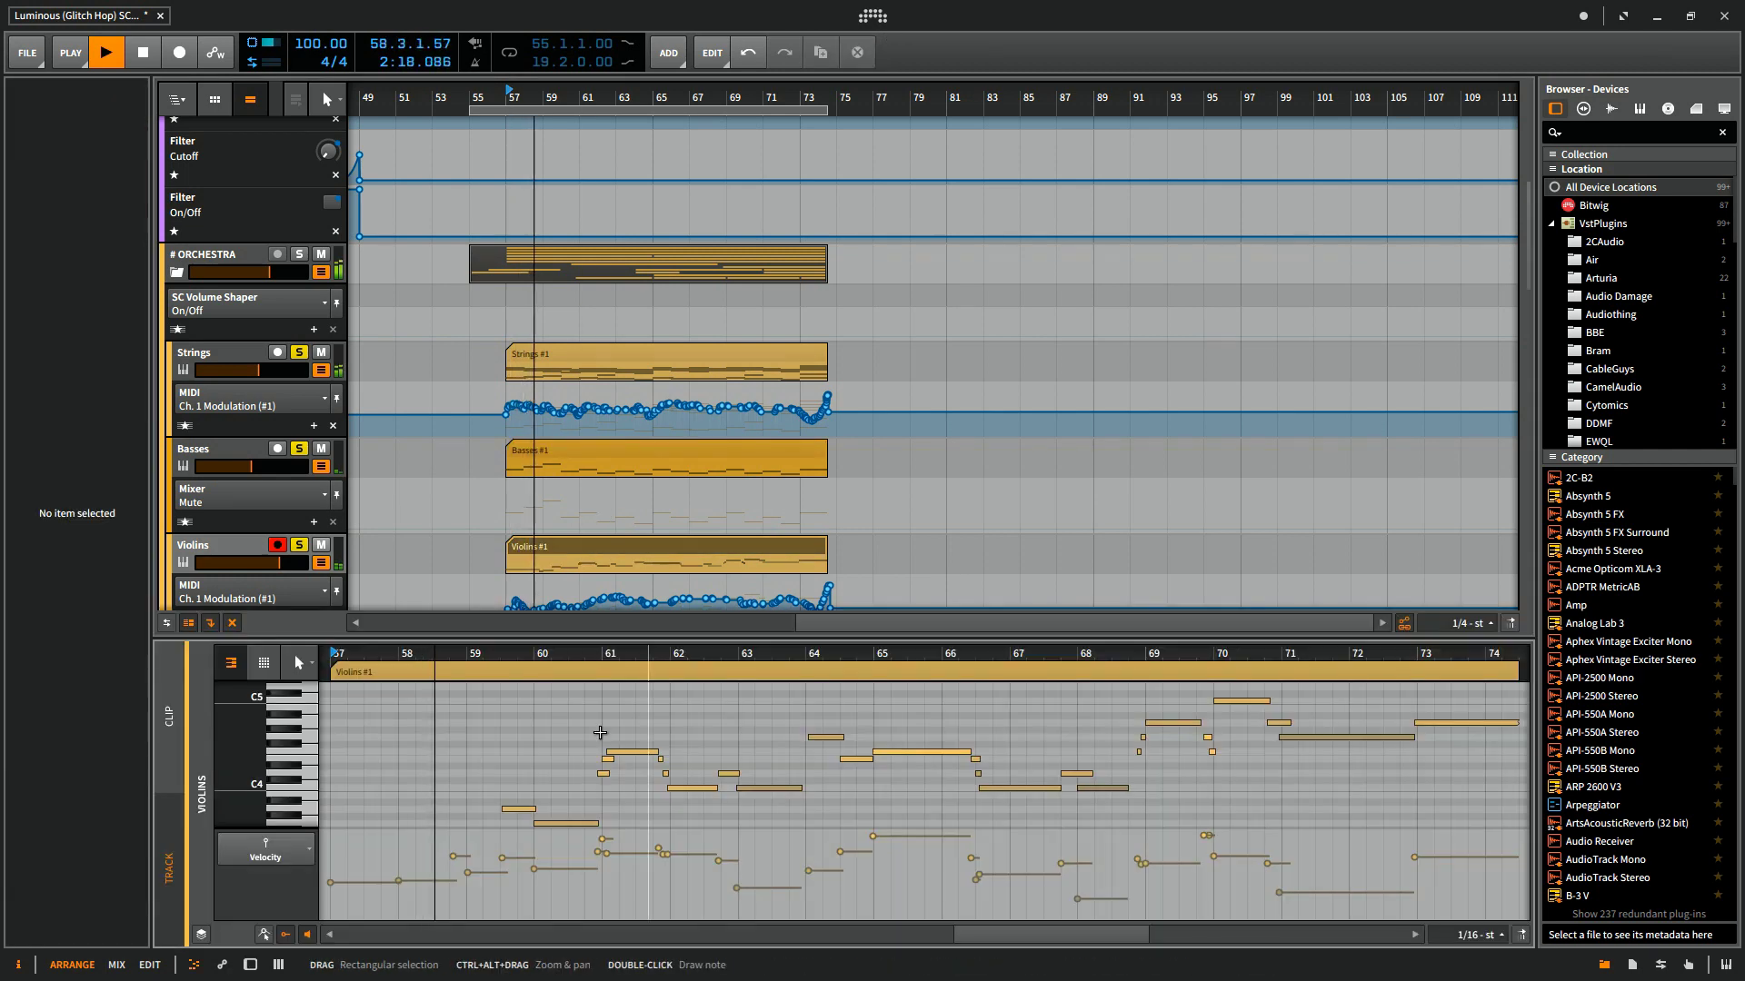
pyautogui.moveTo(622, 639); pyautogui.dragTo(640, 354)
pyautogui.scroll(-3, 750, 556)
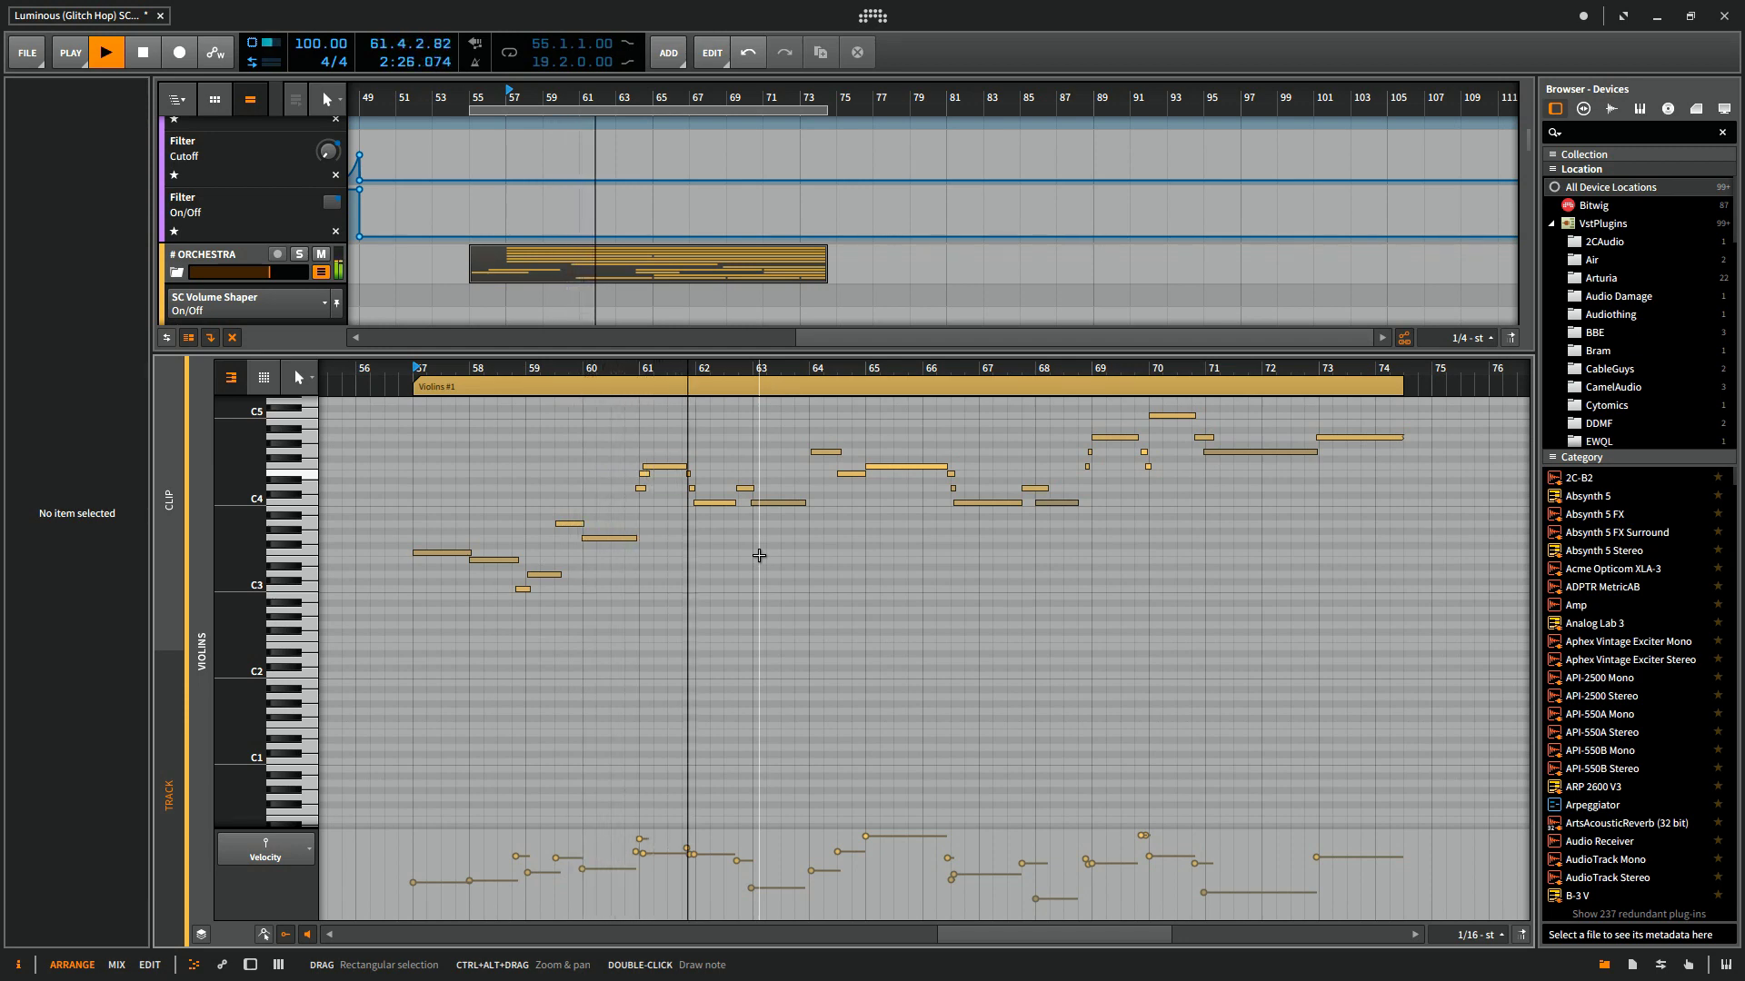
pyautogui.moveTo(1080, 353); pyautogui.dragTo(1018, 854)
pyautogui.press('space')
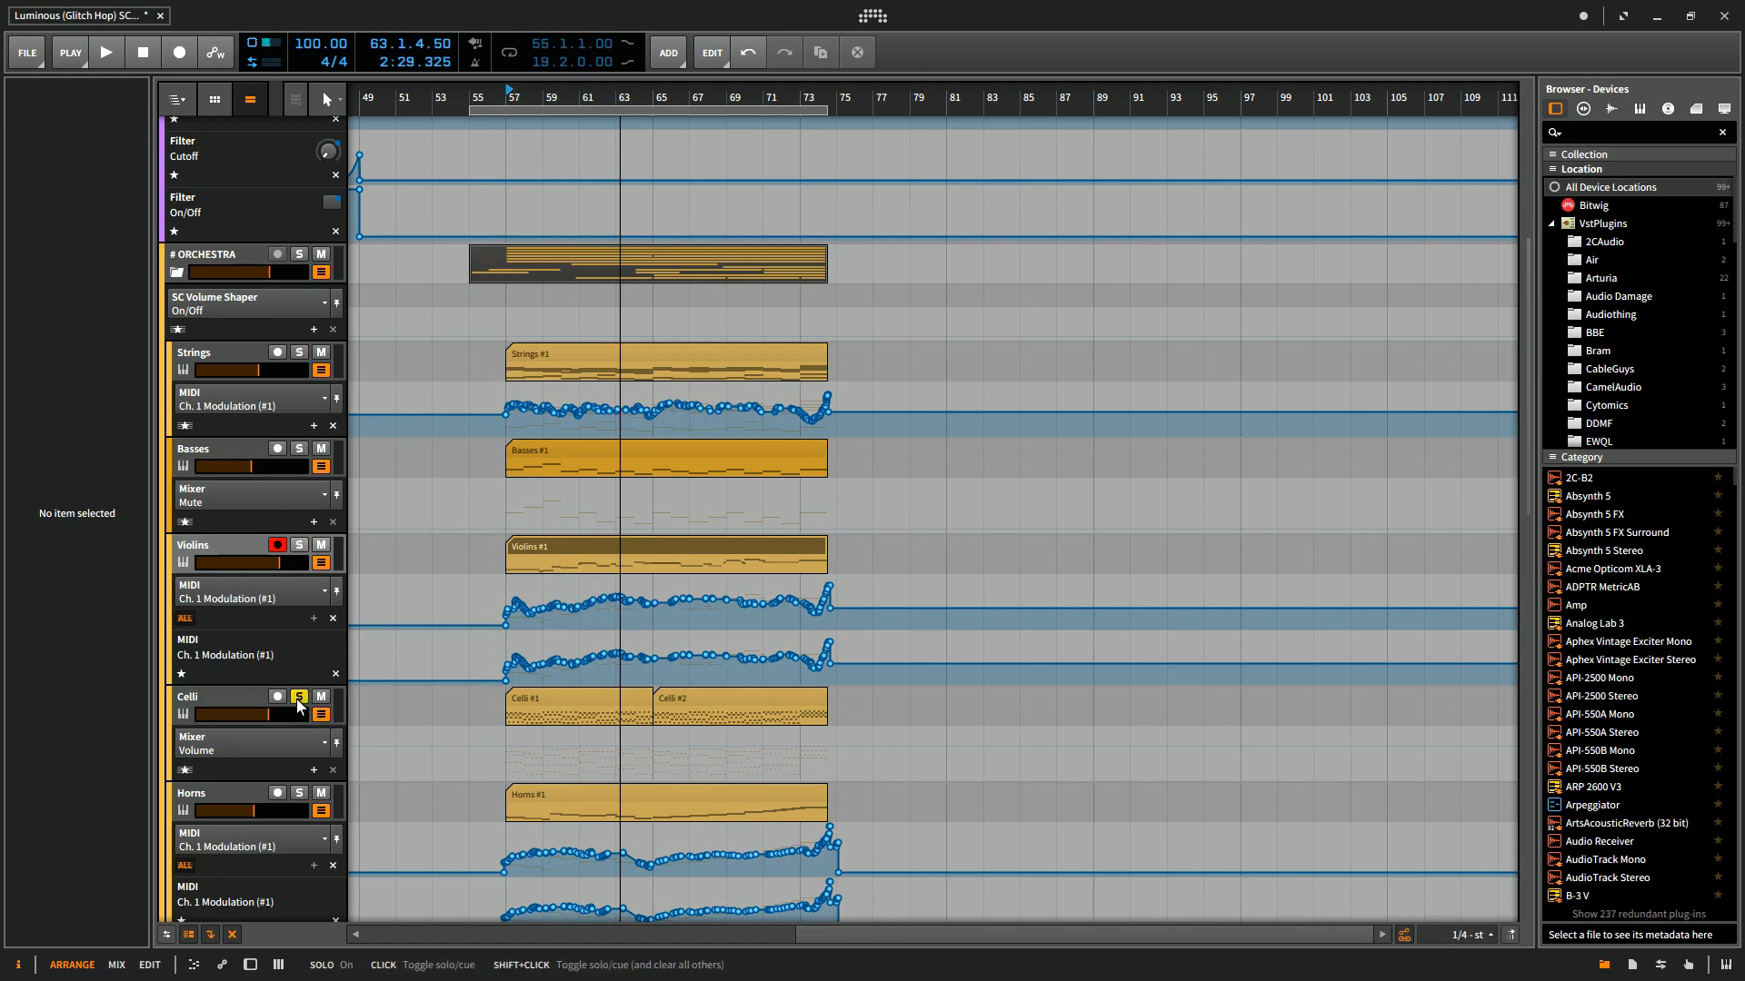
# Step: Audition the Celli track alone from bar 57 with its clips enlarged in the arrangement
pyautogui.click(267, 705)
pyautogui.scroll(10, 496, 764)
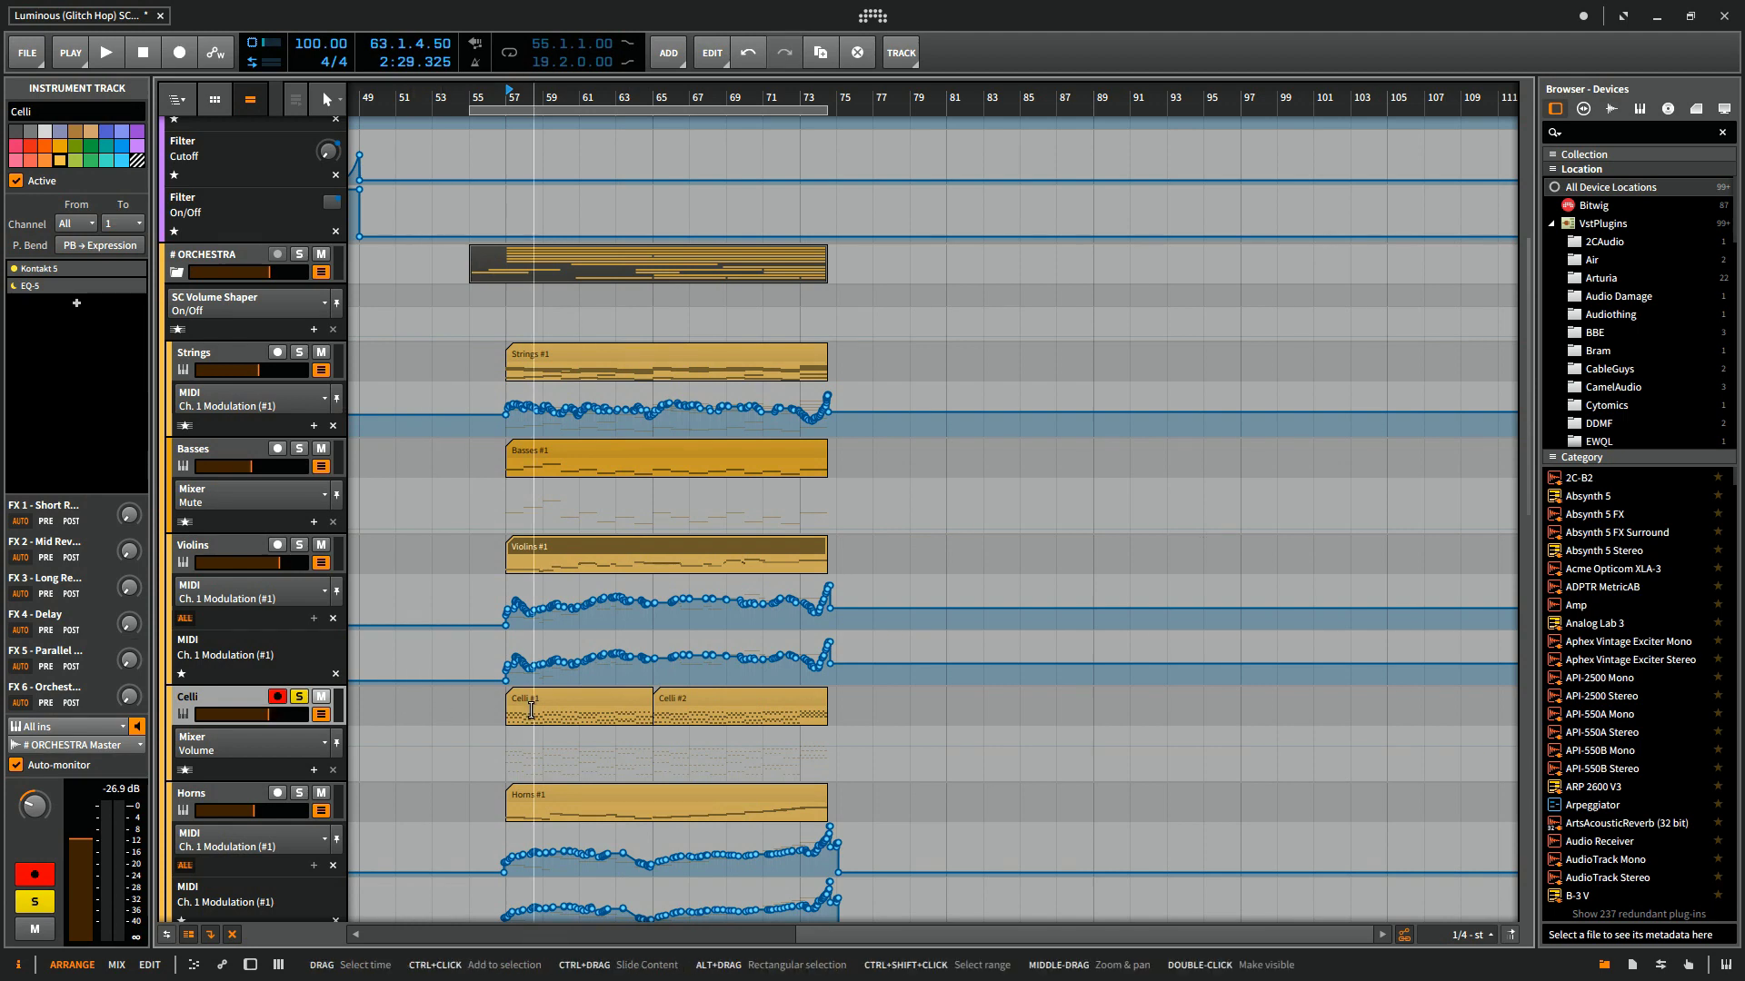
pyautogui.scroll(-3, 496, 763)
pyautogui.press('space')
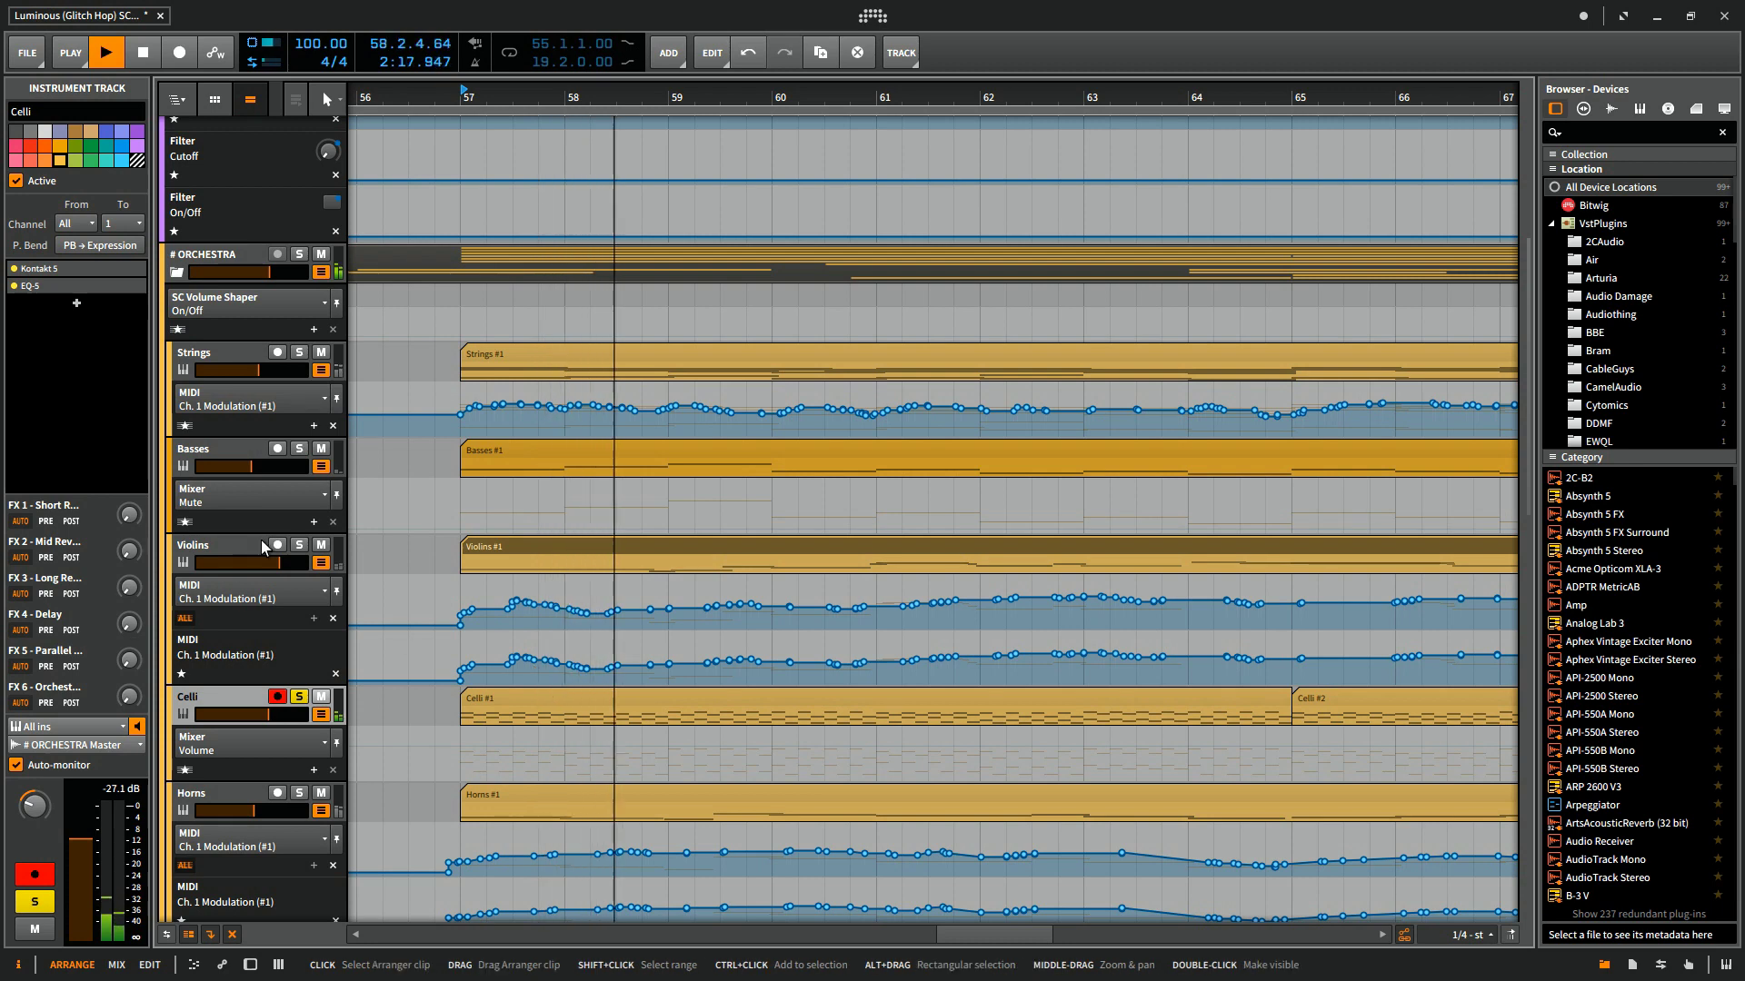
# Step: Add the Violins, Basses and Strings tracks to the soloed Celli during playback
pyautogui.click(299, 545)
pyautogui.click(298, 448)
pyautogui.click(299, 353)
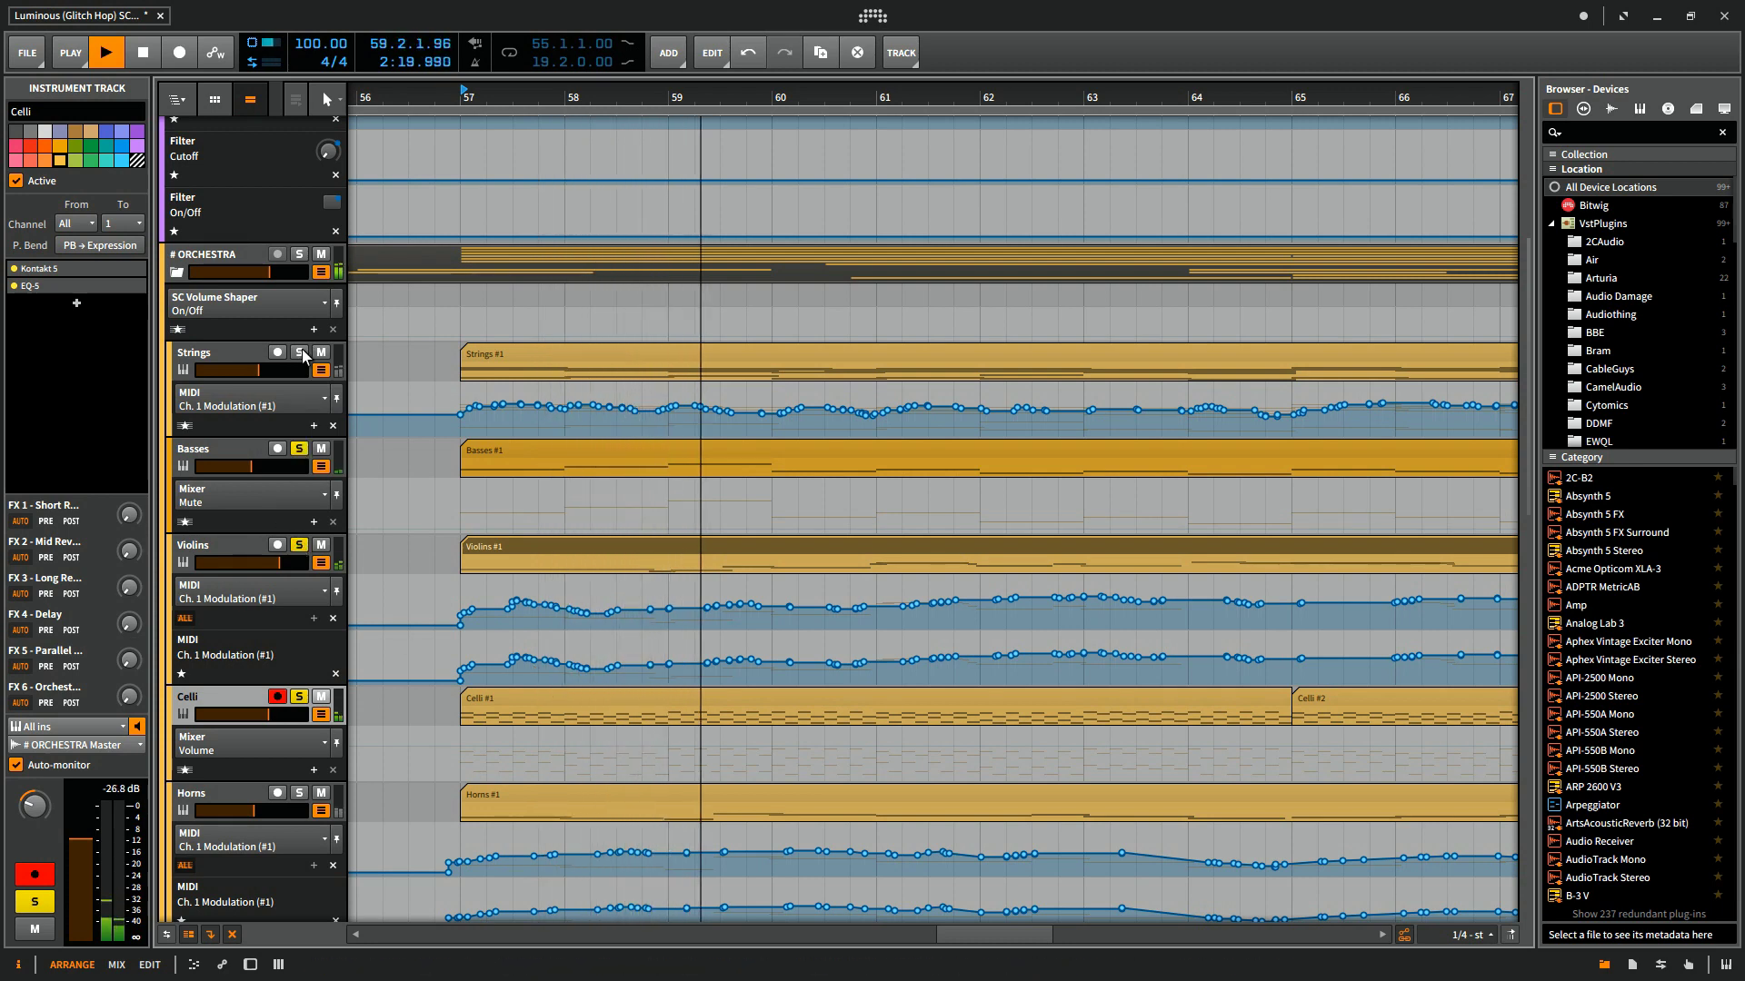
pyautogui.moveTo(691, 562); pyautogui.dragTo(602, 591)
# Step: Show the Celli device chain and examine its Cellos Essential instrument in Kontakt, closing the plug-in window
pyautogui.doubleClick(219, 631)
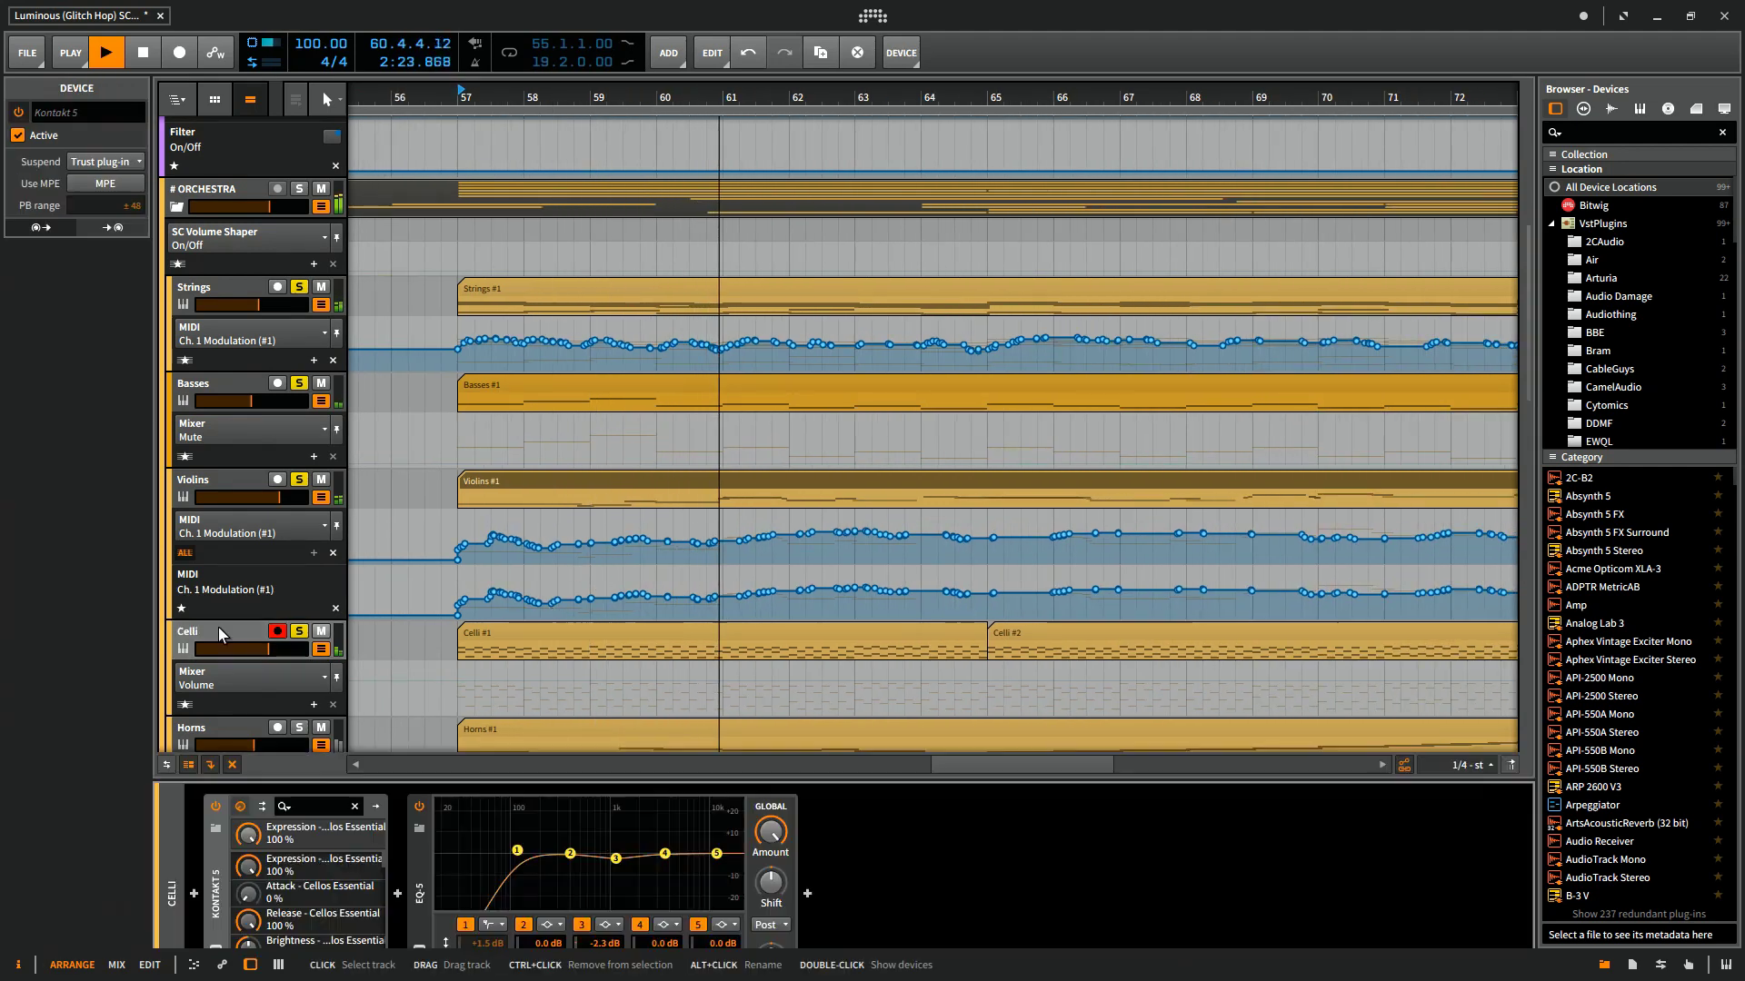
pyautogui.click(220, 891)
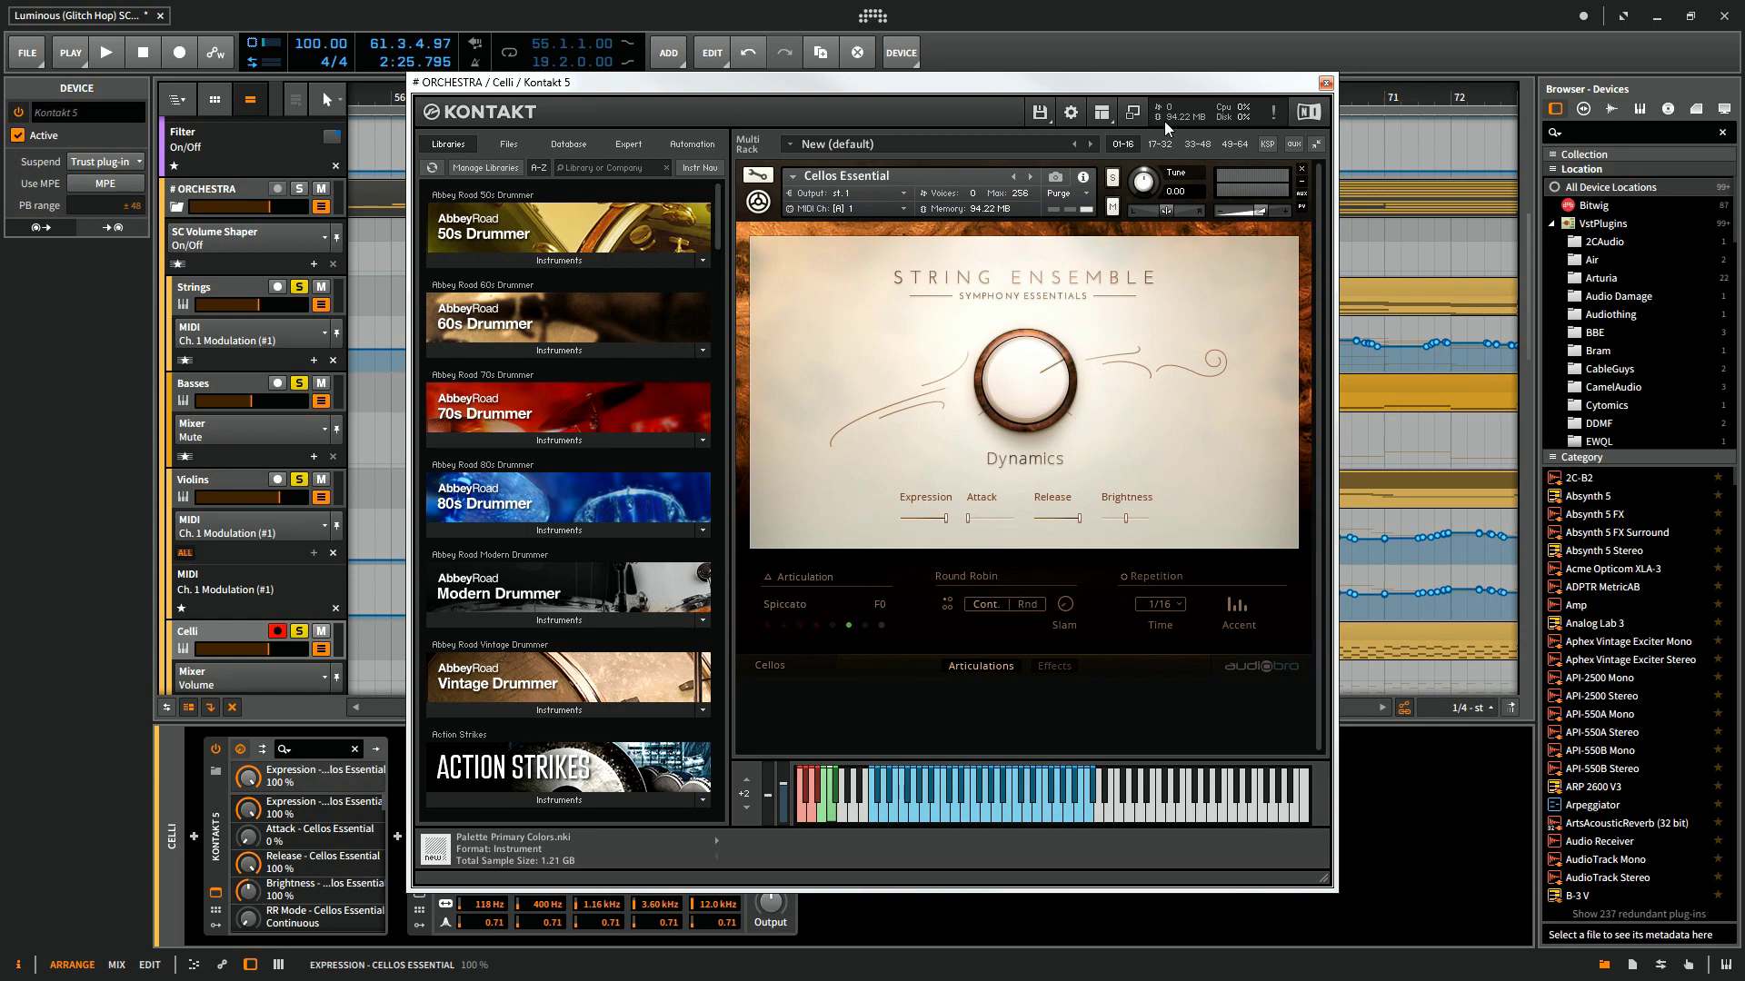
pyautogui.click(1326, 82)
# Step: Solo the Horns track alone and audition its opening from bar 57
pyautogui.scroll(-1, 507, 550)
pyautogui.scroll(-3, 507, 551)
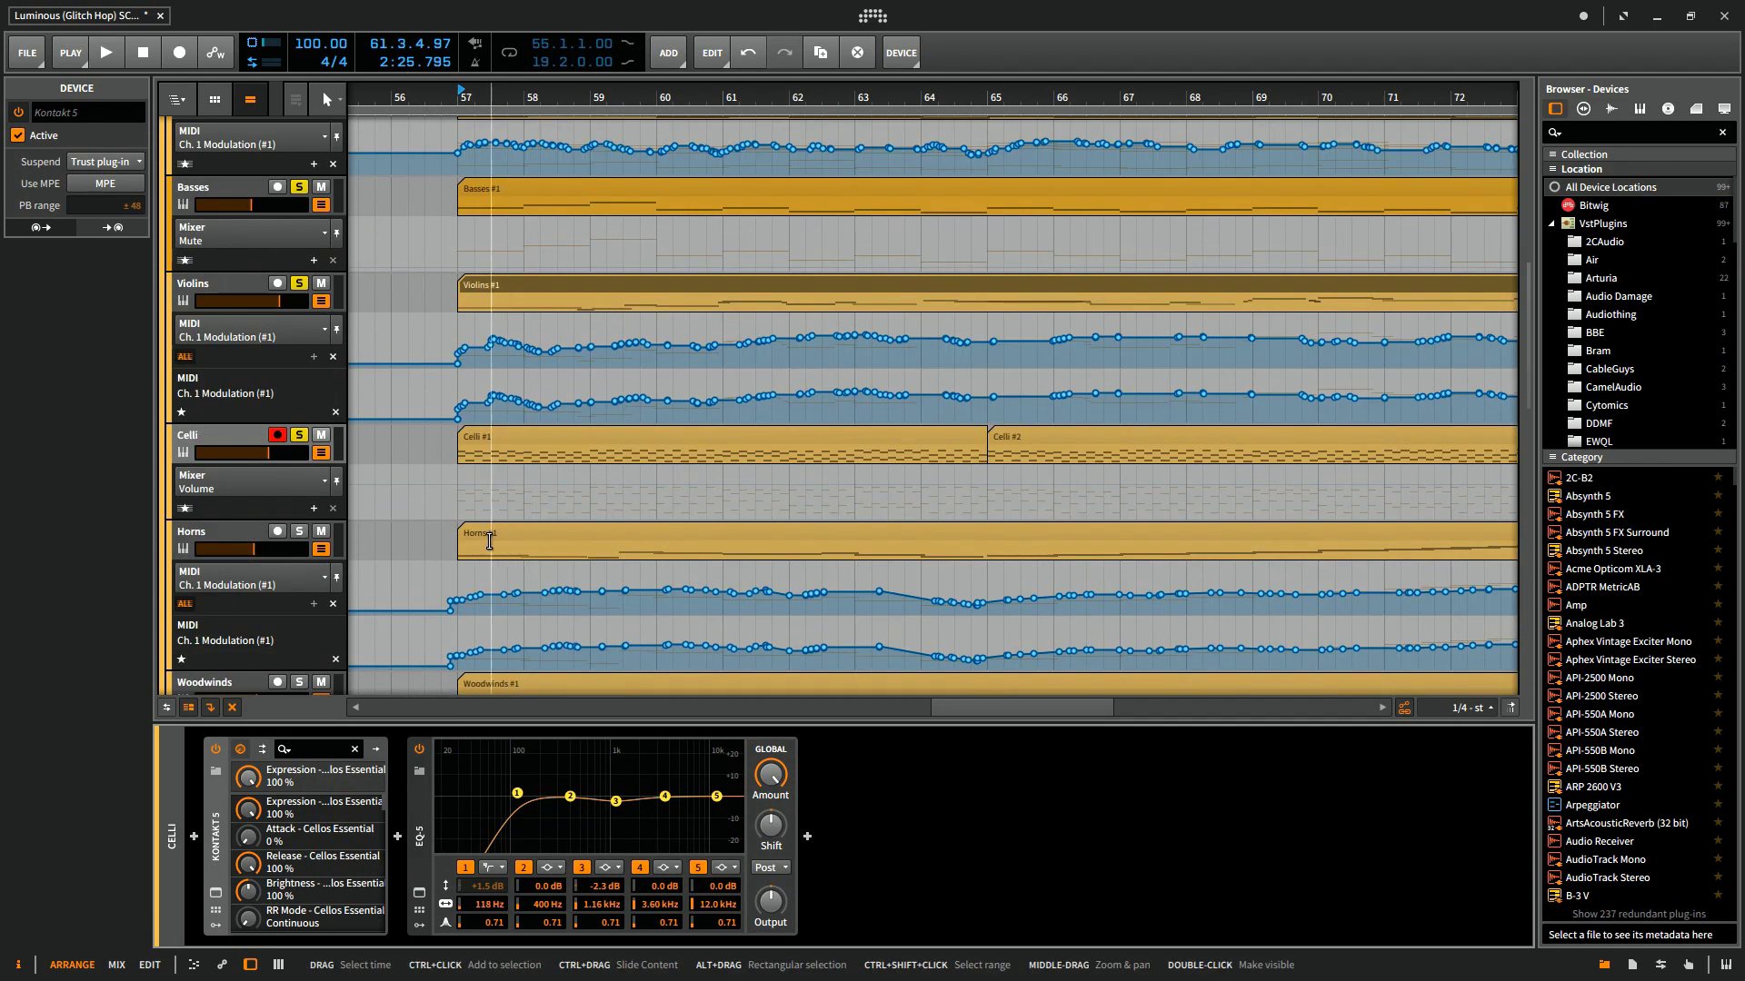
pyautogui.scroll(-2, 507, 550)
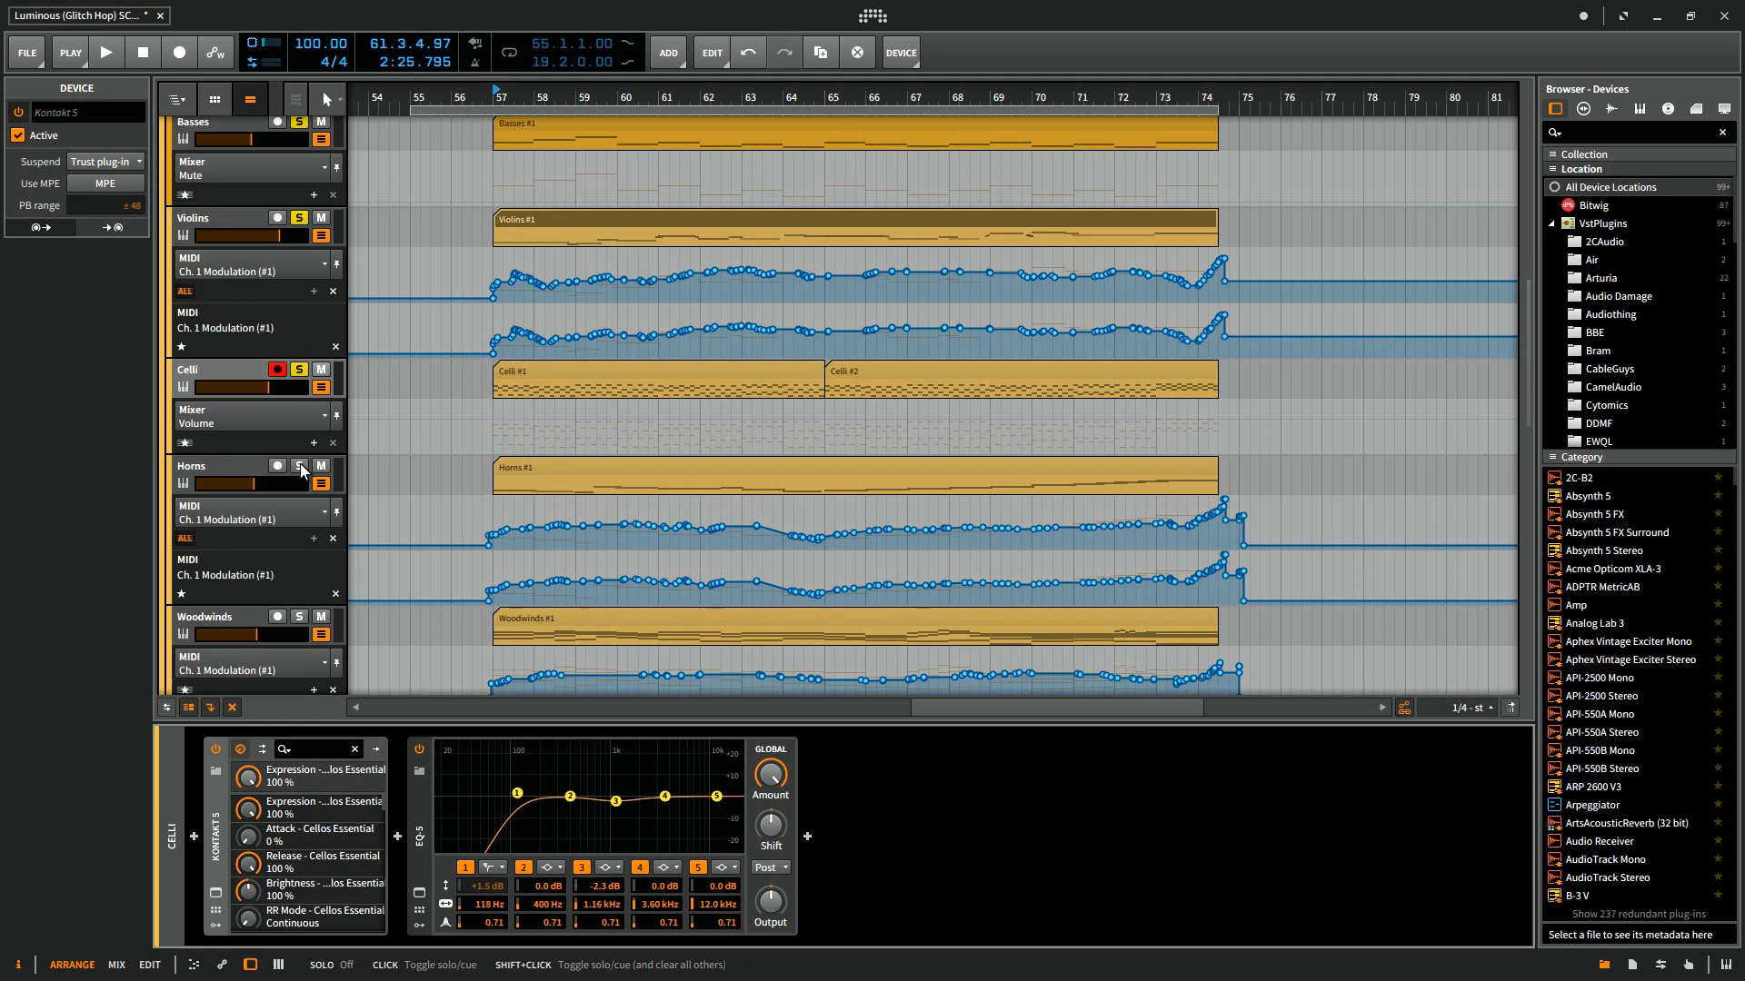
pyautogui.press('space')
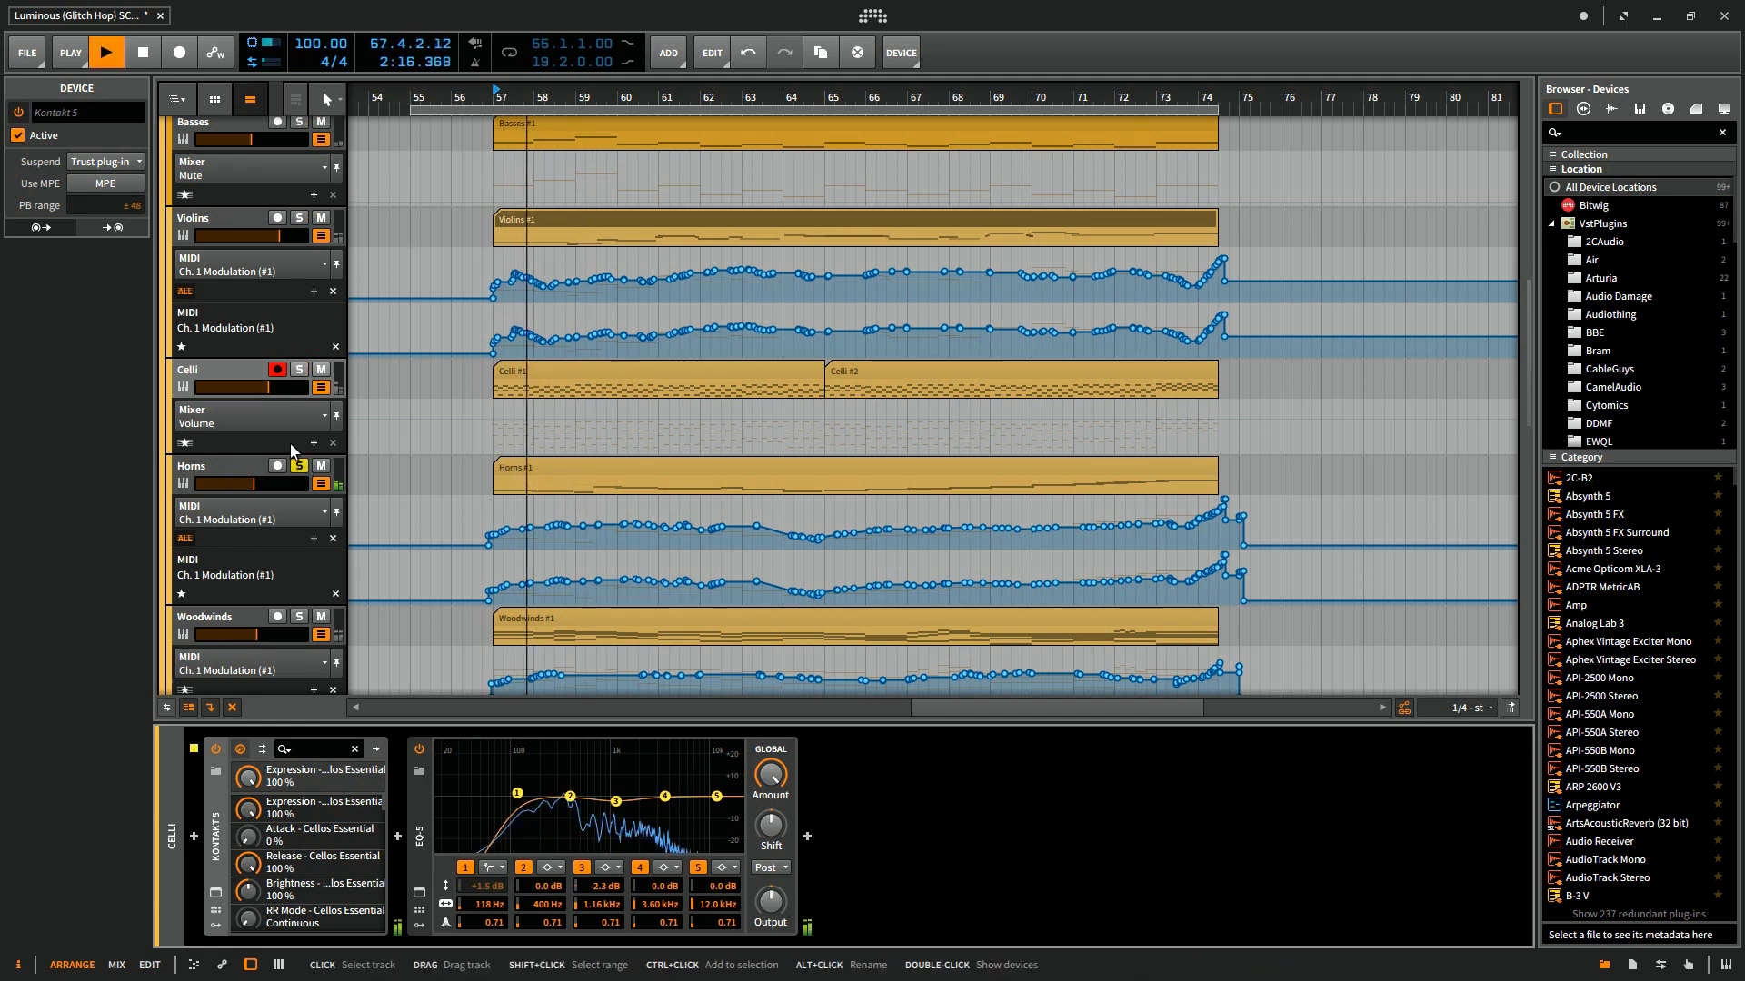
pyautogui.press('space')
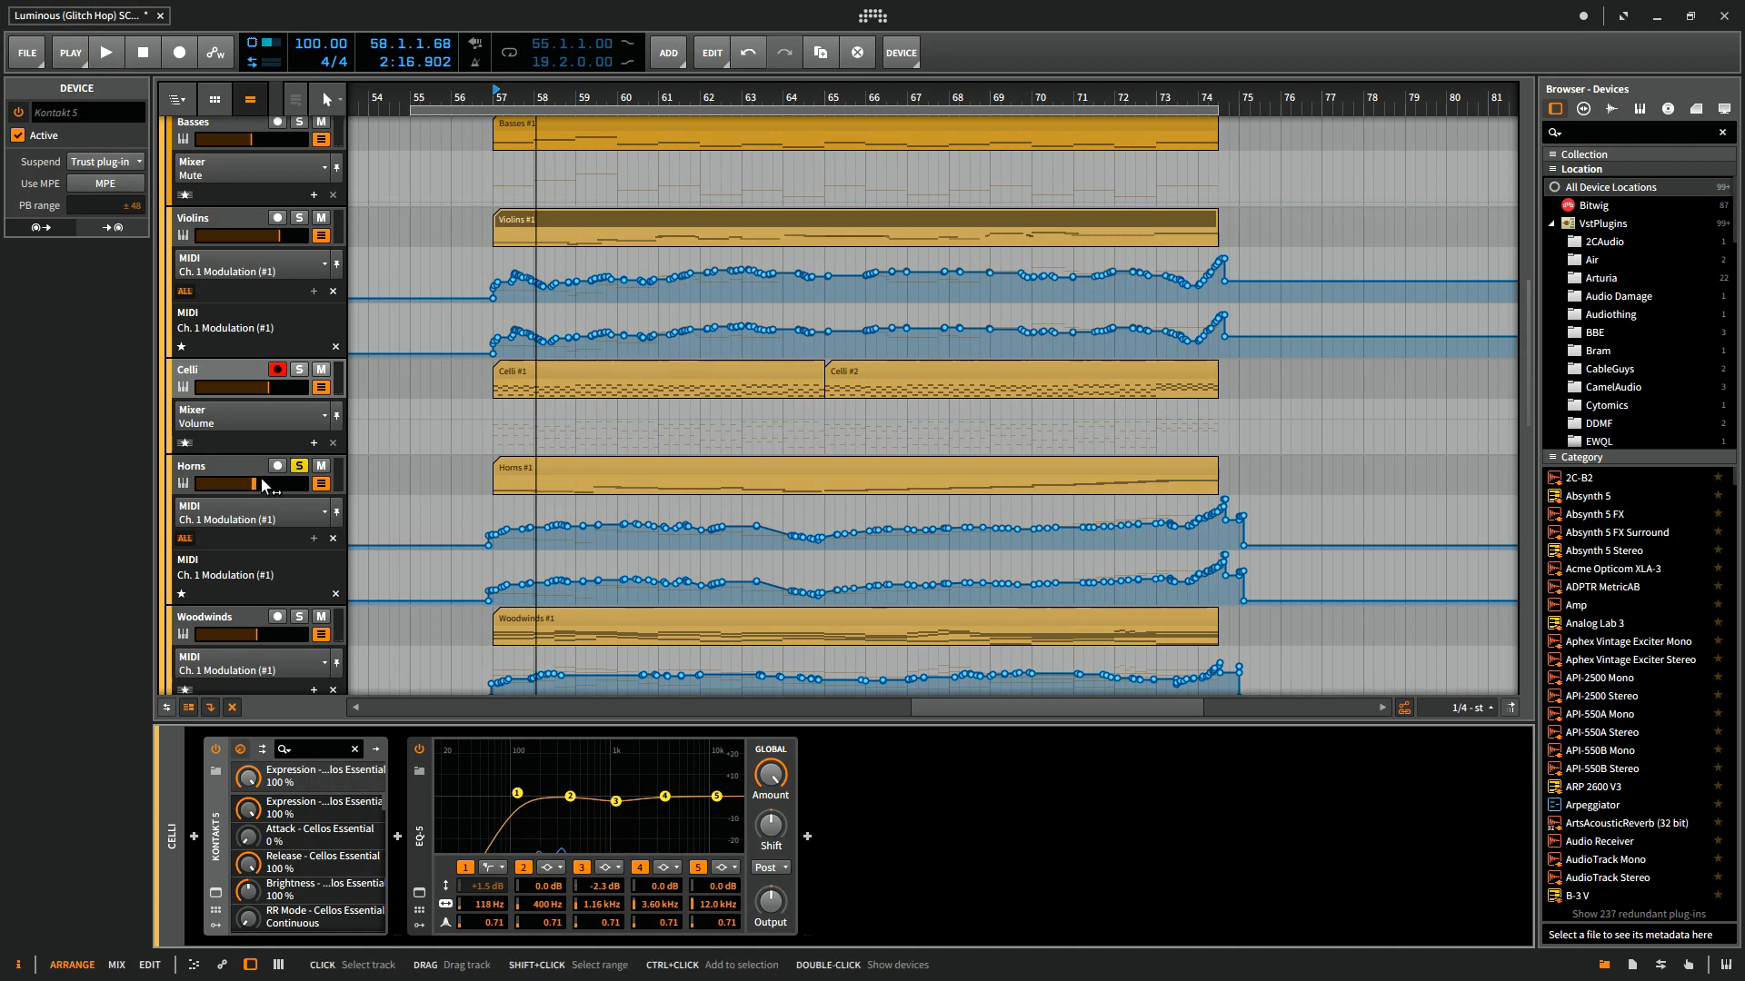
# Step: Examine the Horns Ensemble True Legato instrument in Kontakt, audition the Horns track again, and stop playback
pyautogui.click(249, 465)
pyautogui.click(216, 894)
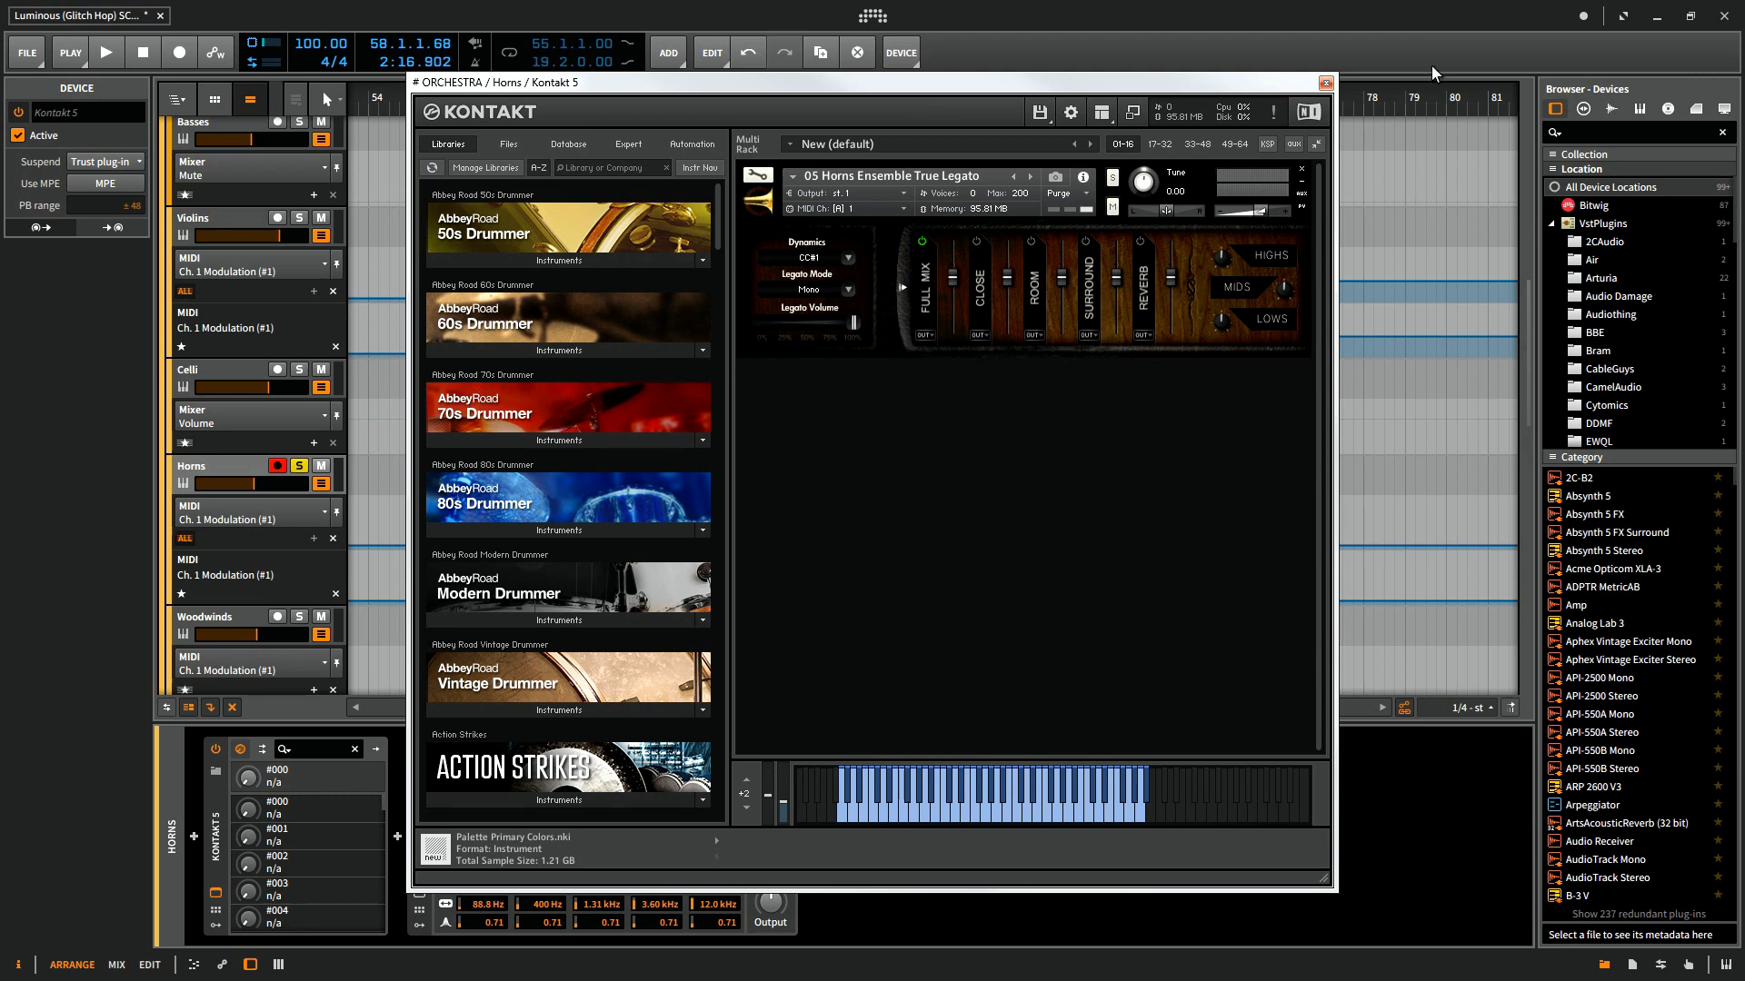
pyautogui.click(1326, 83)
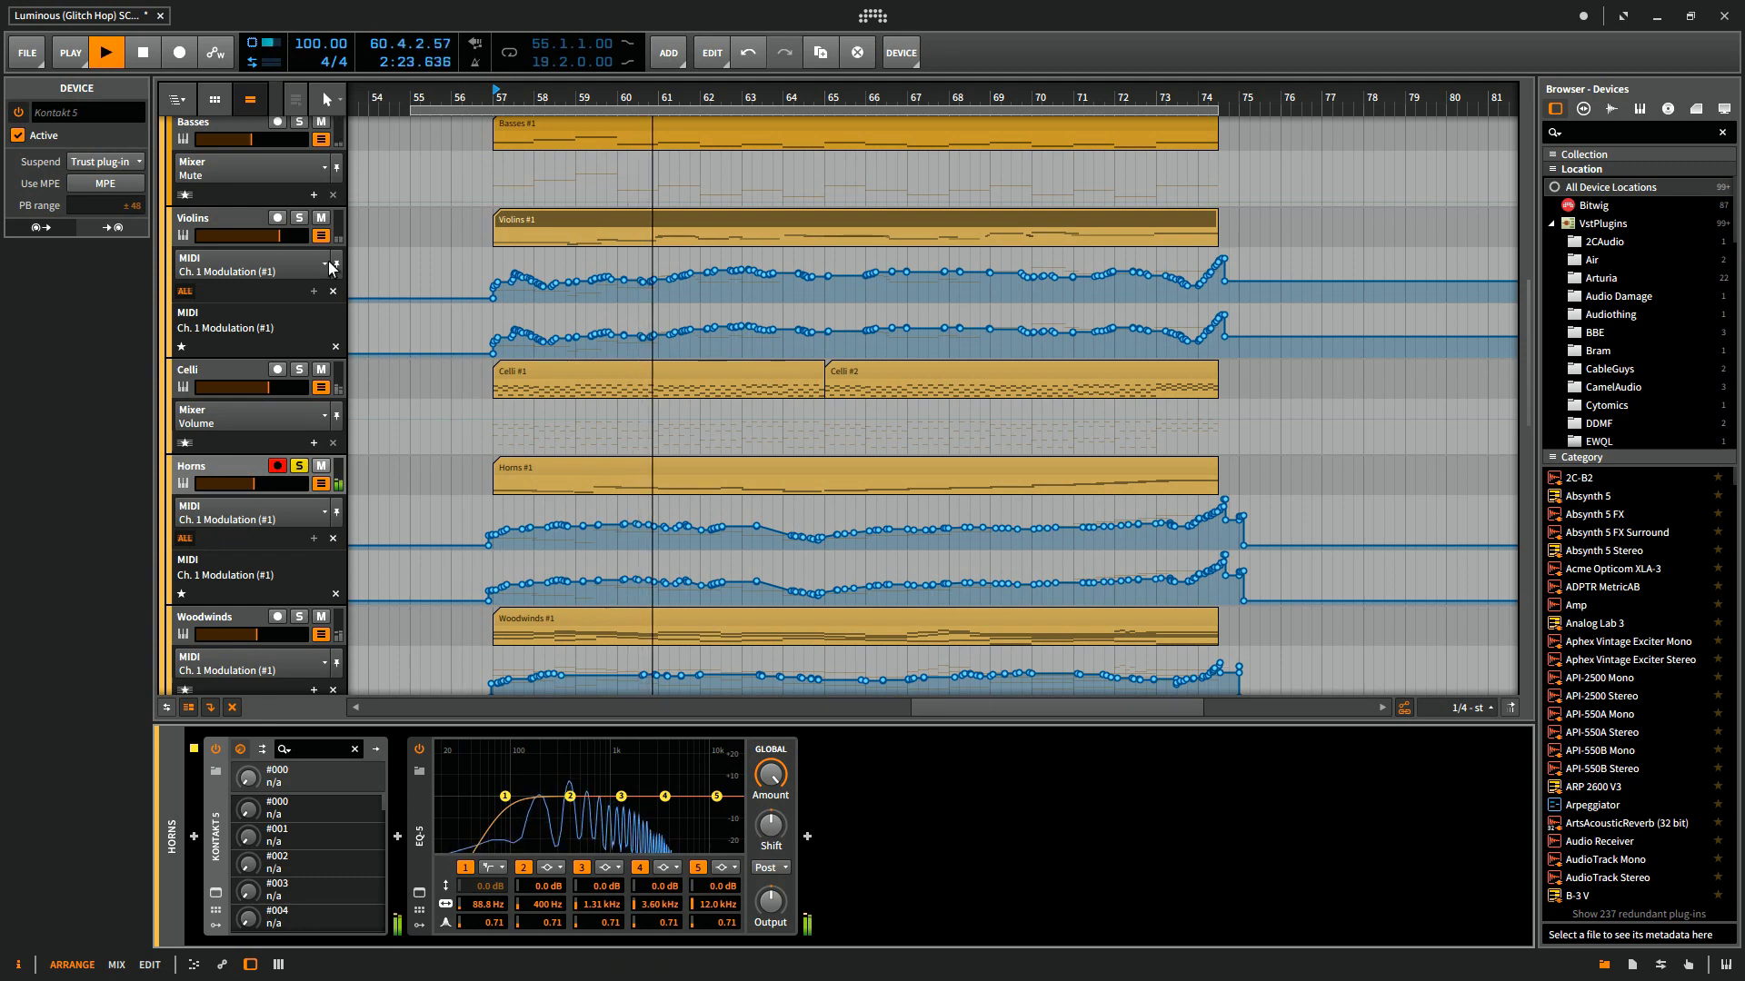
pyautogui.scroll(3, 308, 301)
pyautogui.press('space')
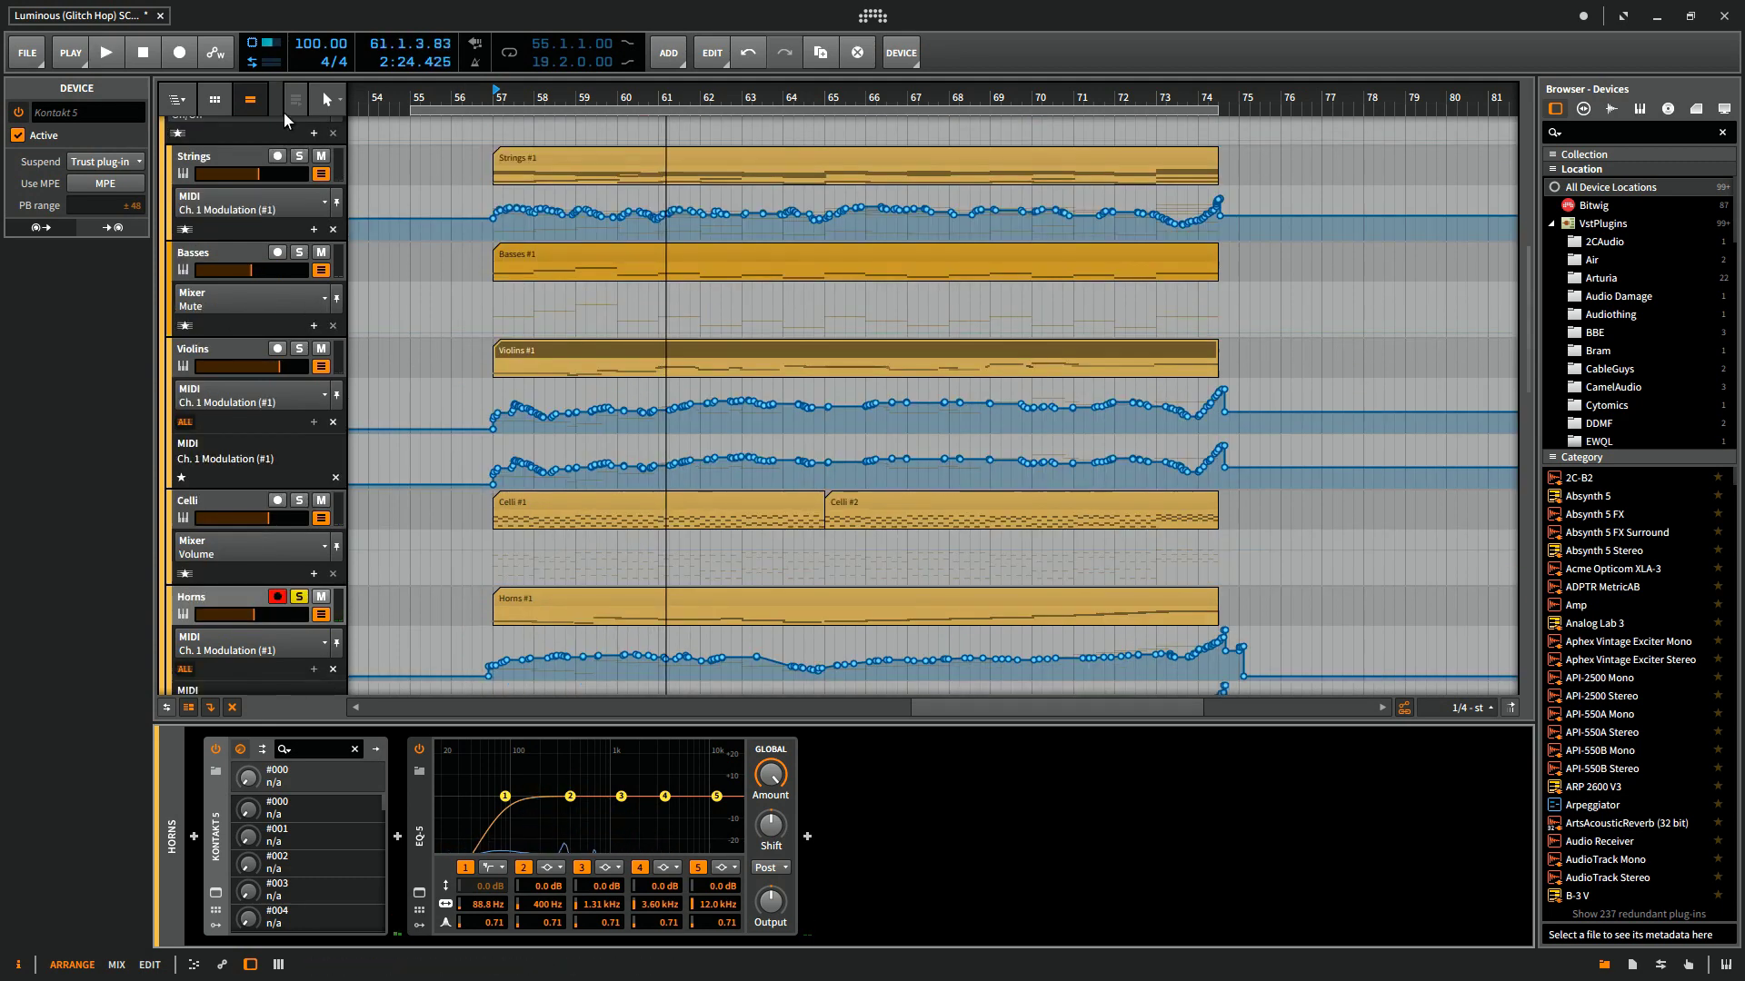
# Step: Add the Violins, Basses, Strings and Celli to the soloed Horns and audition them together from bar 57
pyautogui.click(299, 349)
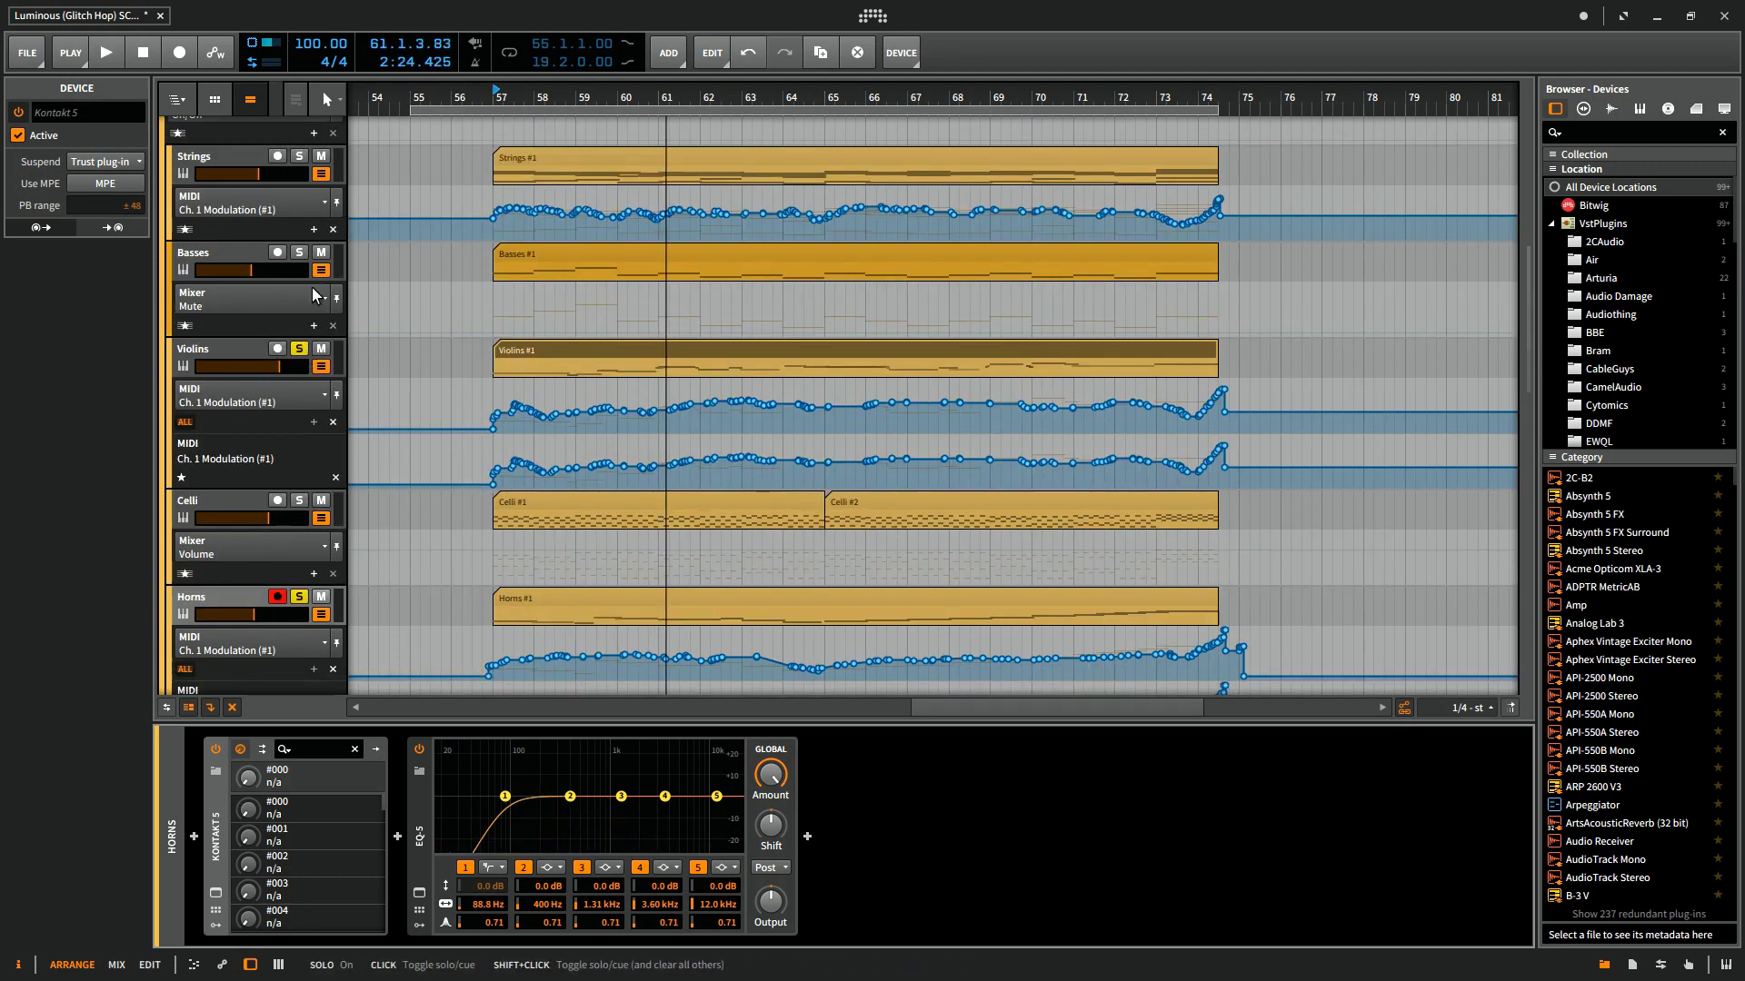
pyautogui.click(300, 157)
pyautogui.press('space')
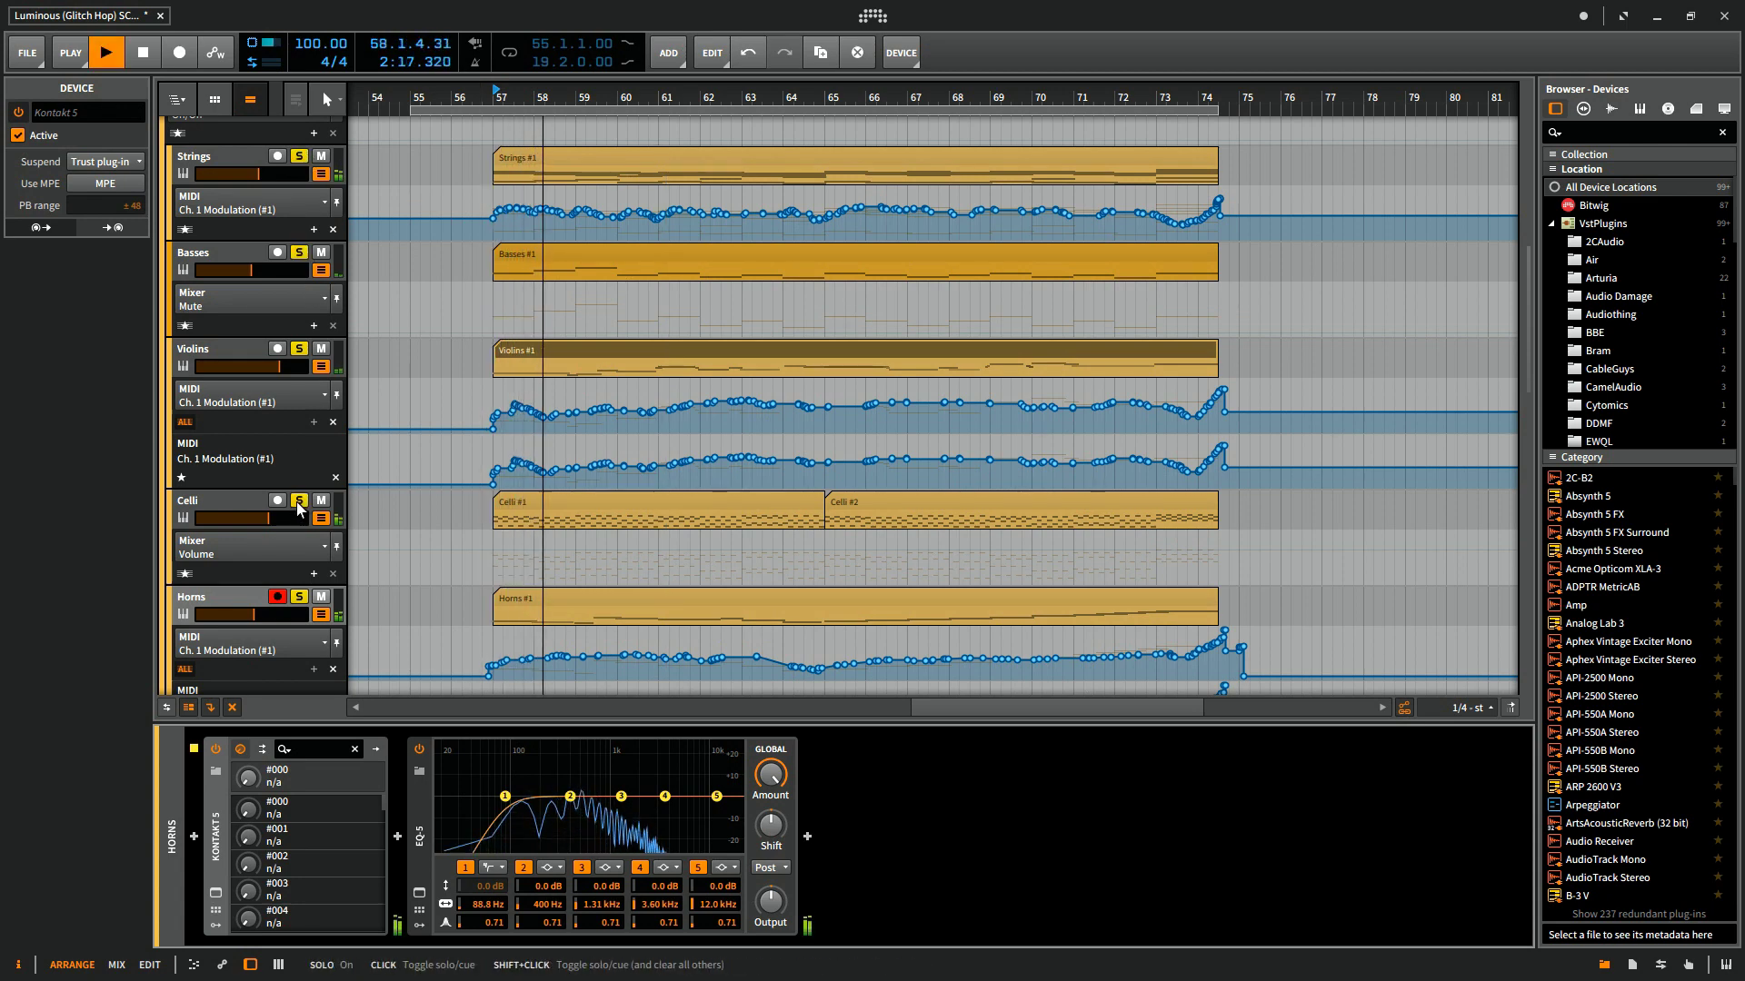
# Step: Add the Woodwinds track to the solo and examine its Woodwind Ensemble instrument in Kontakt, closing the plug-in window
pyautogui.scroll(-3, 324, 495)
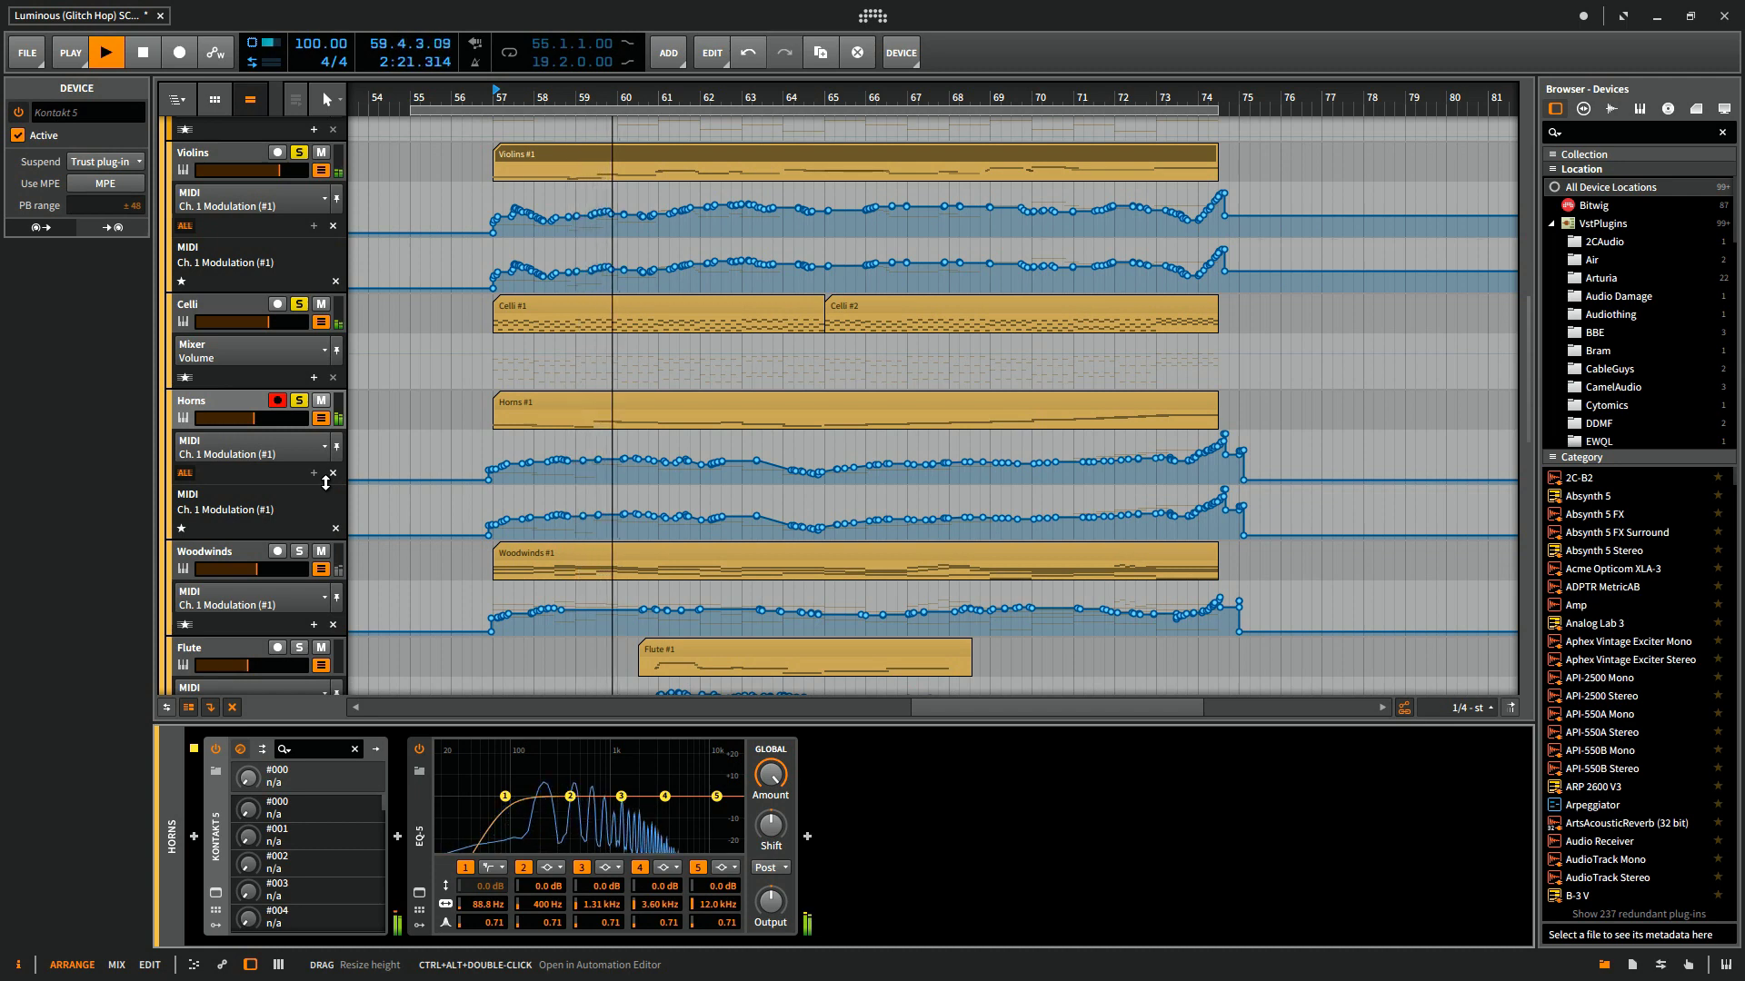
pyautogui.scroll(-2, 473, 511)
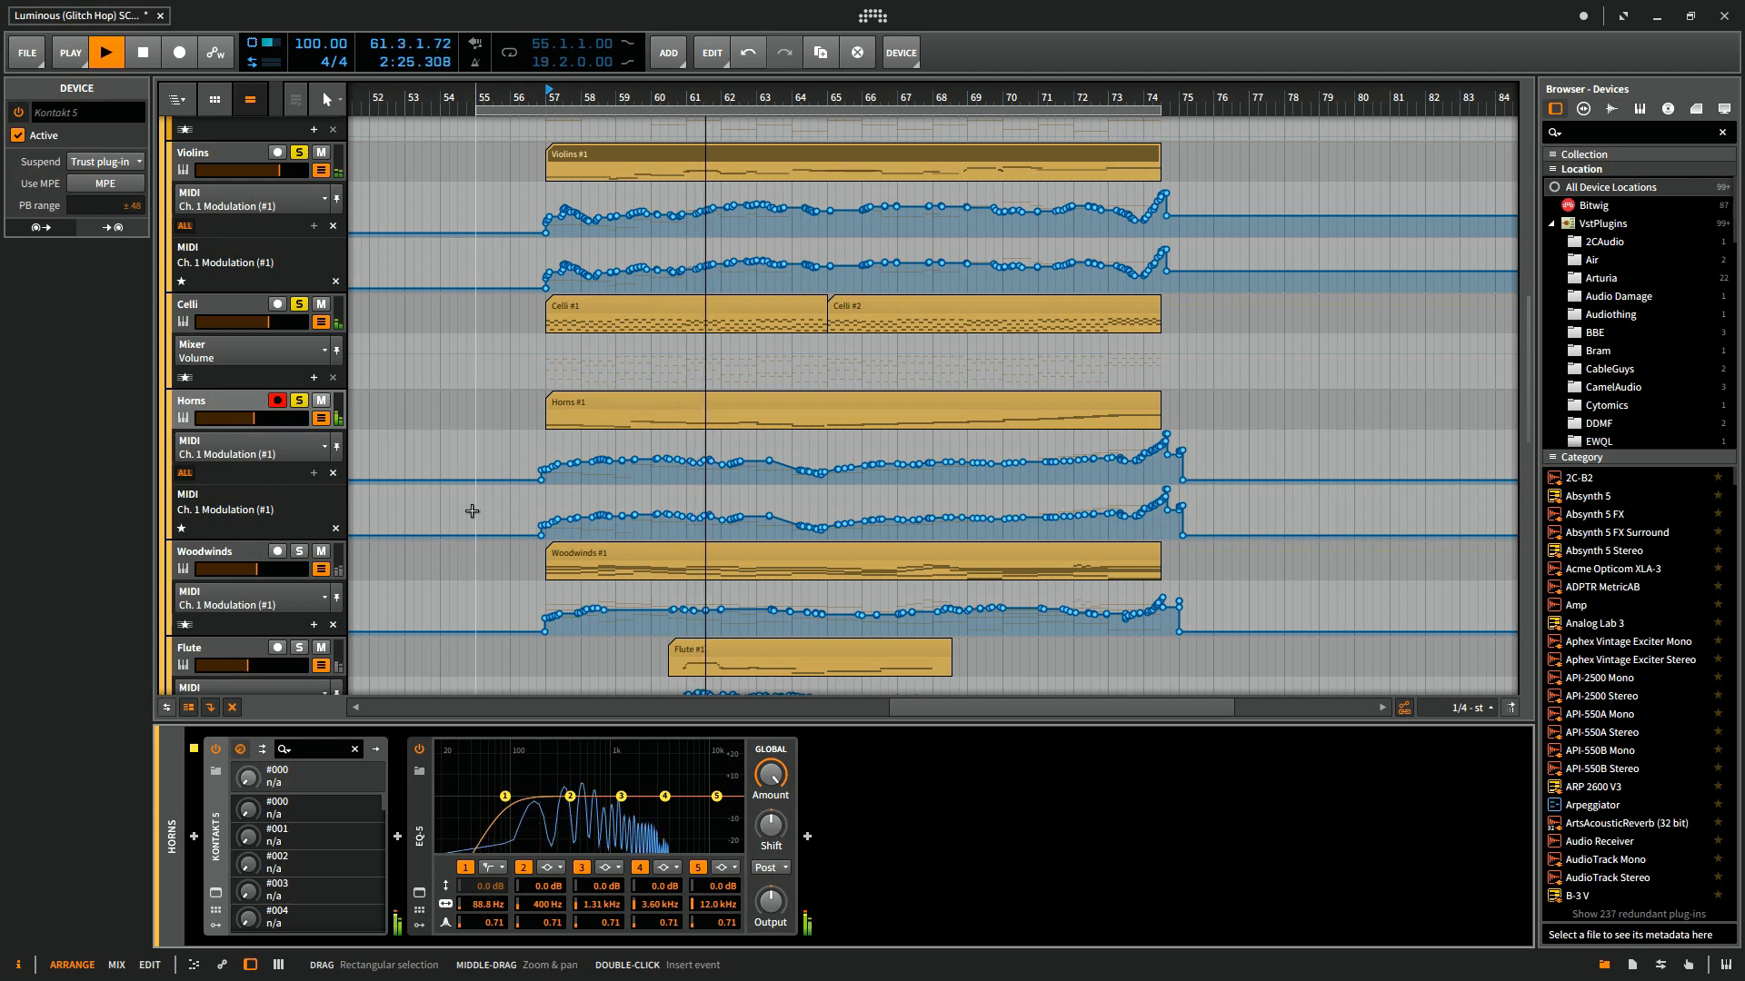
pyautogui.click(277, 551)
pyautogui.click(217, 895)
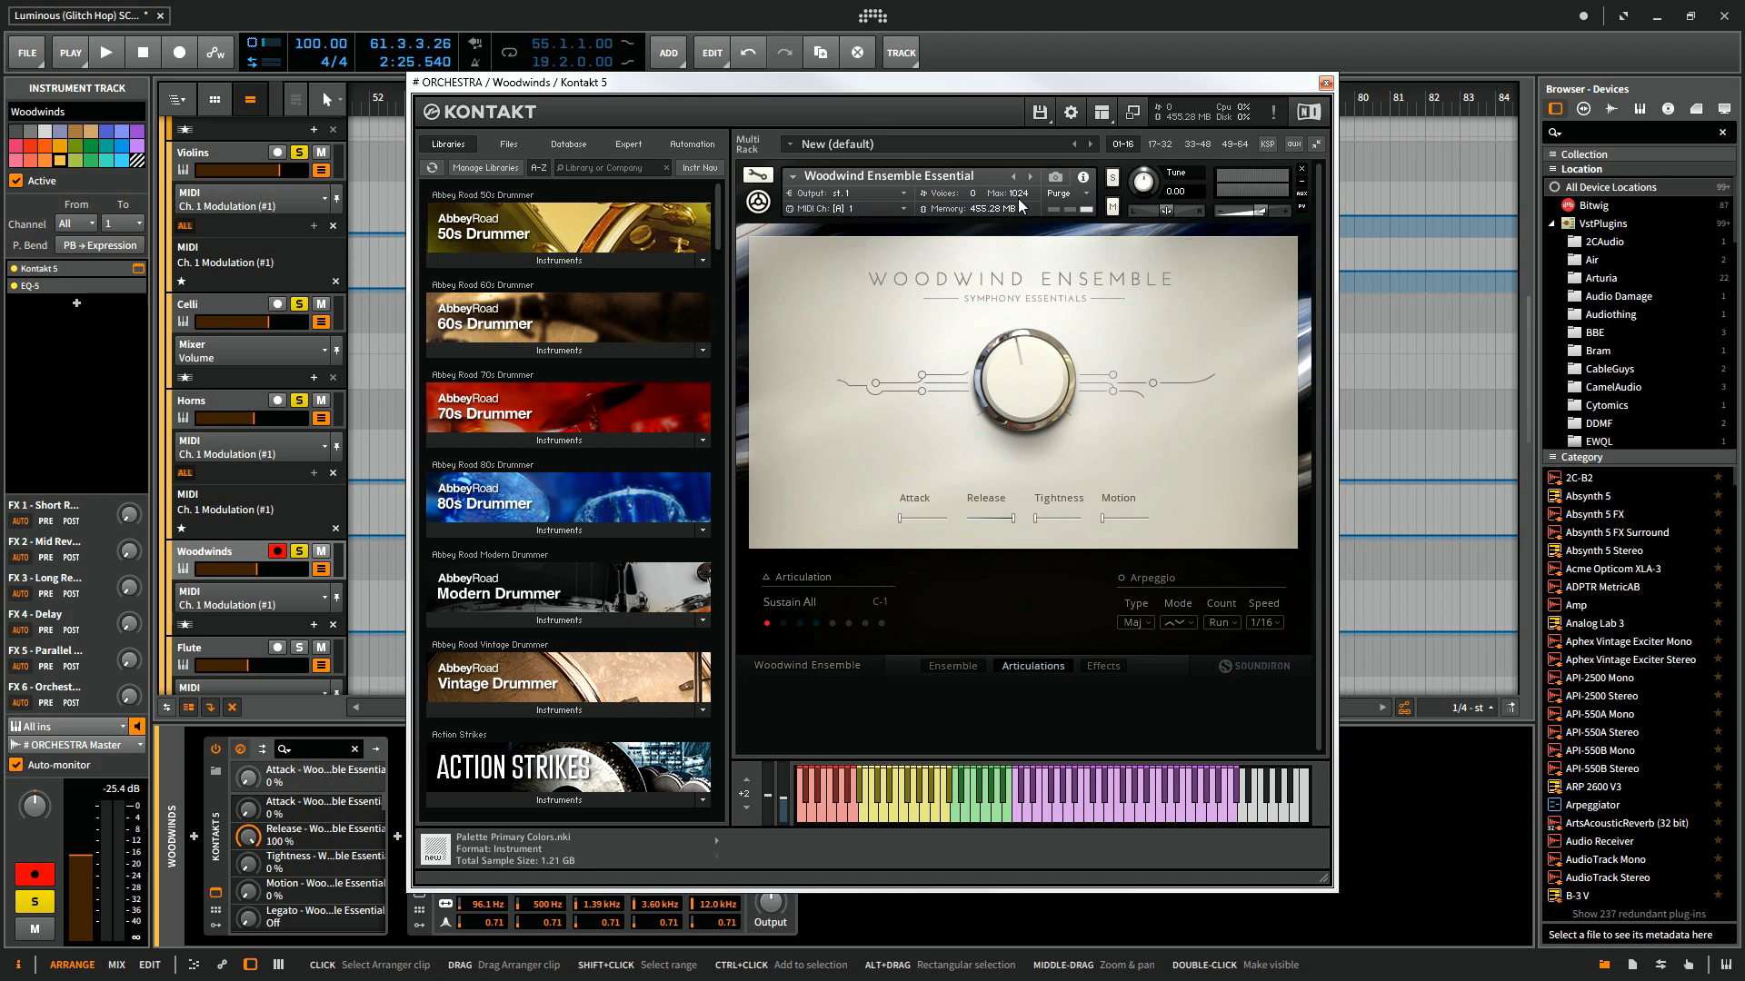
pyautogui.click(1326, 82)
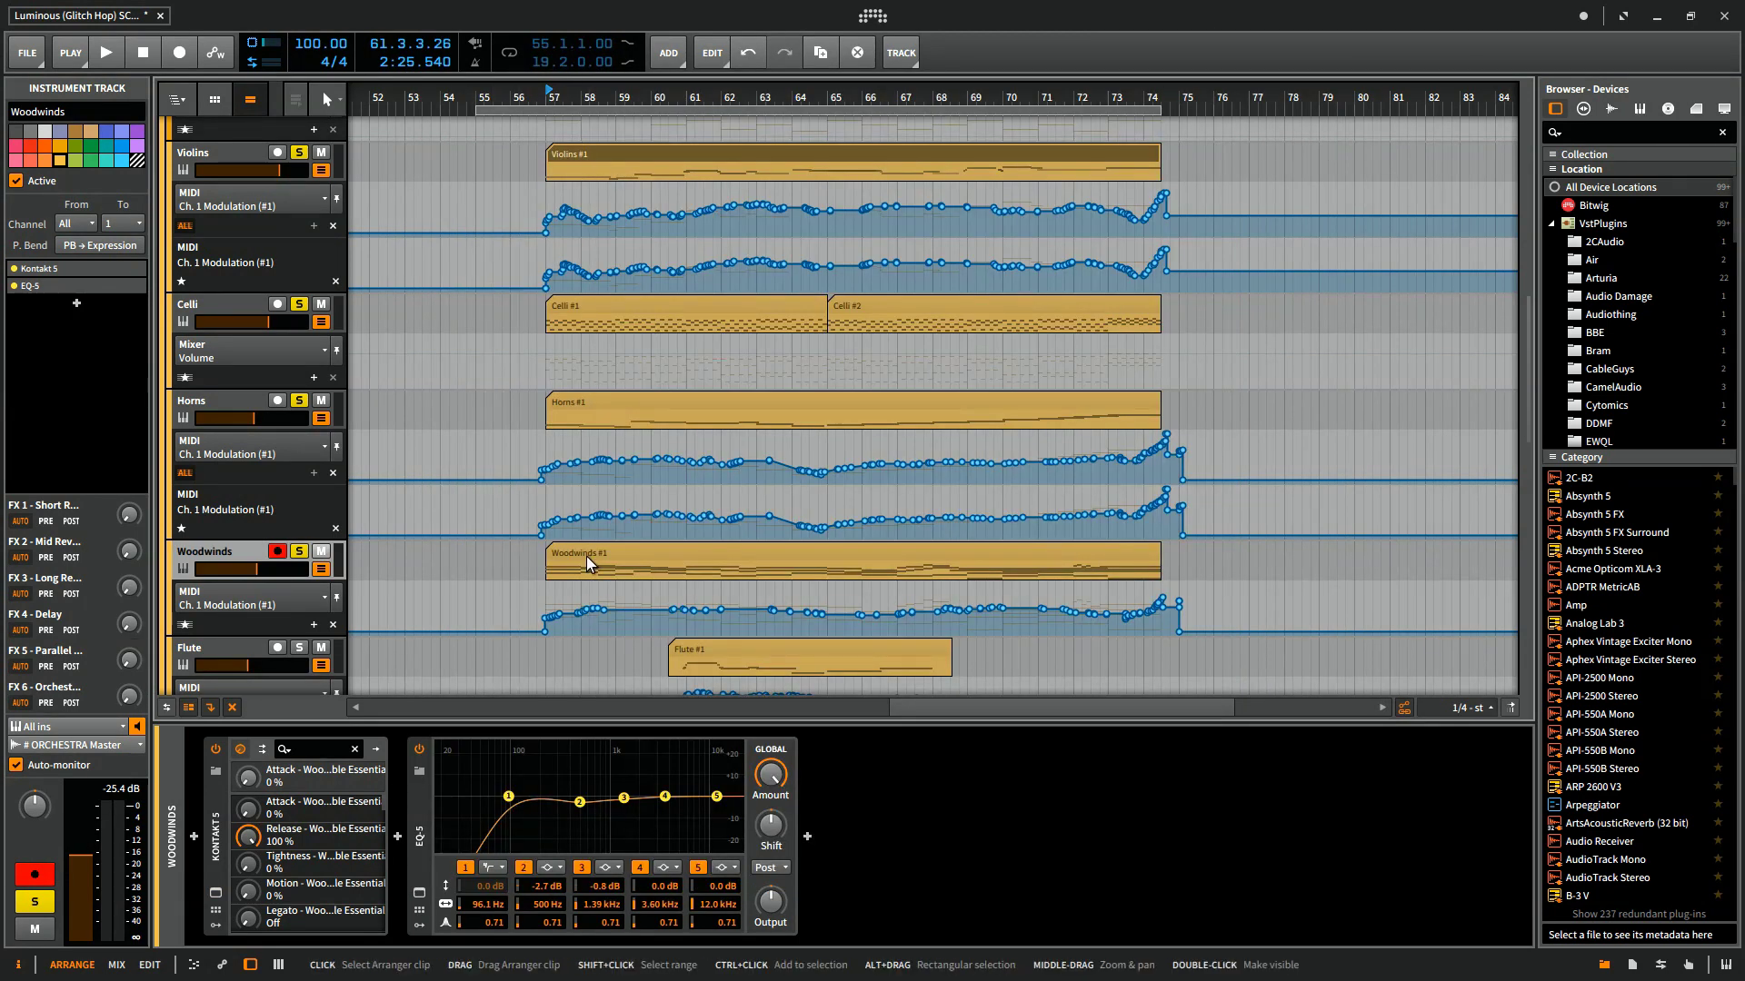
# Step: Audition the Woodwinds within the soloed orchestral group from bar 57, isolate the Woodwinds alone, and stop playback
pyautogui.press('space')
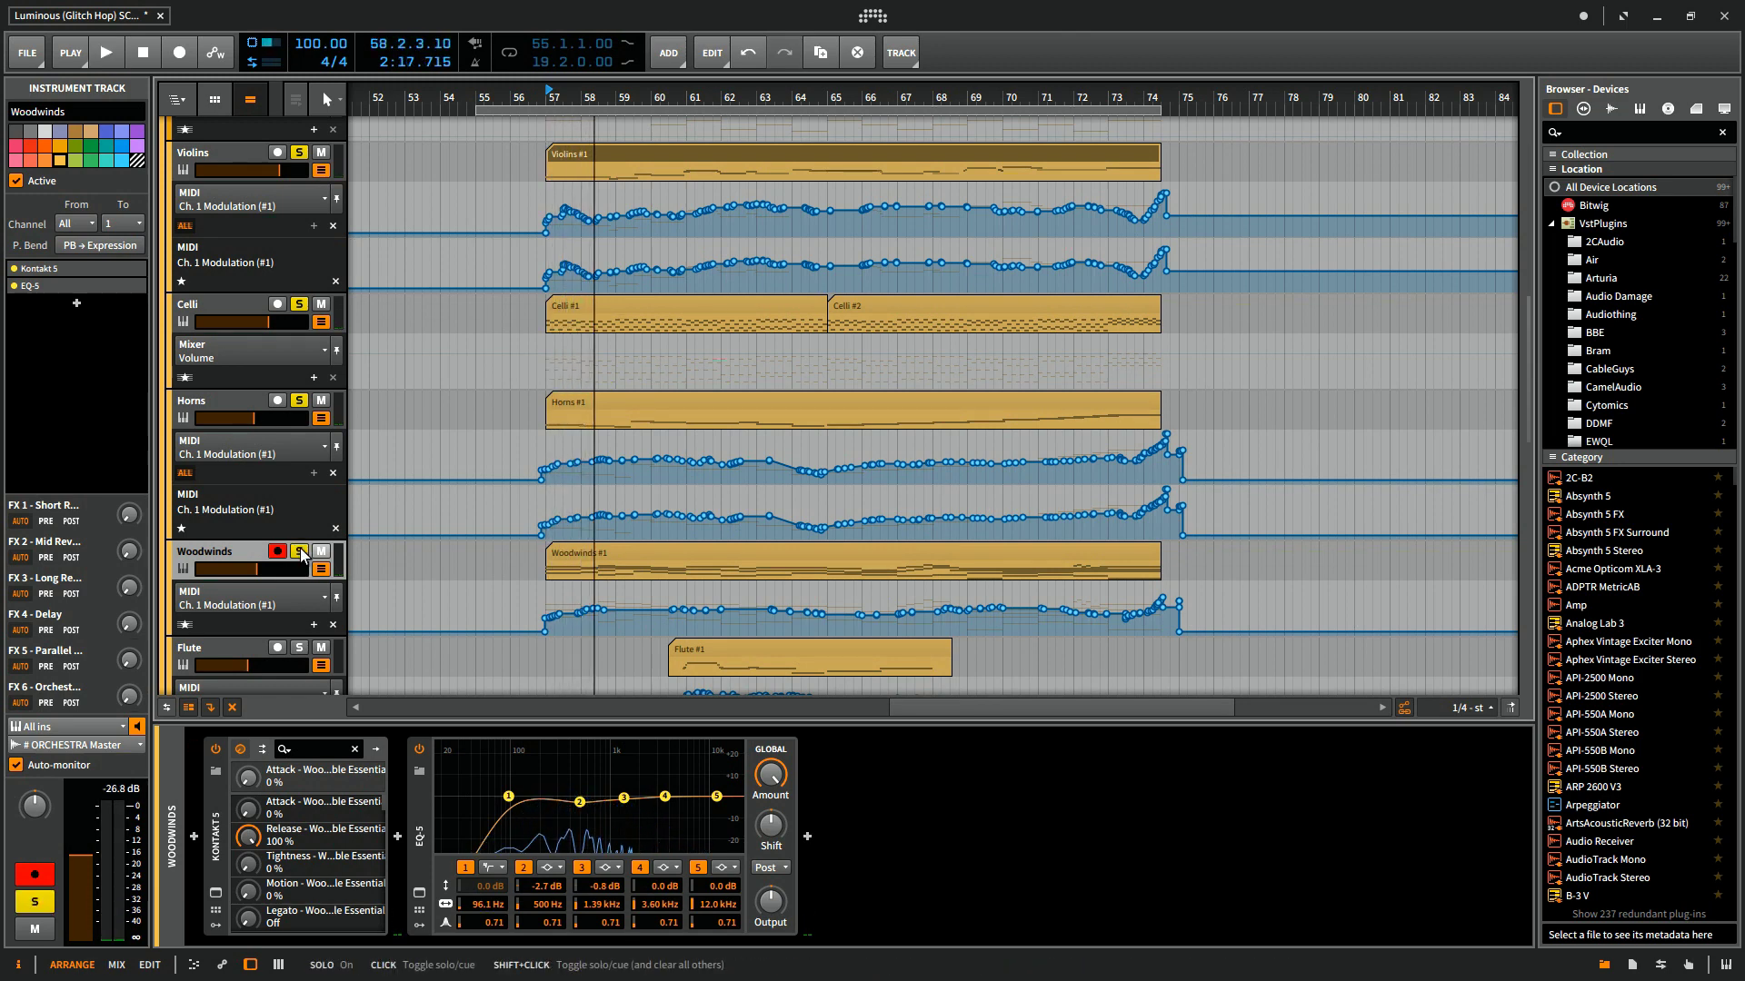
pyautogui.press('space')
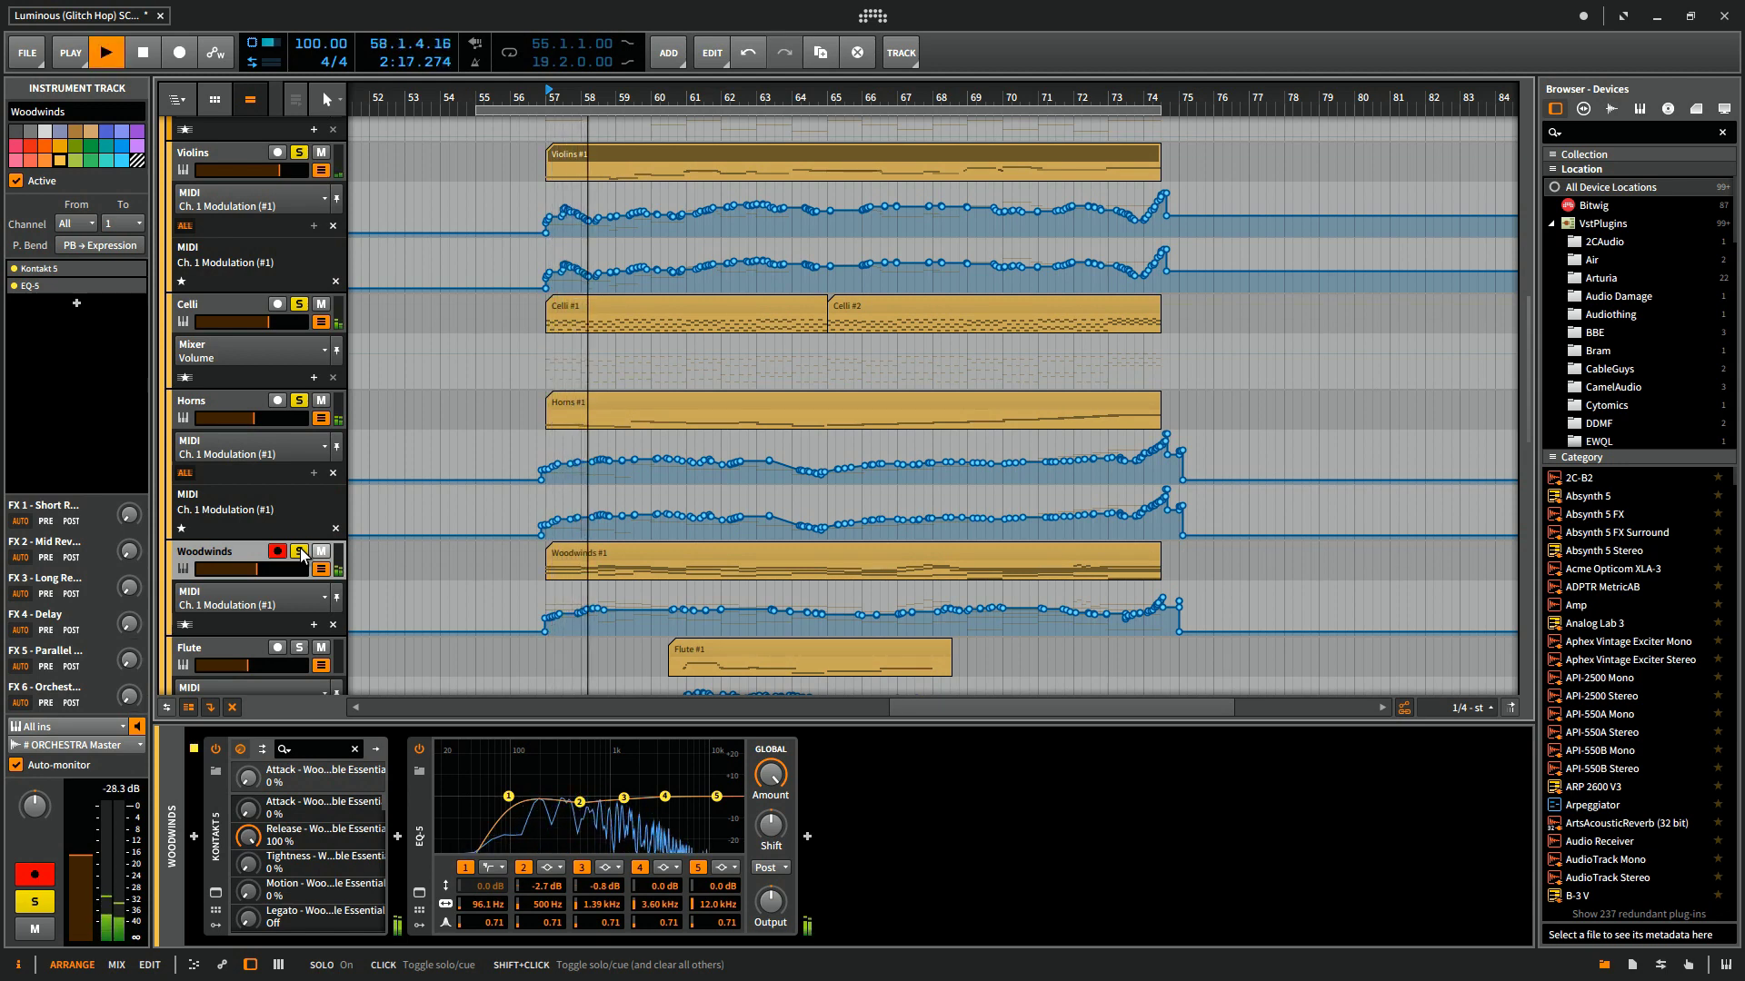
pyautogui.click(300, 552)
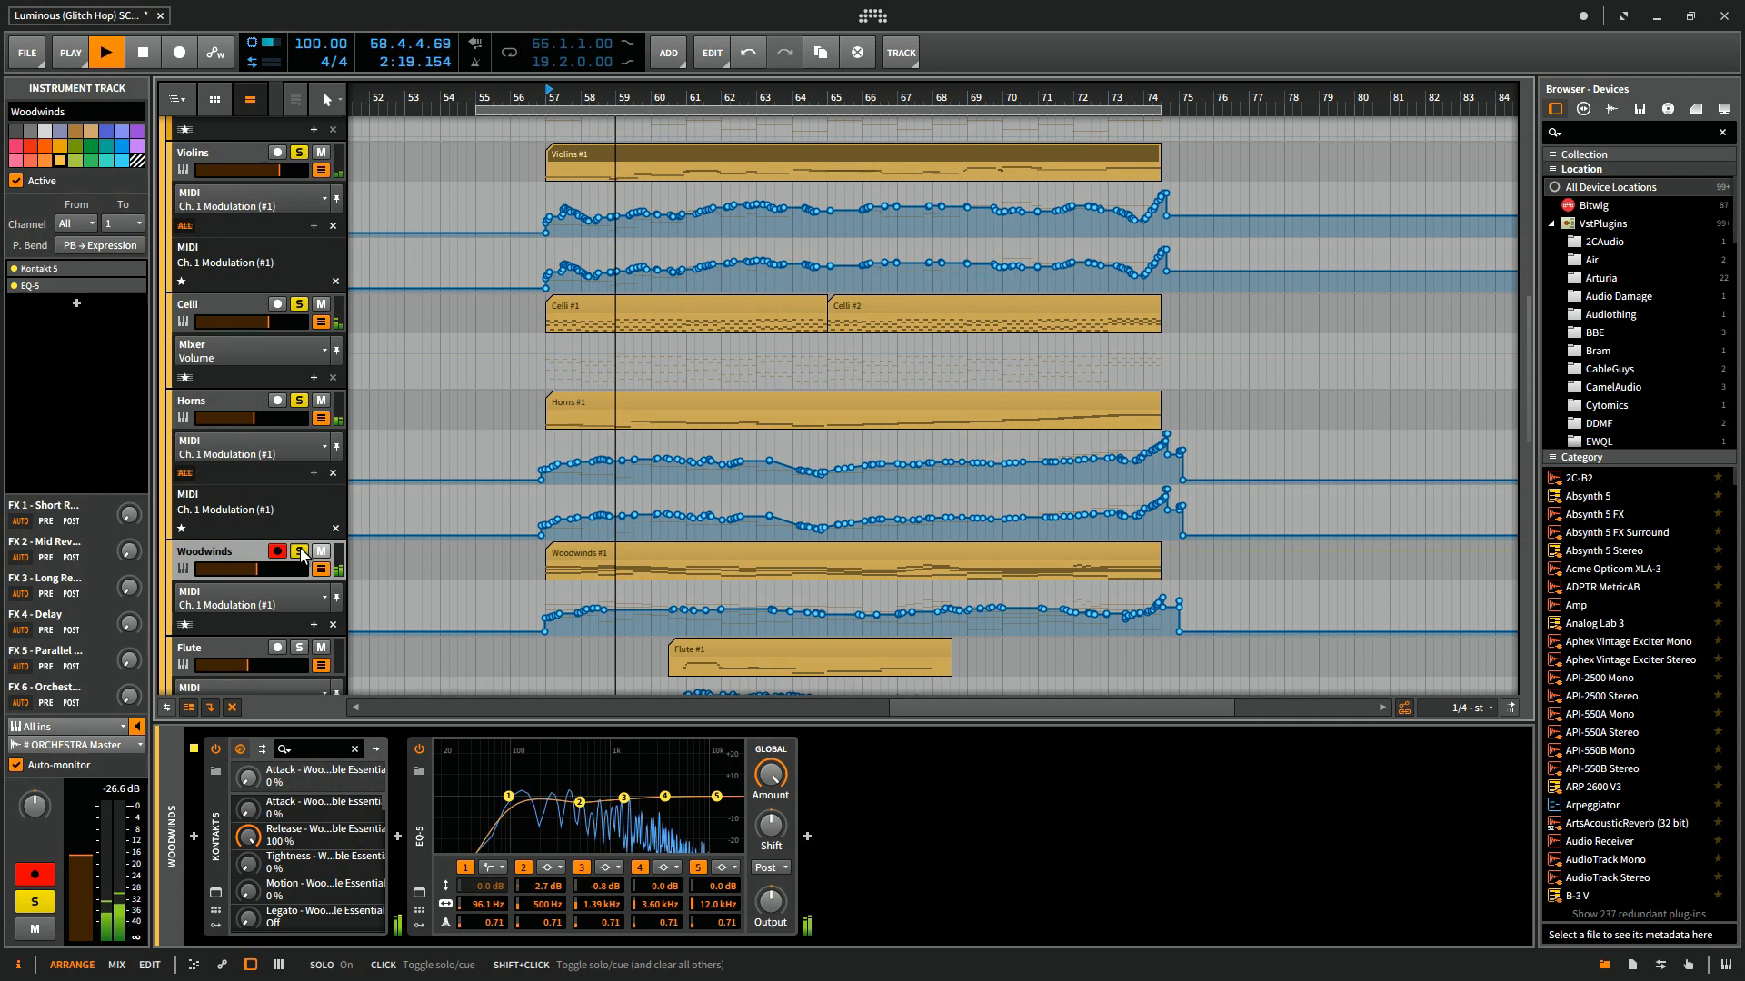
pyautogui.click(300, 551)
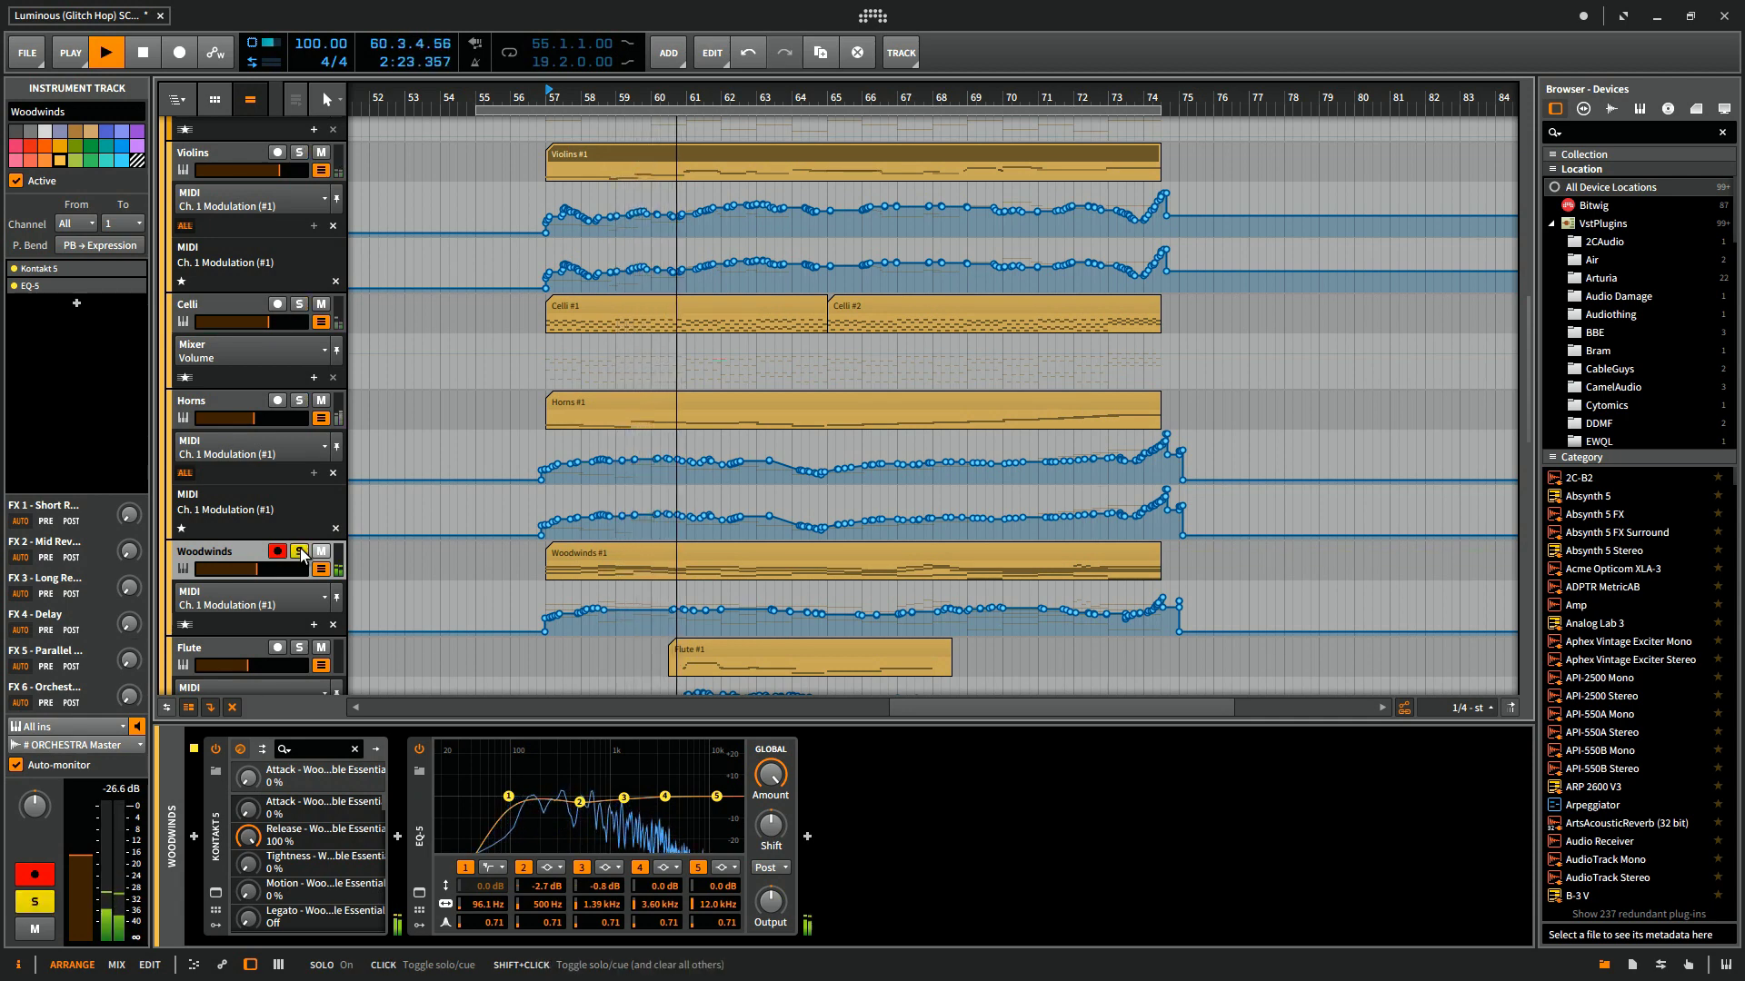
pyautogui.scroll(-3, 506, 490)
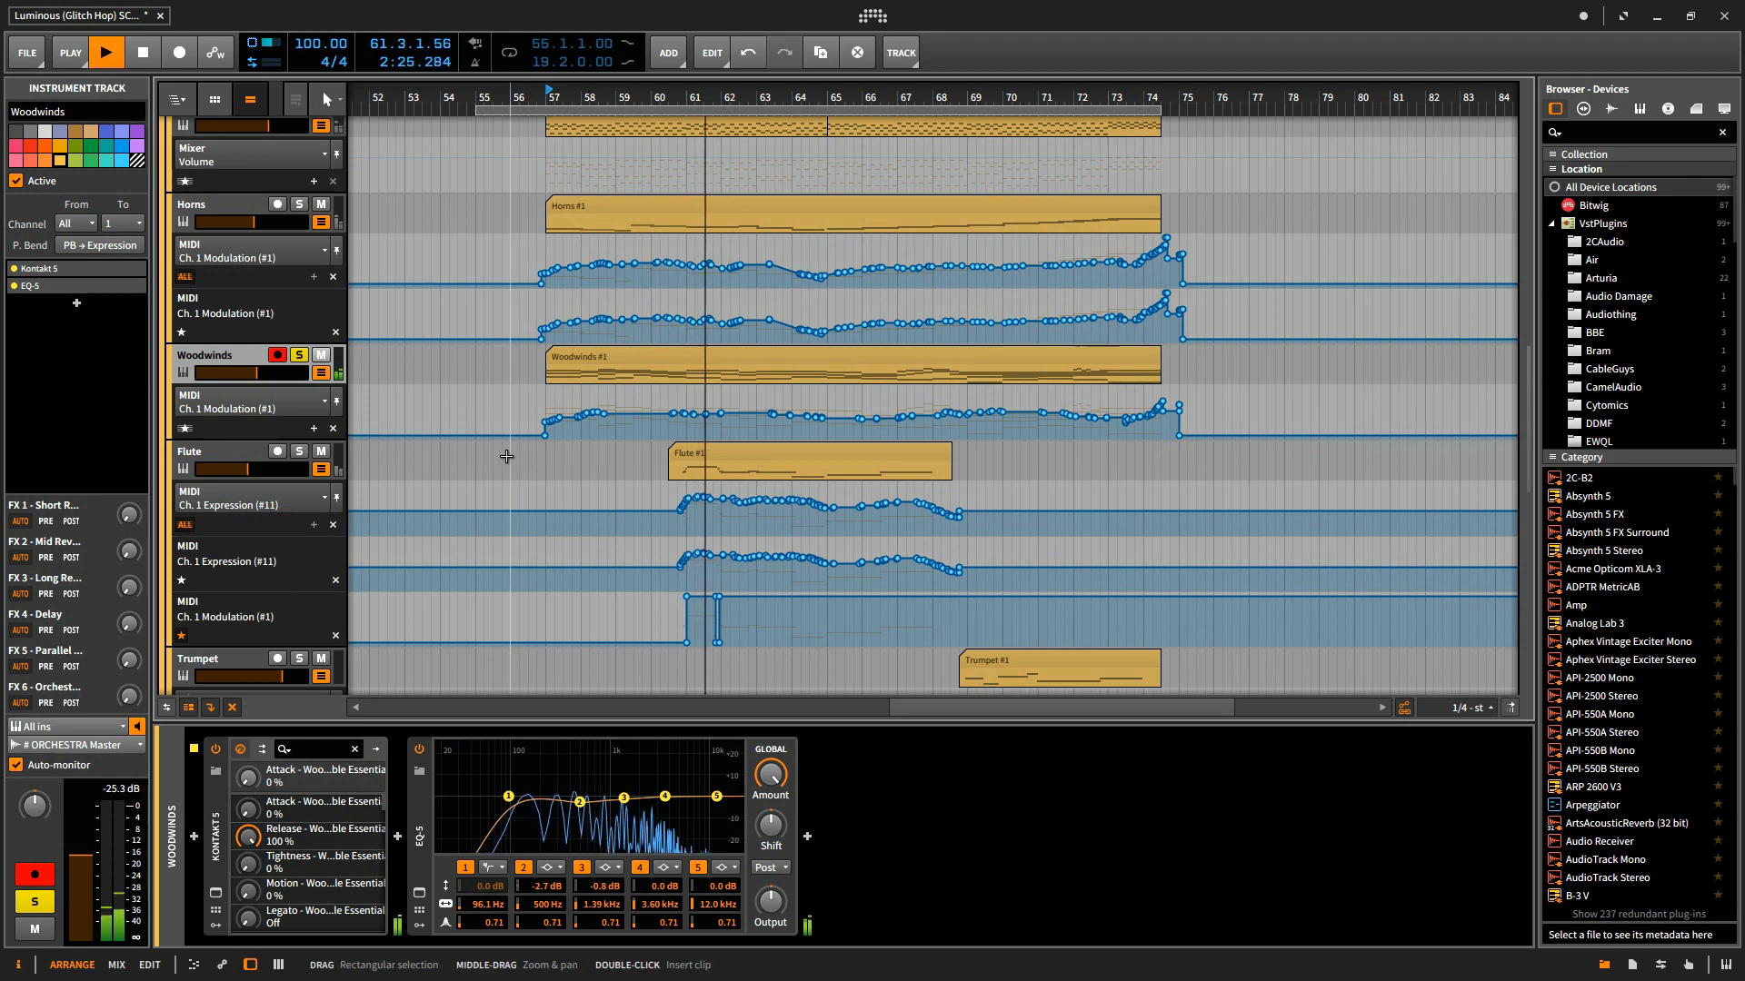
pyautogui.press('space')
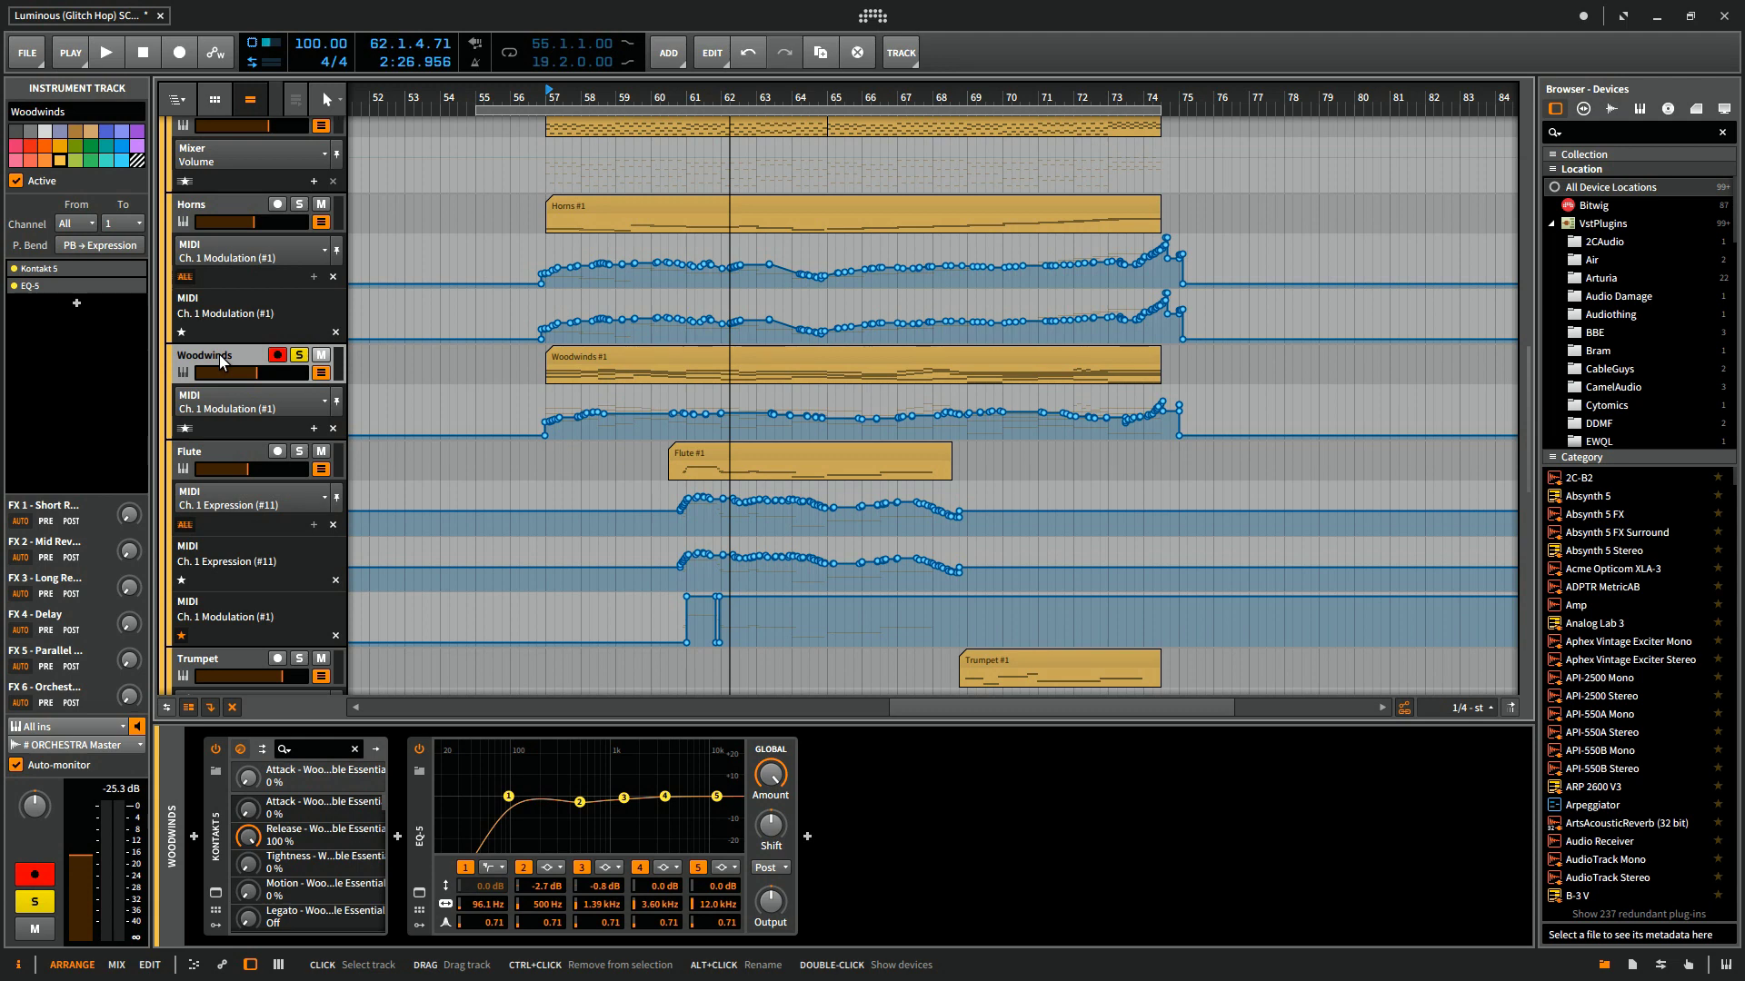
# Step: Solo the Flute track alone, examine its 02S Flute 1 matrix in Vienna Instruments, and audition the Flute clip from its start in bar 60
pyautogui.click(299, 452)
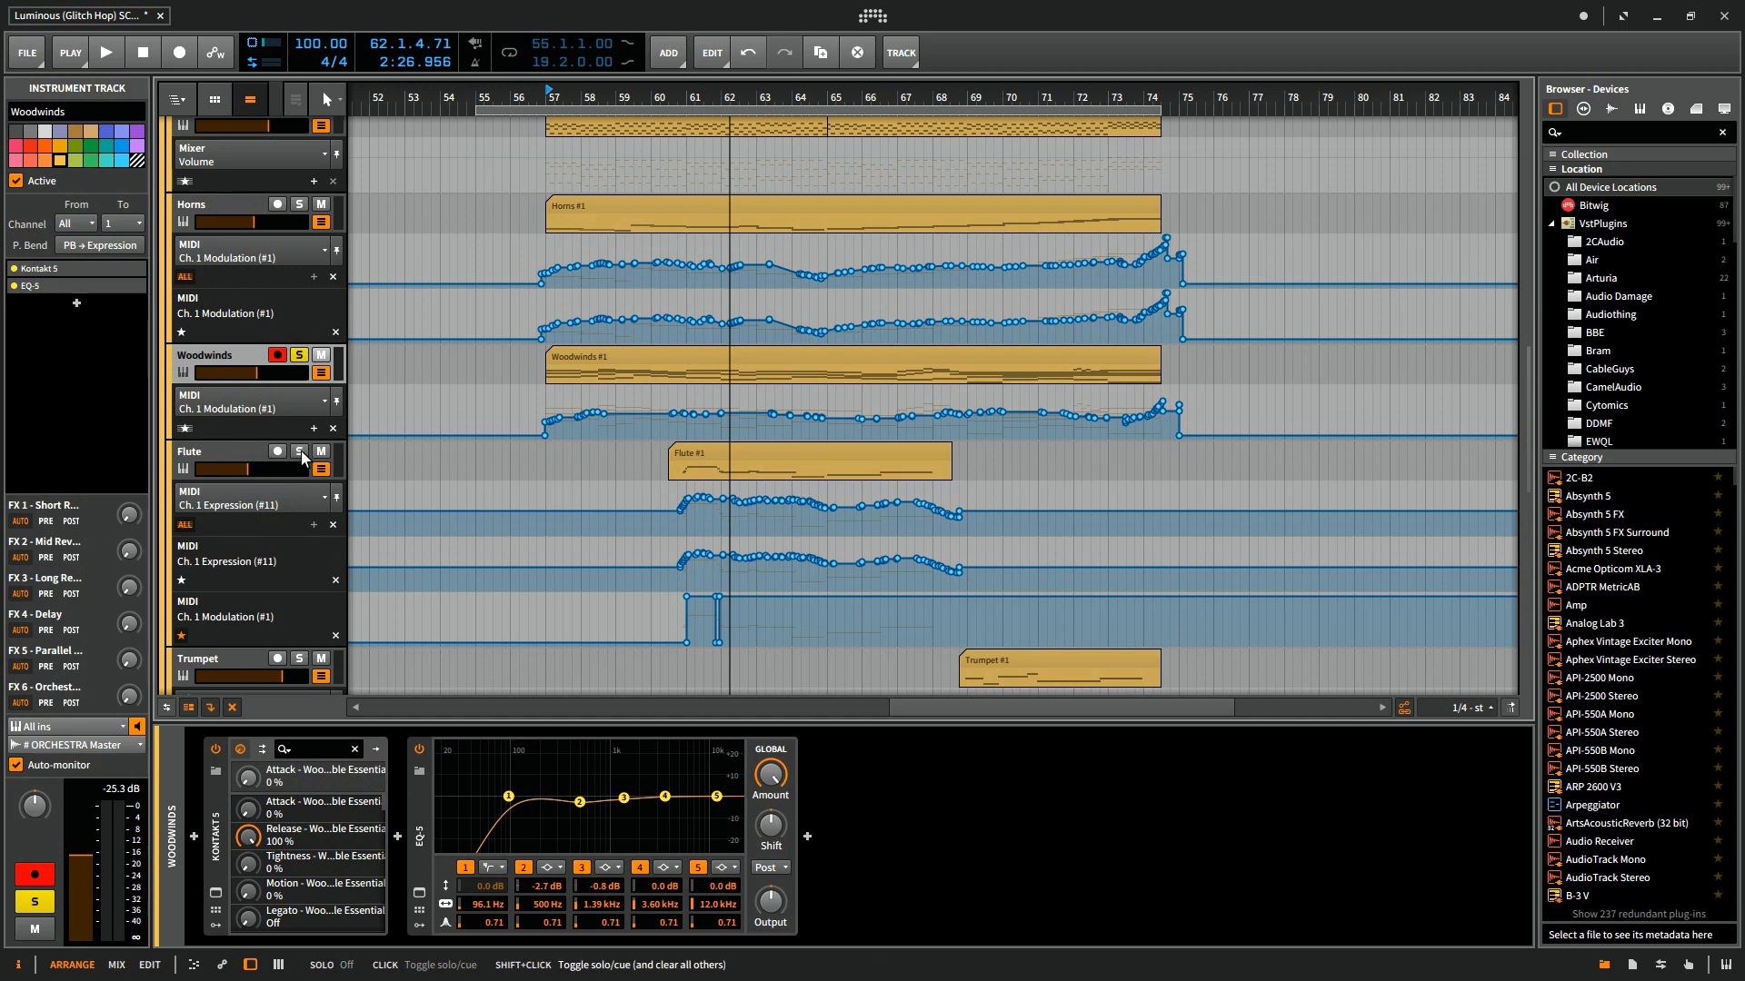
pyautogui.click(699, 456)
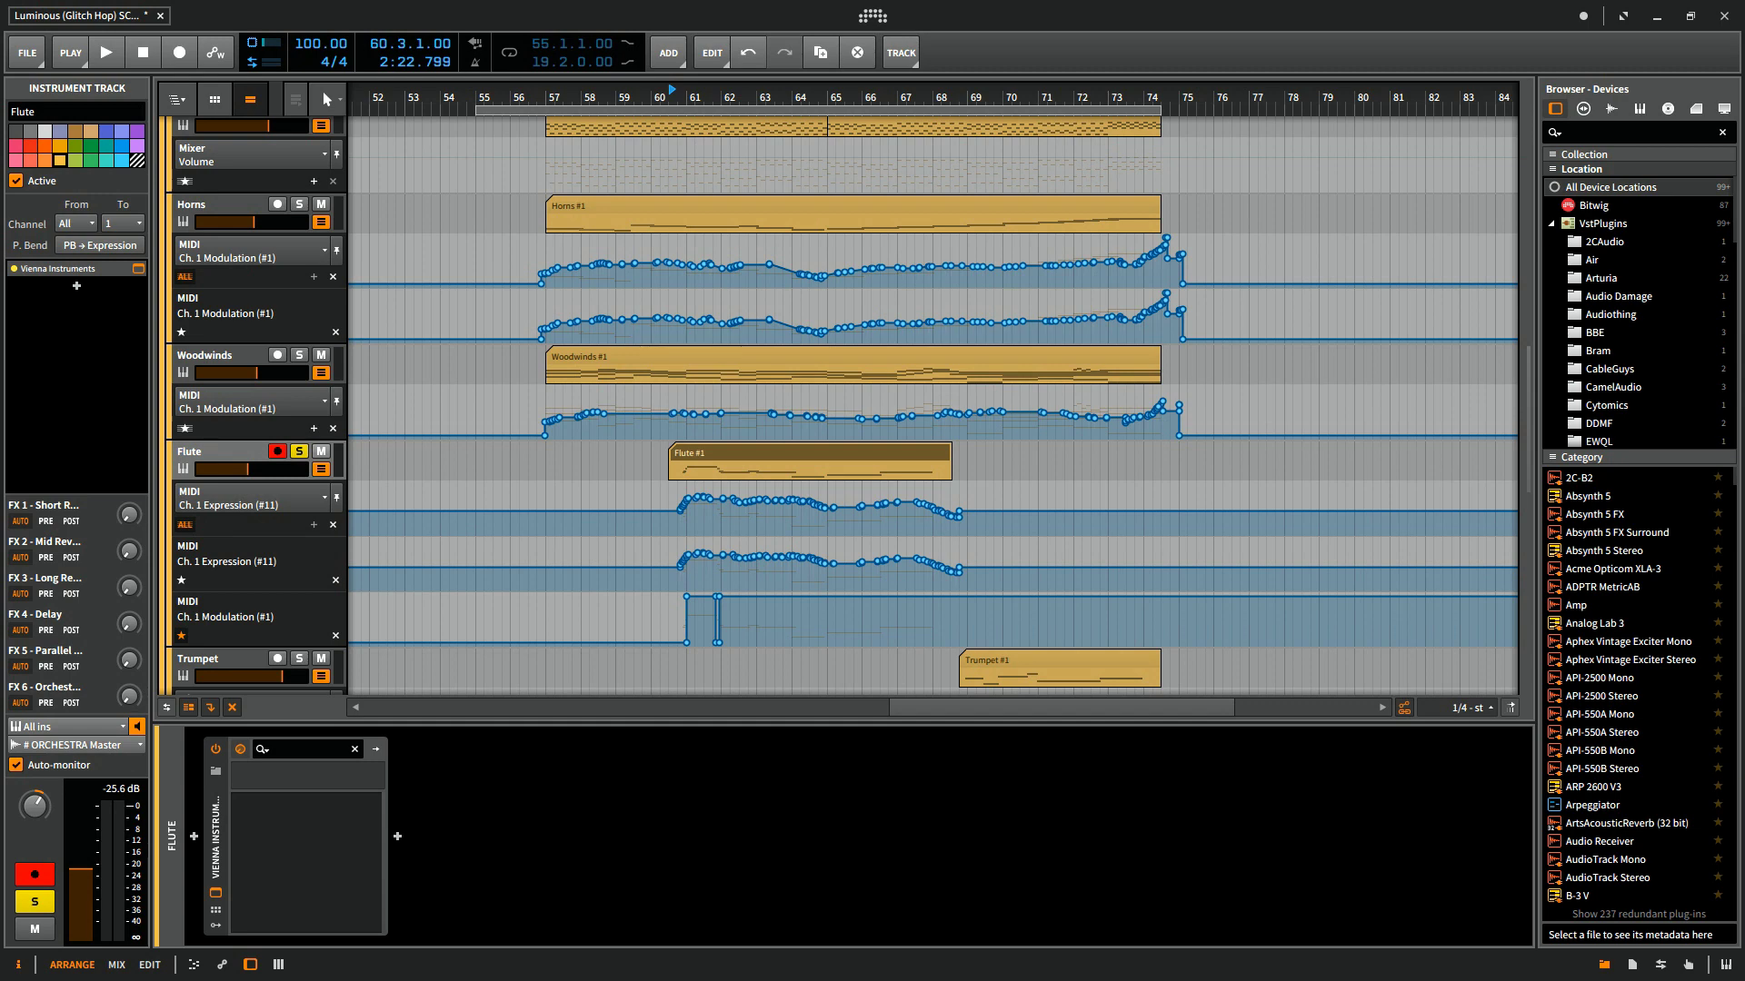
pyautogui.moveTo(1744, 146); pyautogui.dragTo(612, 156)
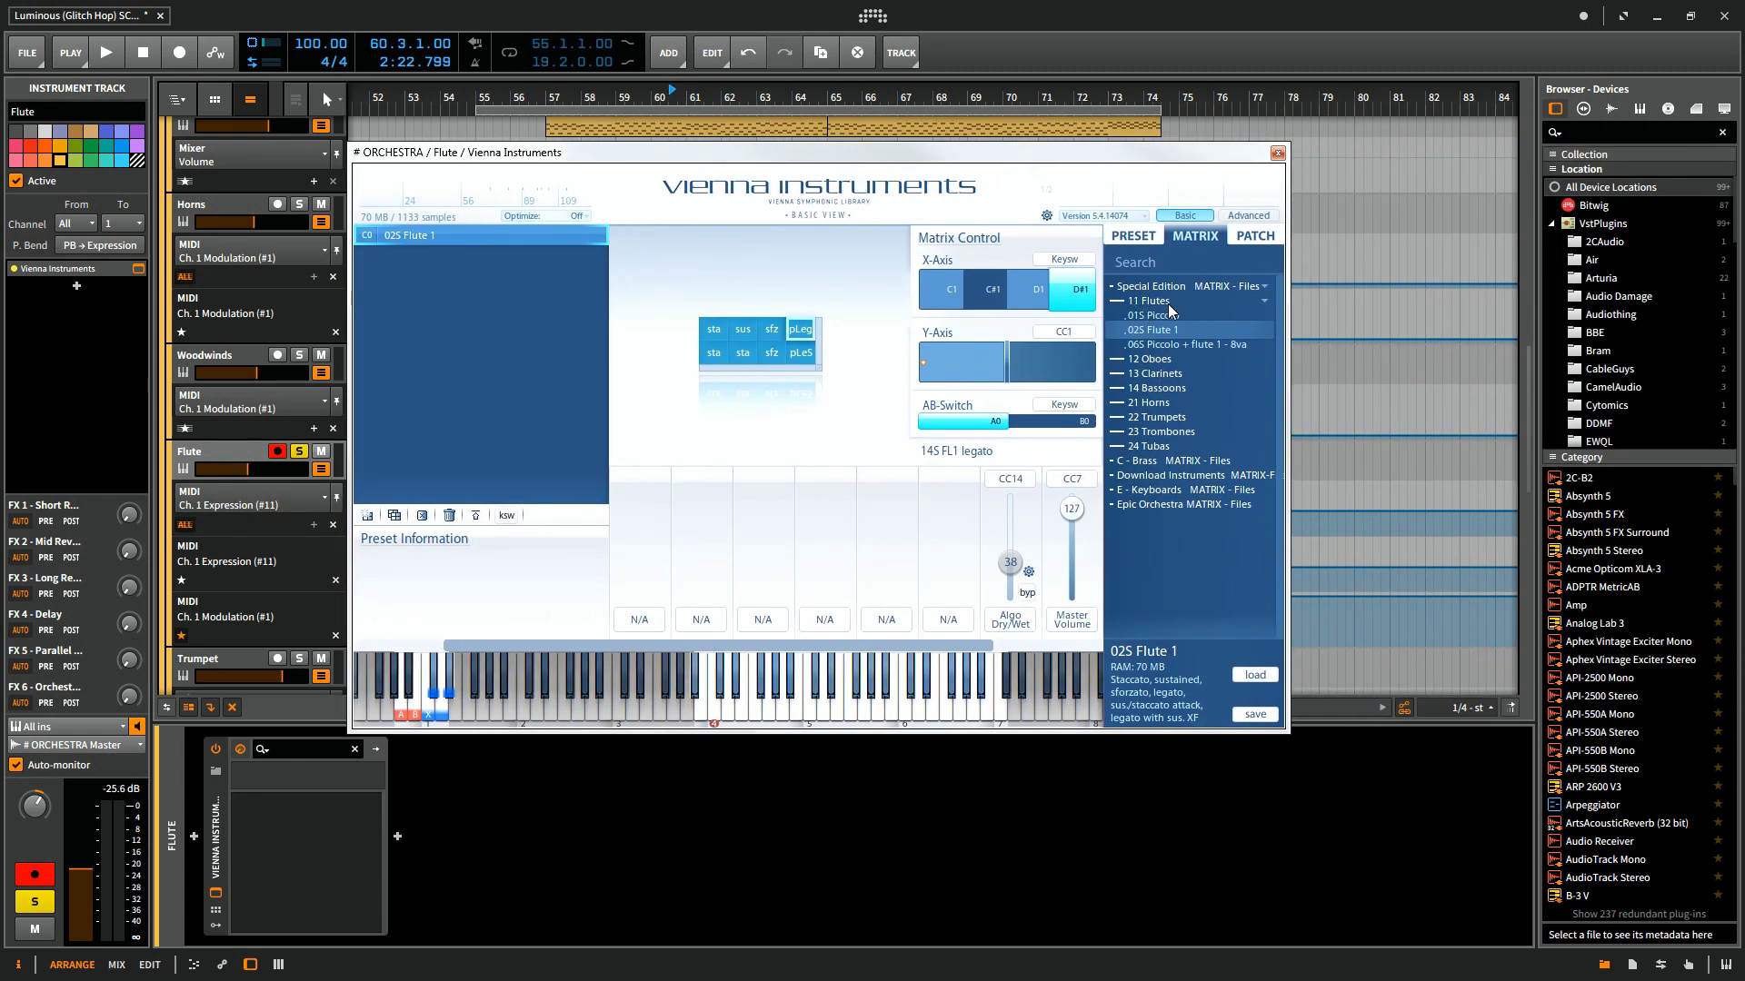
pyautogui.click(1277, 154)
pyautogui.press('space')
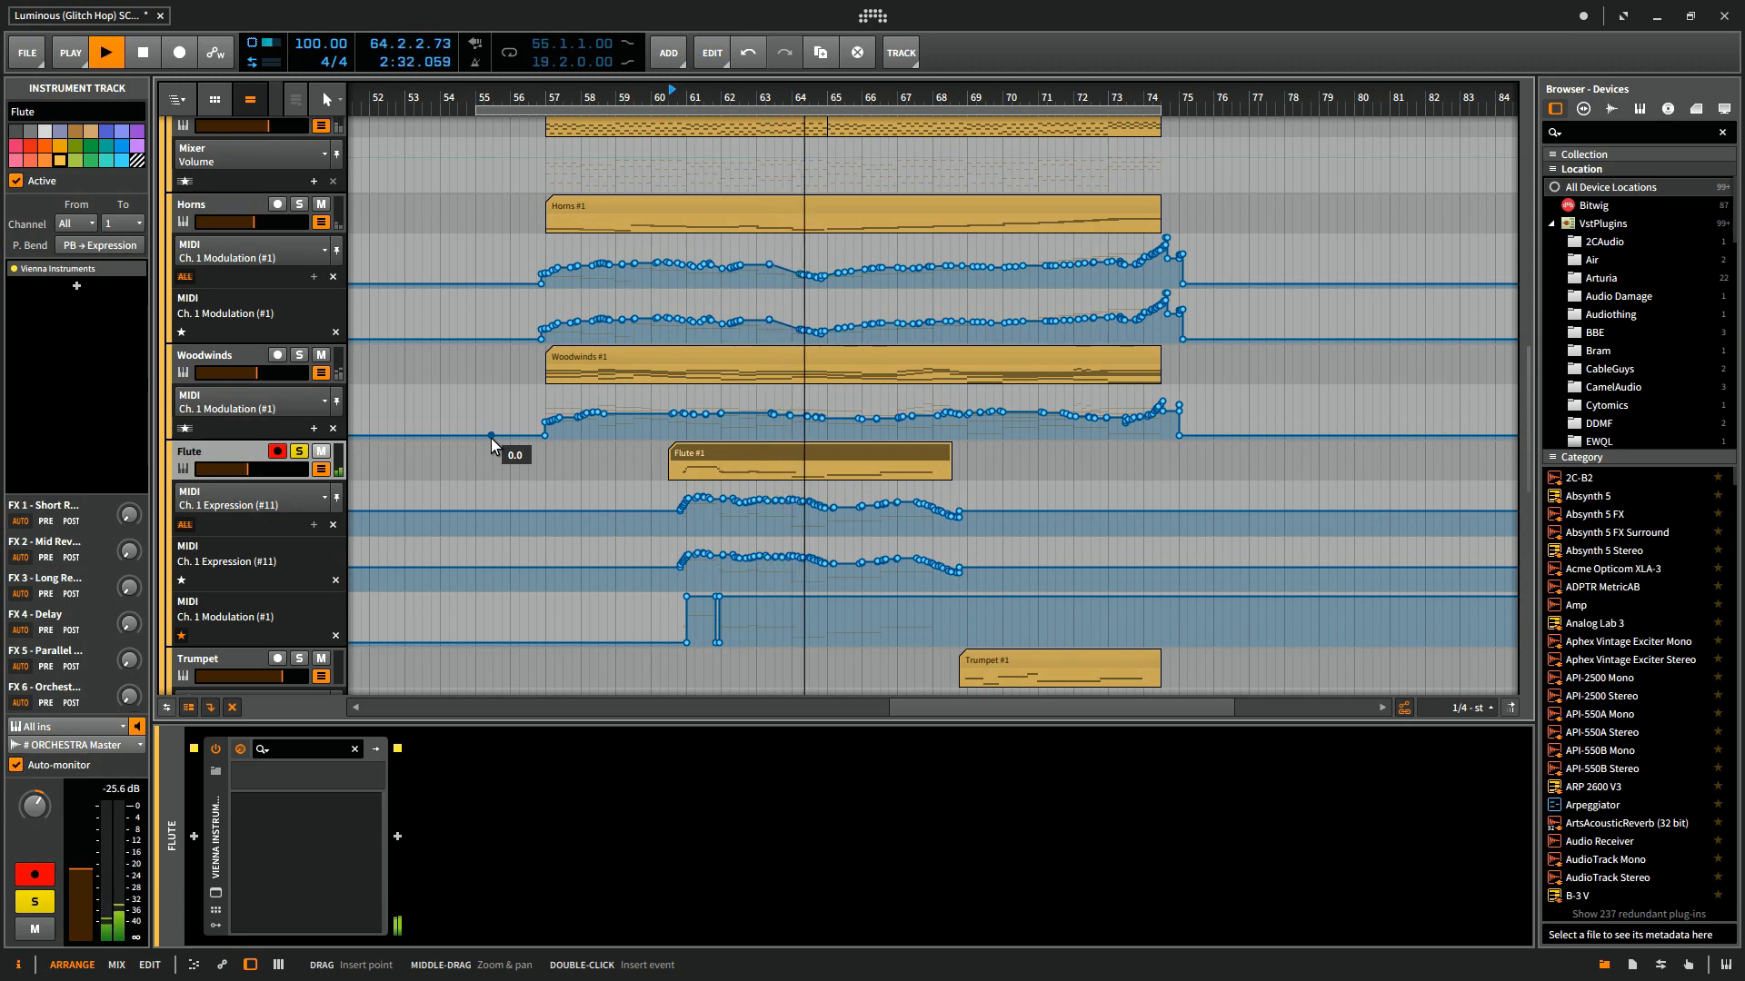
# Step: Add the Woodwinds, Horns, Celli, Violins, Strings and Basses to the soloed Flute during playback, and stop after listening
pyautogui.click(303, 354)
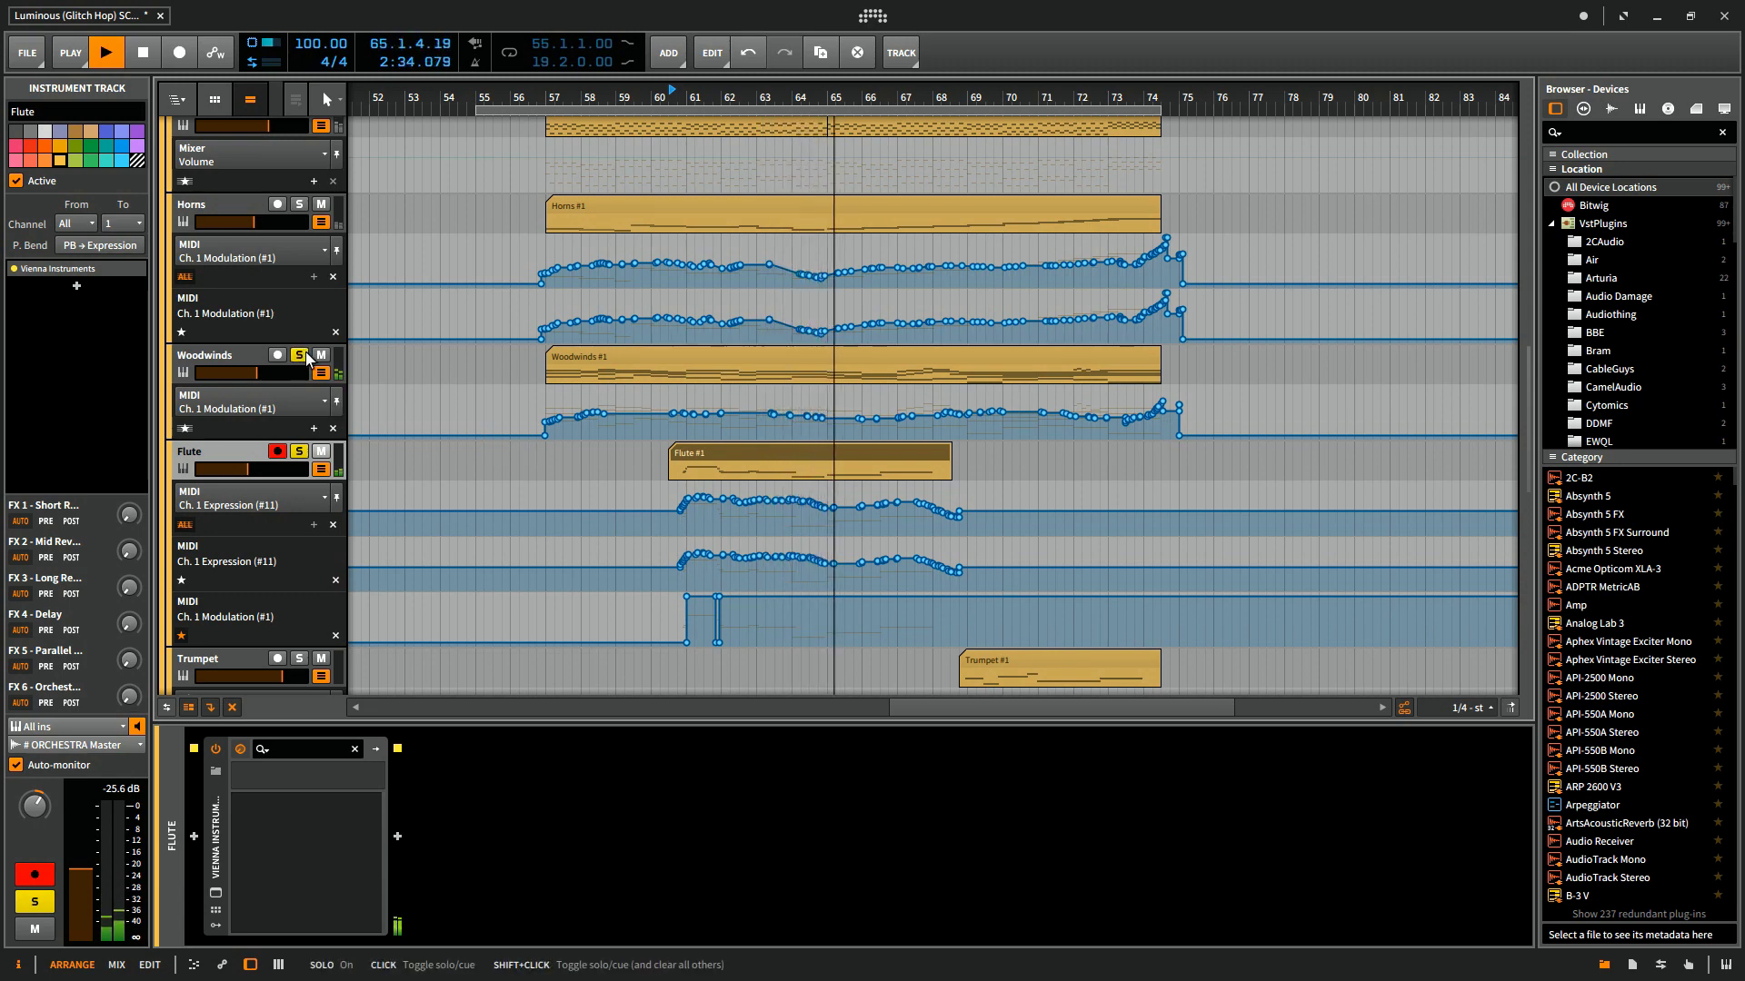
pyautogui.click(300, 204)
pyautogui.scroll(3, 302, 214)
pyautogui.click(300, 306)
pyautogui.scroll(1, 299, 191)
pyautogui.click(300, 220)
pyautogui.scroll(3, 298, 263)
pyautogui.click(299, 221)
pyautogui.click(299, 317)
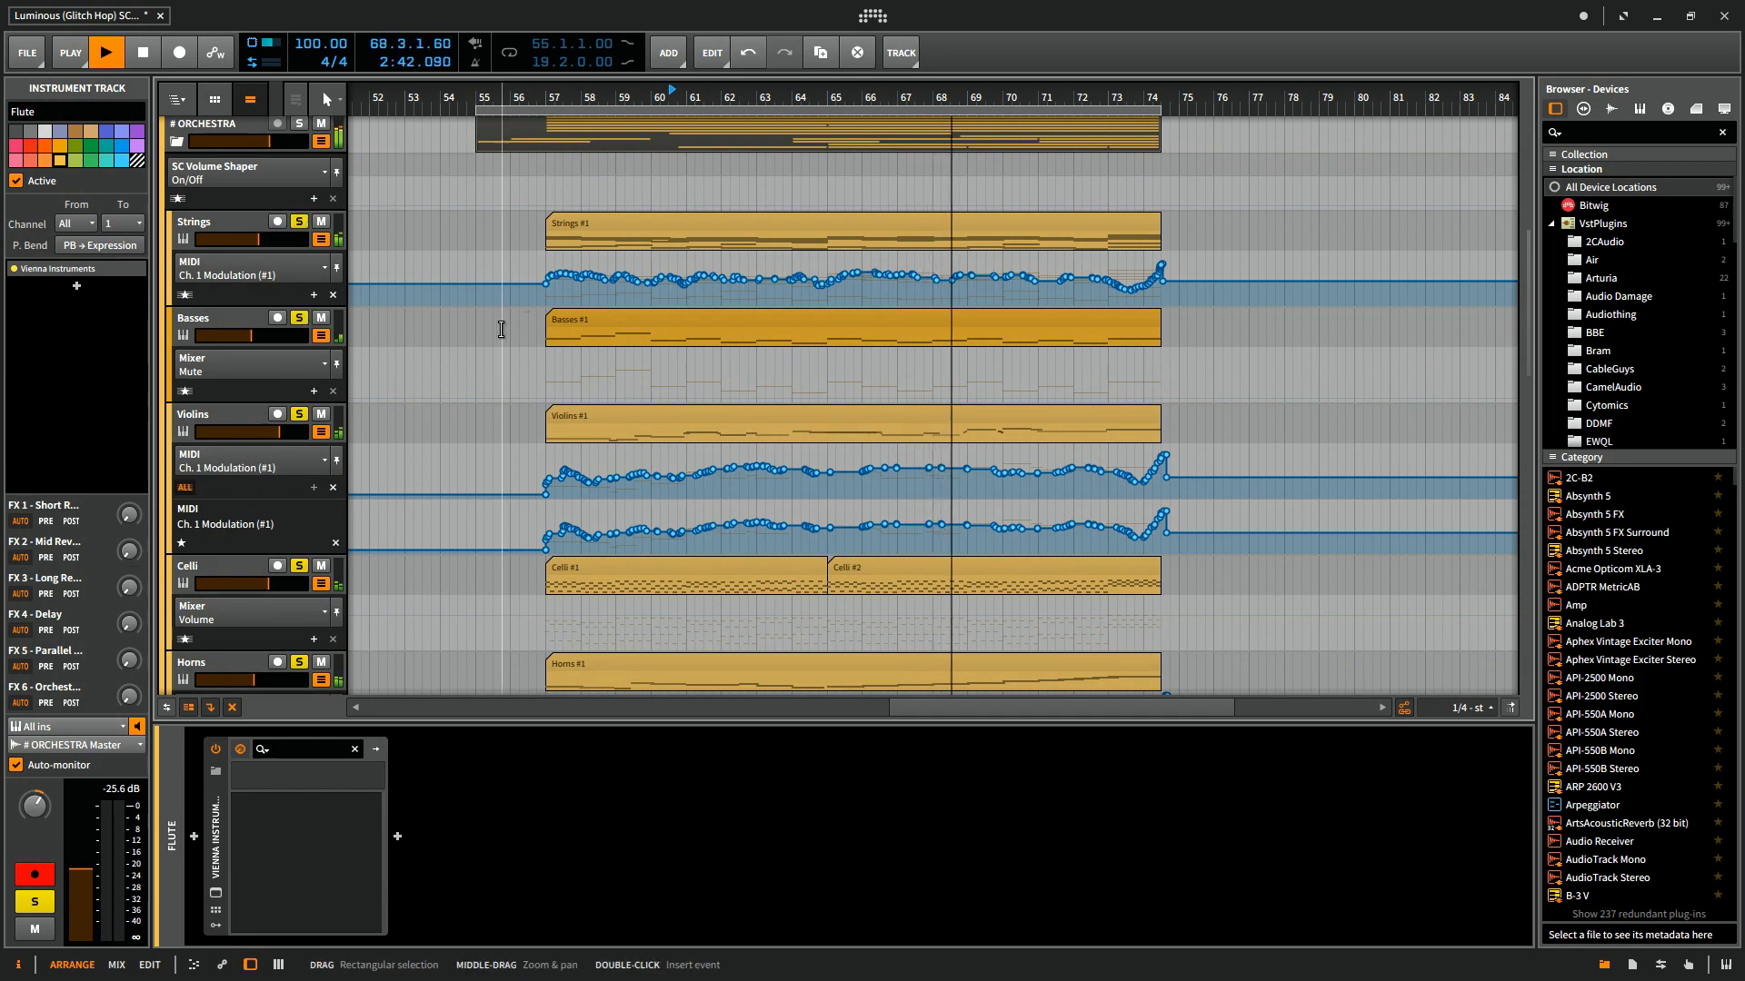
pyautogui.scroll(-3, 491, 318)
pyautogui.scroll(-3, 527, 304)
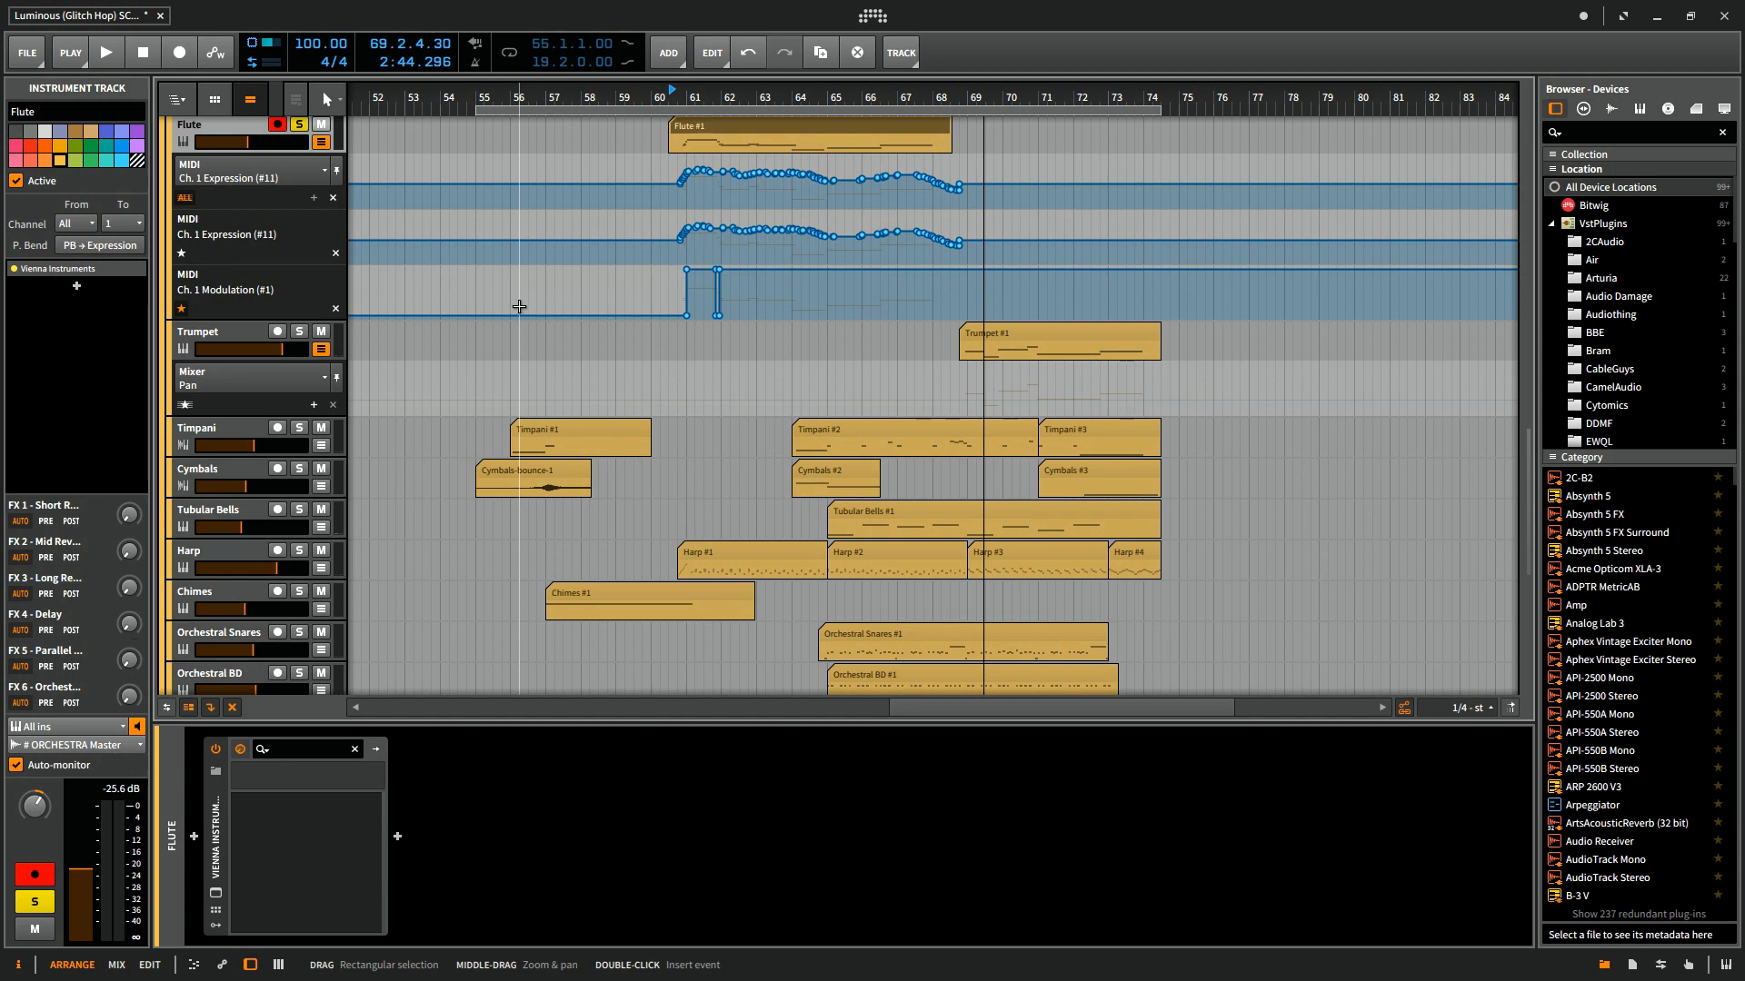
# Step: Solo the Trumpet track alone and examine its Trumpet Solo True Legato instrument in Kontakt, closing the plug-in window
pyautogui.click(987, 331)
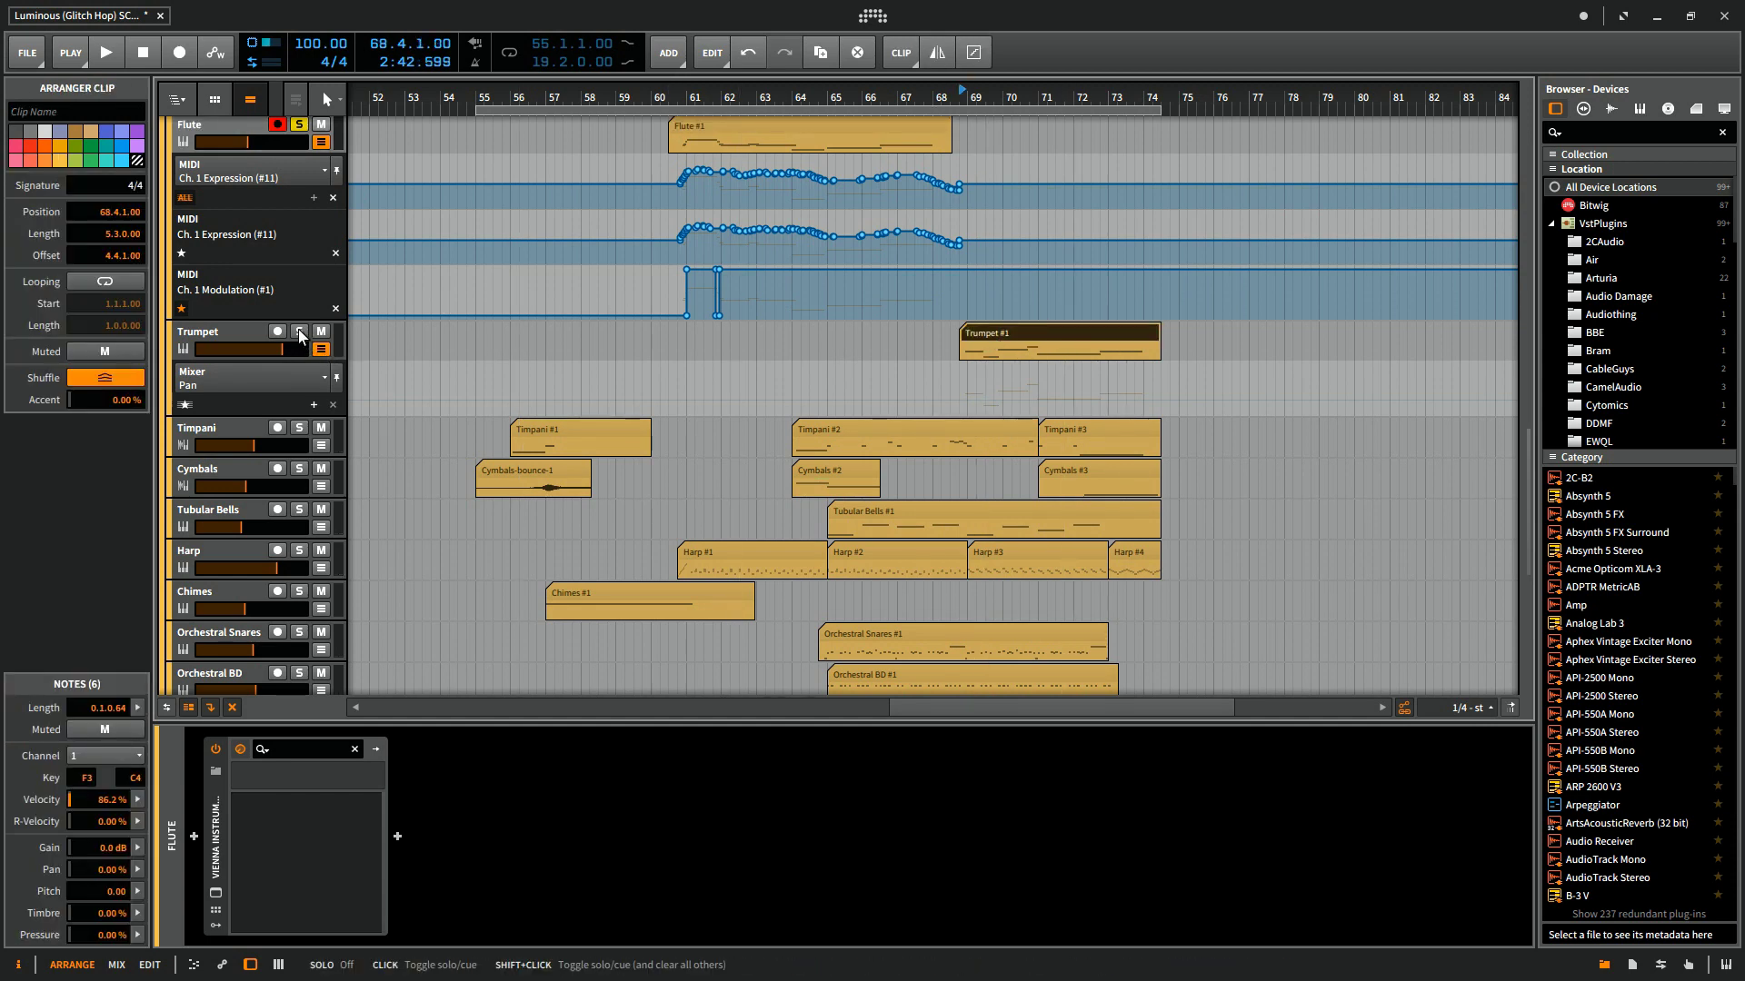
pyautogui.click(247, 350)
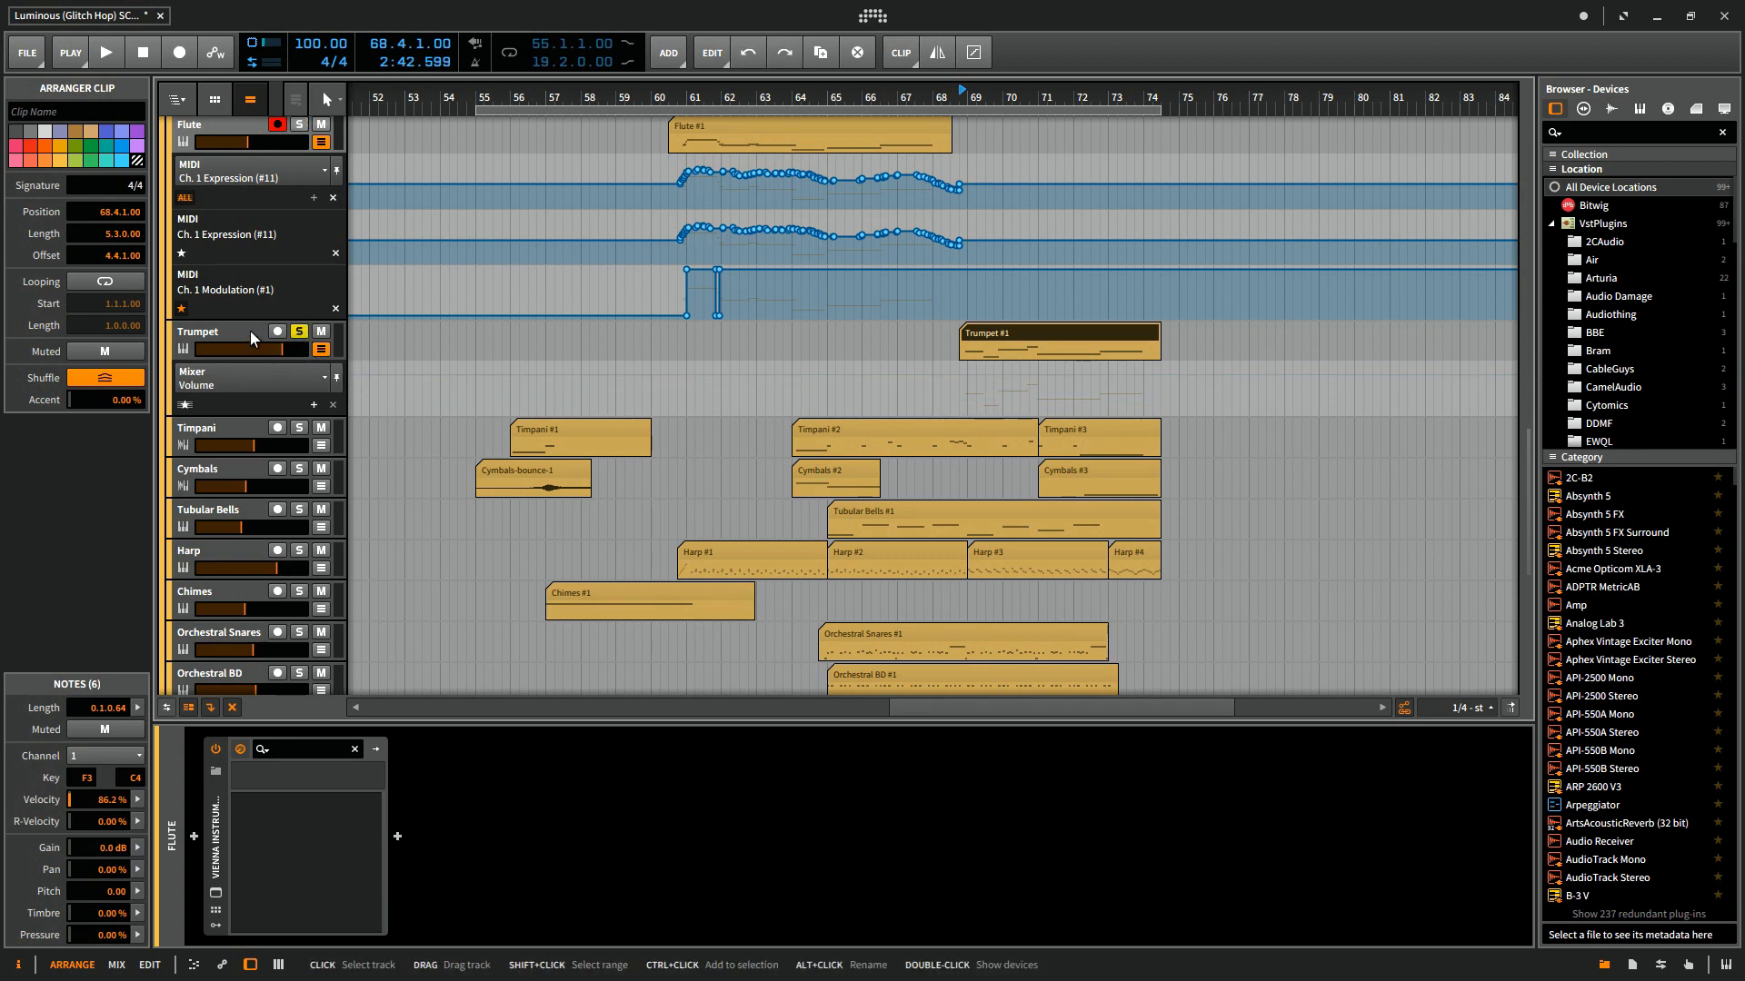
pyautogui.click(251, 333)
pyautogui.click(215, 896)
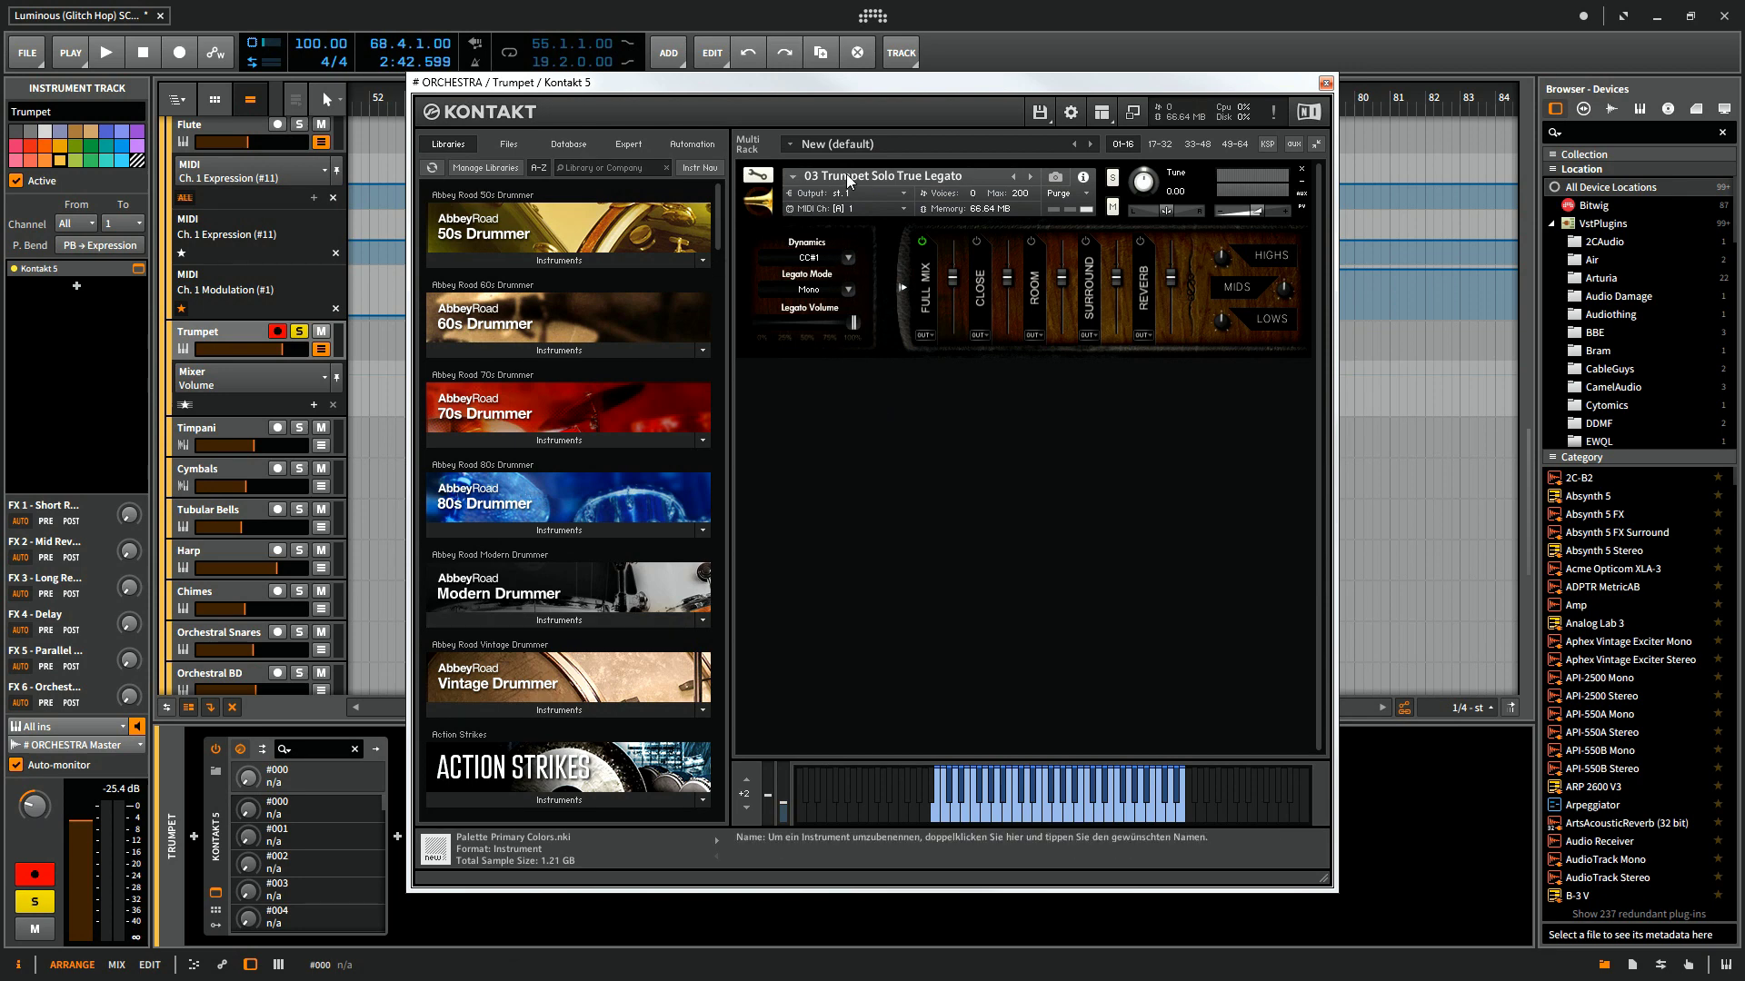
pyautogui.click(1326, 82)
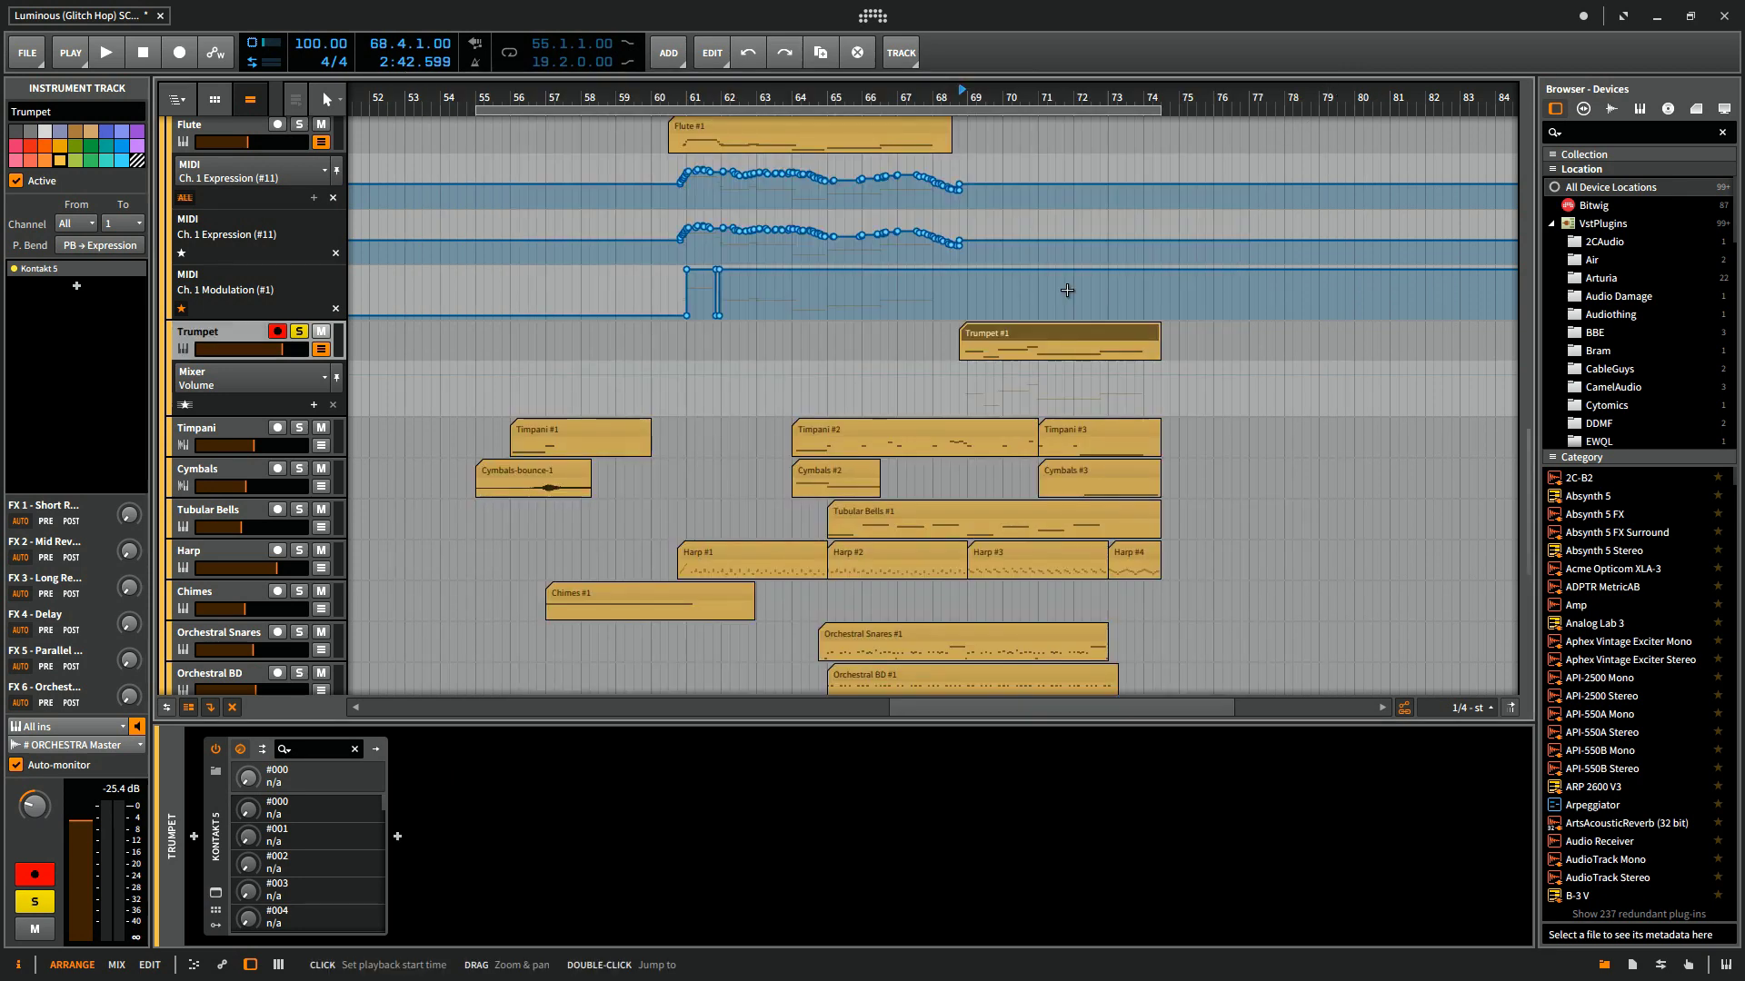
# Step: Audition the soloed Trumpet clip from its start at 68.4.1 and stop playback
pyautogui.click(1005, 331)
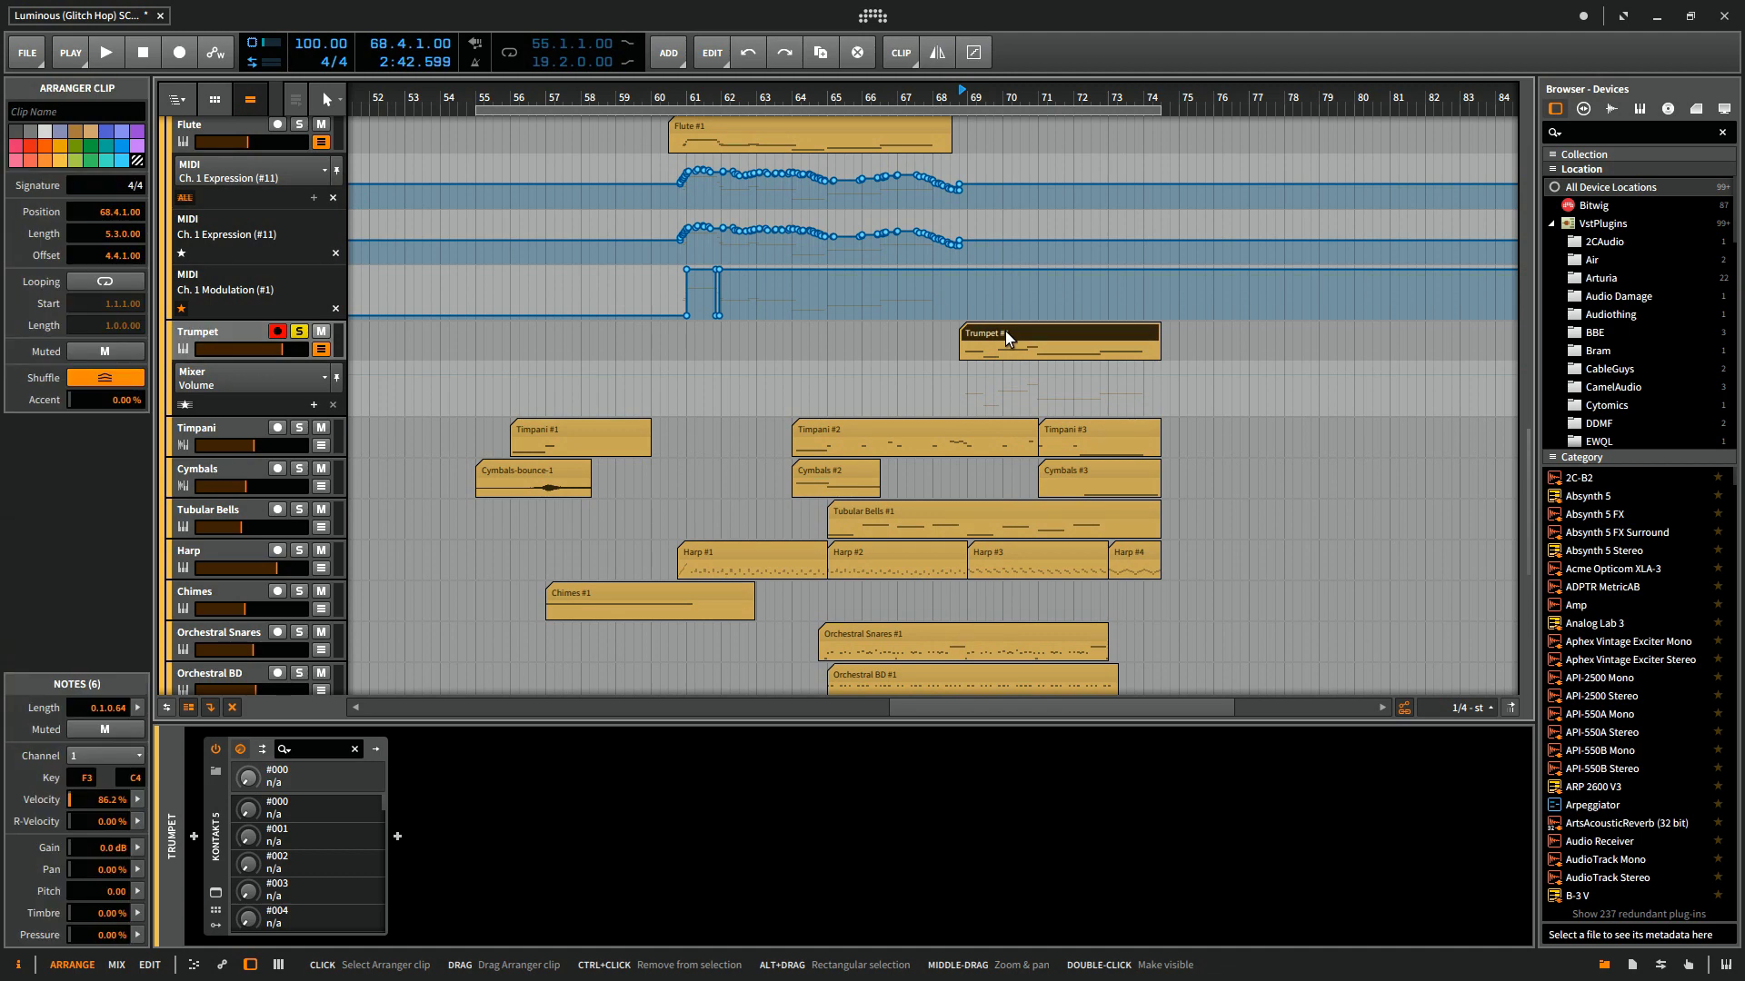
pyautogui.press('space')
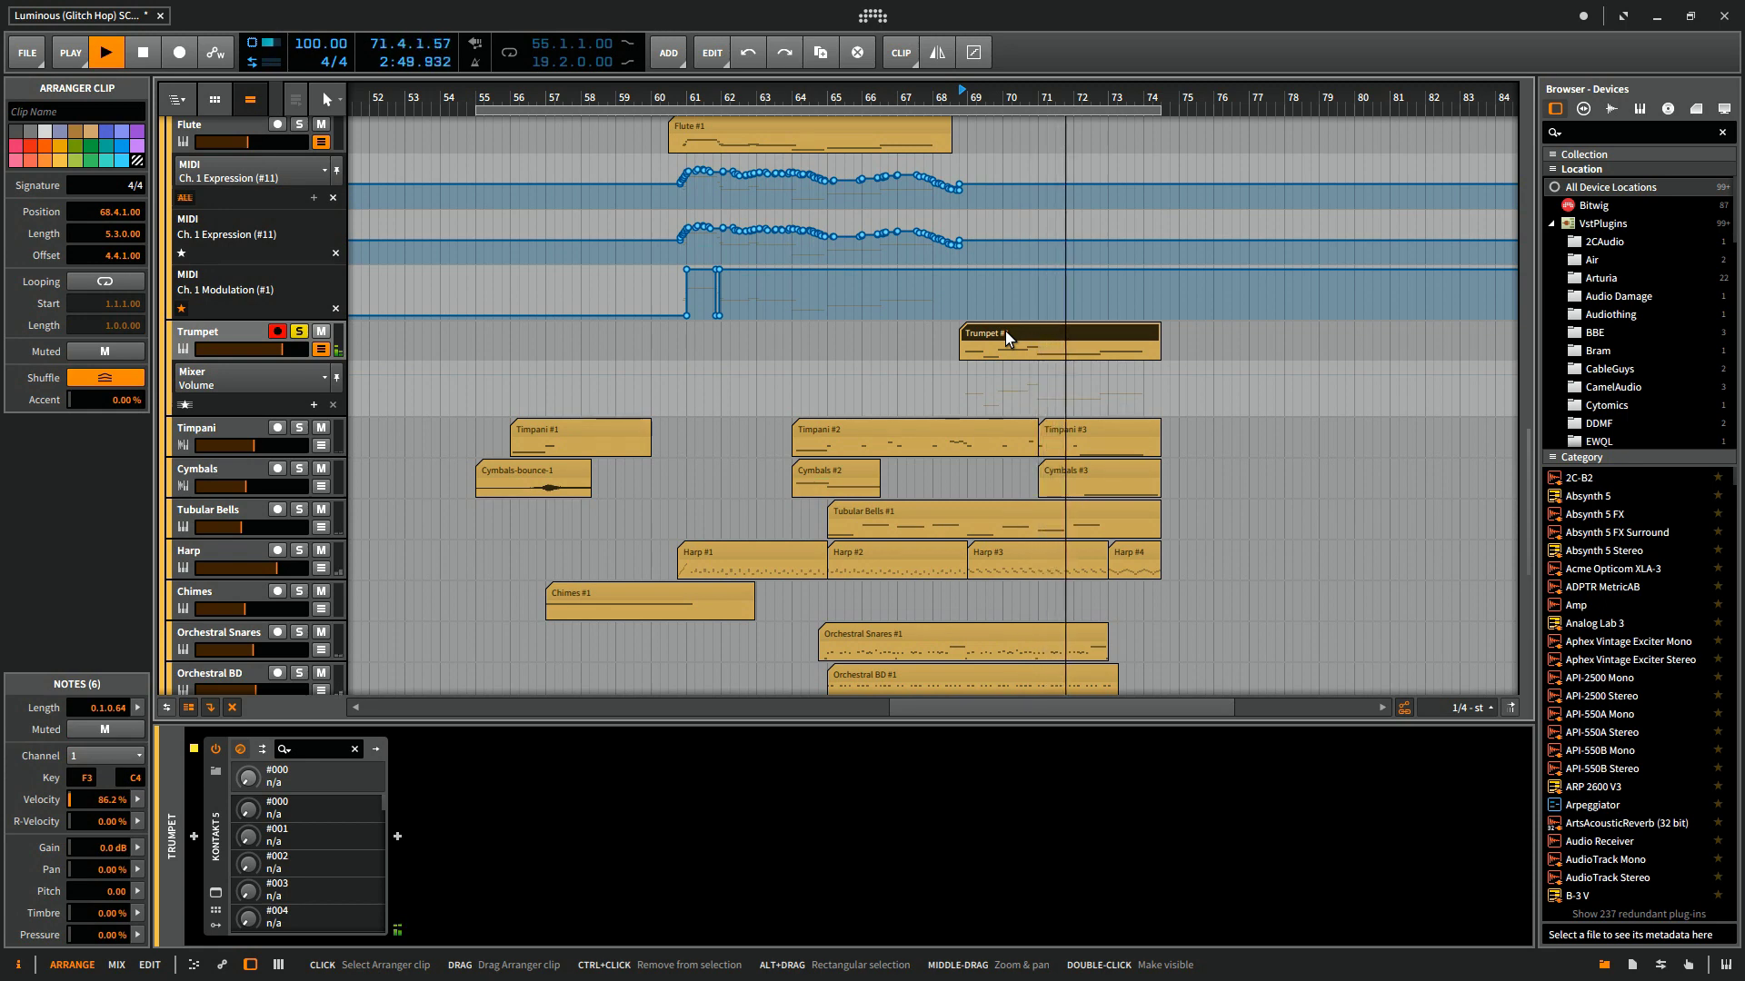
pyautogui.press('space')
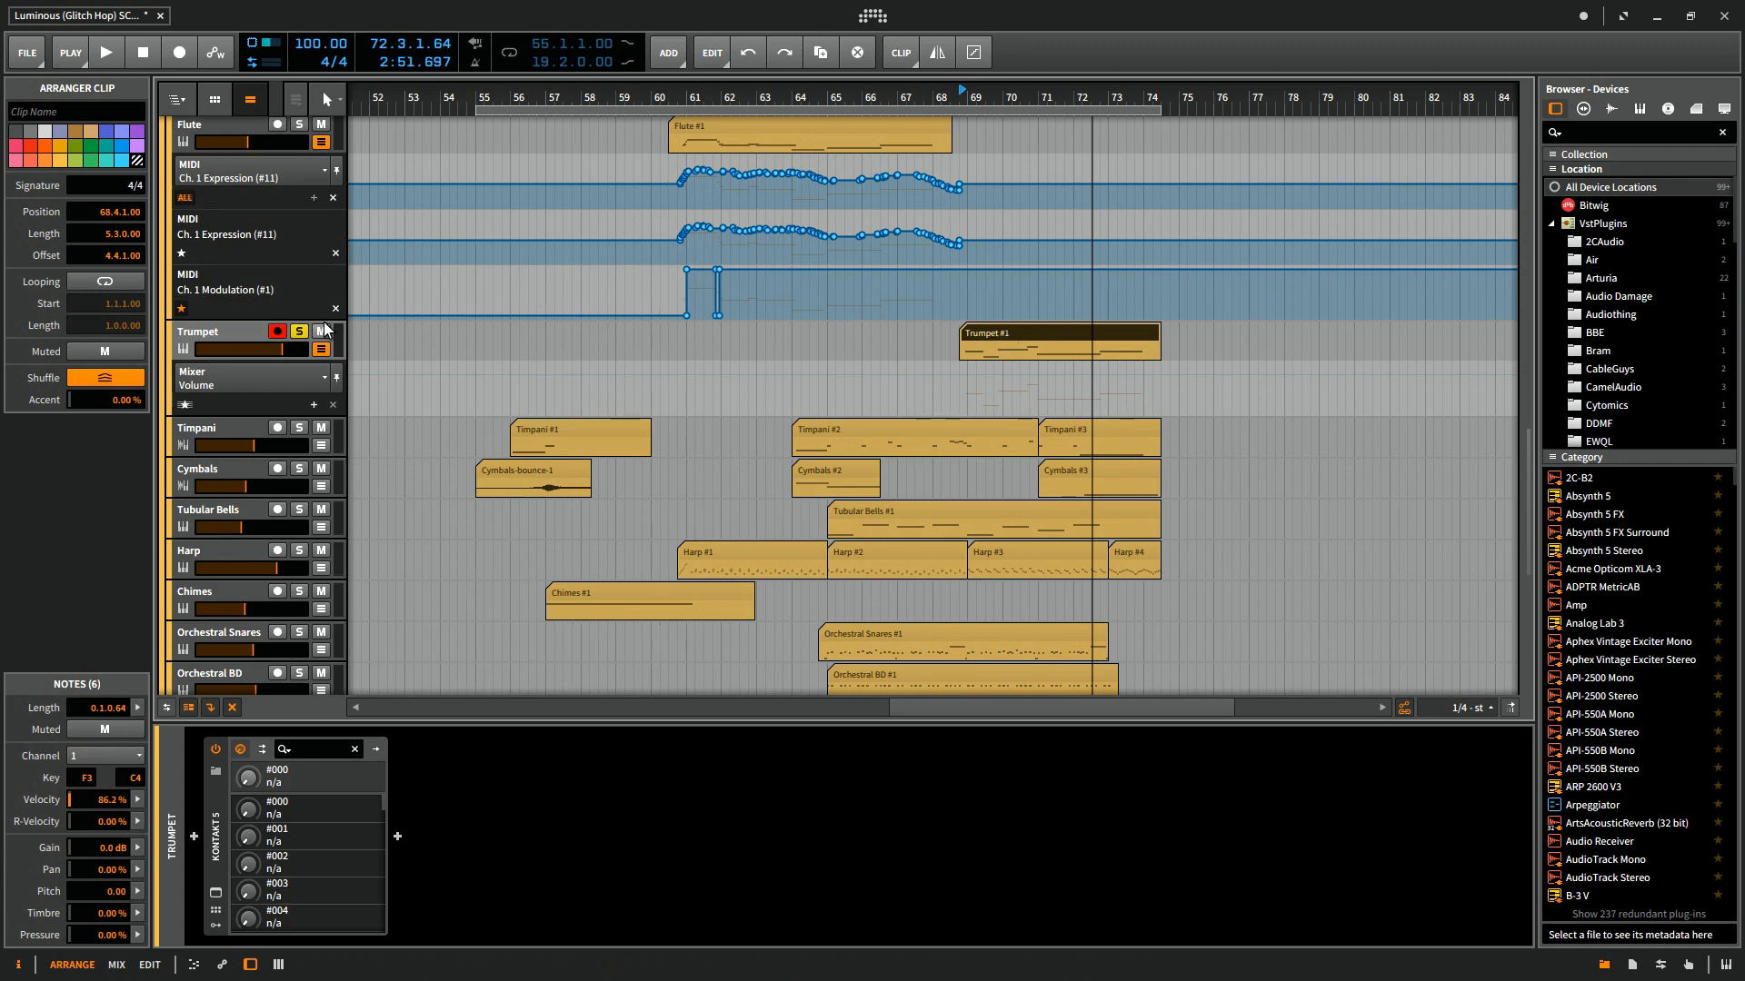
# Step: Add the Flute, Woodwinds, Horns, Celli, Violins and Basses to the soloed Trumpet and audition them together from 68.4.1, stopping playback
pyautogui.scroll(5, 290, 374)
pyautogui.scroll(-6, 289, 369)
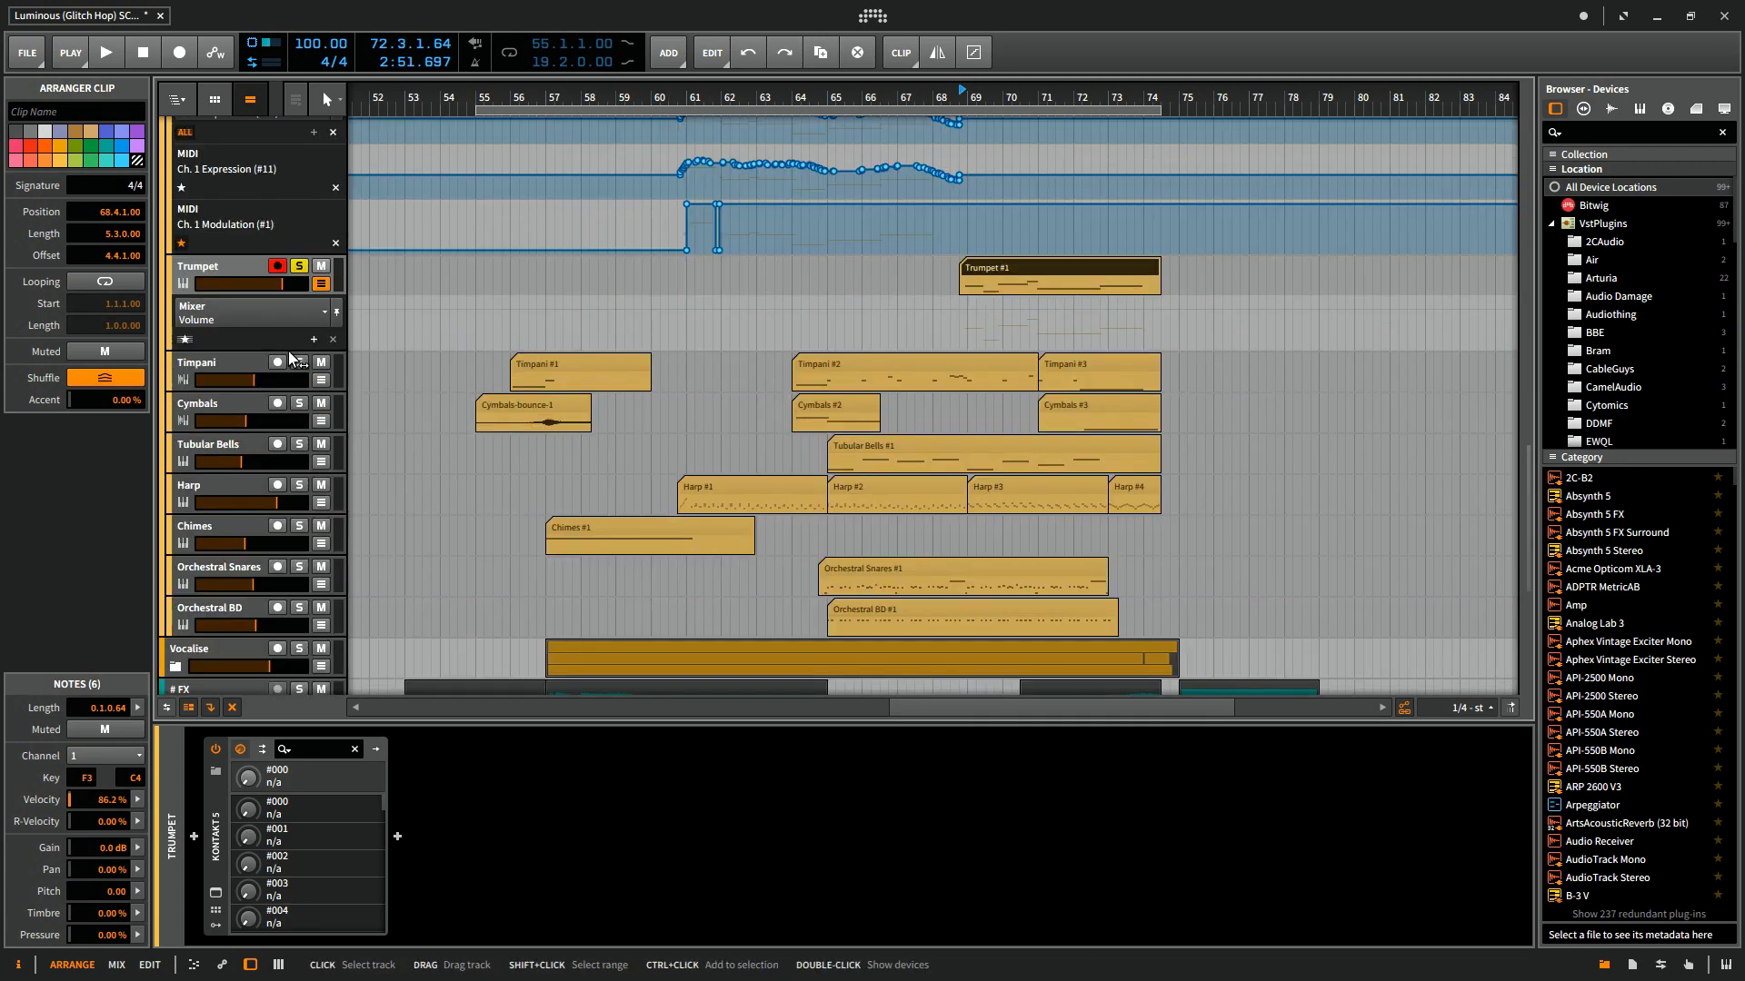
pyautogui.scroll(5, 291, 363)
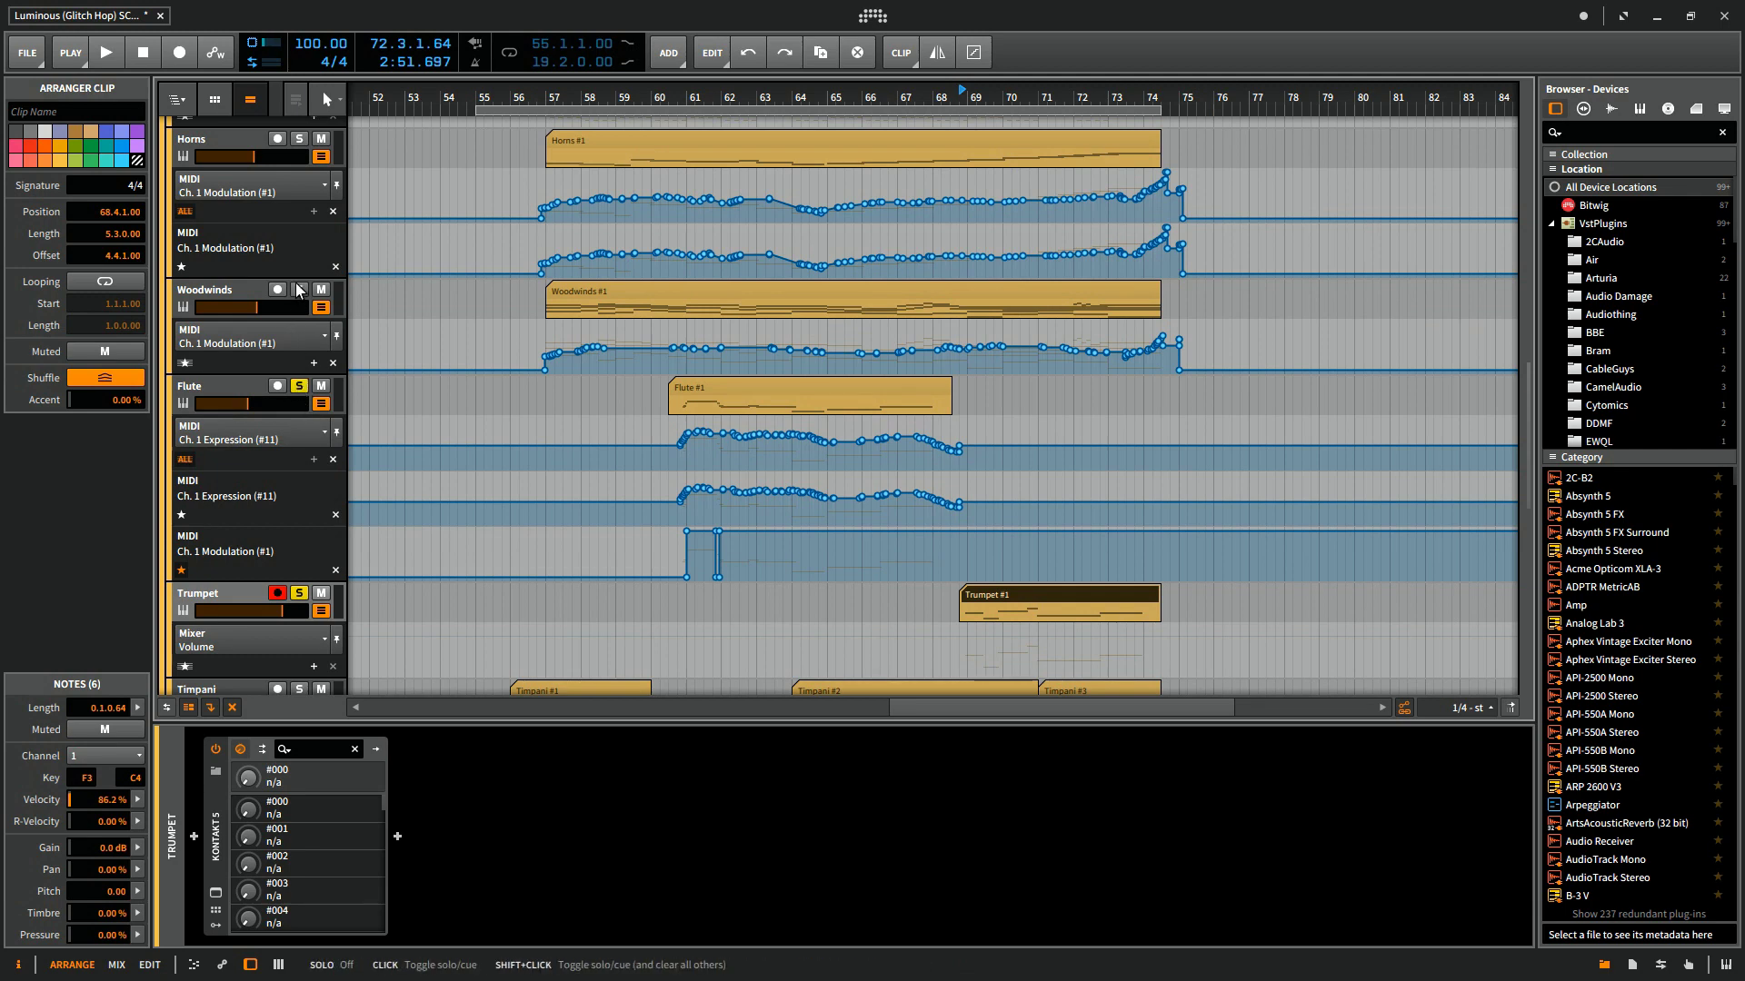
pyautogui.scroll(2, 296, 289)
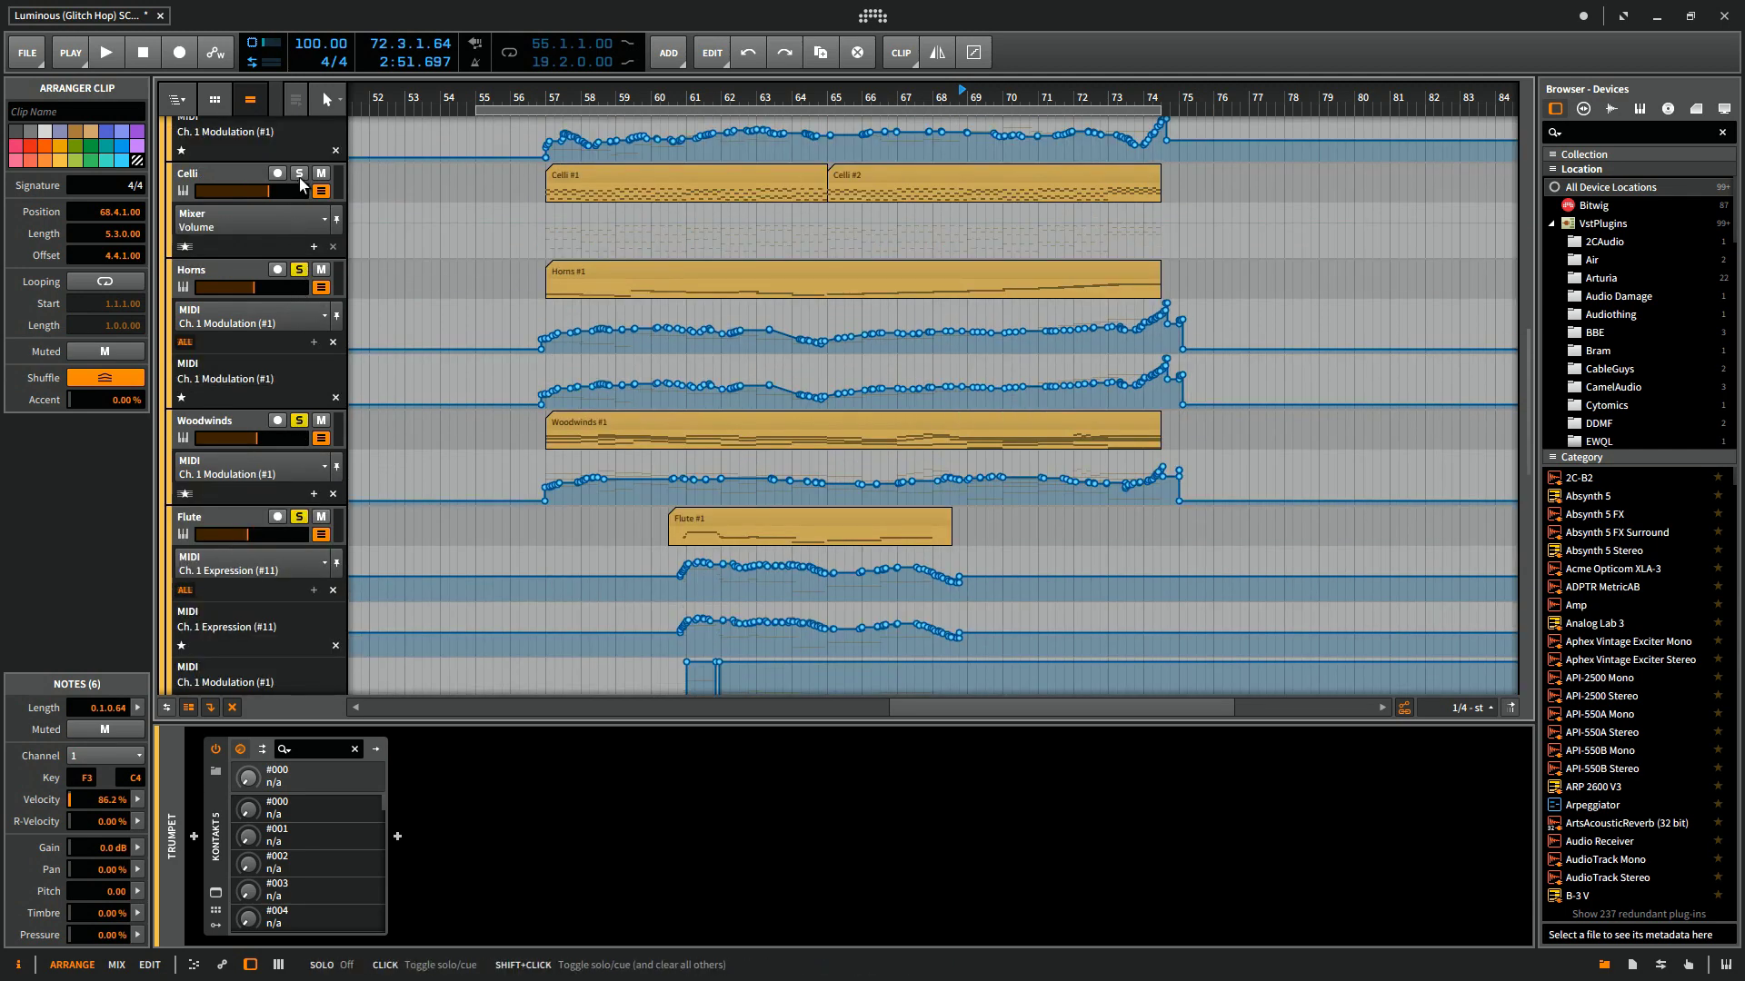
pyautogui.scroll(3, 338, 283)
pyautogui.scroll(2, 304, 220)
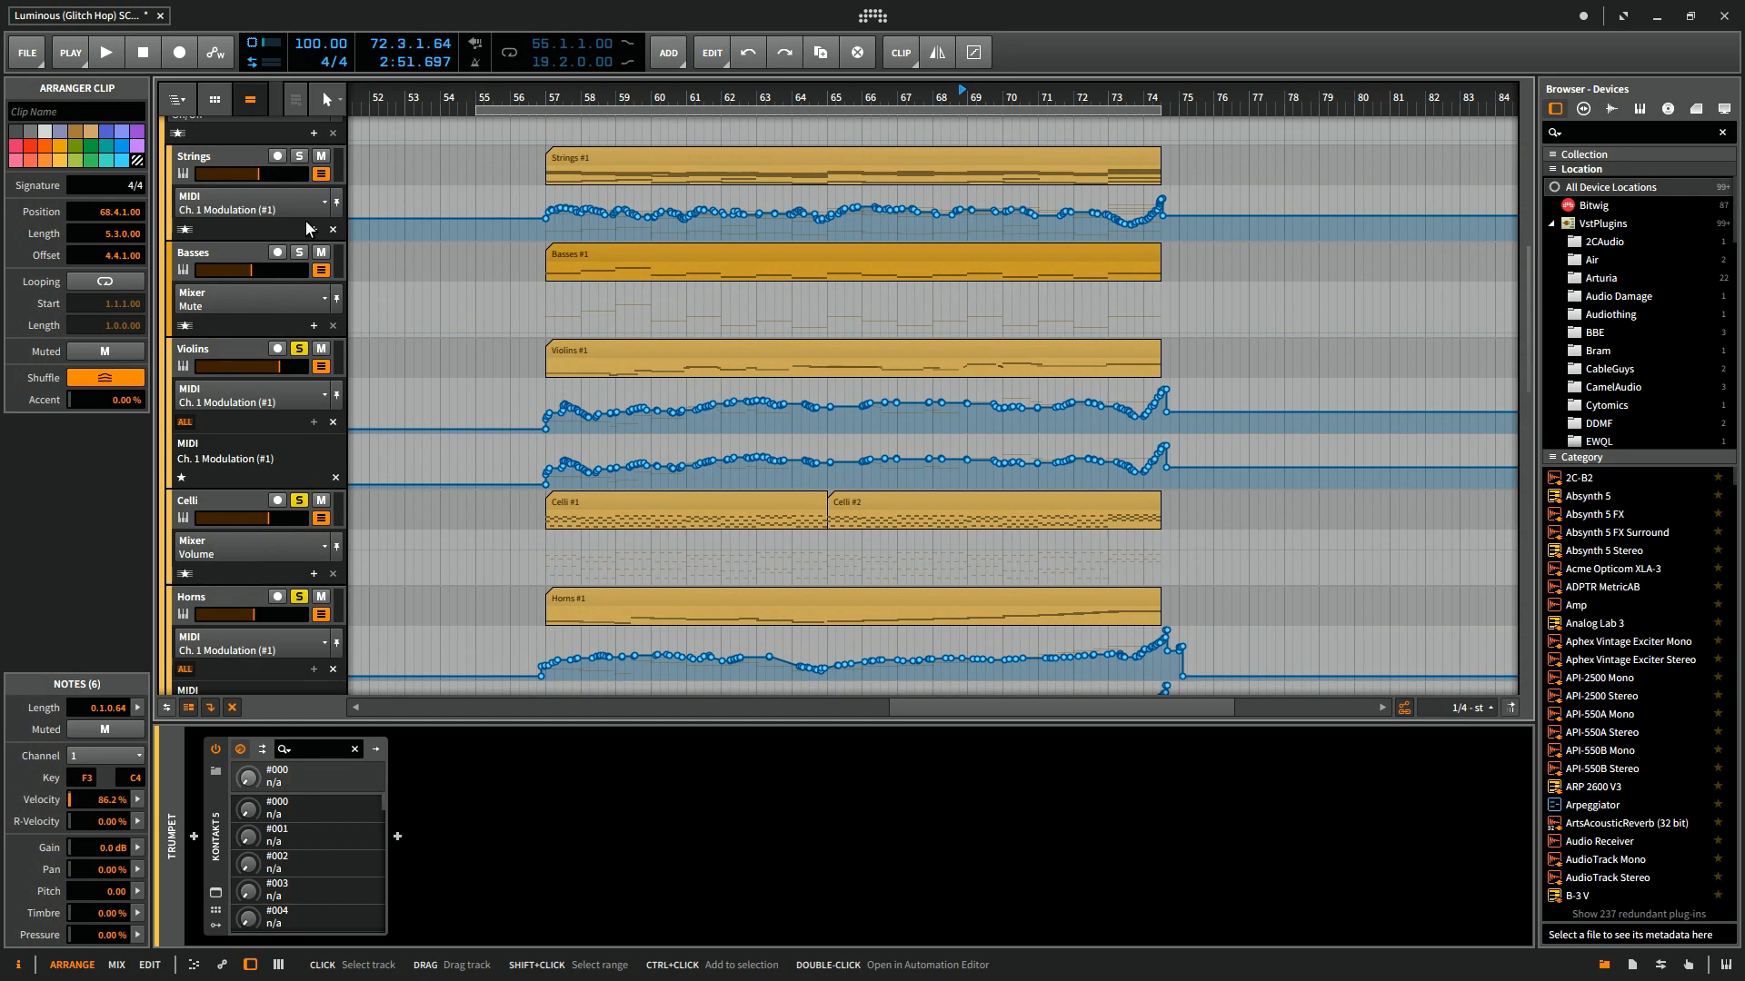
pyautogui.press('space')
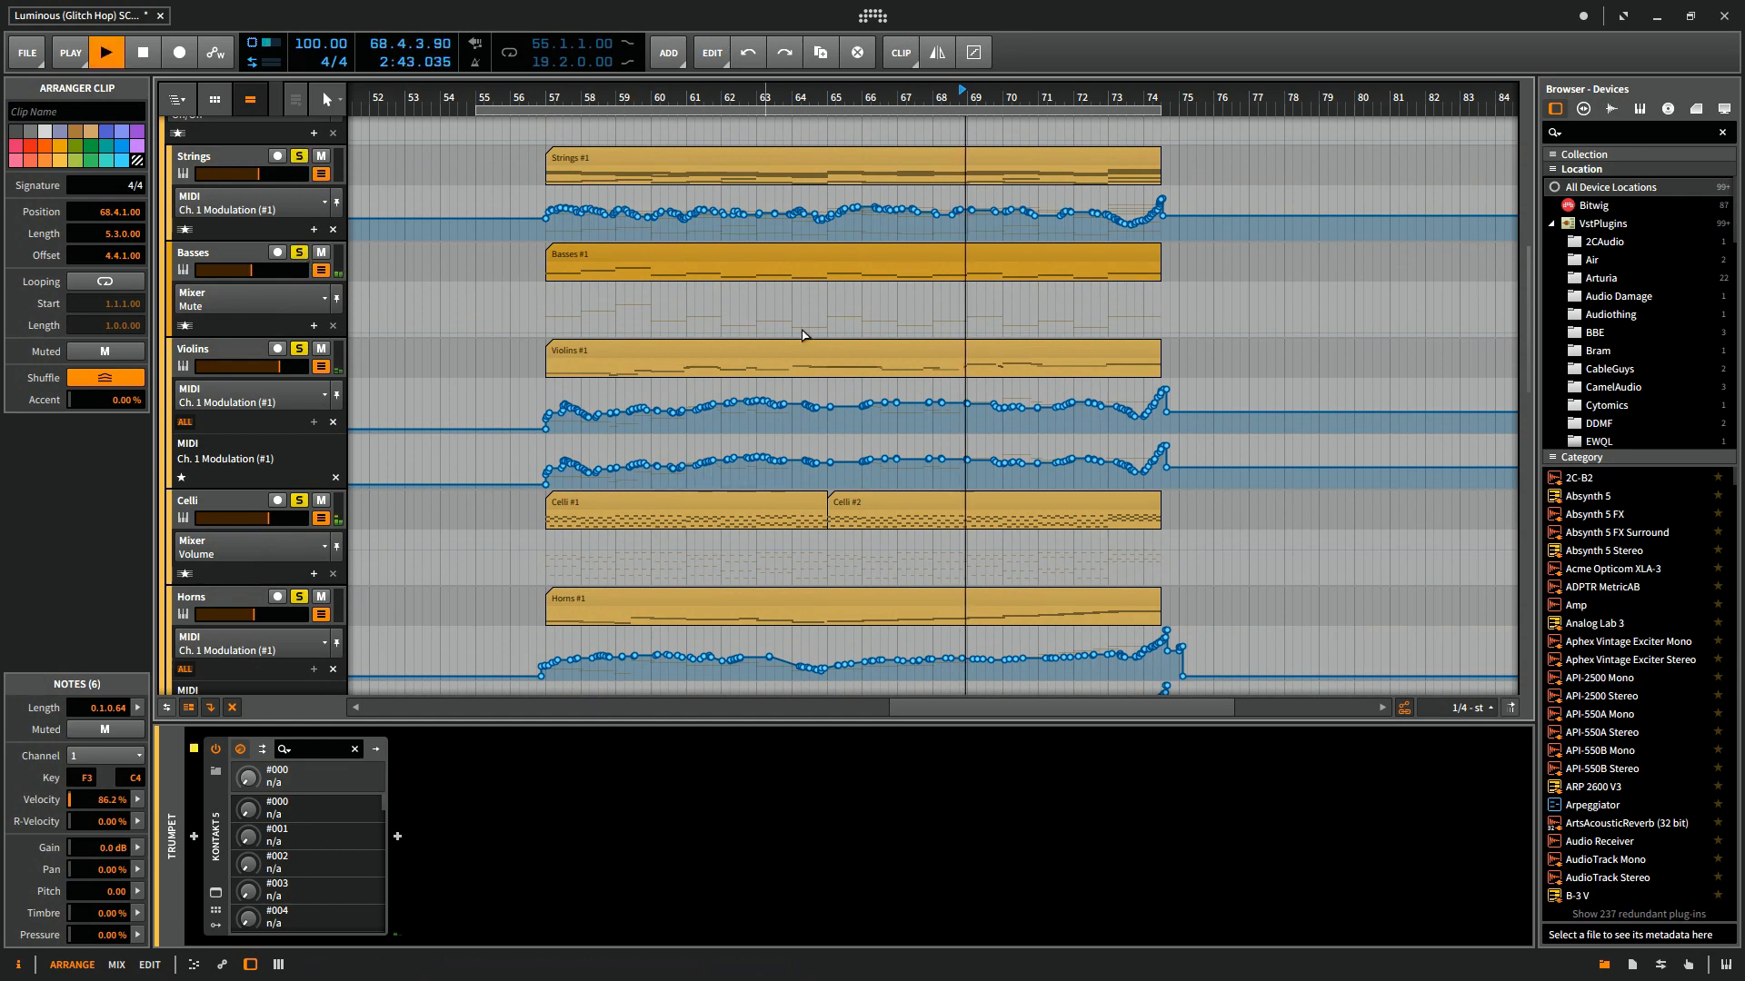
pyautogui.scroll(-5, 900, 390)
pyautogui.scroll(-7, 899, 390)
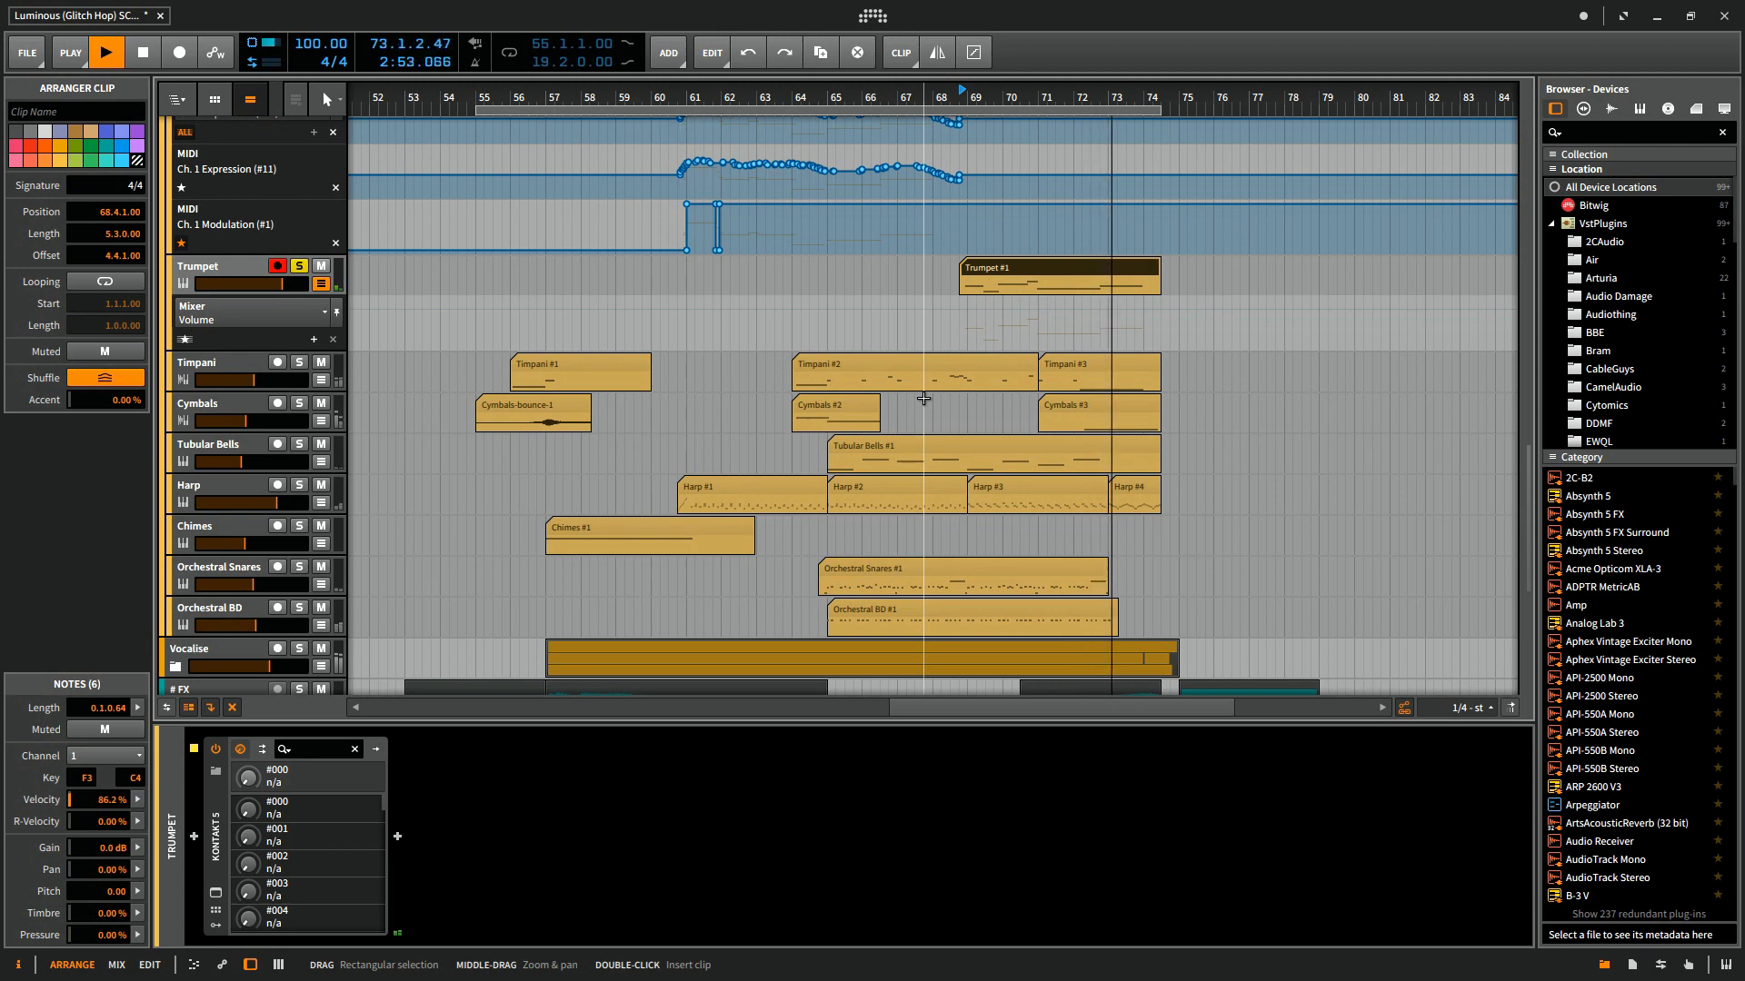
pyautogui.press('space')
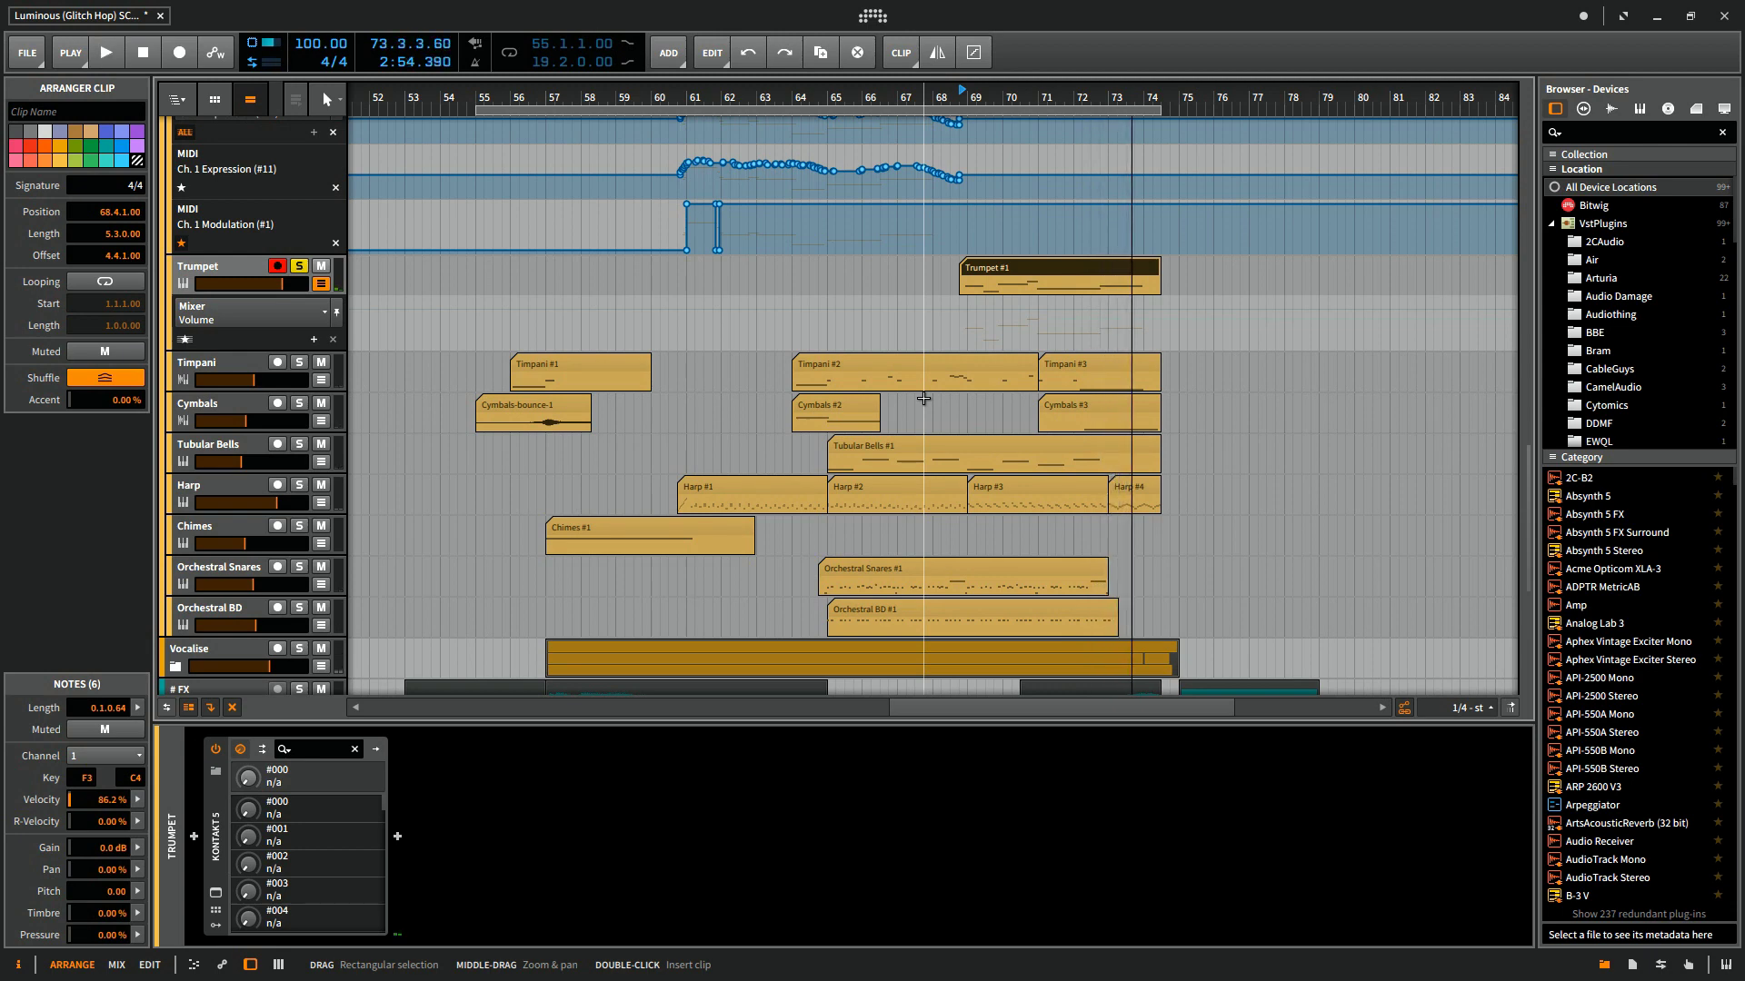
# Step: Solo the Timpani track alone and audition its second clip from bar 64, stopping playback
pyautogui.click(295, 362)
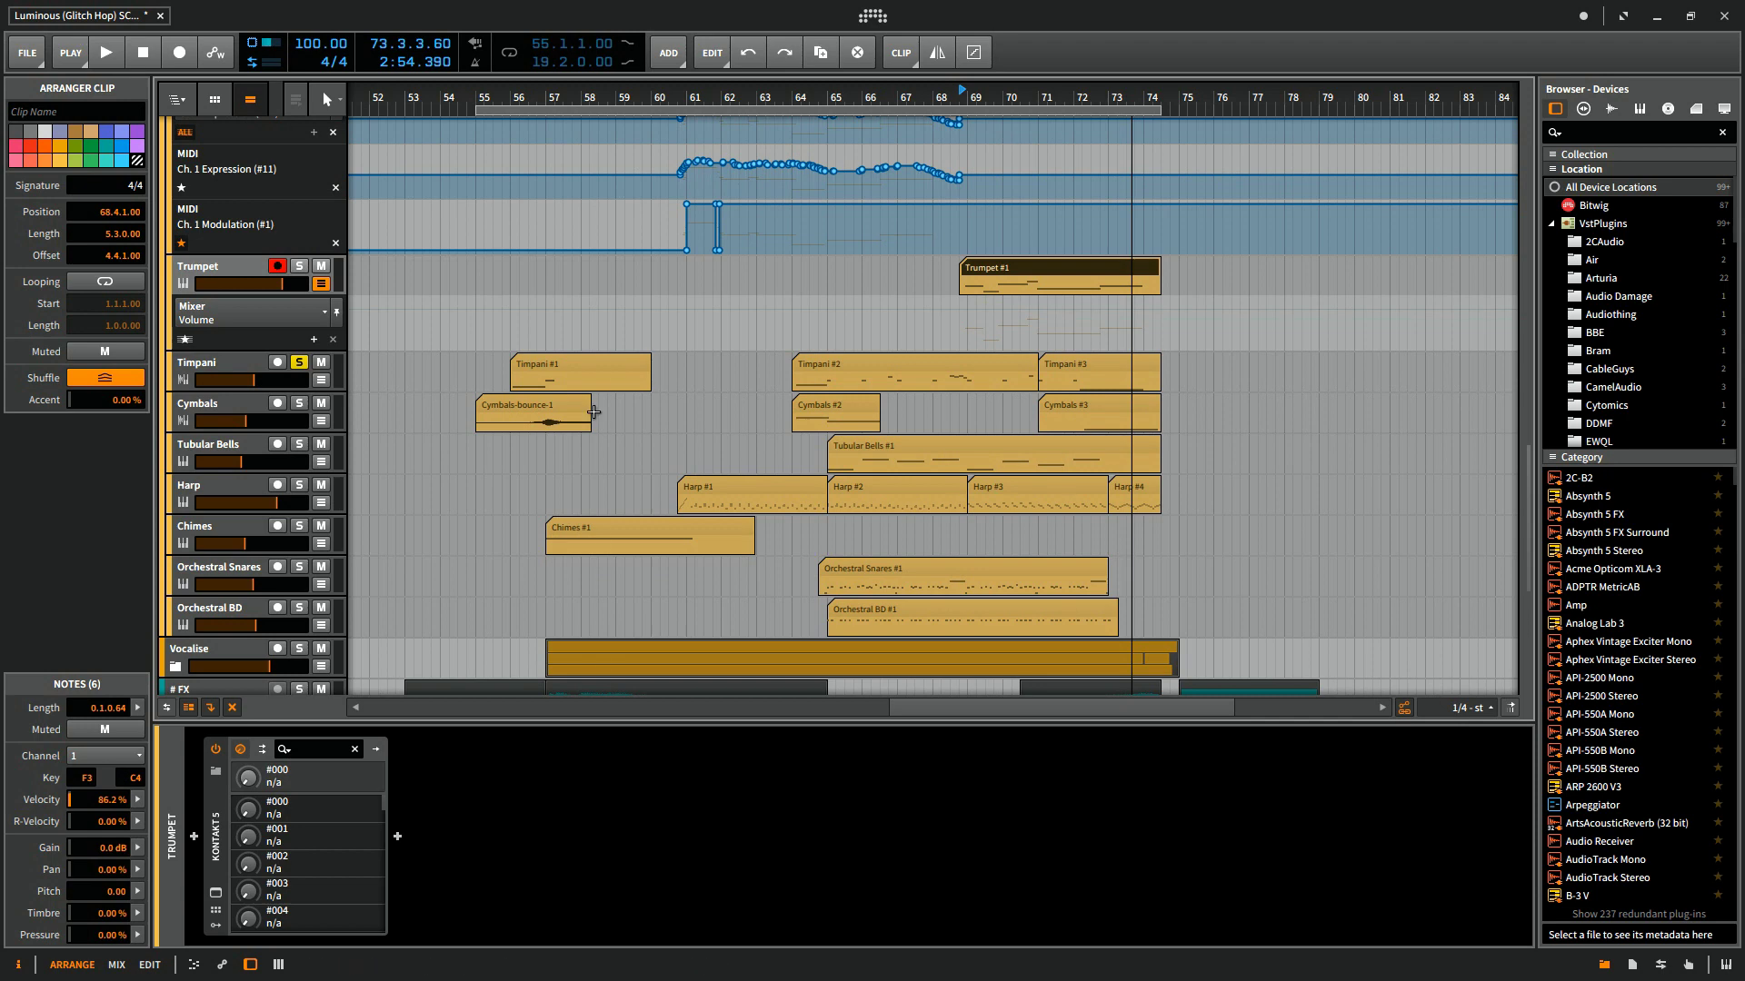
pyautogui.click(832, 362)
pyautogui.press('space')
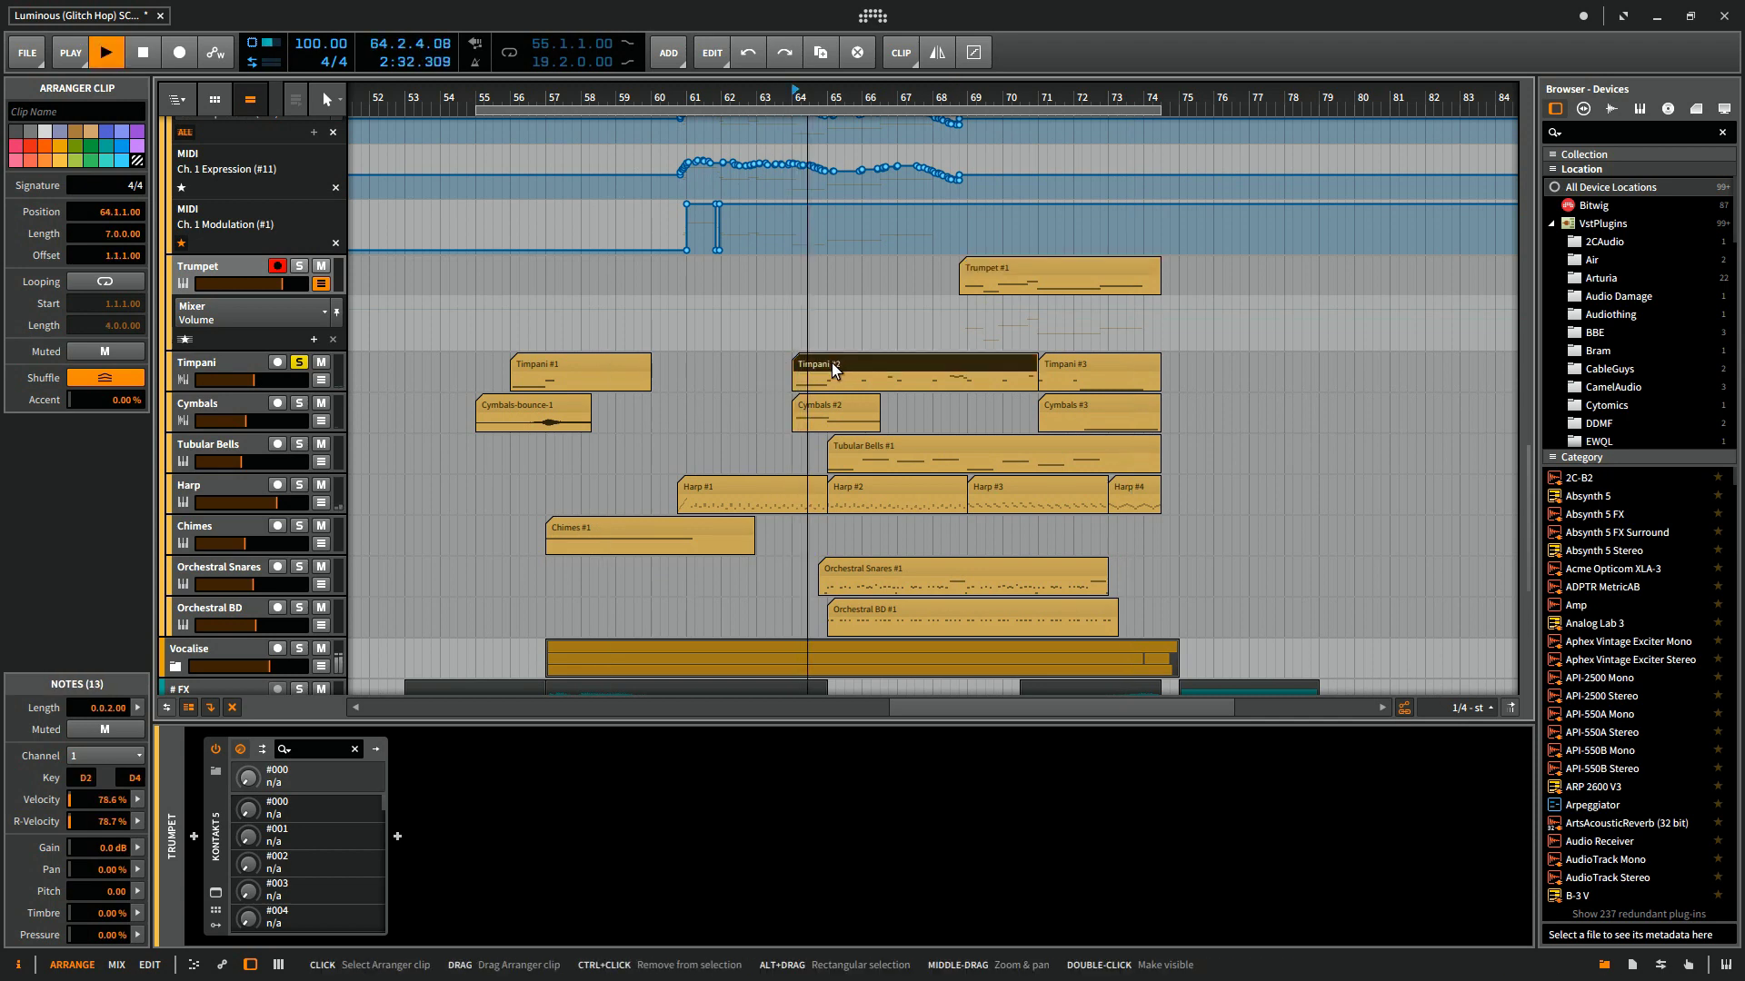
pyautogui.press('space')
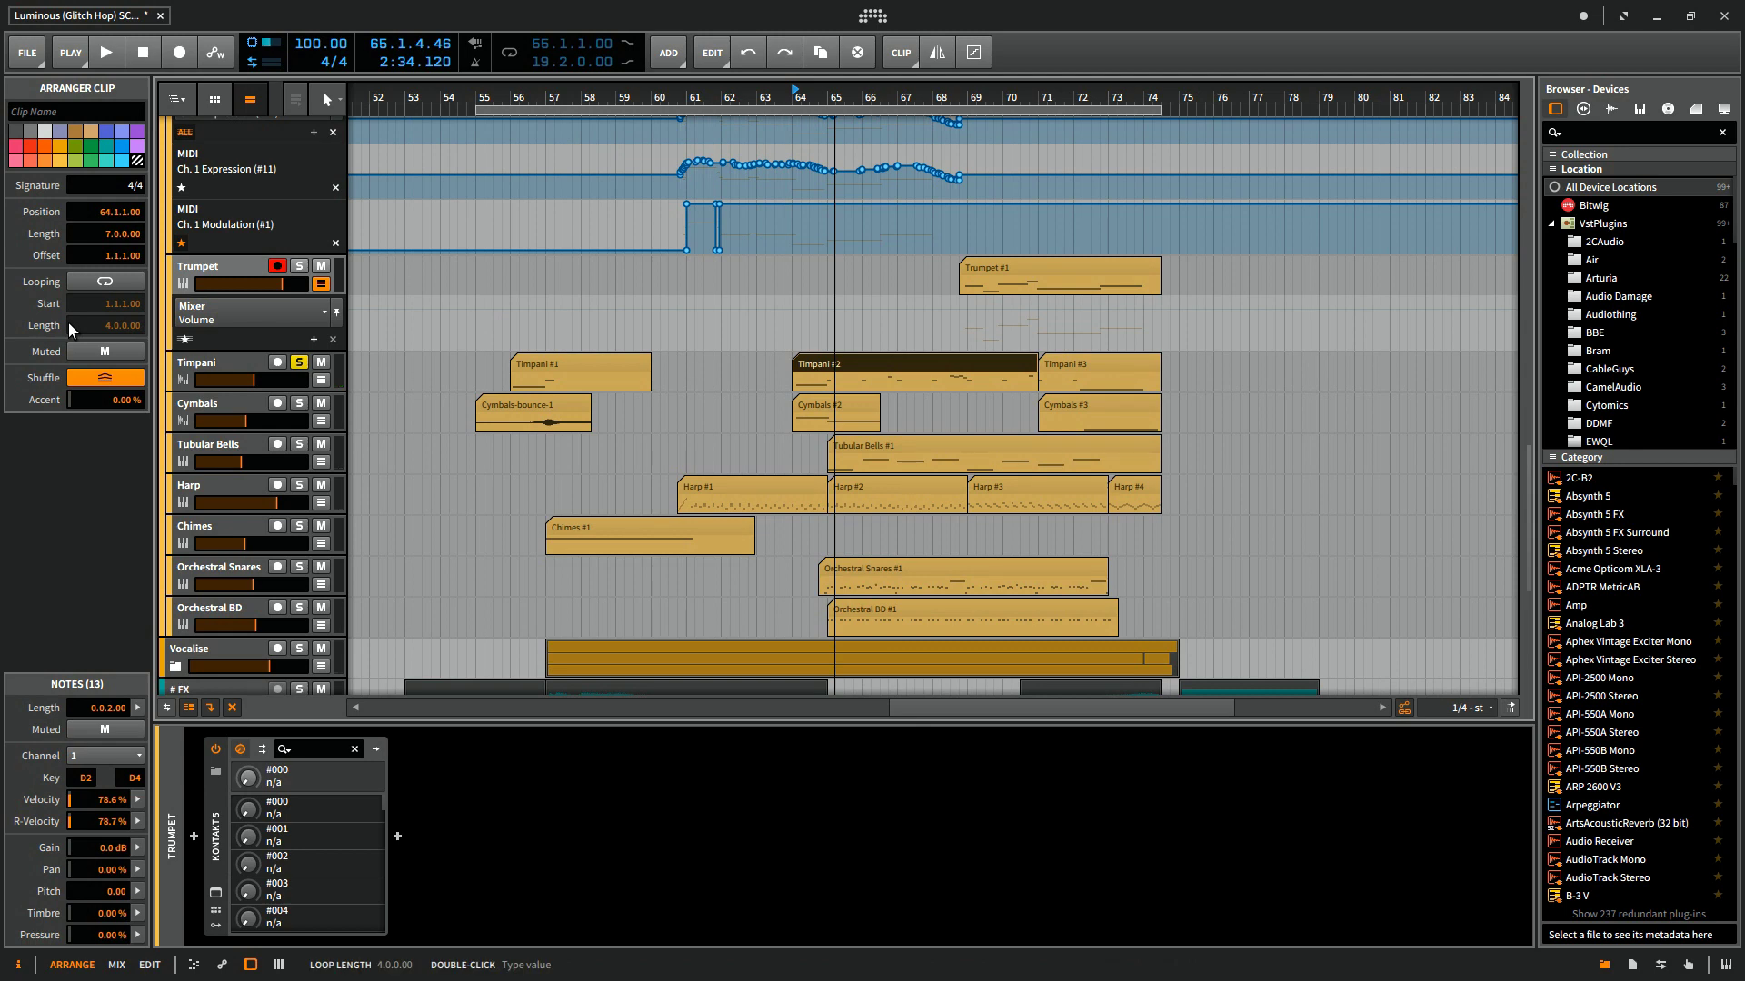
# Step: Add the Cymbals and Tubular Bells to the soloed Timpani and audition them from bars 64 and 65, stopping playback
pyautogui.click(299, 403)
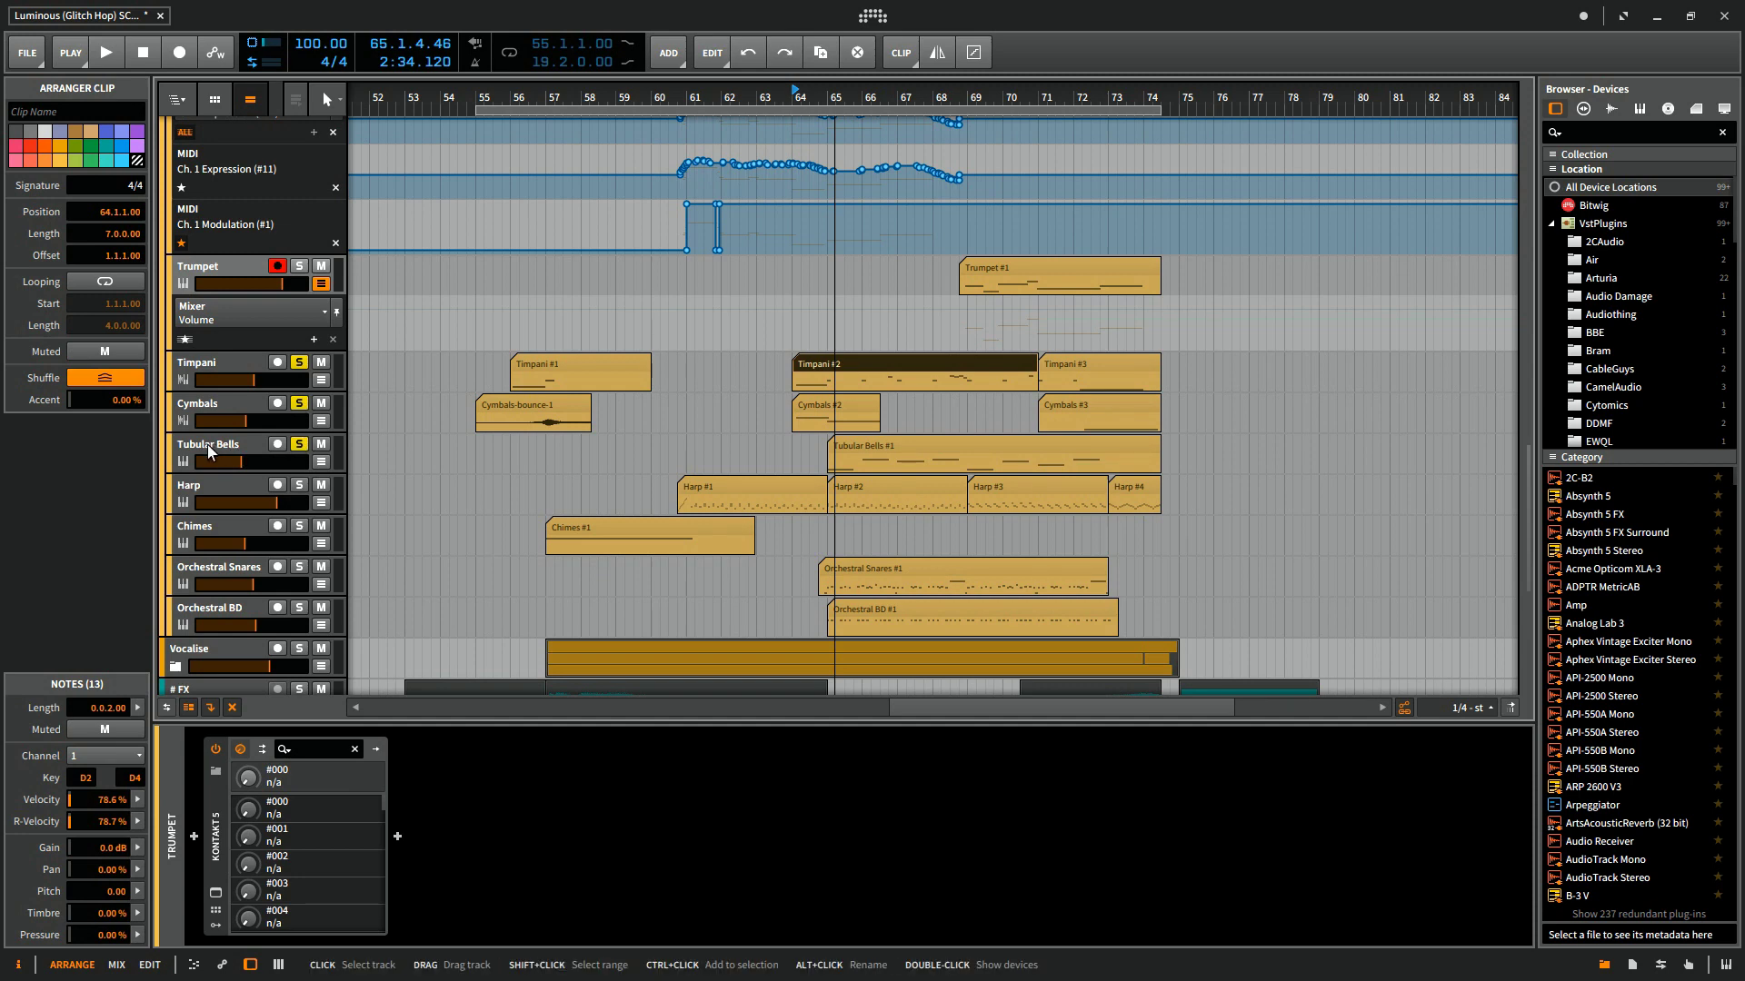
pyautogui.press('space')
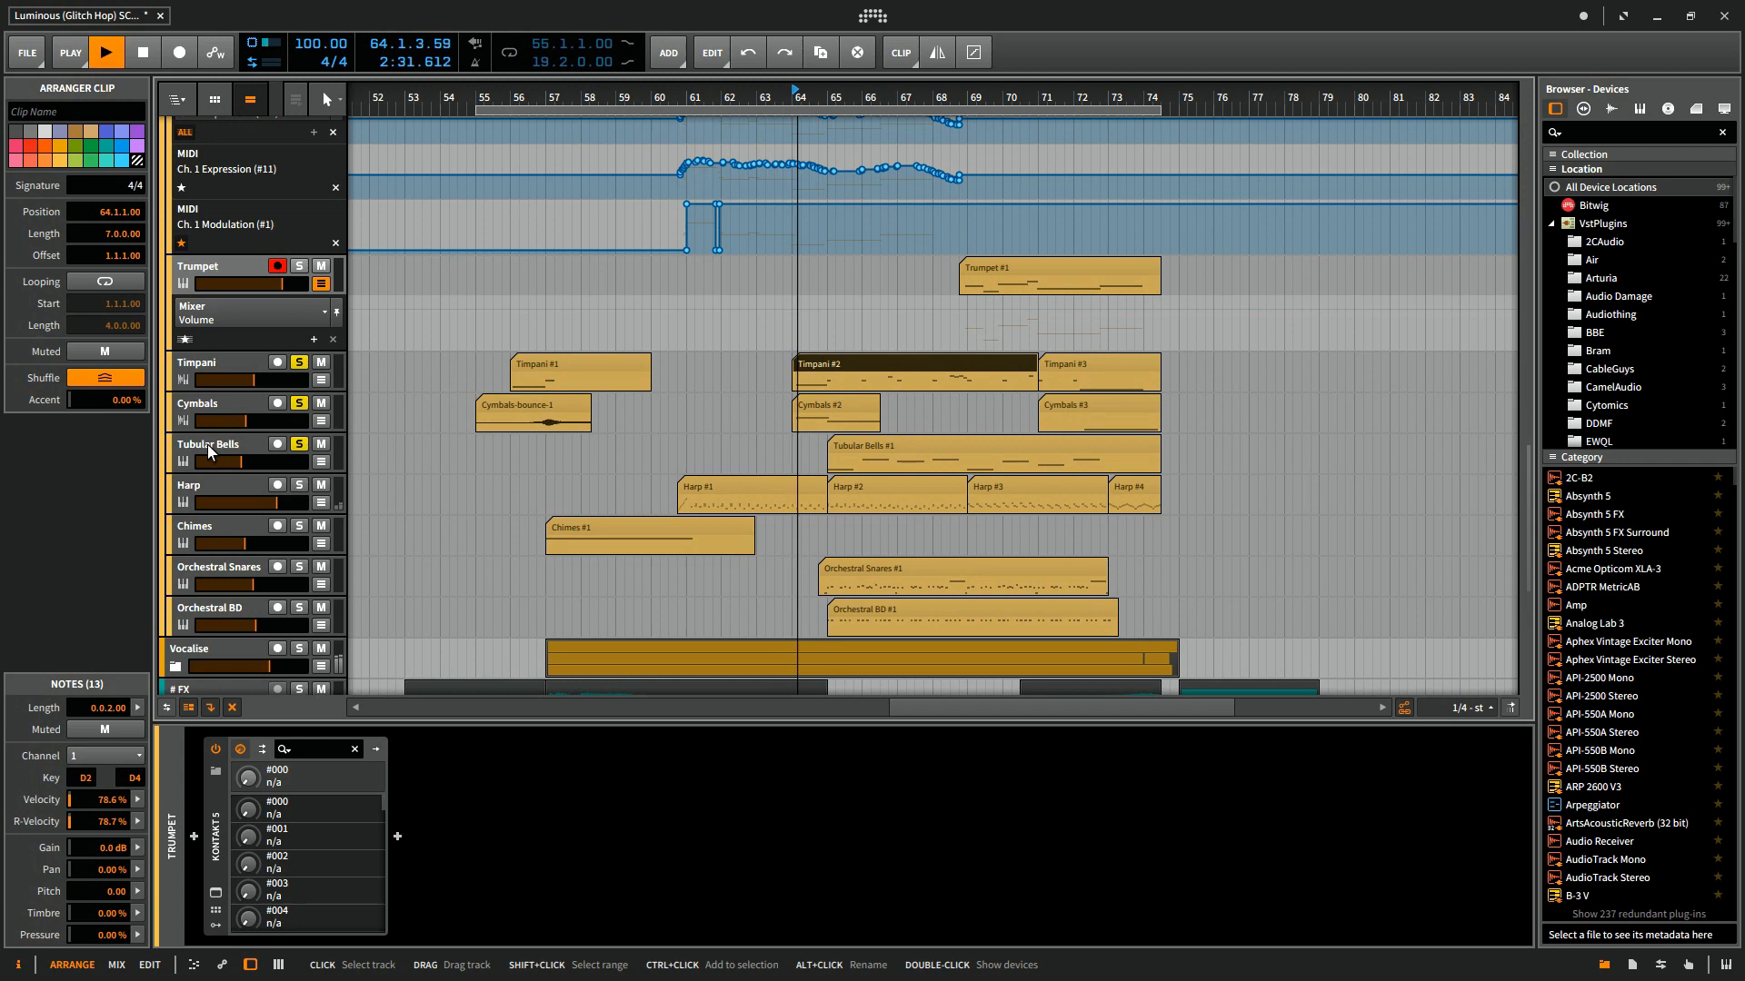
pyautogui.click(865, 445)
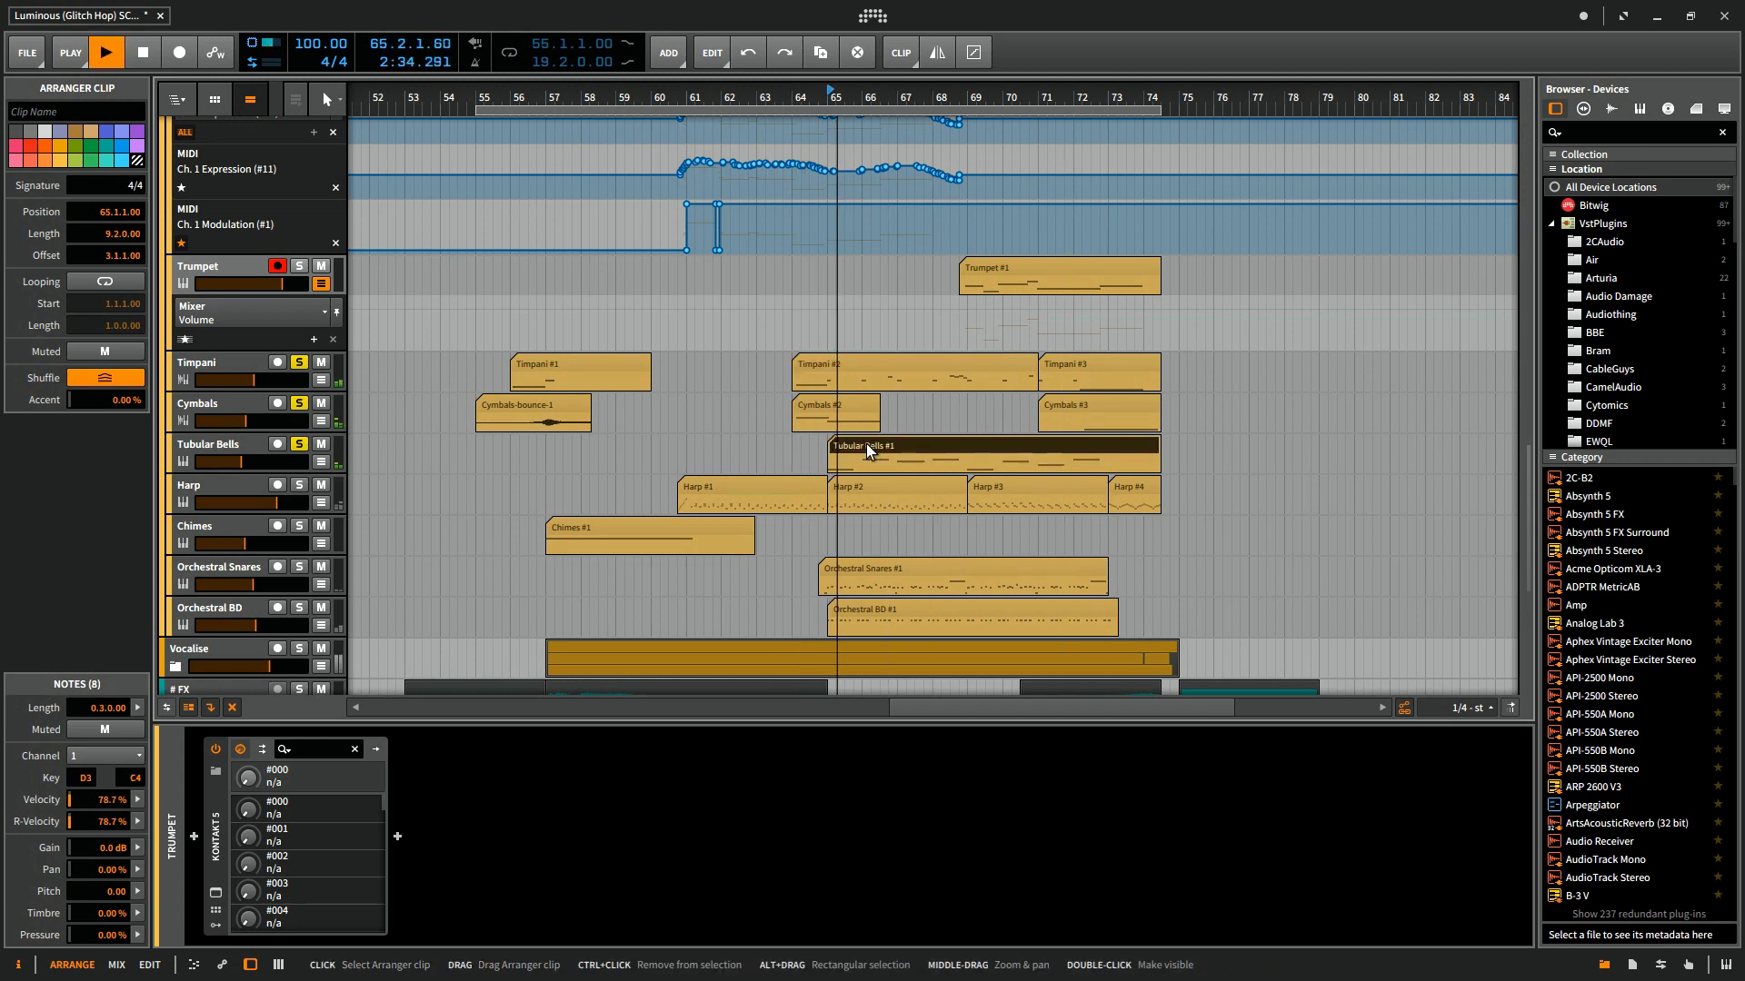
pyautogui.press('space')
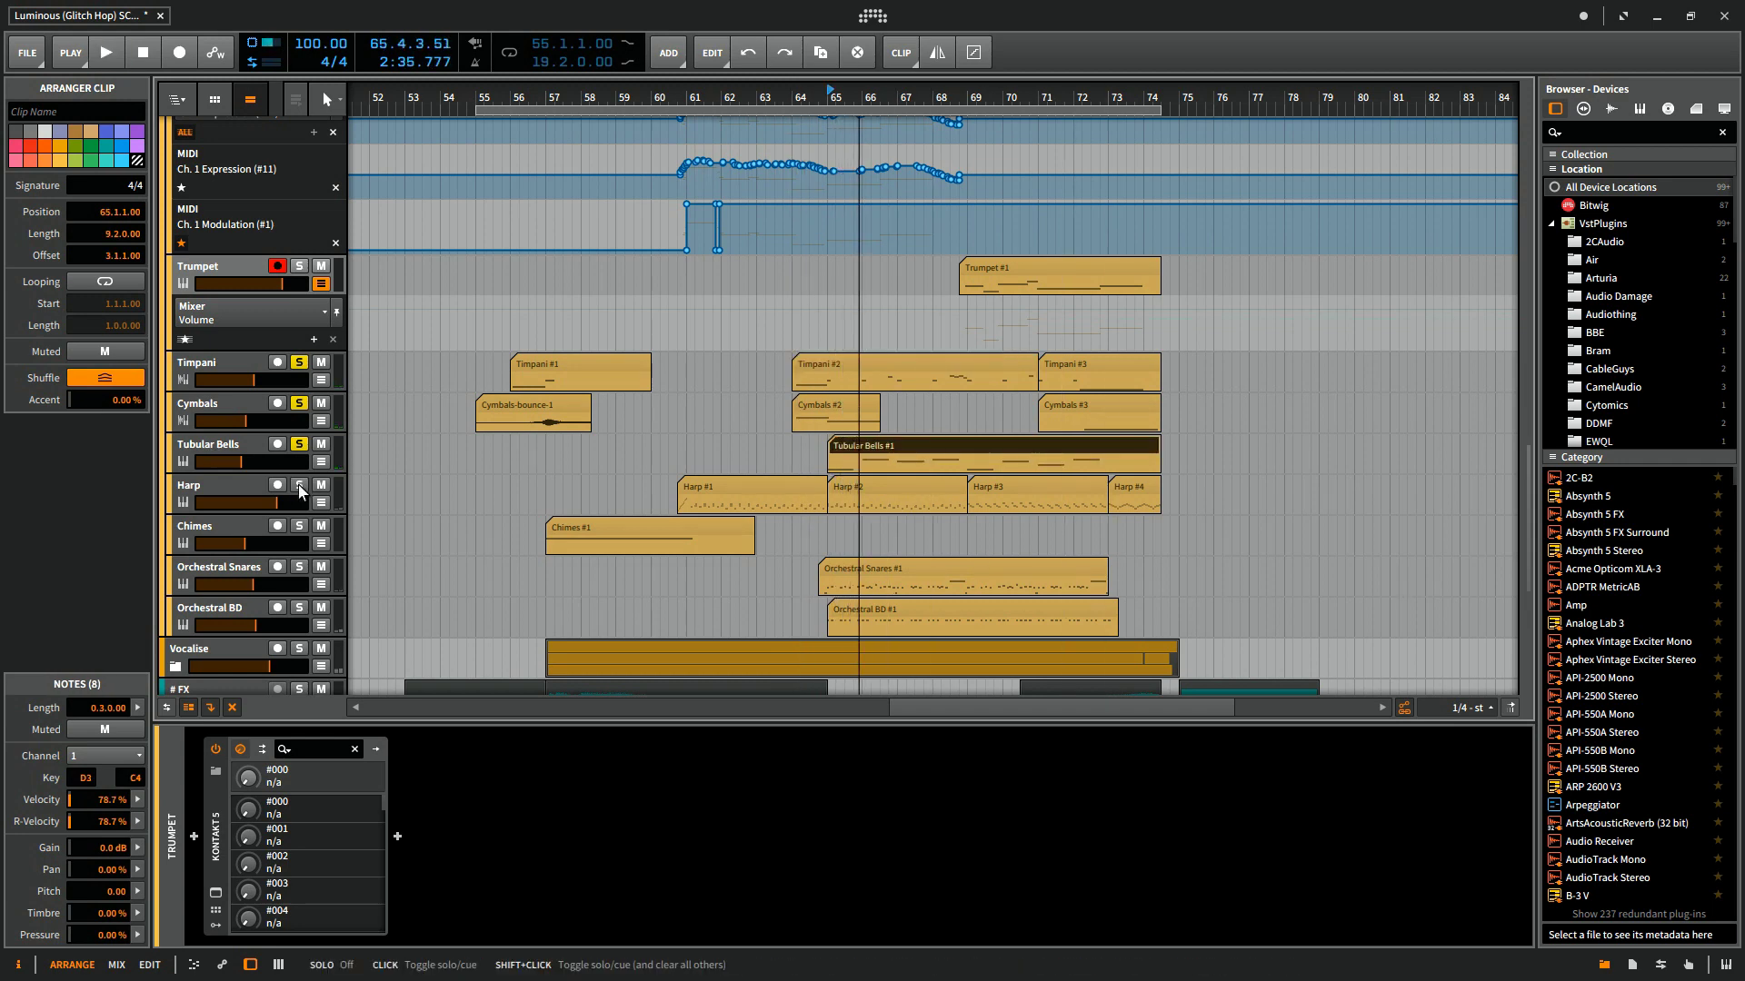
# Step: Audition the soloed Harp from bar 65, add the Chimes to the solo and audition their clip from 57.1.1, stopping playback
pyautogui.press('space')
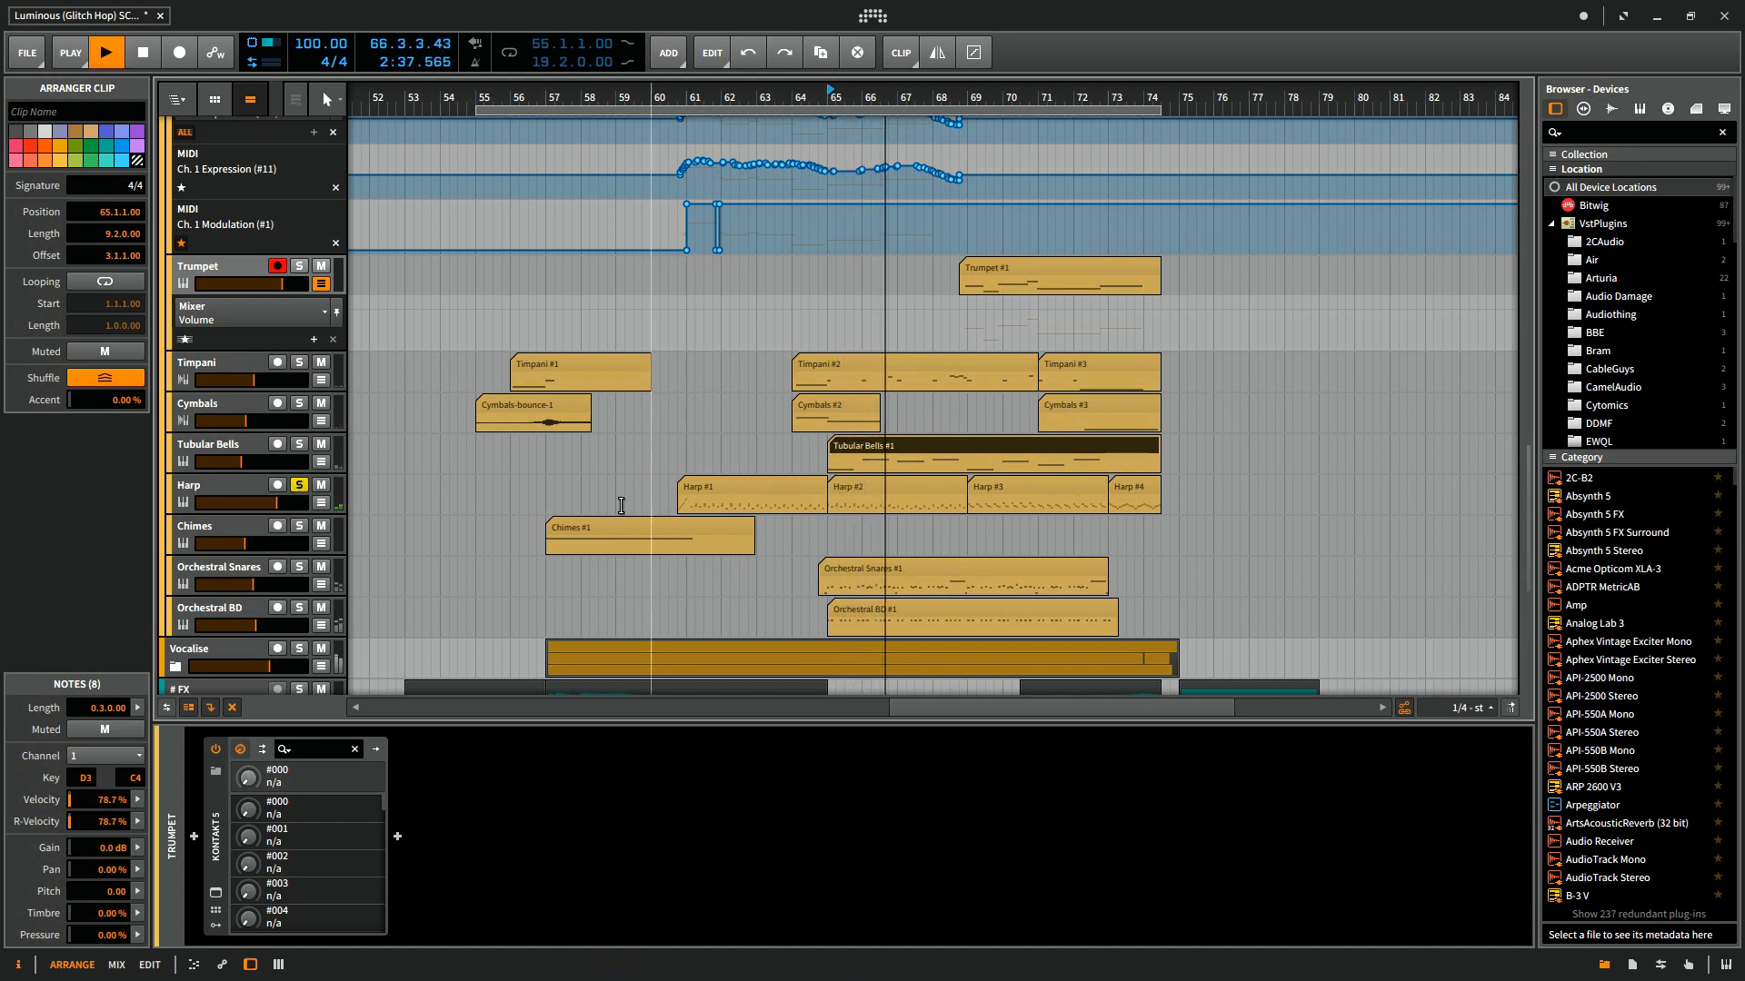
pyautogui.press('space')
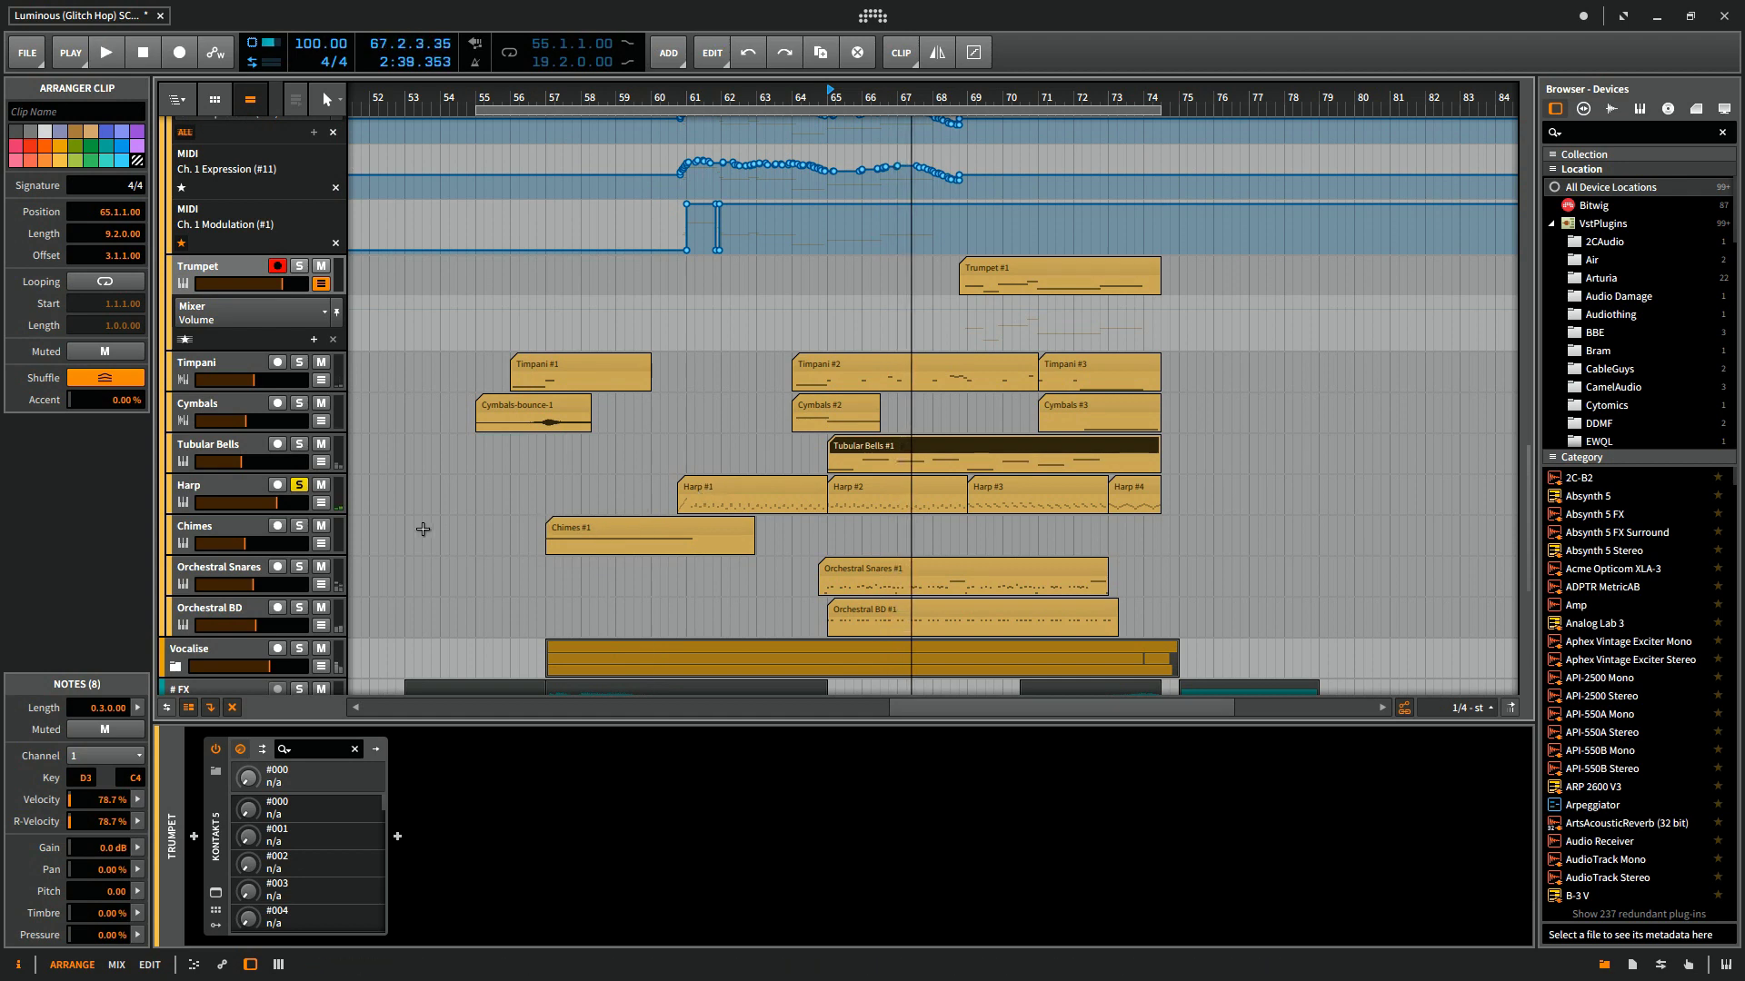
pyautogui.click(570, 527)
pyautogui.press('s')
pyautogui.press('space')
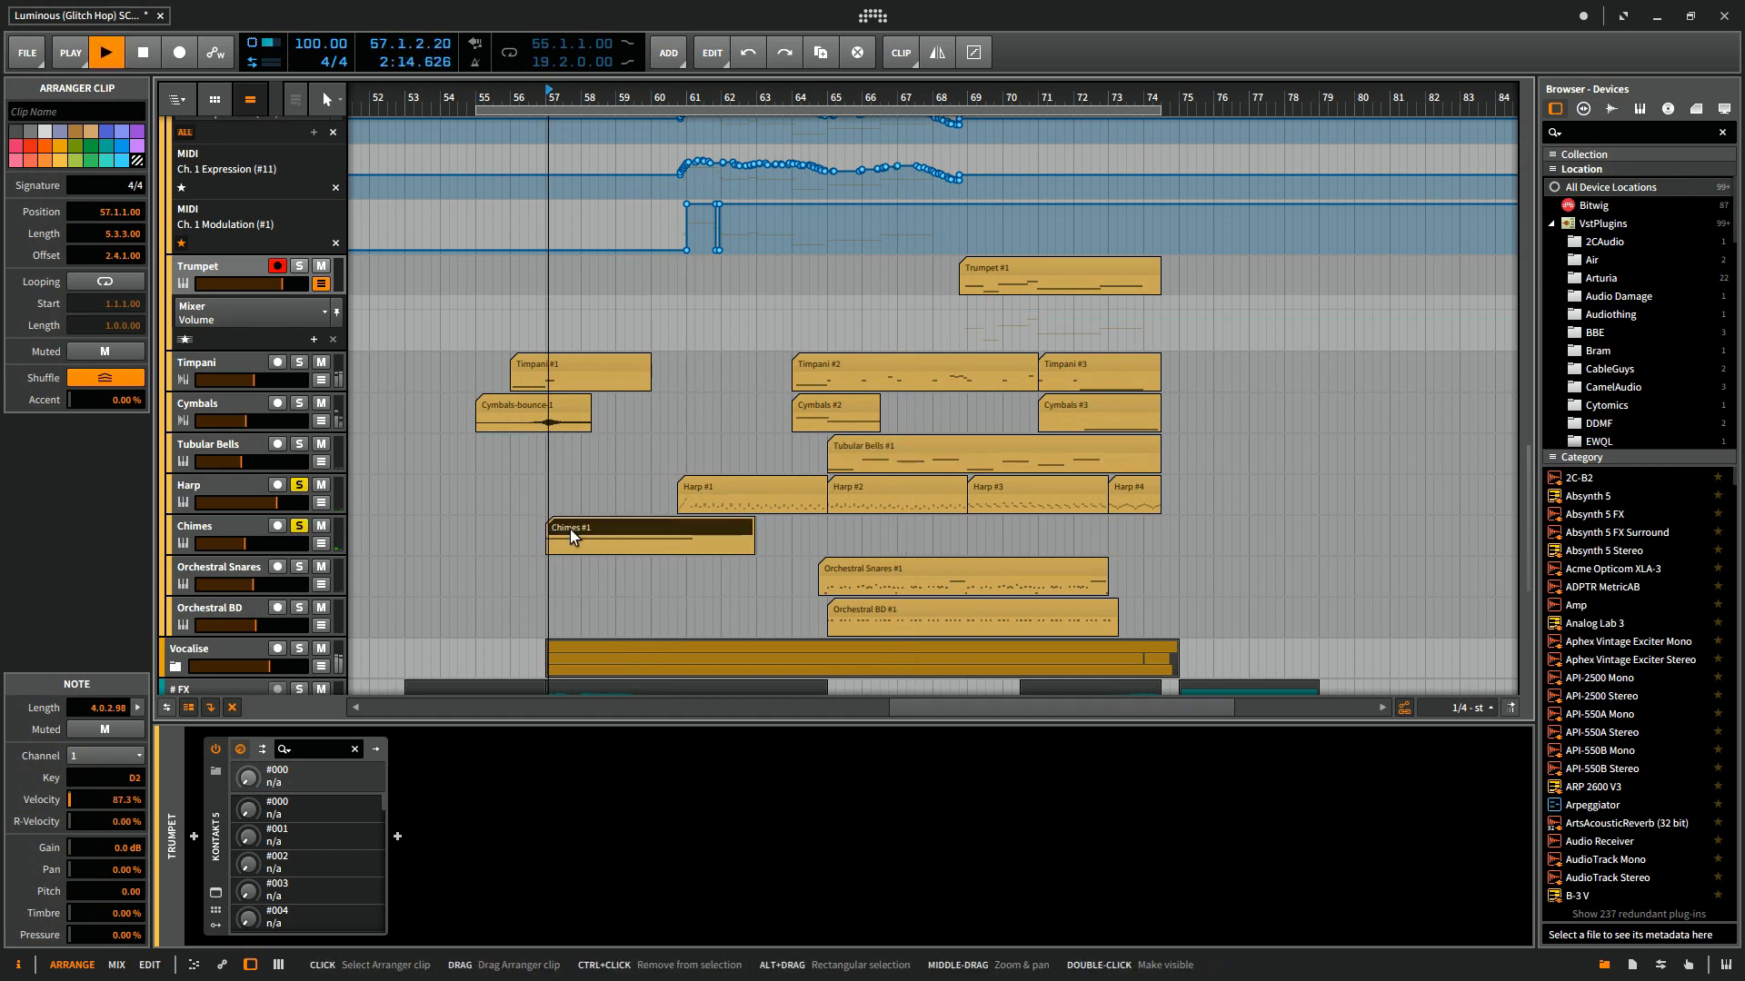
pyautogui.press('space')
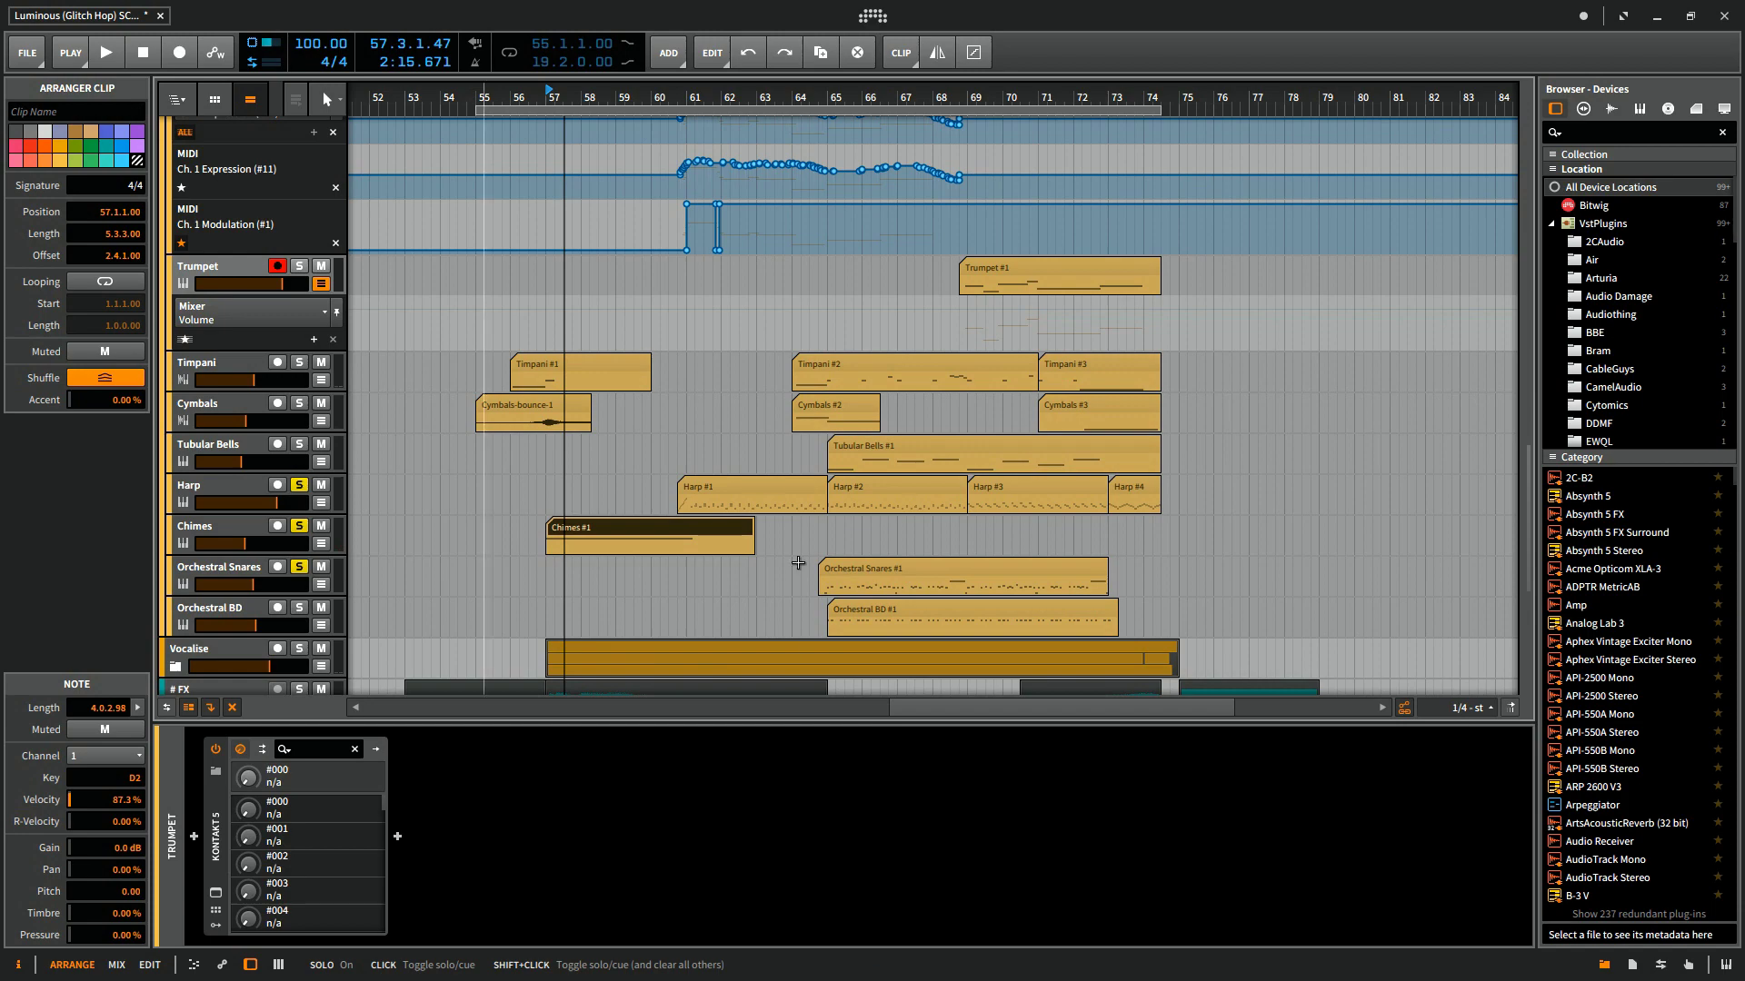
# Step: Add the Orchestral Snares and Orchestral BD to the soloed Harp and Chimes and audition them from 64.4.1
pyautogui.click(891, 569)
pyautogui.press('s')
pyautogui.press('space')
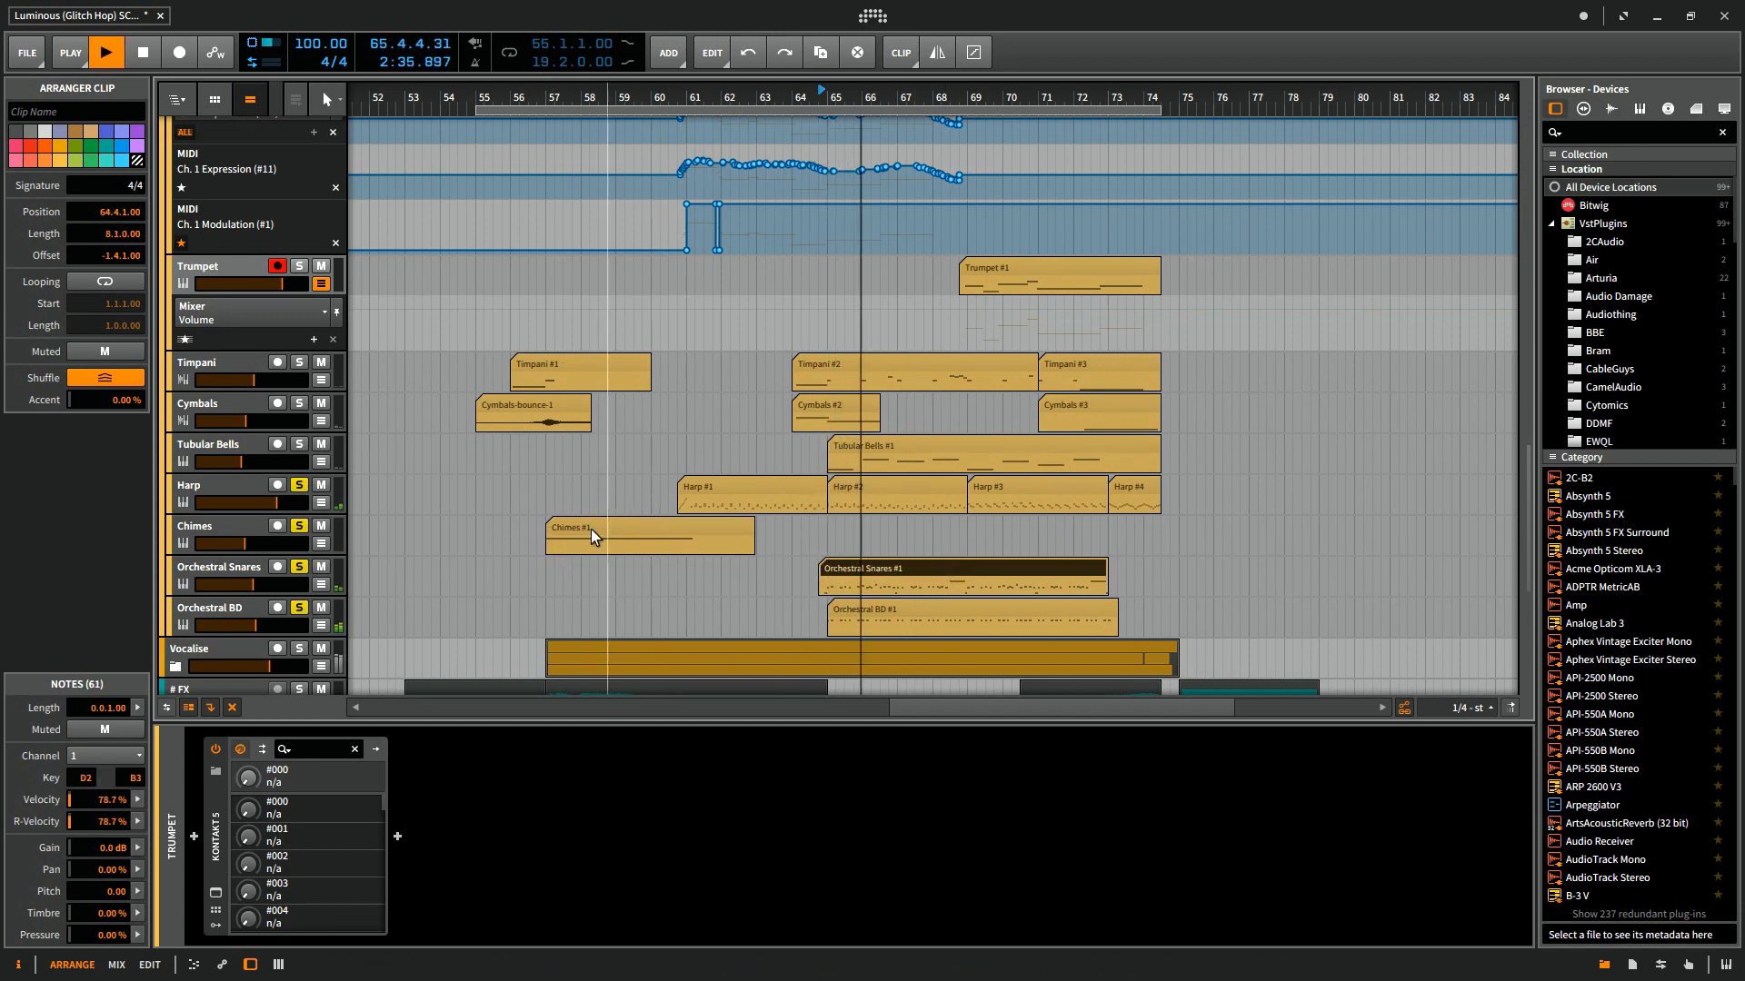
# Step: Solo the whole ORCHESTRA group during playback, show its device chain and stop playback
pyautogui.scroll(10, 572, 533)
pyautogui.scroll(5, 432, 210)
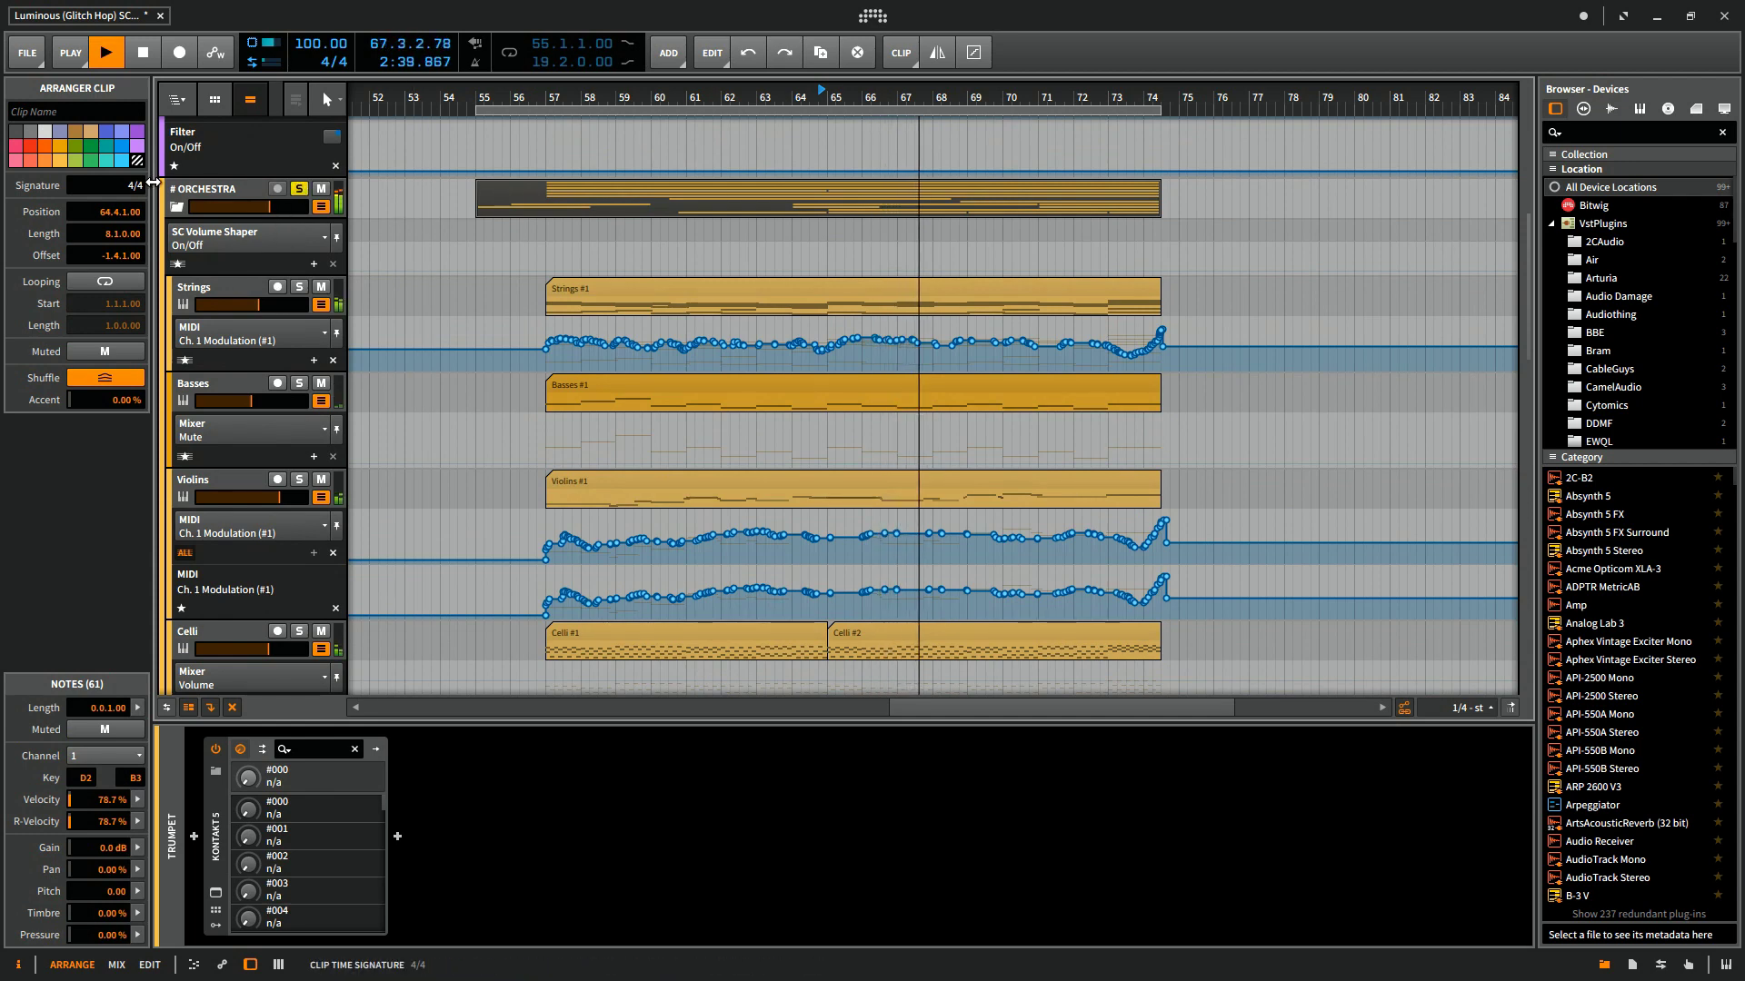
pyautogui.click(233, 198)
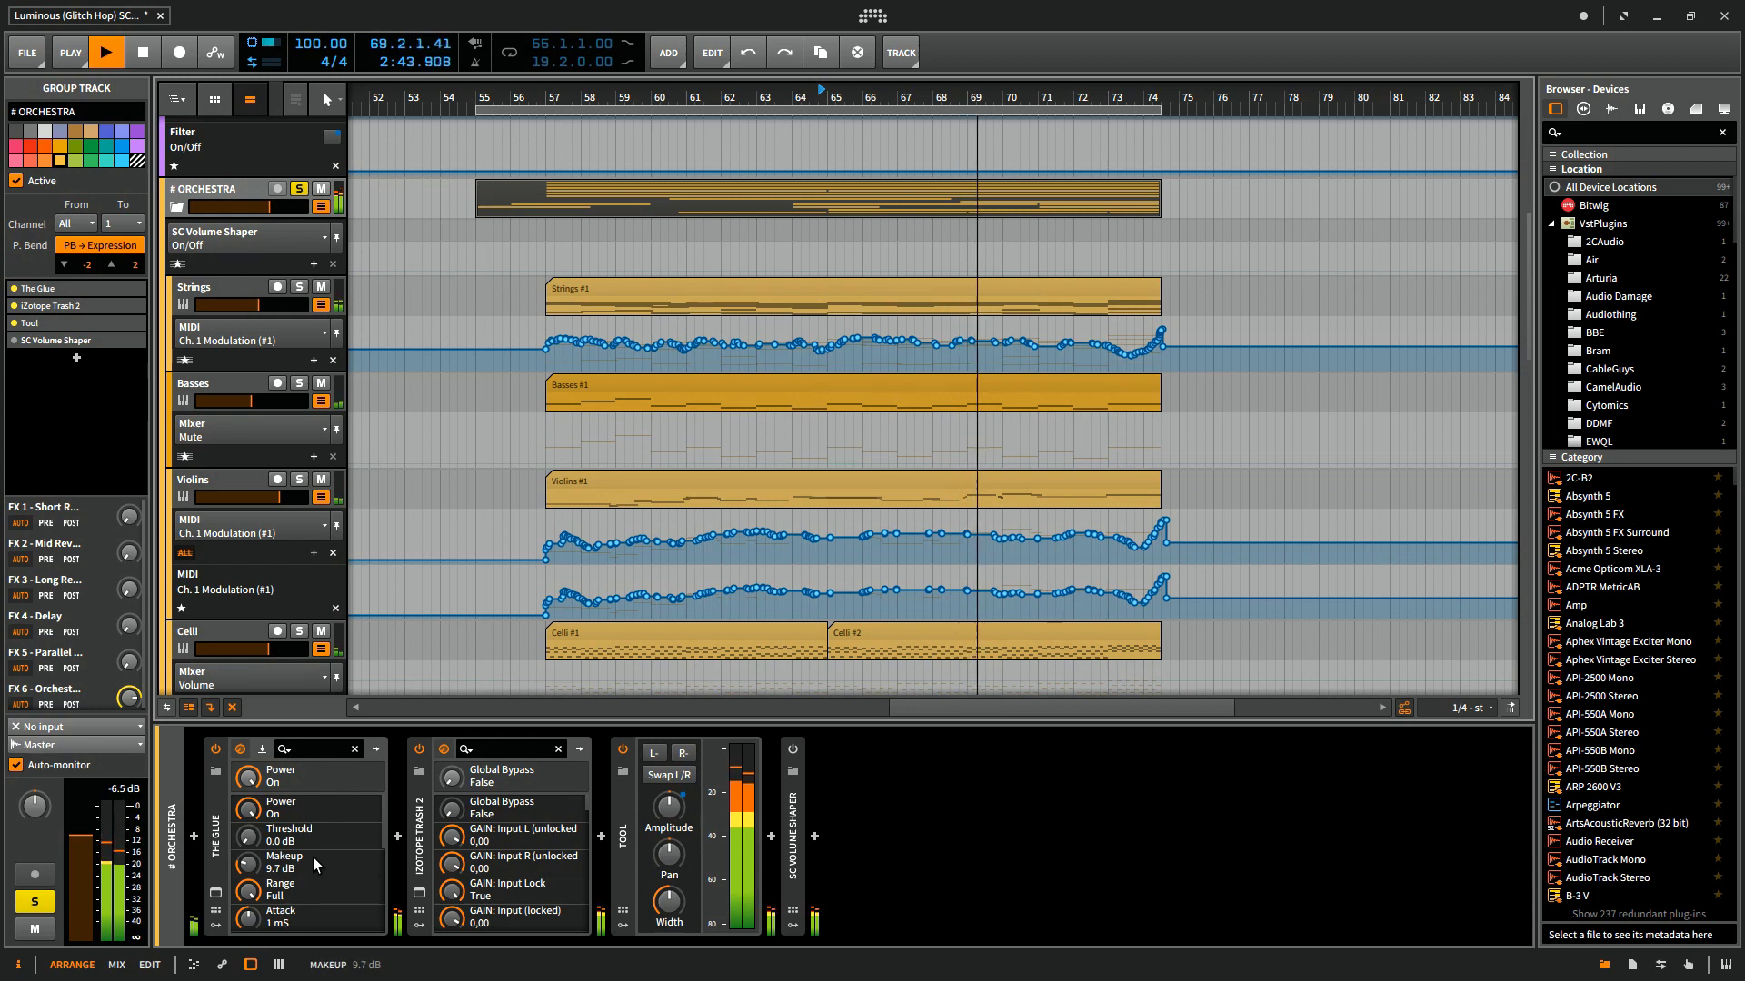
pyautogui.press('space')
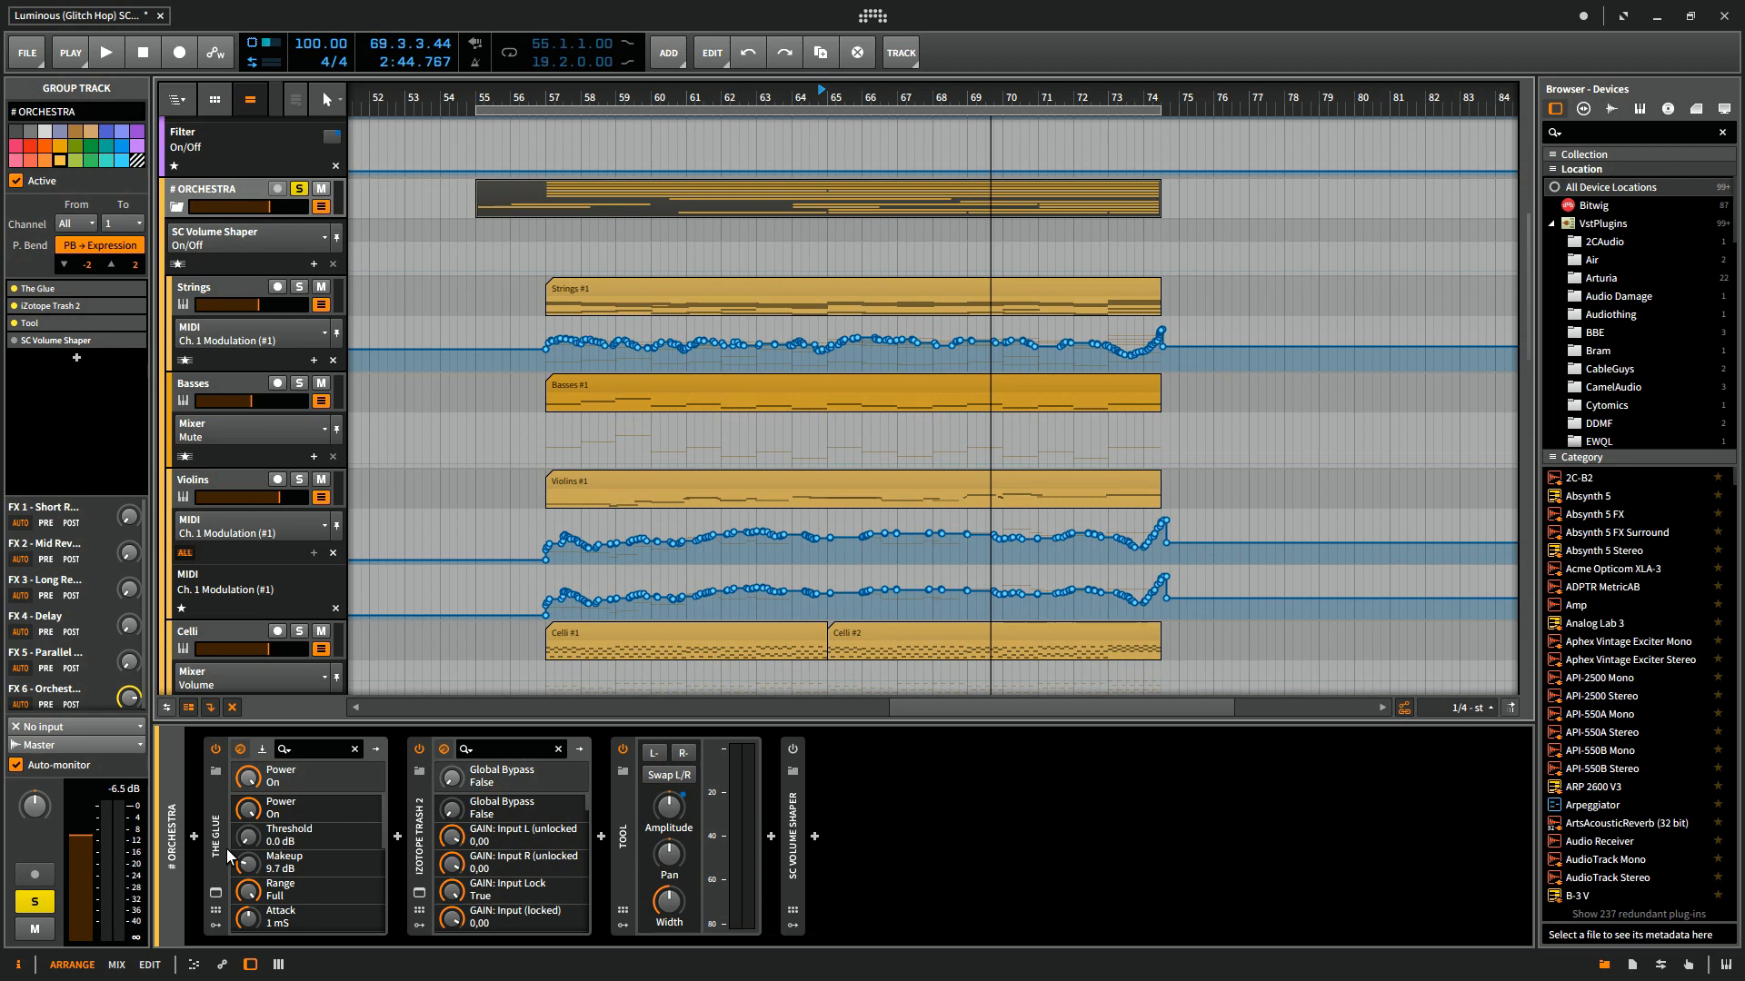
# Step: Open The Glue compressor on the ORCHESTRA group and audition the orchestra from 64.4.1 to check the compression, stopping playback
pyautogui.click(218, 897)
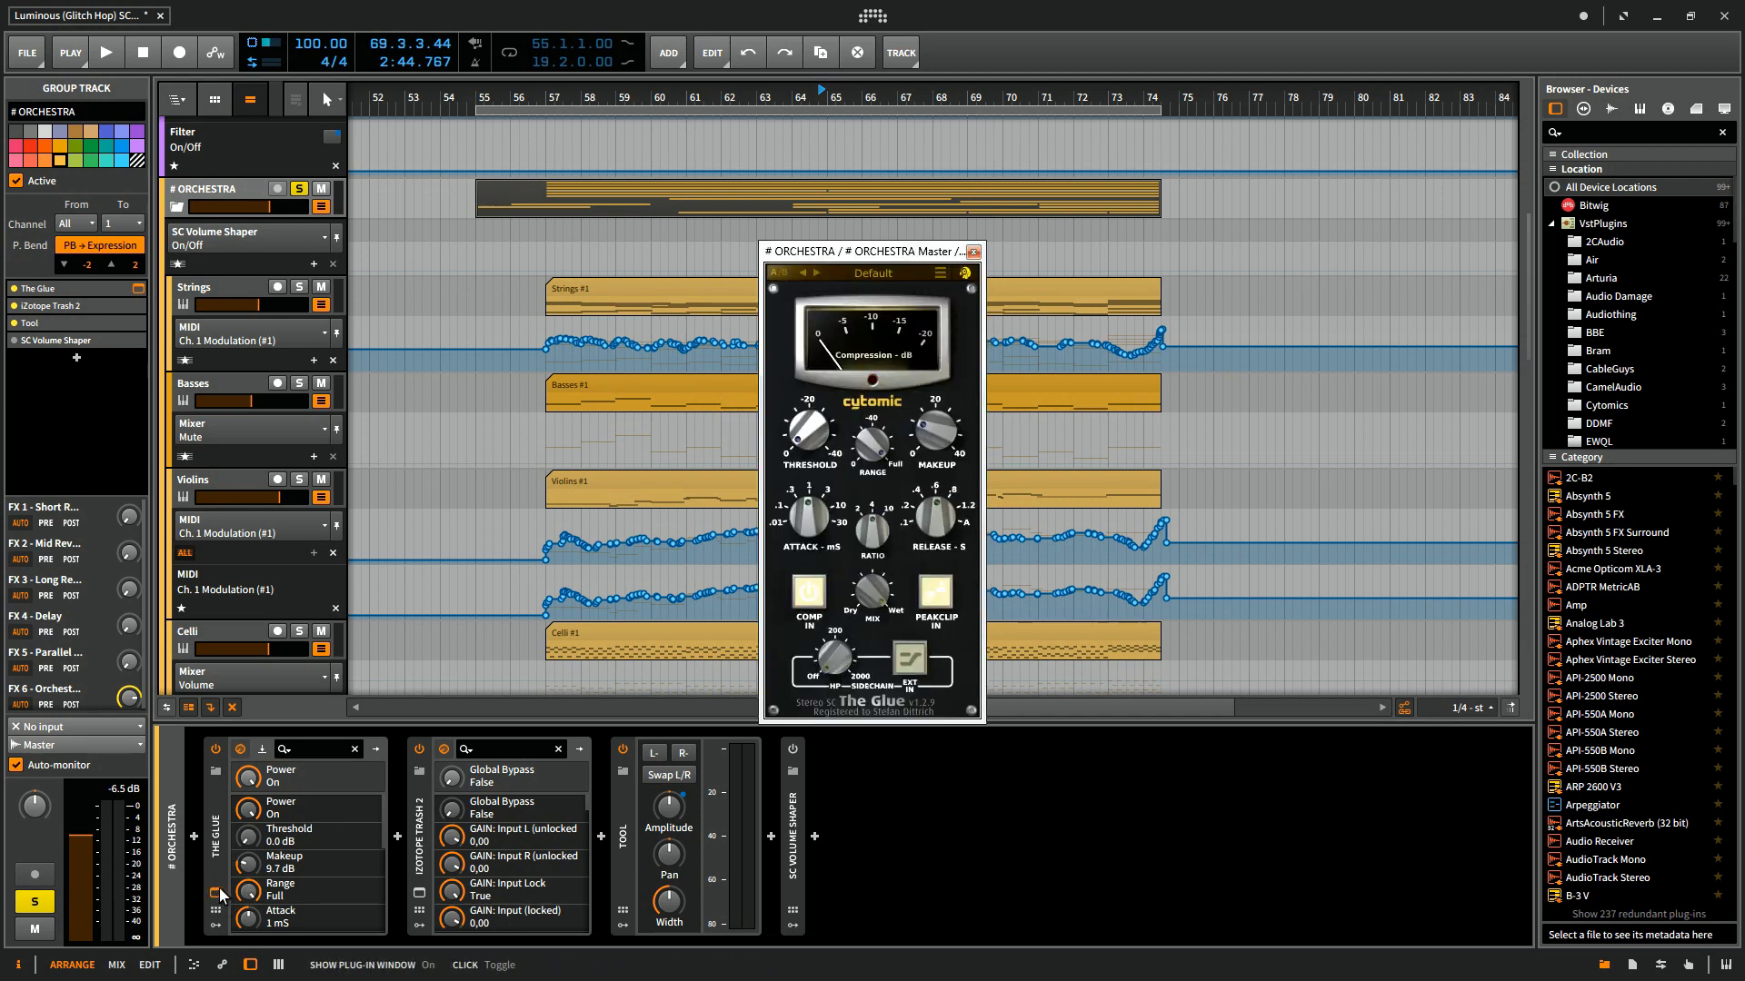
pyautogui.press('space')
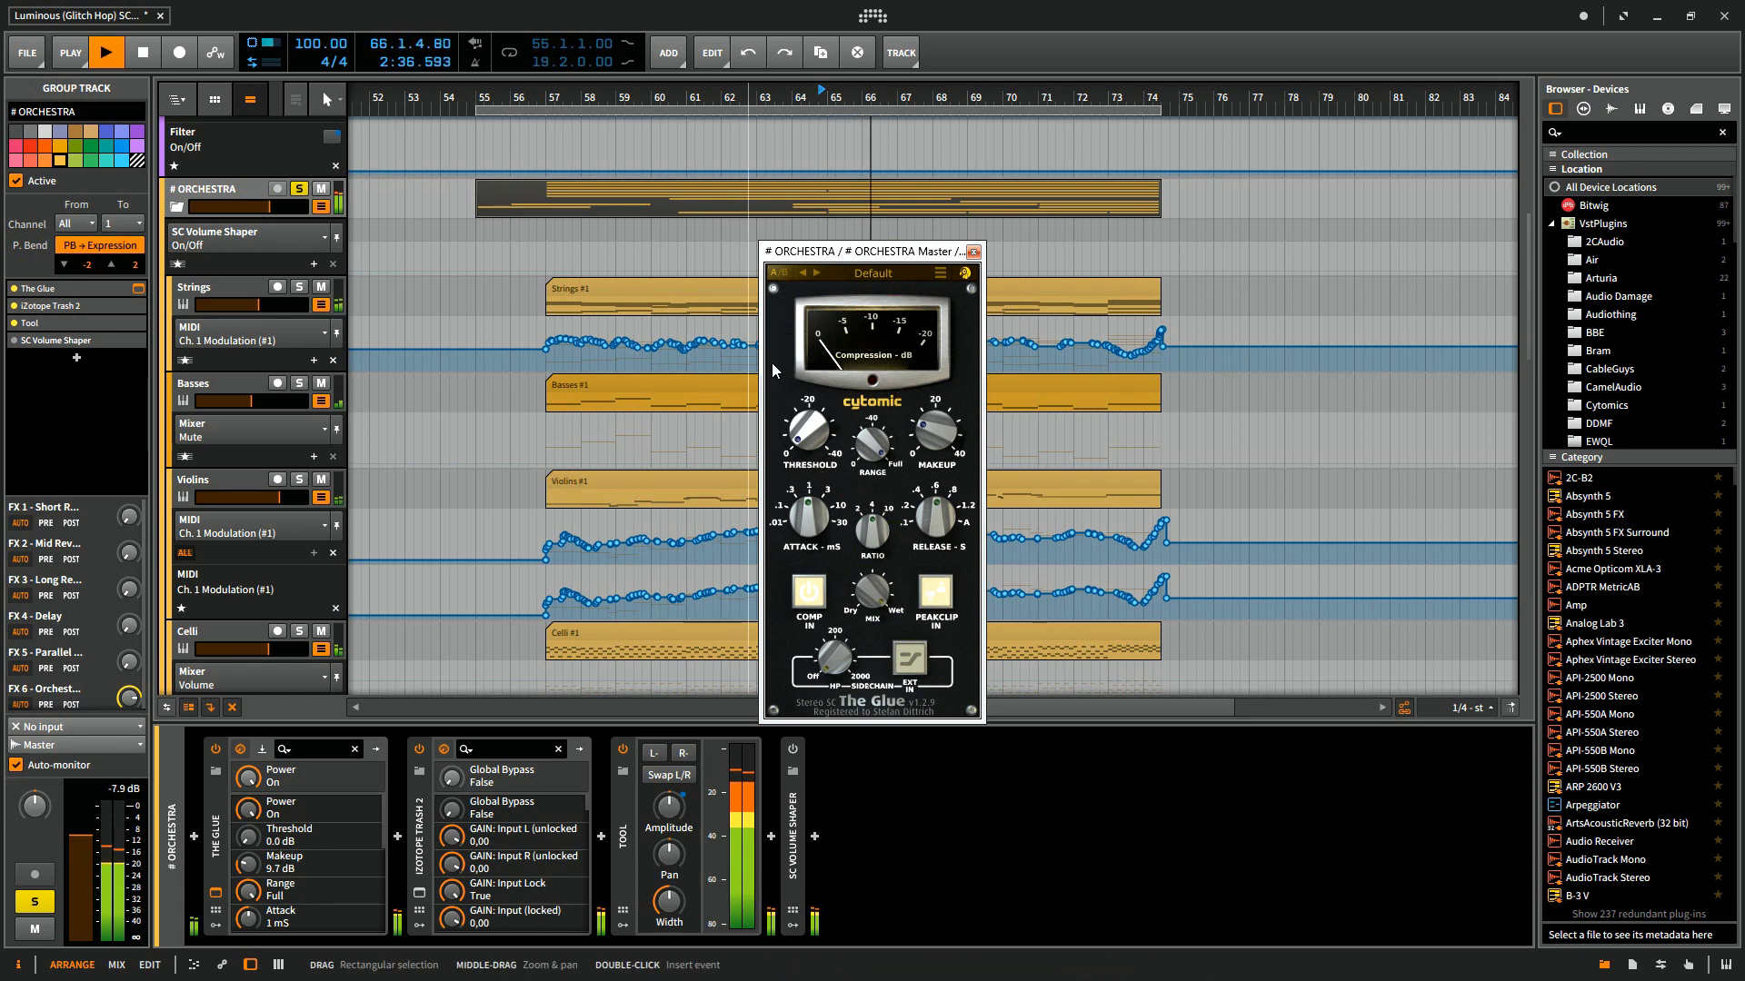
pyautogui.moveTo(933, 444)
pyautogui.press('space')
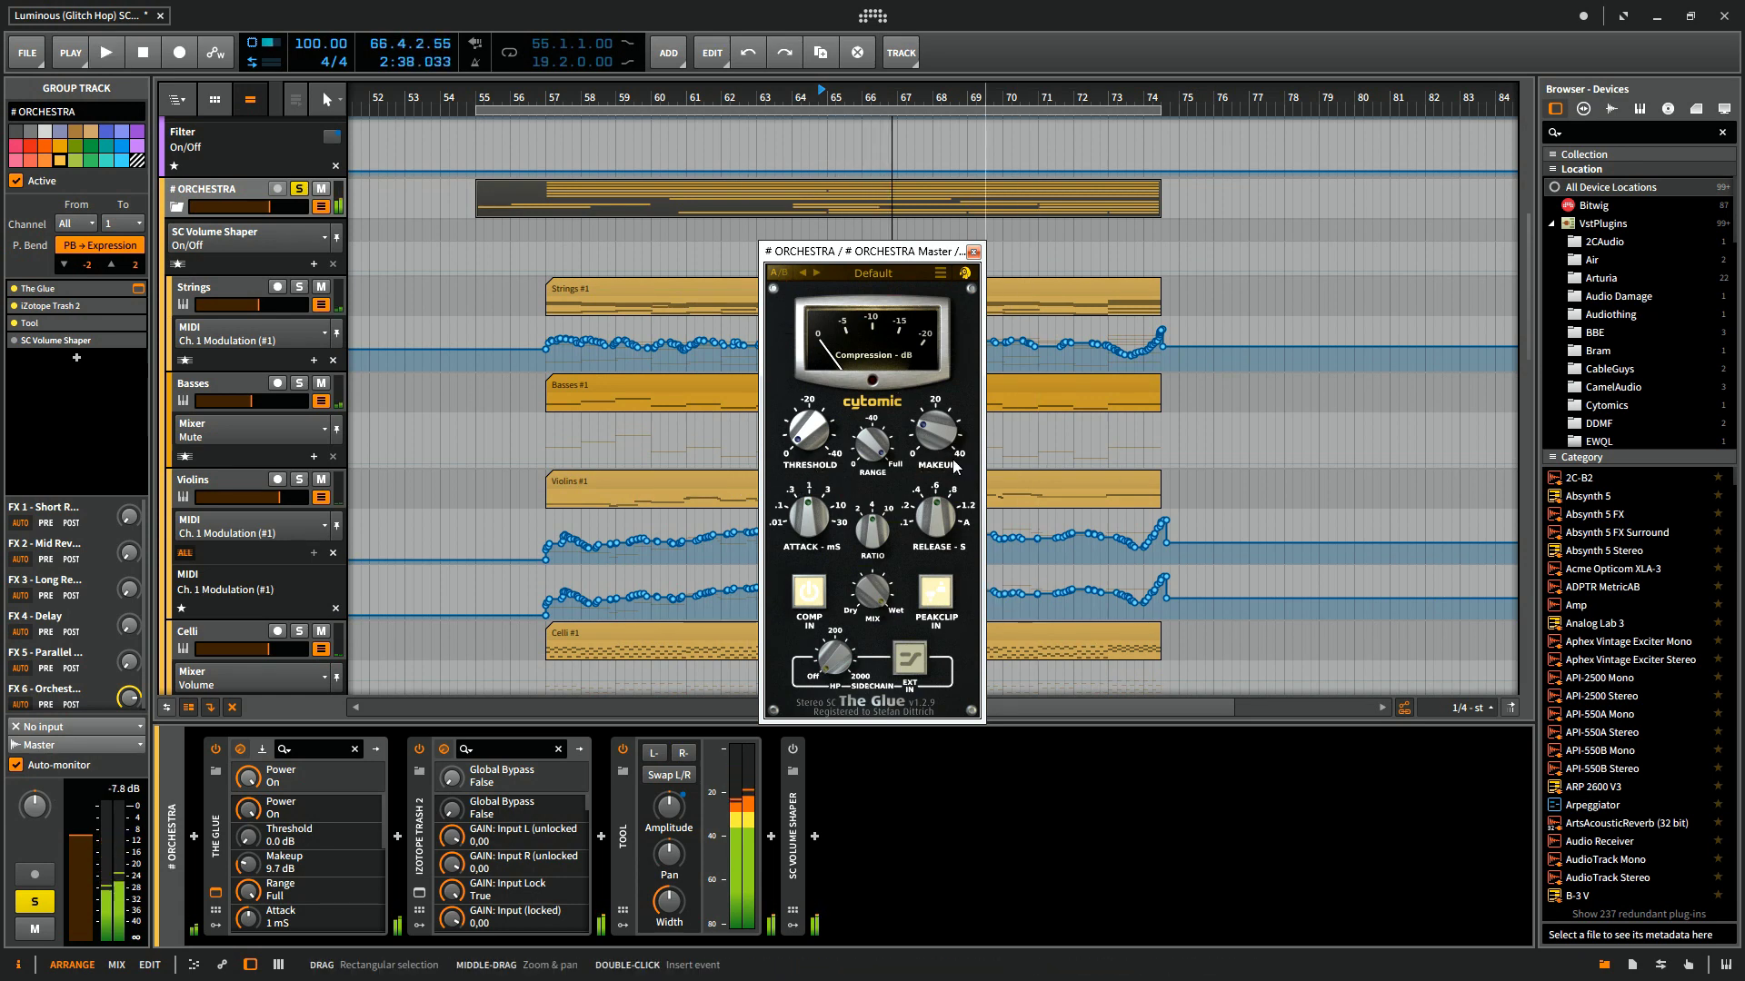
# Step: Inspect iZotope Trash 2 and the SC Volume Shaper on the ORCHESTRA group and close The Glue's window
pyautogui.click(420, 894)
pyautogui.click(422, 892)
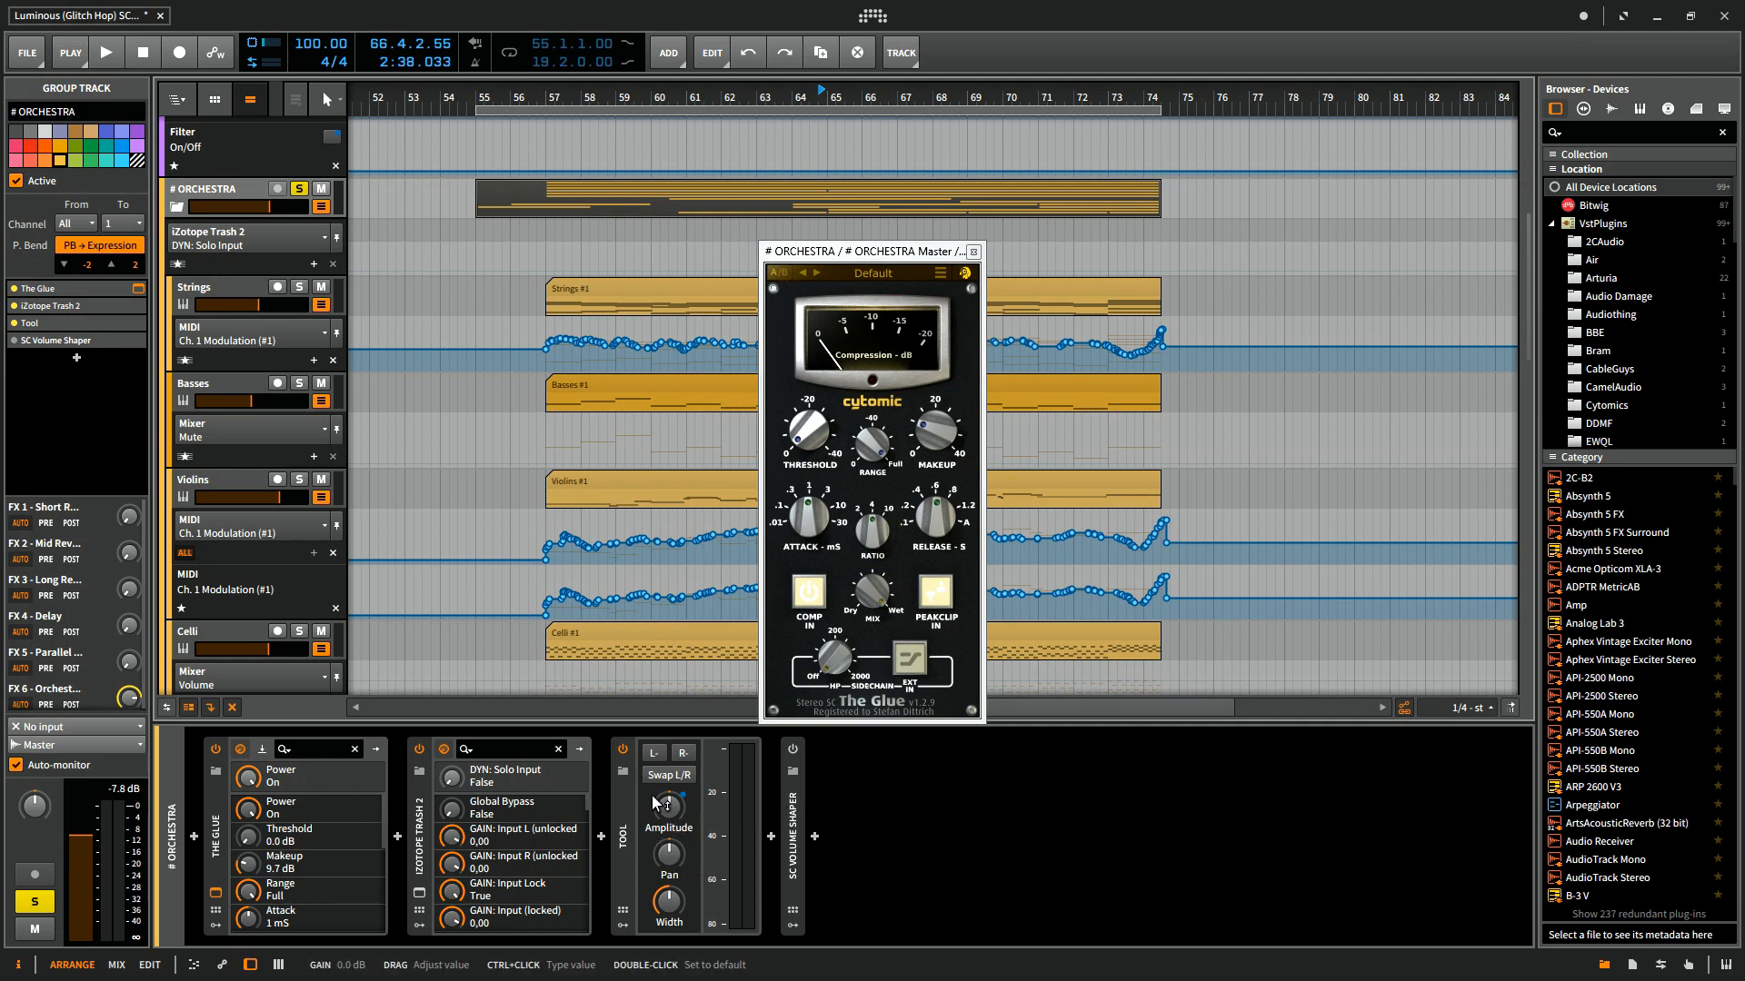
pyautogui.click(794, 748)
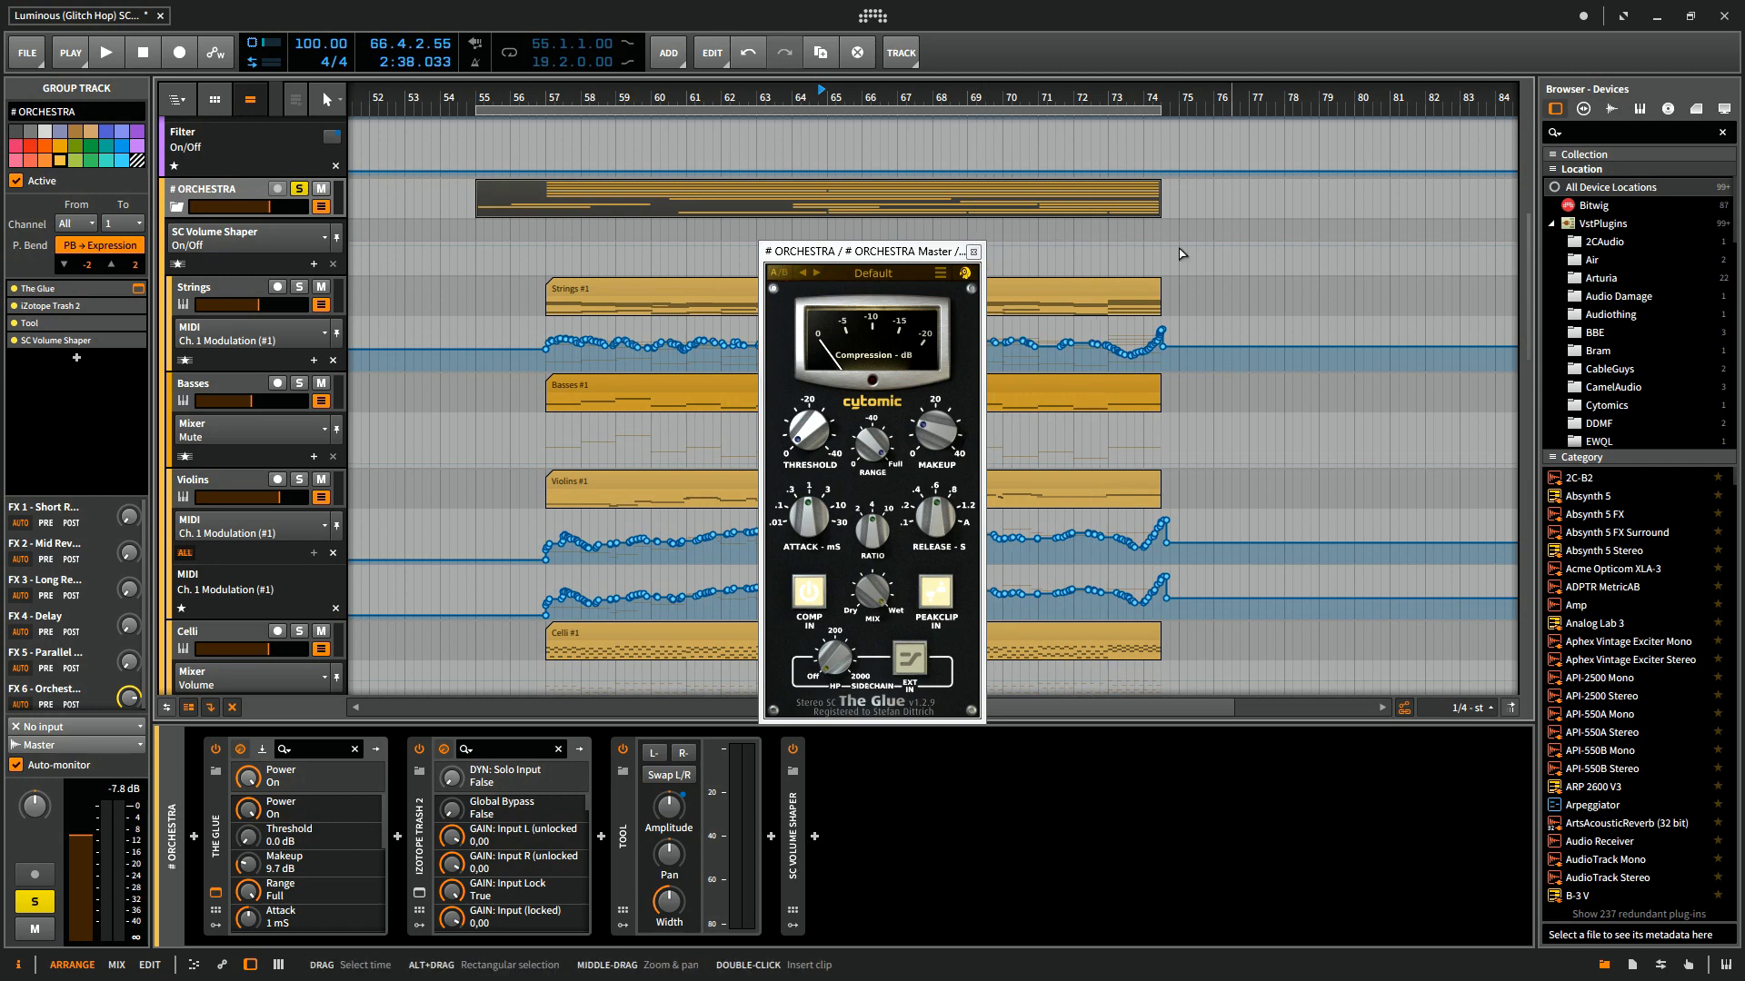
pyautogui.click(973, 252)
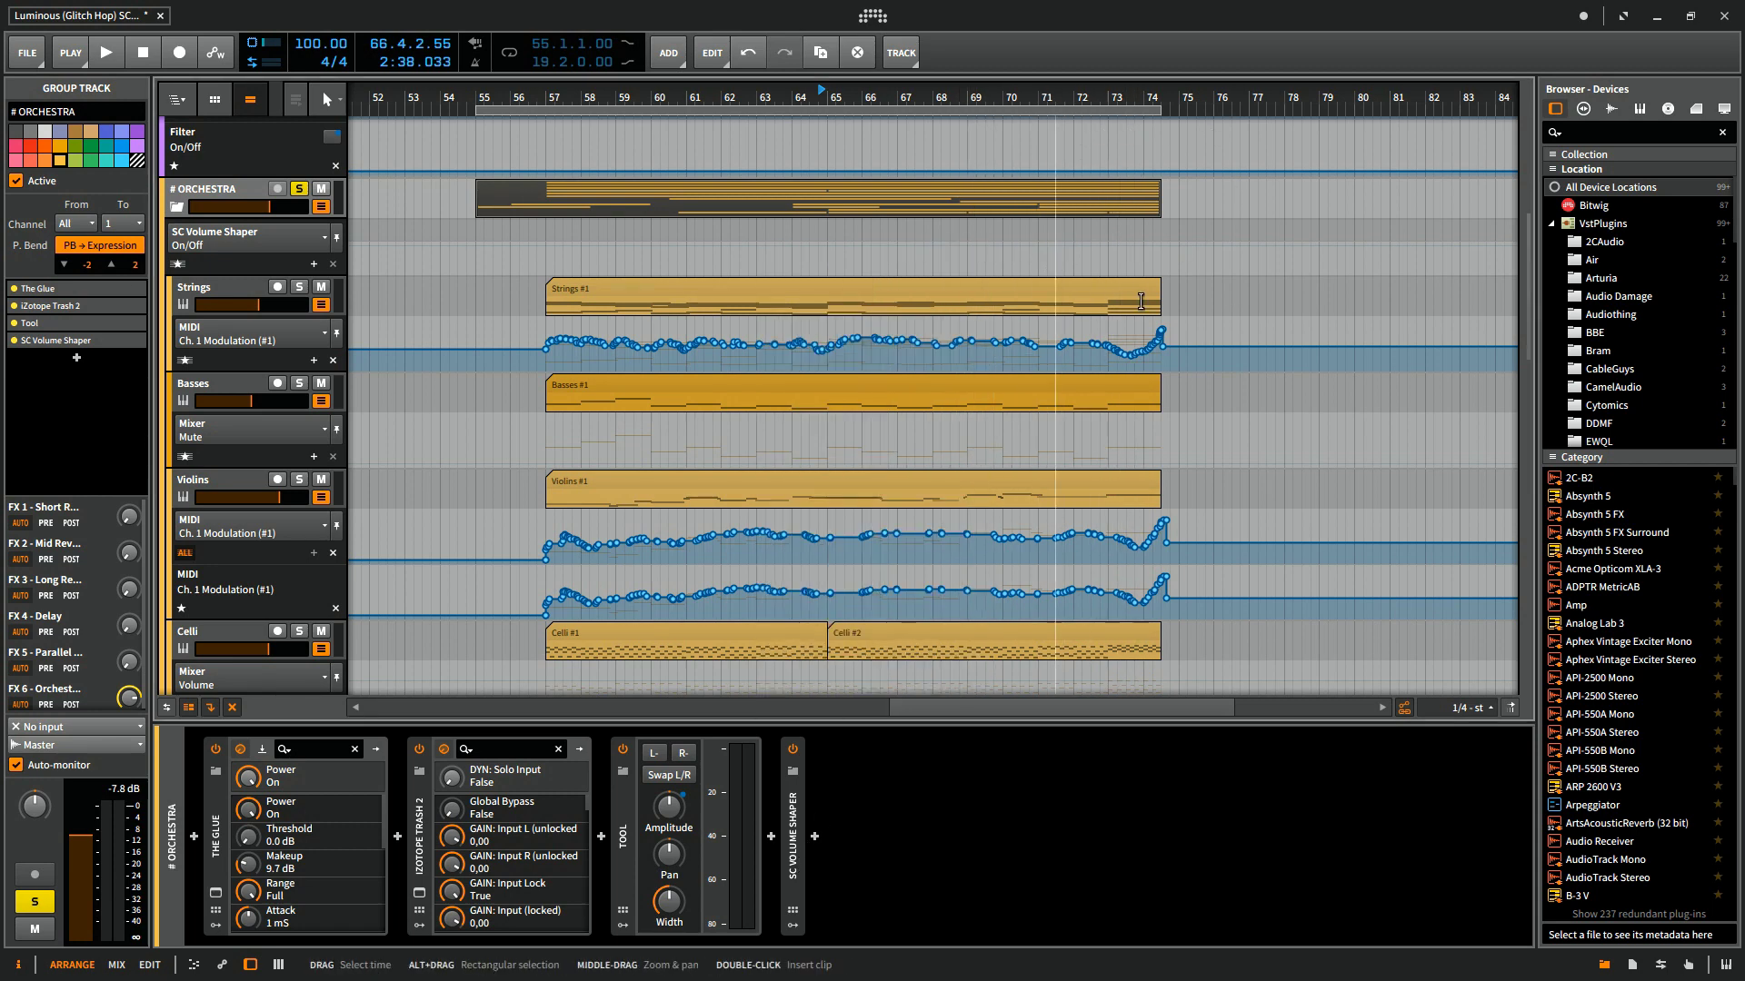
# Step: Unsolo and collapse the ORCHESTRA group, and expand the Vocalise group to show its child tracks and devices
pyautogui.click(300, 191)
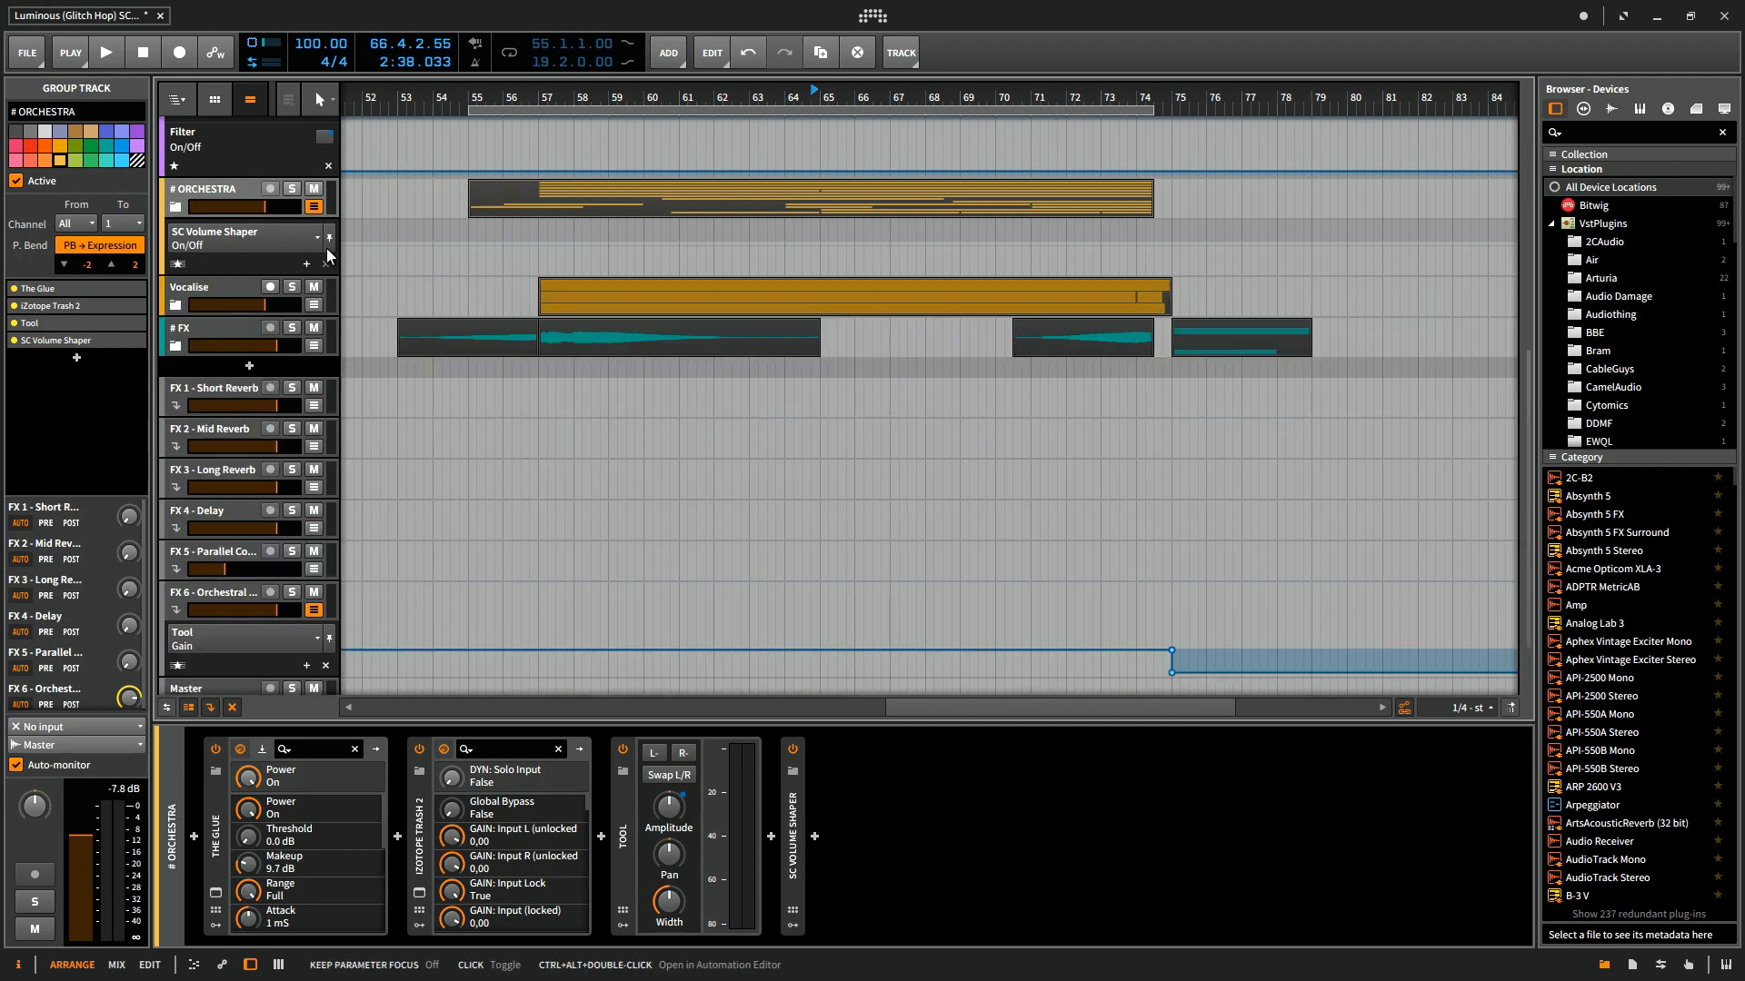
pyautogui.click(176, 307)
pyautogui.click(175, 307)
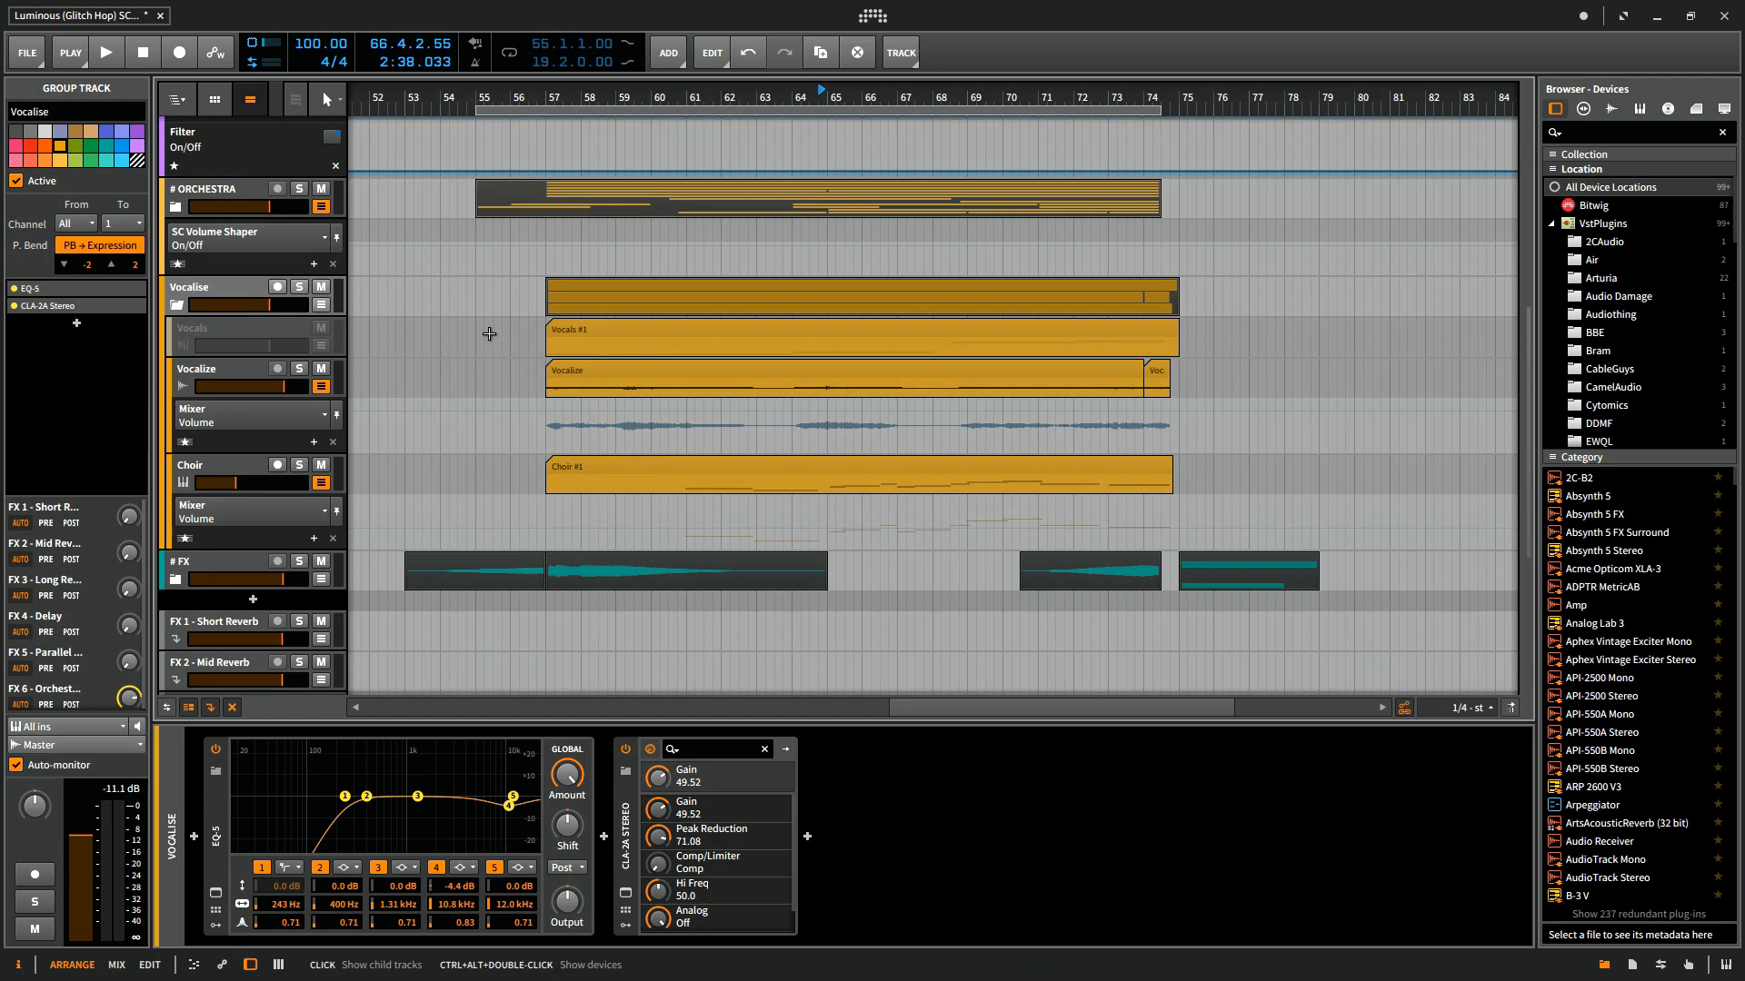
# Step: Solo the Vocalize track and audition its clip from 57.1.1, stopping playback
pyautogui.click(299, 368)
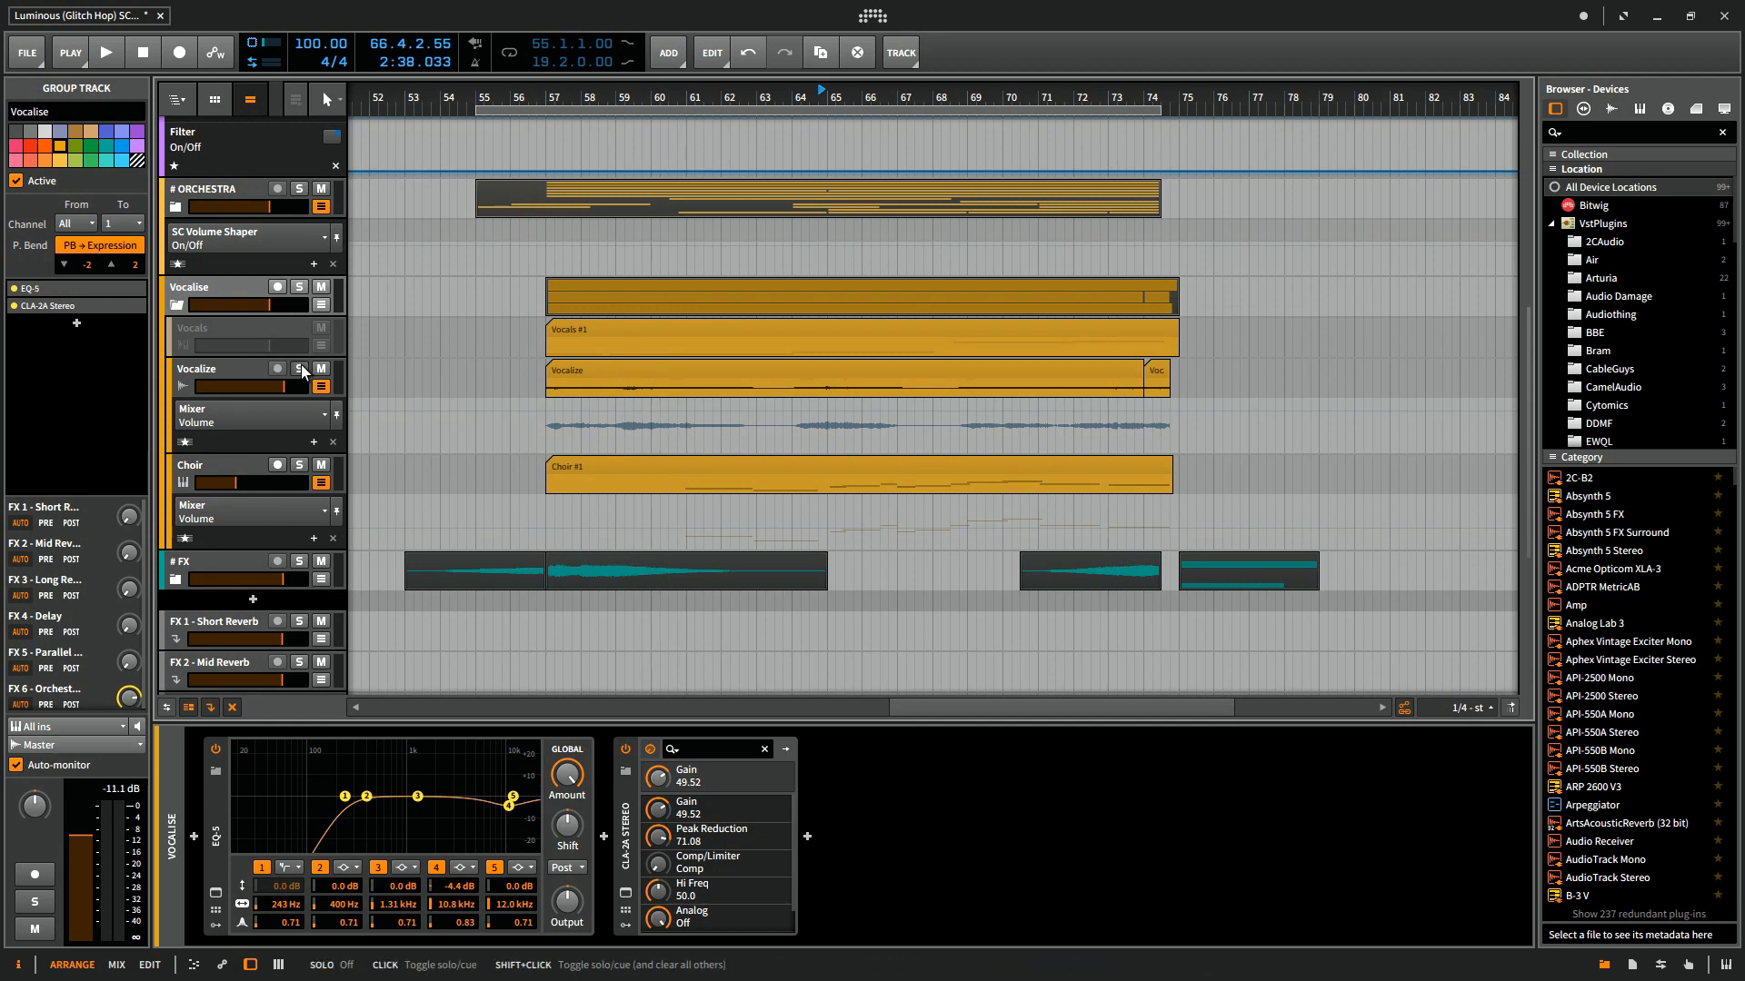
pyautogui.click(580, 372)
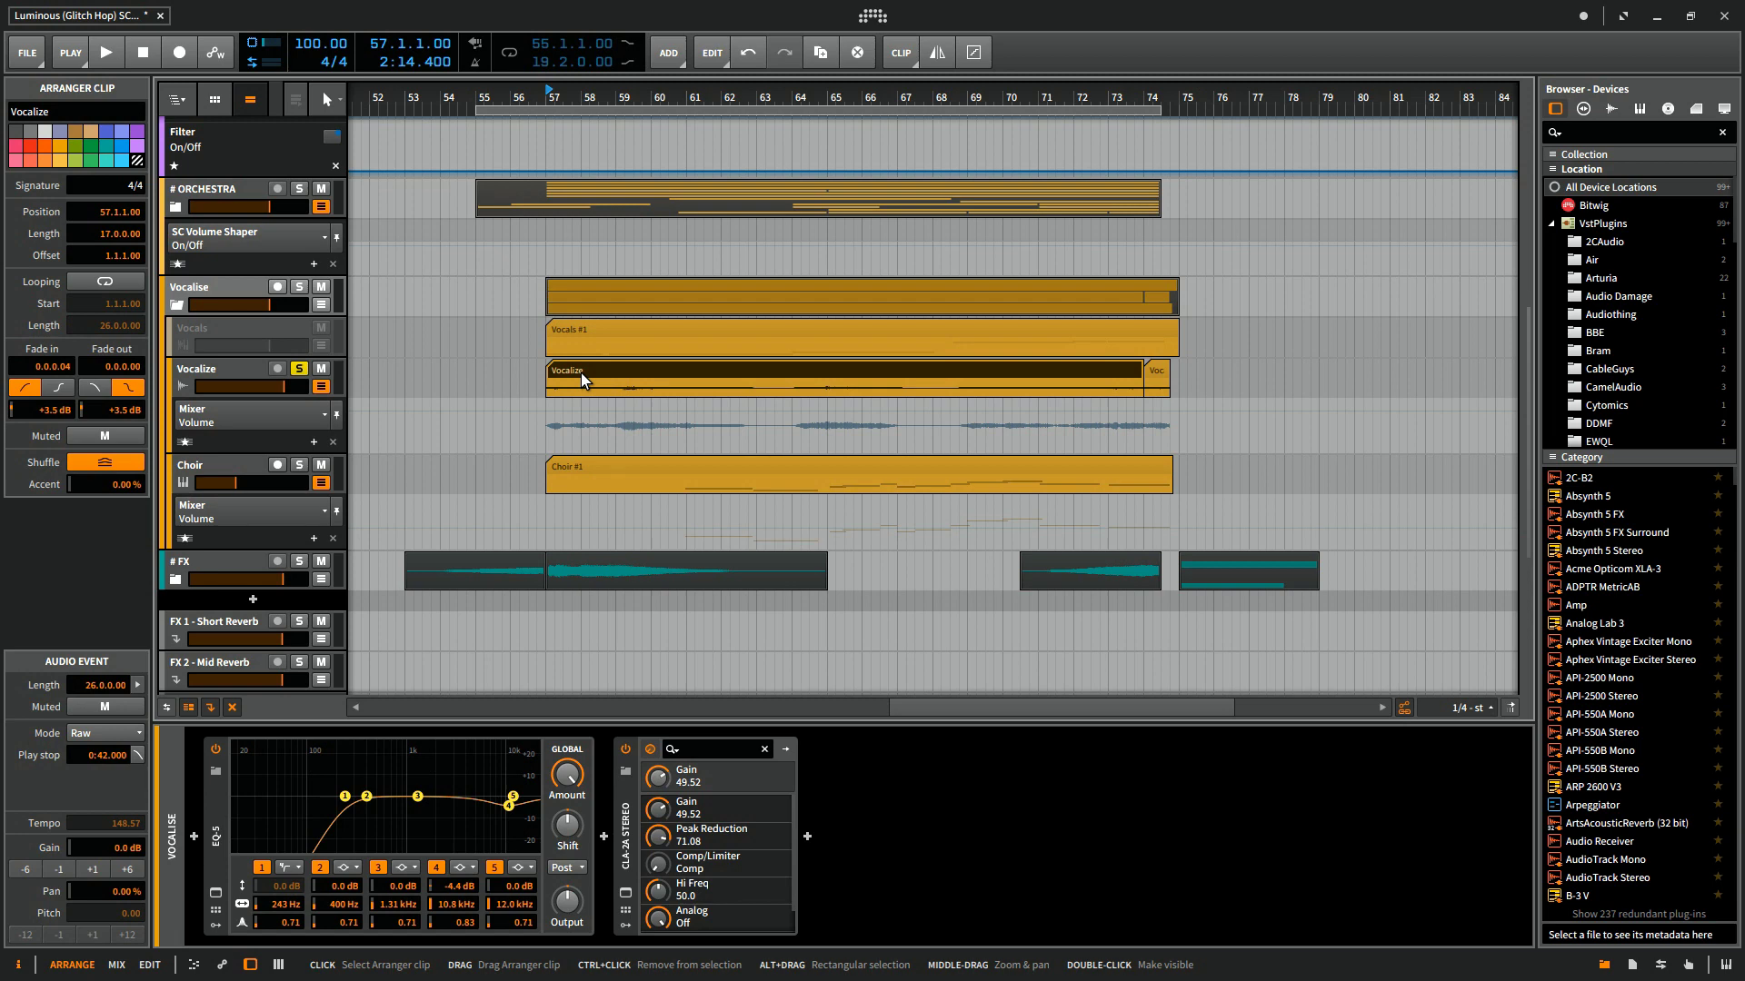
pyautogui.press('space')
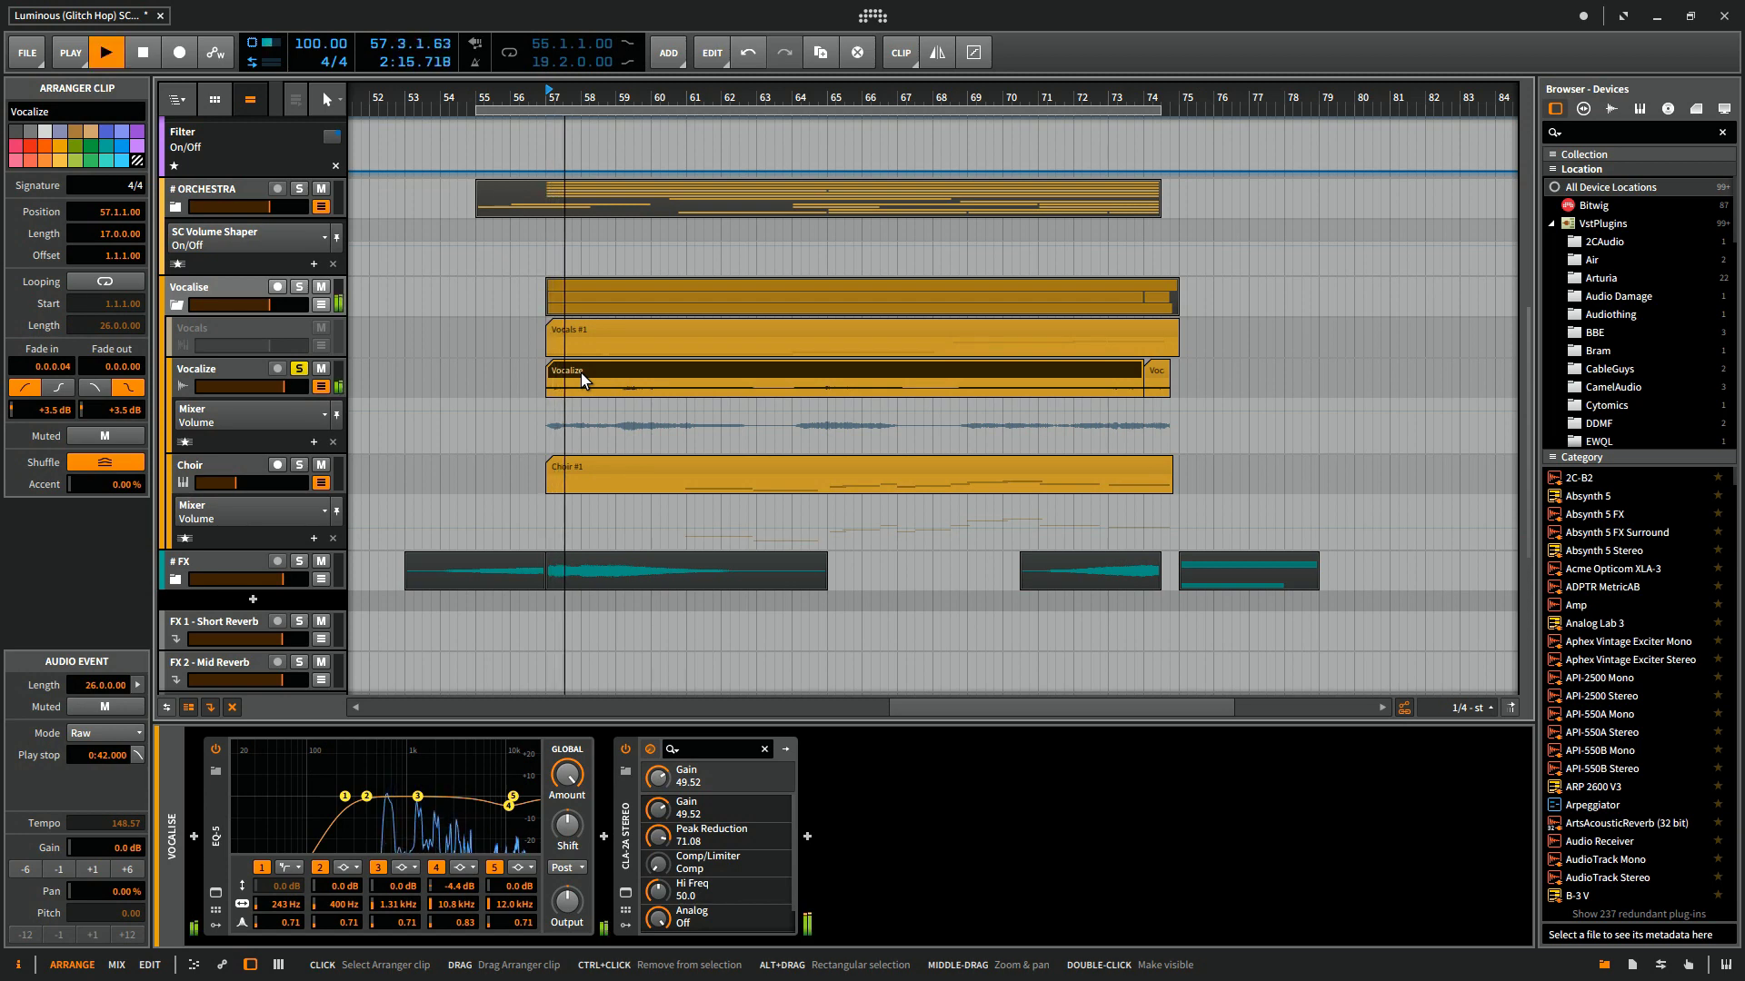
pyautogui.press('space')
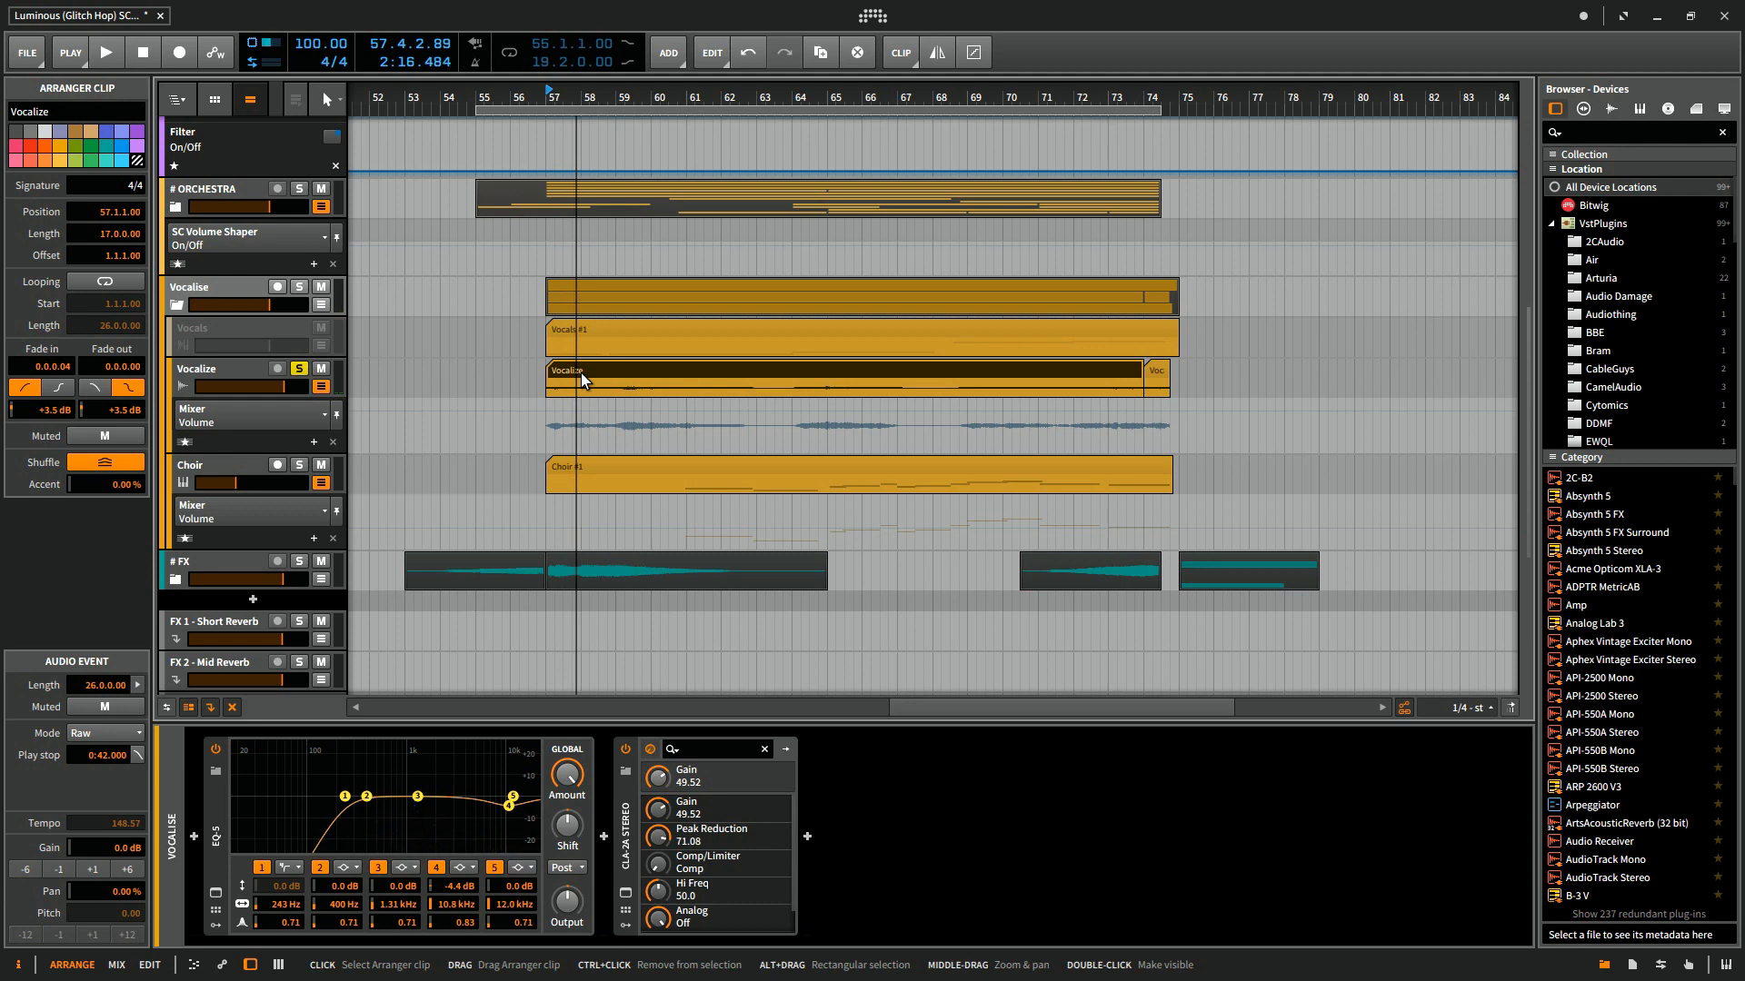
# Step: Audition the soloed Vocalize track from 57.1.1, bring in the ORCHESTRA group, and unsolo the group when stopping playback
pyautogui.click(225, 369)
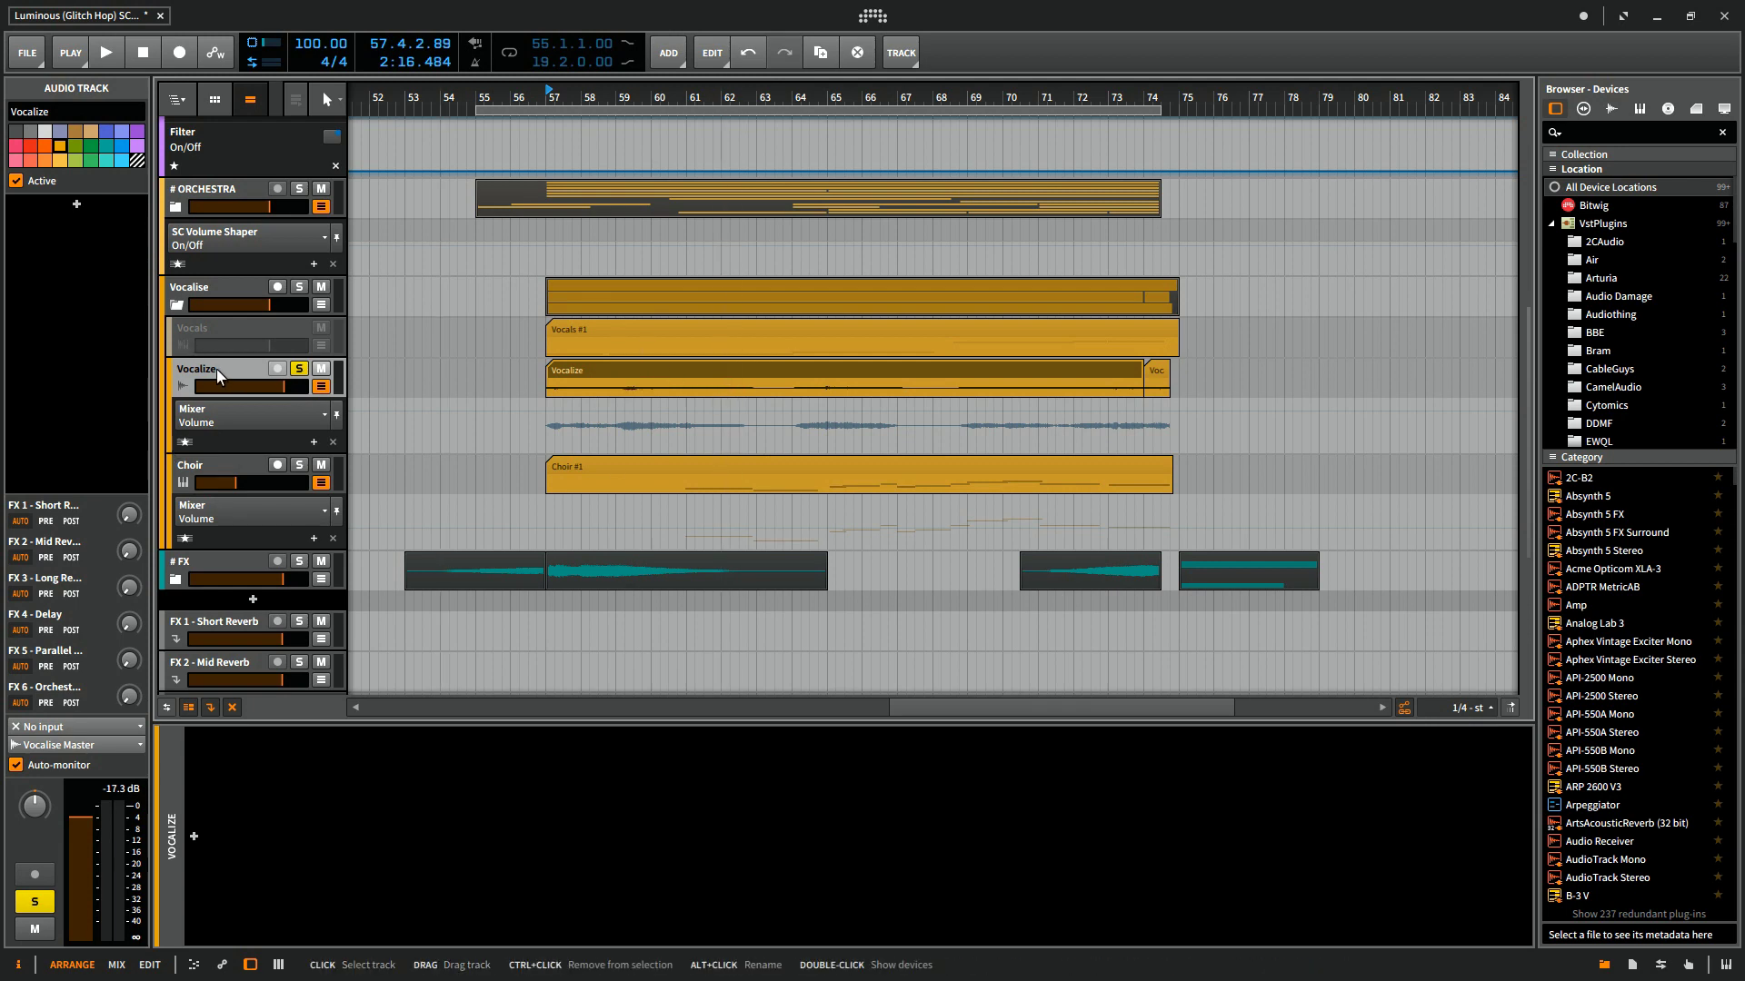
pyautogui.press('space')
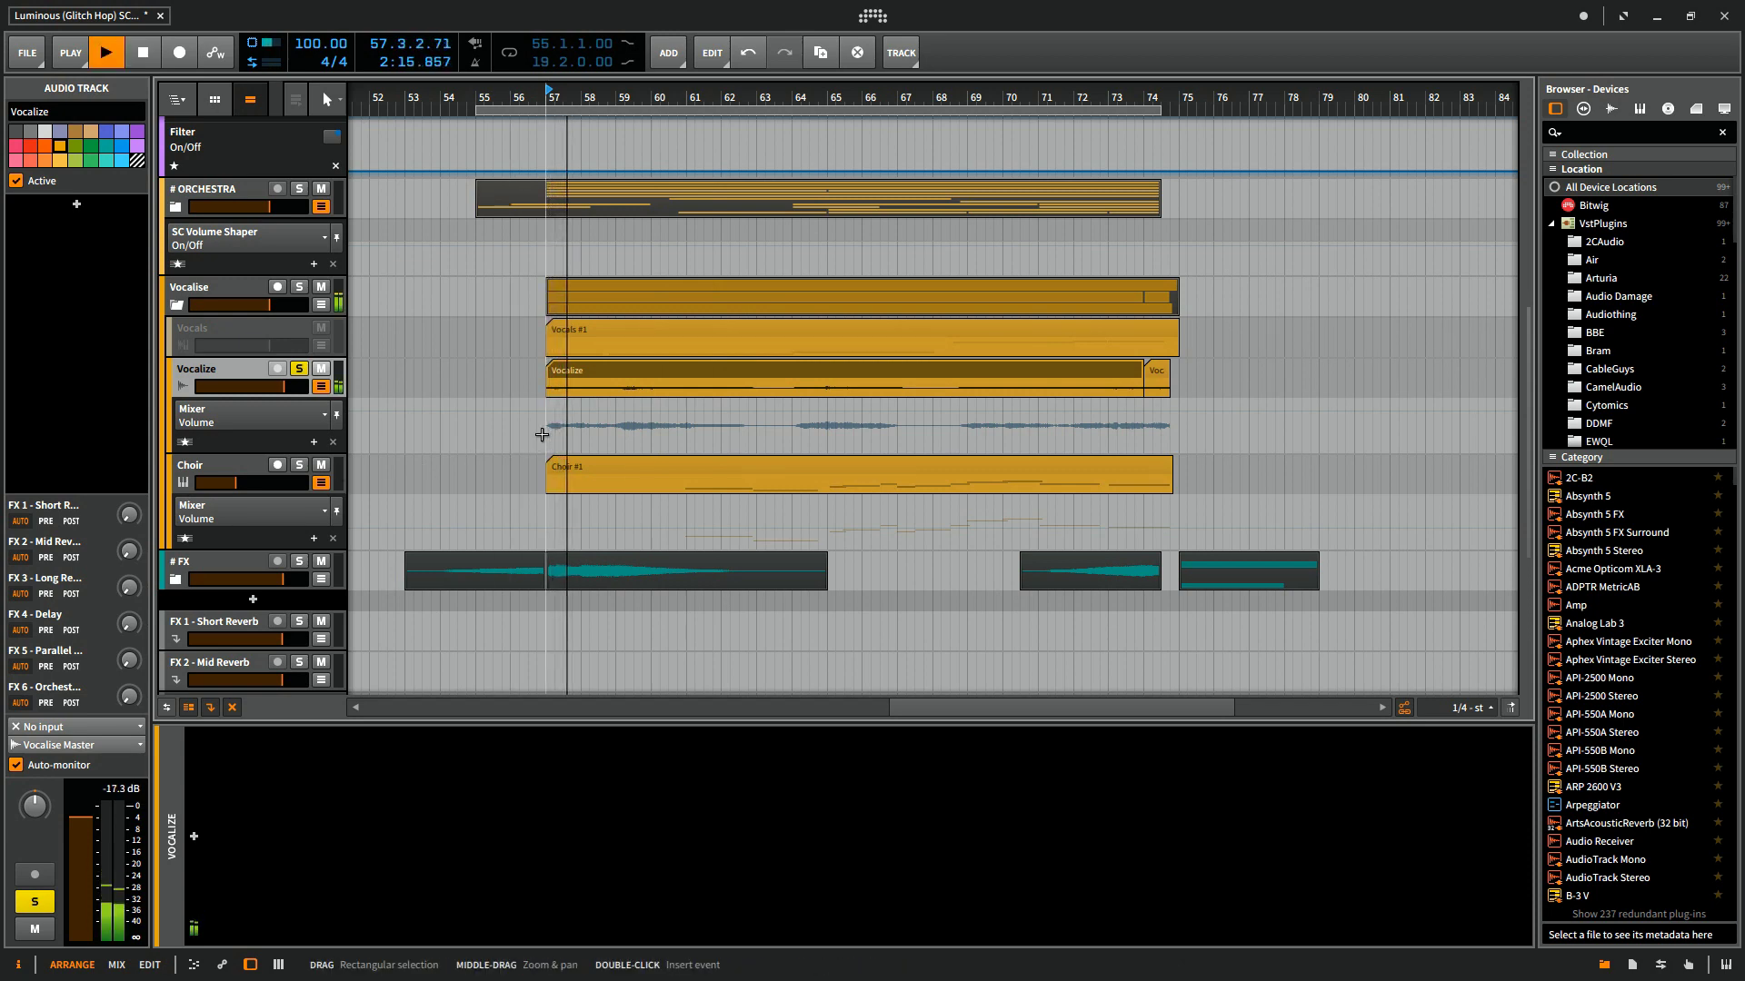
pyautogui.click(300, 189)
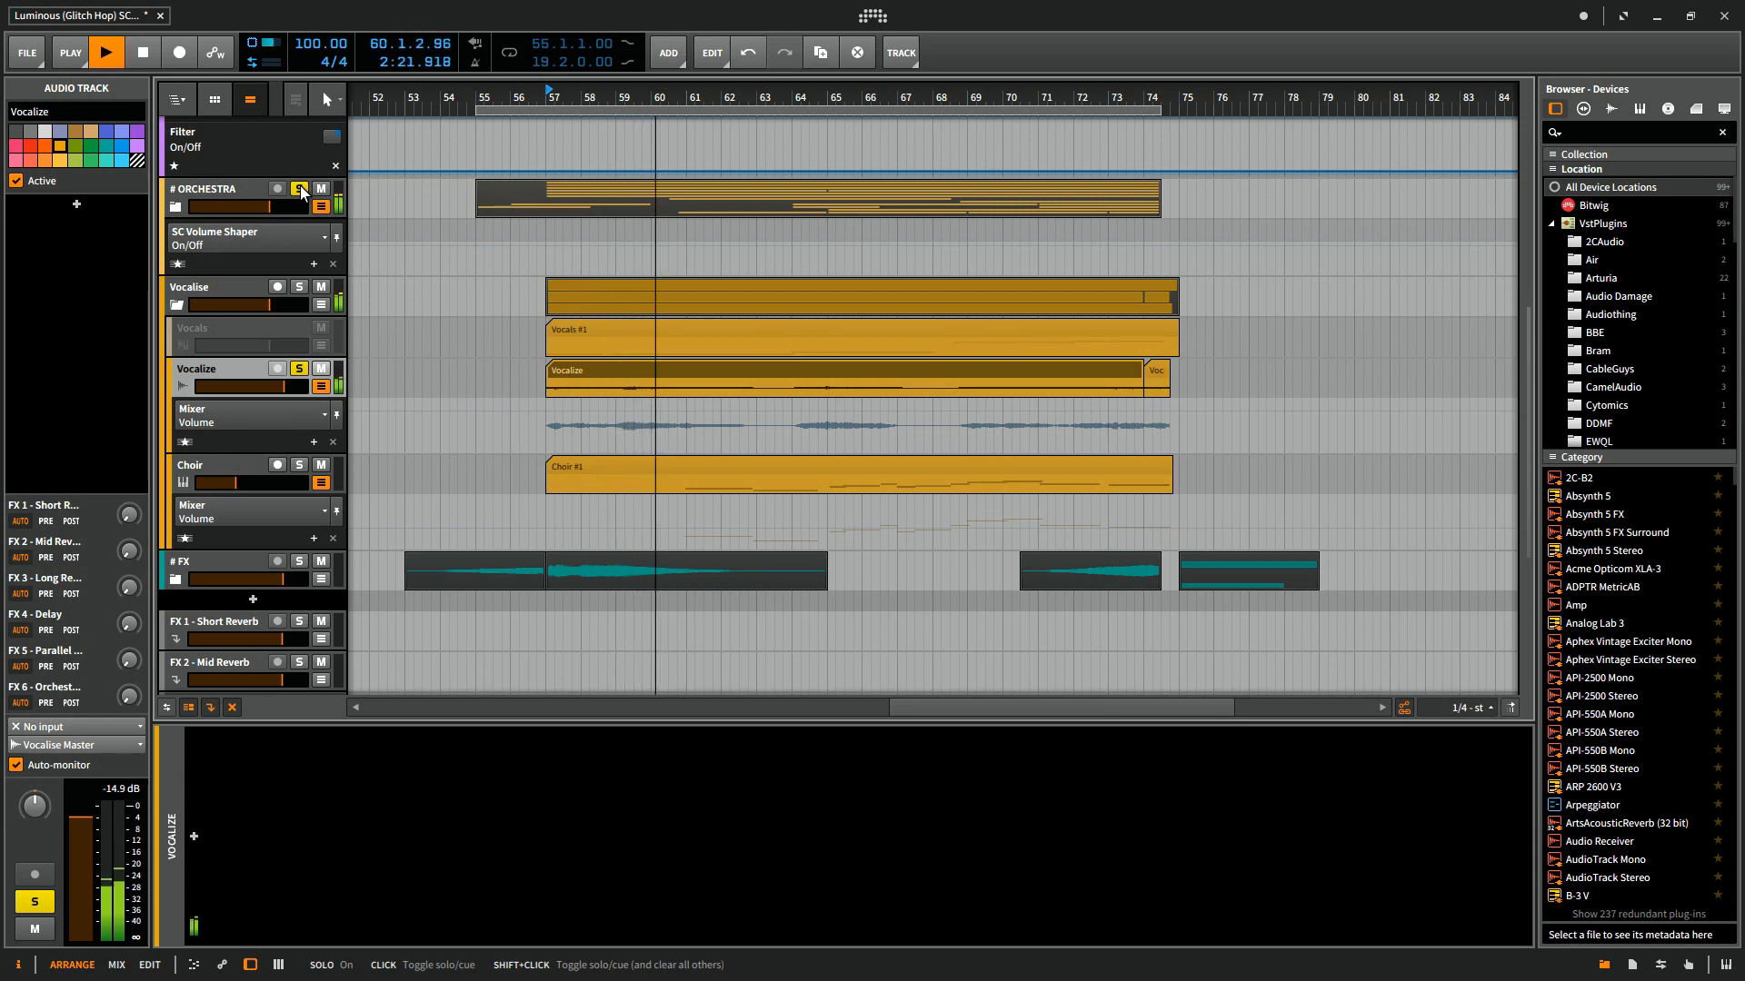
pyautogui.press('space')
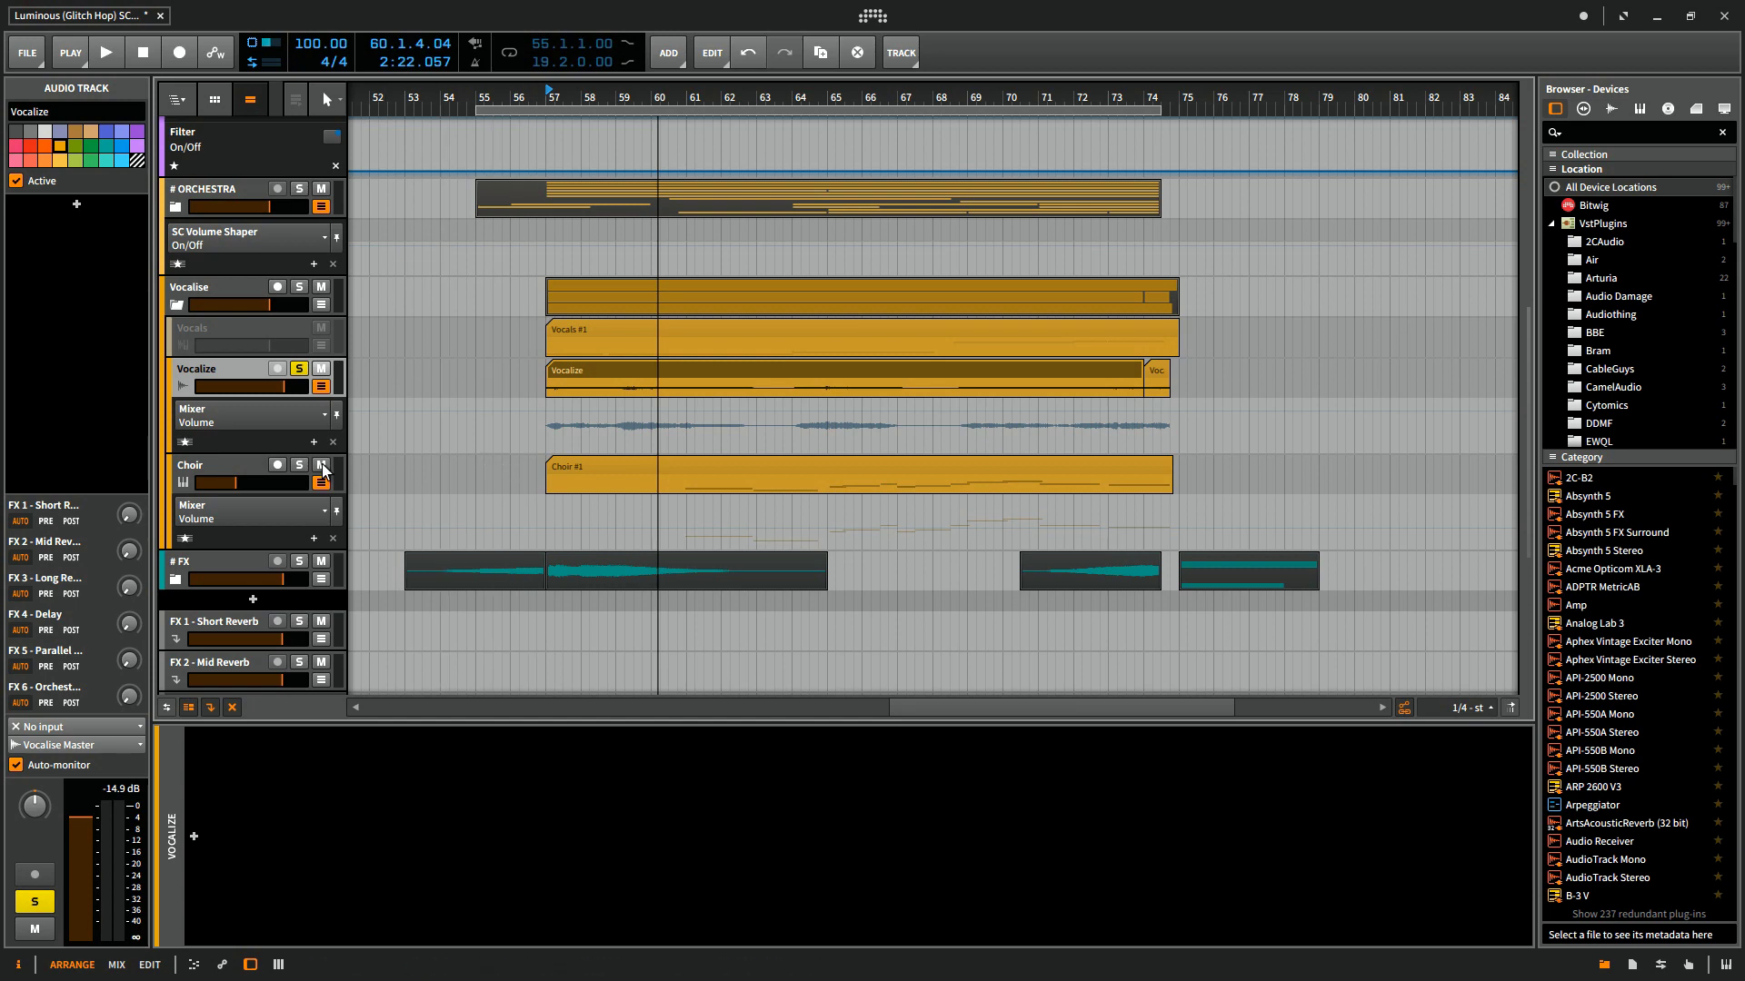
# Step: Solo the Choir track alone, audition it from 61.1.1 and open its Kontakt 5 instrument, stopping playback
pyautogui.keyDown('shift'); pyautogui.click(299, 468); pyautogui.keyUp('shift')
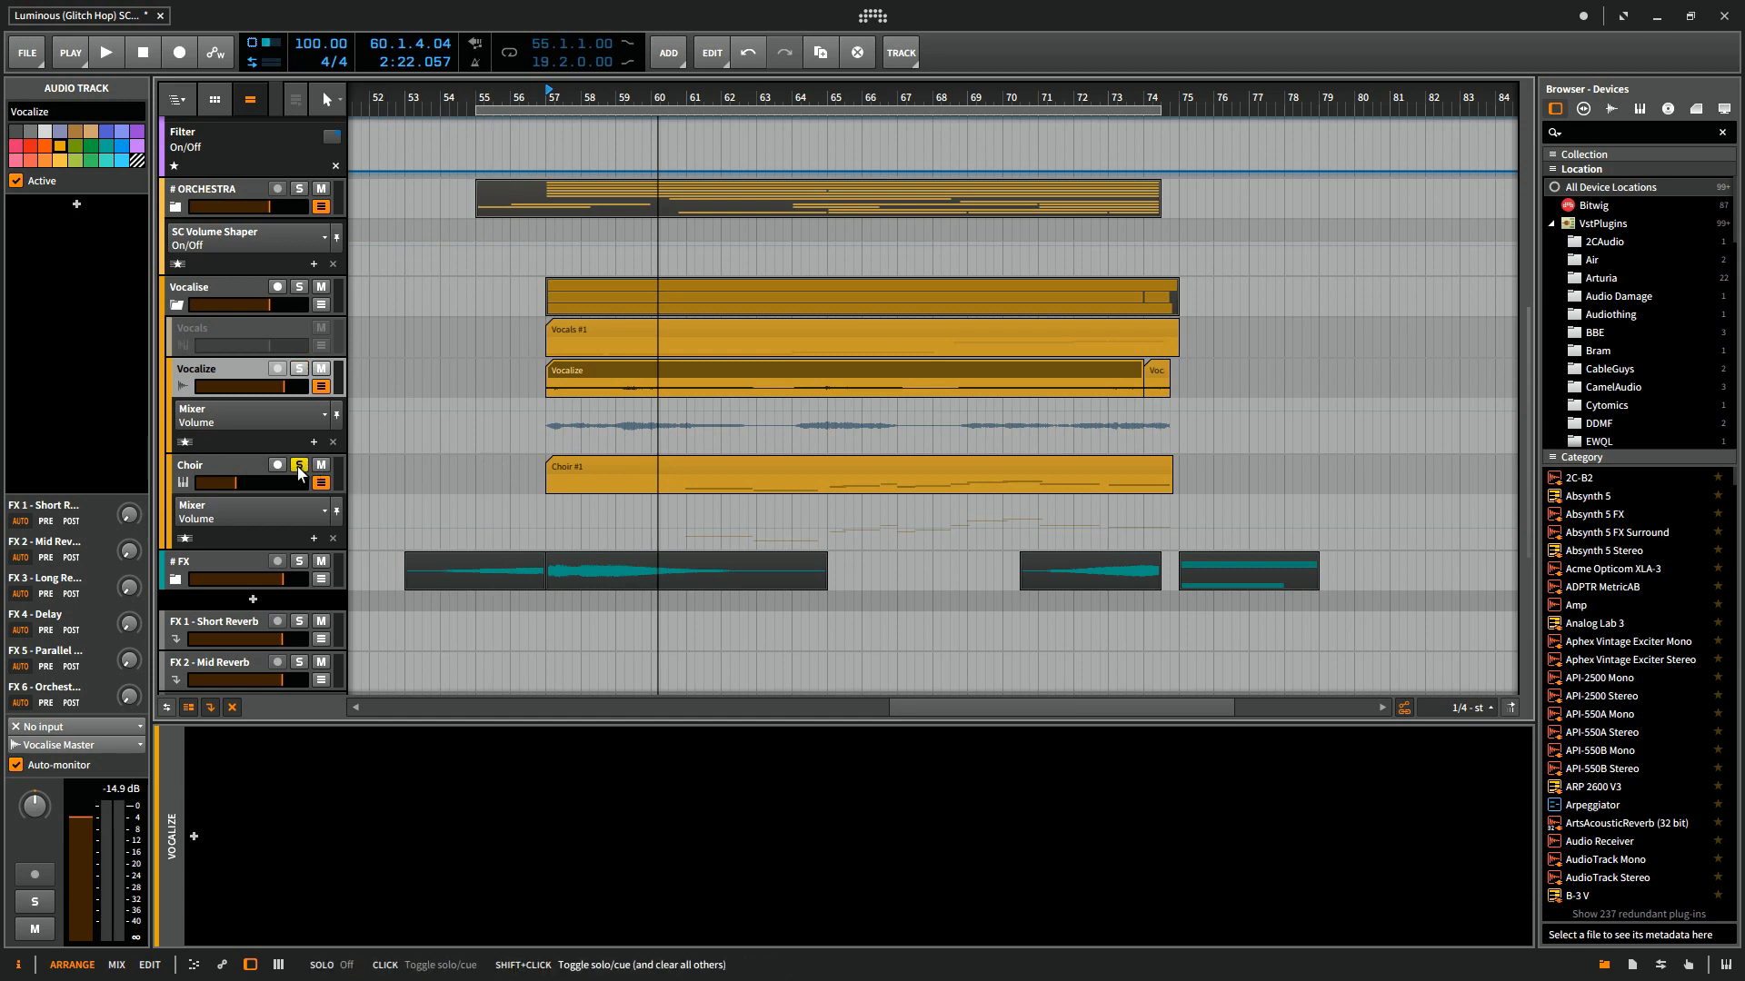
pyautogui.click(248, 465)
pyautogui.click(690, 487)
pyautogui.press('space')
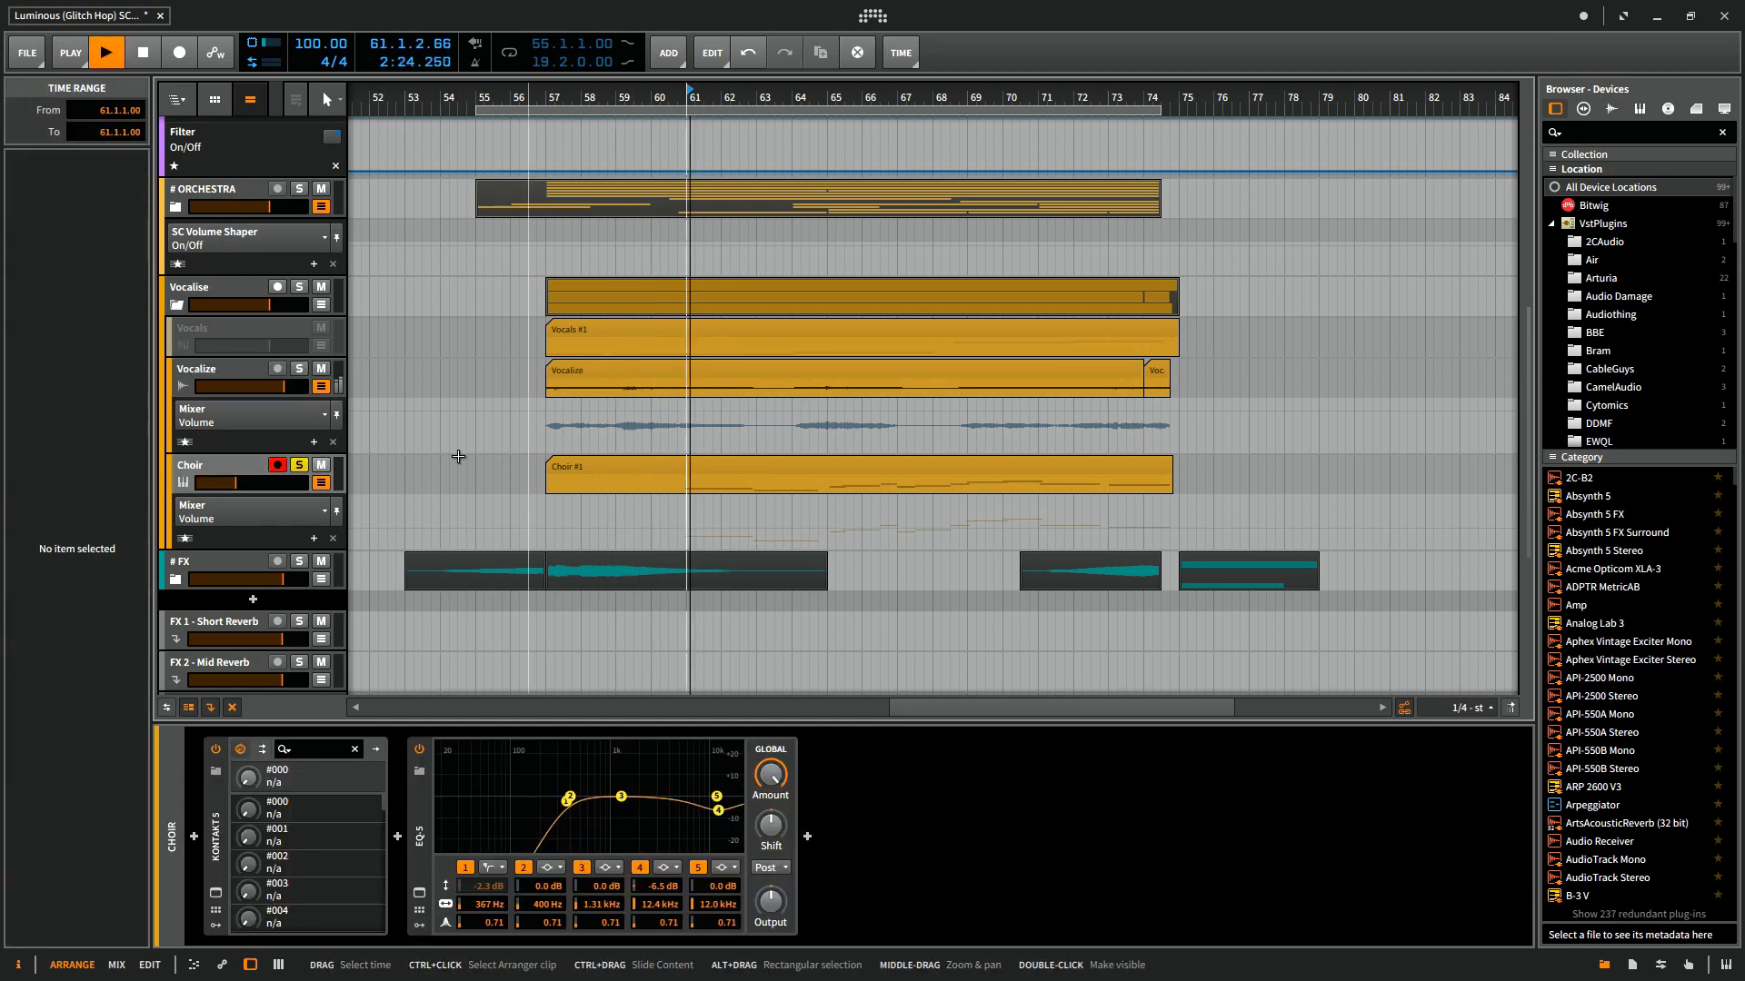
pyautogui.click(211, 469)
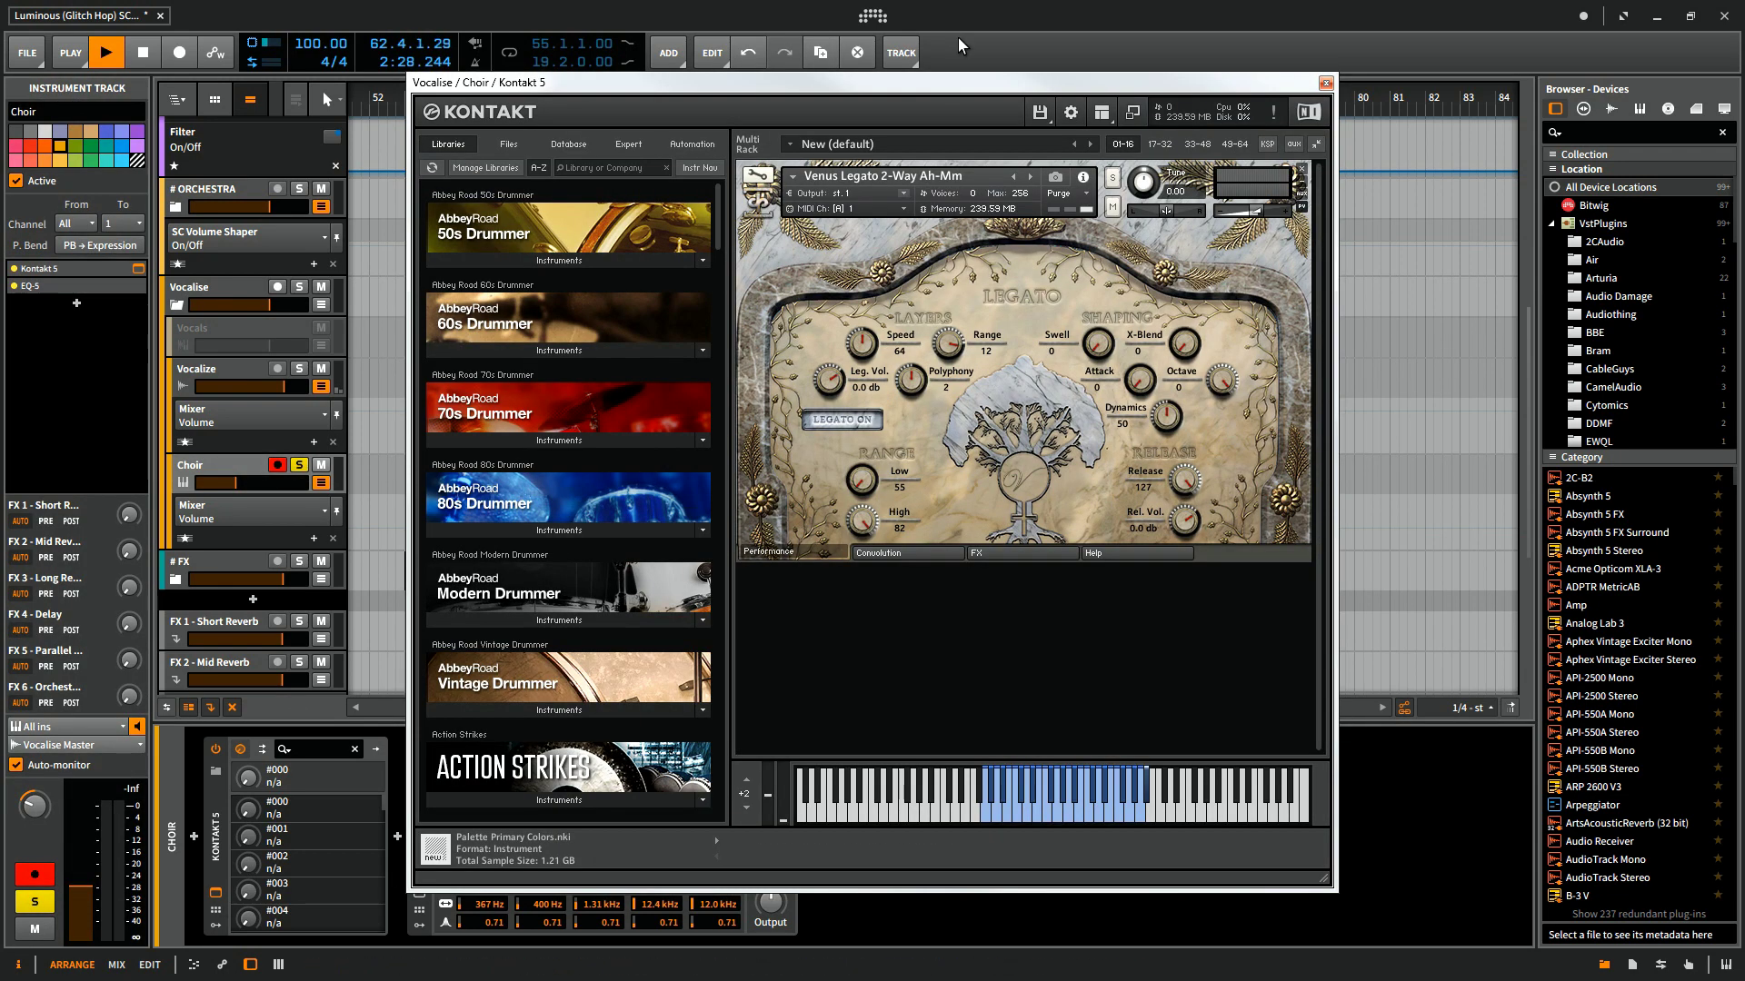
pyautogui.moveTo(903, 80); pyautogui.dragTo(736, 63)
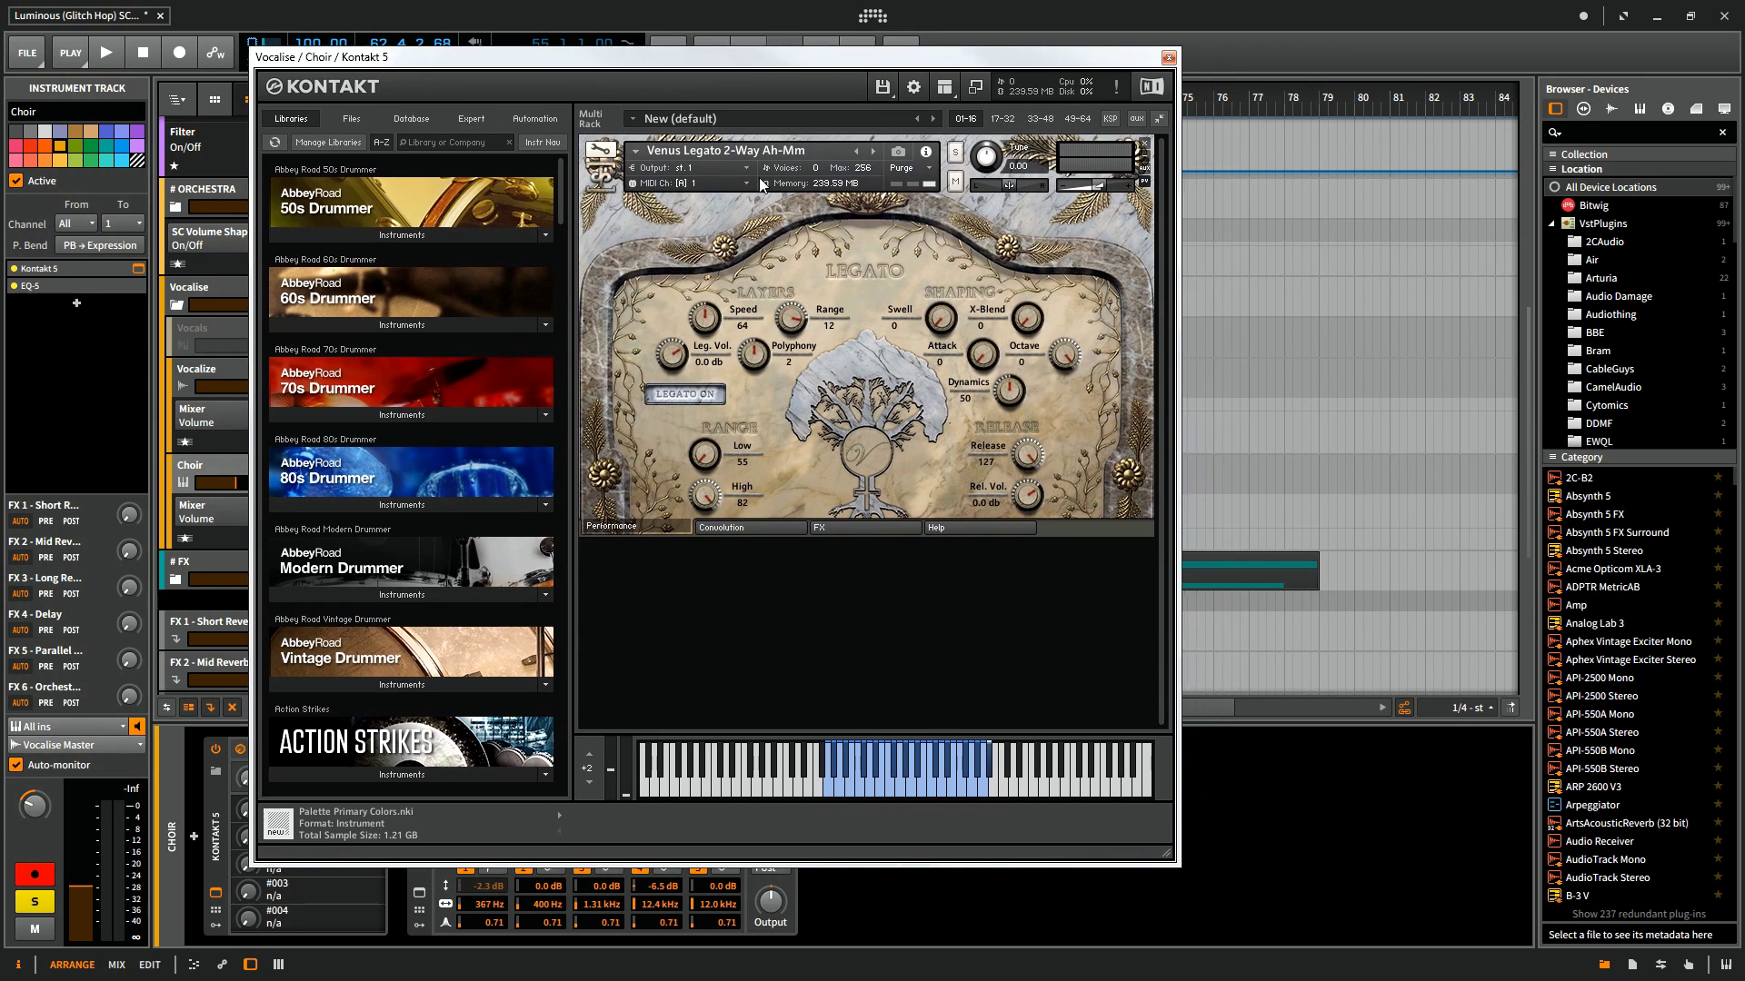
# Step: Look through the library drives in Kontakt's file browser for the Soundiron Venus women's choir folder, and return to the library list
pyautogui.click(349, 116)
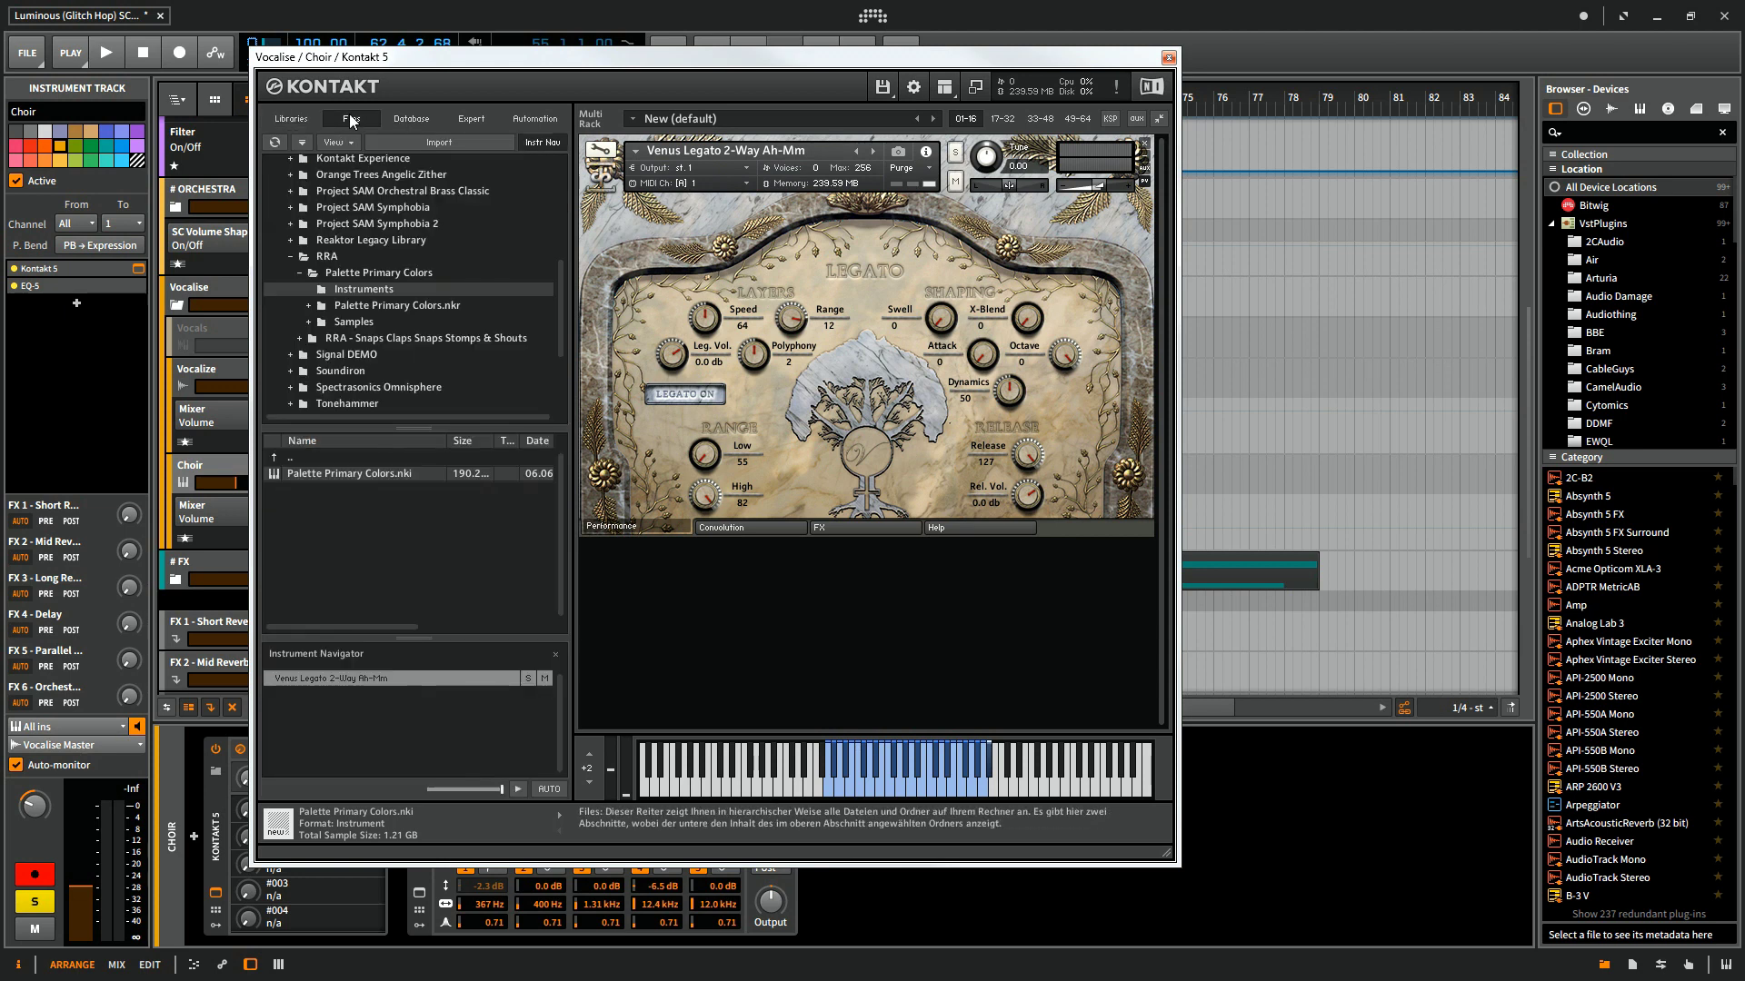
pyautogui.click(290, 259)
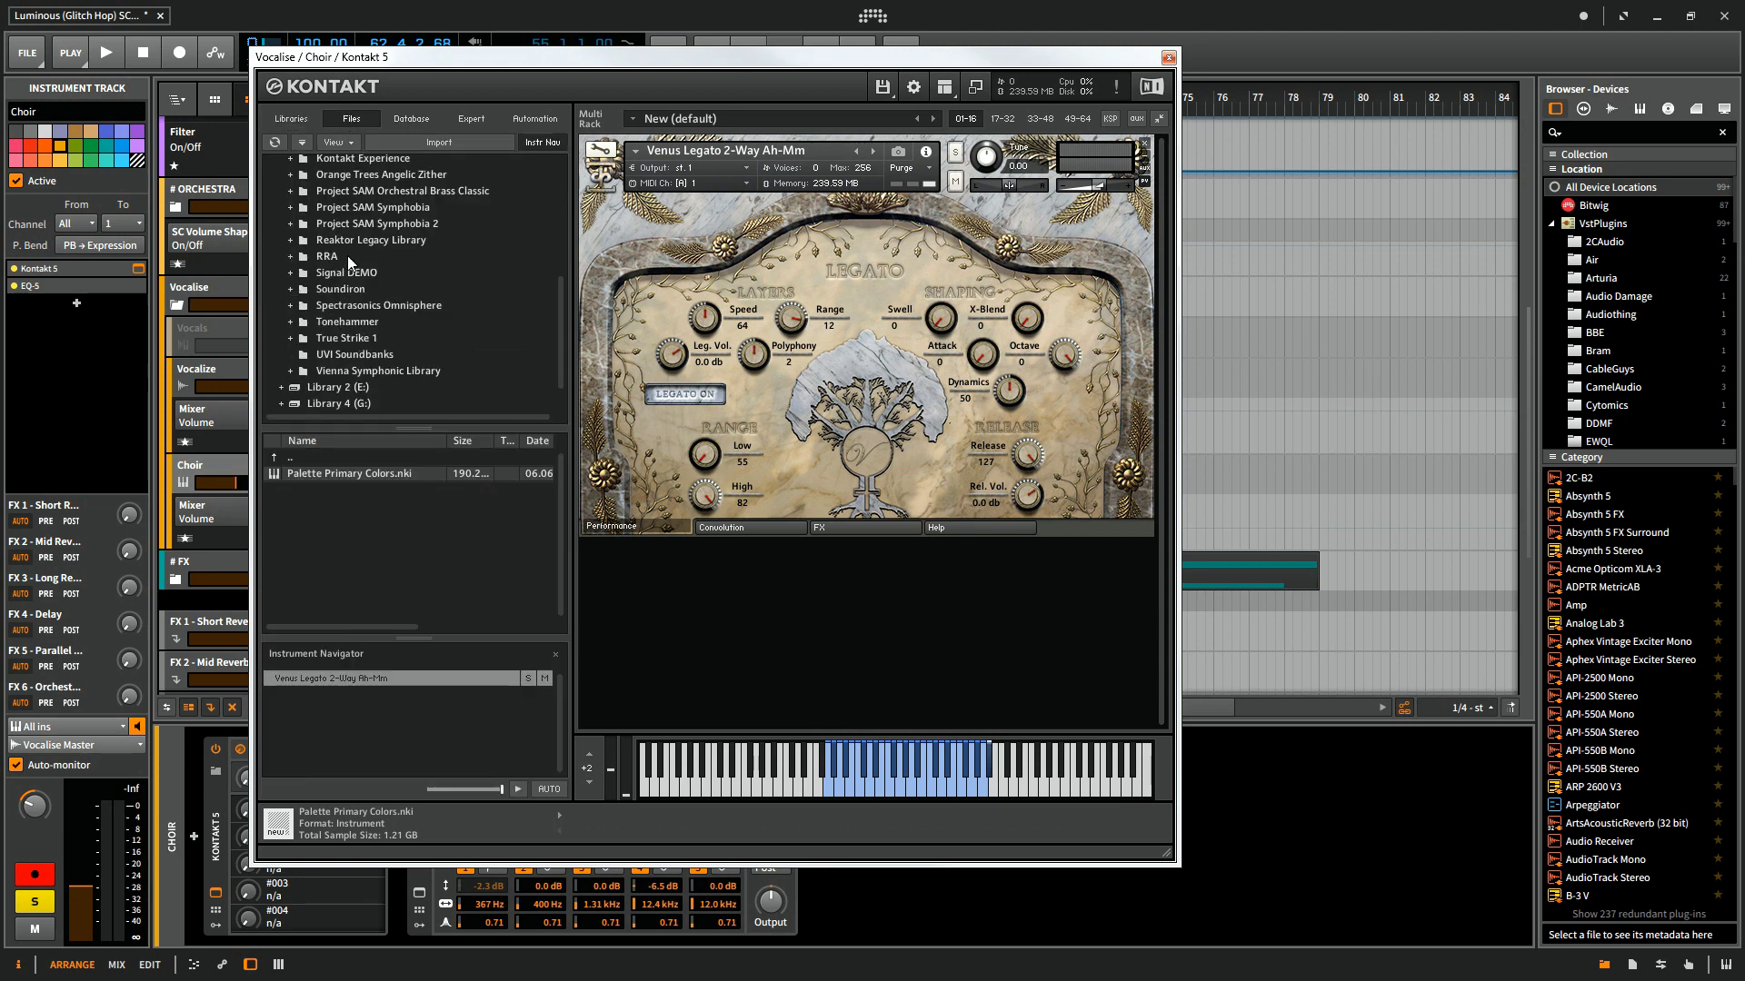
pyautogui.scroll(3, 351, 338)
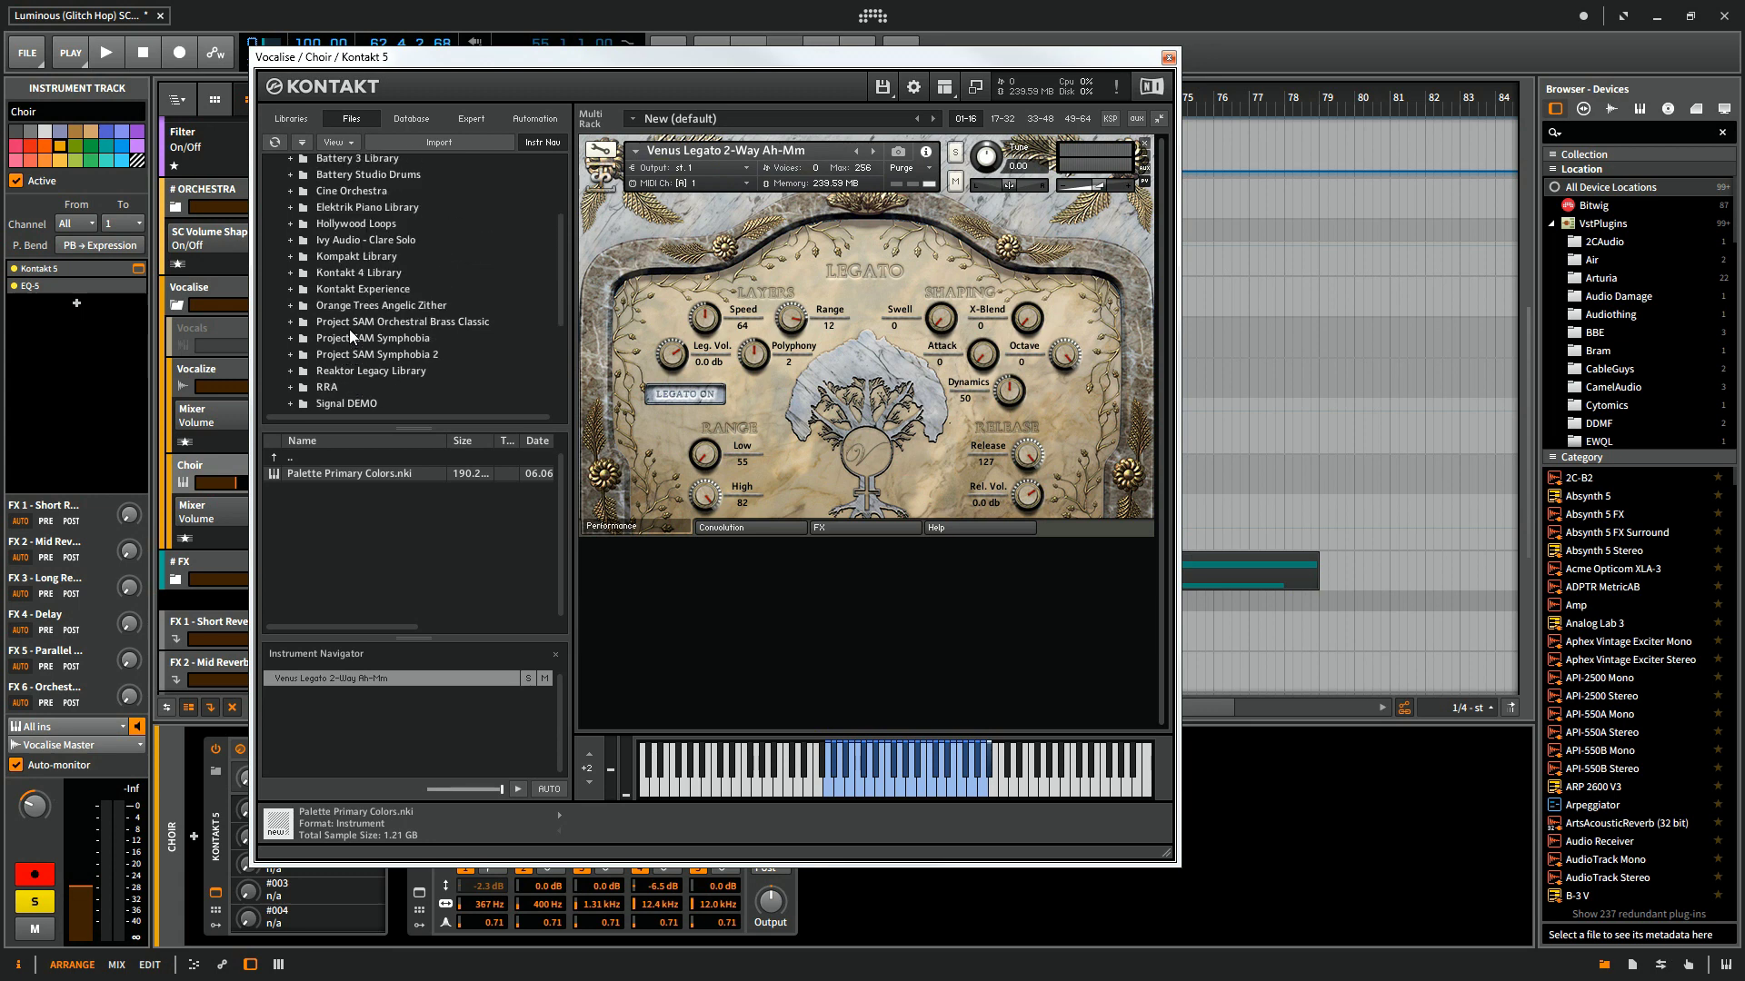
pyautogui.scroll(1, 349, 329)
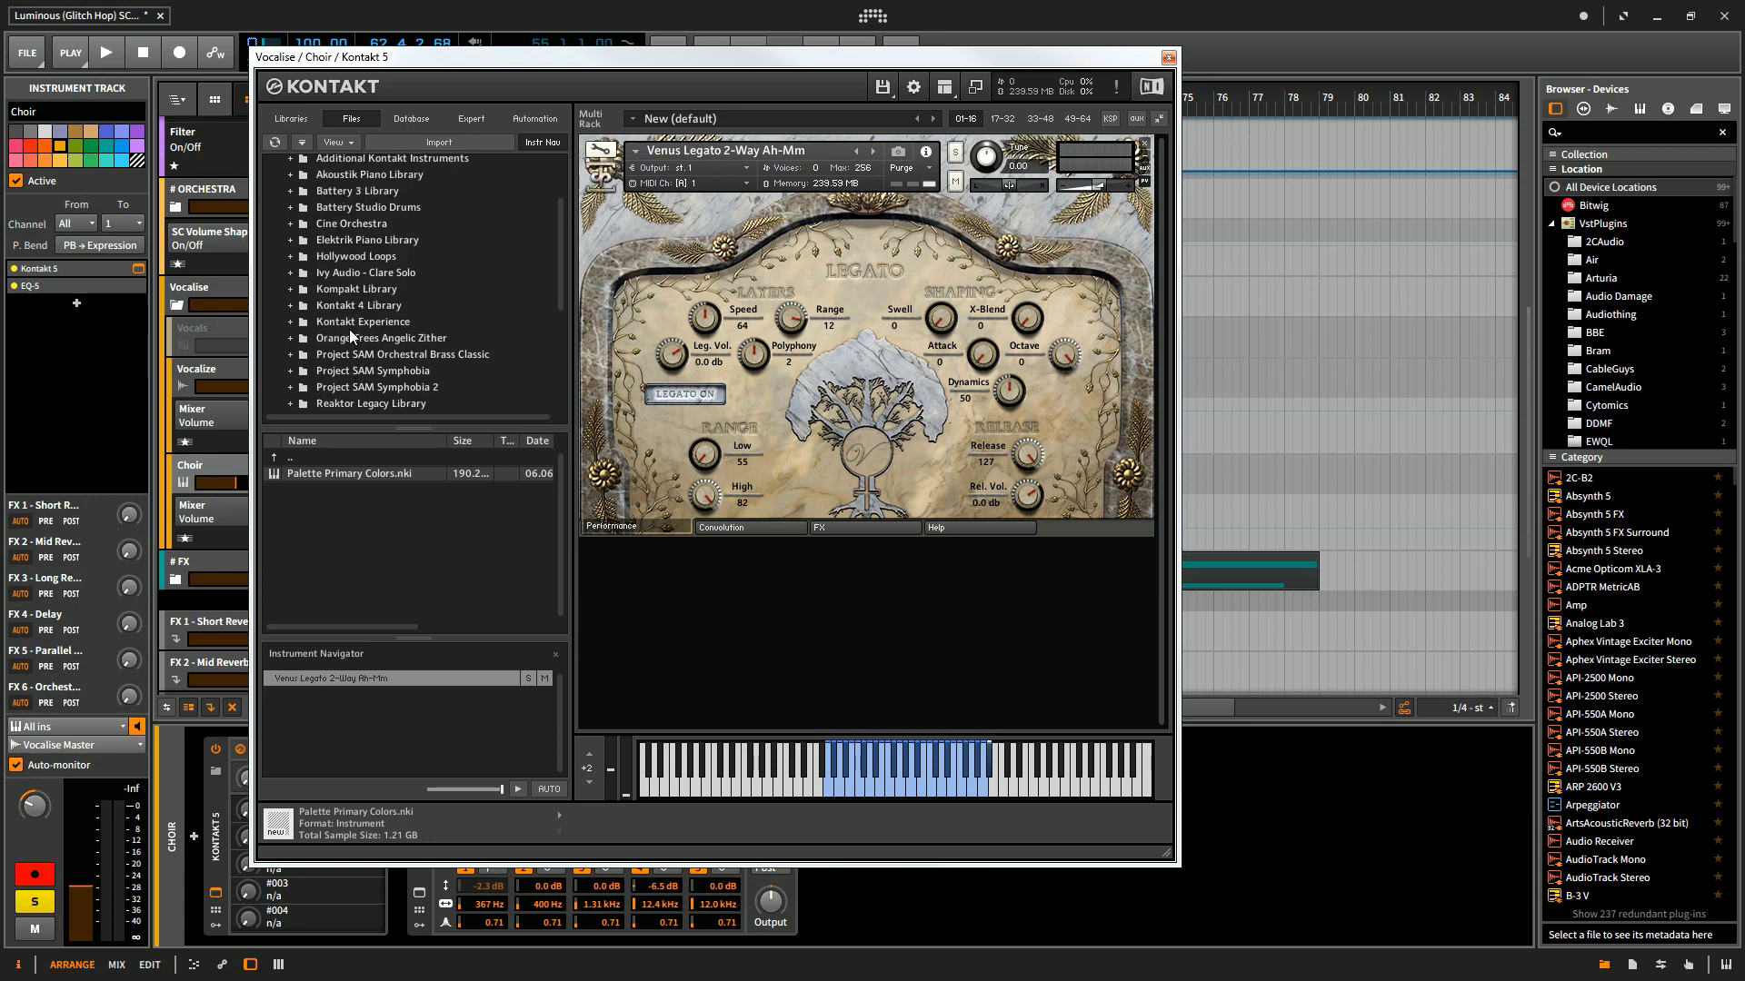
pyautogui.scroll(3, 349, 329)
pyautogui.click(281, 227)
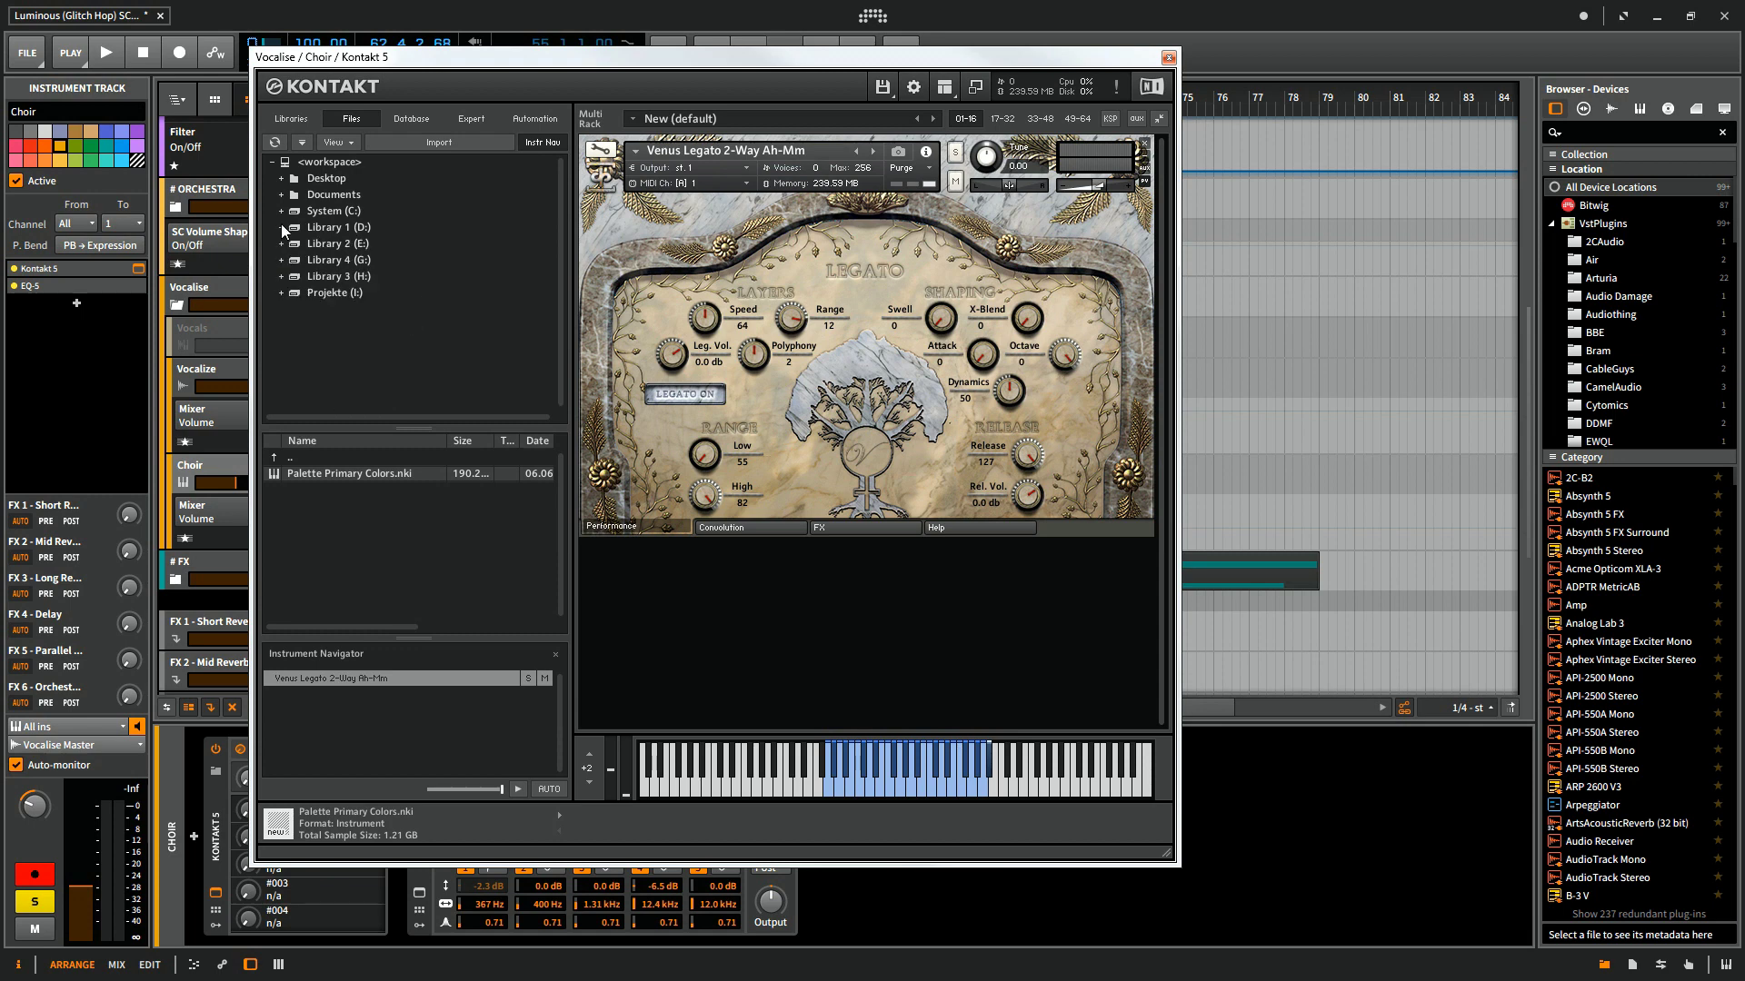
pyautogui.click(281, 243)
pyautogui.click(281, 243)
pyautogui.click(281, 260)
pyautogui.click(281, 260)
pyautogui.click(280, 276)
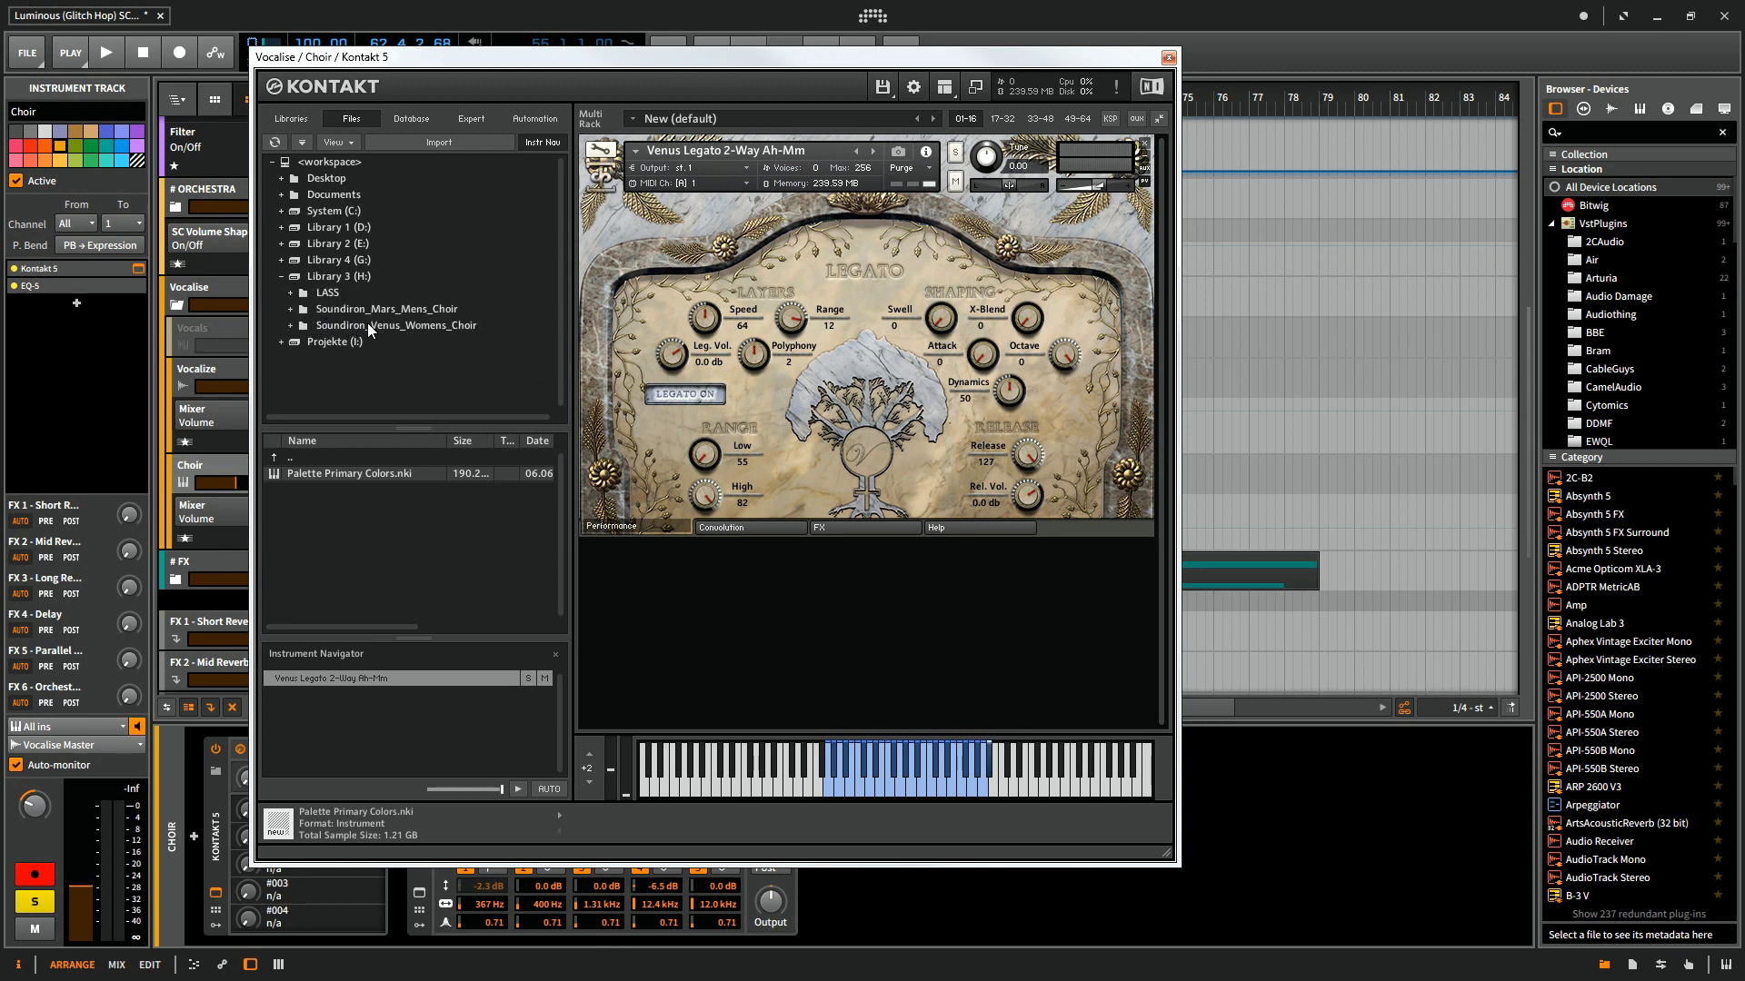
pyautogui.click(292, 119)
pyautogui.moveTo(667, 65); pyautogui.dragTo(746, 96)
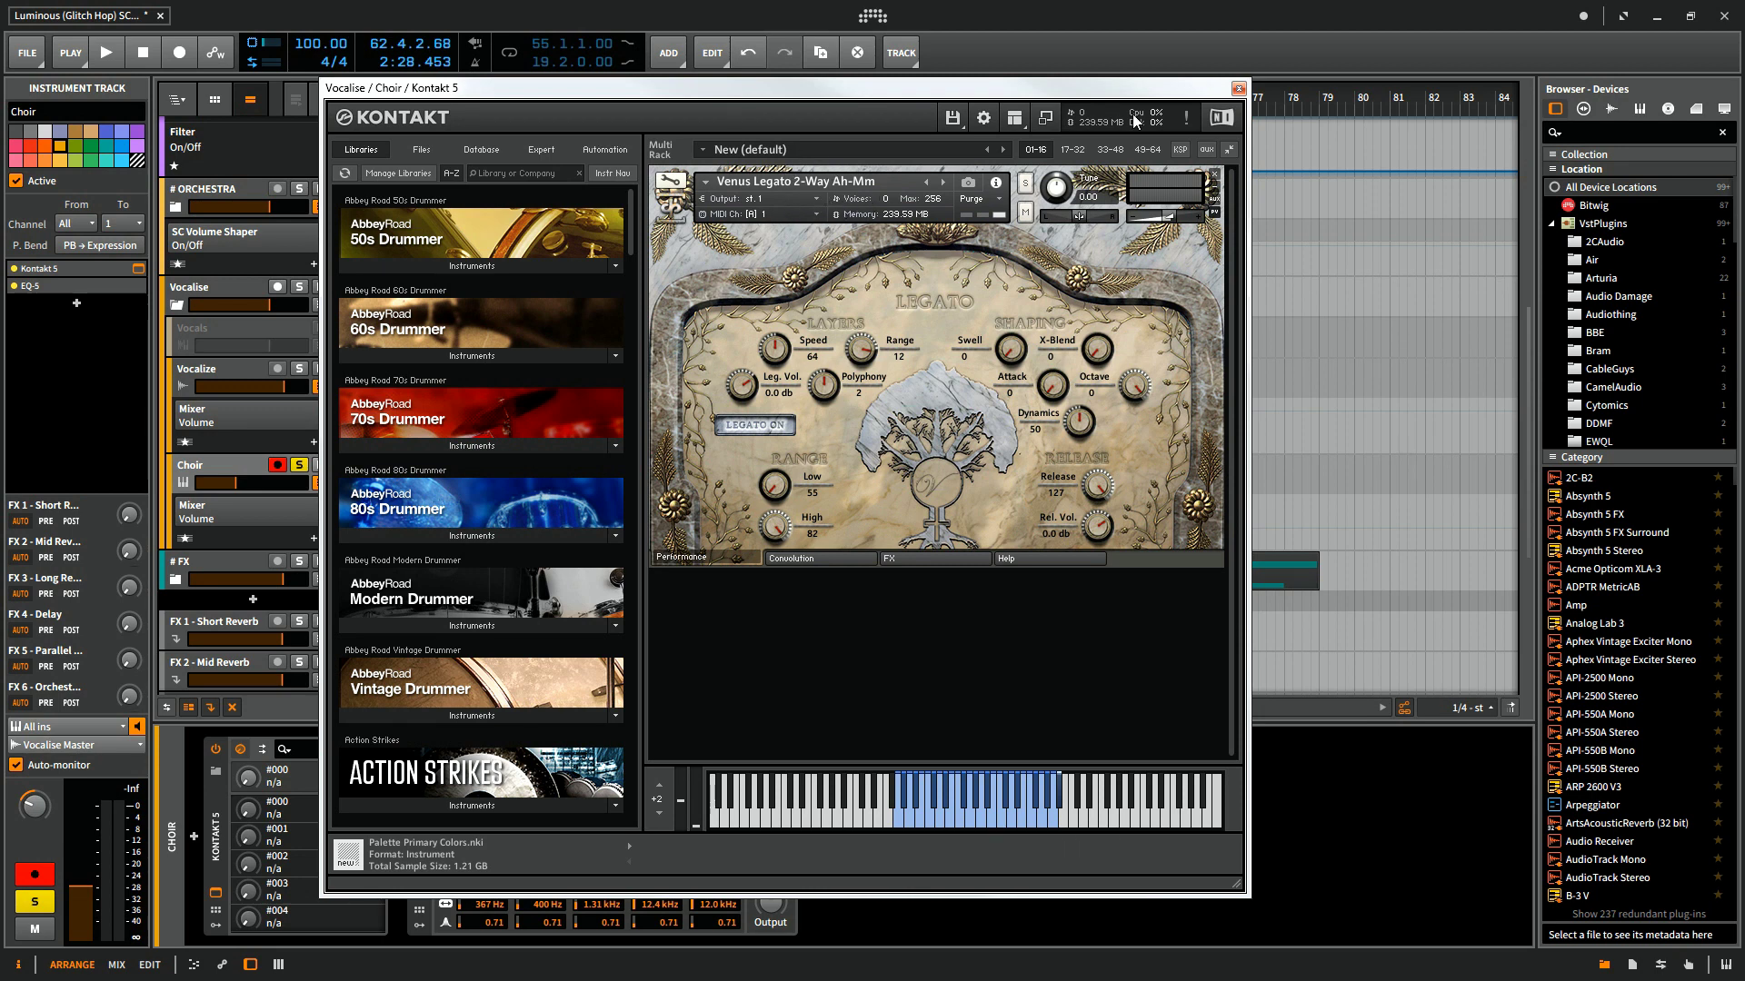
# Step: Close the Kontakt 5 window and audition the soloed Choir track from 61.1.1
pyautogui.click(1238, 89)
pyautogui.press('space')
pyautogui.press('space')
pyautogui.click(685, 483)
pyautogui.press('space')
pyautogui.scroll(3, 696, 507)
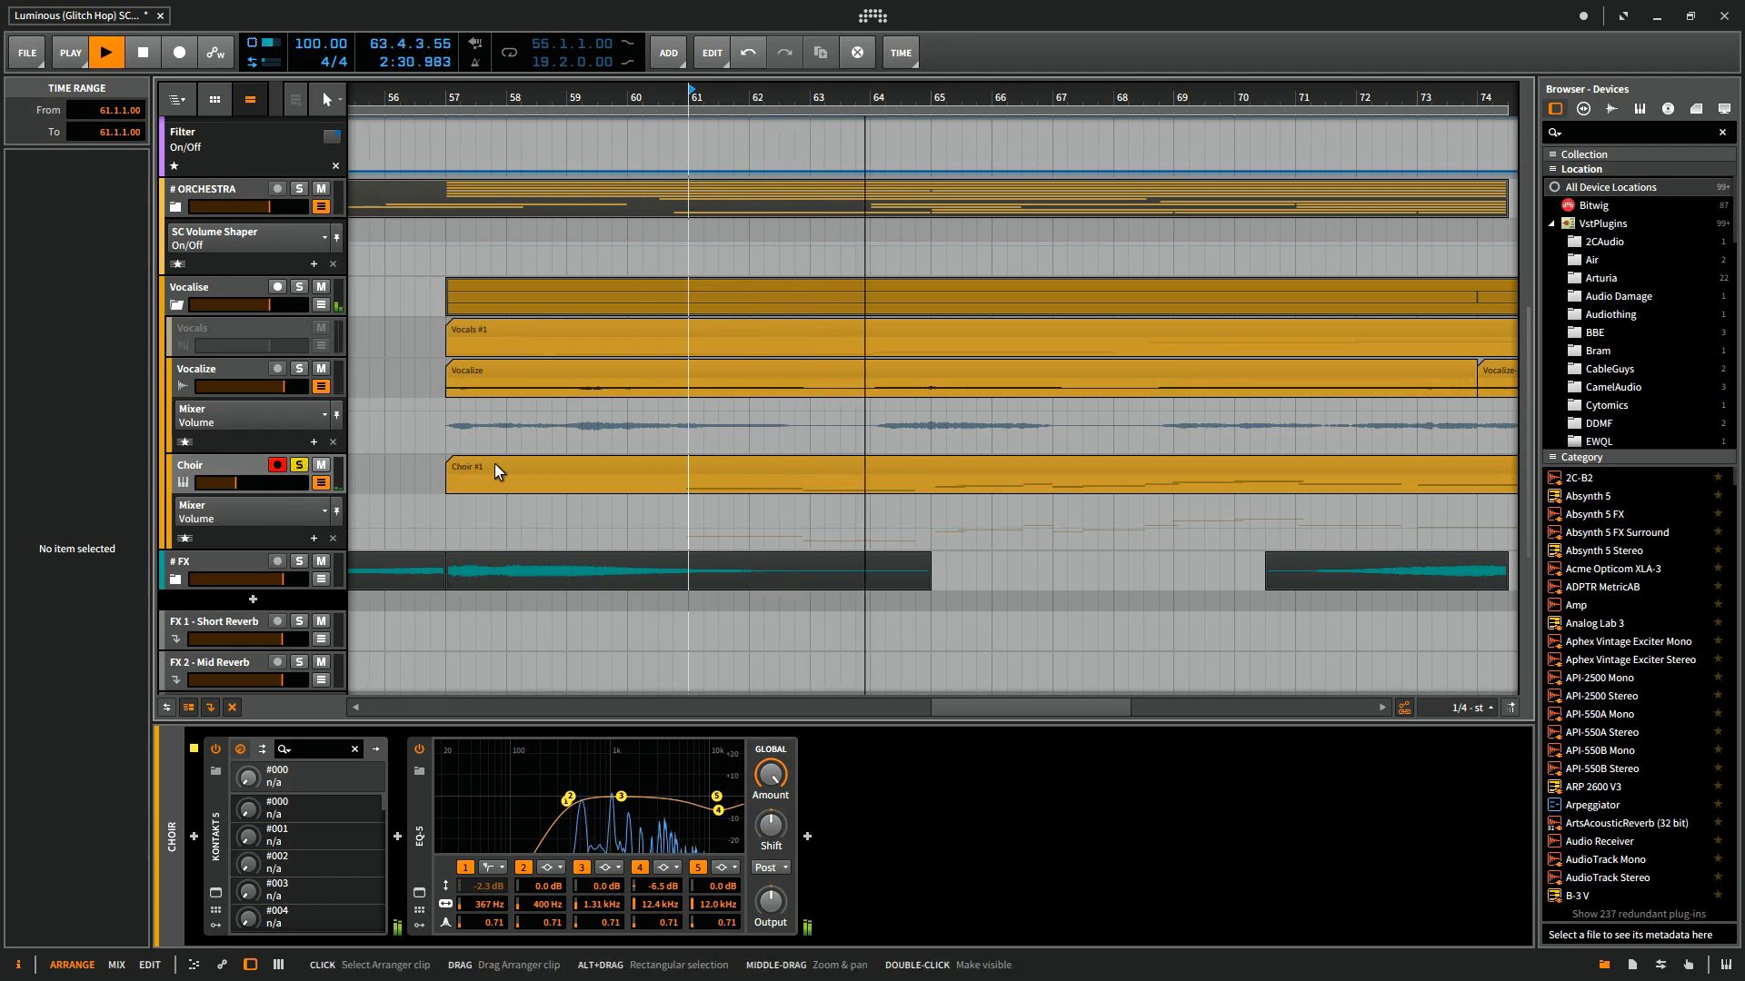
# Step: Make the Choir track taller and add Vocalize to the solo during playback, stopping playback
pyautogui.moveTo(243, 491); pyautogui.dragTo(225, 592)
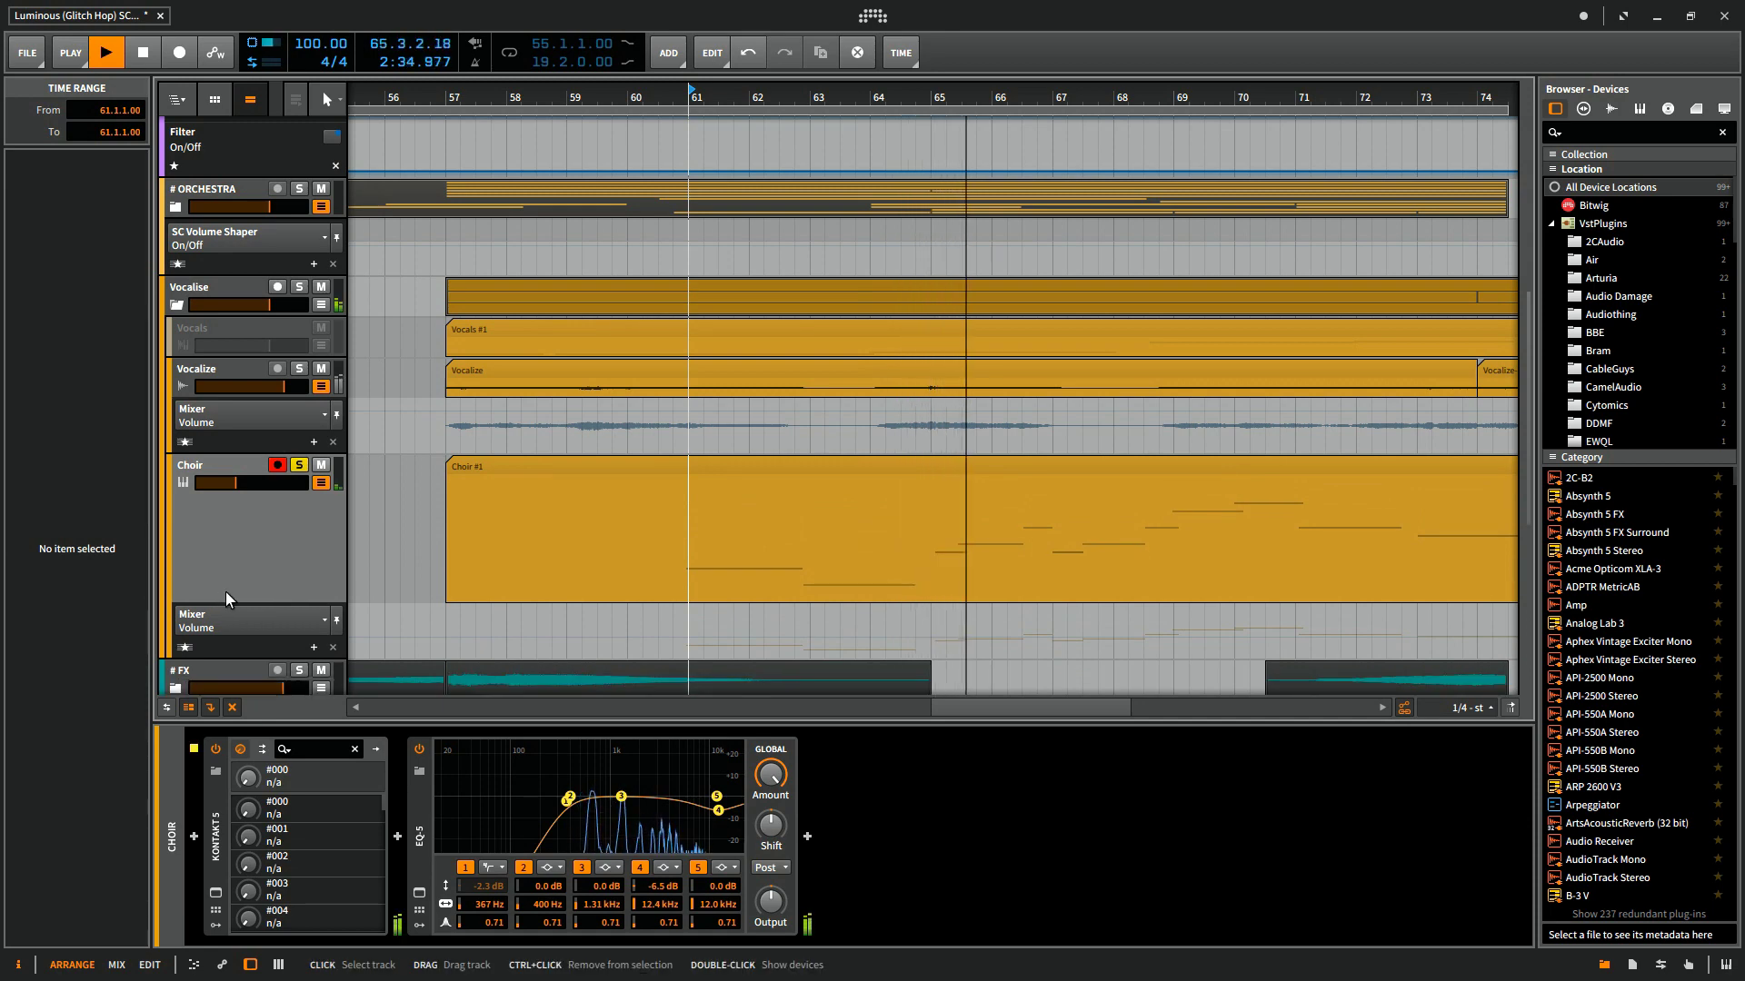
pyautogui.click(300, 369)
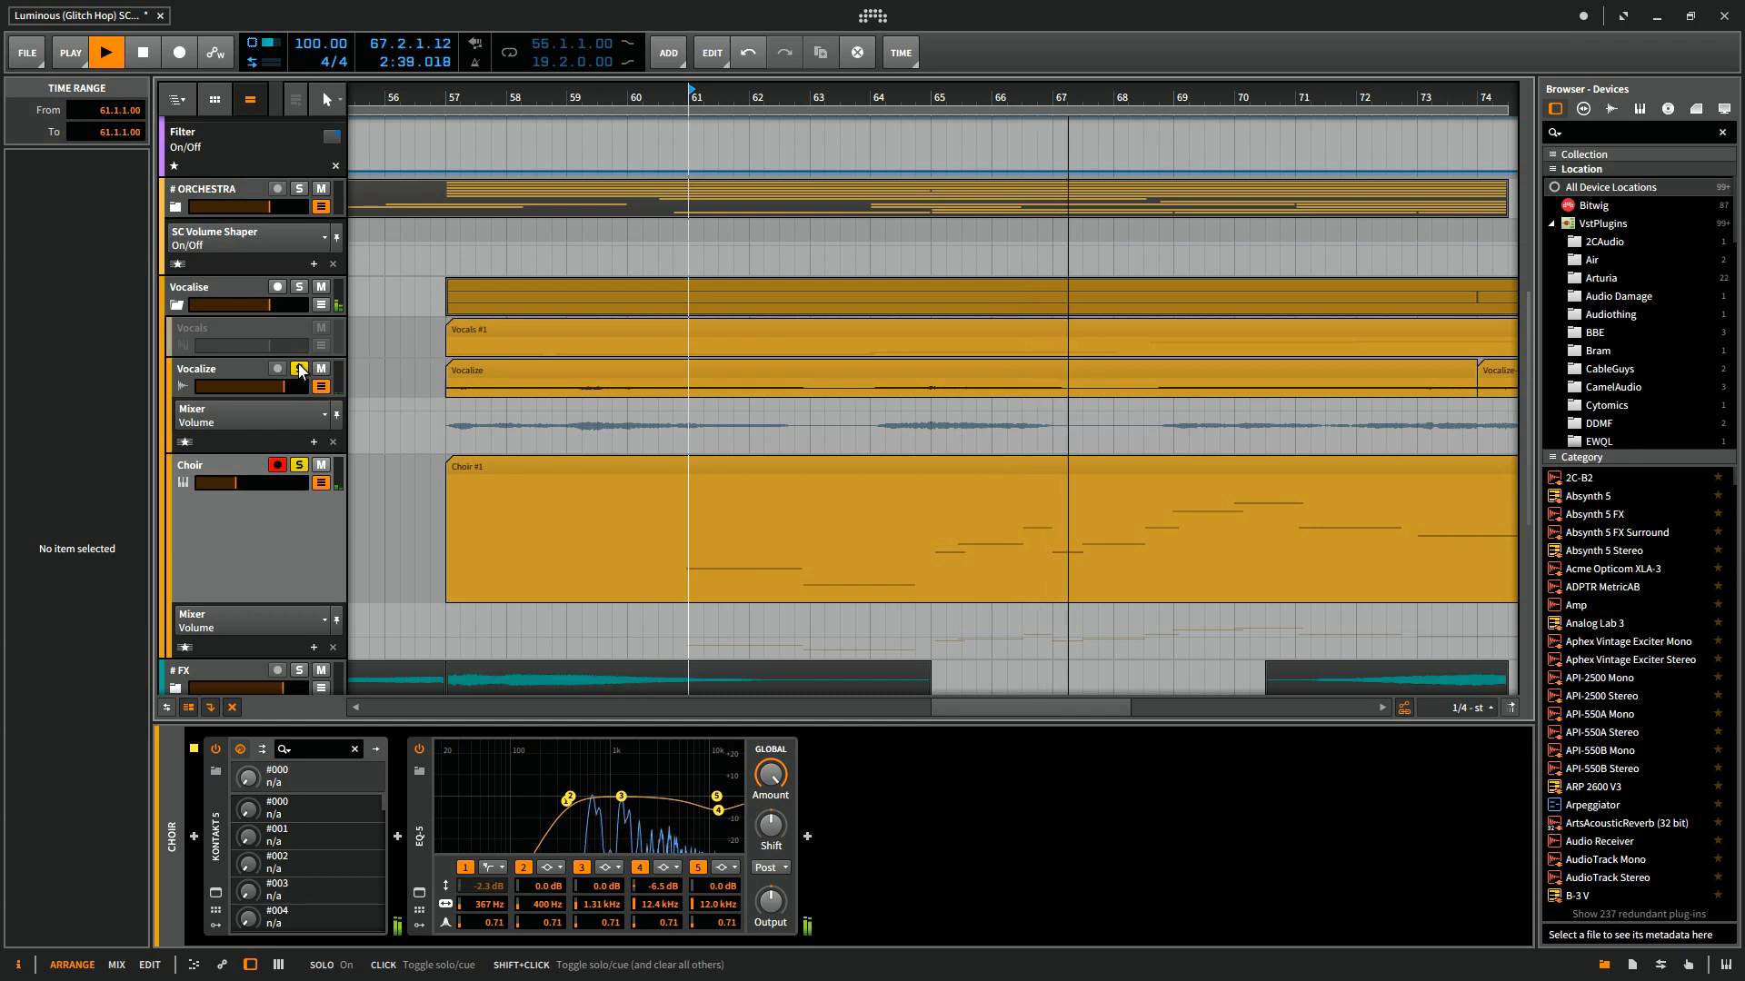
pyautogui.press('space')
# Step: Unfold the ORCHESTRA group and play from 61.1.1 while looking through its tracks down to the Choir, stopping playback
pyautogui.scroll(2, 263, 467)
pyautogui.scroll(-2, 261, 465)
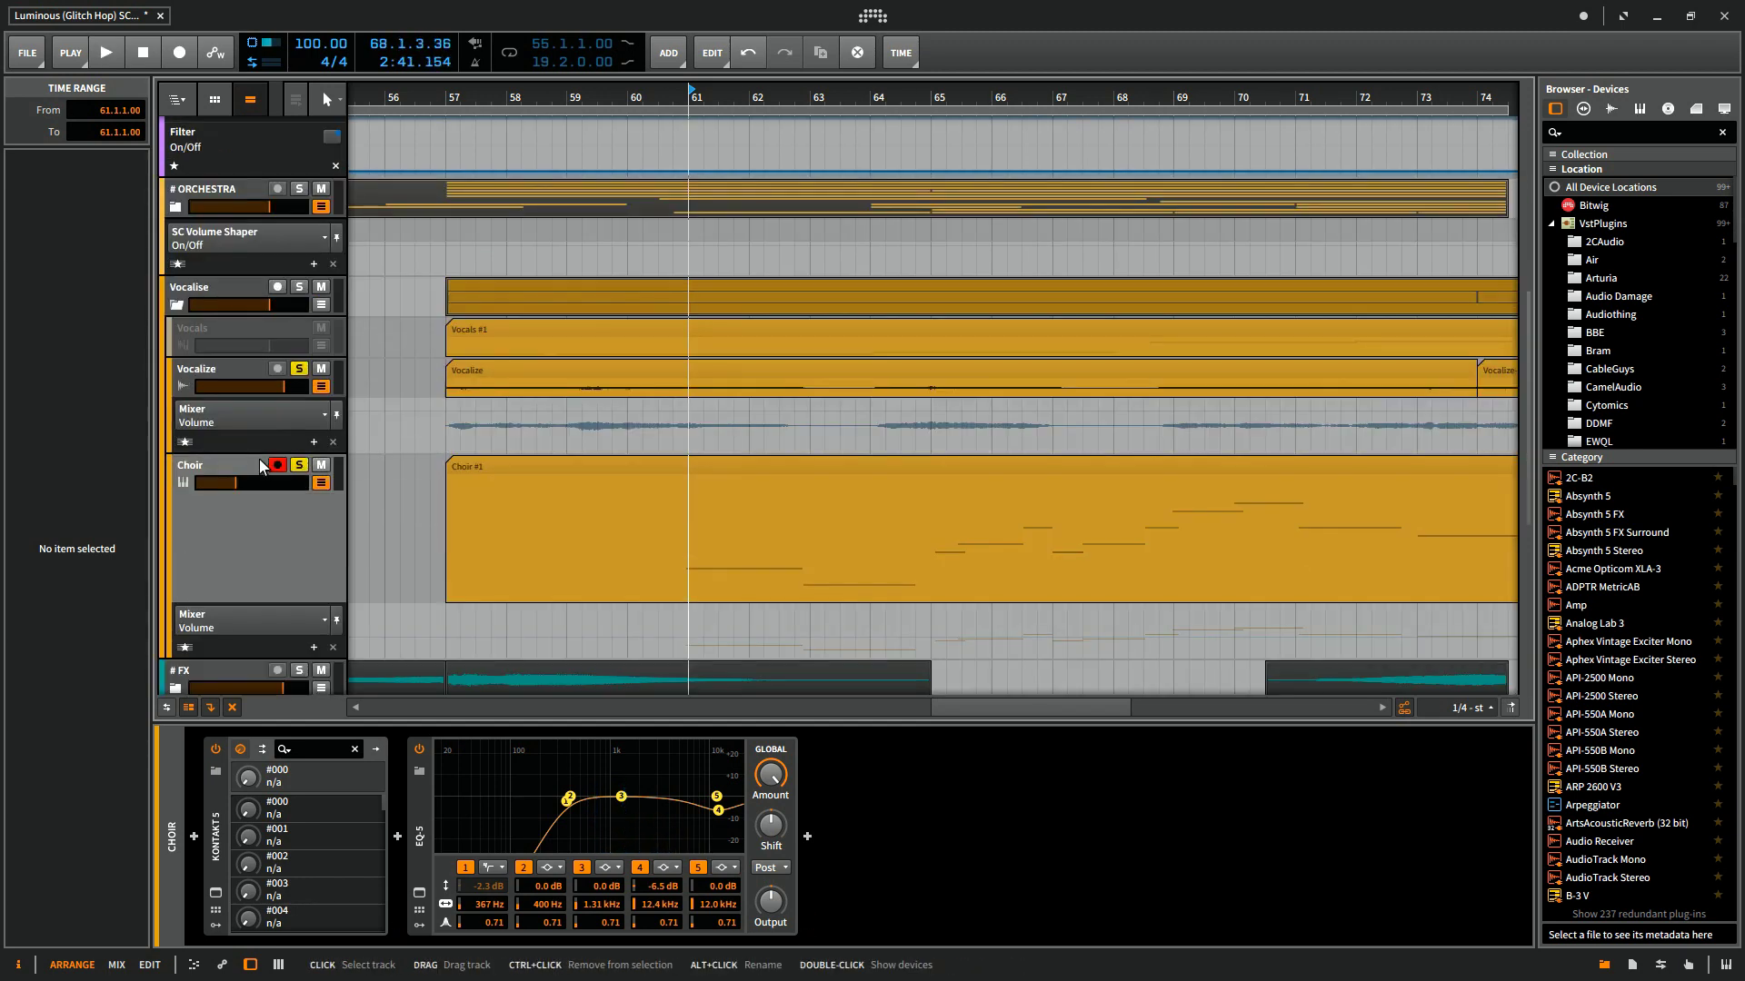
pyautogui.scroll(-2, 259, 461)
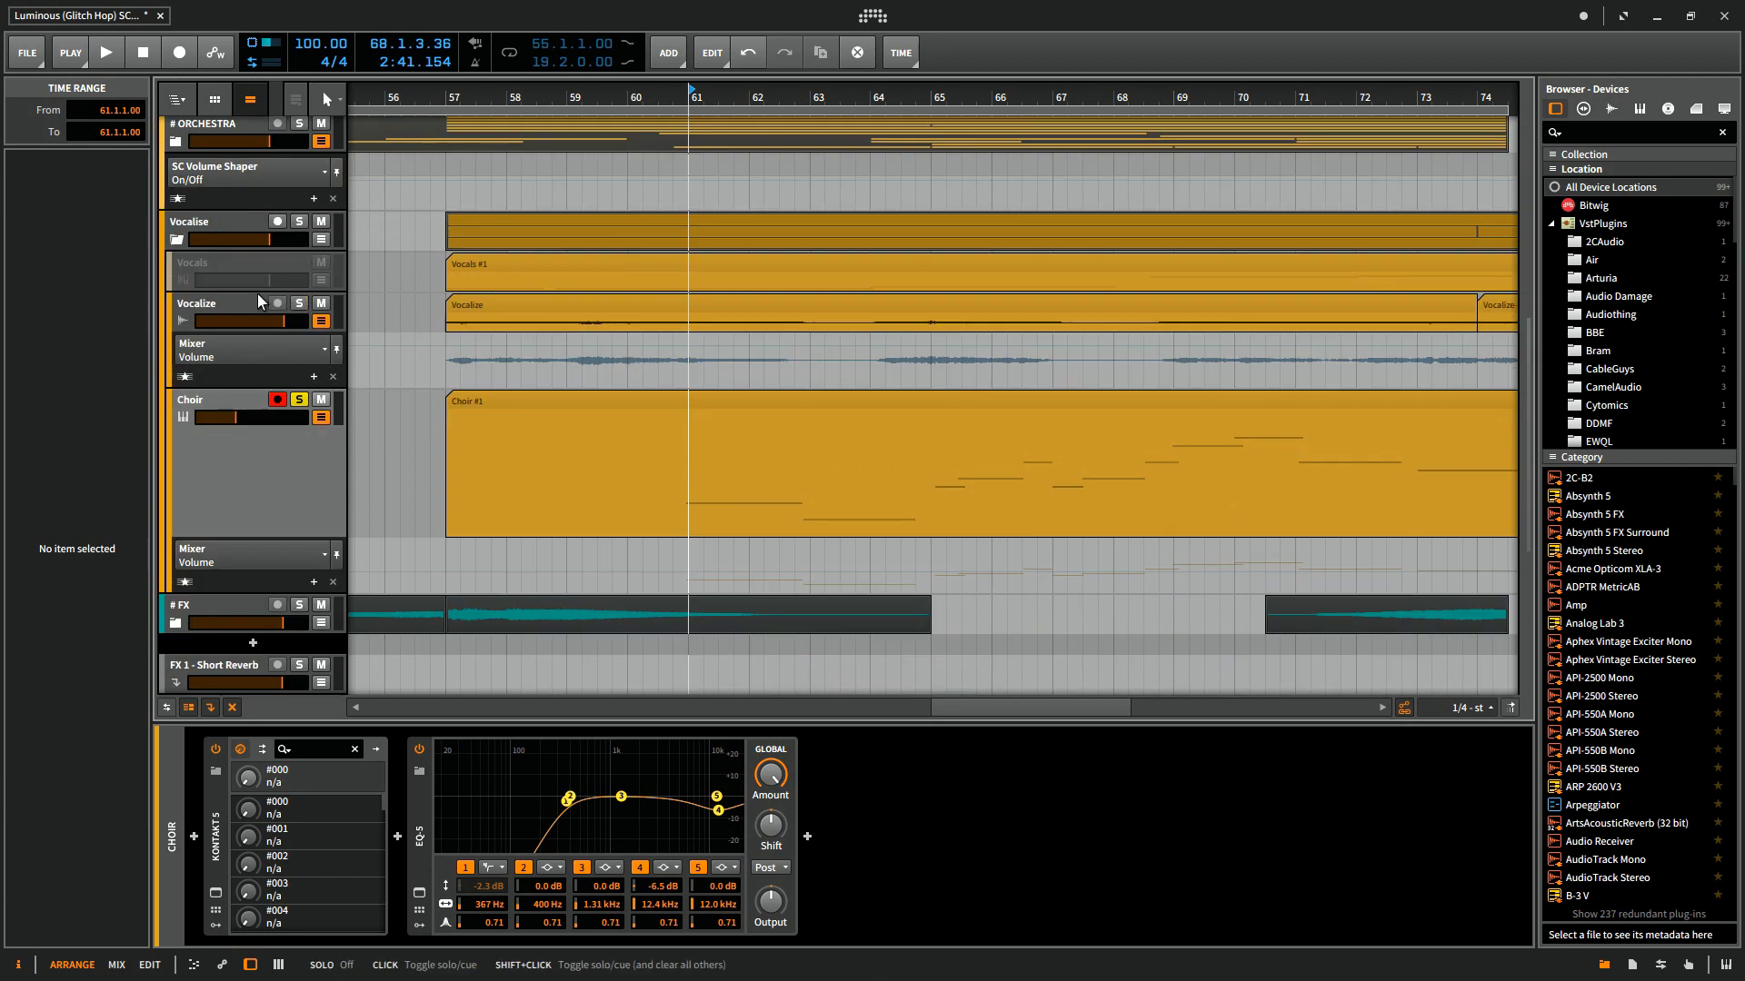
pyautogui.scroll(4, 200, 232)
pyautogui.click(178, 273)
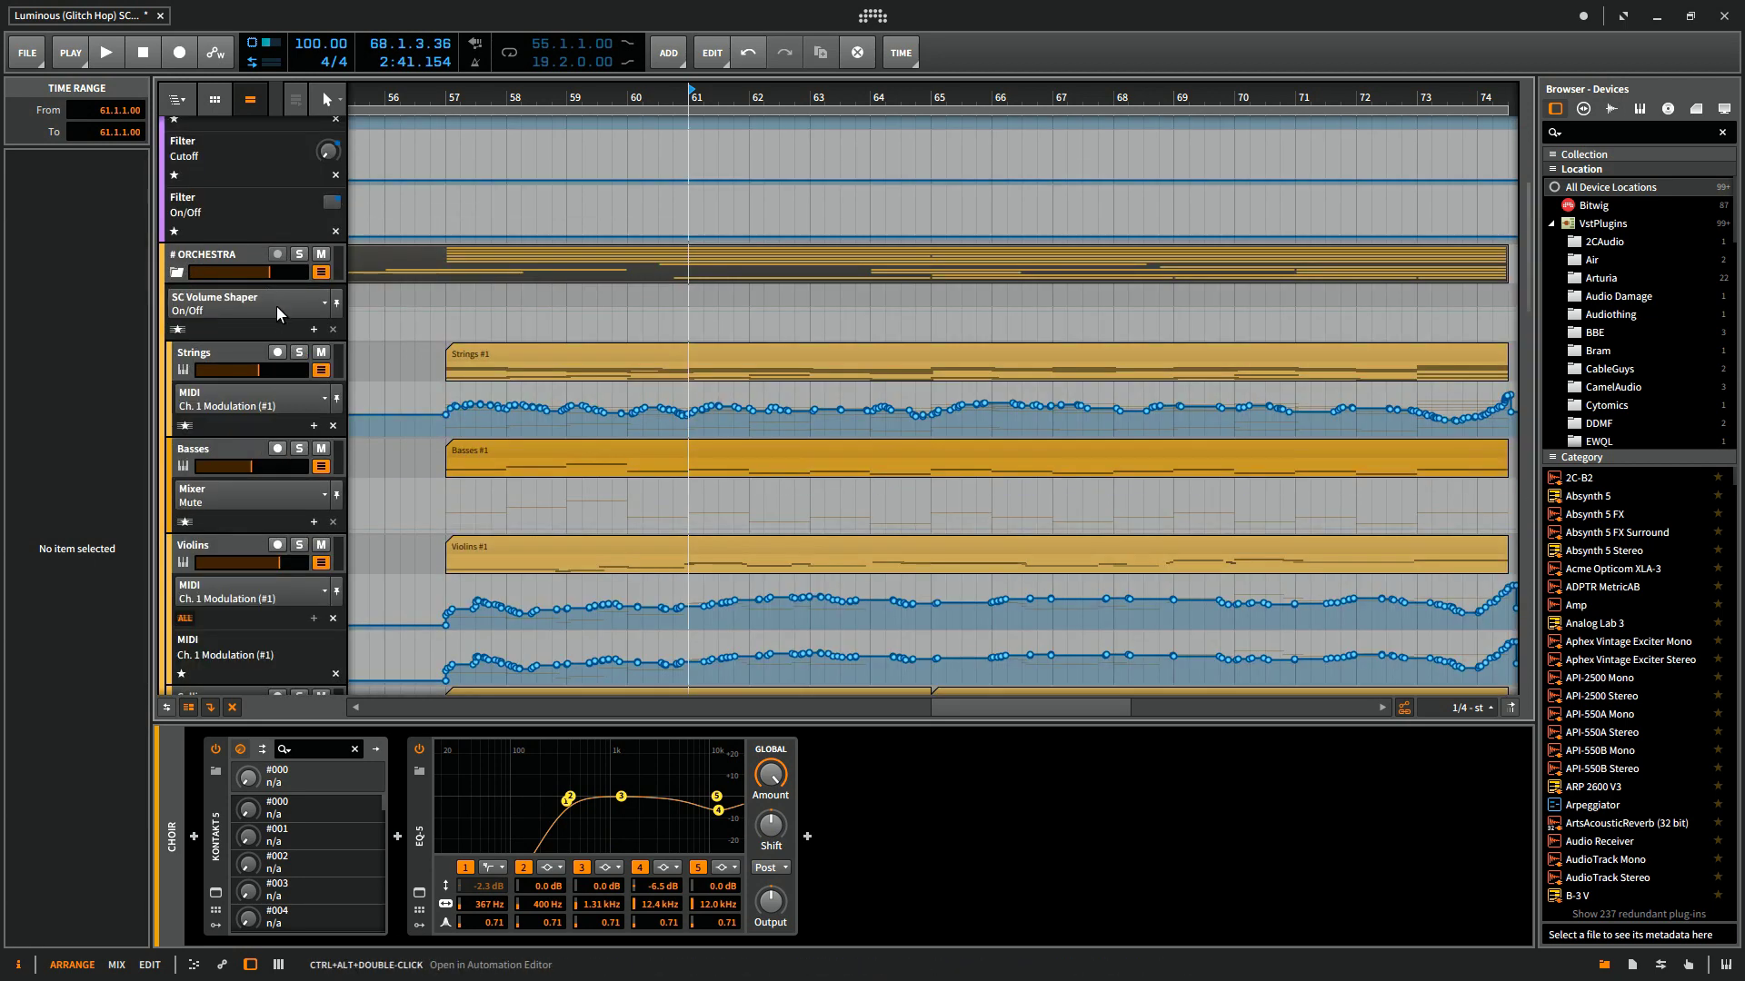
pyautogui.press('space')
pyautogui.scroll(-15, 591, 396)
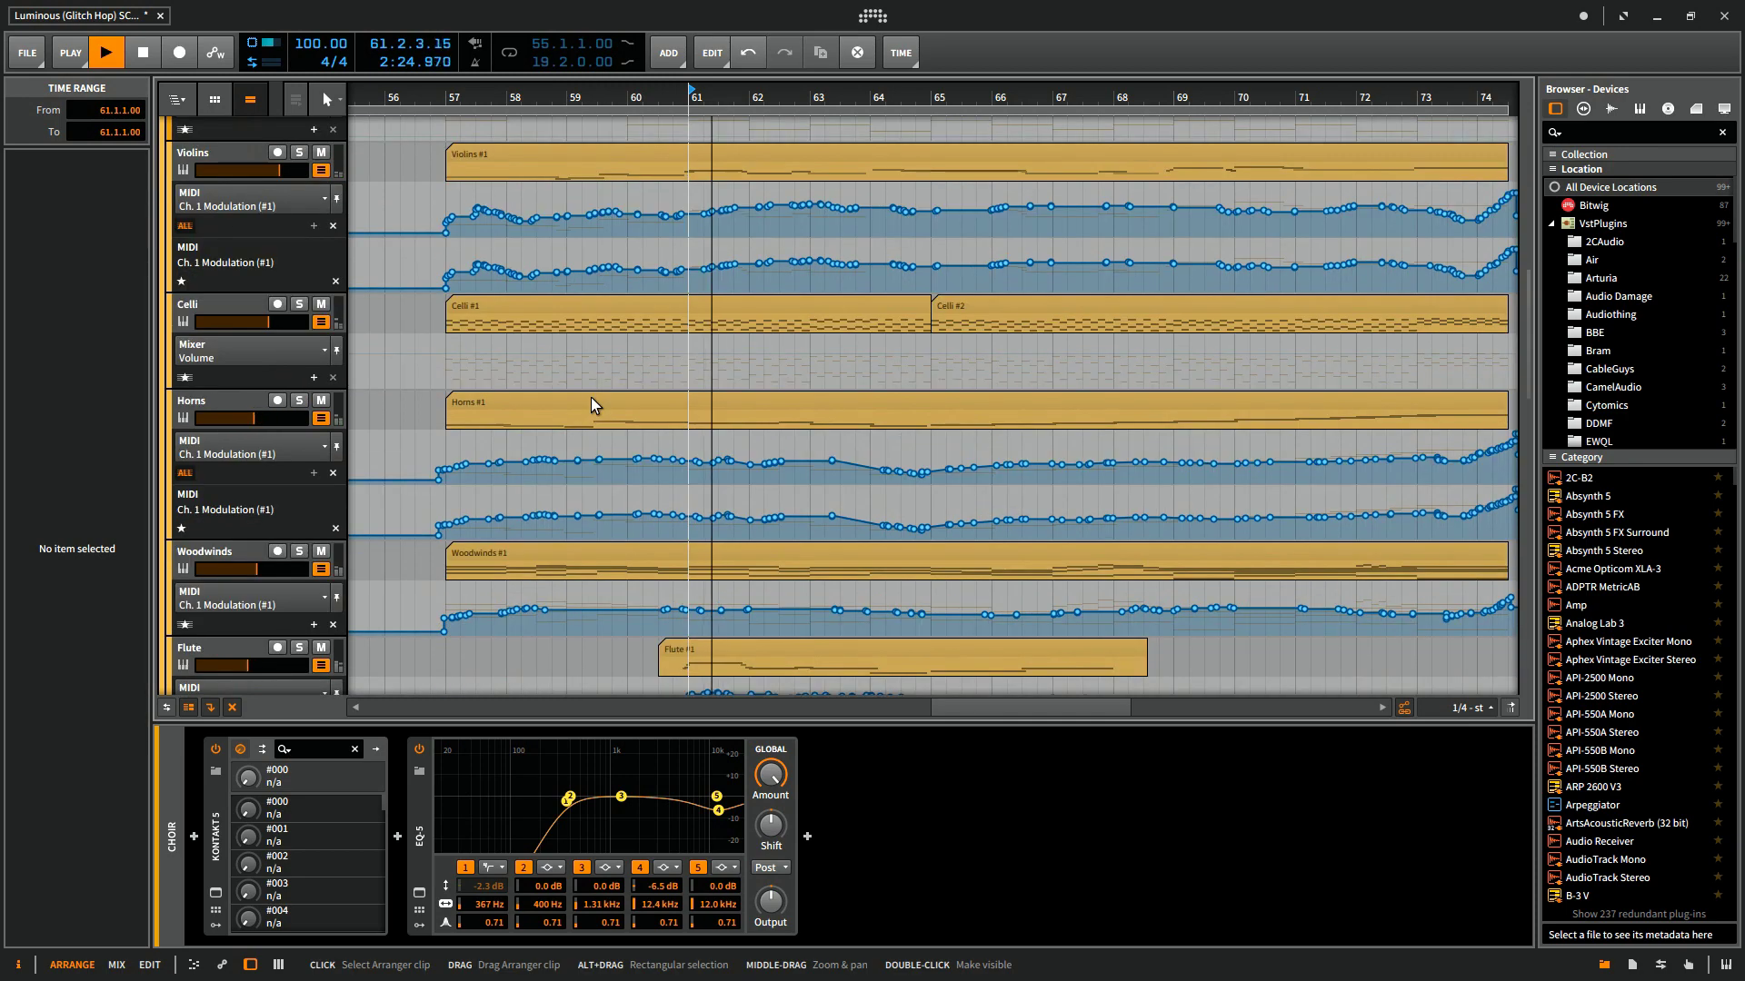
pyautogui.scroll(-14, 589, 397)
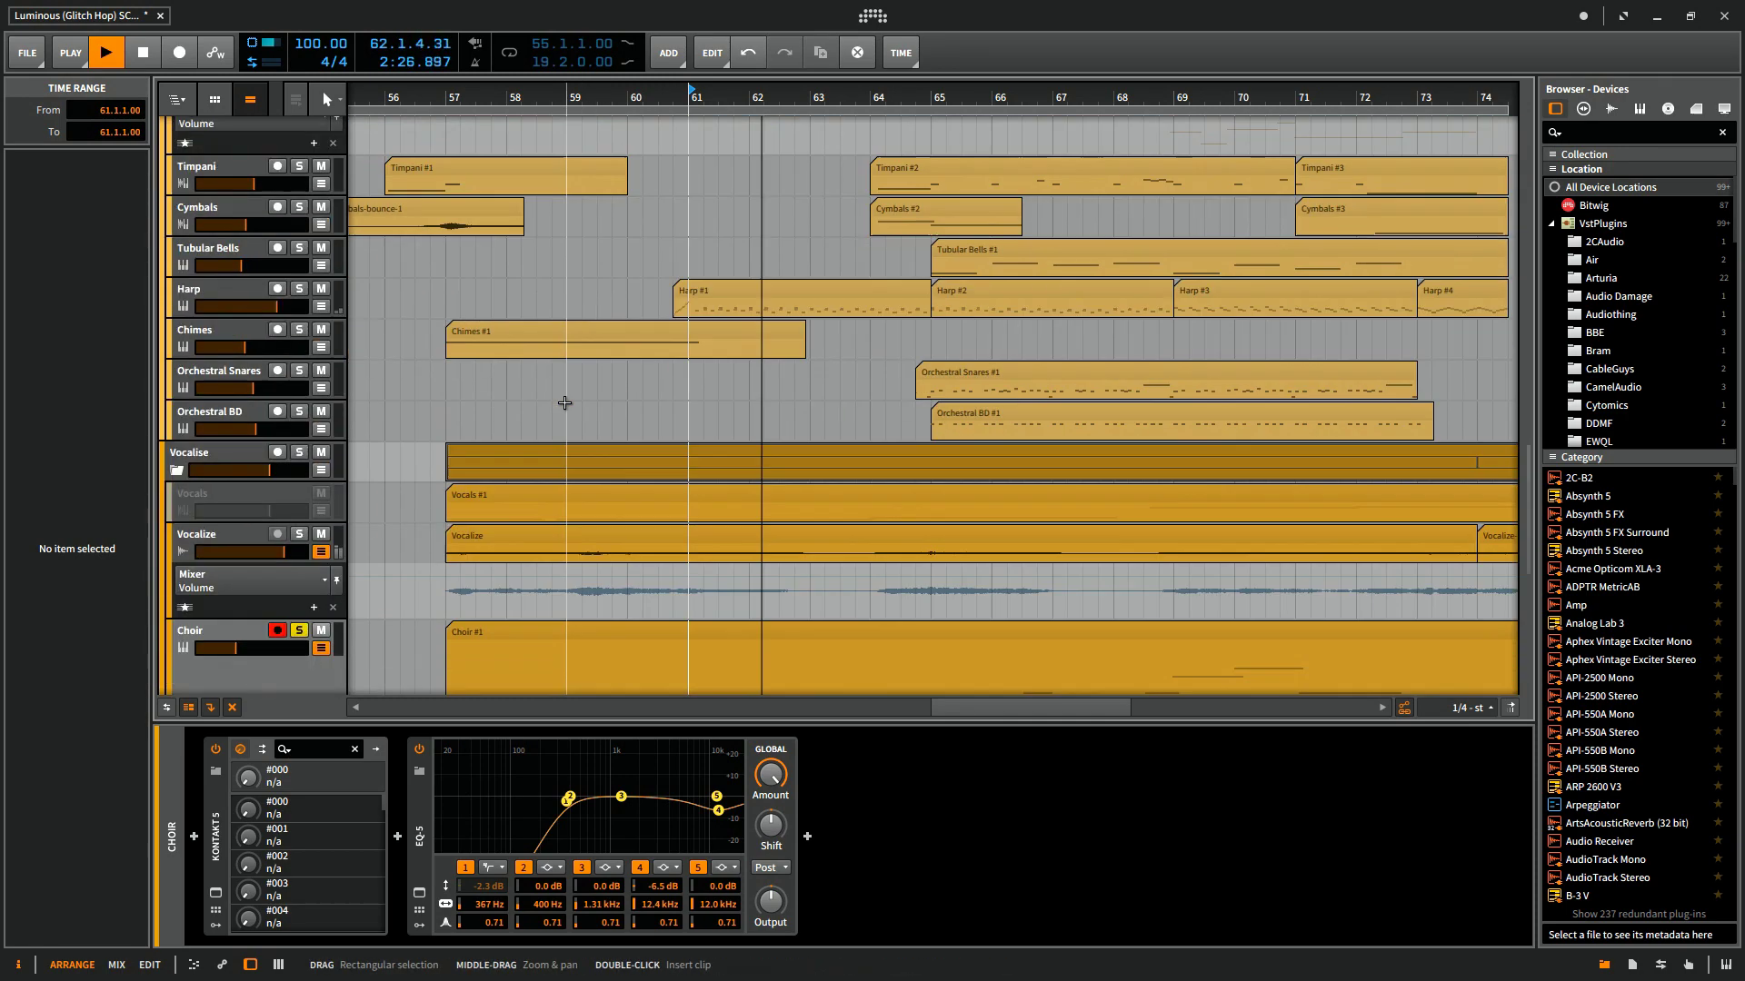
pyautogui.scroll(-5, 557, 398)
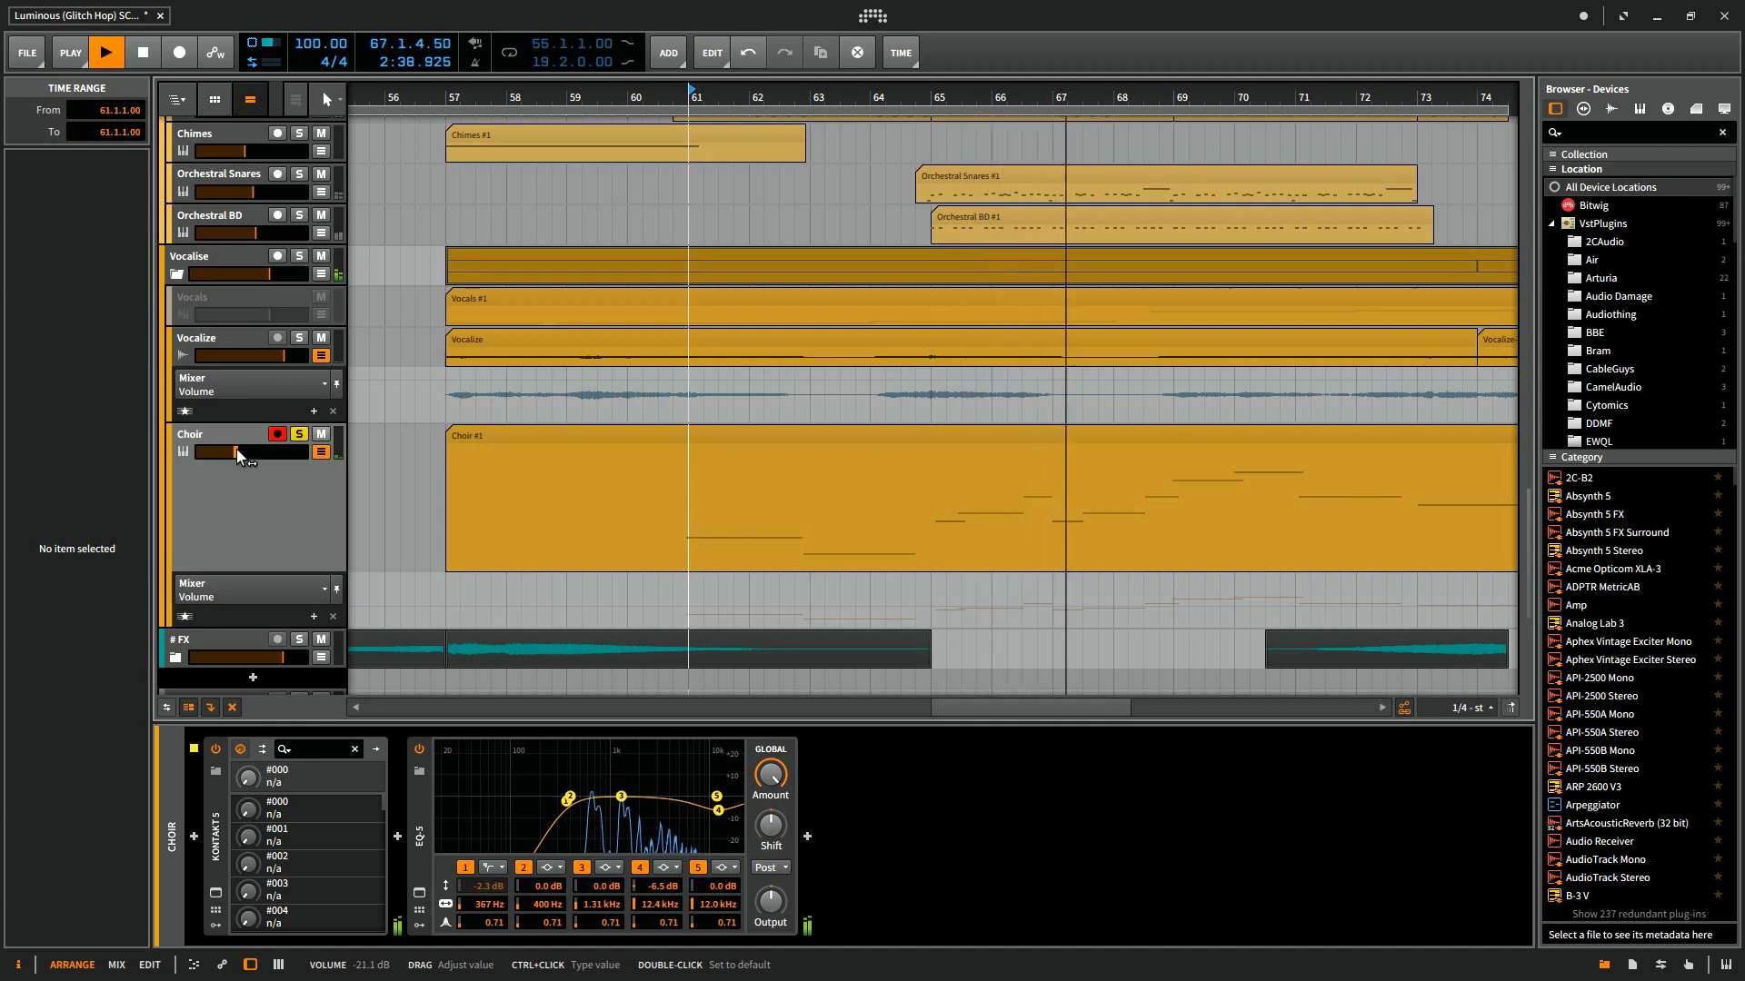
pyautogui.press('space')
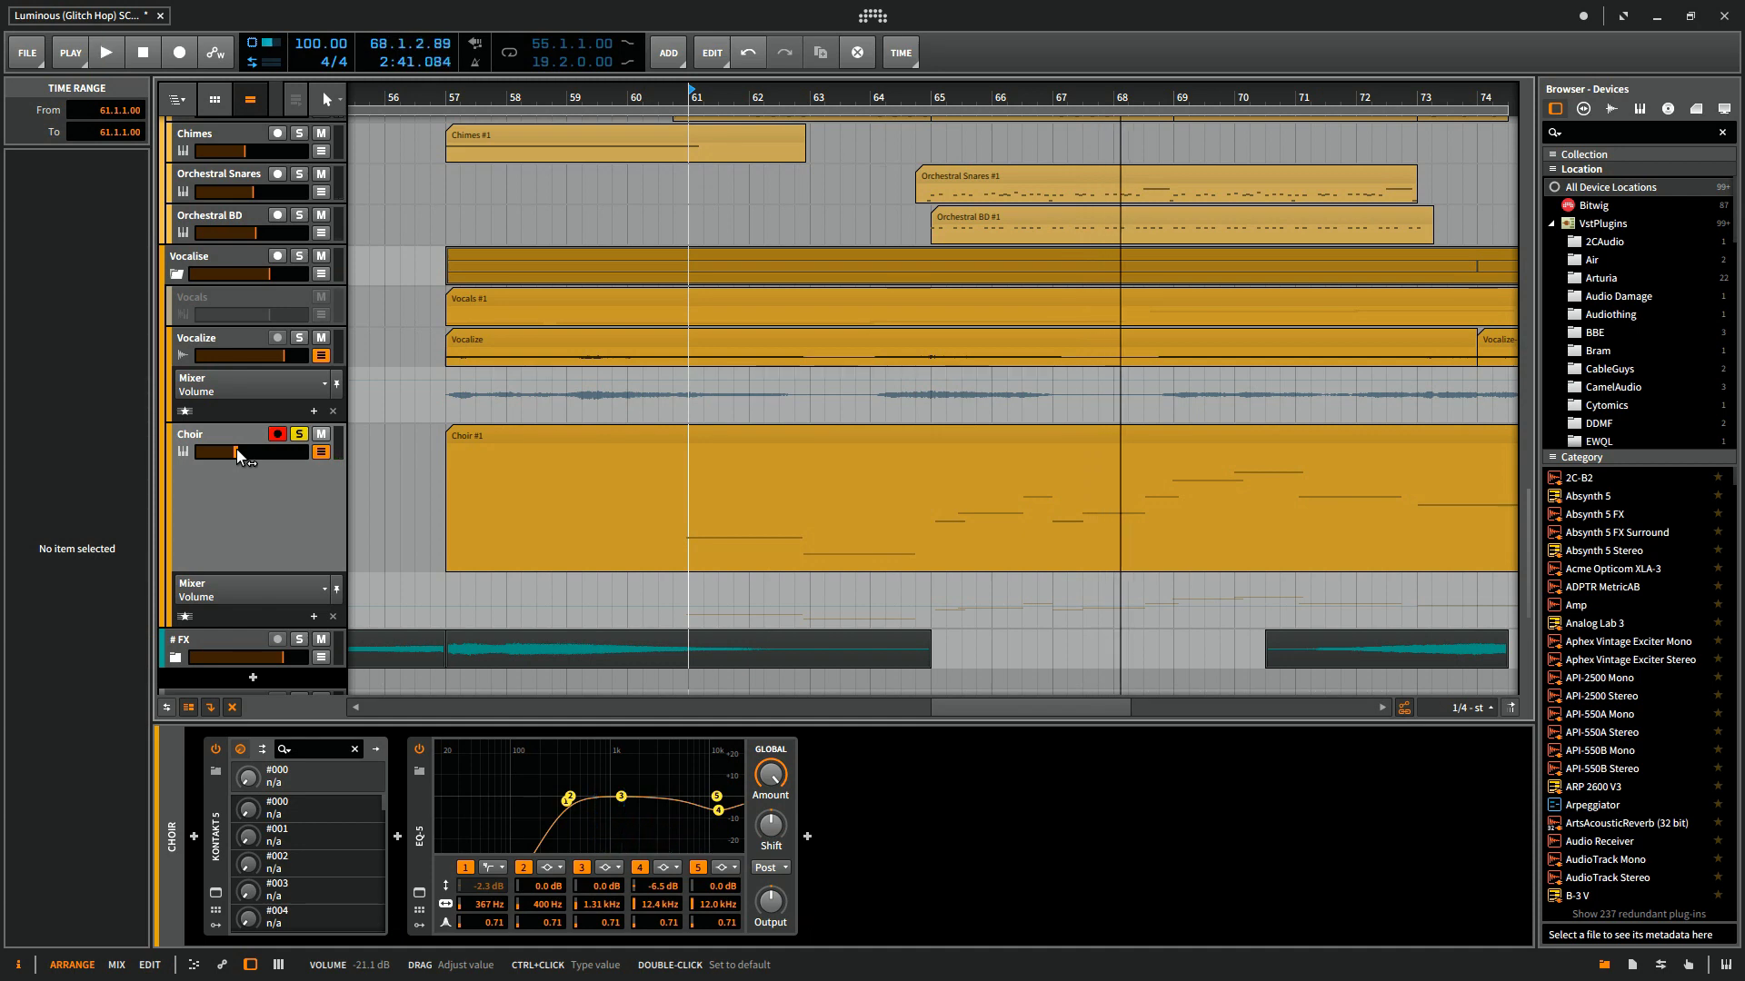
# Step: Unsolo the Choir track and fold the ORCHESTRA and Vocalise groups
pyautogui.scroll(2, 287, 496)
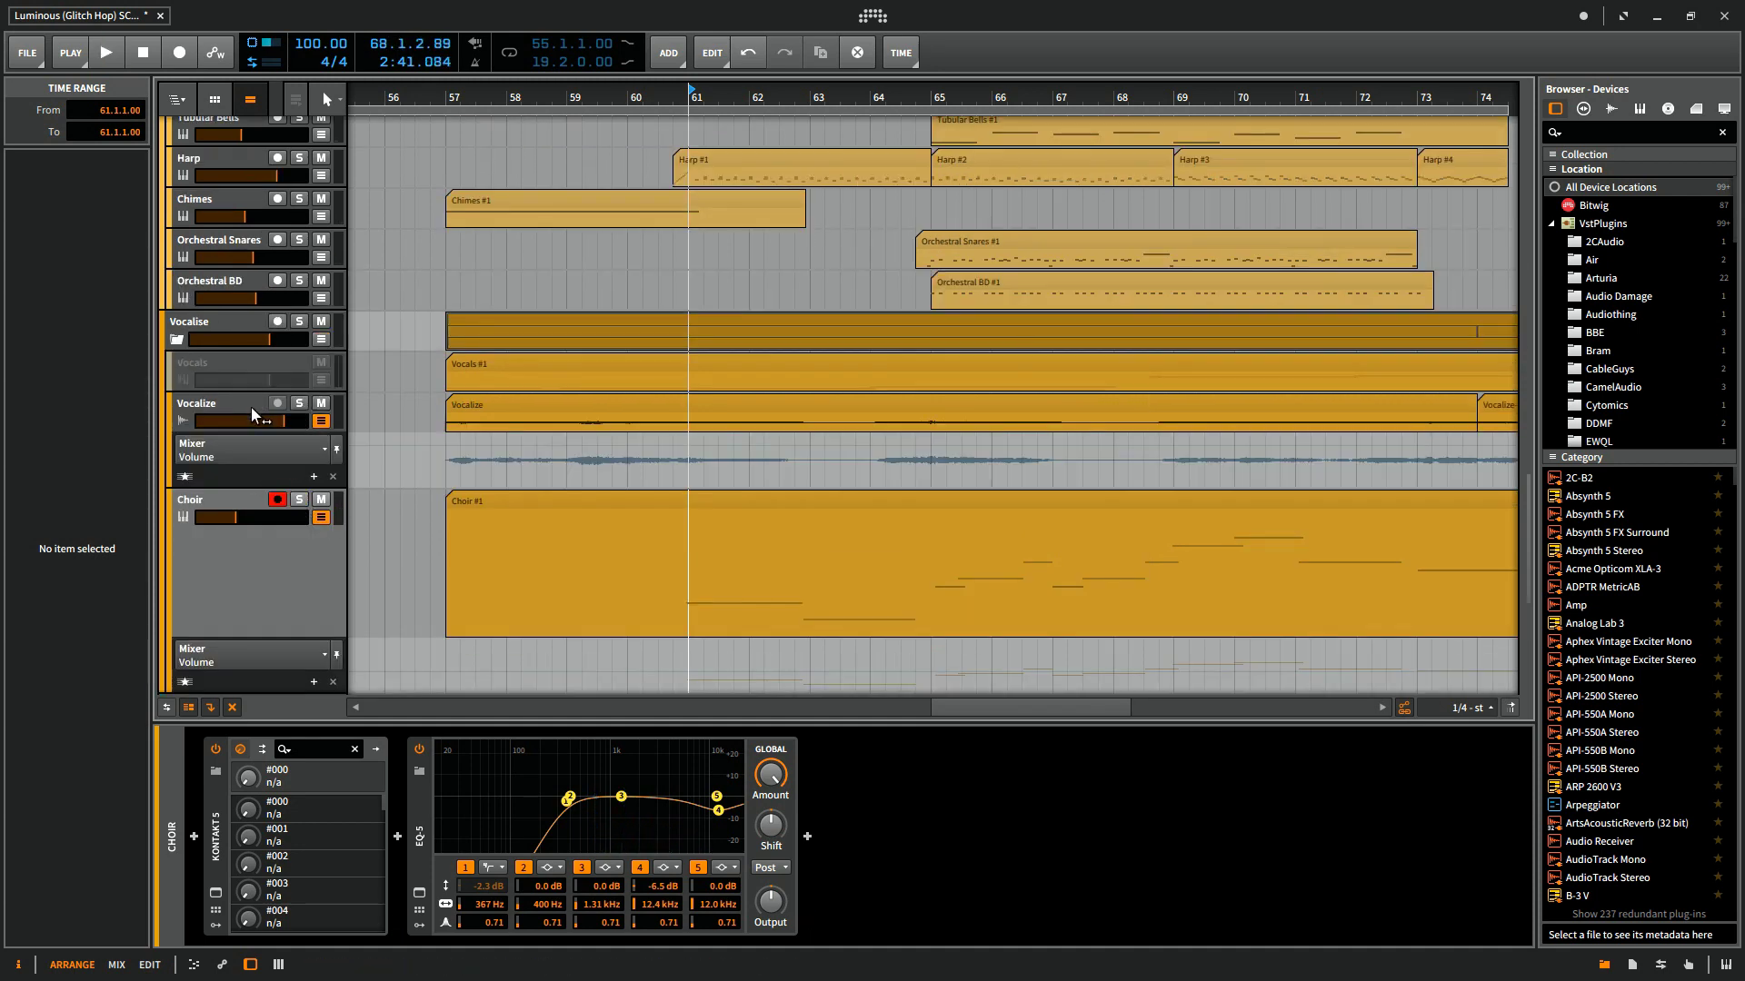
pyautogui.scroll(7, 234, 418)
pyautogui.scroll(8, 235, 418)
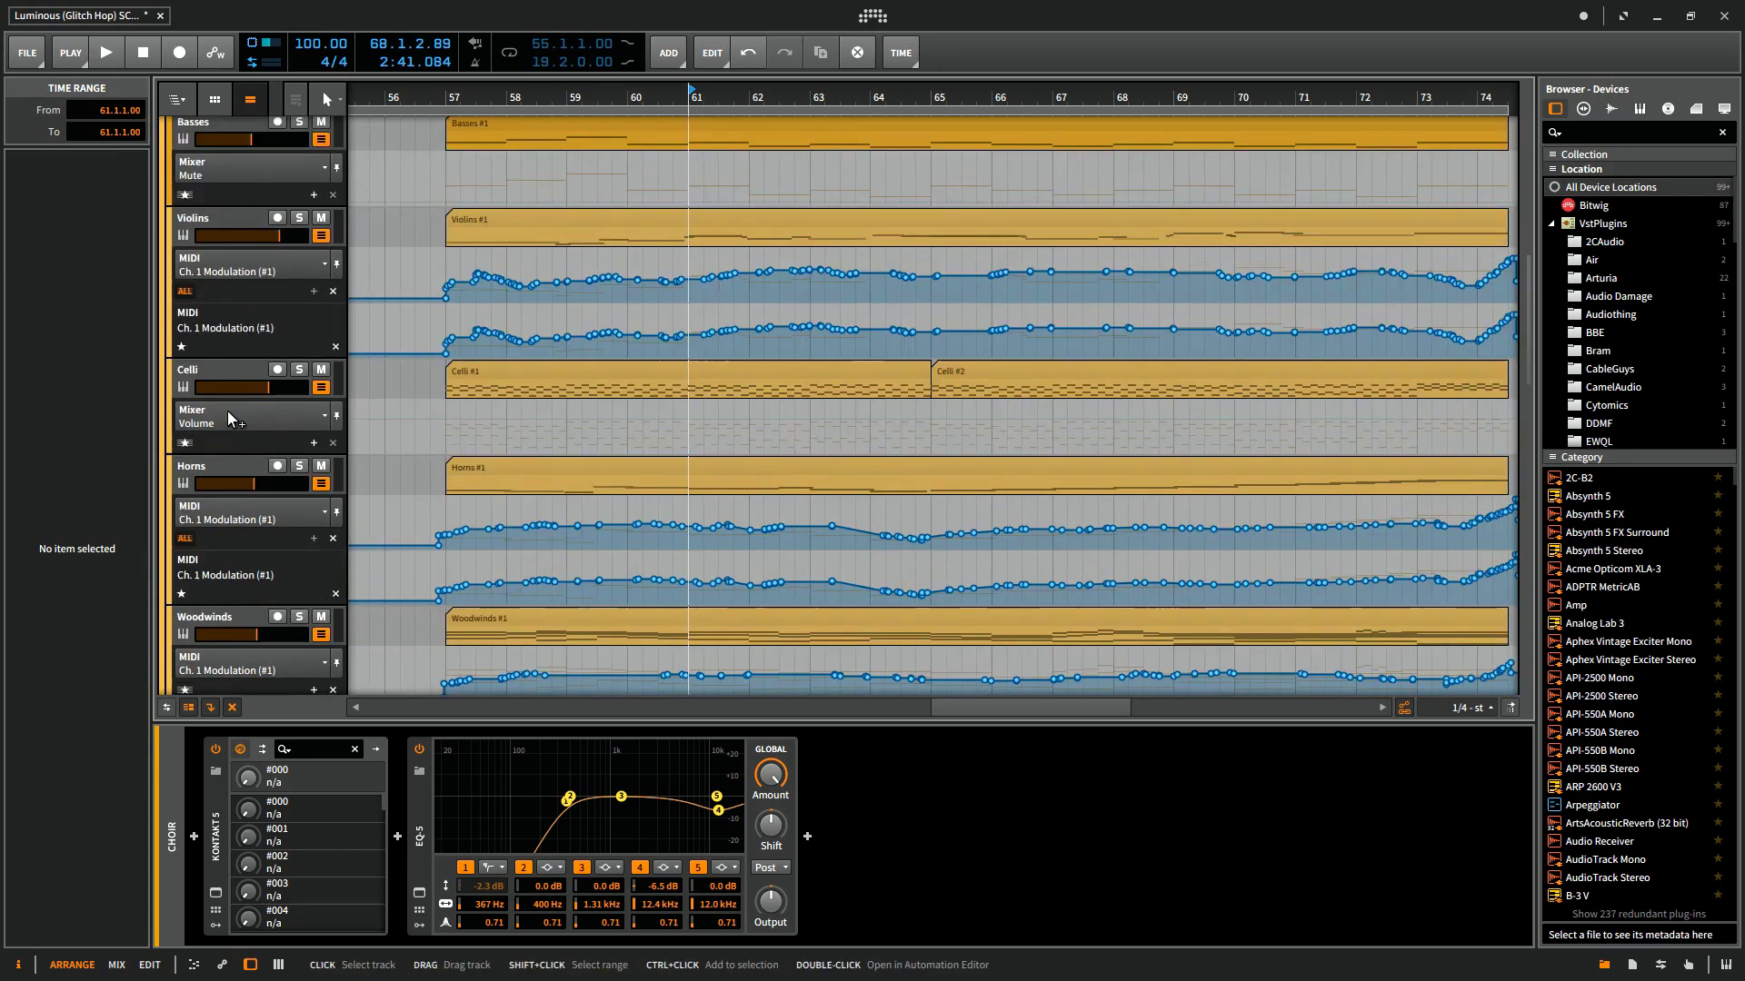
pyautogui.click(305, 492)
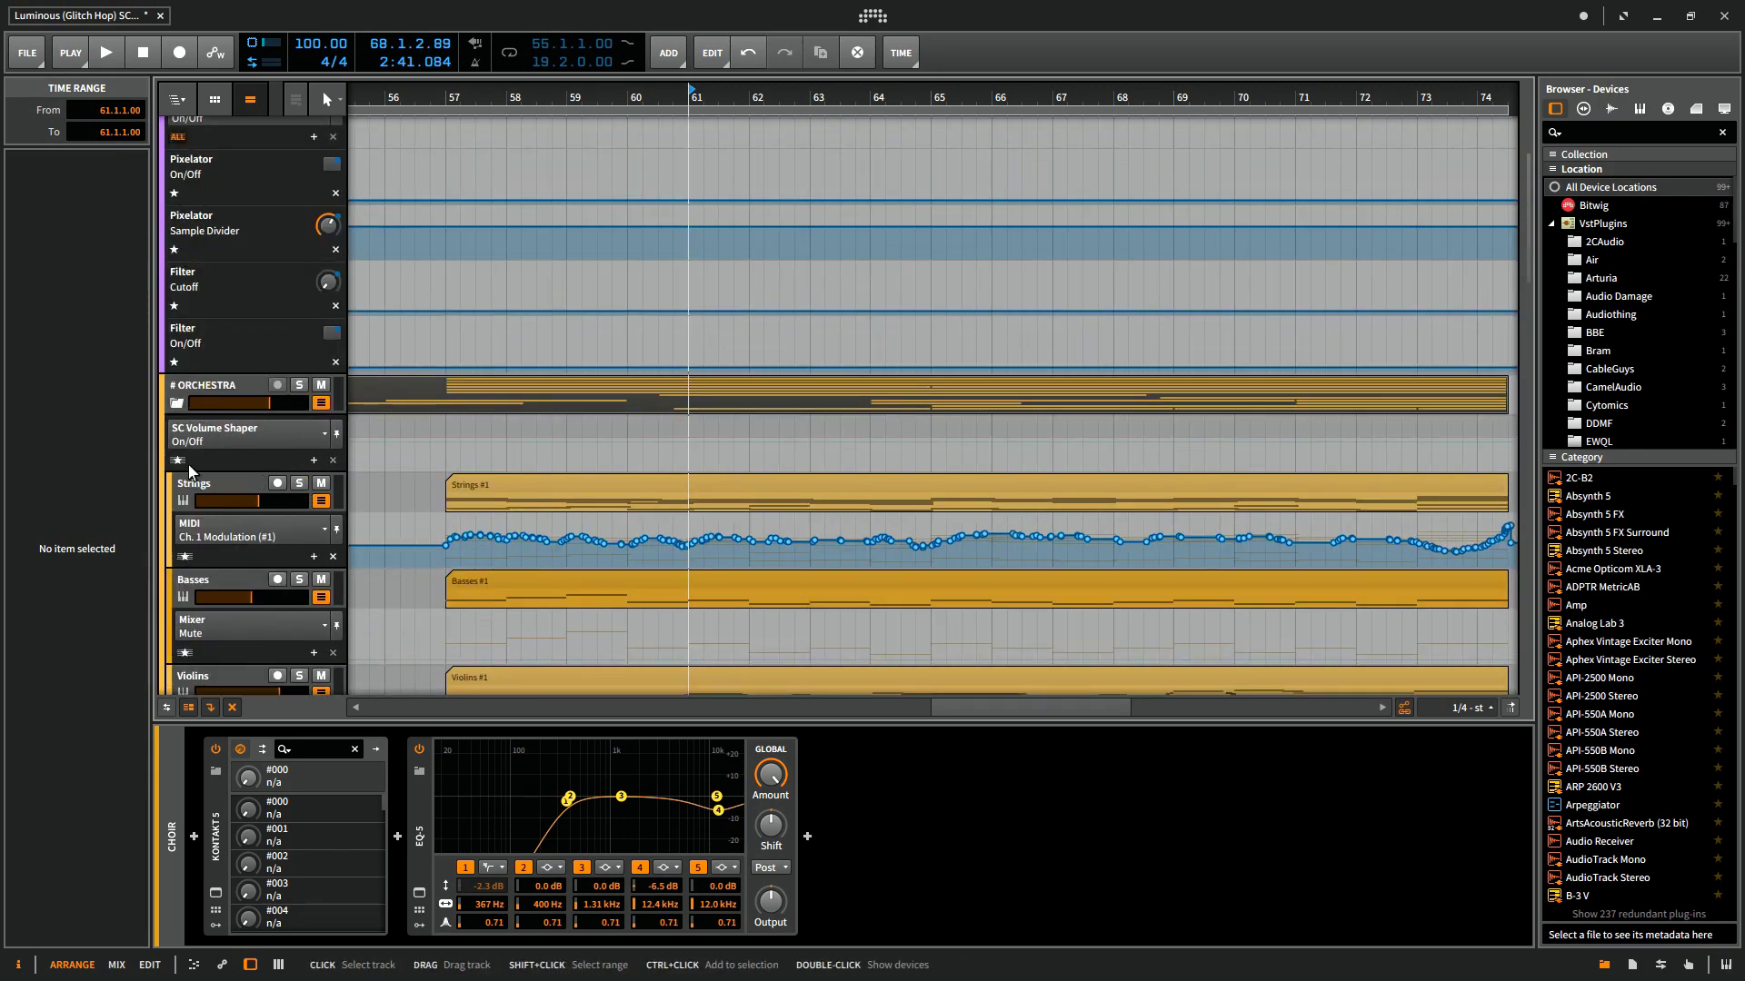
pyautogui.click(177, 404)
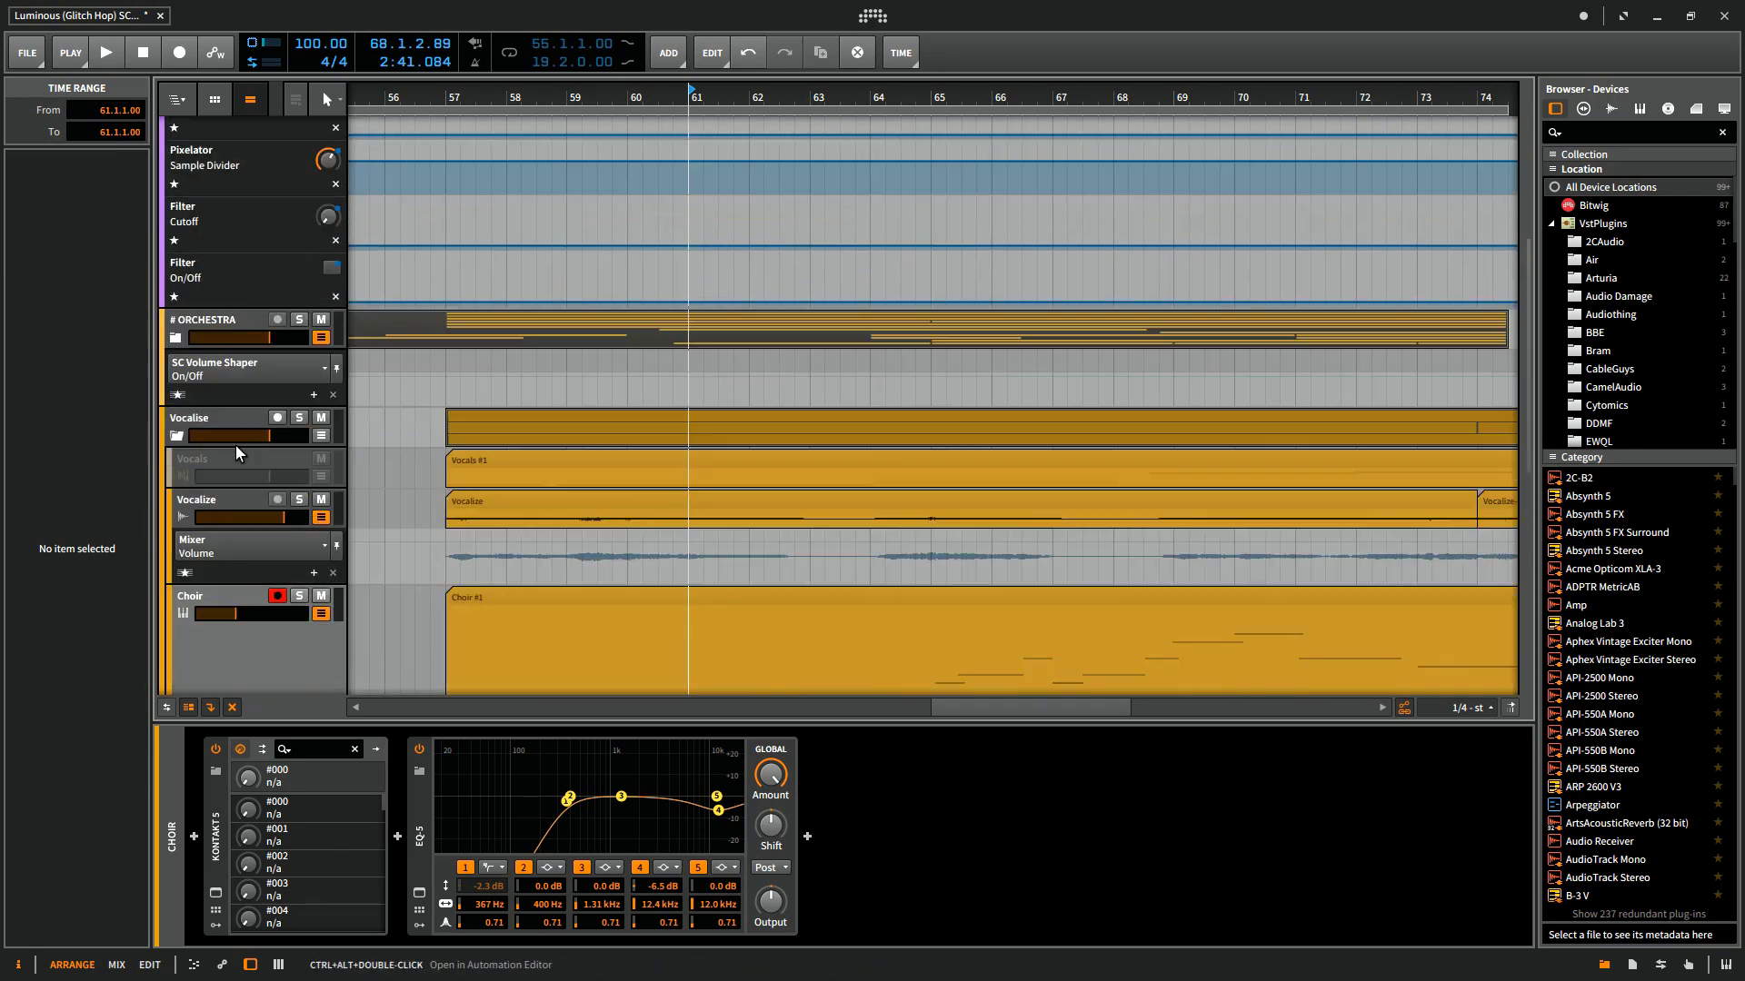
pyautogui.click(180, 437)
pyautogui.scroll(-3, 180, 390)
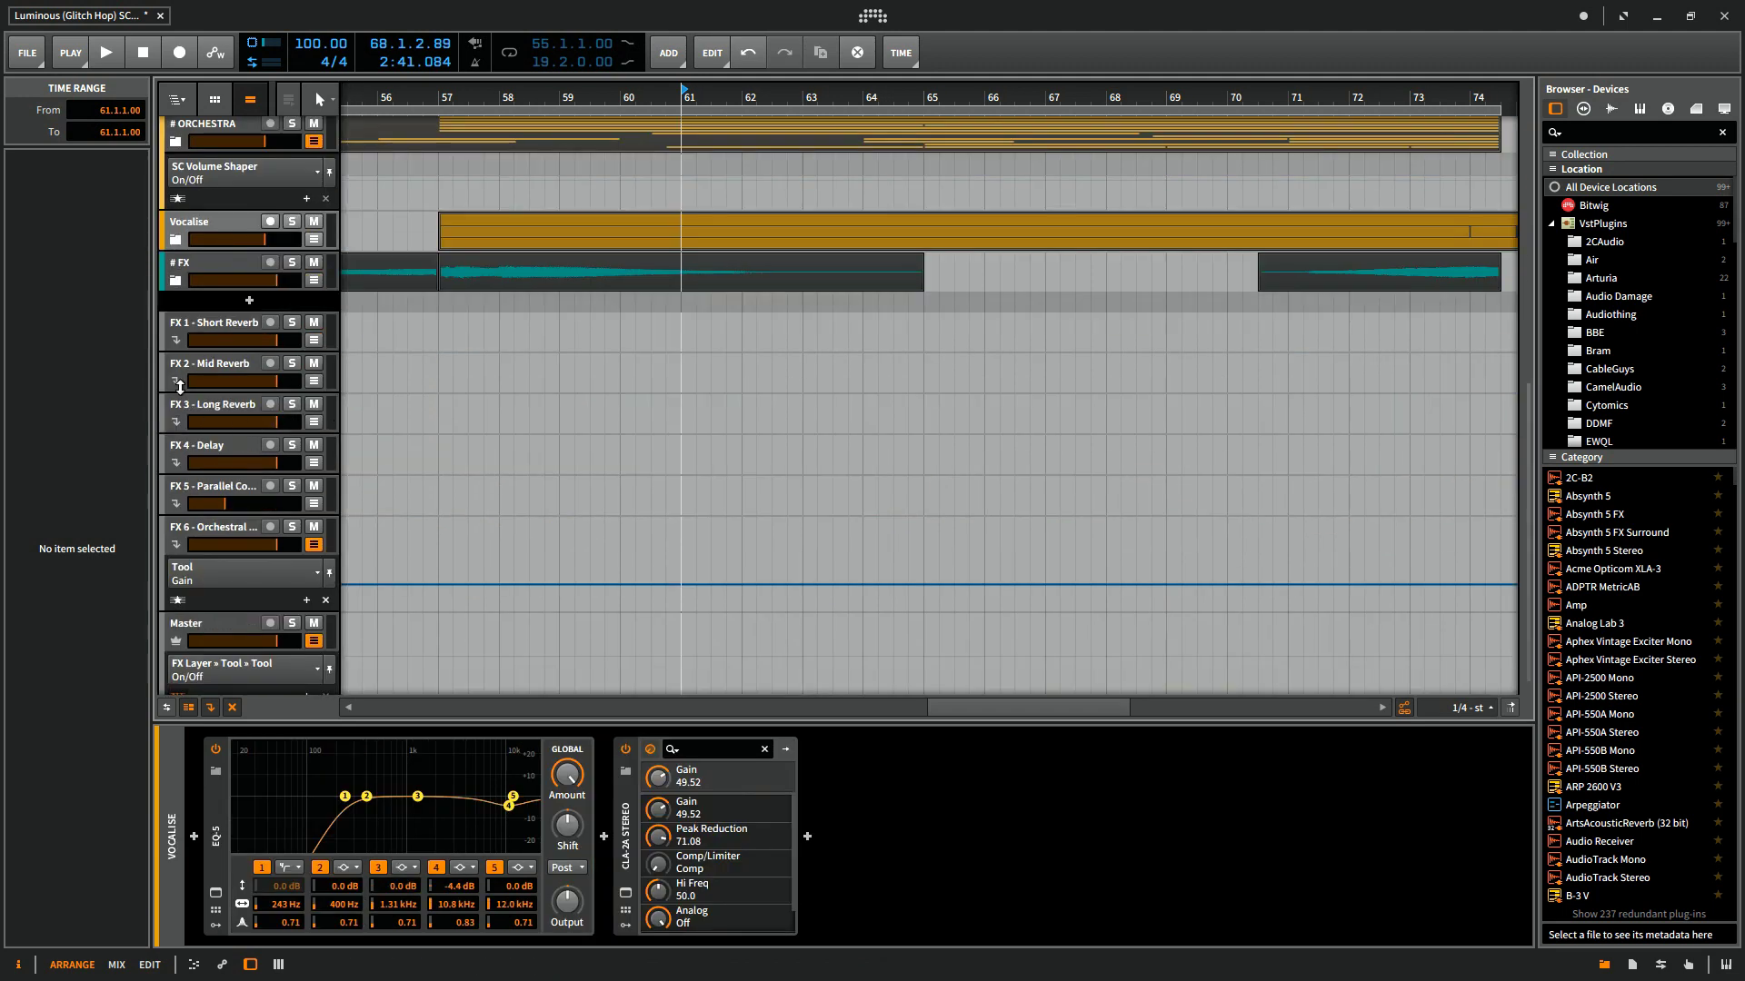
# Step: Unfold the FX group and look over its uplifter, downlifter and impact clips across the arrangement
pyautogui.click(175, 282)
pyautogui.moveTo(461, 315); pyautogui.dragTo(596, 431)
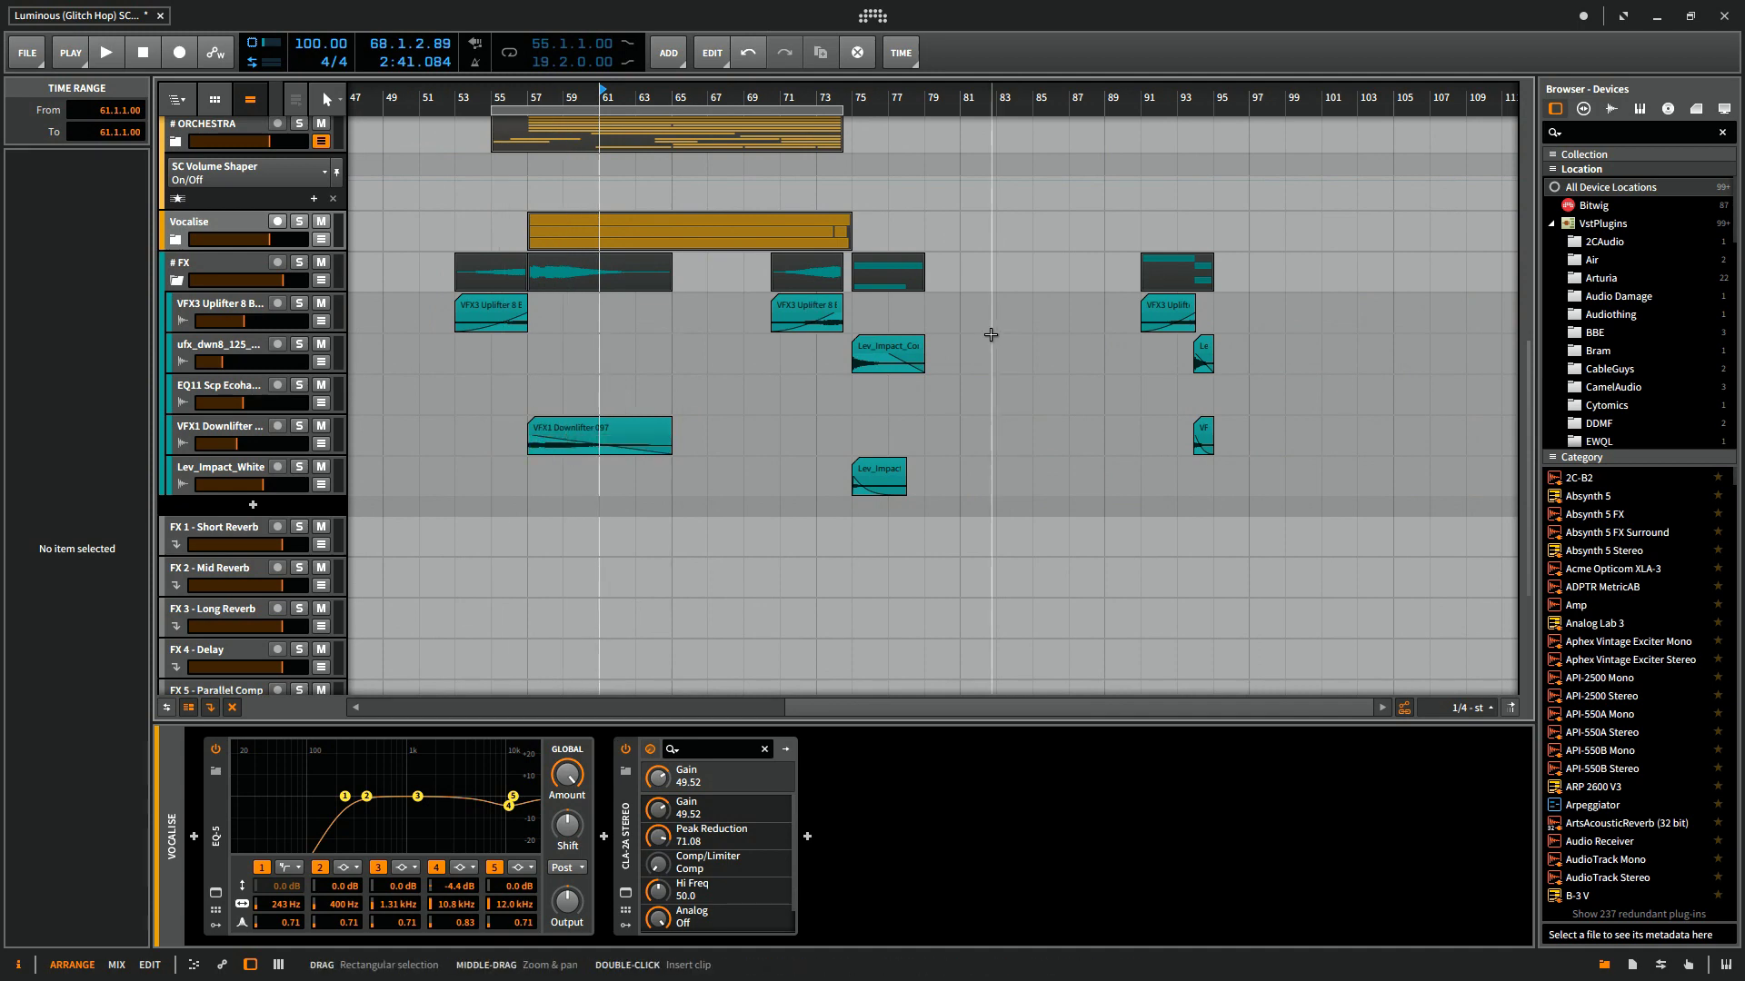
pyautogui.moveTo(1169, 349); pyautogui.dragTo(640, 349)
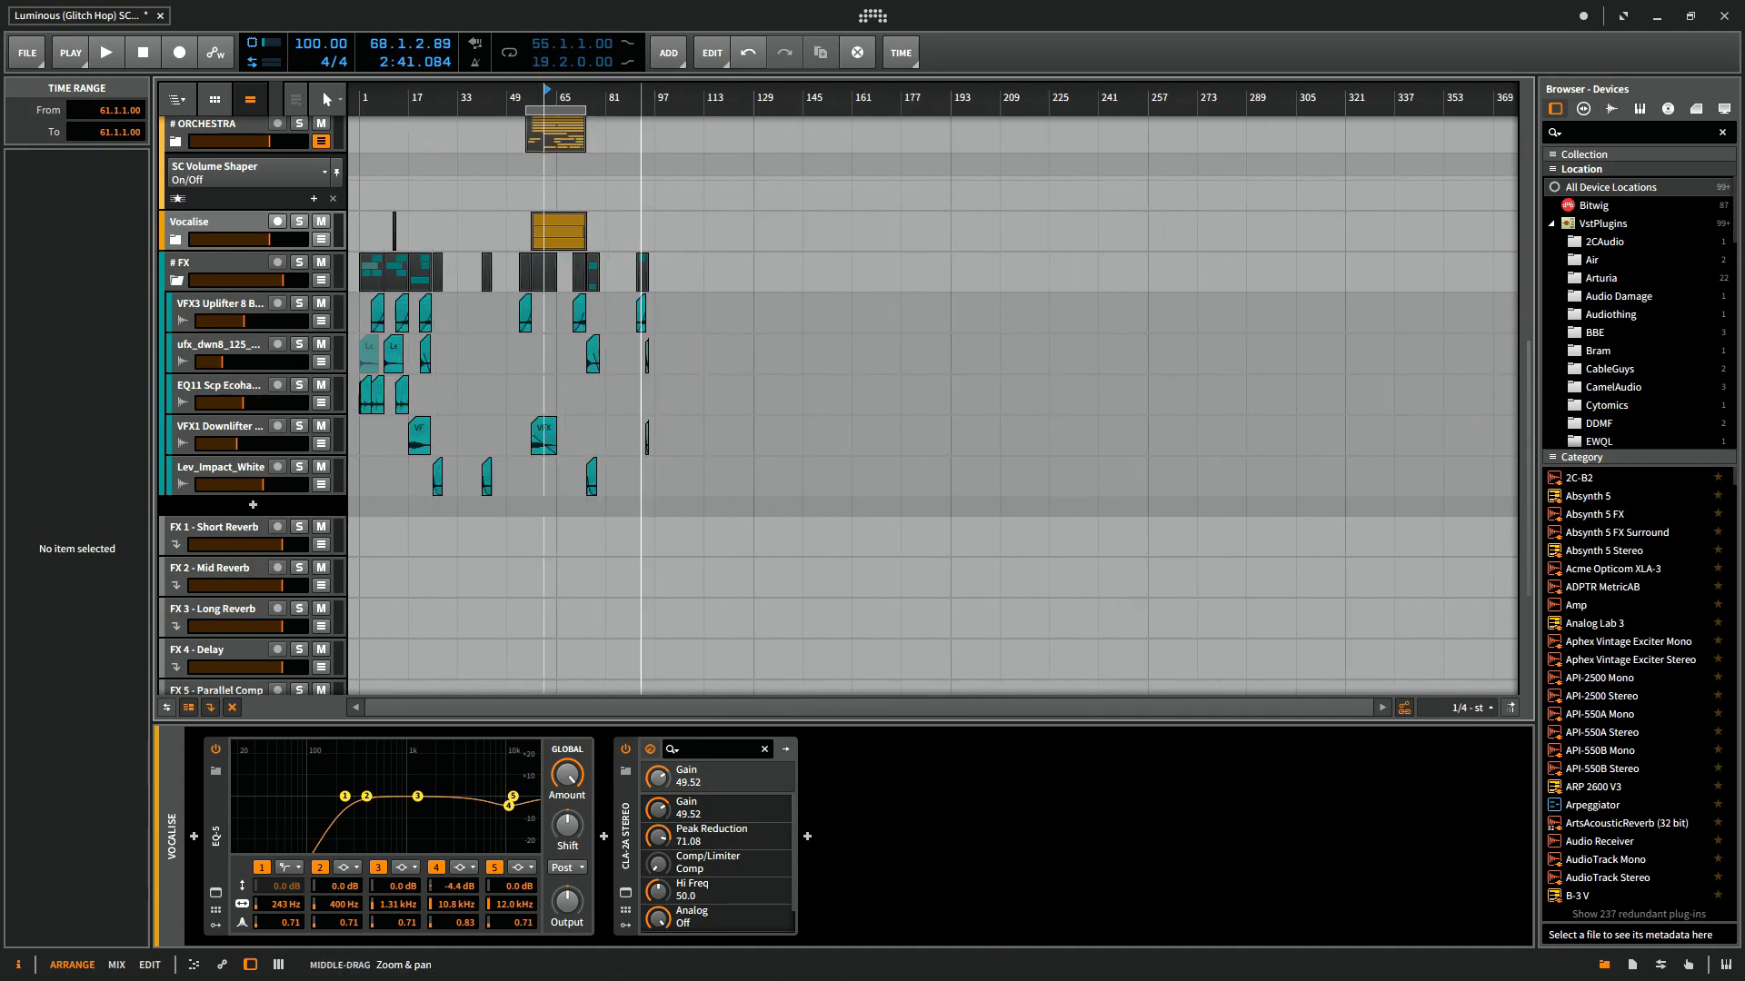
pyautogui.scroll(5, 368, 363)
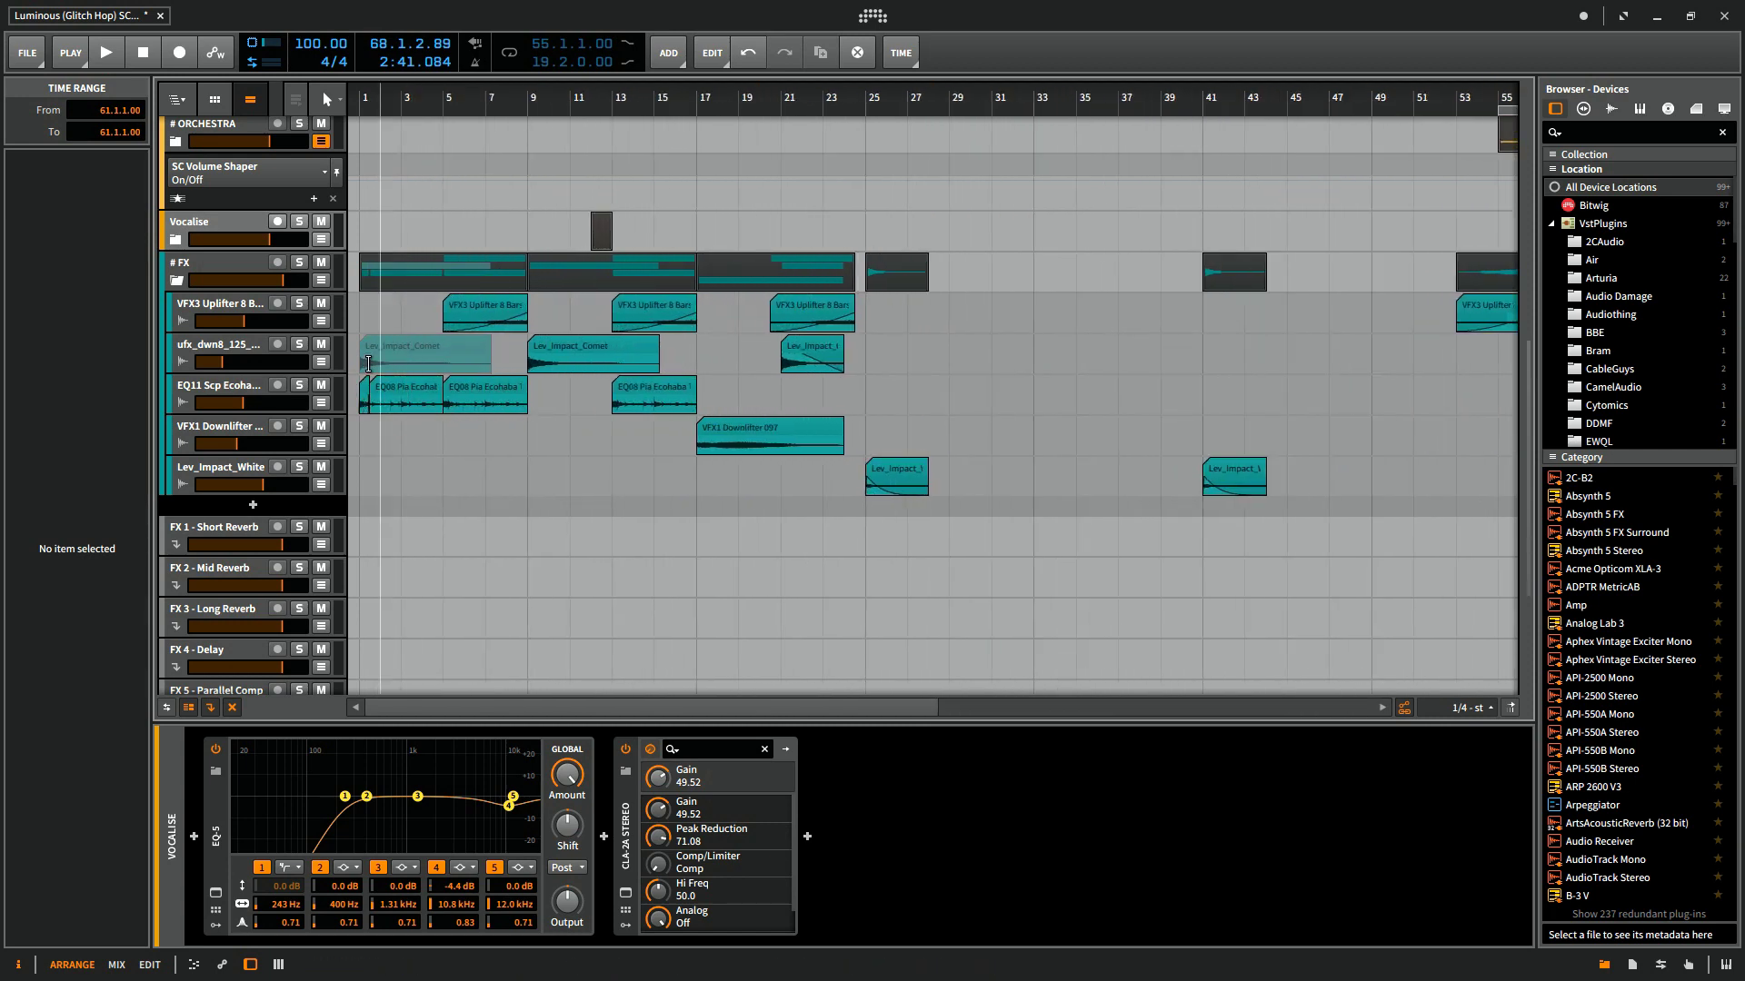
# Step: Audition the EQ08 Pia Ecohaba clip at 1.3.1 with its track soloed, unsolo it and fold the FX group
pyautogui.click(383, 388)
pyautogui.click(300, 387)
pyautogui.click(302, 388)
pyautogui.press('space')
pyautogui.scroll(-4, 543, 439)
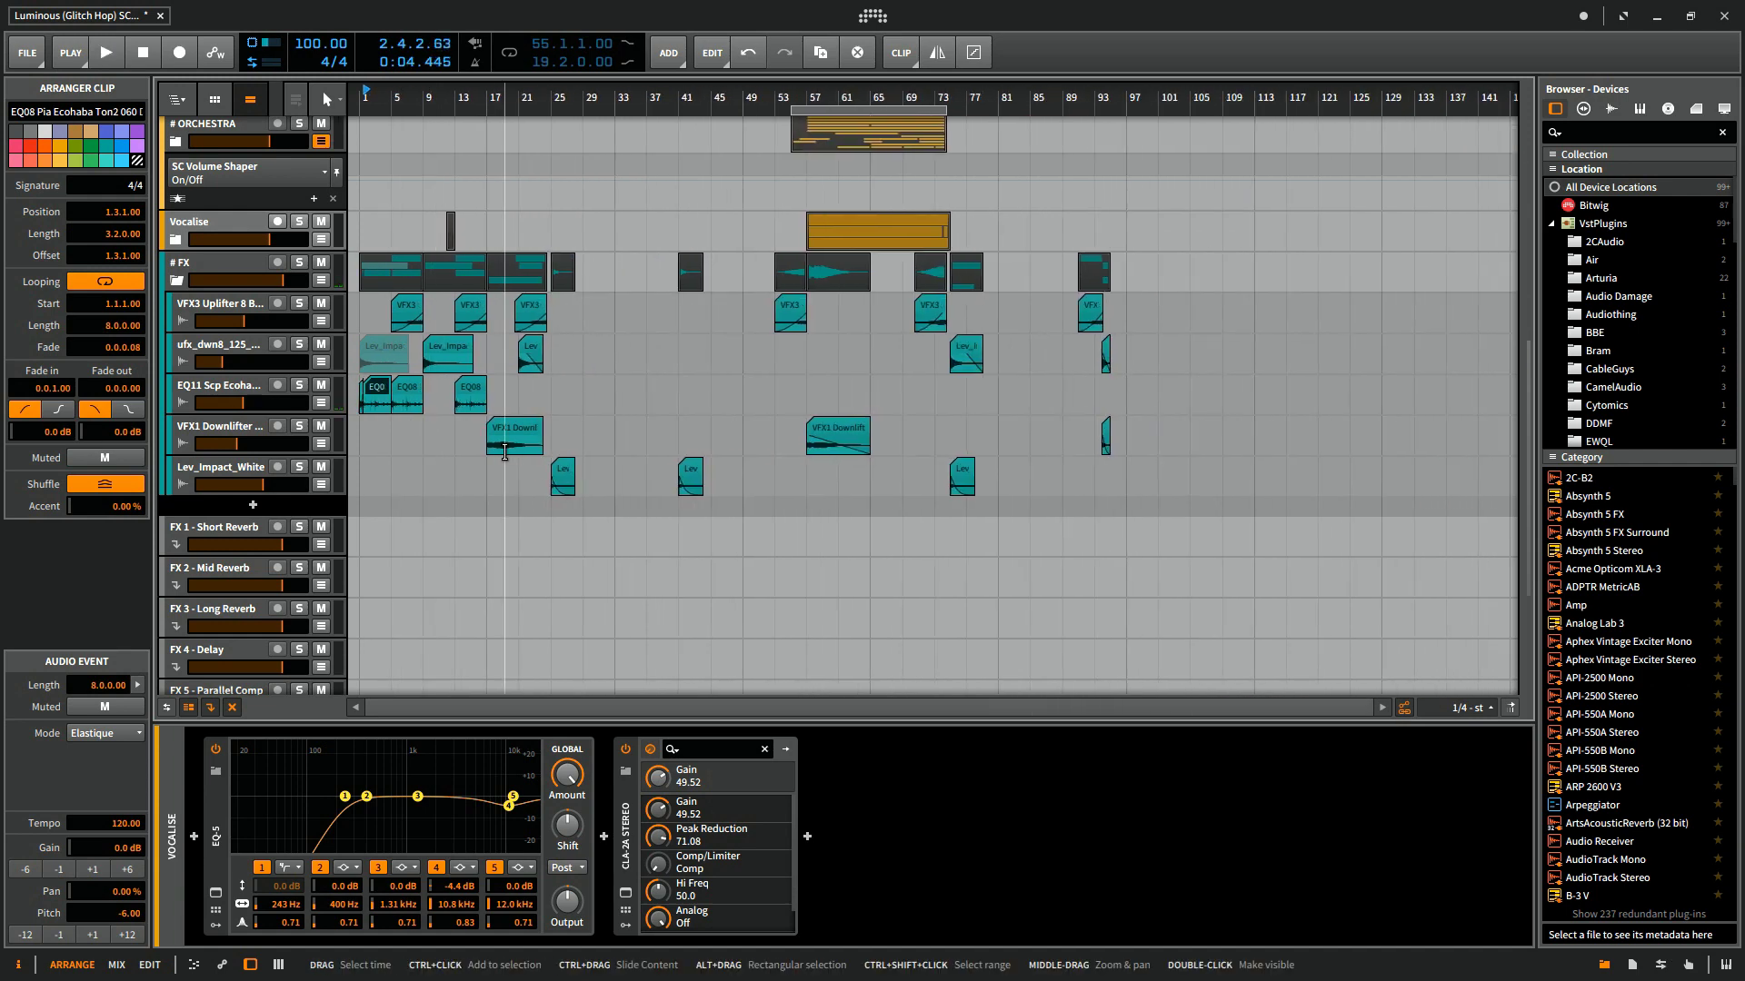
pyautogui.click(178, 280)
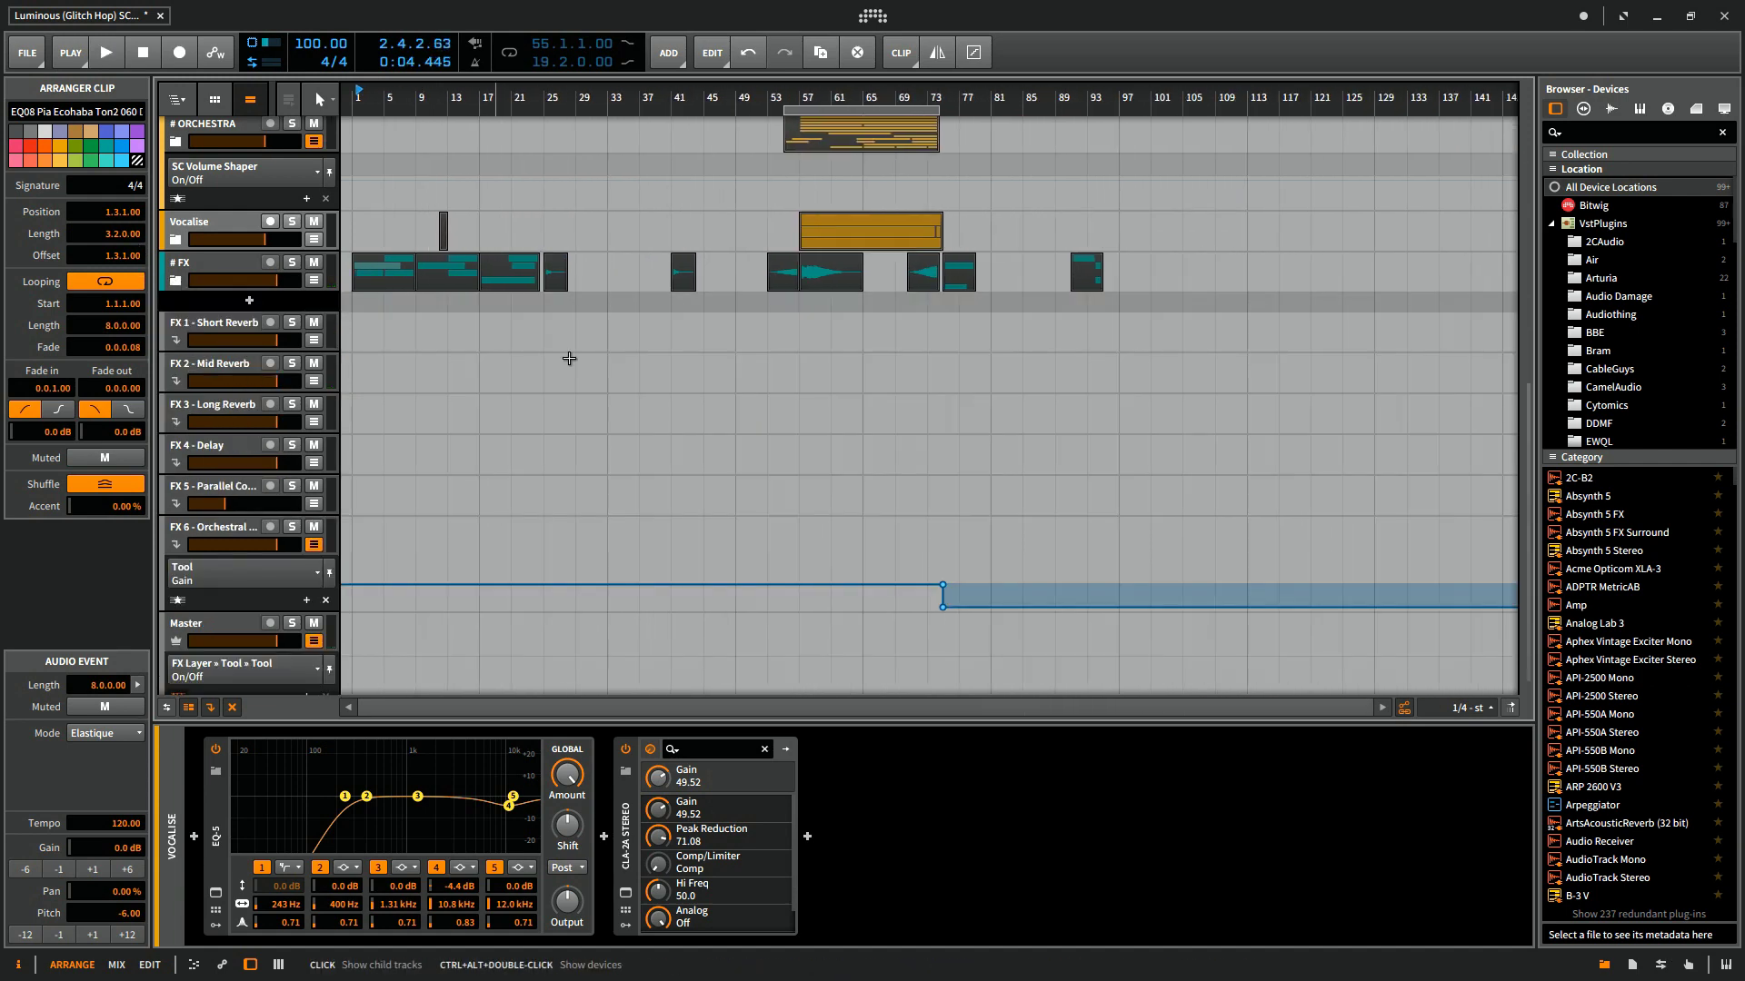
# Step: Show the plug-in chain of the Tool layer in the Master track's FX Layer, and switch the FX Layer off and collapse it
pyautogui.scroll(6, 558, 360)
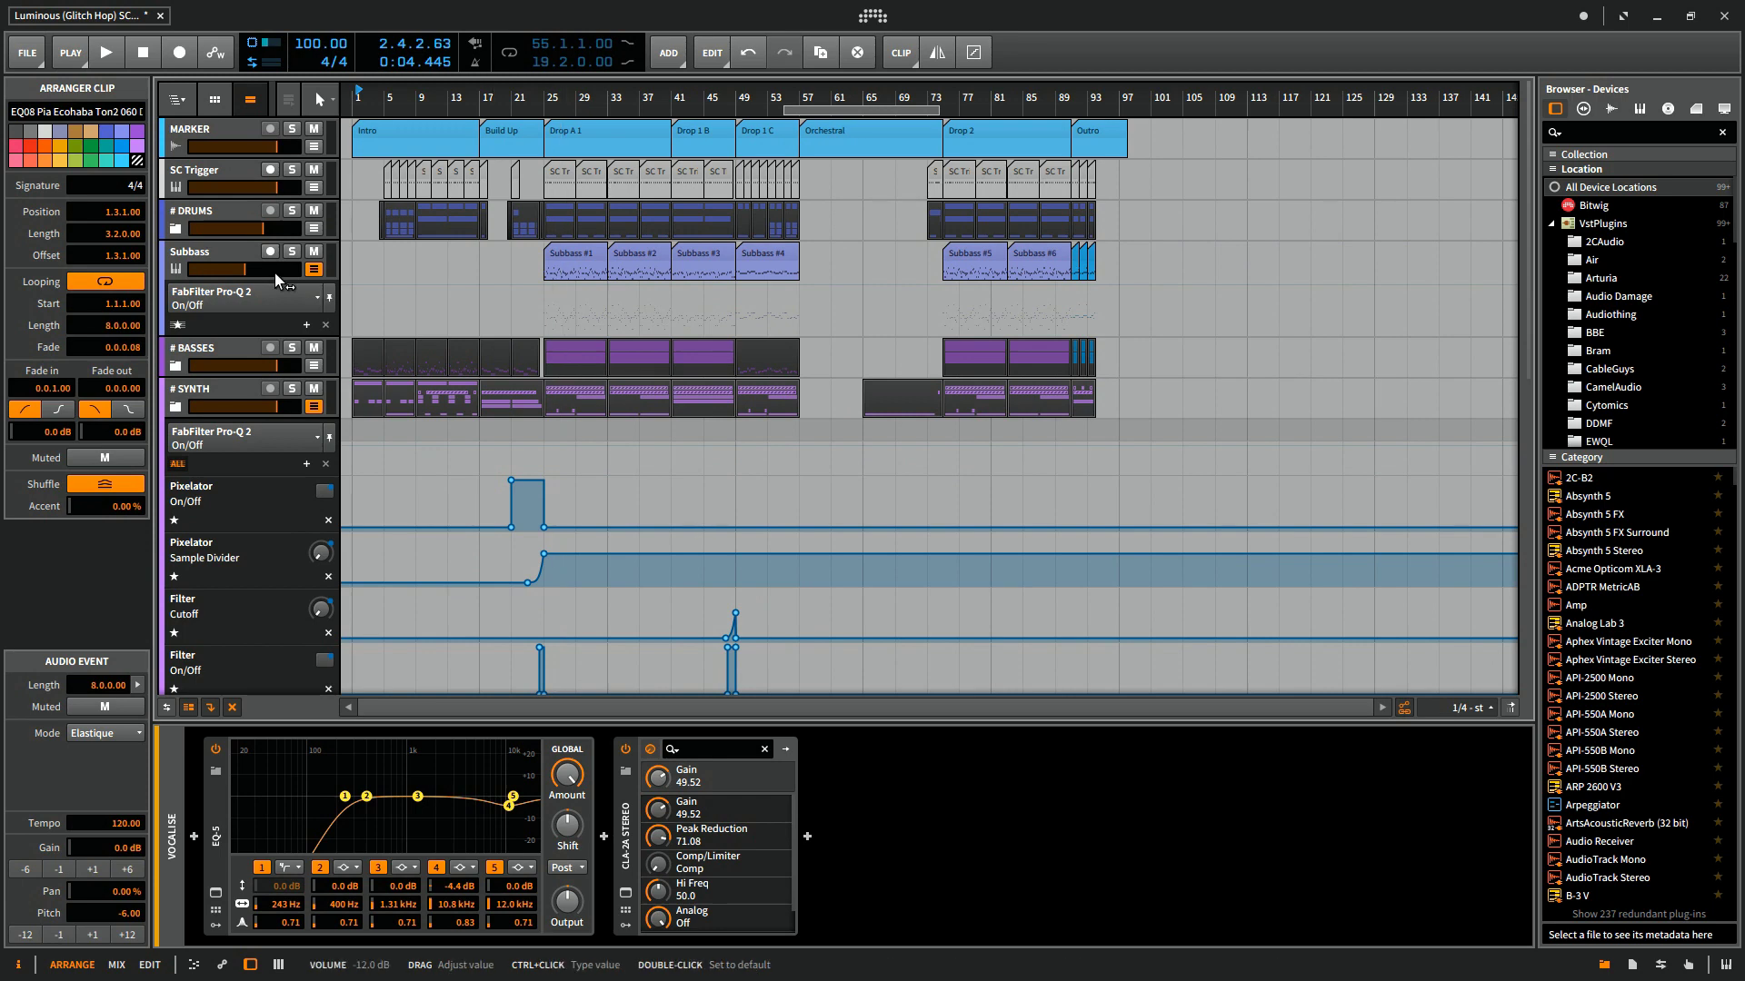
pyautogui.moveTo(431, 294); pyautogui.dragTo(511, 295)
pyautogui.scroll(-10, 448, 284)
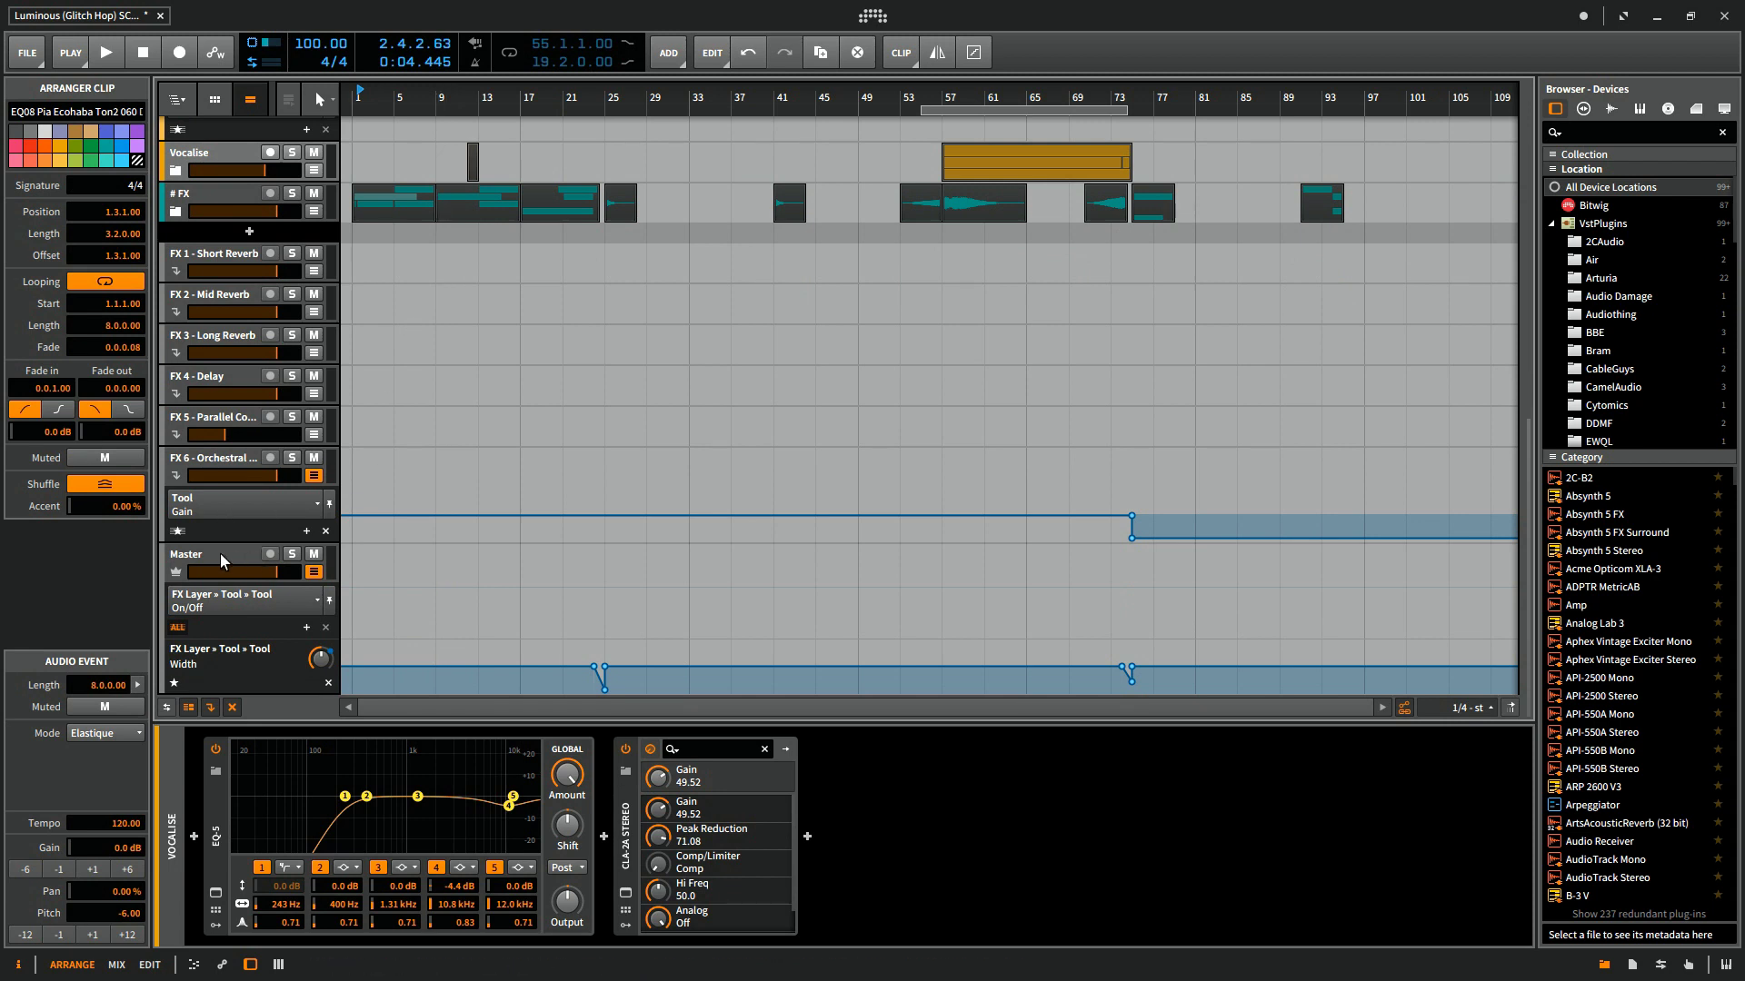
pyautogui.click(216, 553)
pyautogui.click(266, 745)
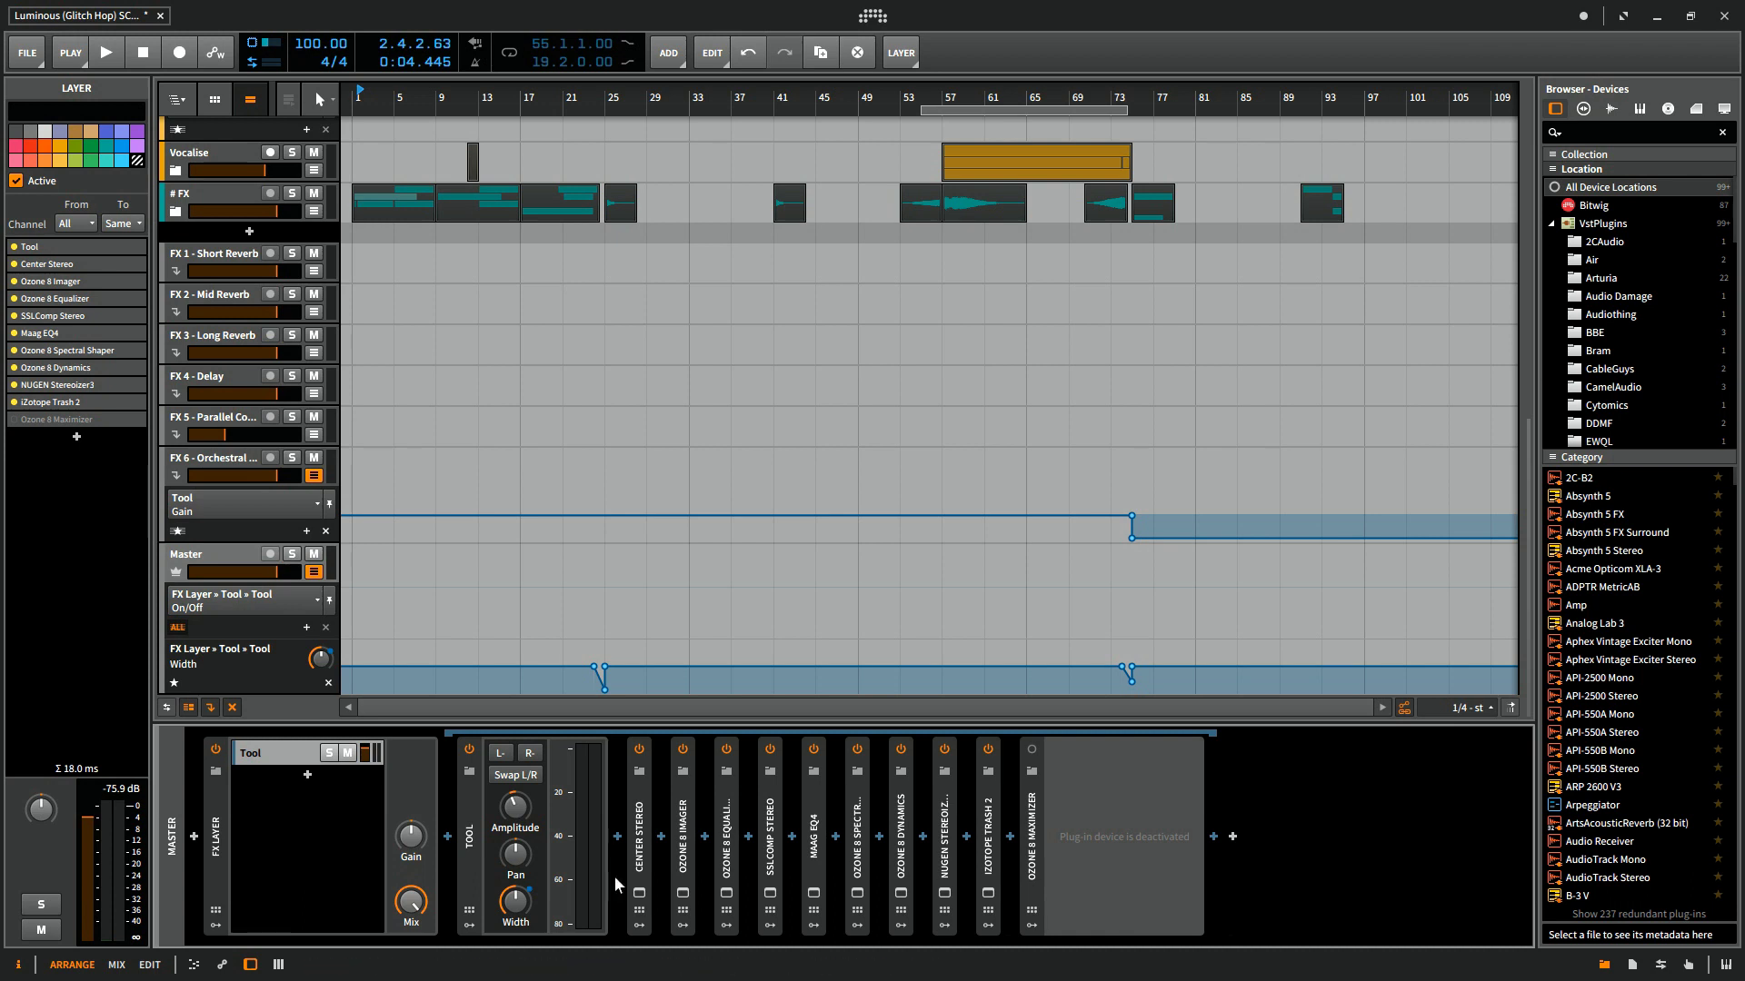
pyautogui.doubleClick(215, 823)
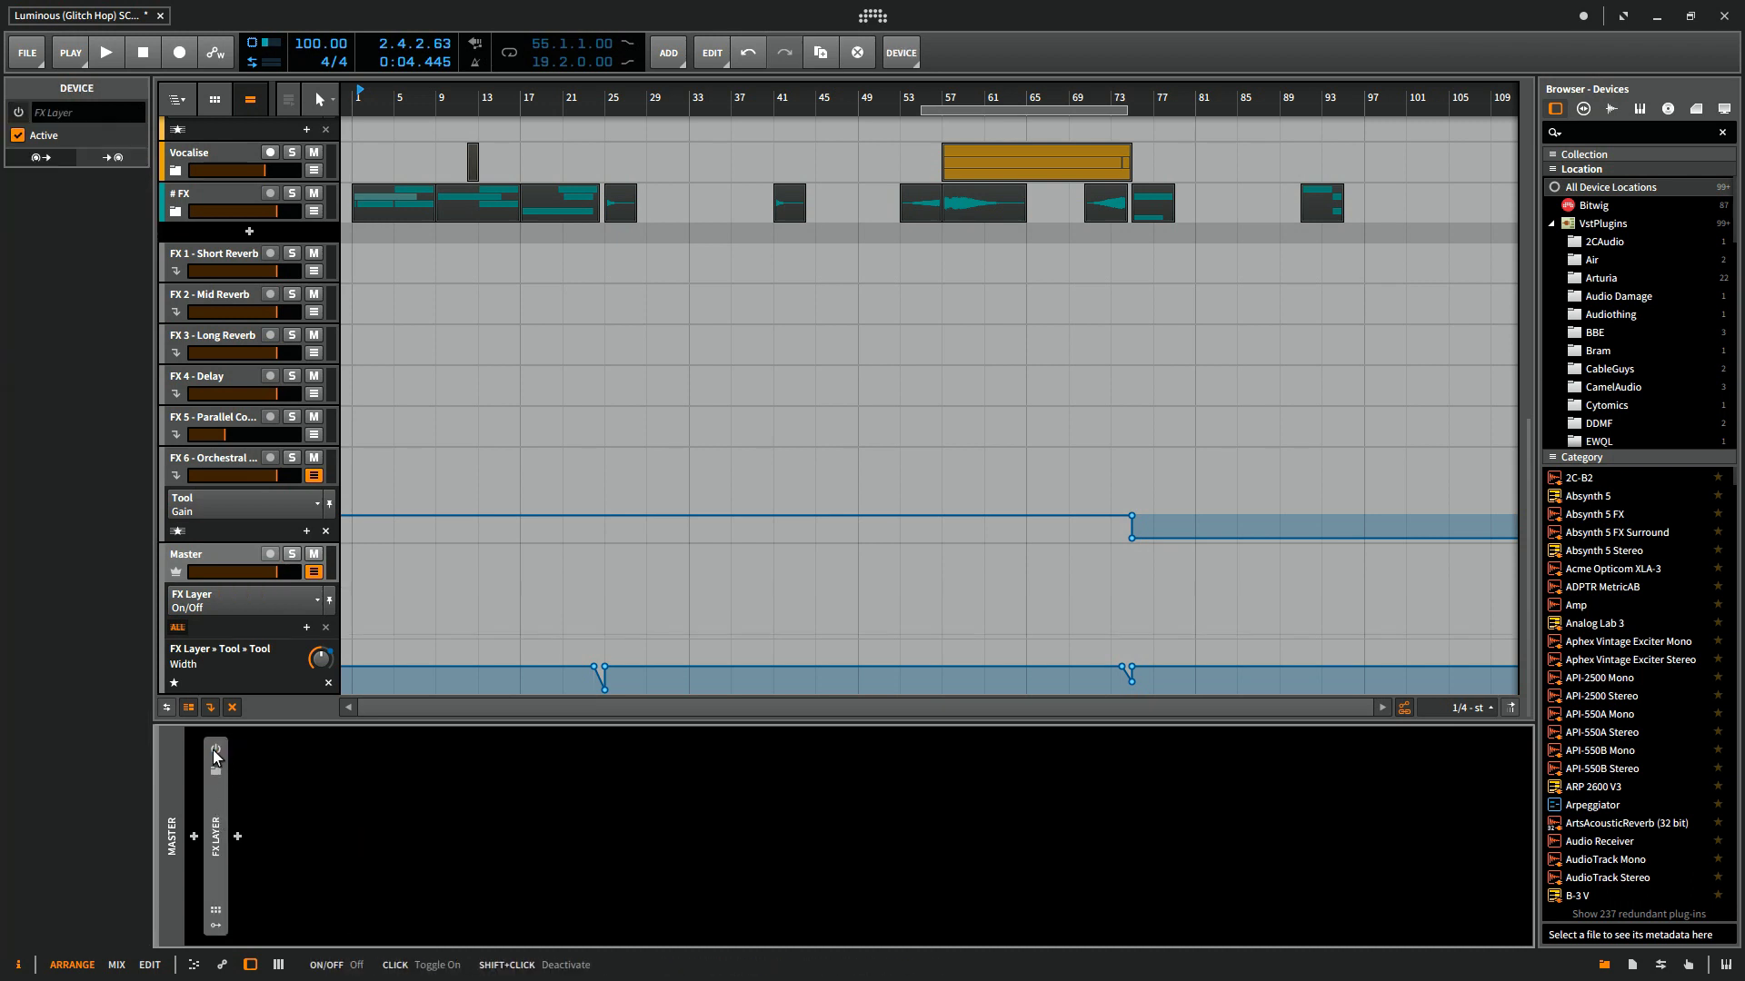
# Step: Place the play position at 17.2.1 and look over the arrangement's group tracks, automation lanes and section markers
pyautogui.click(522, 397)
pyautogui.moveTo(523, 397); pyautogui.dragTo(603, 398)
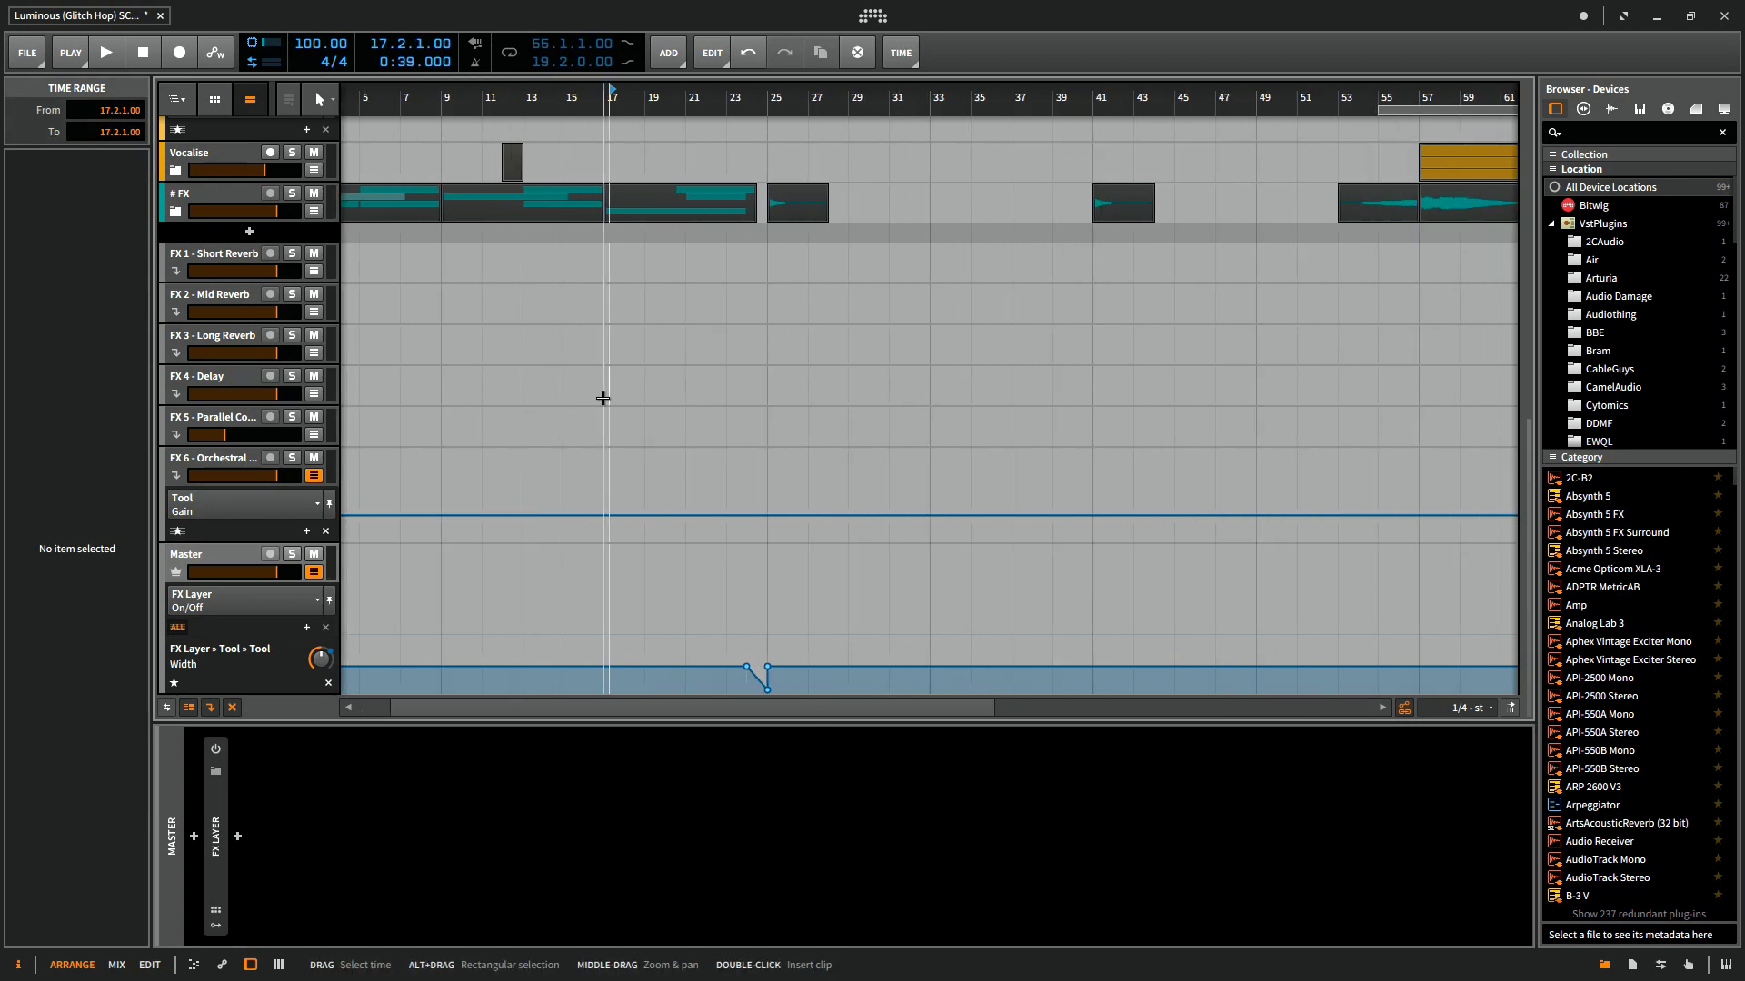
pyautogui.scroll(3, 603, 400)
pyautogui.scroll(-3, 654, 400)
pyautogui.scroll(5, 654, 398)
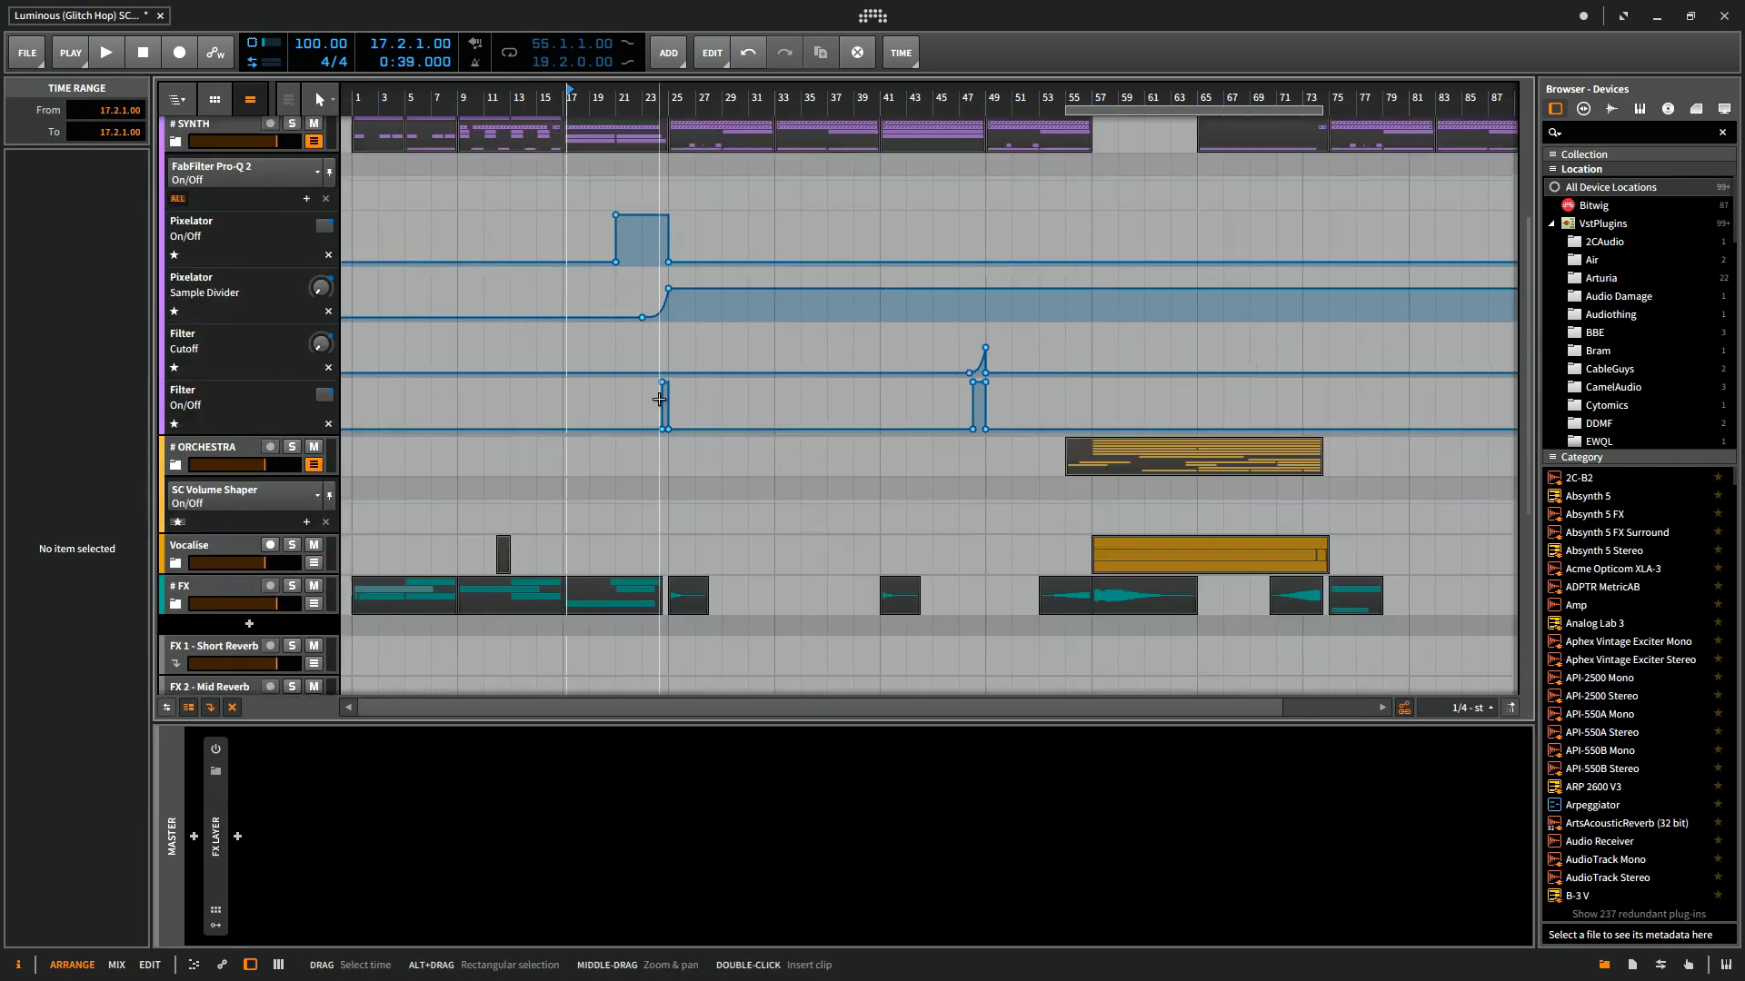
pyautogui.scroll(5, 658, 399)
pyautogui.scroll(2, 701, 292)
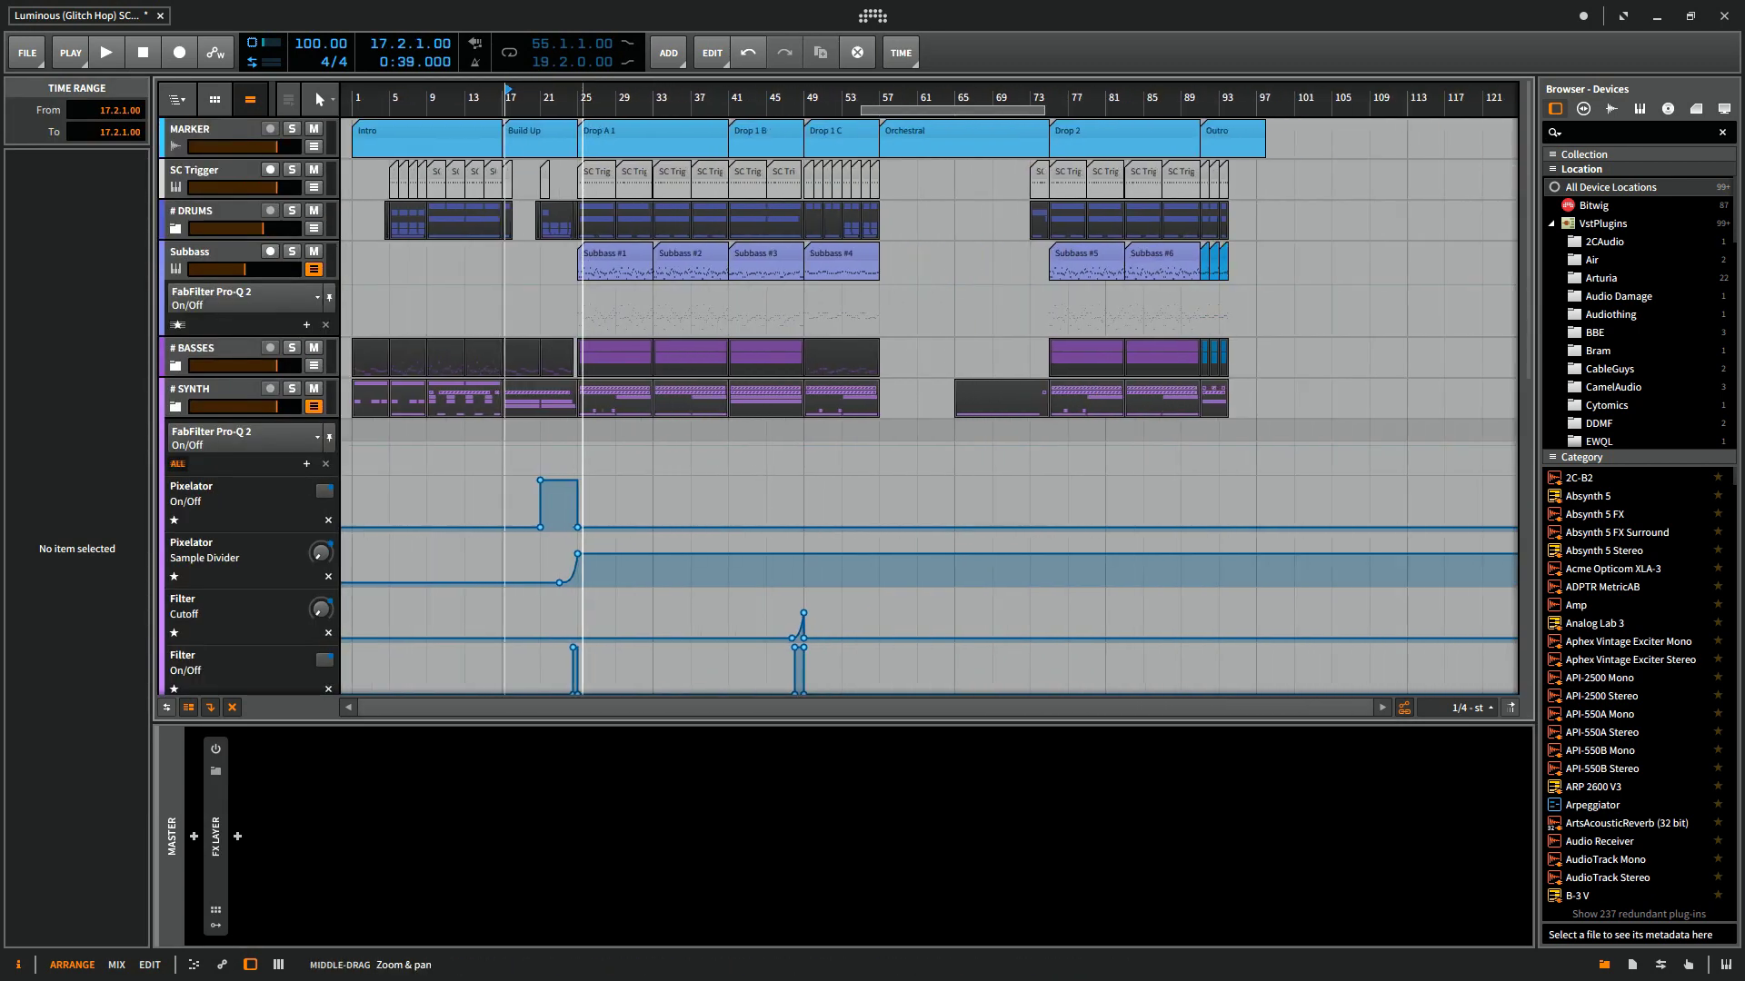
pyautogui.scroll(-3, 676, 300)
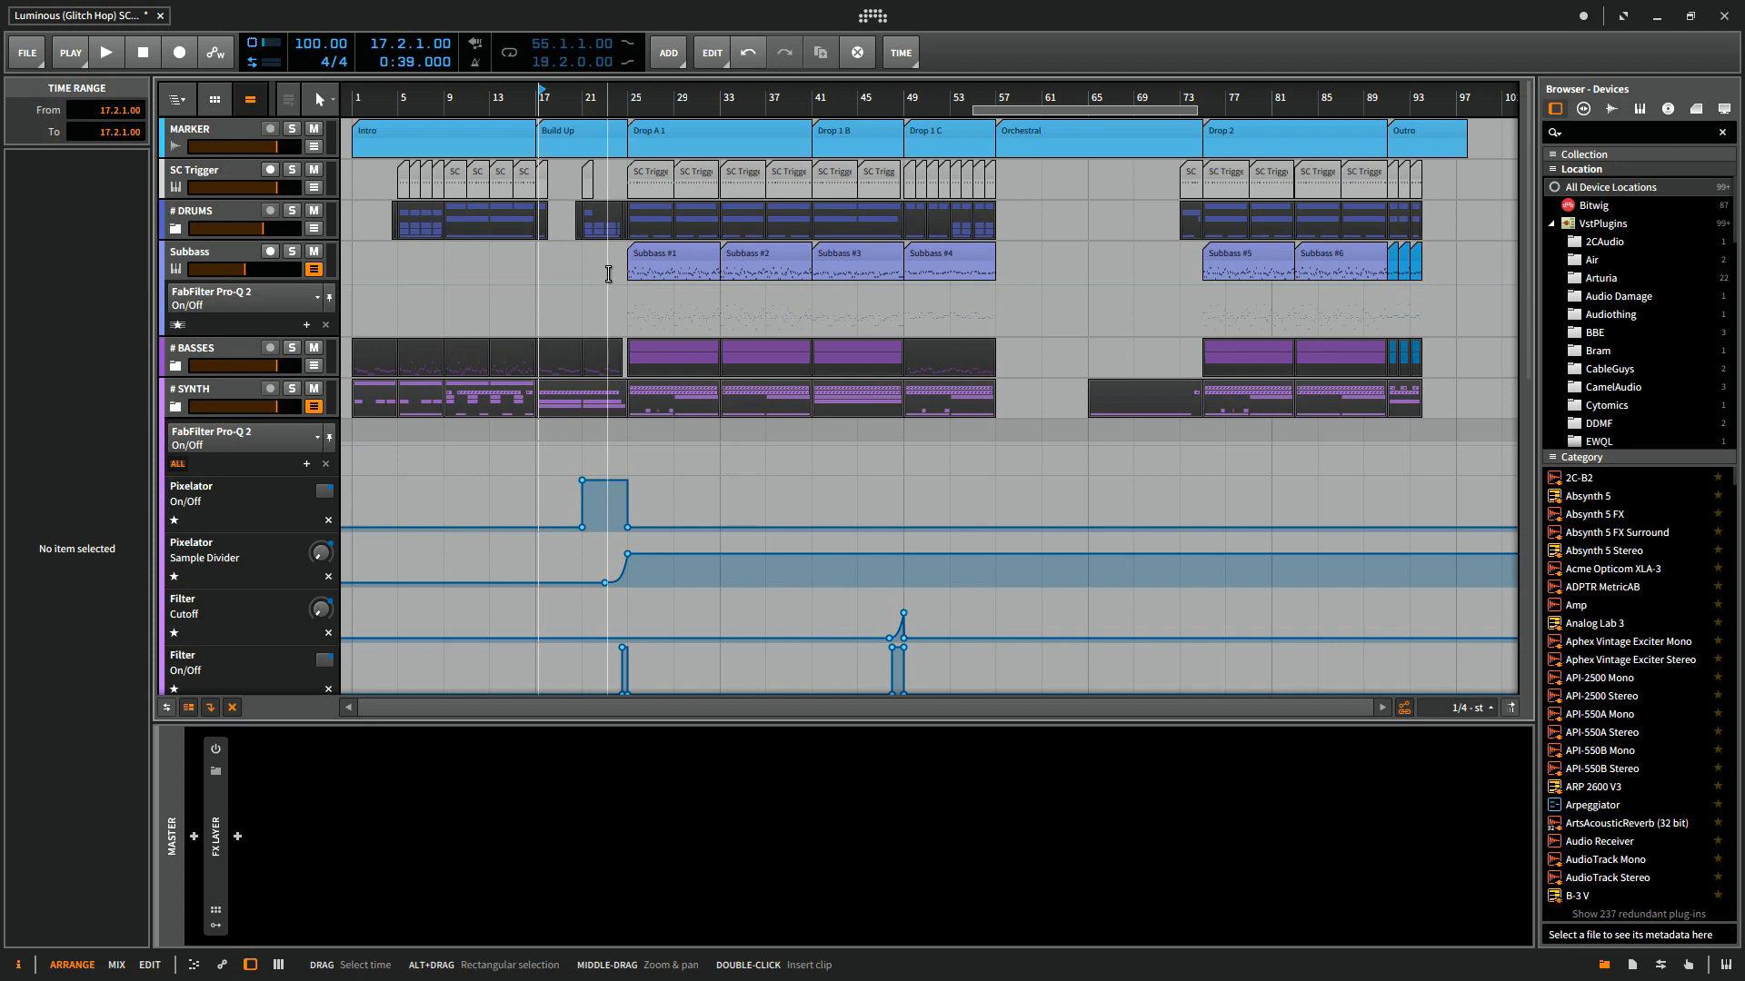
pyautogui.moveTo(597, 288); pyautogui.dragTo(644, 286)
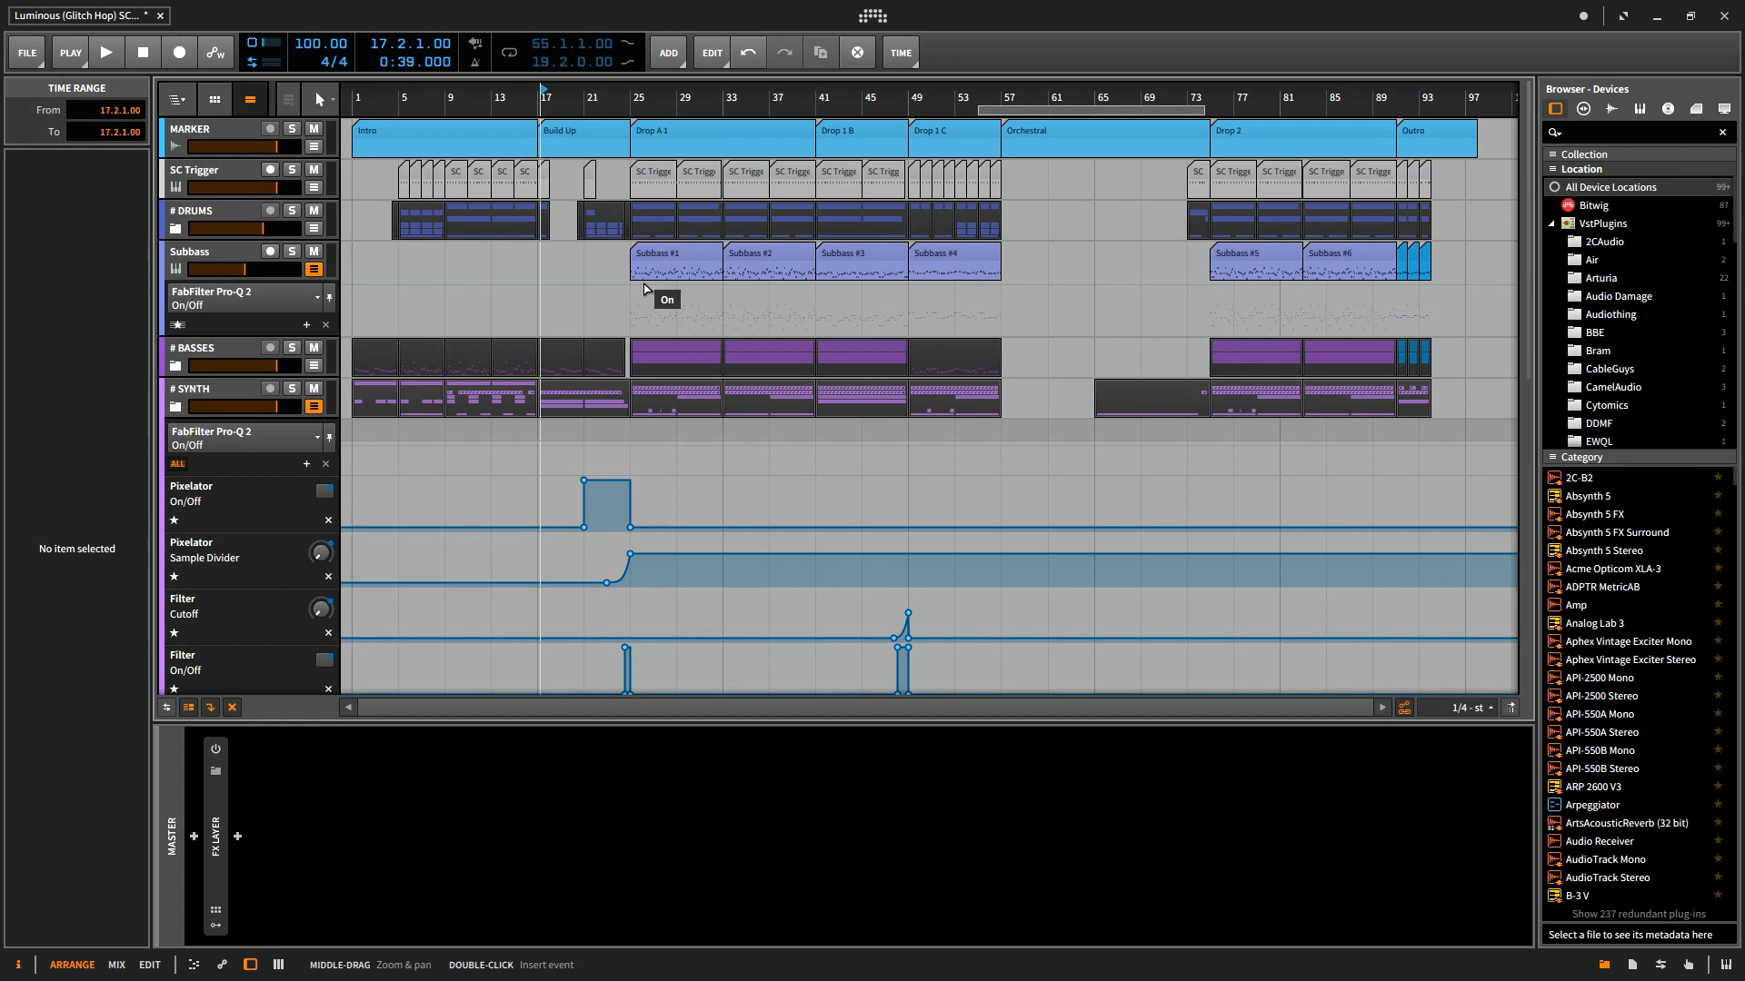
pyautogui.scroll(-2, 643, 289)
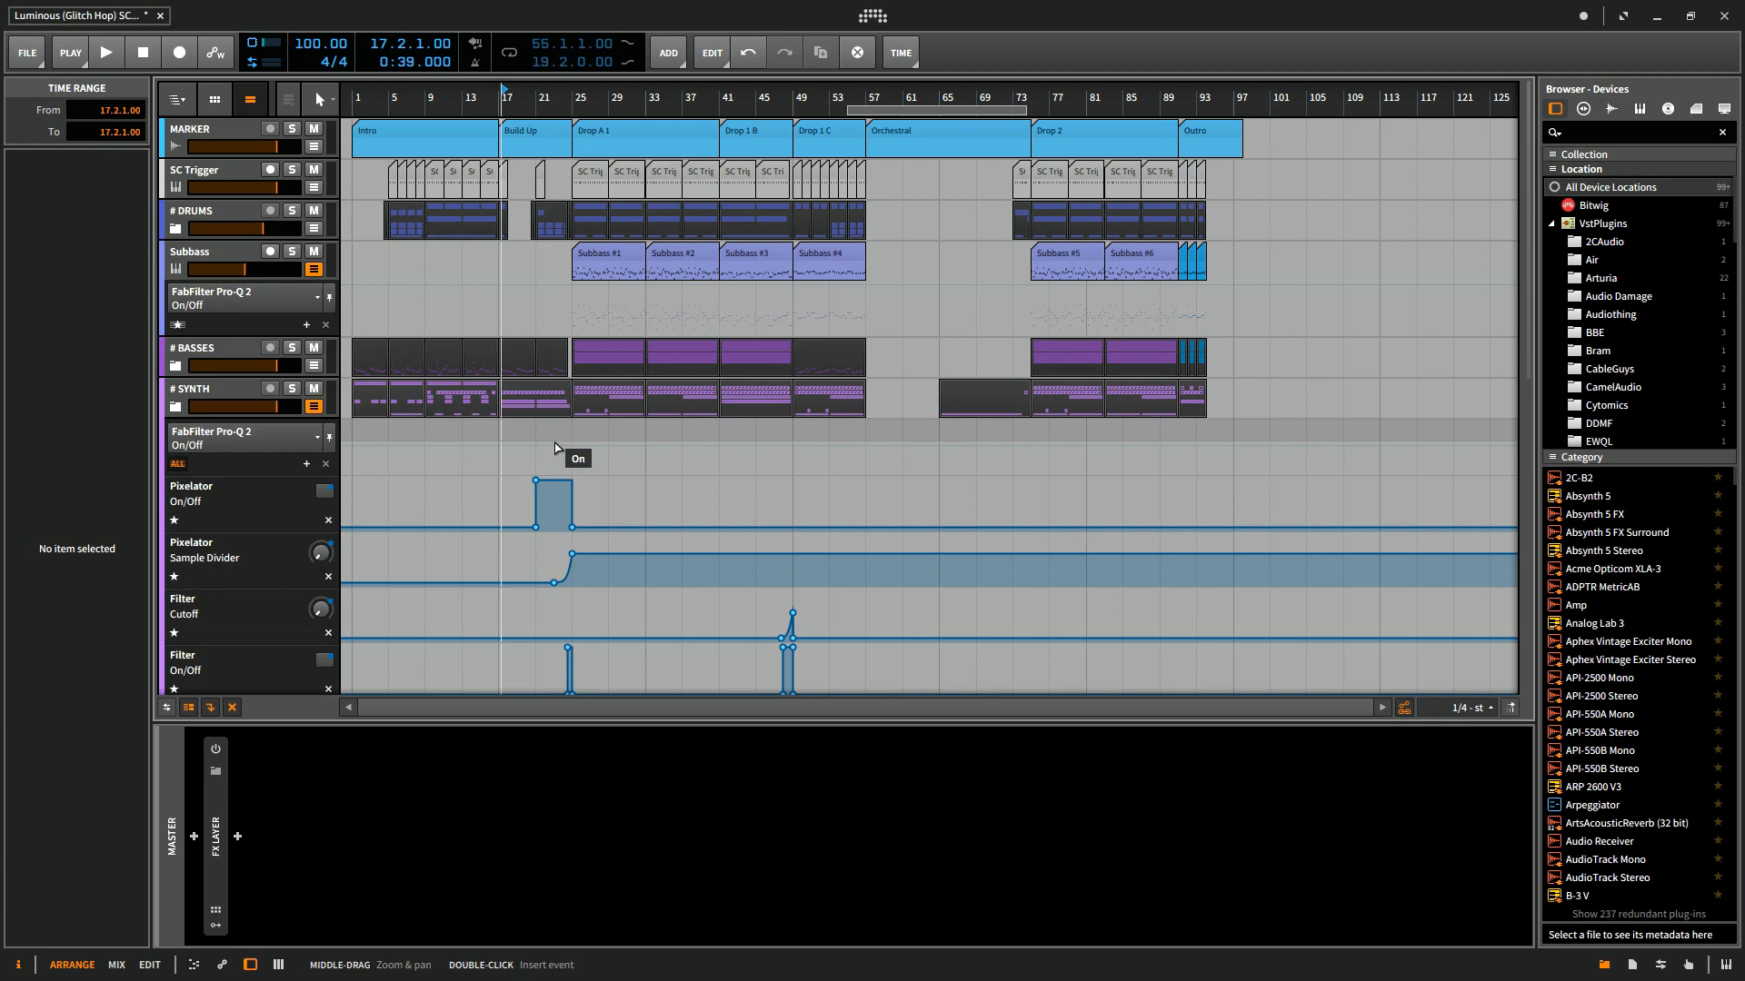
pyautogui.scroll(2, 490, 473)
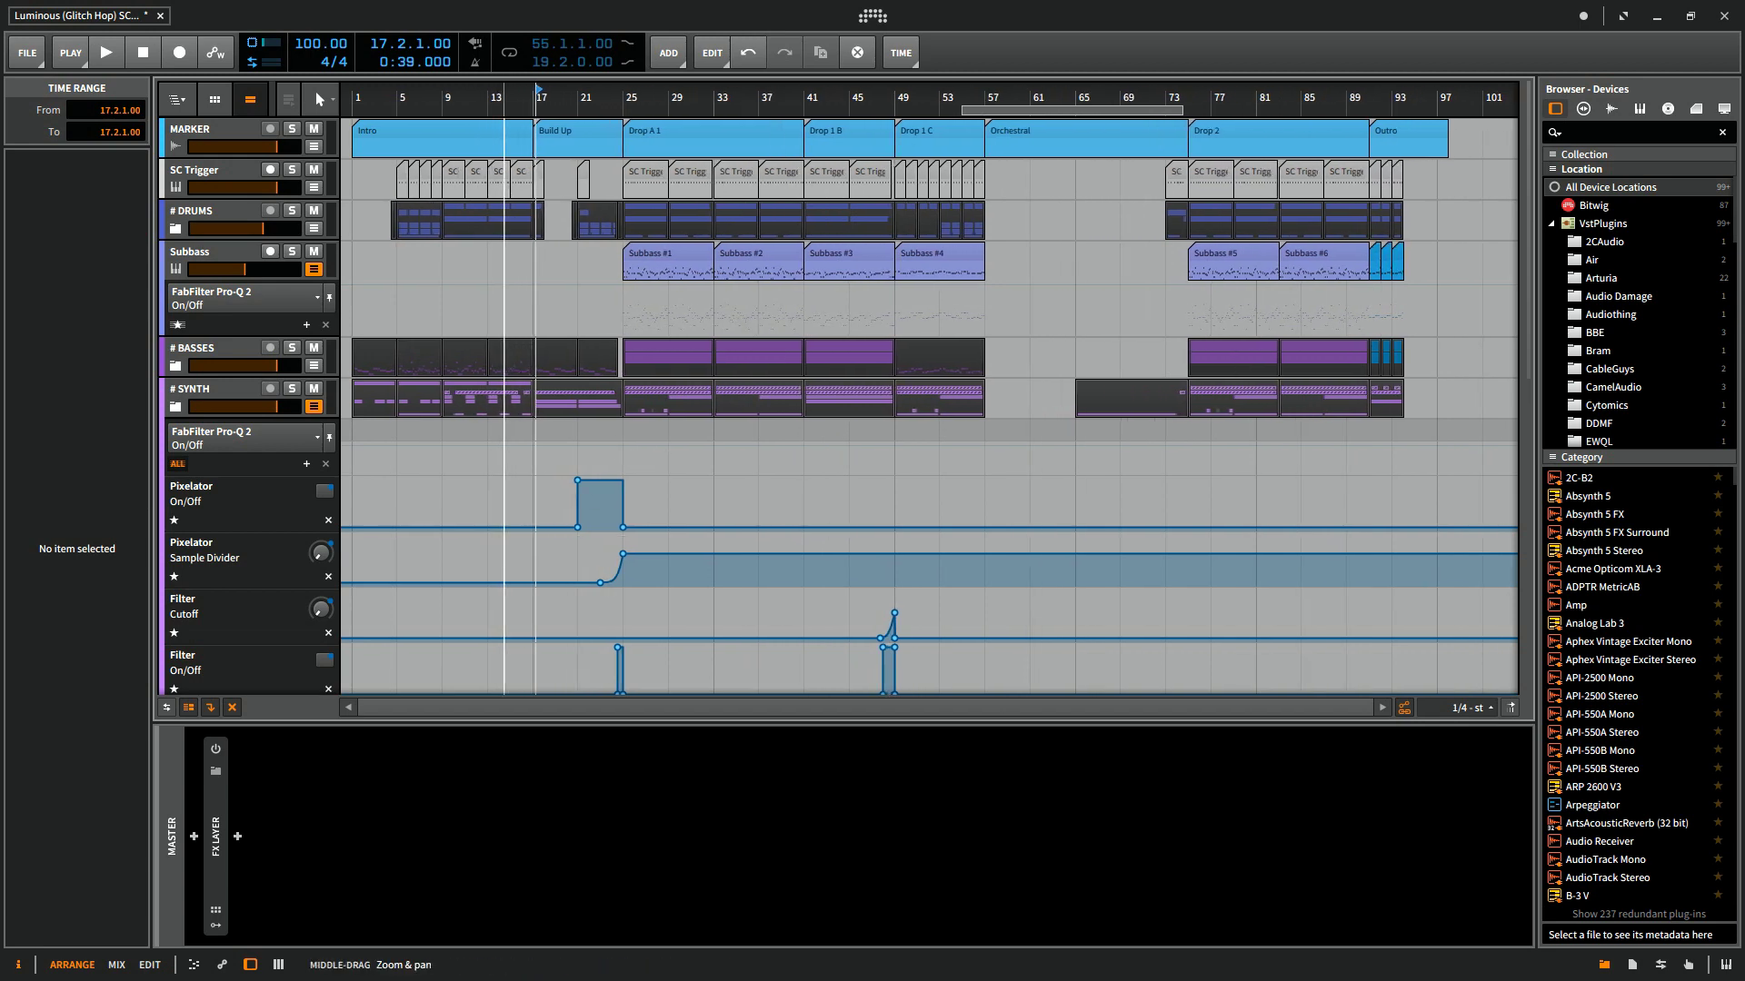